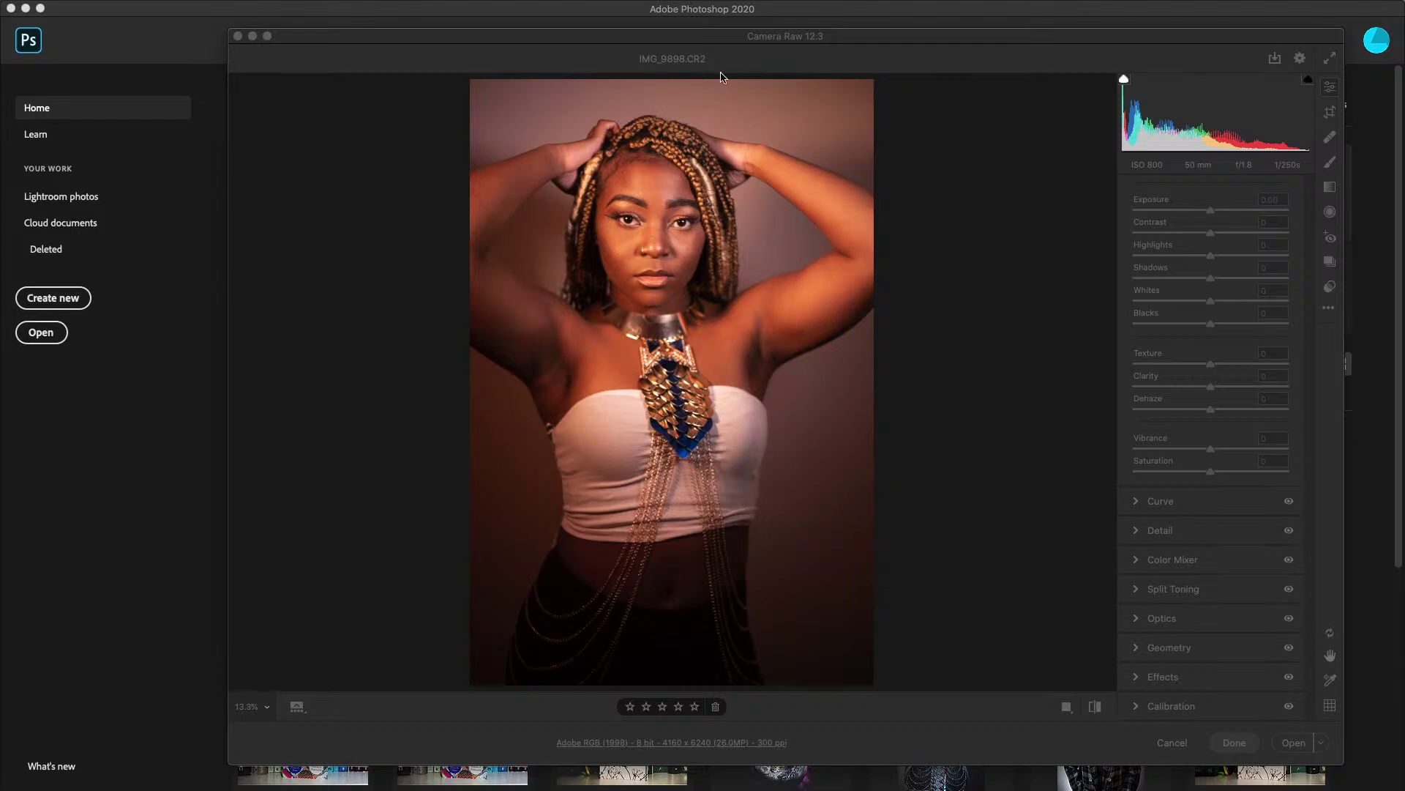
- Switch to Finder, browse to the Desktop folder, and preview IMG_9723.jpg in an enlarged preview
left_click(717, 38)
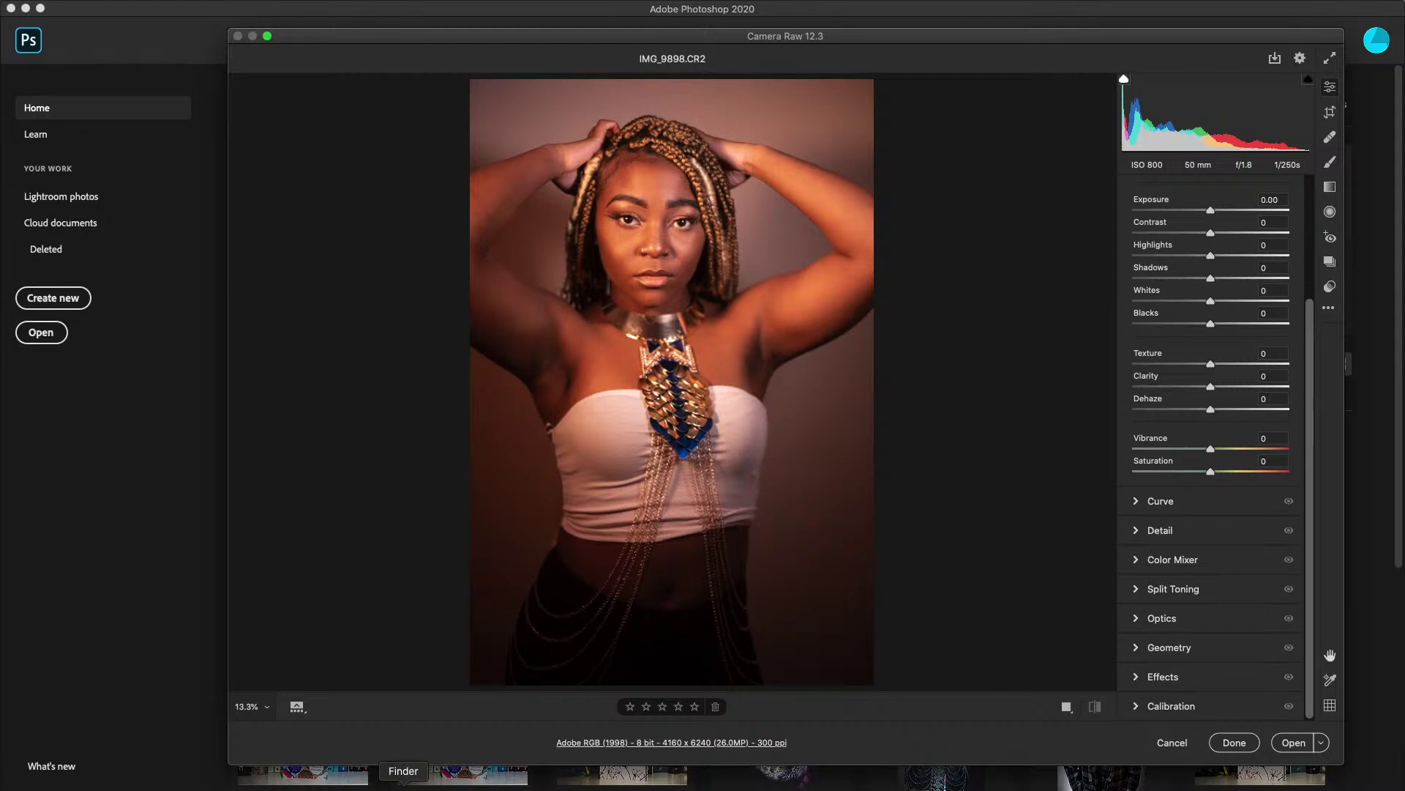
left_click(403, 785)
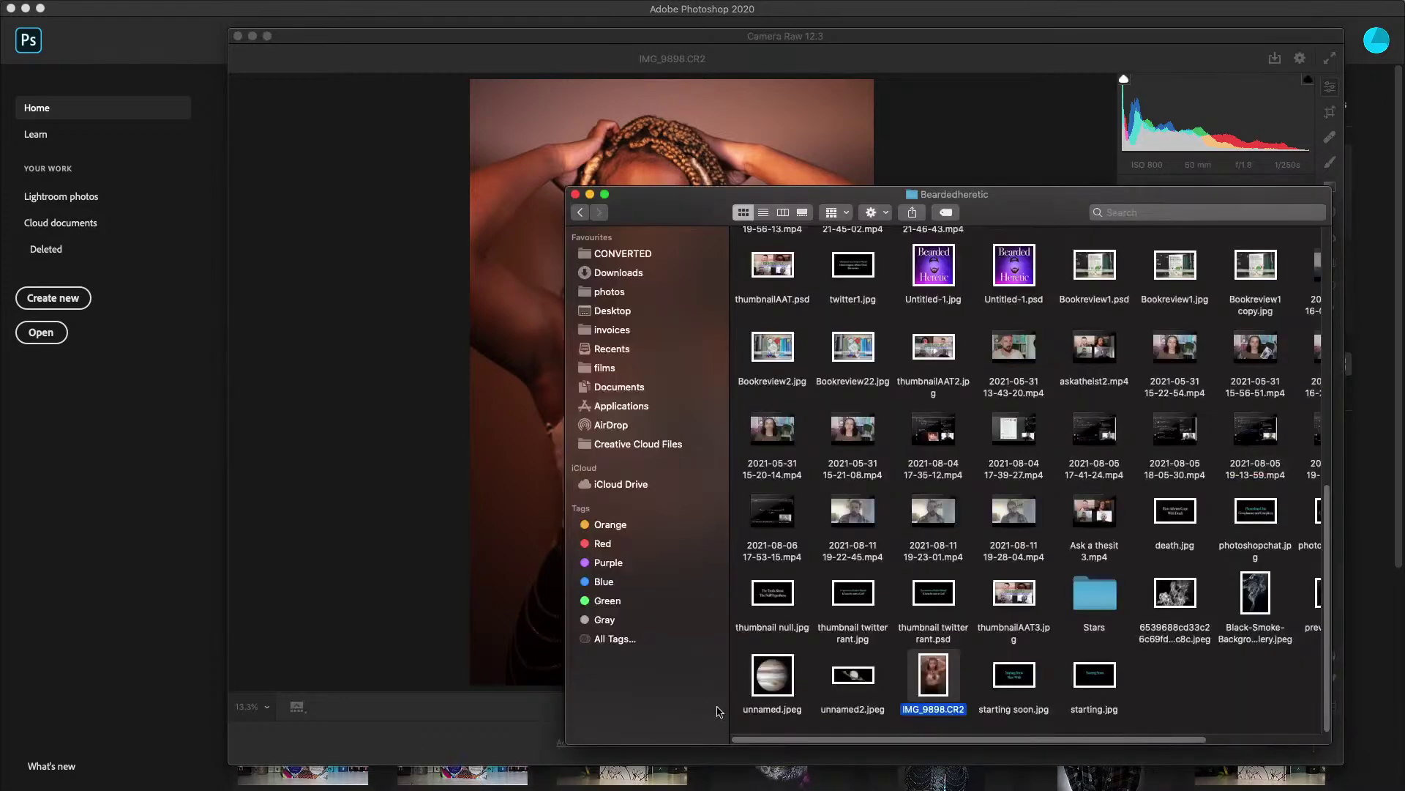
scroll(1111, 674, "up", 10)
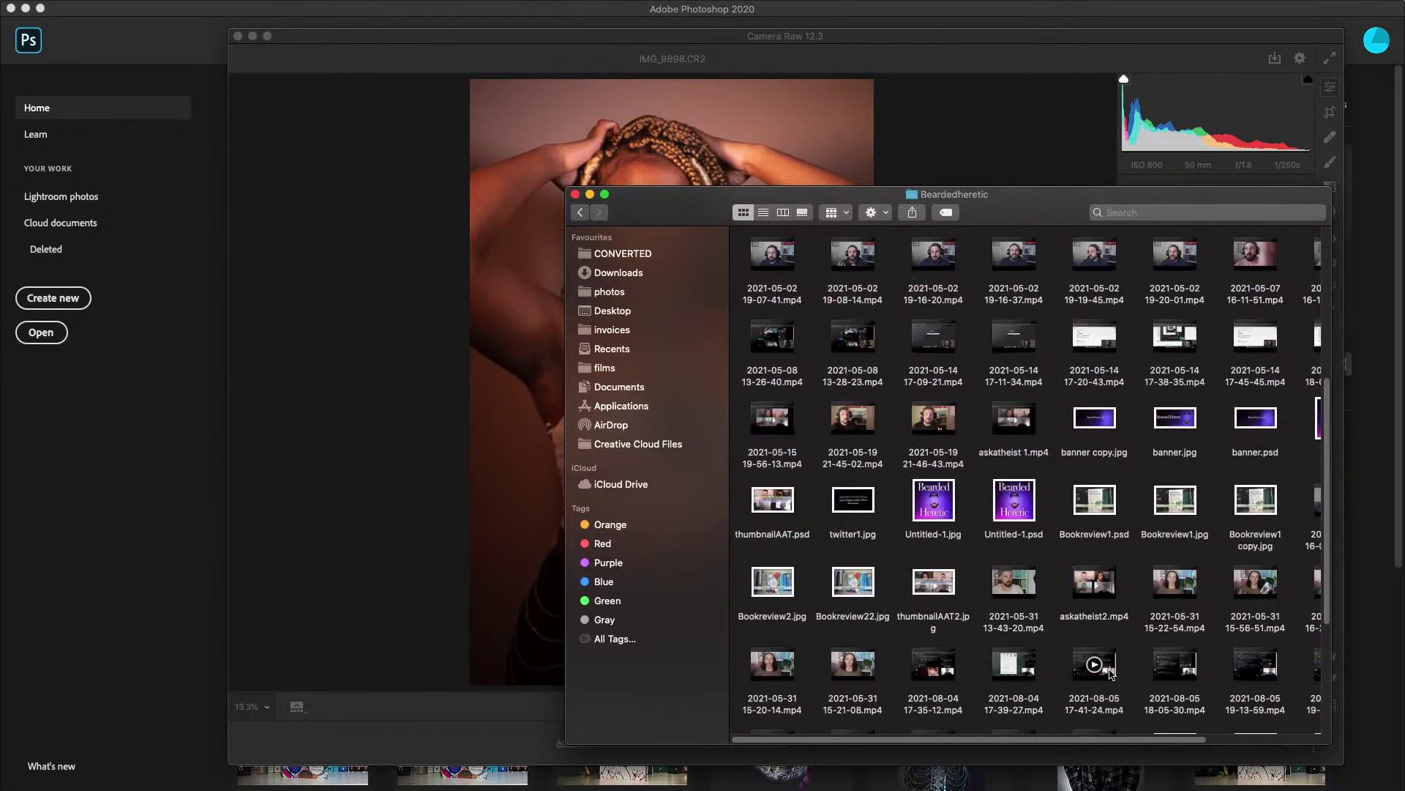
left_click(619, 311)
scroll(1063, 446, "down", 2)
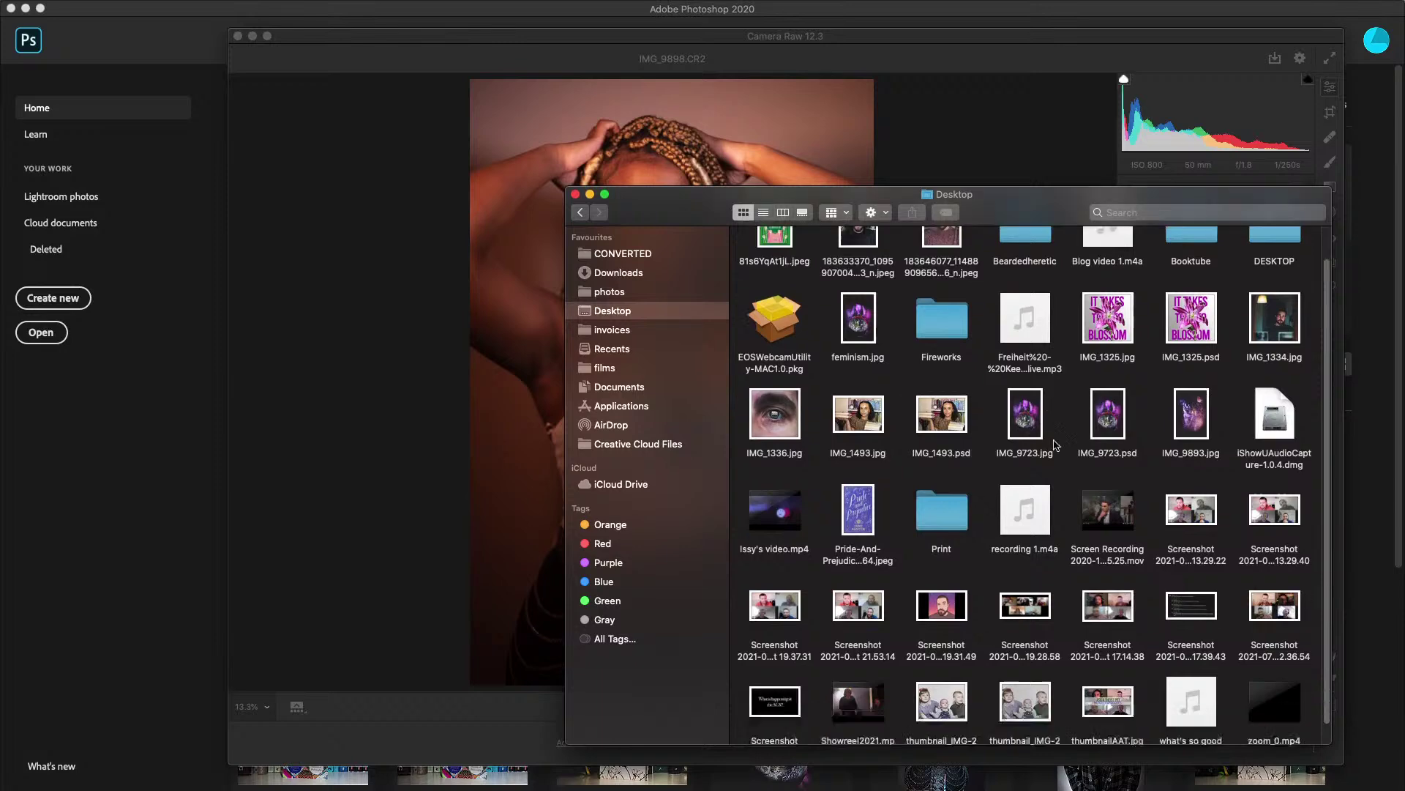
scroll(1062, 447, "up", 2)
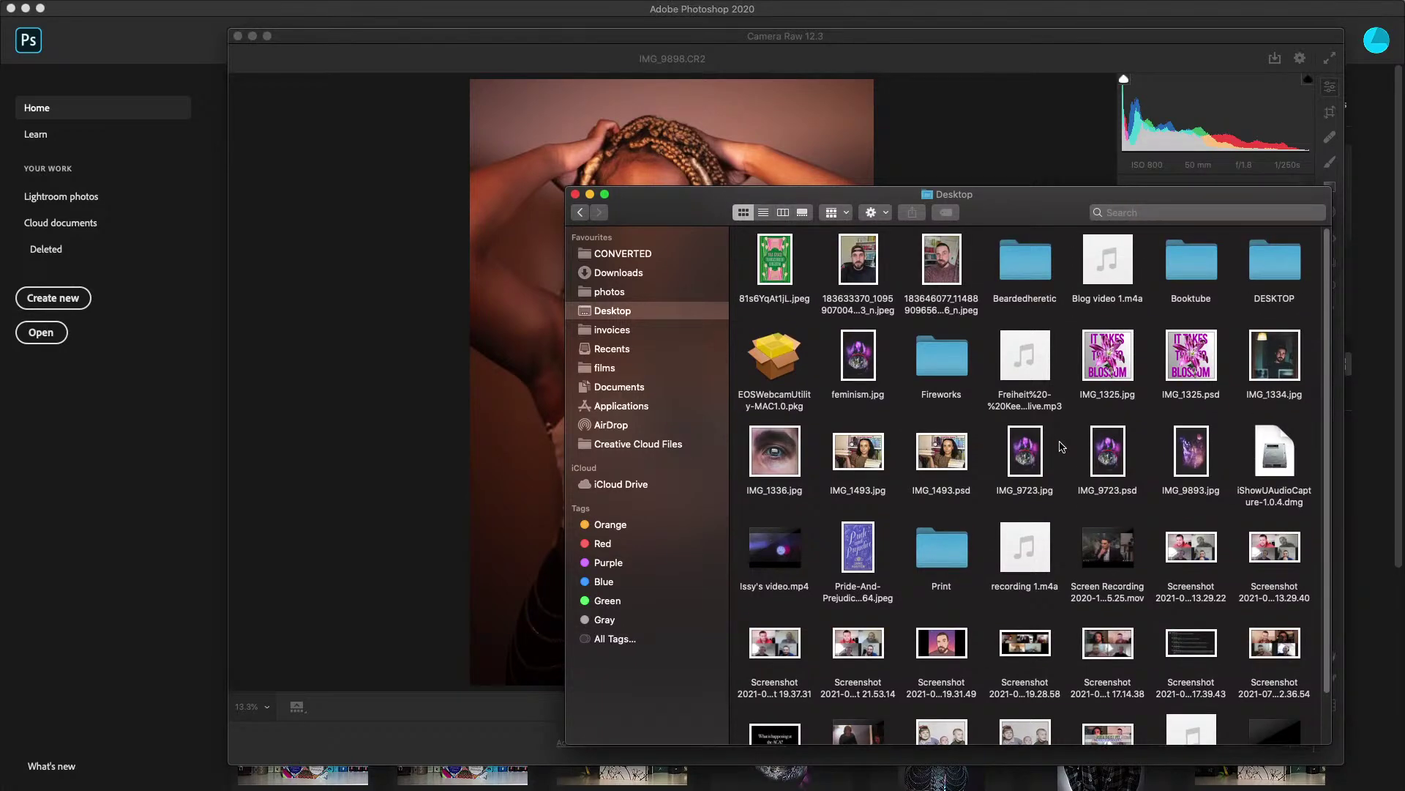
scroll(1062, 446, "down", 2)
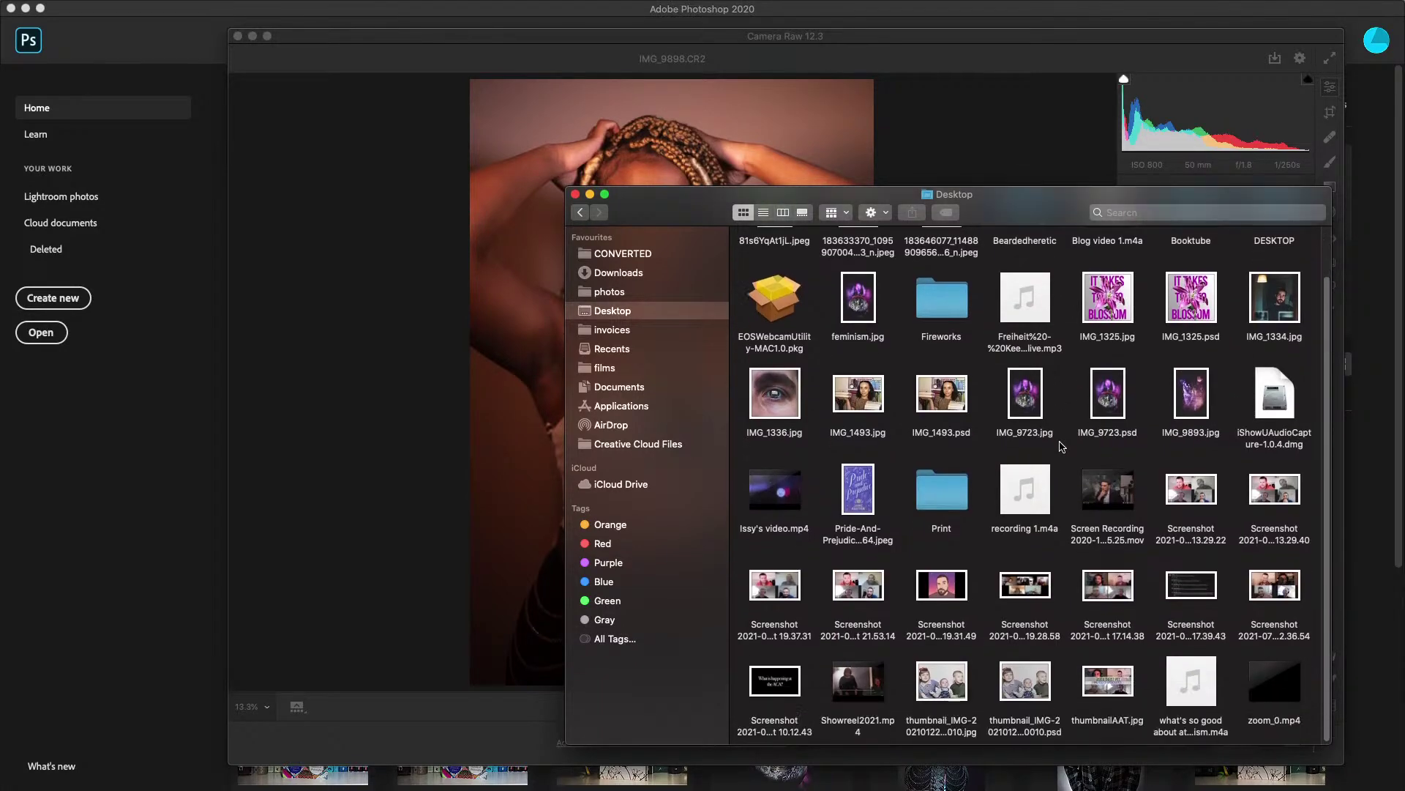
left_click(1114, 407)
left_click(1038, 410)
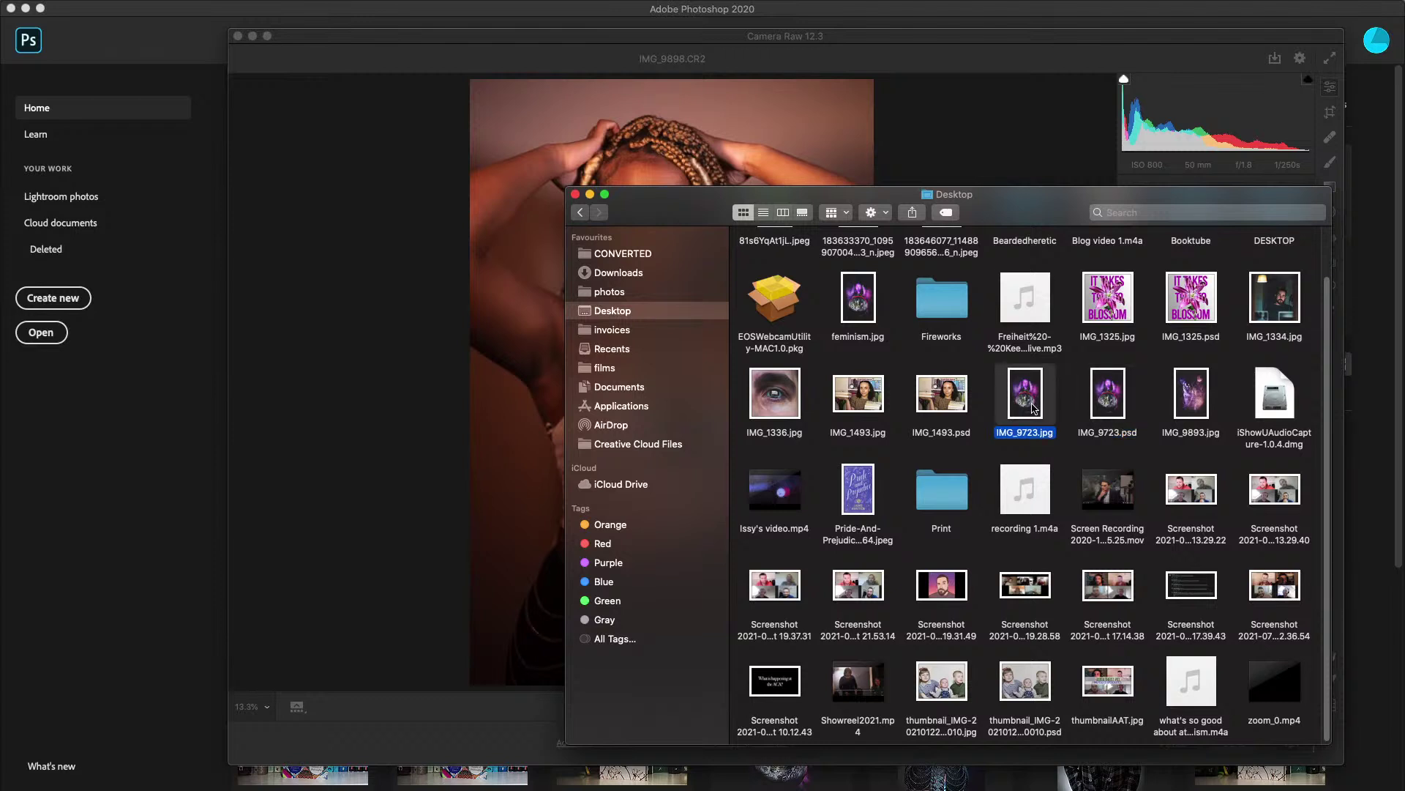
key("space")
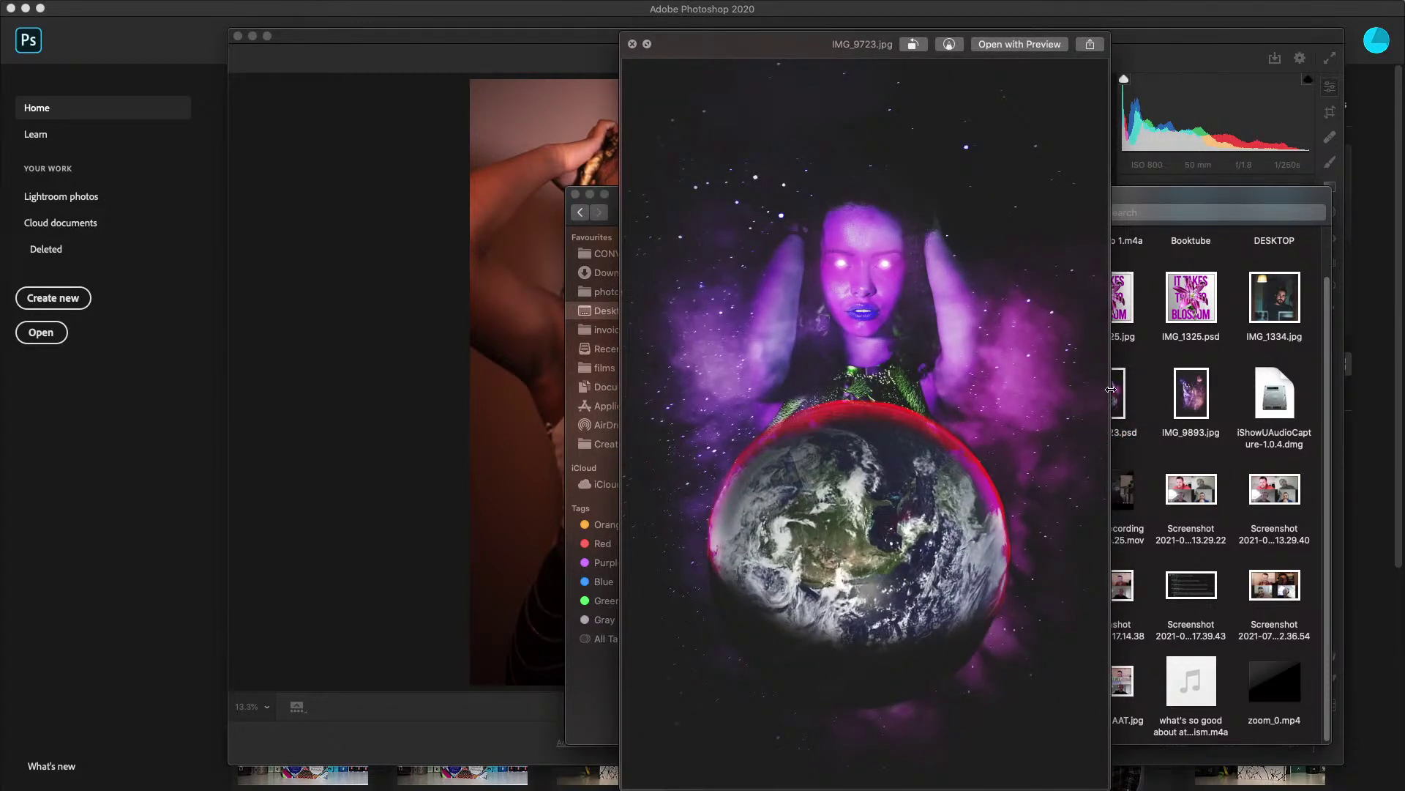
left_click_drag(1109, 390, 1279, 399)
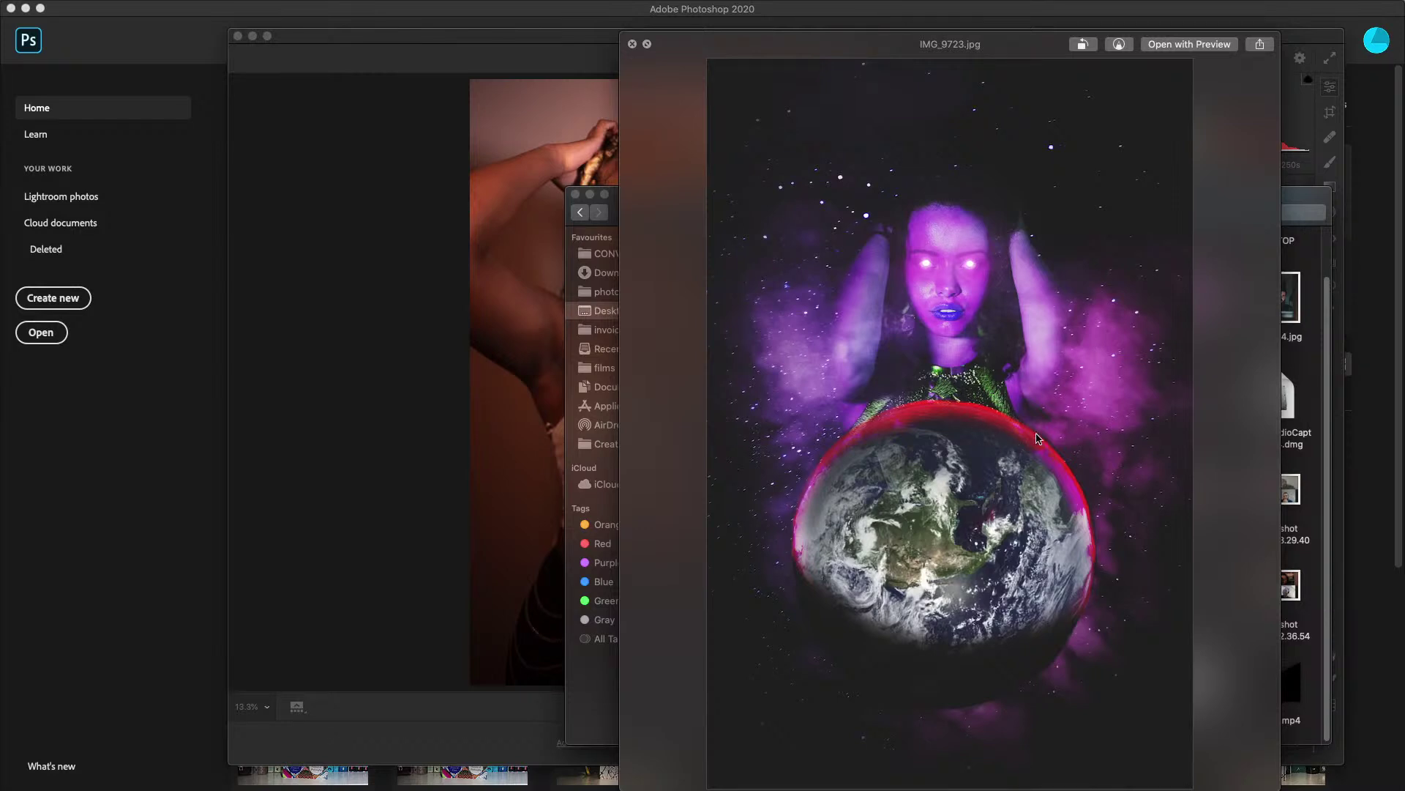
key("space")
- Preview IMG_9893.jpg in an enlarged preview and return to the IMG_9898.CR2 photo in Camera Raw
left_click(1190, 395)
key("space")
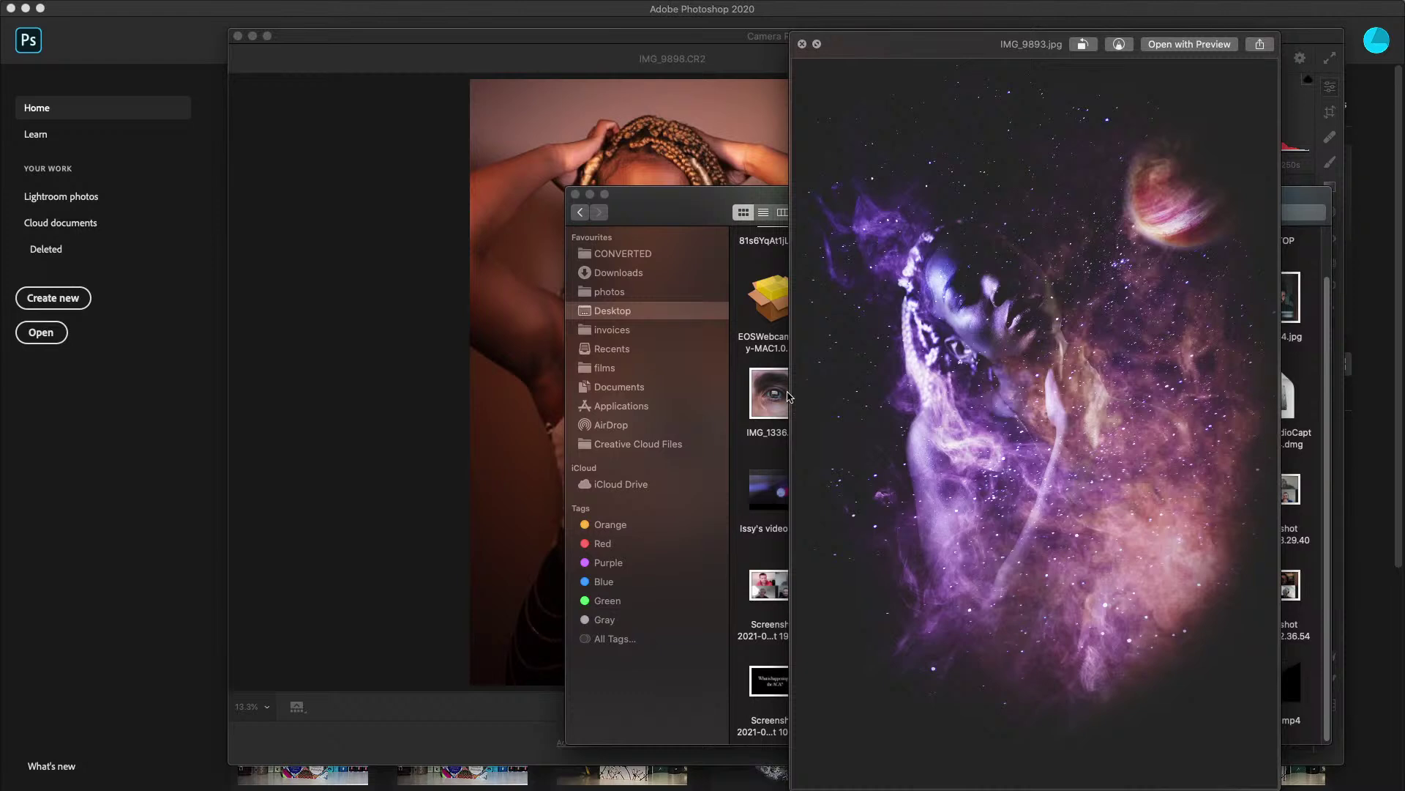
left_click_drag(792, 396, 721, 396)
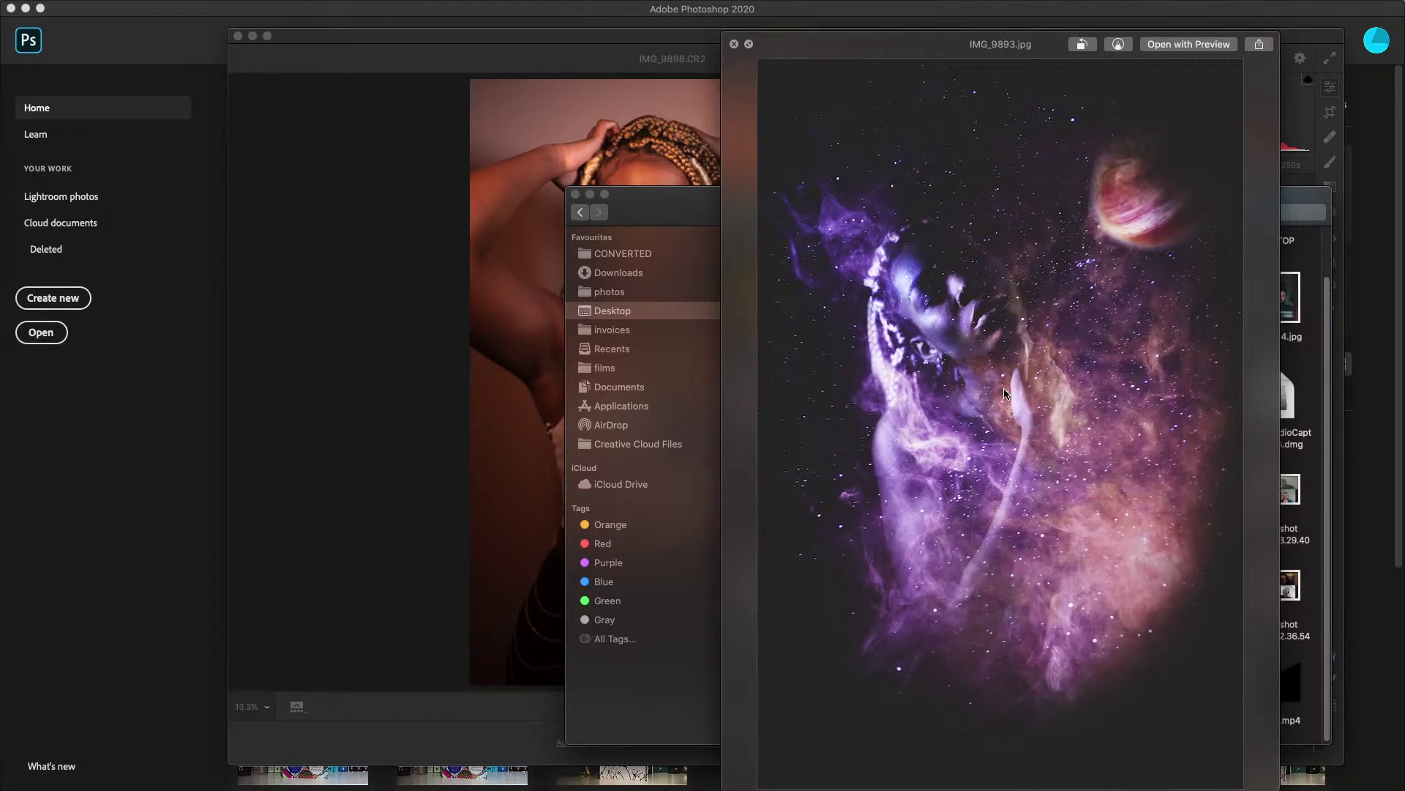
key("space")
left_click(658, 153)
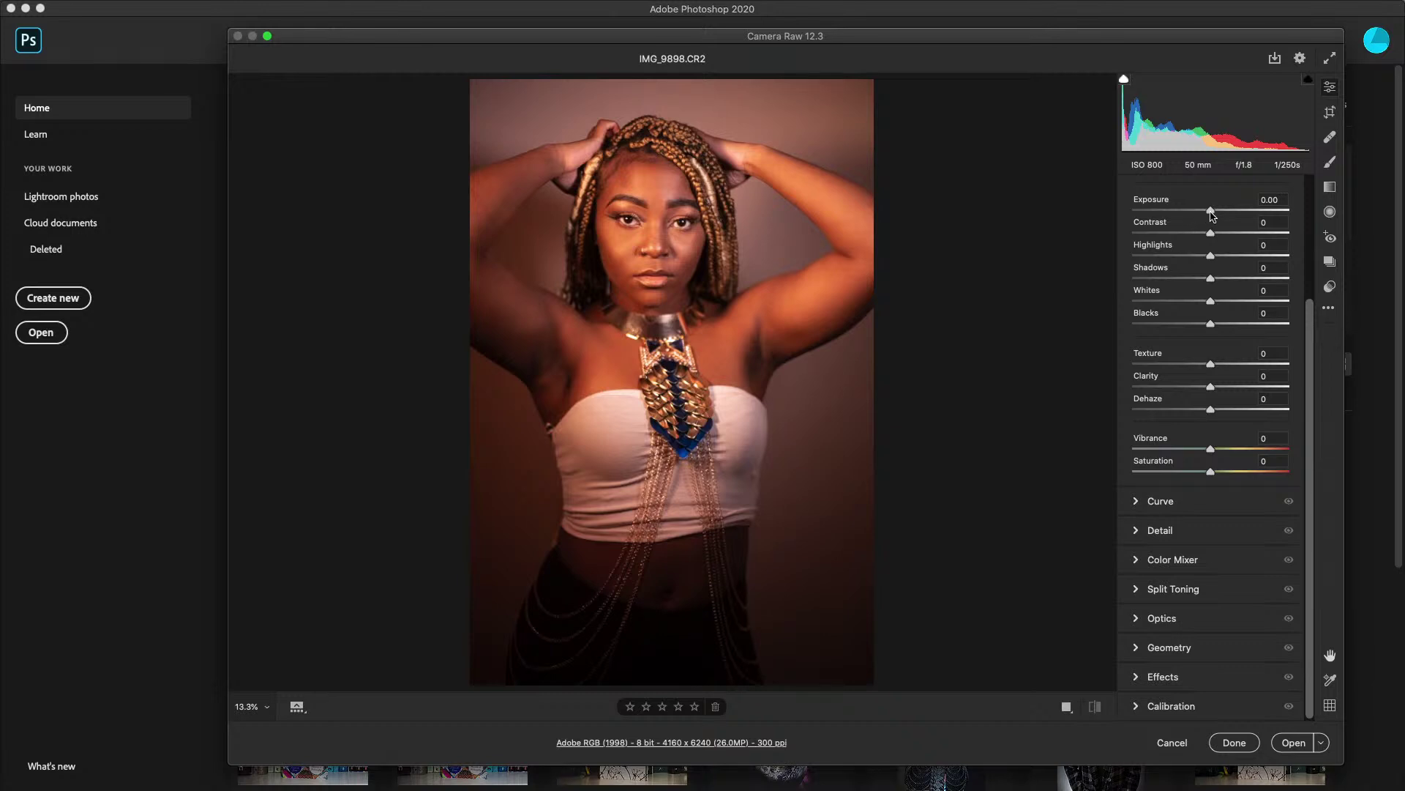
- Lower the photo's exposure to -0.20 and inspect the focus of the eyes up close
left_click_drag(1211, 215, 1209, 217)
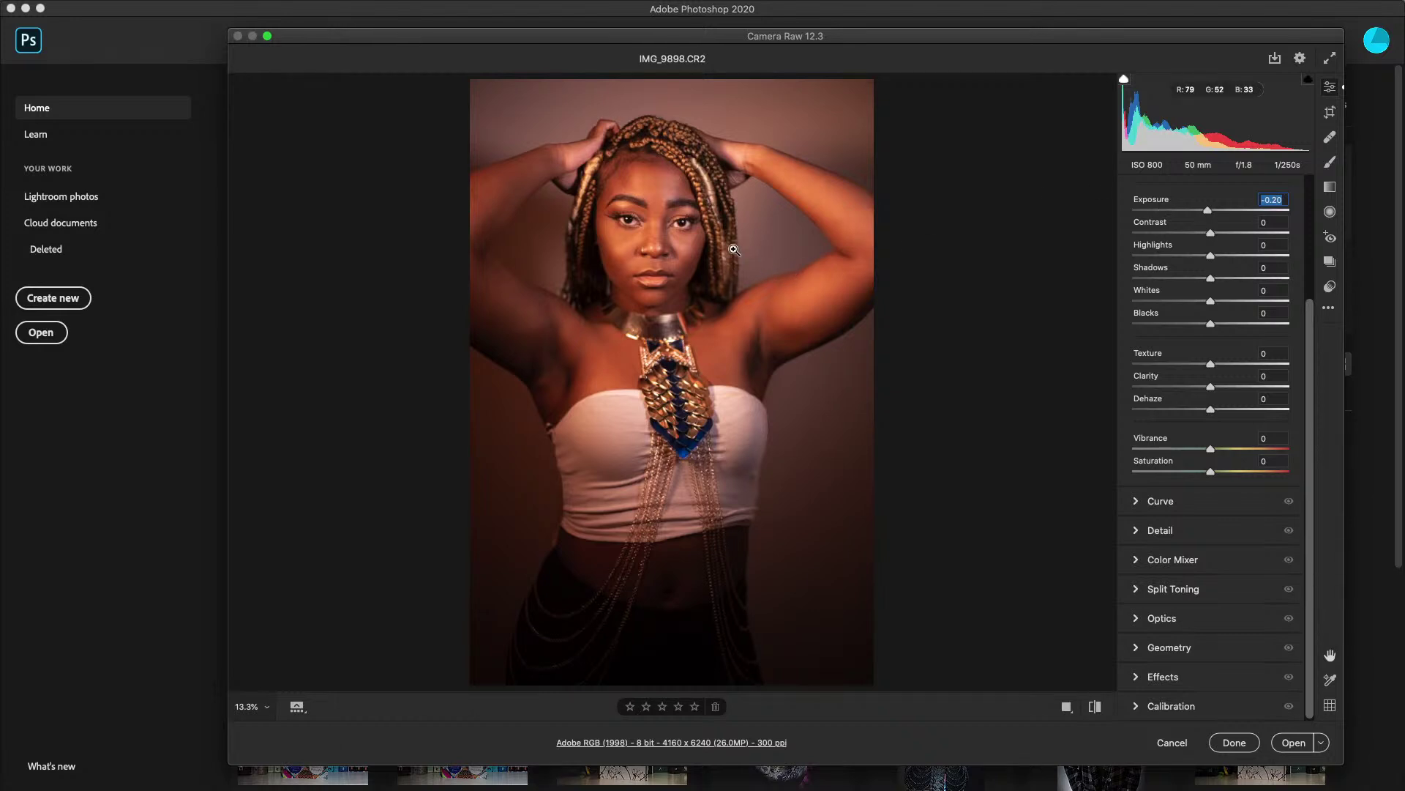
left_click(686, 231)
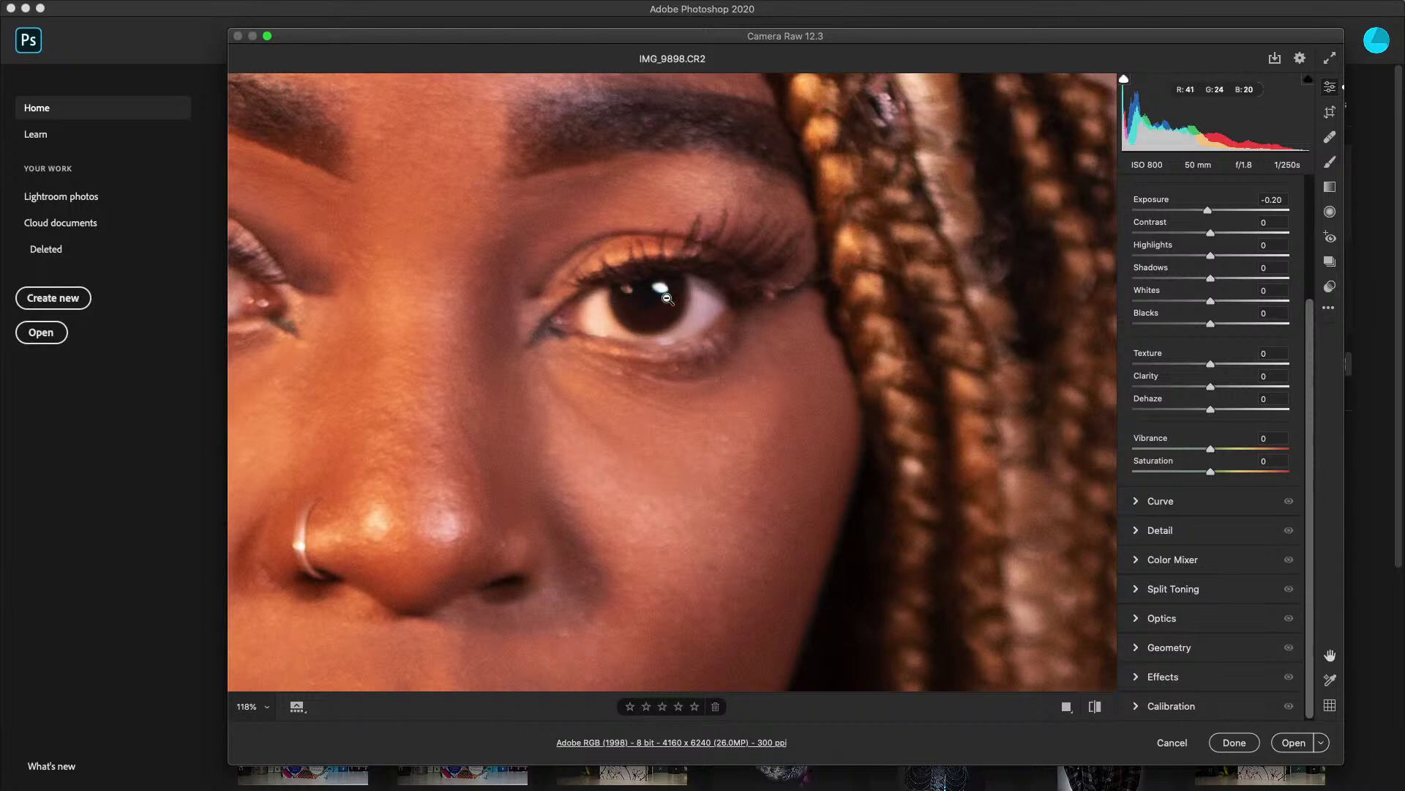
left_click(661, 315)
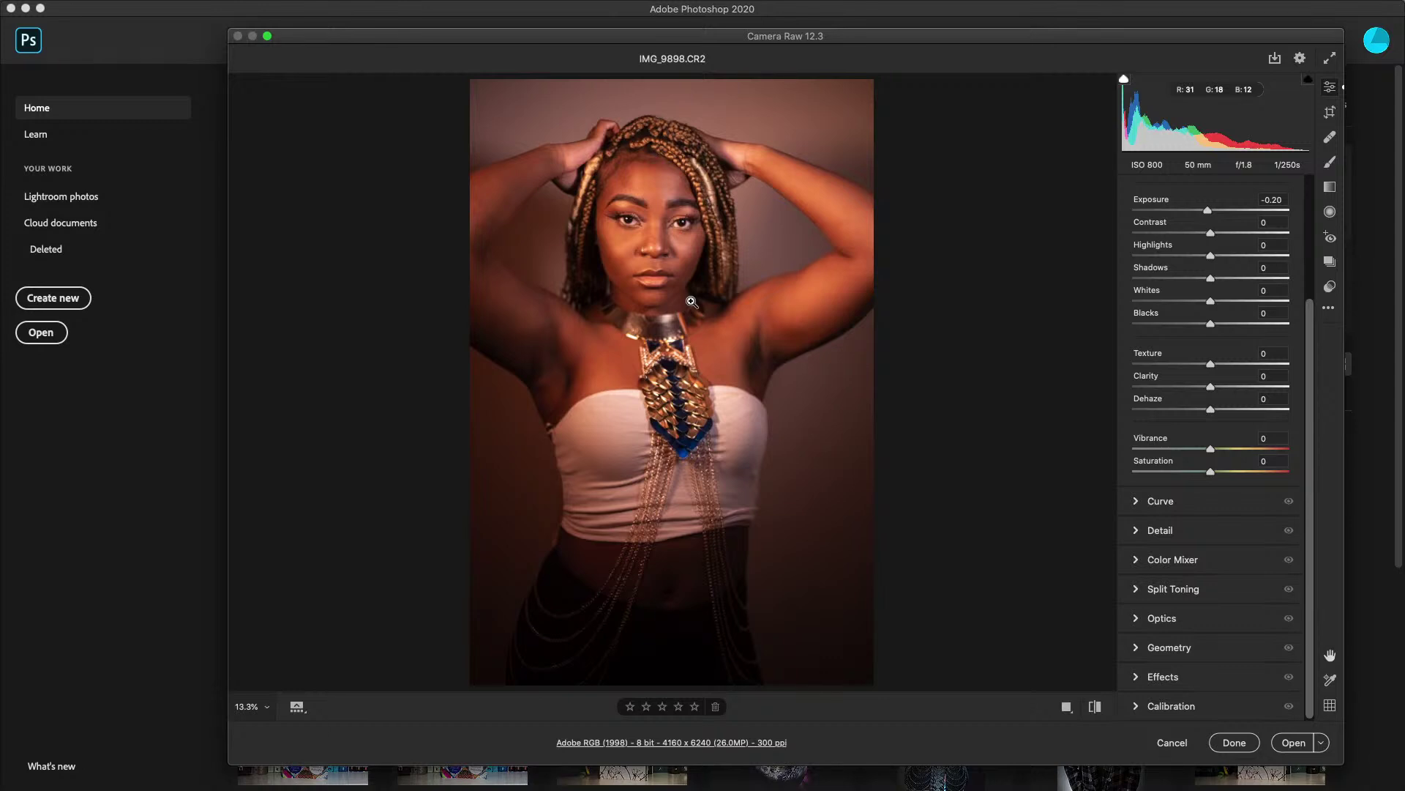
left_click(678, 228)
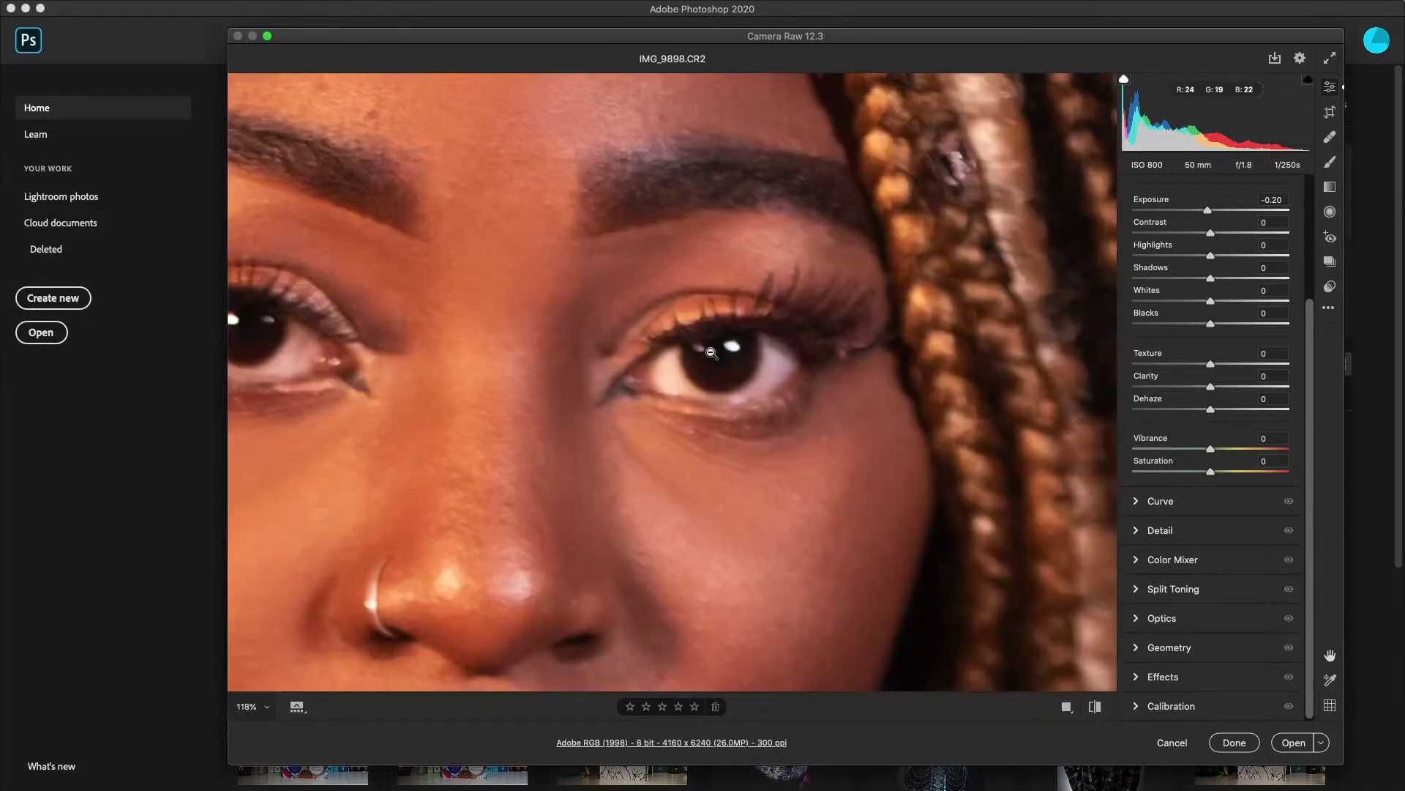
left_click(710, 353)
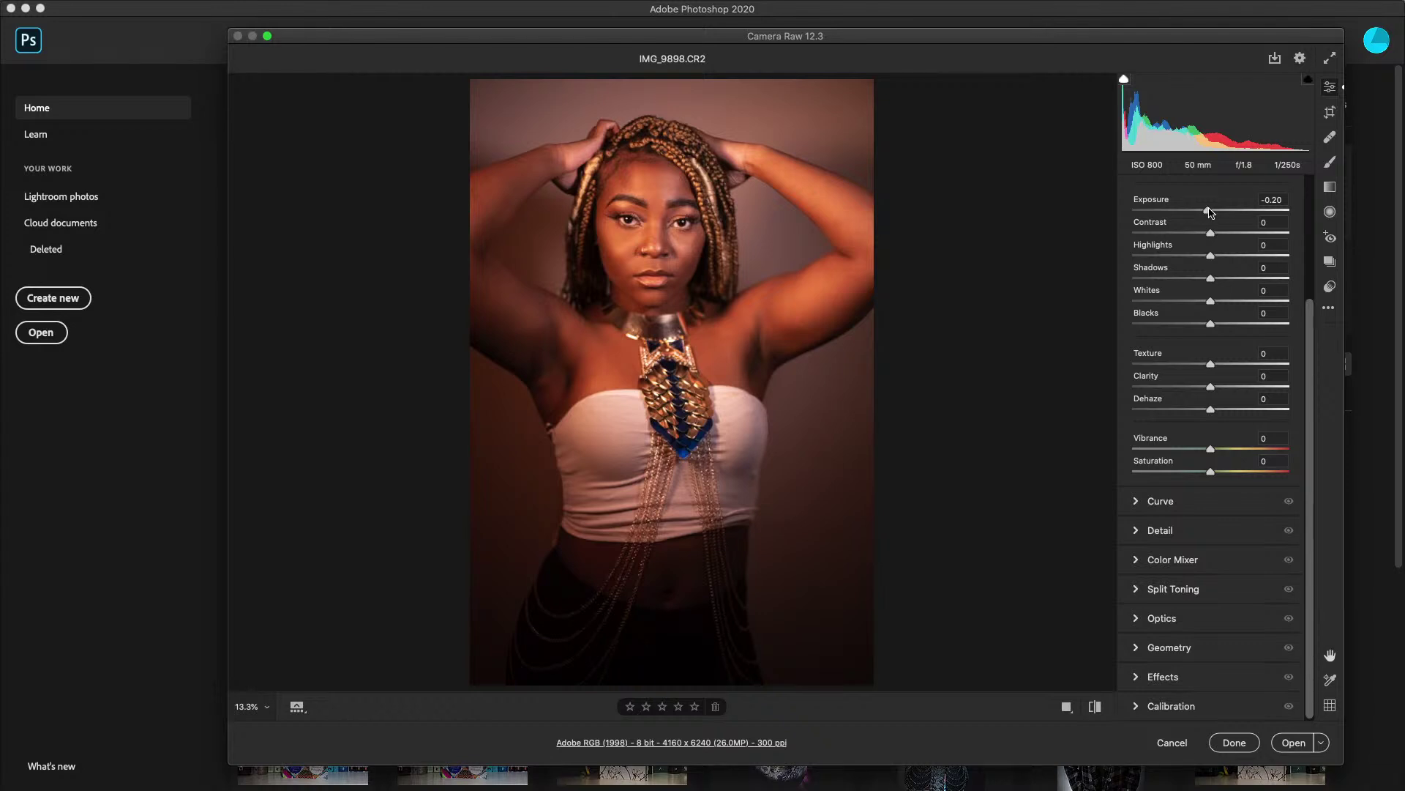
- Set exposure to -0.30, contrast +8, highlights +22, shadows +5, whites +5, blacks +32, texture +7, clarity +16, vibrance -8 and saturation +4
left_click_drag(1210, 212, 1214, 301)
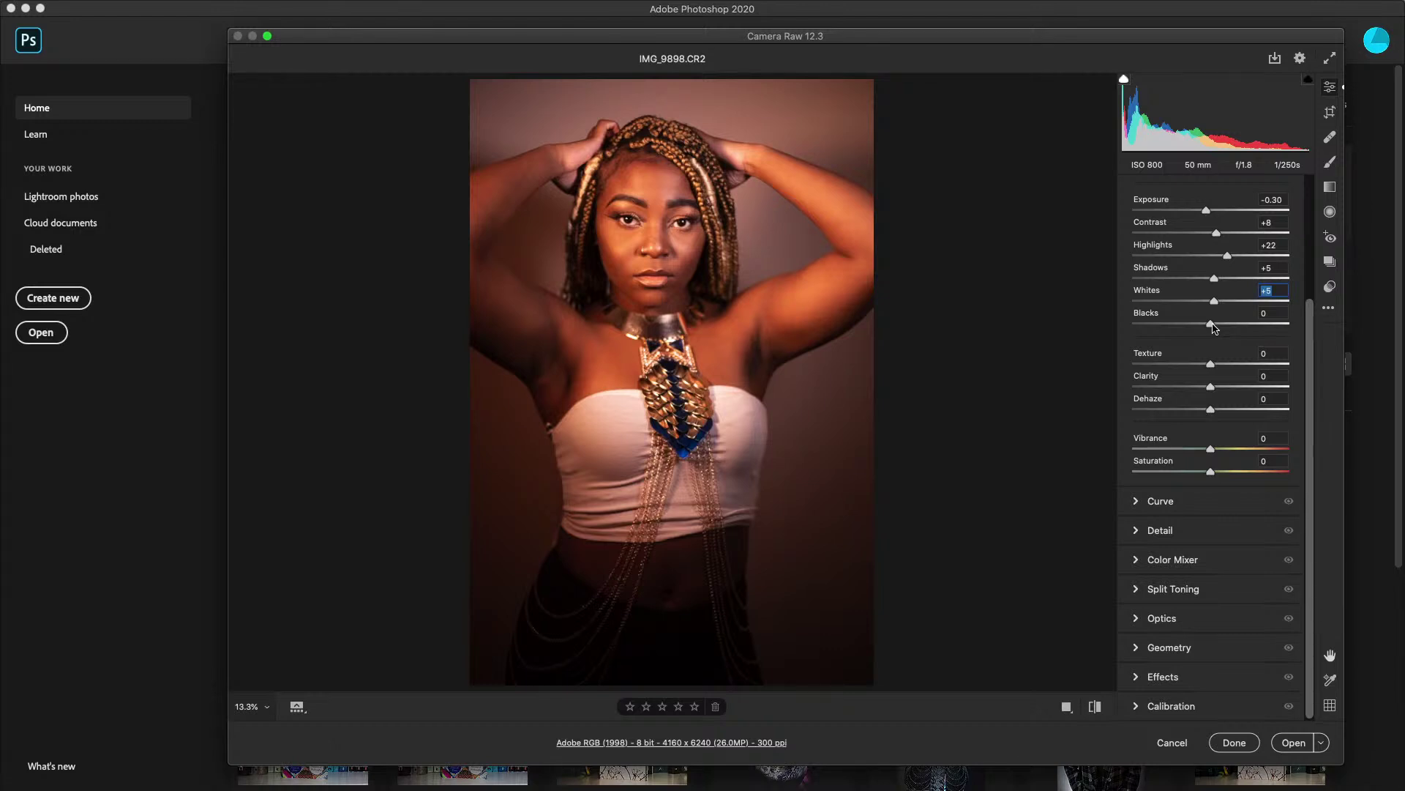
left_click_drag(1212, 328, 1223, 388)
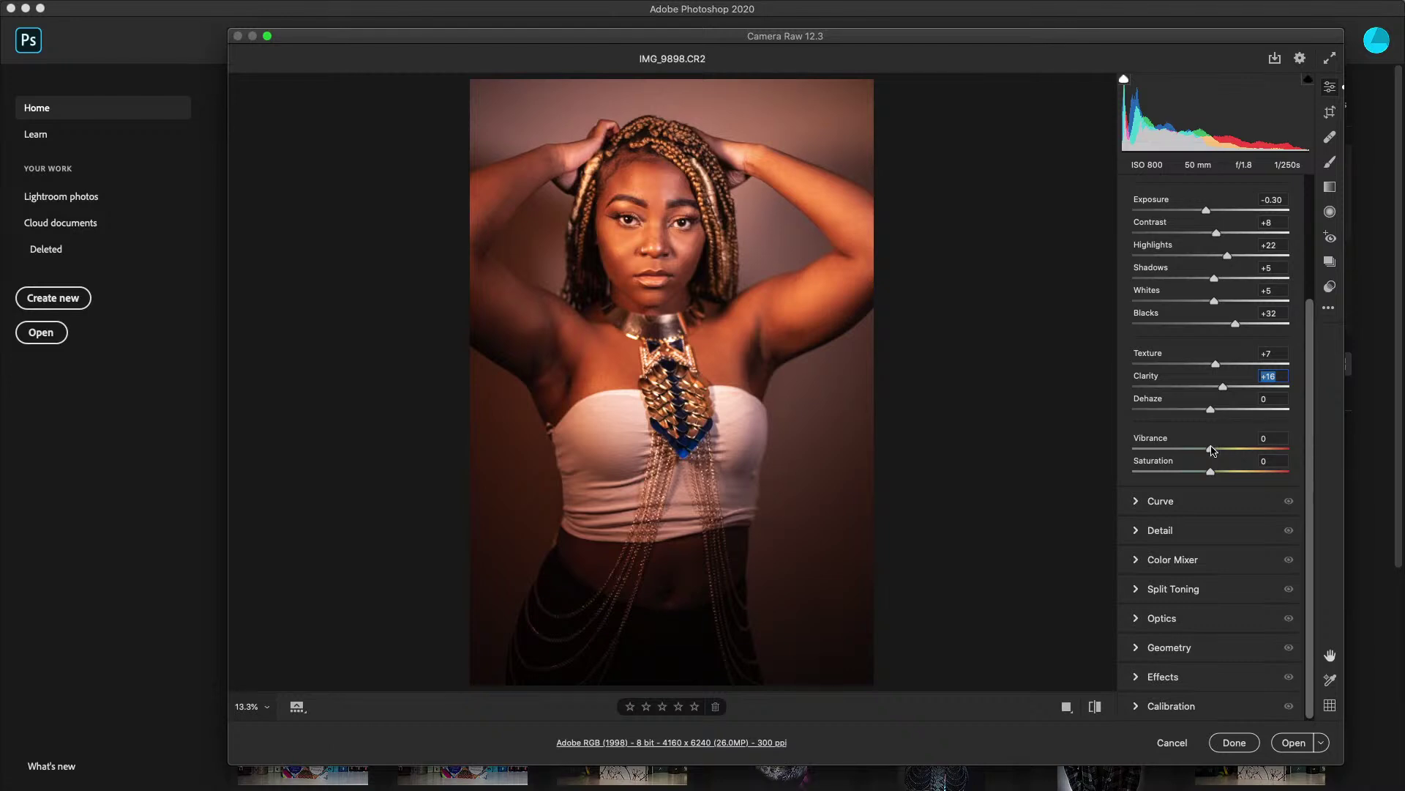
left_click_drag(1213, 450, 1216, 473)
- Shift the white balance towards purple with a temperature of 3300 and a tint of +54
scroll(1183, 330, "up", 3)
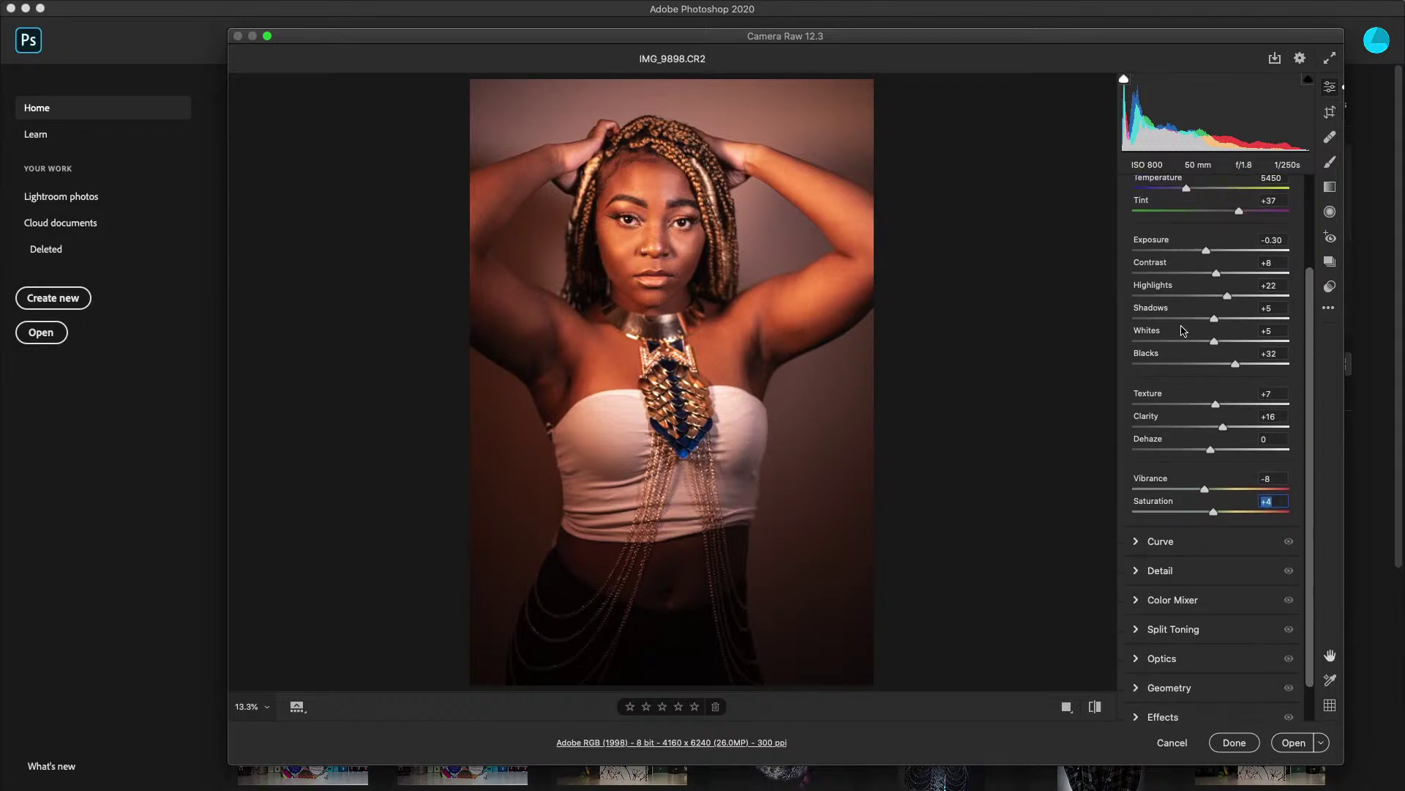
scroll(1184, 330, "up", 4)
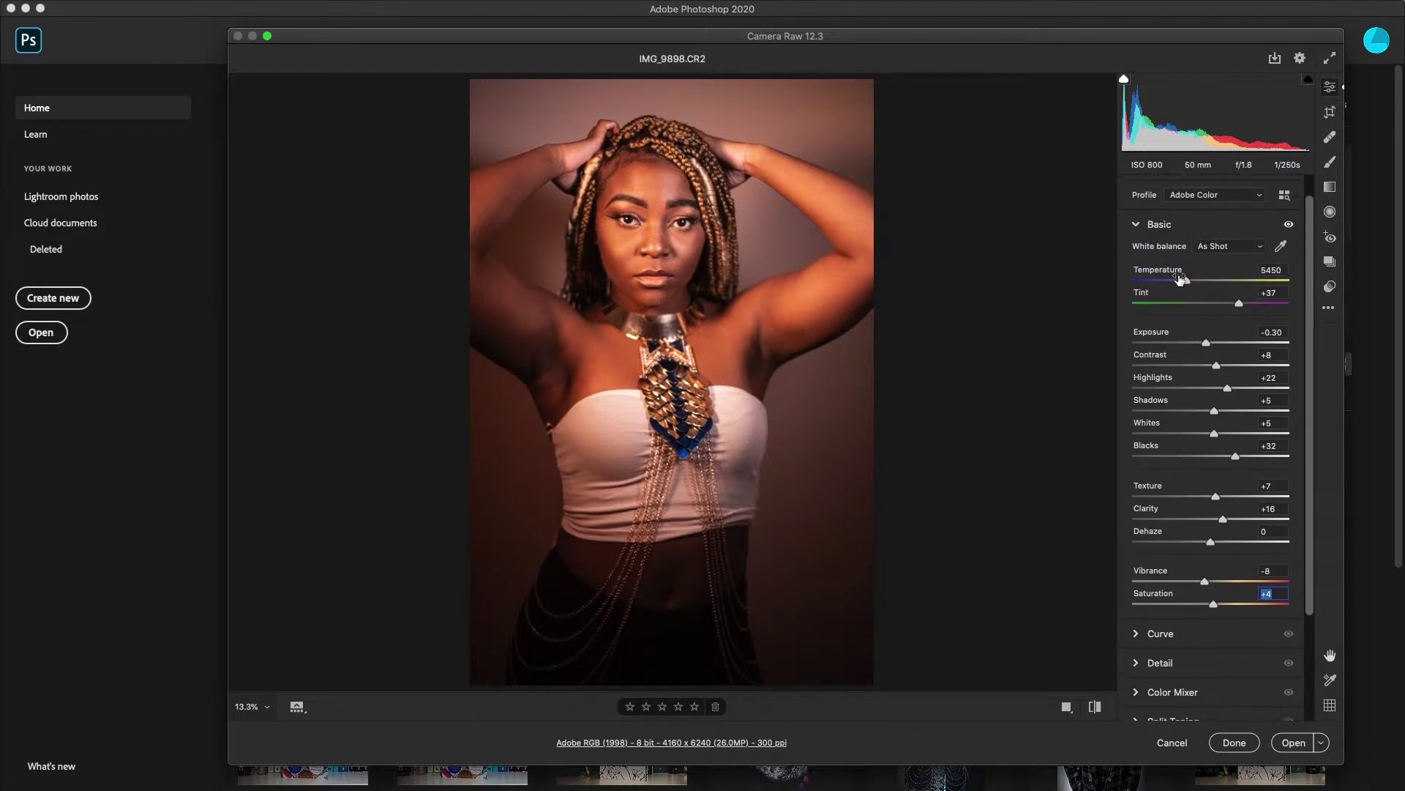
left_click_drag(1185, 281, 1263, 303)
left_click_drag(1164, 281, 1149, 288)
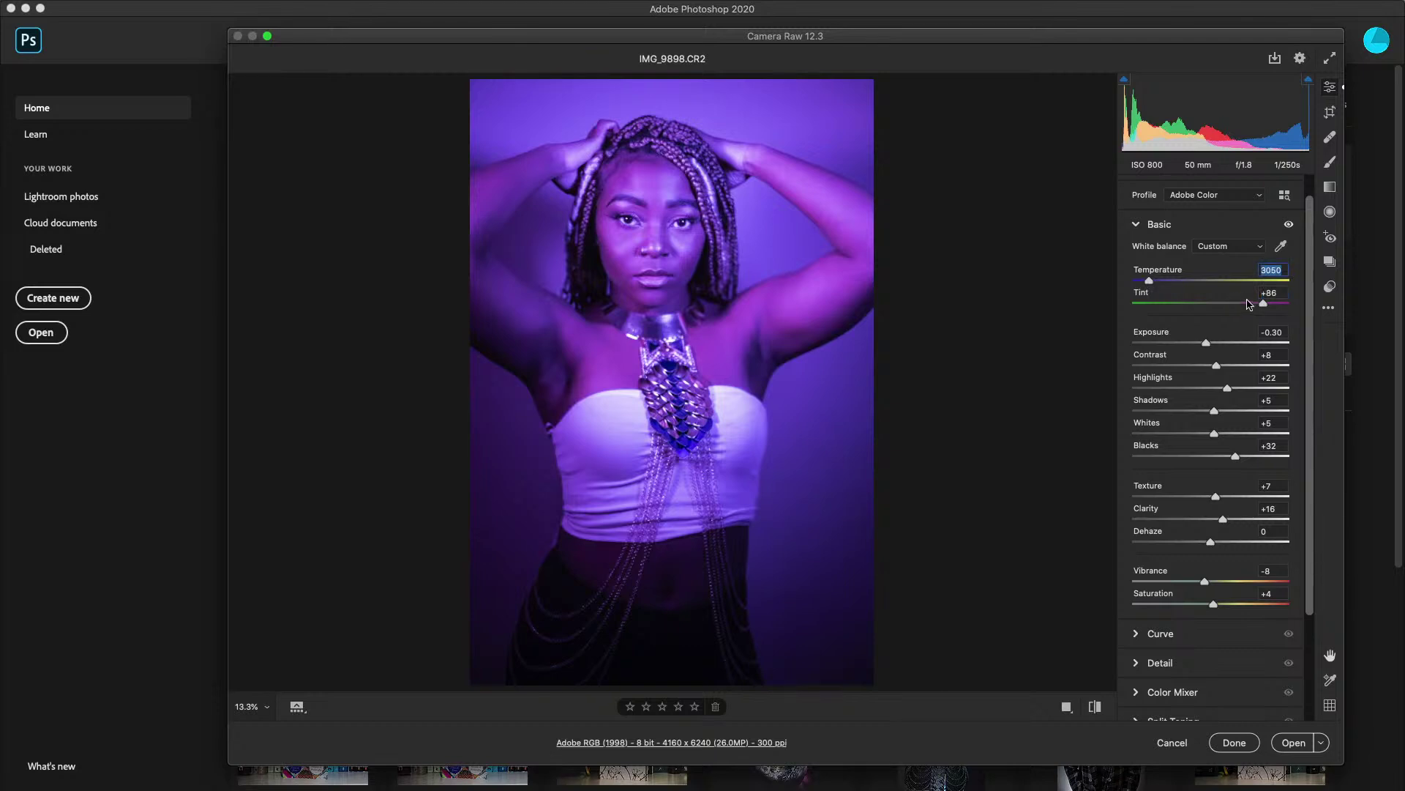
left_click(1248, 304)
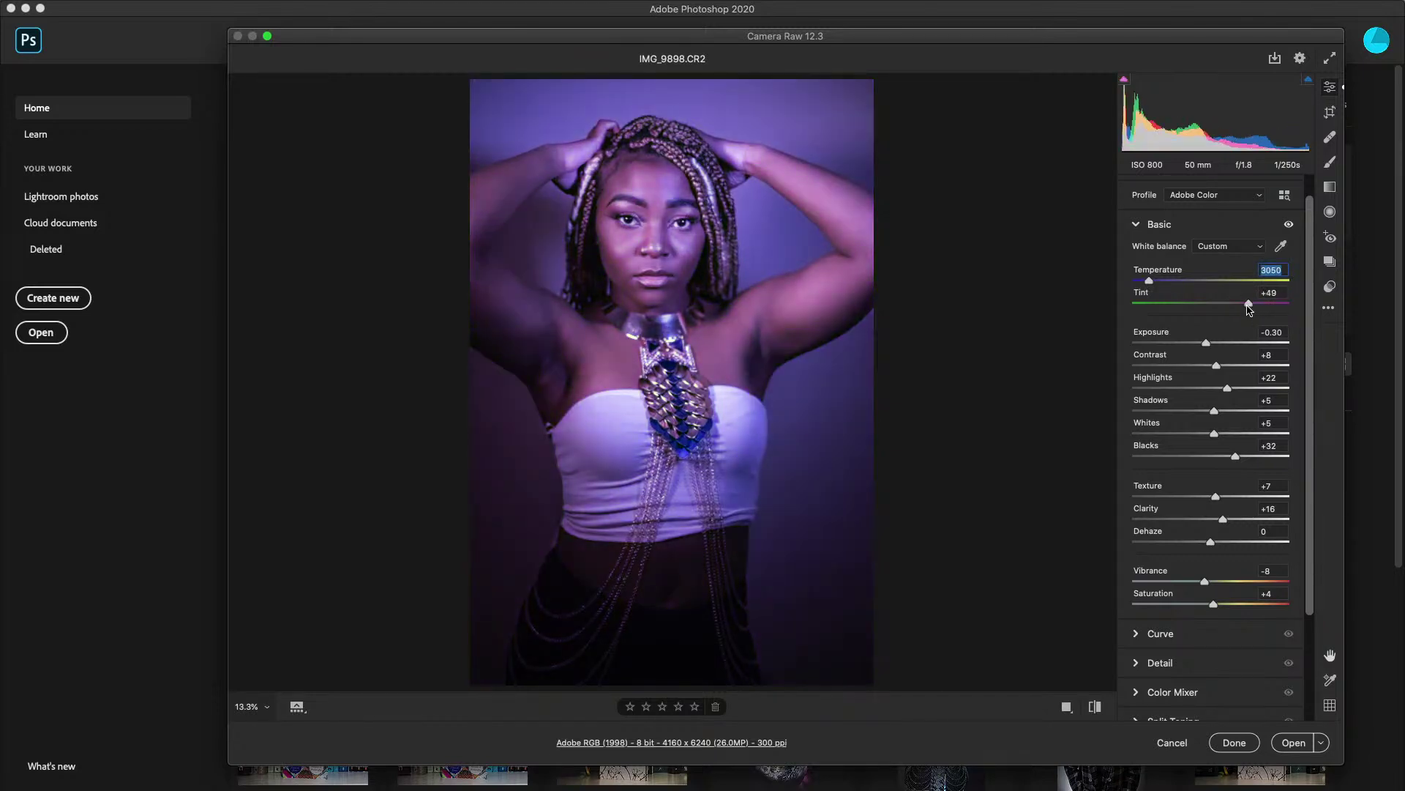
left_click_drag(1249, 306, 1243, 306)
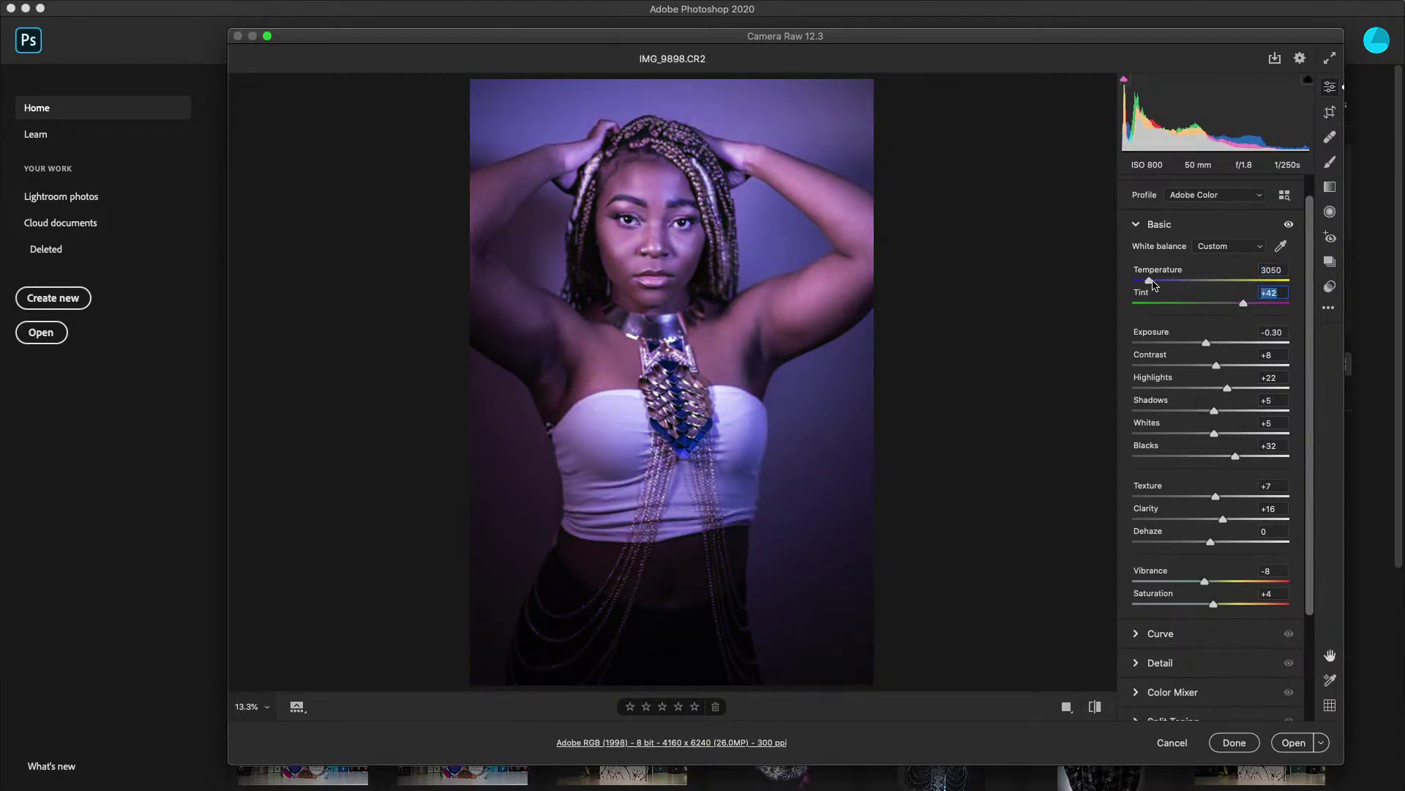
left_click_drag(1153, 284, 1147, 283)
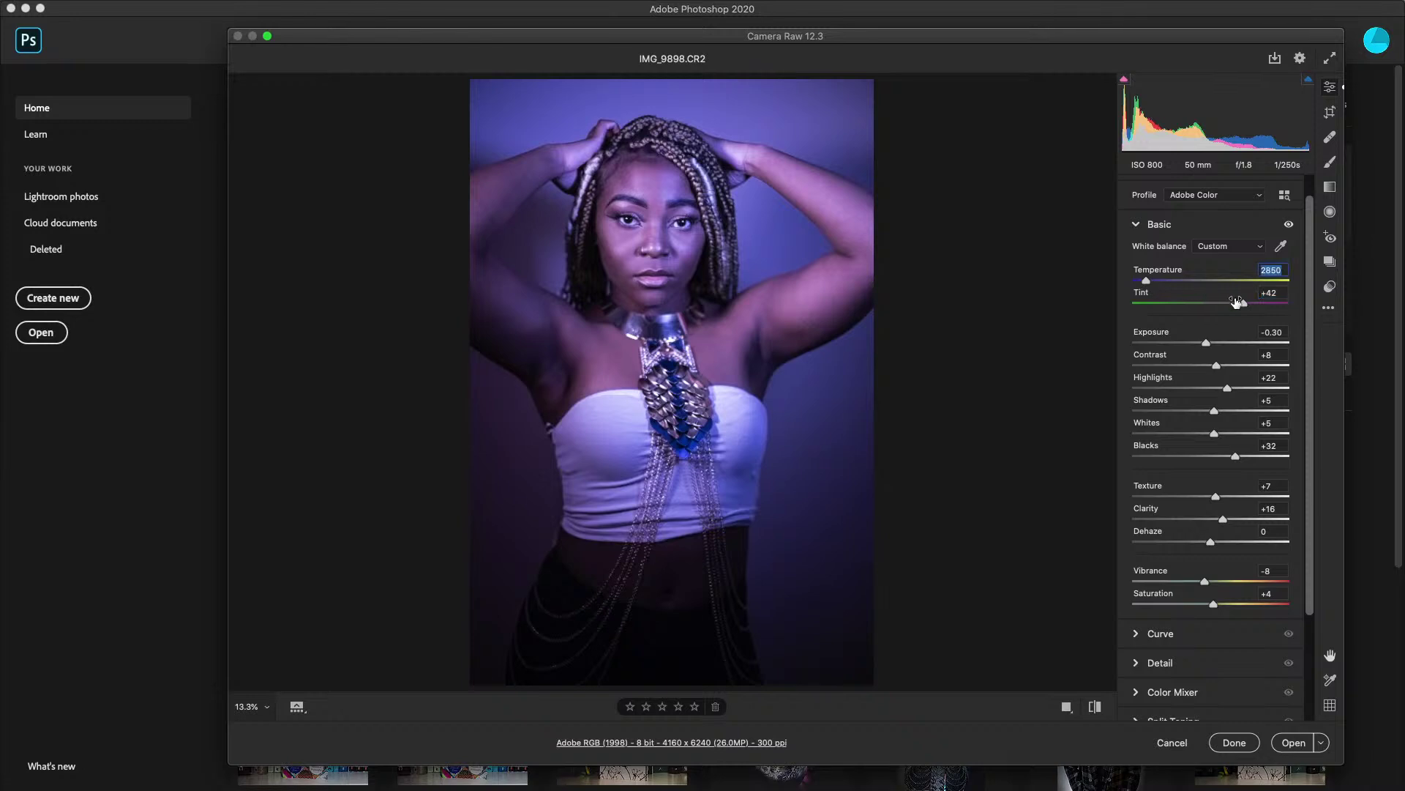
left_click_drag(1236, 301, 1248, 305)
left_click_drag(1157, 292, 1157, 287)
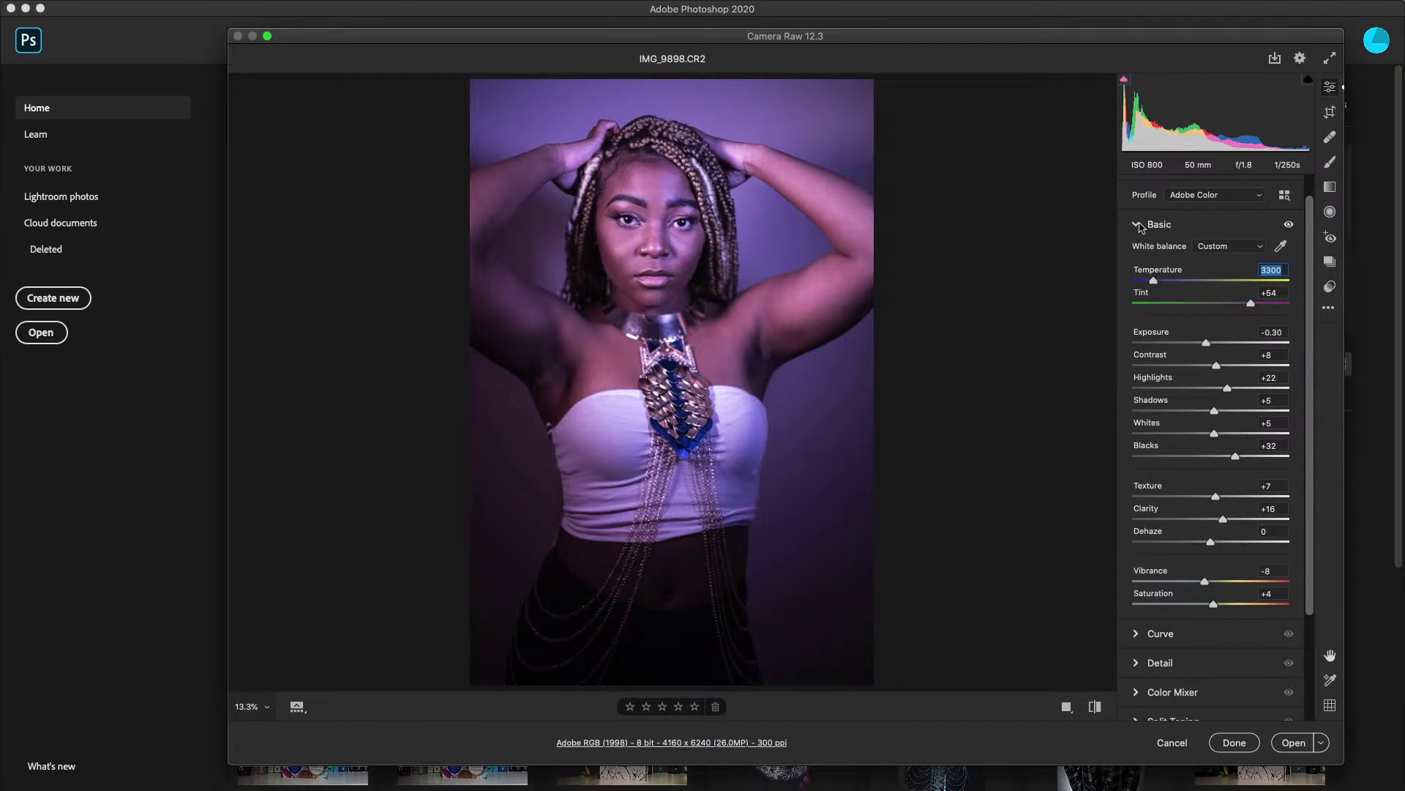
- Raise the contrast to +10 and warm the white balance temperature to 3650
left_click(1206, 344)
left_click_drag(1216, 367, 1222, 370)
left_click(1219, 367)
left_click_drag(1153, 285, 1159, 285)
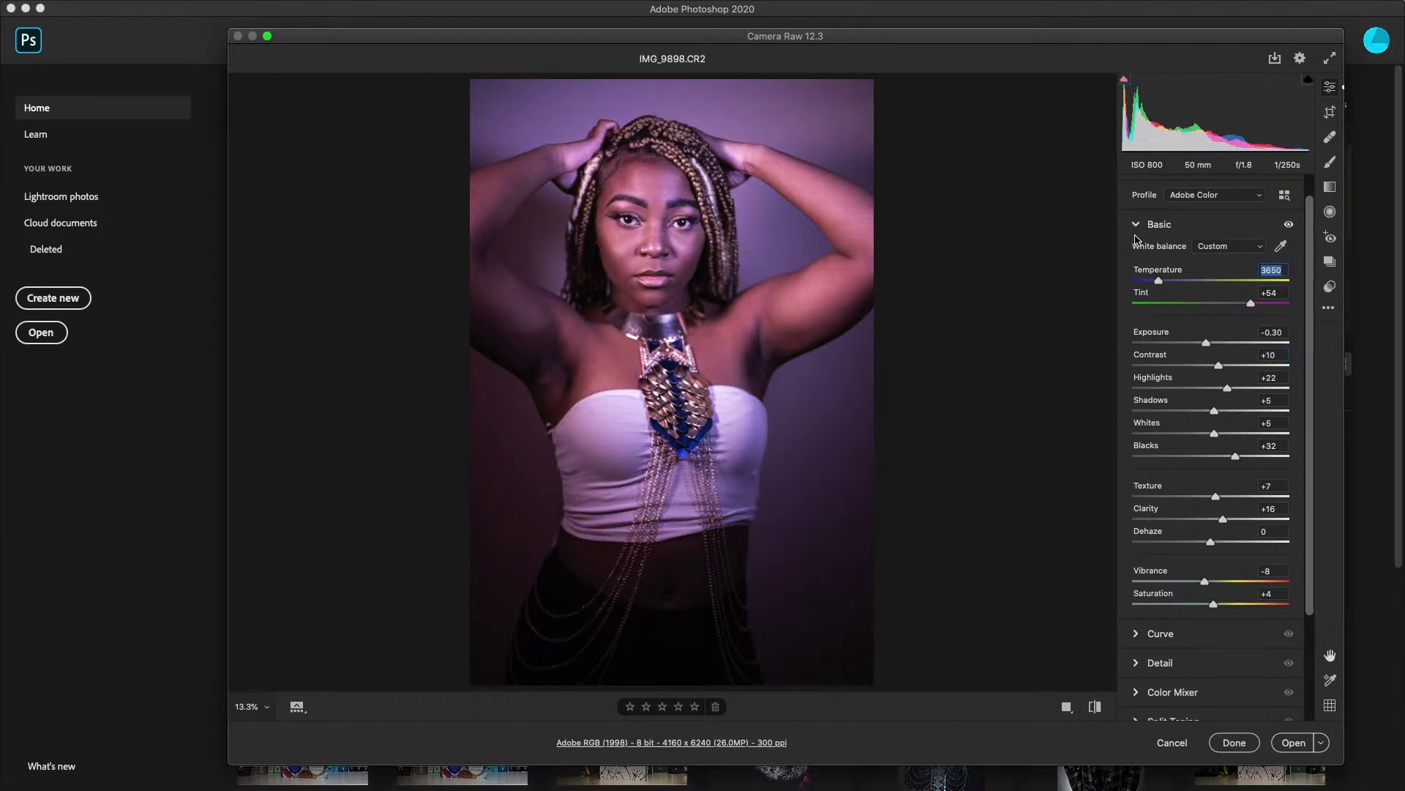
- Review the tone curve settings and add noise reduction to the photo in the detail settings
left_click(1137, 227)
left_click(1137, 280)
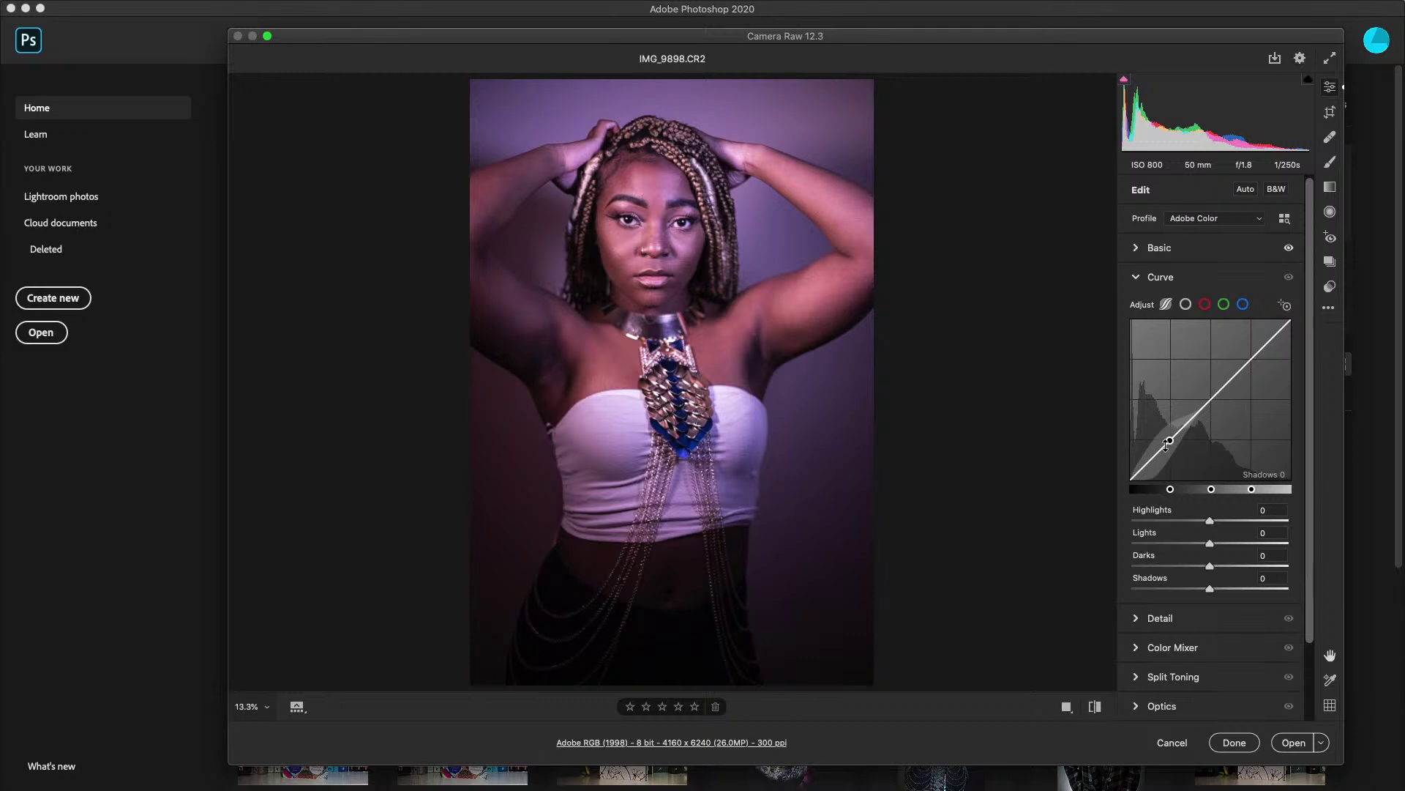
left_click(1138, 278)
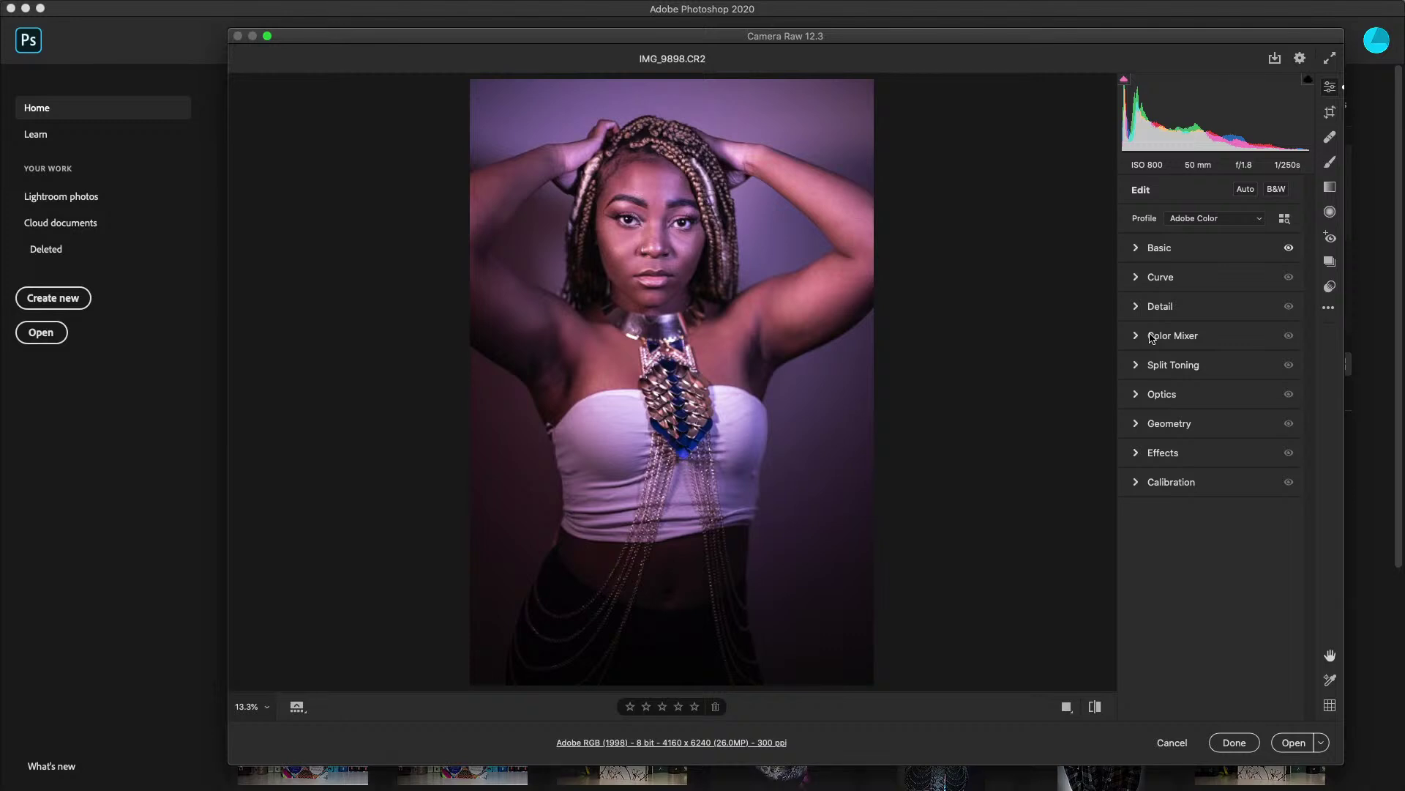
left_click(1136, 307)
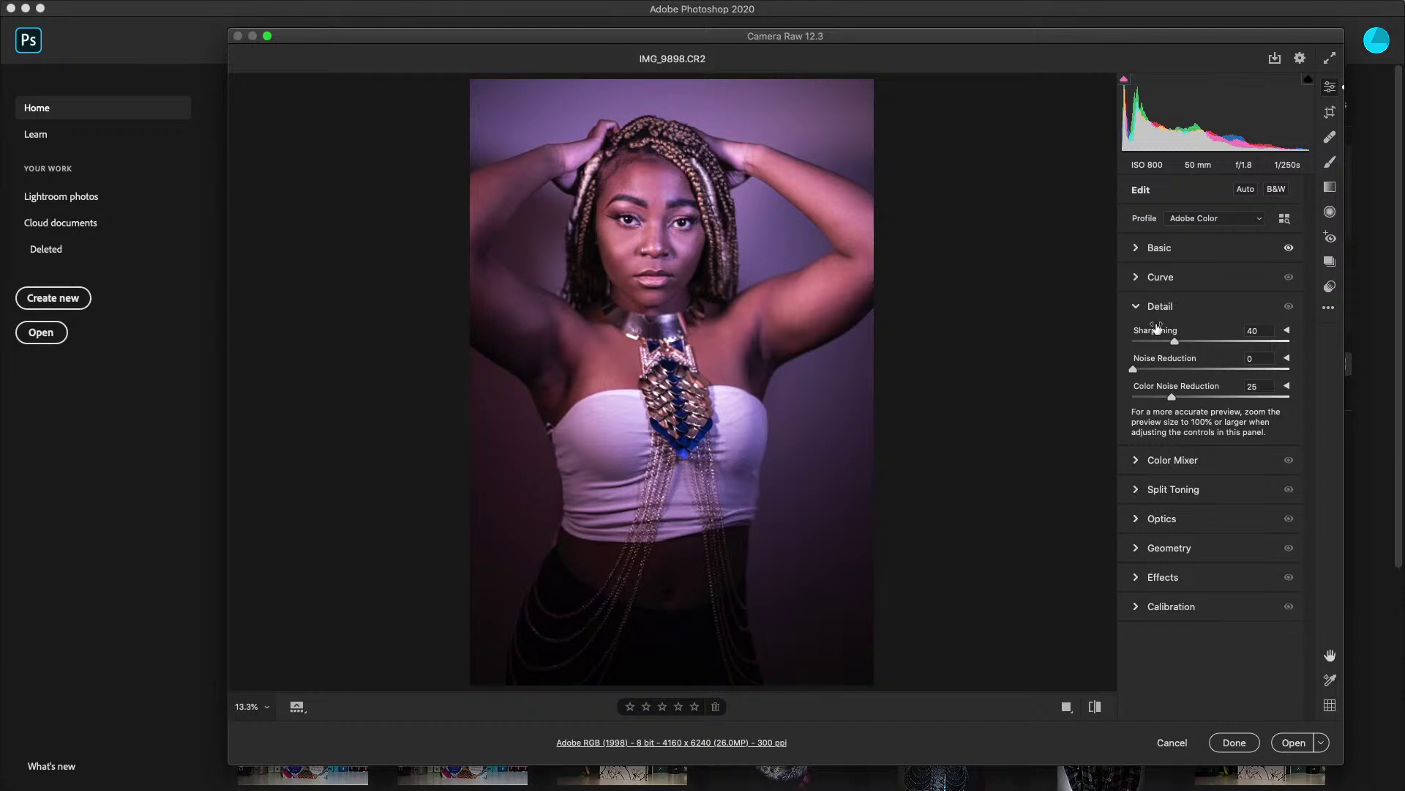
left_click(1171, 369)
left_click(1146, 308)
- In the HSL hue mixer, set reds, oranges and blues to -100, yellows to +47 and purples to -88, and lower the magentas
left_click(1144, 344)
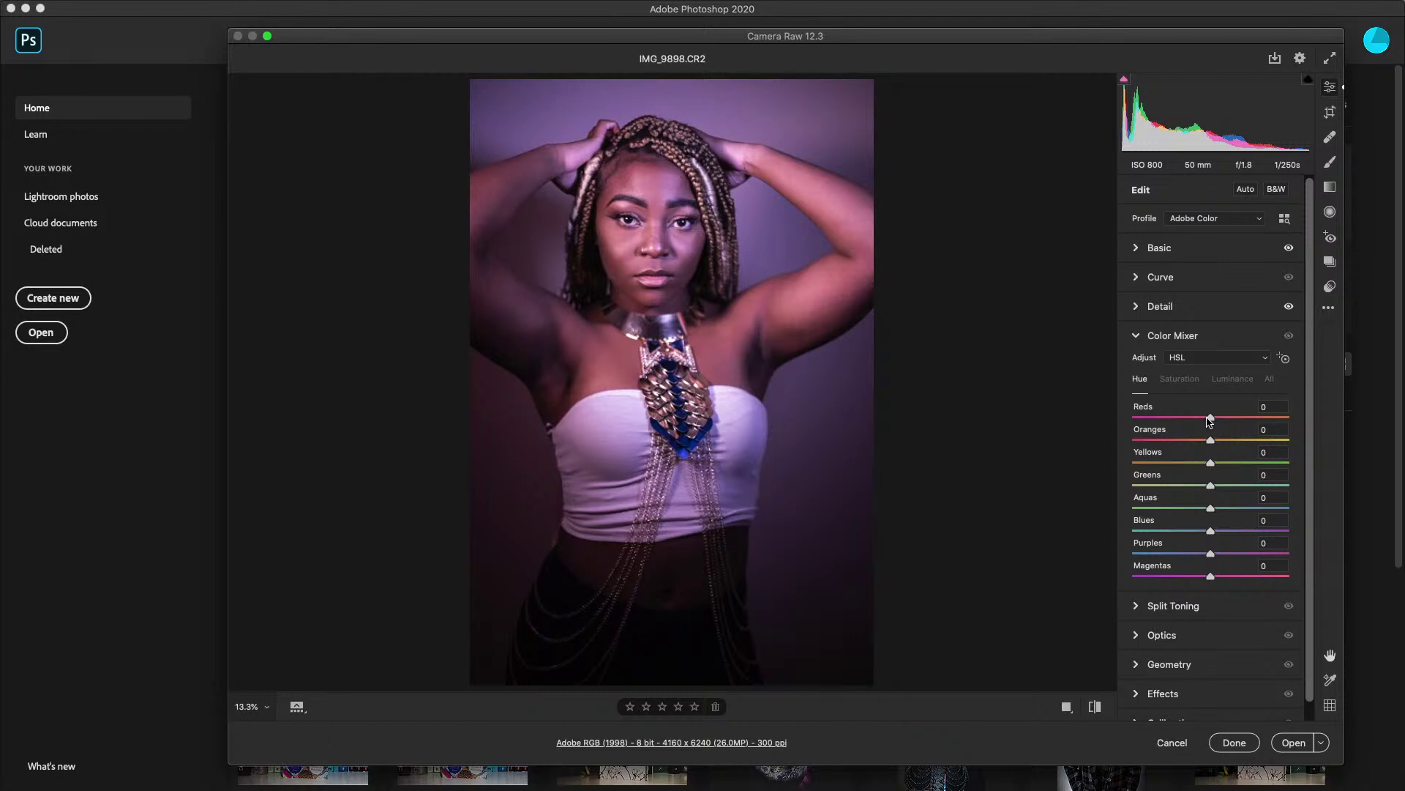
left_click_drag(1209, 419, 1101, 435)
left_click_drag(1210, 440, 1104, 444)
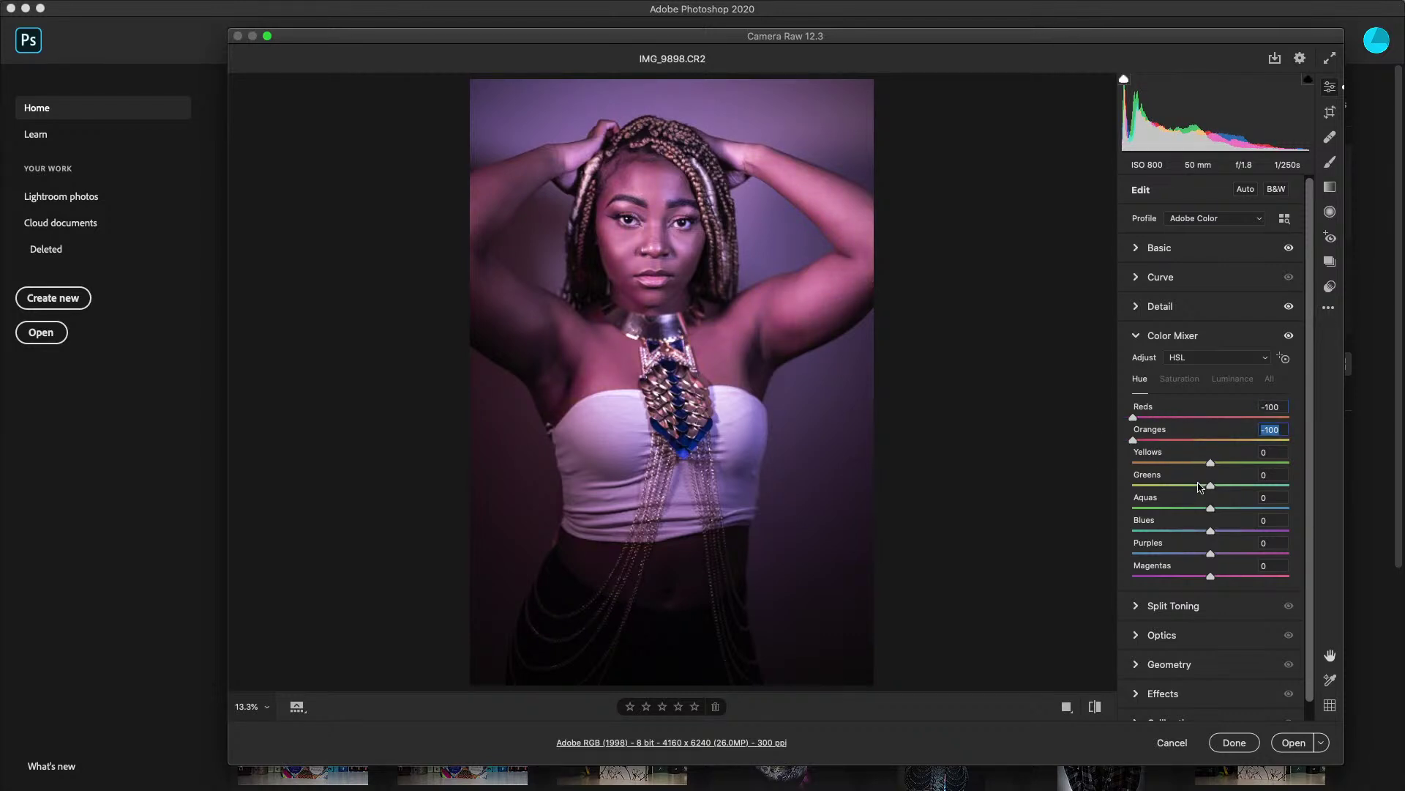
left_click_drag(1211, 463, 1249, 469)
left_click_drag(1211, 531, 1129, 542)
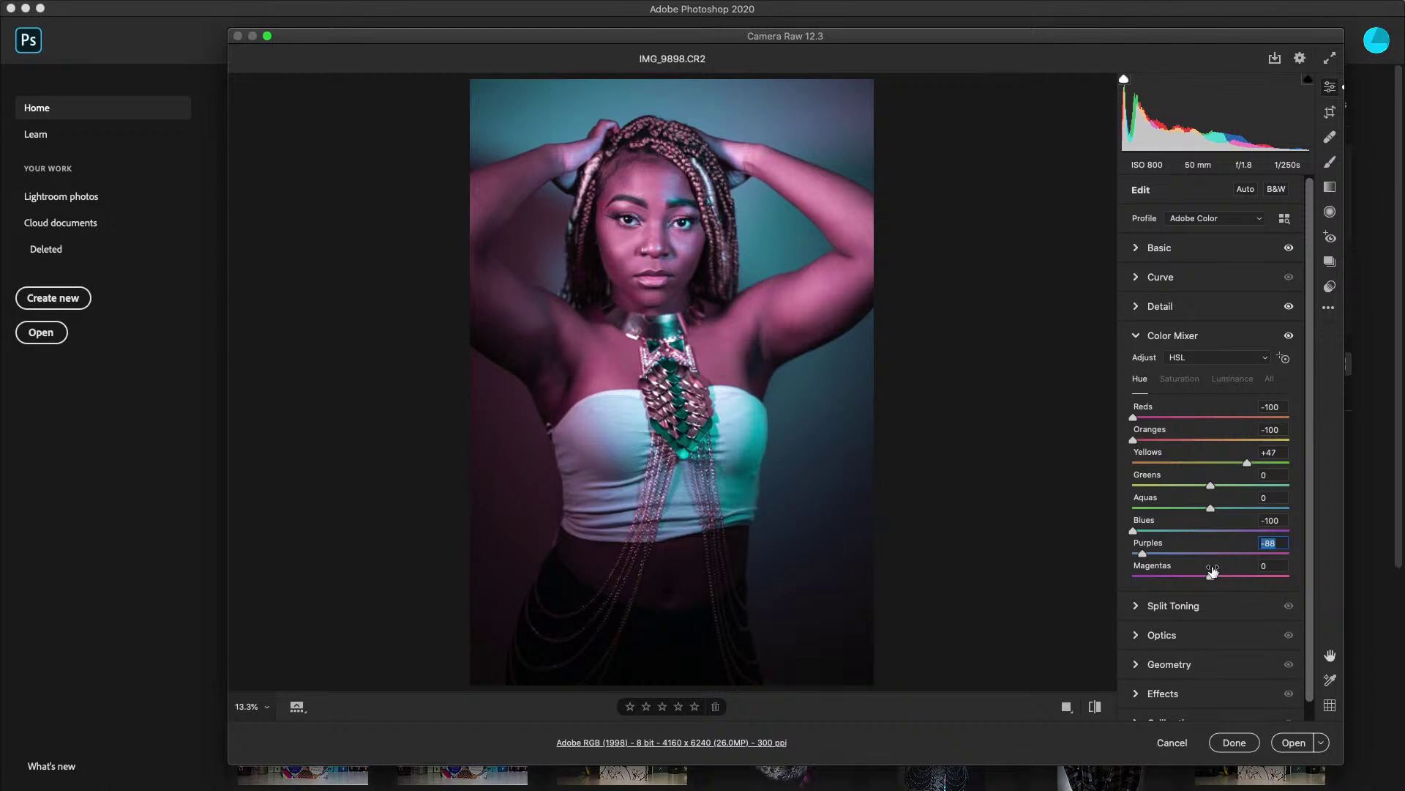
left_click_drag(1211, 575, 1165, 577)
- Cool the white balance temperature to 3300 and set the blues hue to +36 in the HSL mixer
left_click(1138, 247)
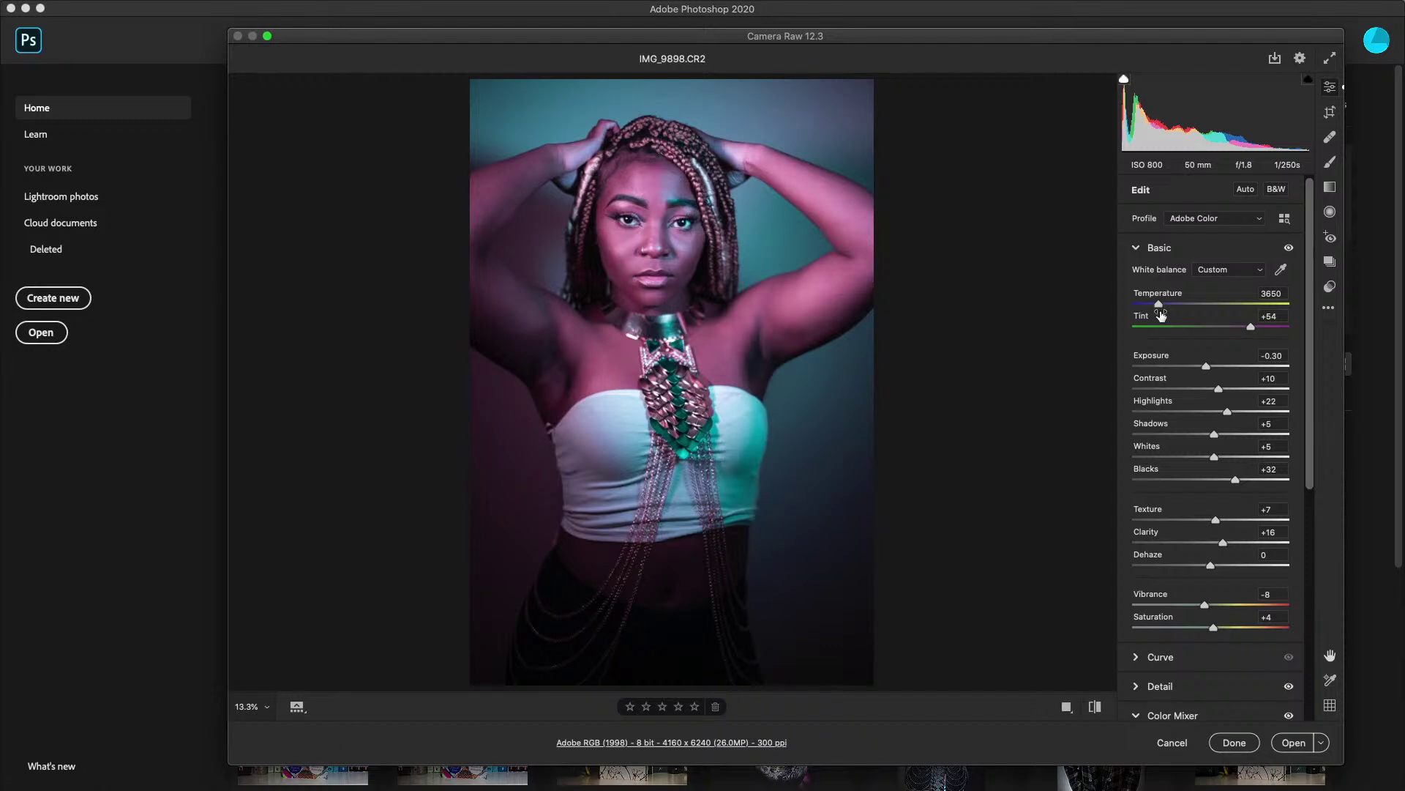
left_click_drag(1158, 311, 1156, 310)
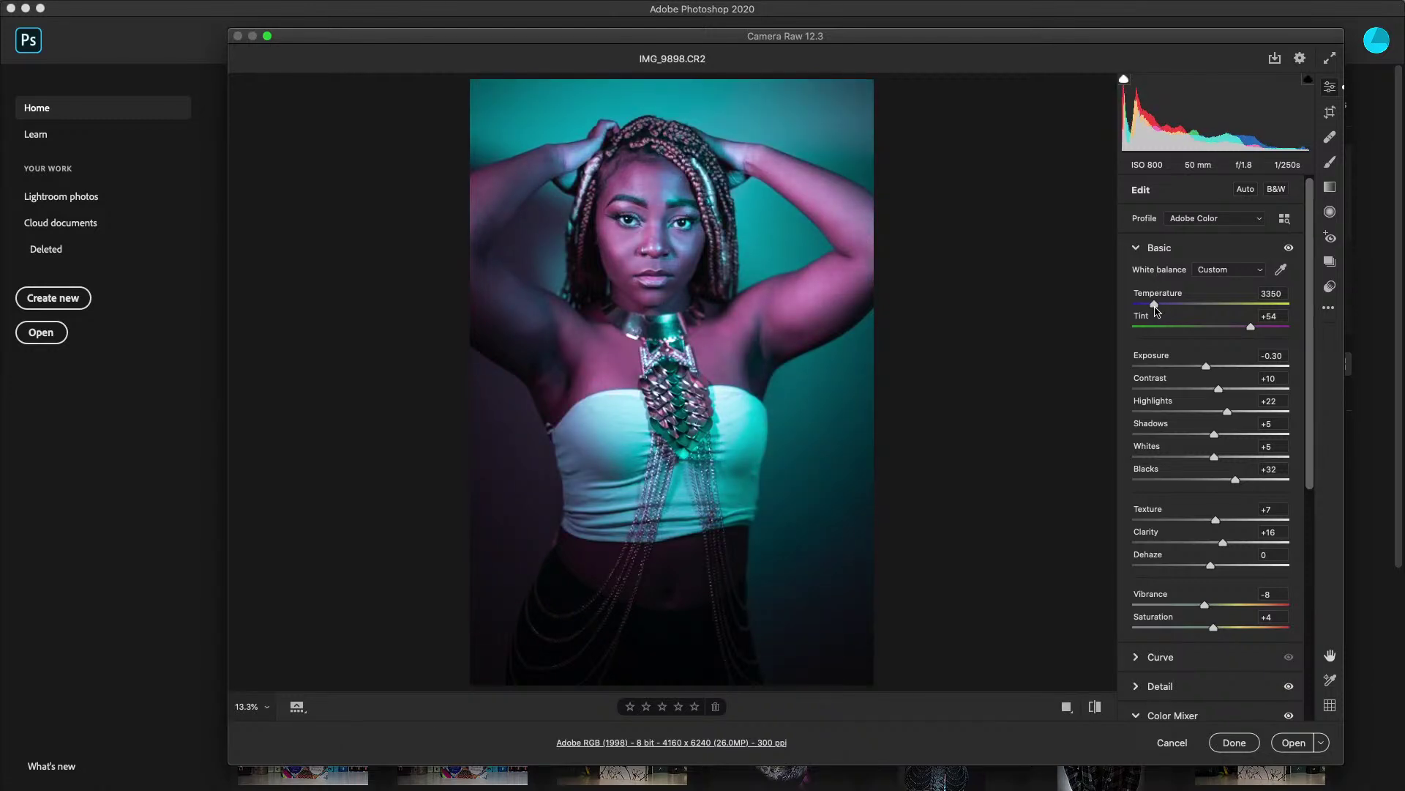
left_click(1139, 248)
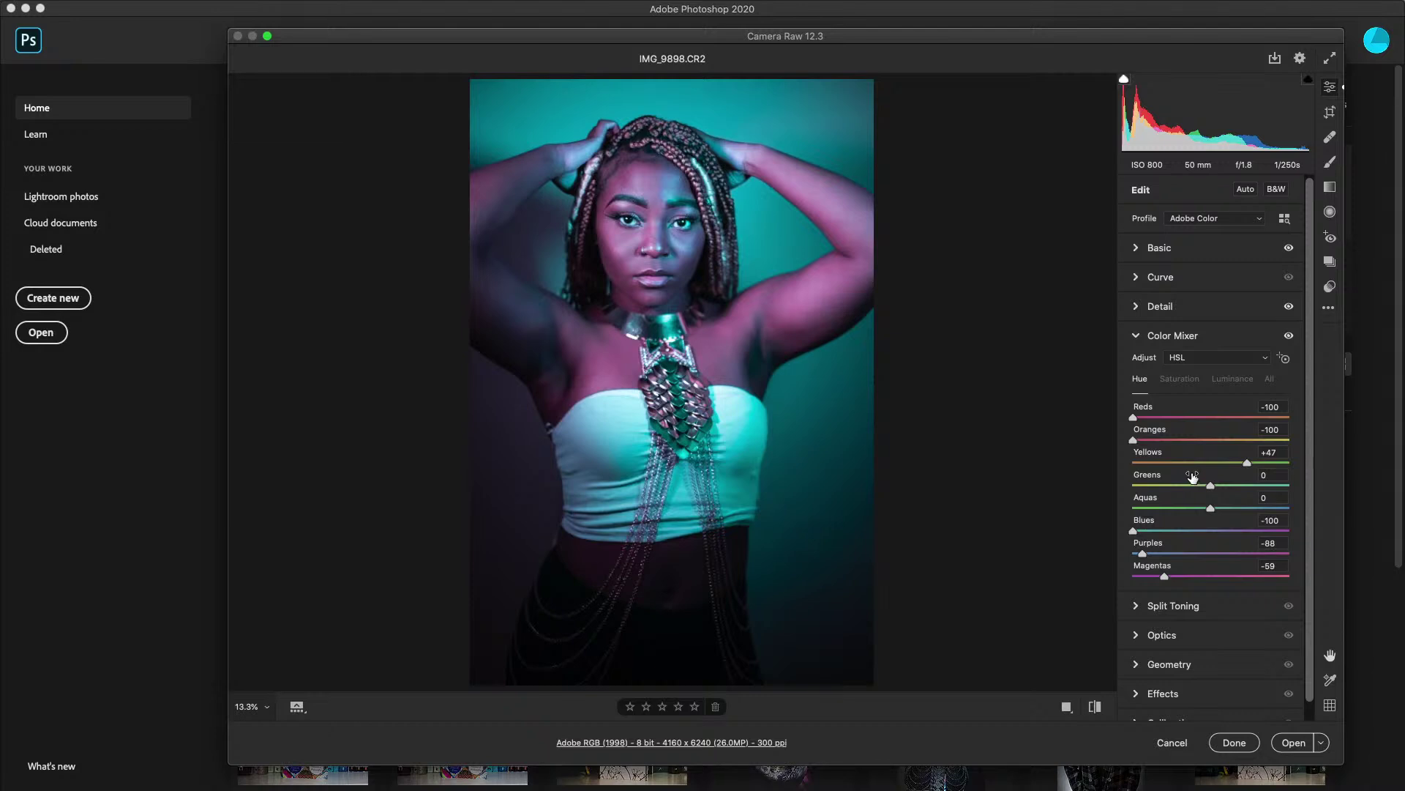
left_click_drag(1134, 530, 1212, 532)
left_click_drag(1211, 532, 1237, 534)
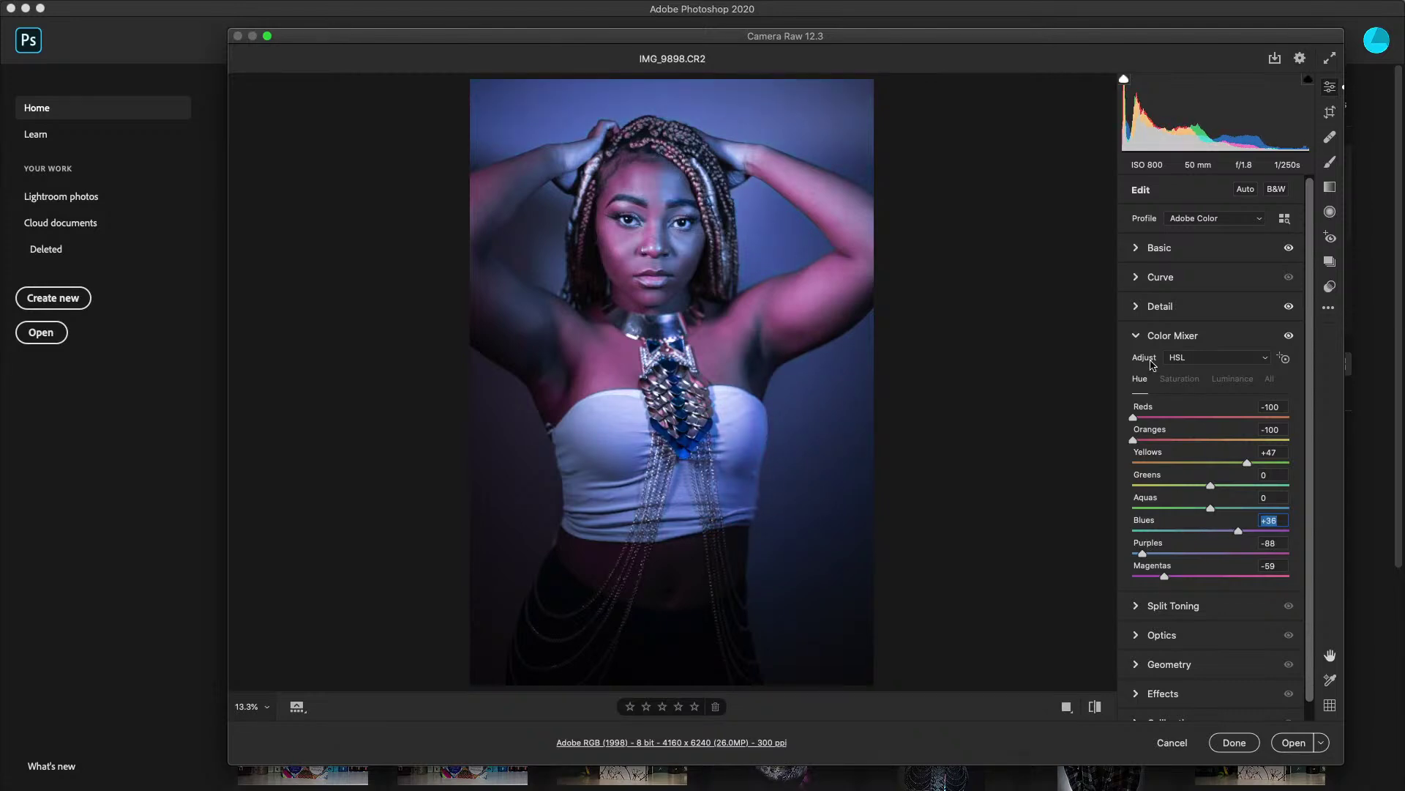
left_click(1135, 248)
left_click_drag(1152, 301, 1153, 307)
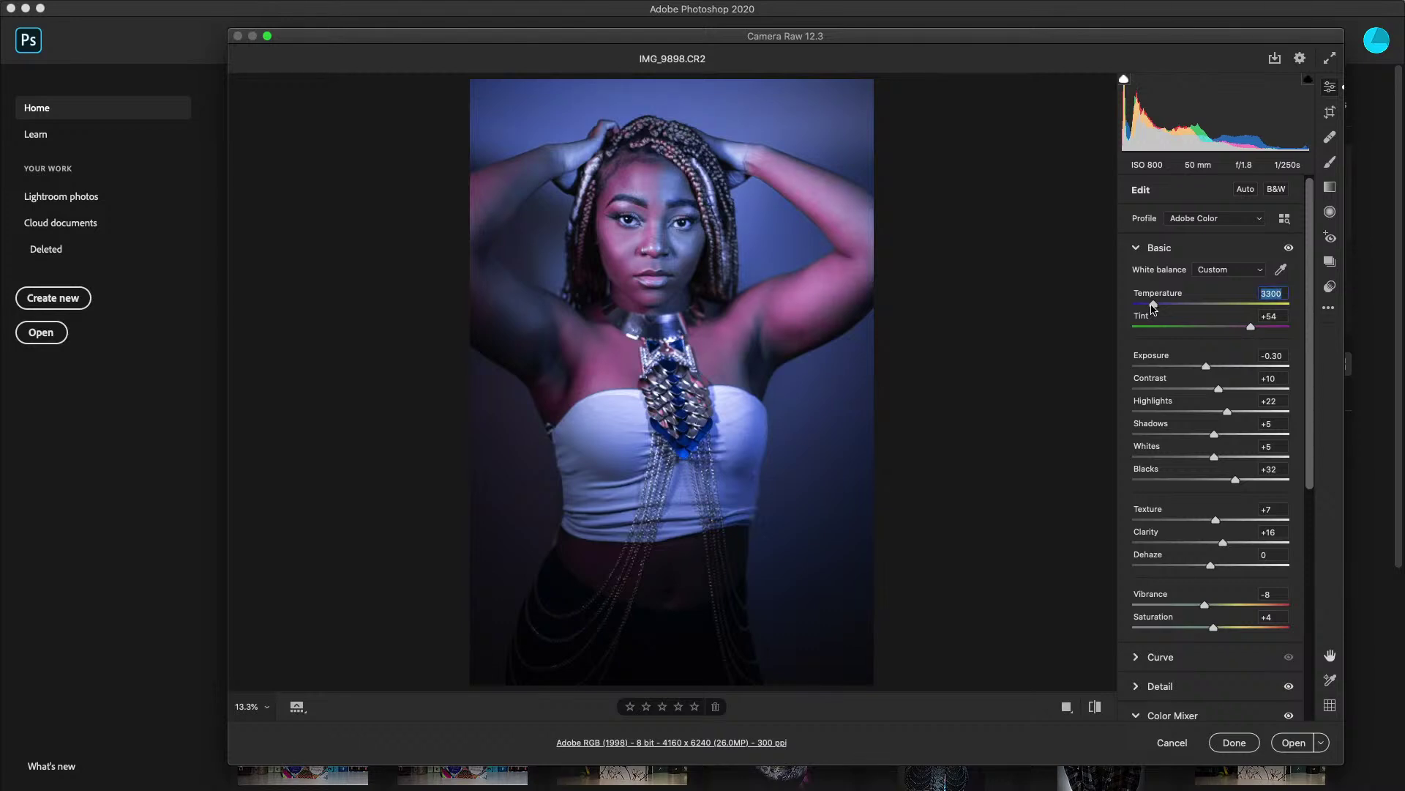
left_click(1136, 249)
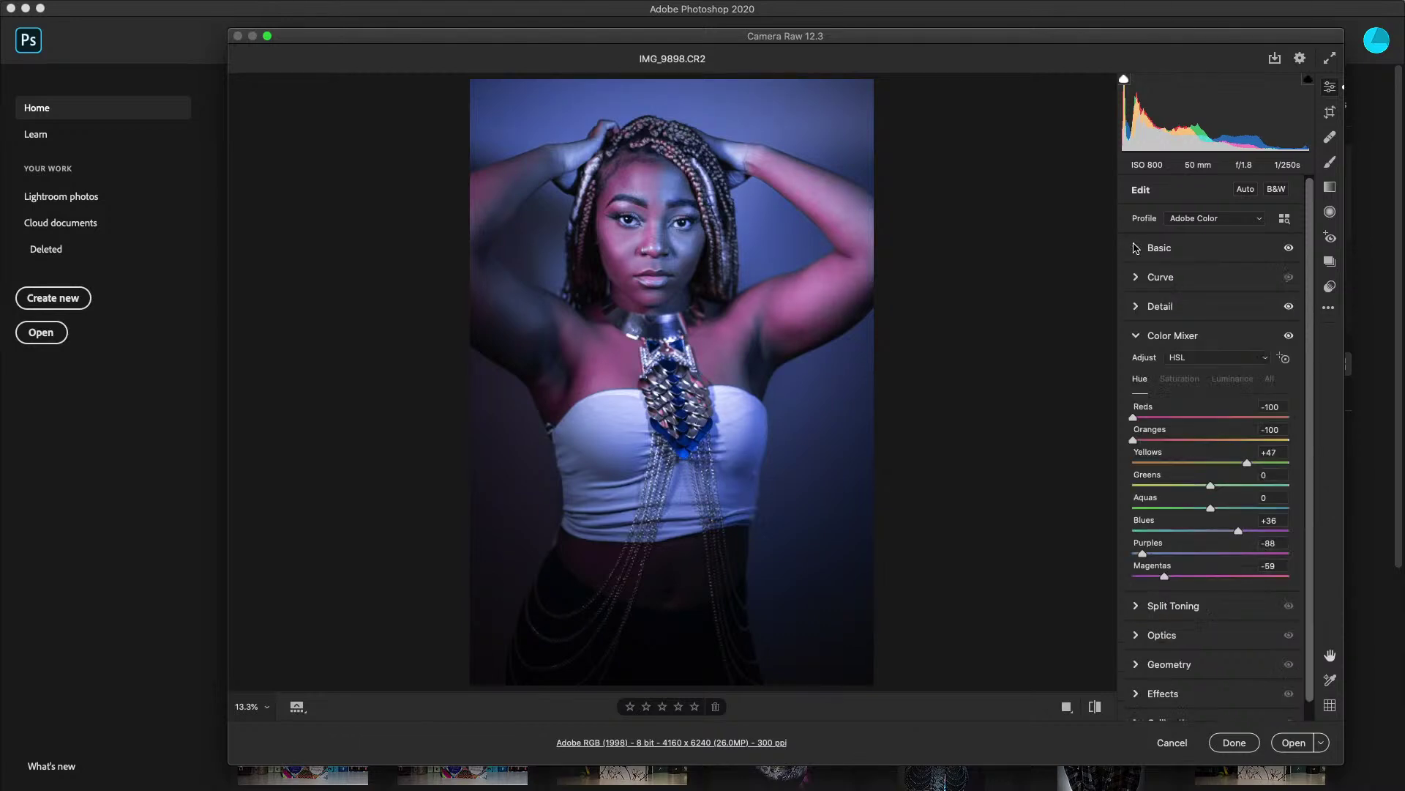
- Review the split toning settings for highlights and shadows
left_click(1137, 337)
left_click(1136, 366)
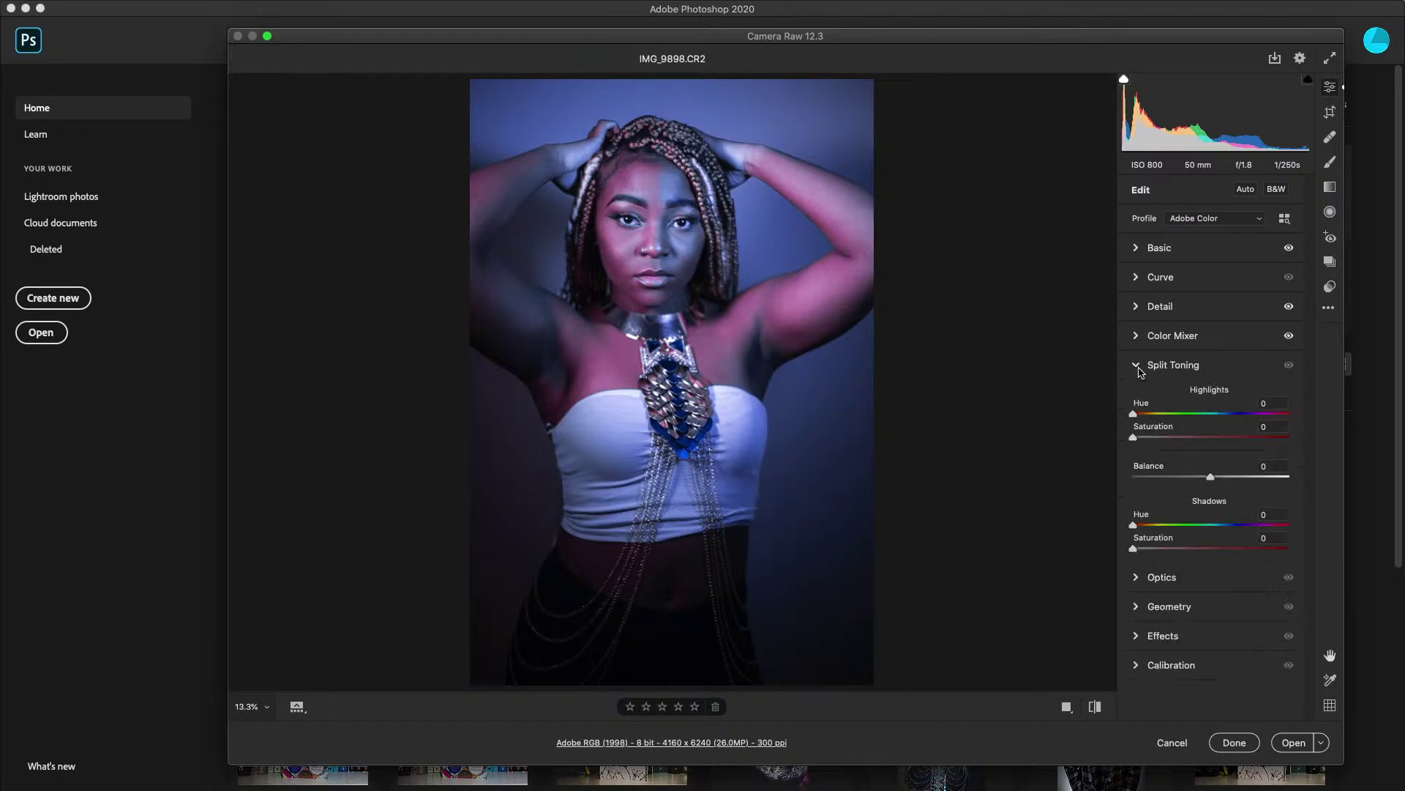
left_click(1137, 366)
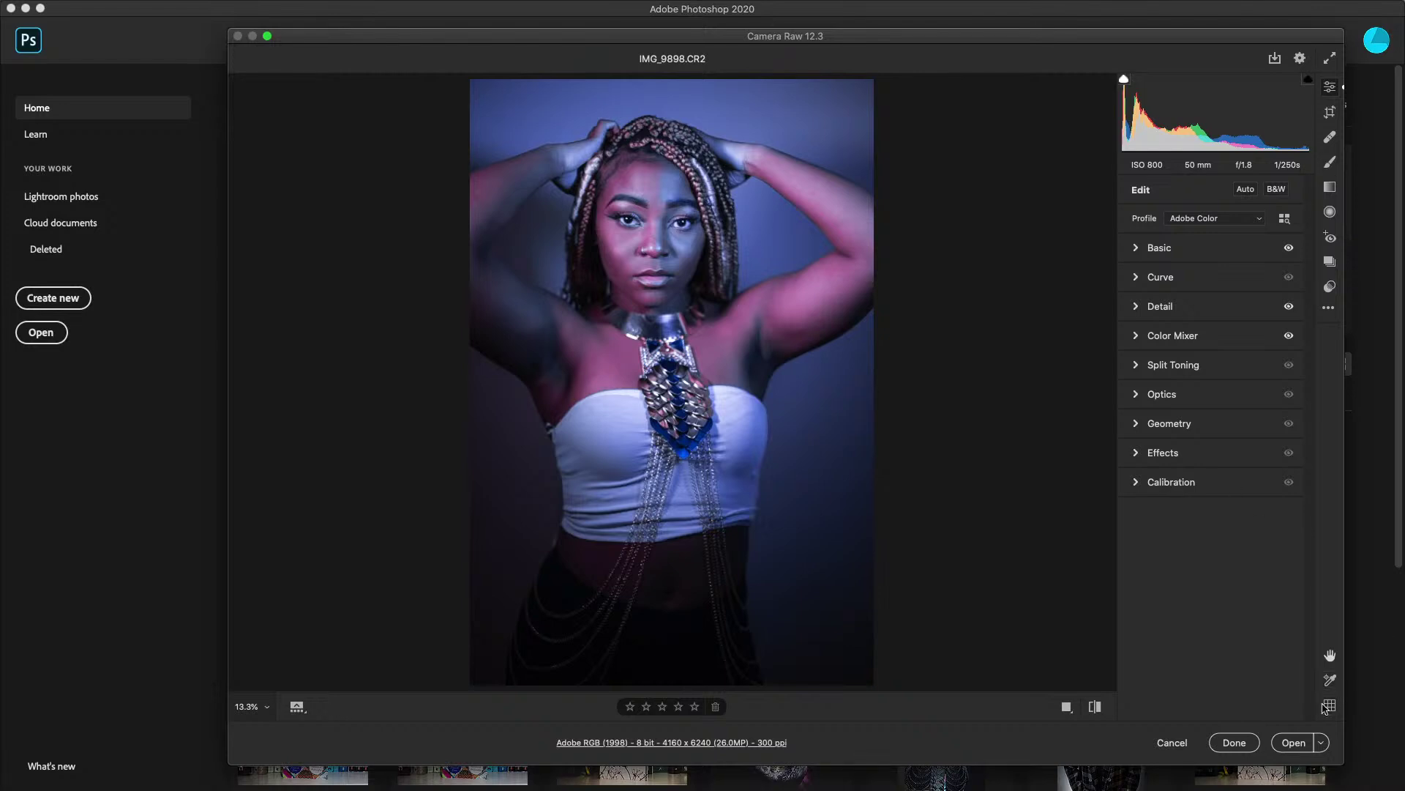
- Open the graded photo as a Photoshop document, accepting the embedded profile mismatch, and unlock its Background layer
left_click(1293, 742)
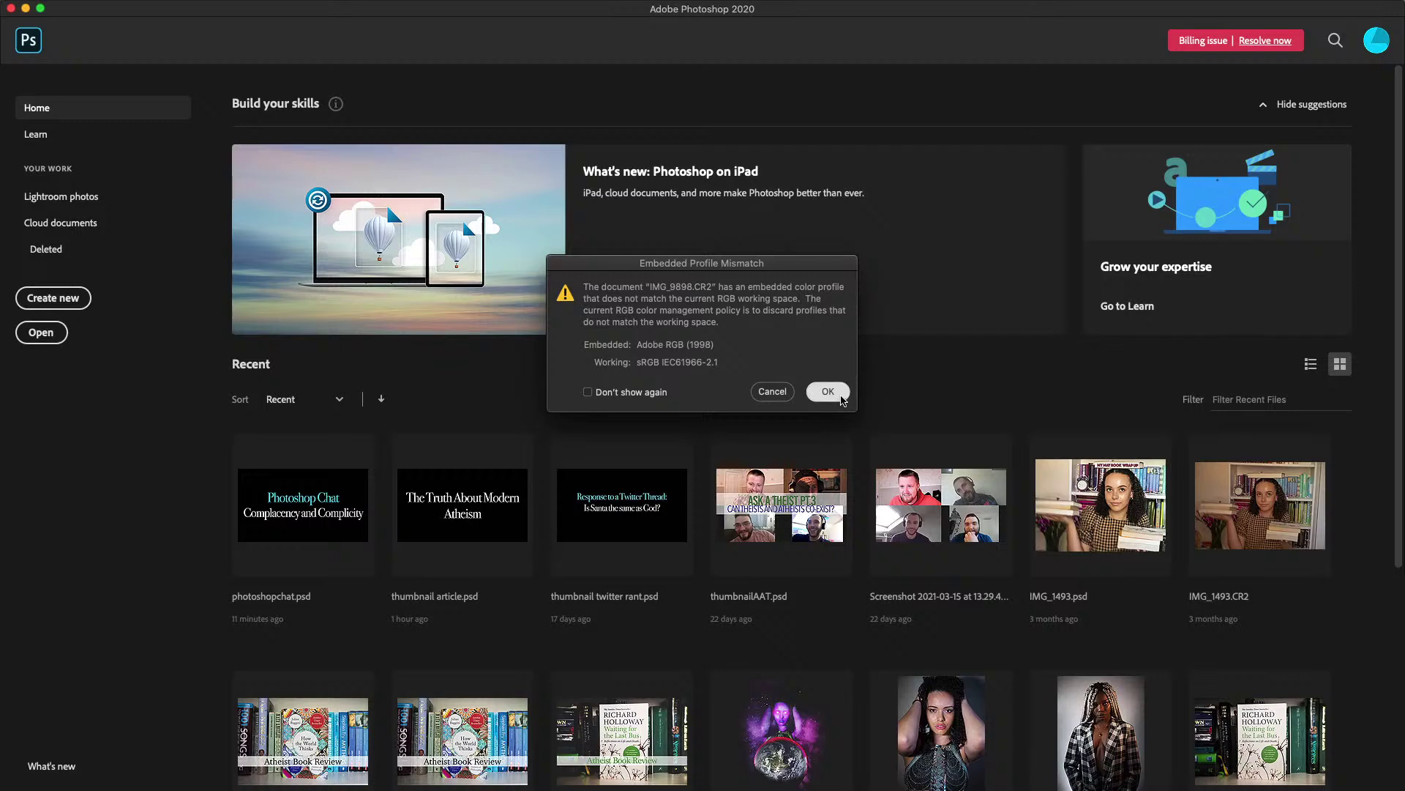
left_click(839, 396)
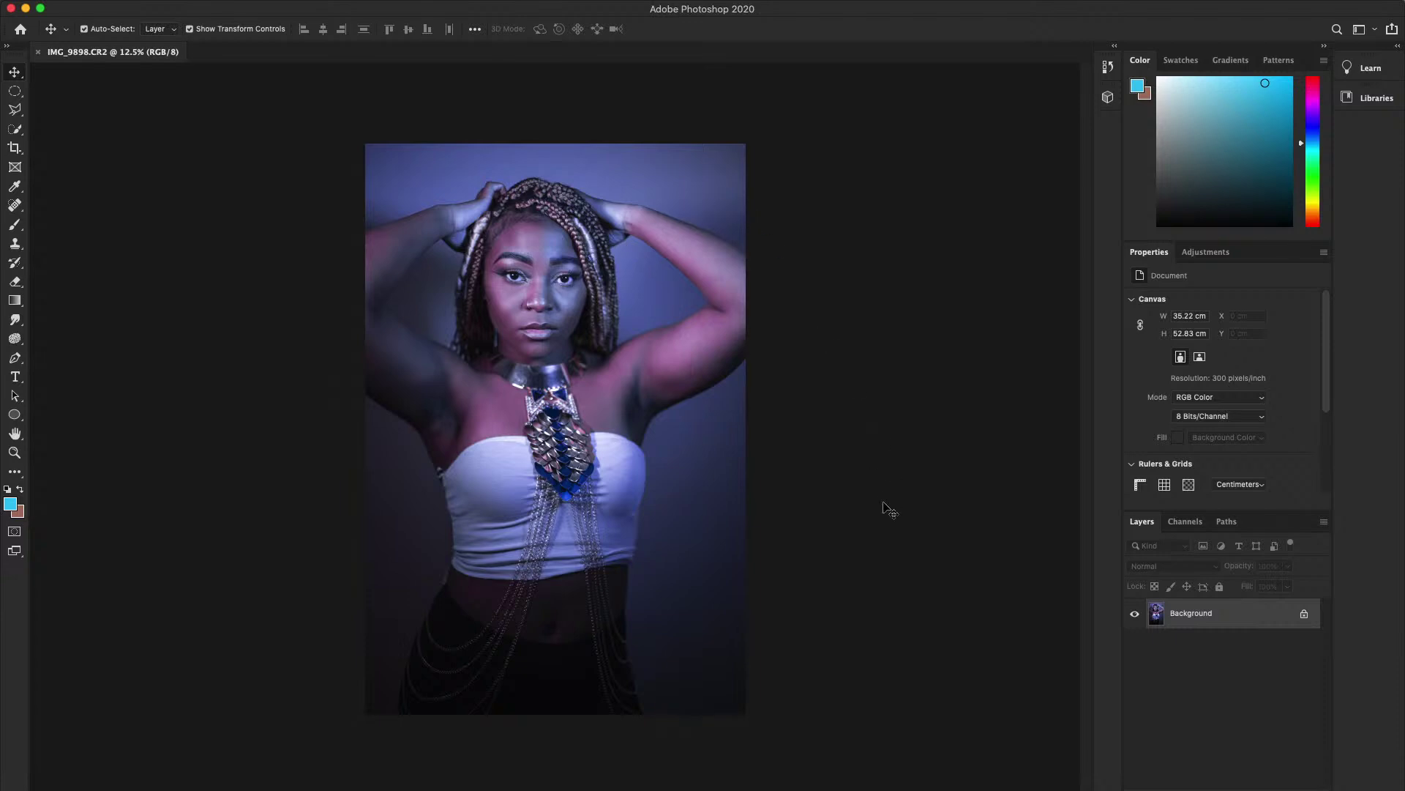
left_click(1305, 615)
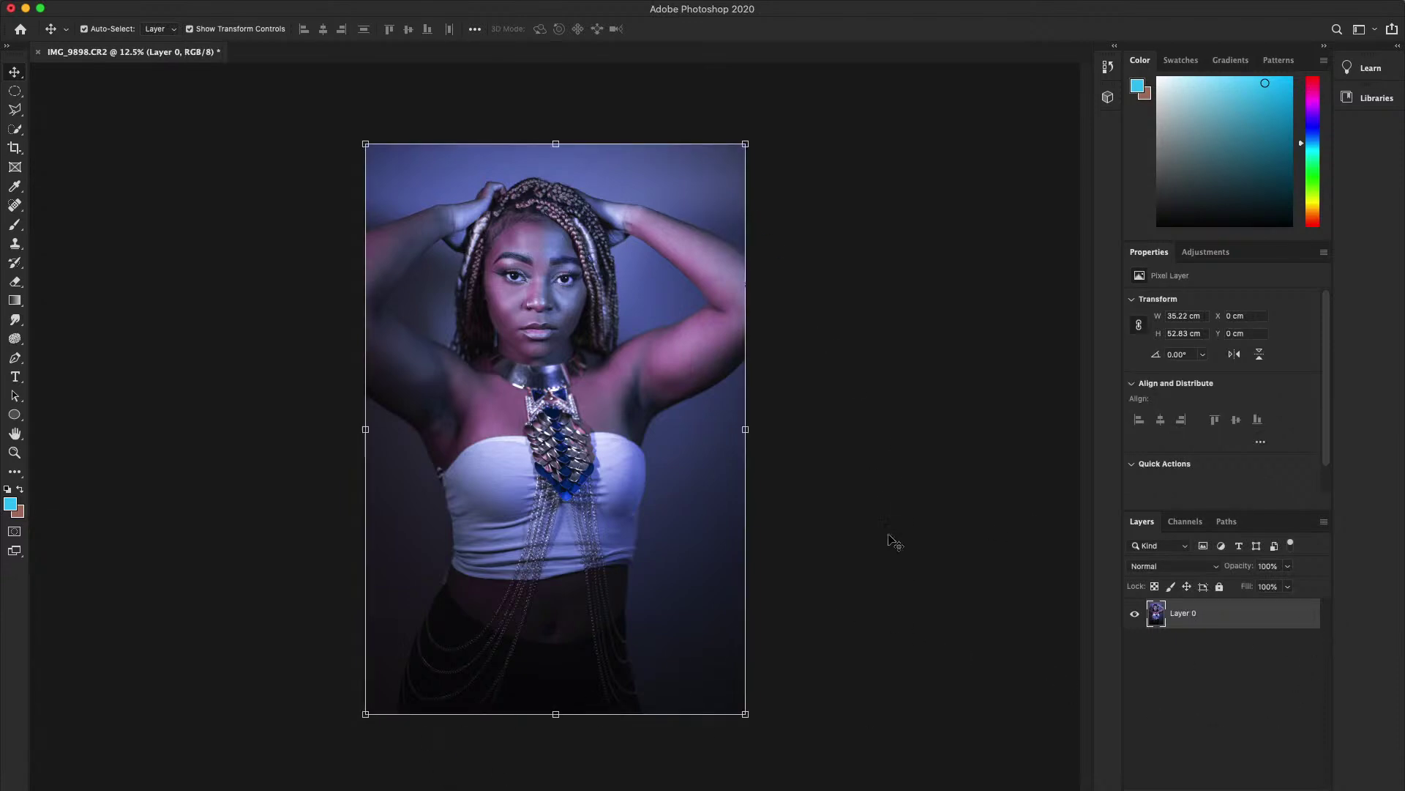
left_click(820, 576)
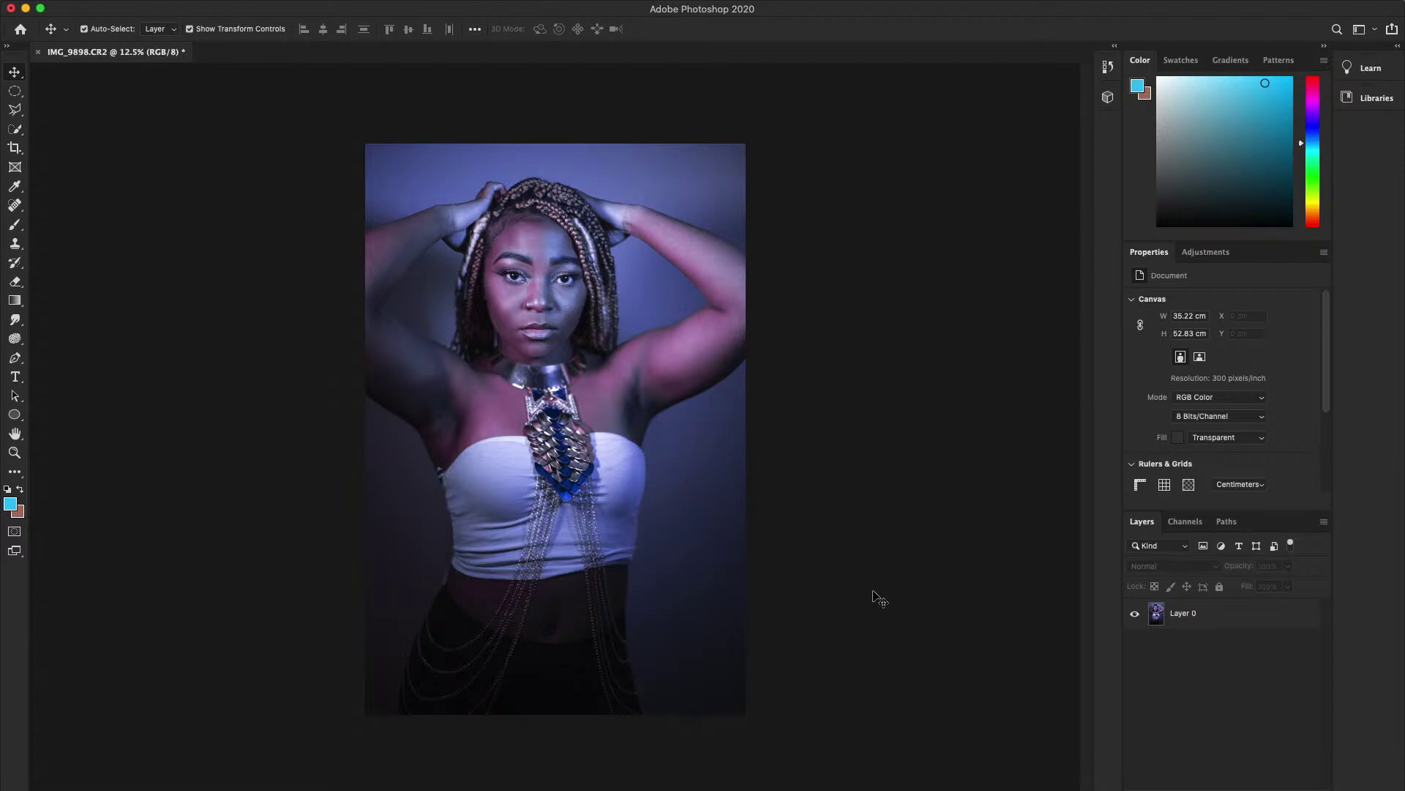
- Switch to Finder and open the Beardedheretic folder on the Desktop
left_click(402, 785)
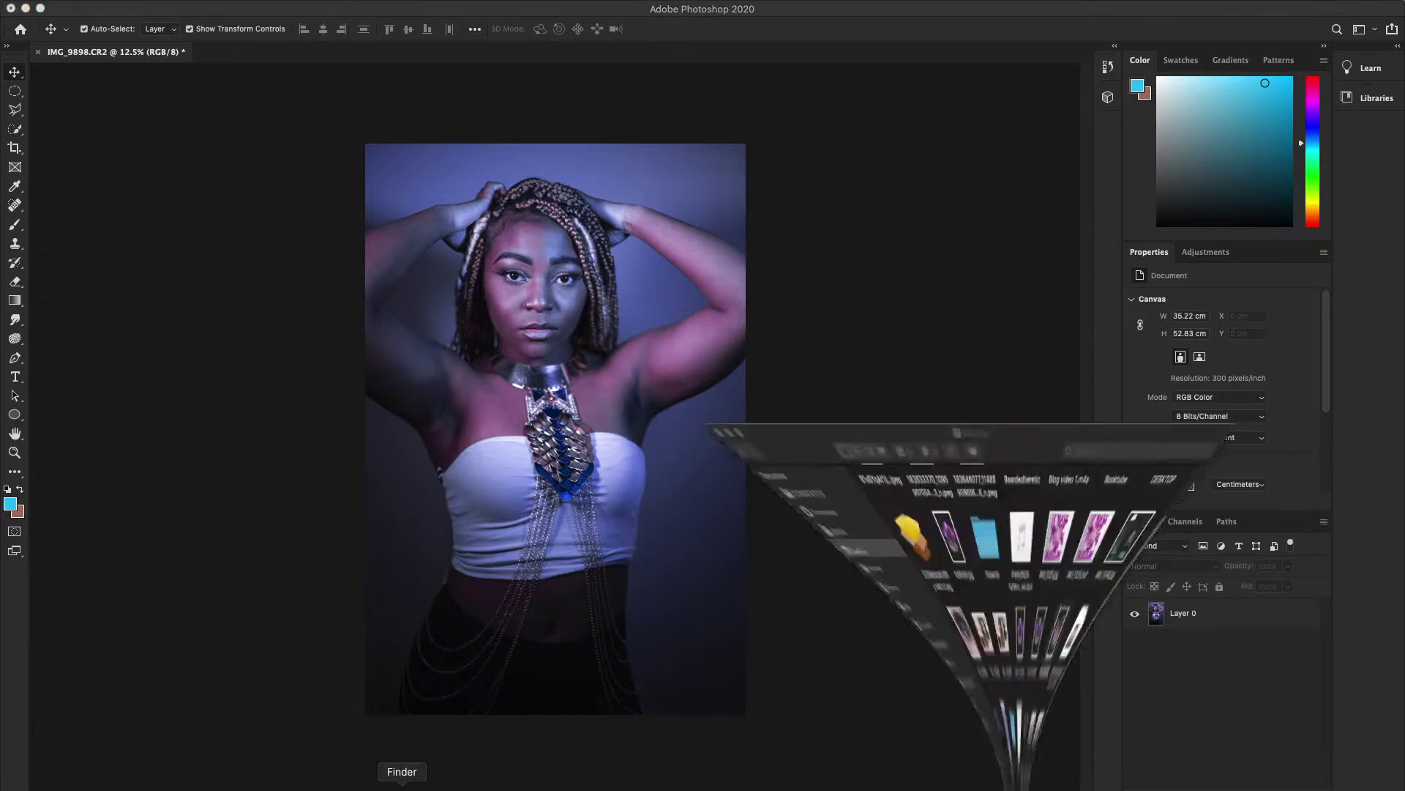
scroll(885, 417, "up", 2)
left_click(1014, 277)
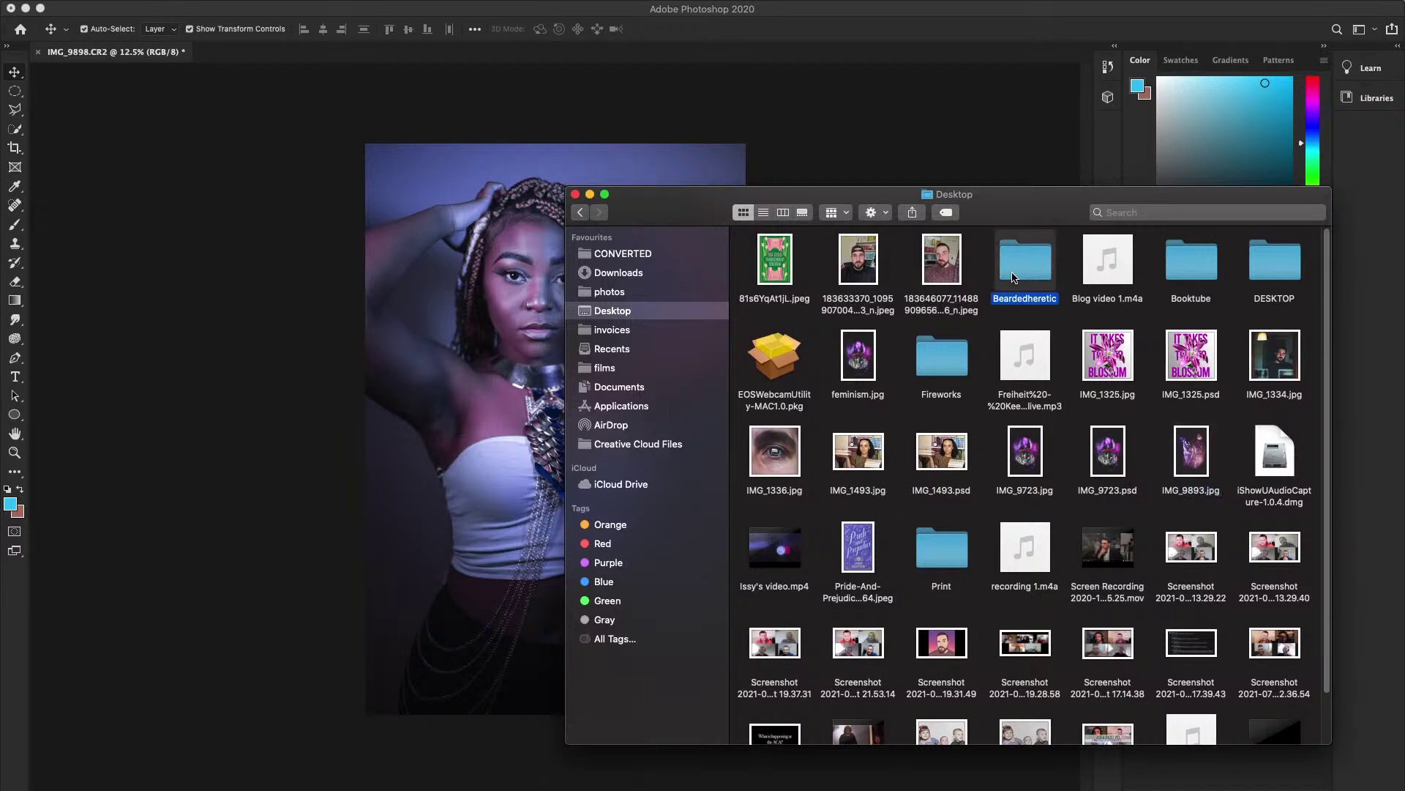
double_click(1014, 277)
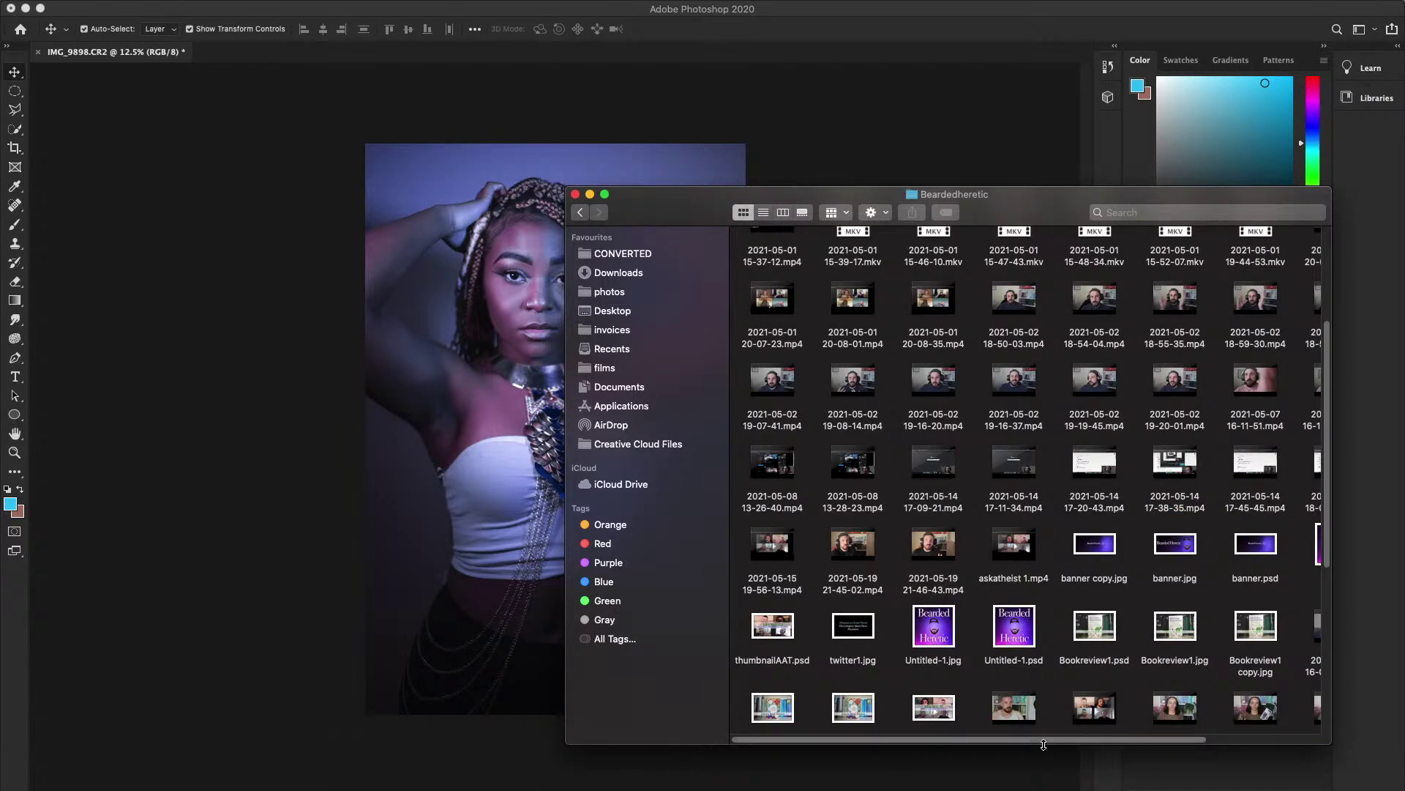
- Search through the Beardedheretic folder for the Stars folder and open it
left_click_drag(1043, 744, 1204, 747)
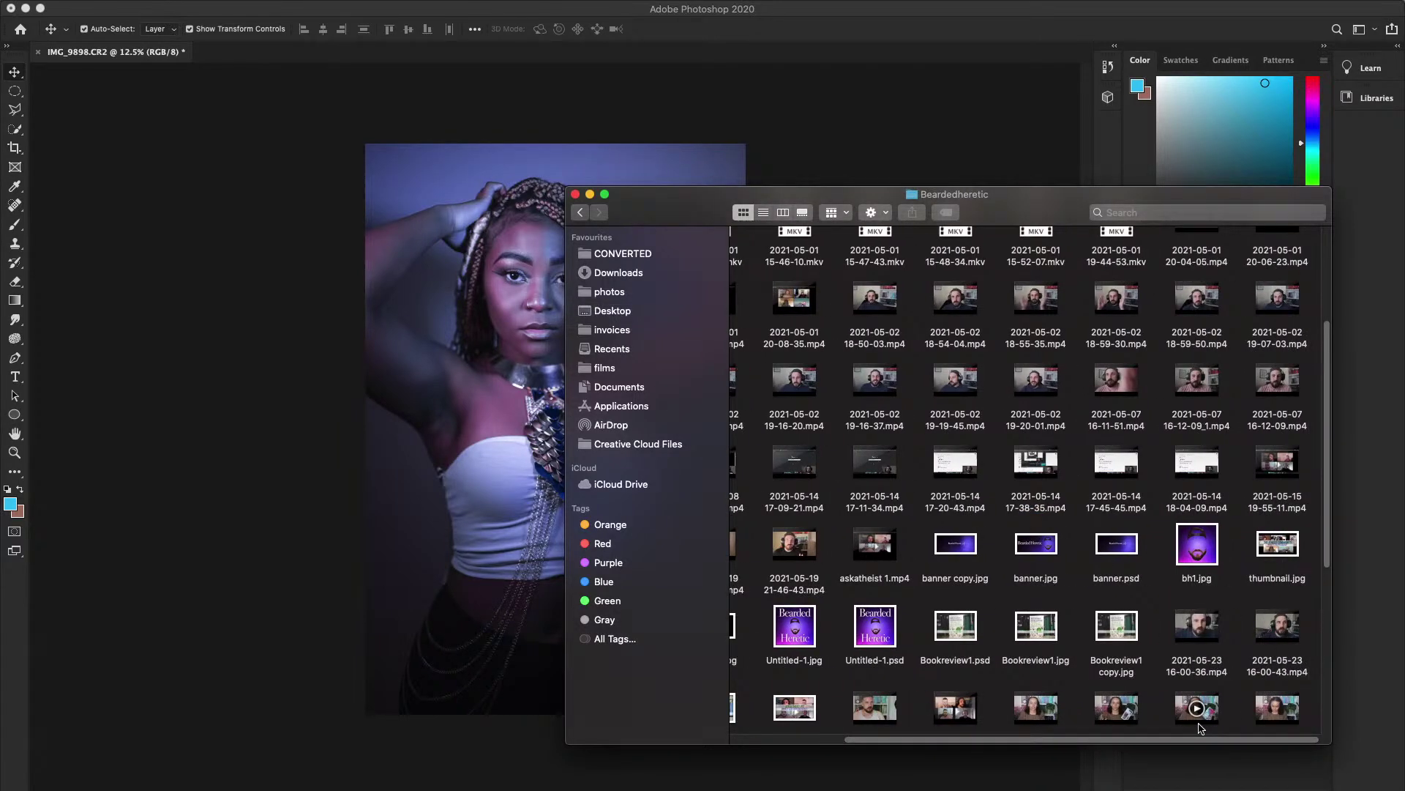
scroll(1201, 727, "up", 5)
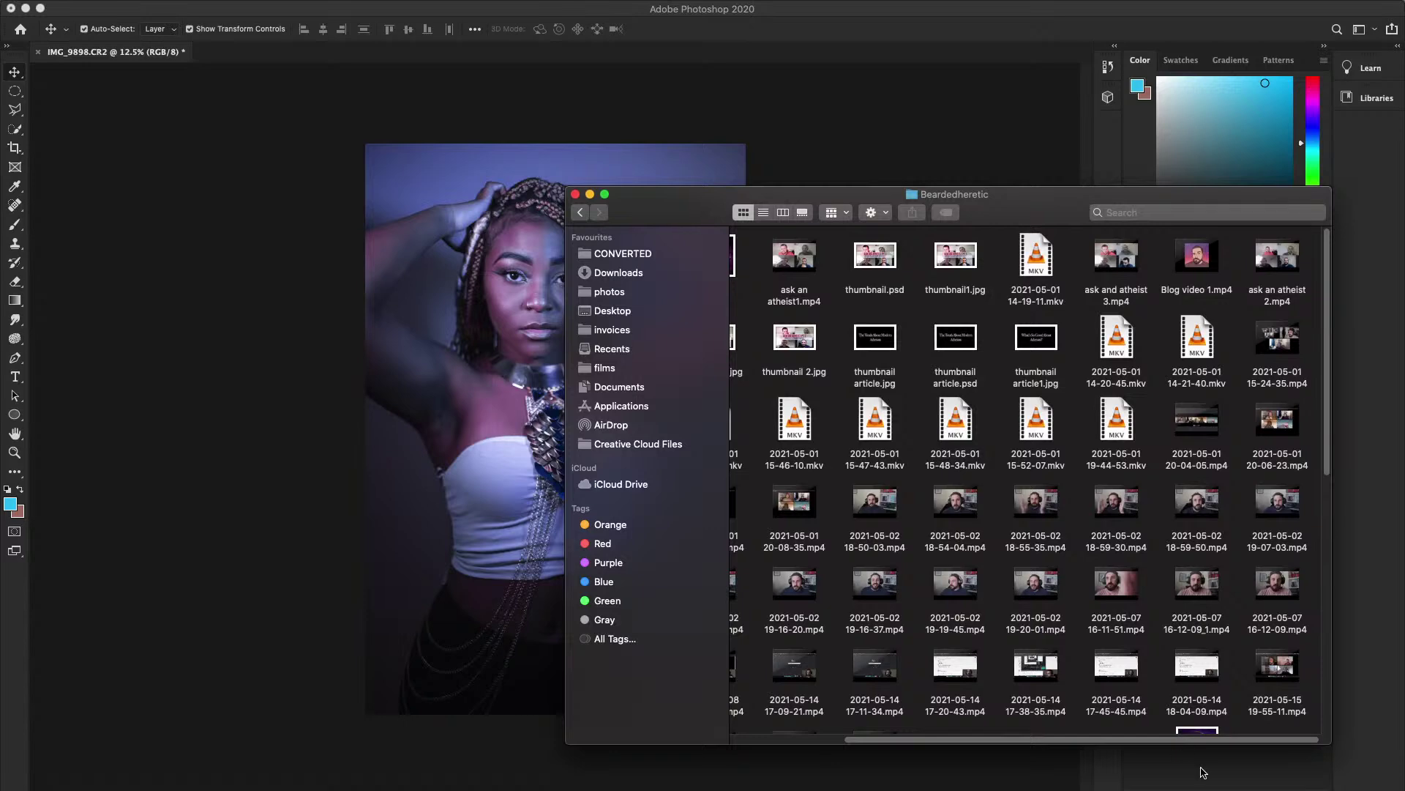
left_click_drag(1162, 744, 1047, 741)
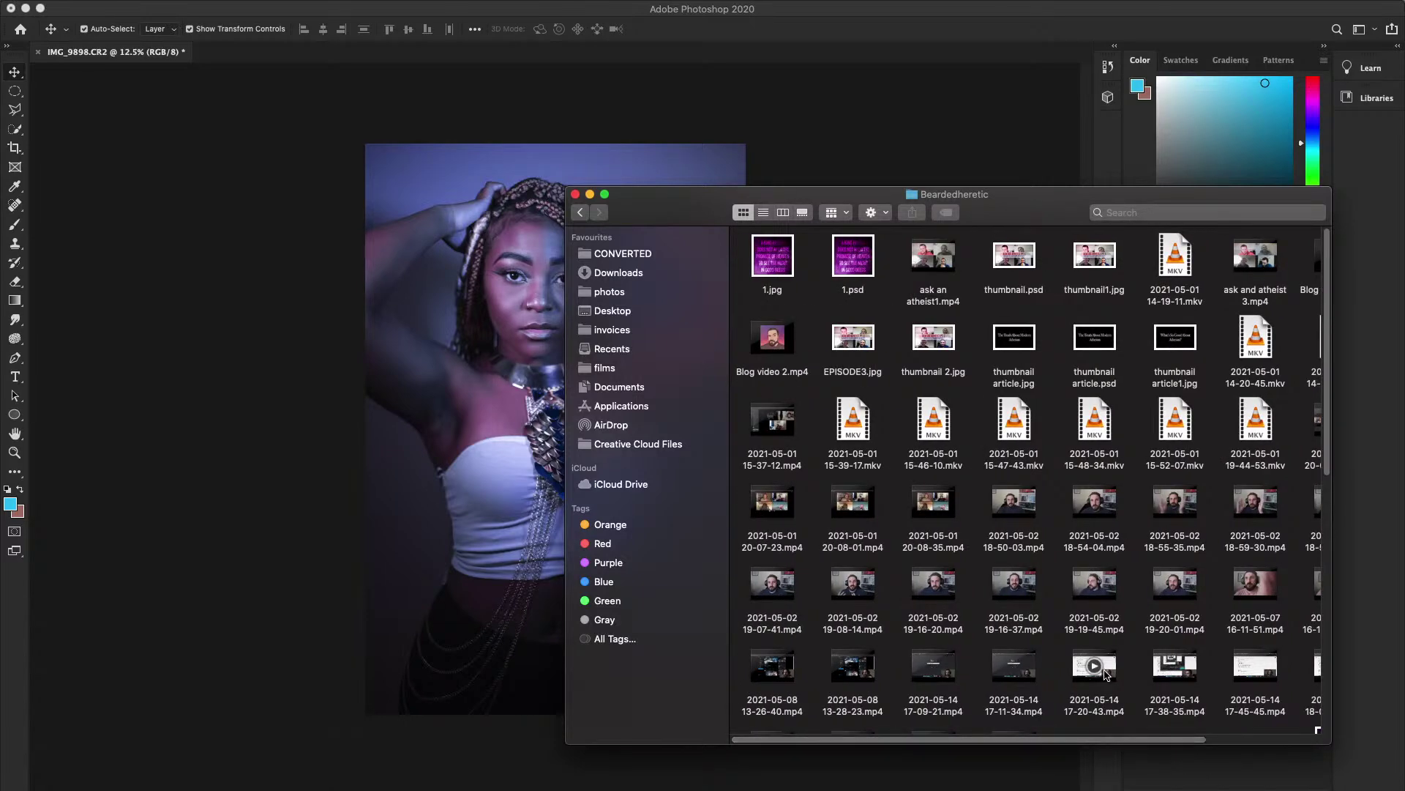
scroll(1054, 596, "down", 5)
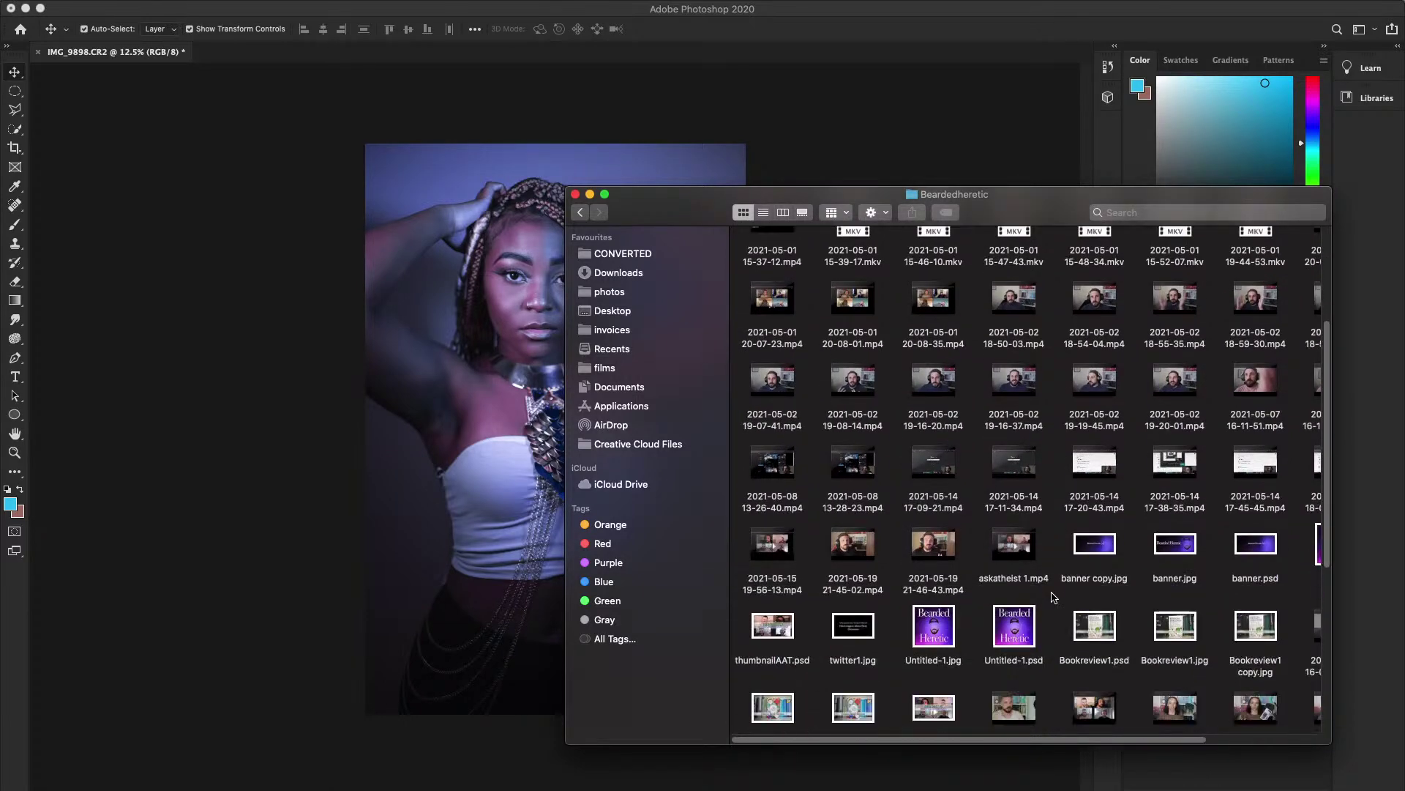
scroll(1054, 597, "up", 5)
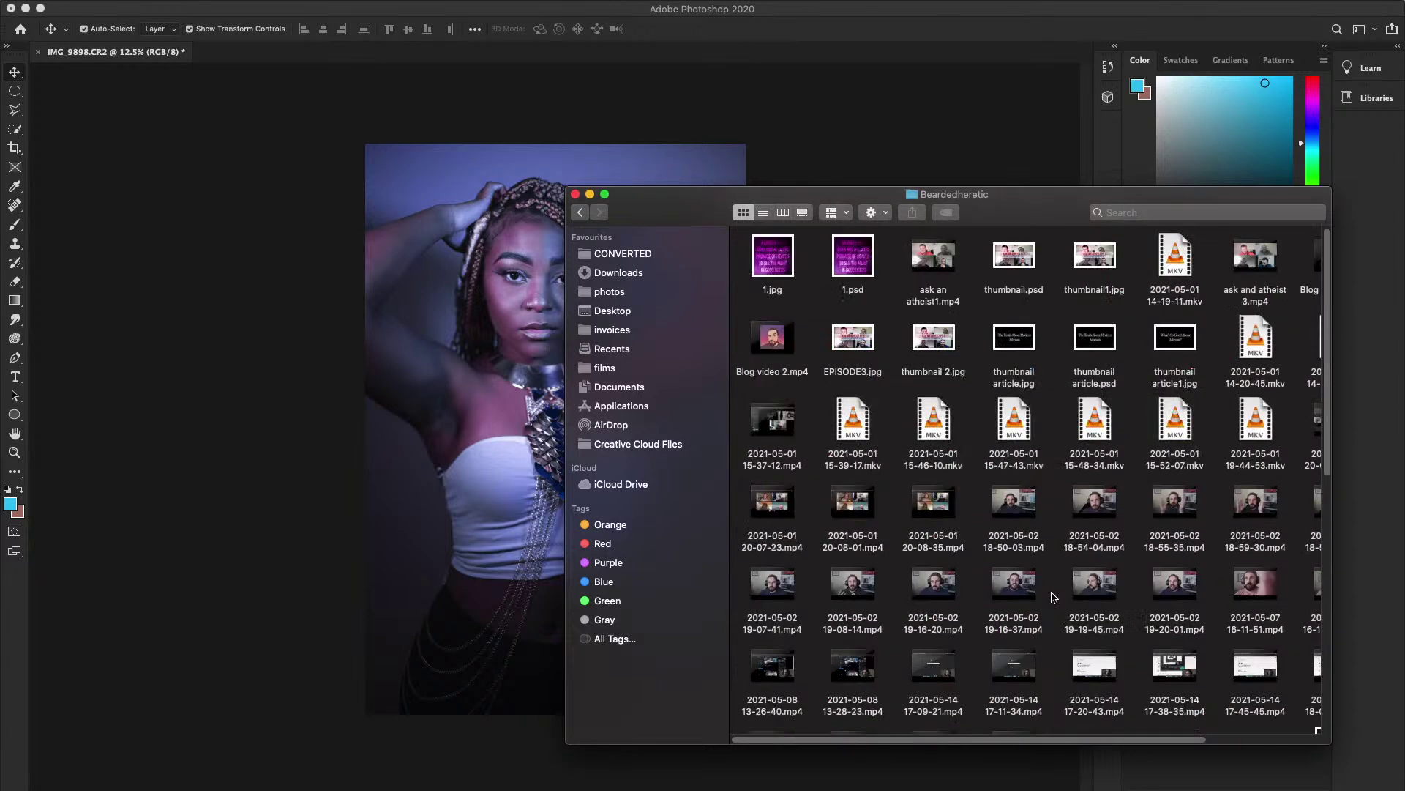
left_click_drag(1025, 740, 1170, 748)
scroll(1174, 609, "down", 4)
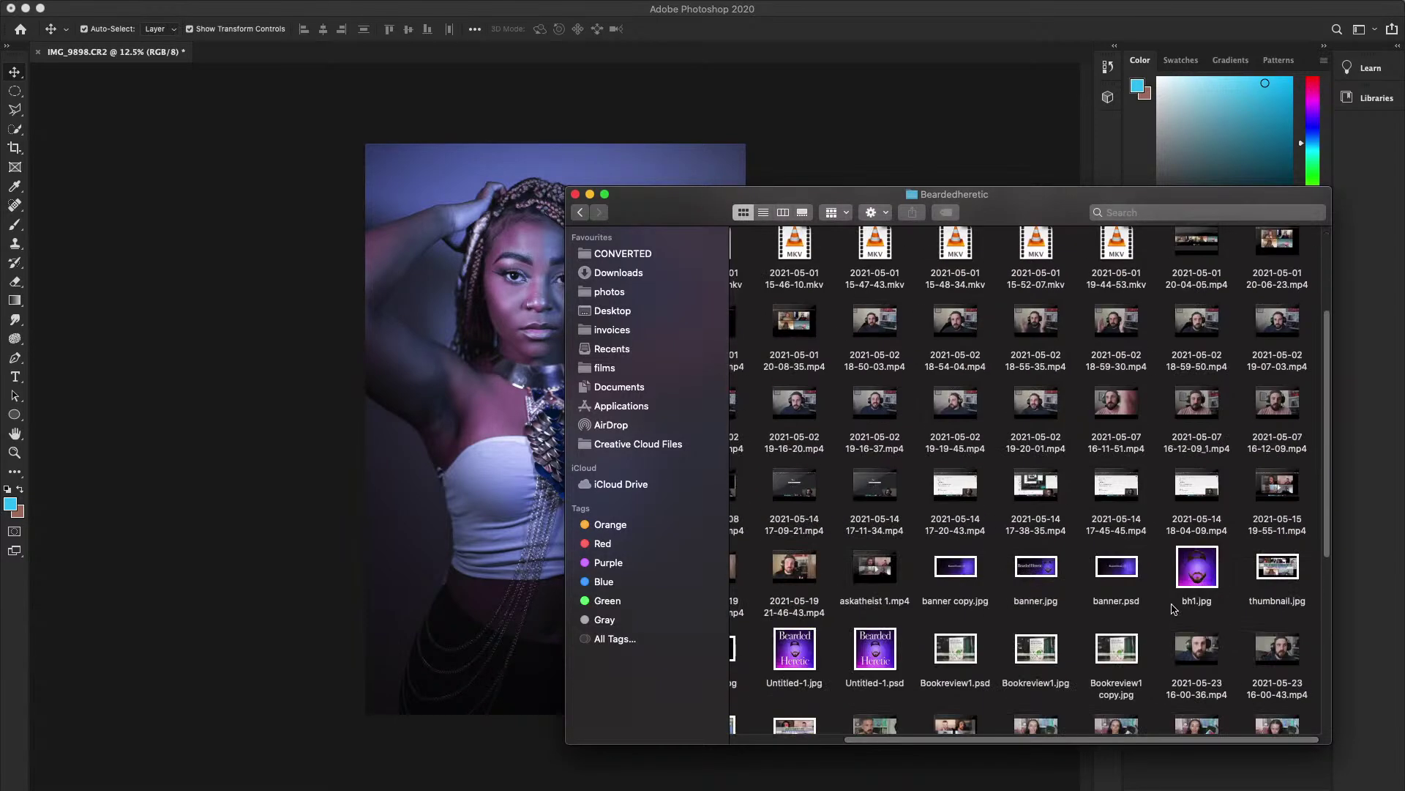
scroll(1174, 609, "down", 8)
double_click(952, 638)
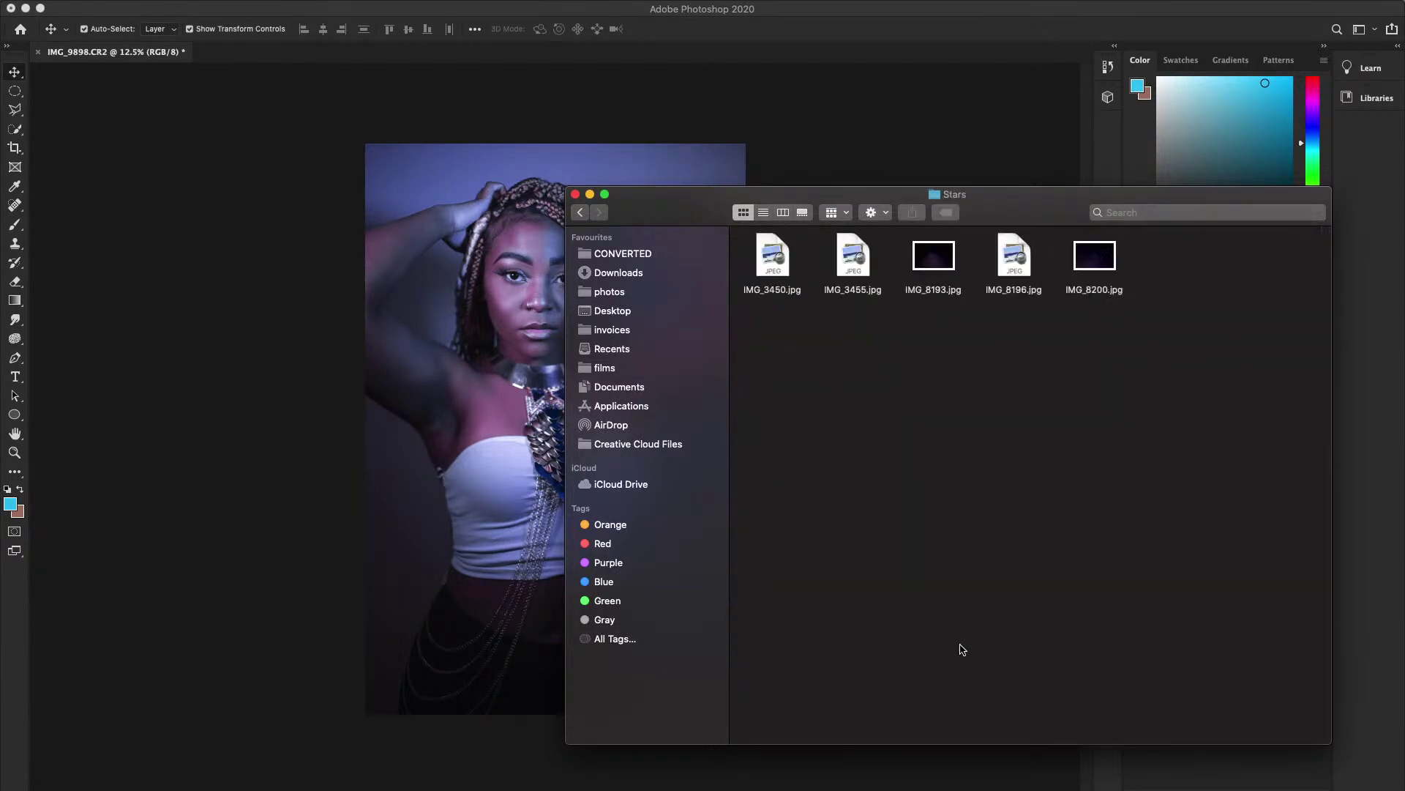
- Look through the star photos, previewing IMG_8193.jpg and IMG_3455.jpg at large size
left_click(784, 268)
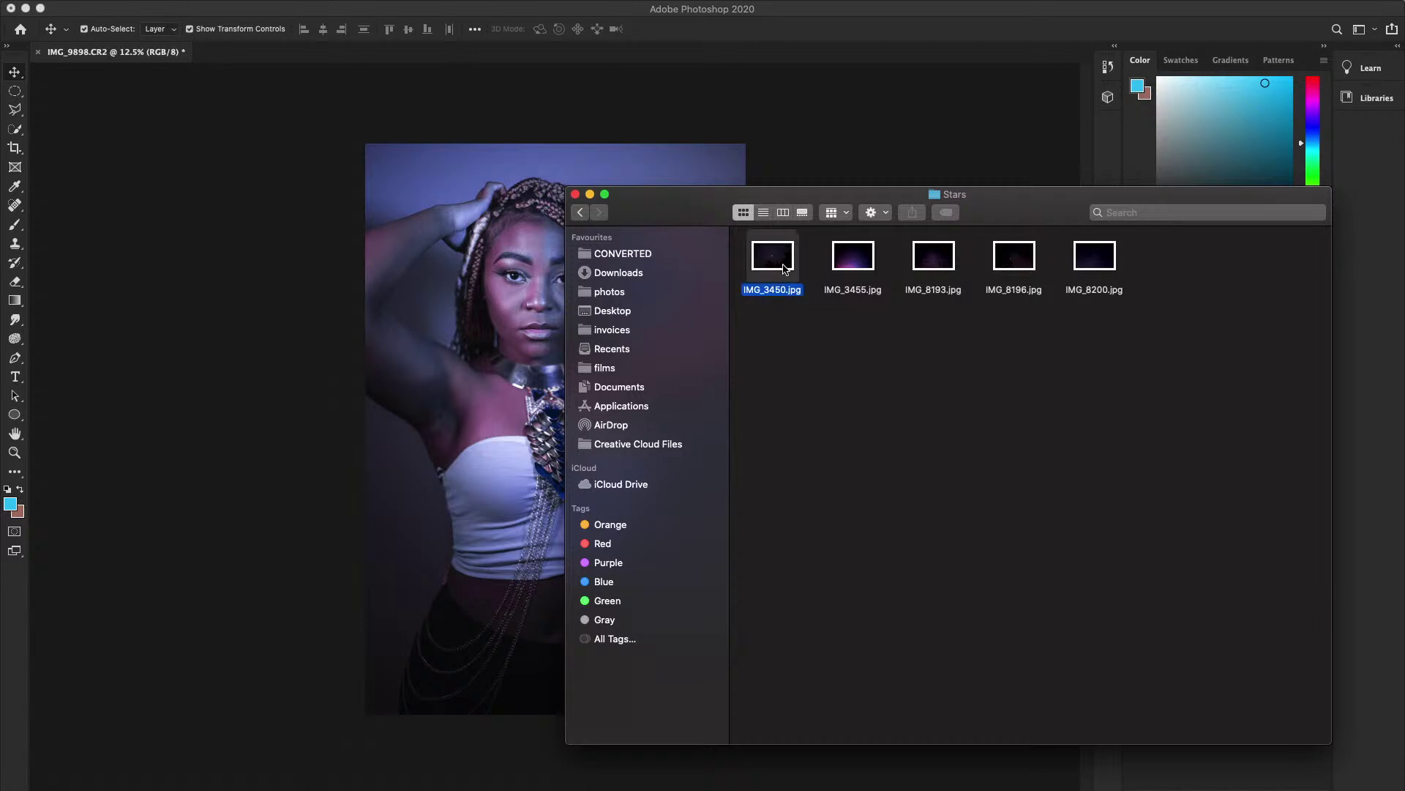
left_click(877, 268)
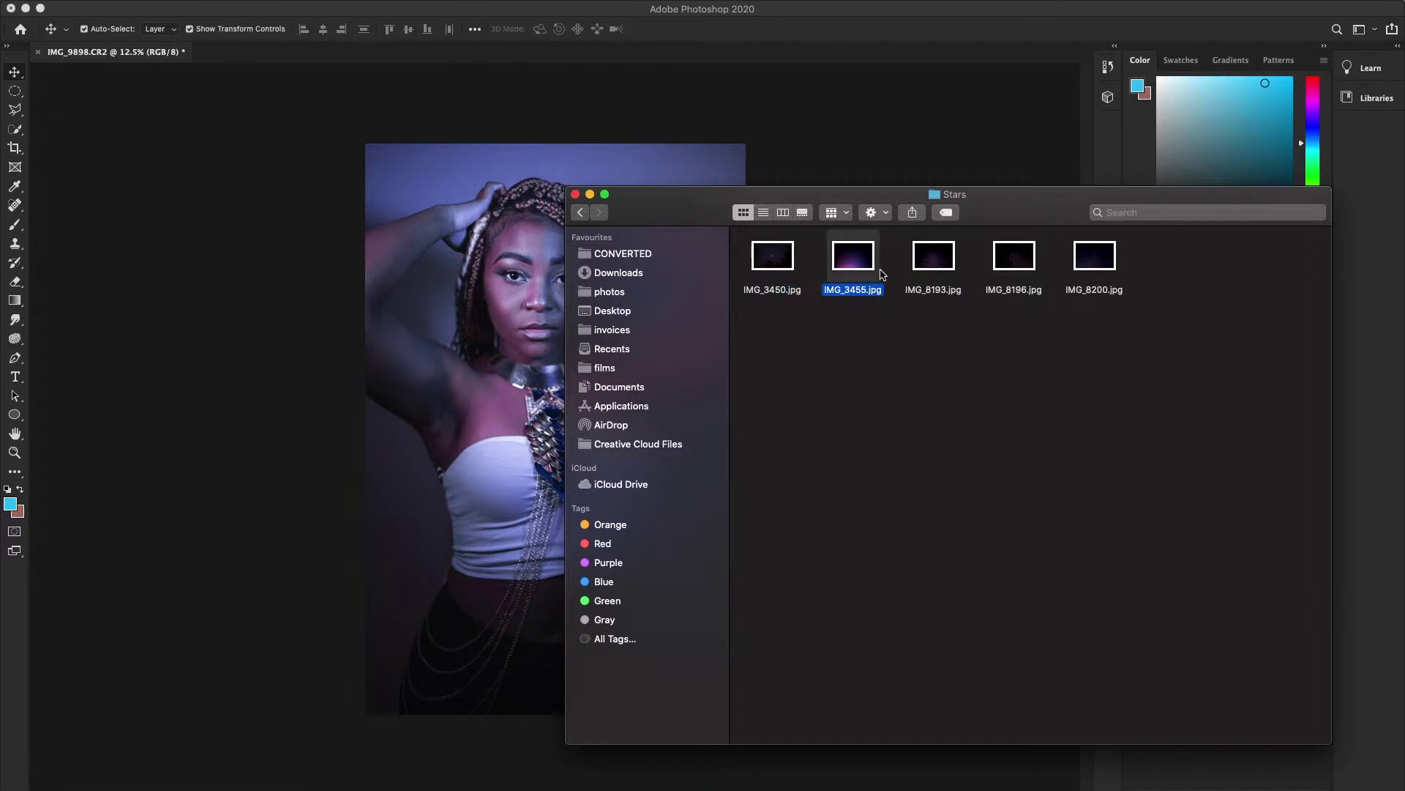
left_click(935, 262)
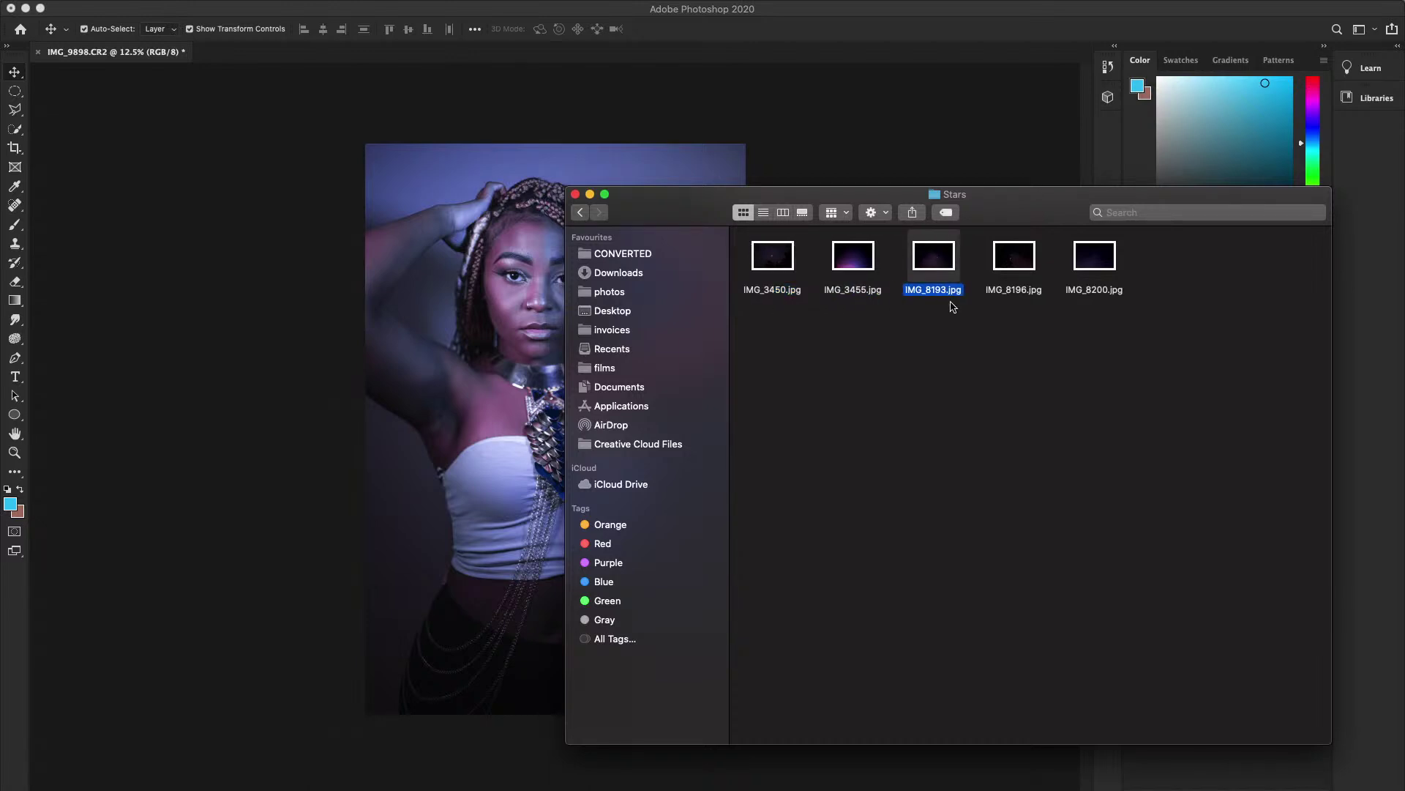
key("space")
key("space")
left_click(840, 264)
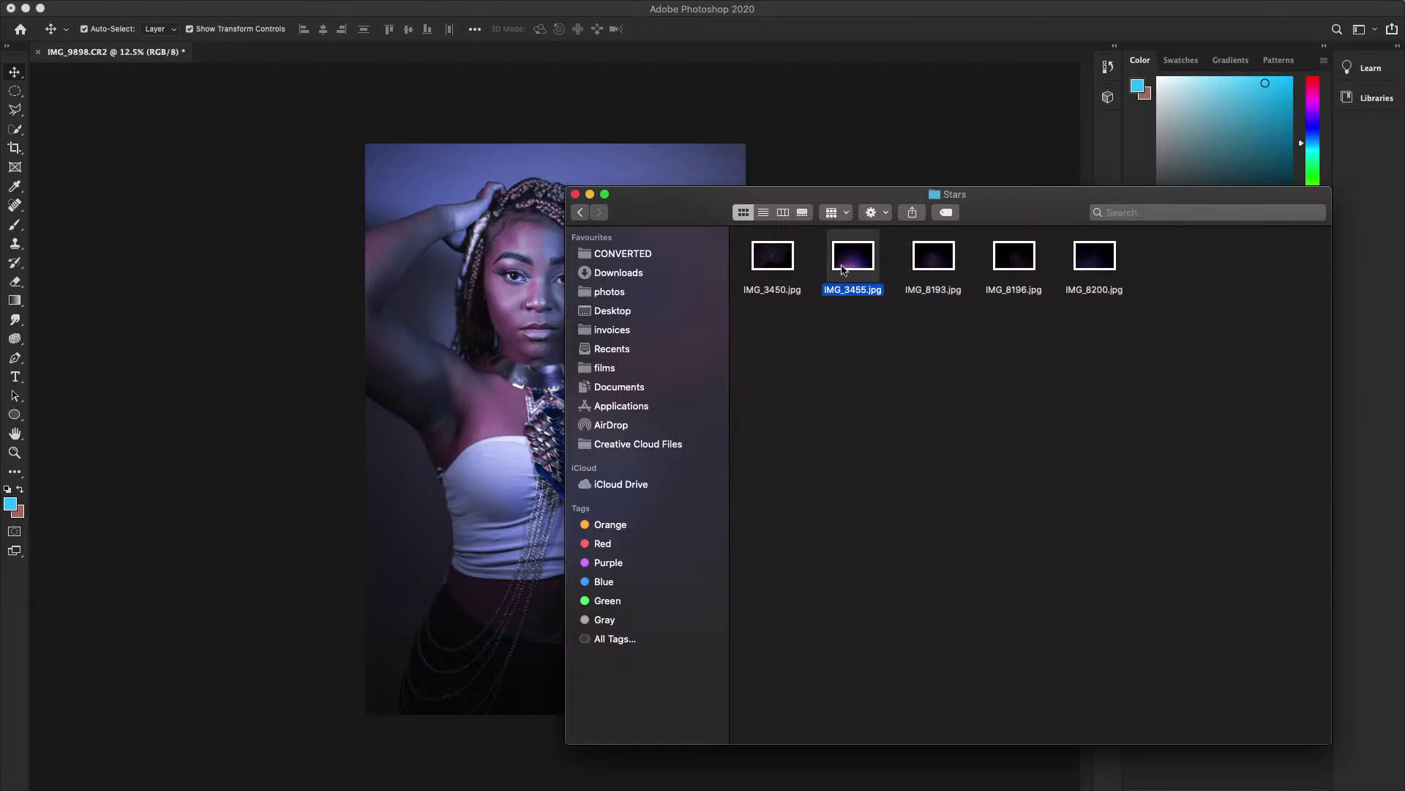
key("space")
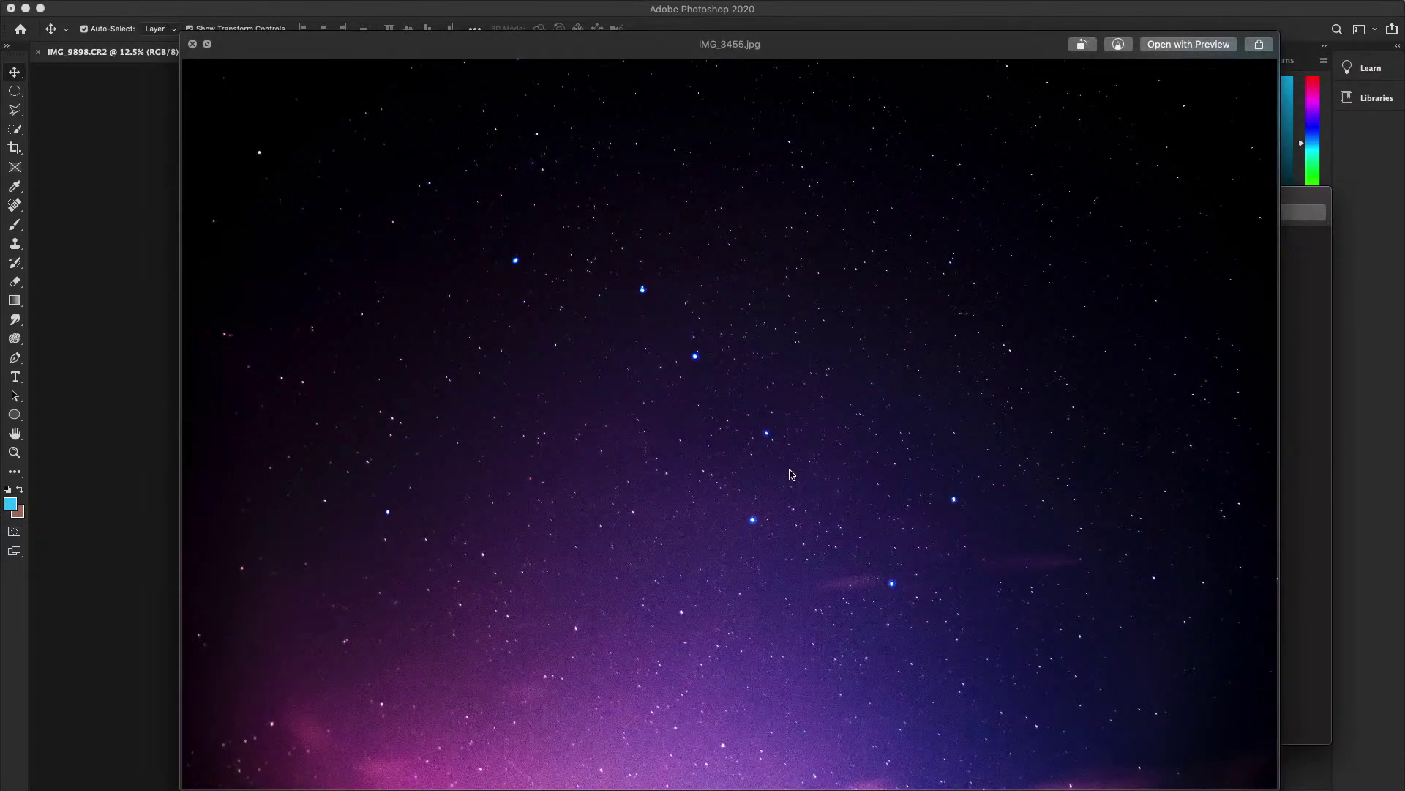
key("space")
- Preview the star photos IMG_8196.jpg and IMG_8200.jpg and compare them with IMG_3455.jpg
left_click(1016, 252)
key("space")
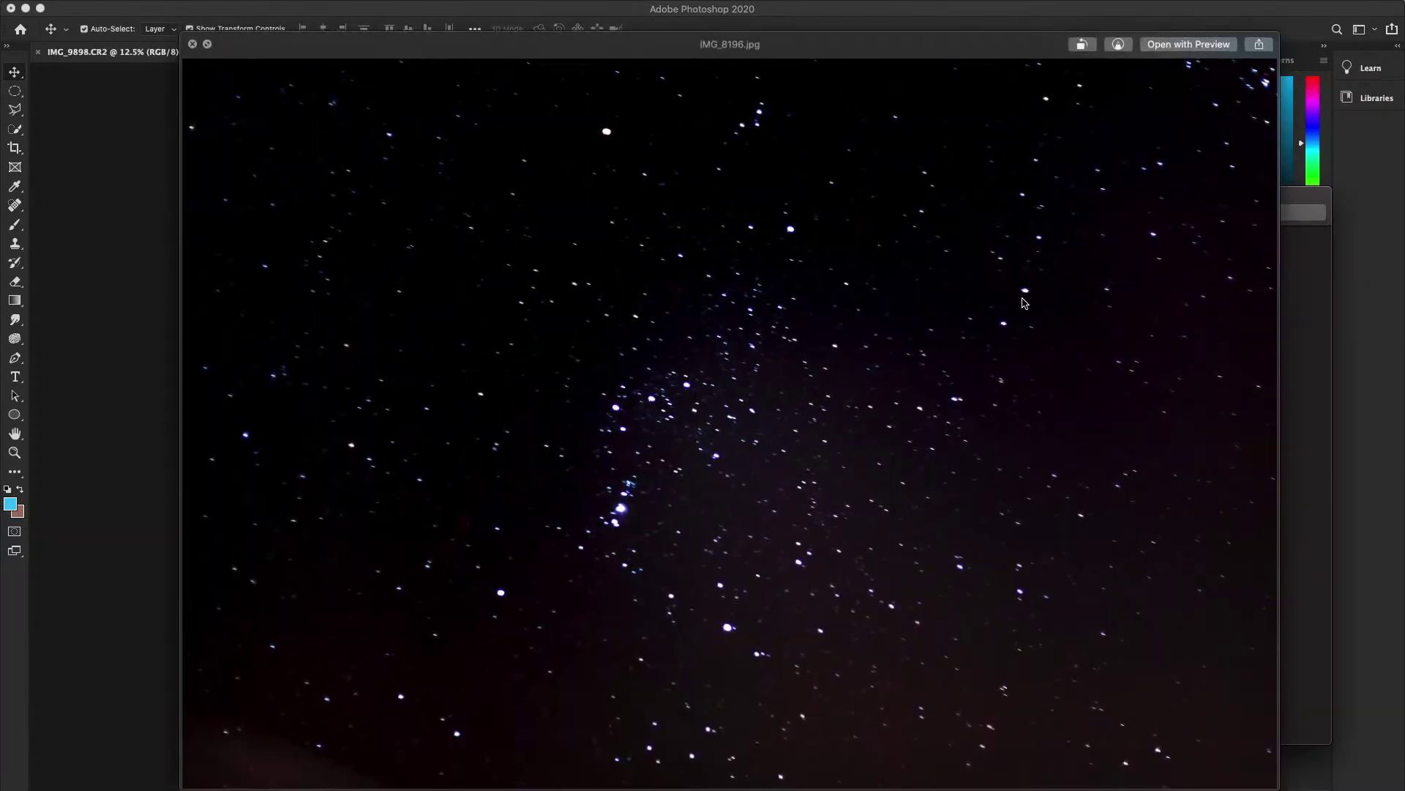
key("space")
left_click(1071, 264)
key("space")
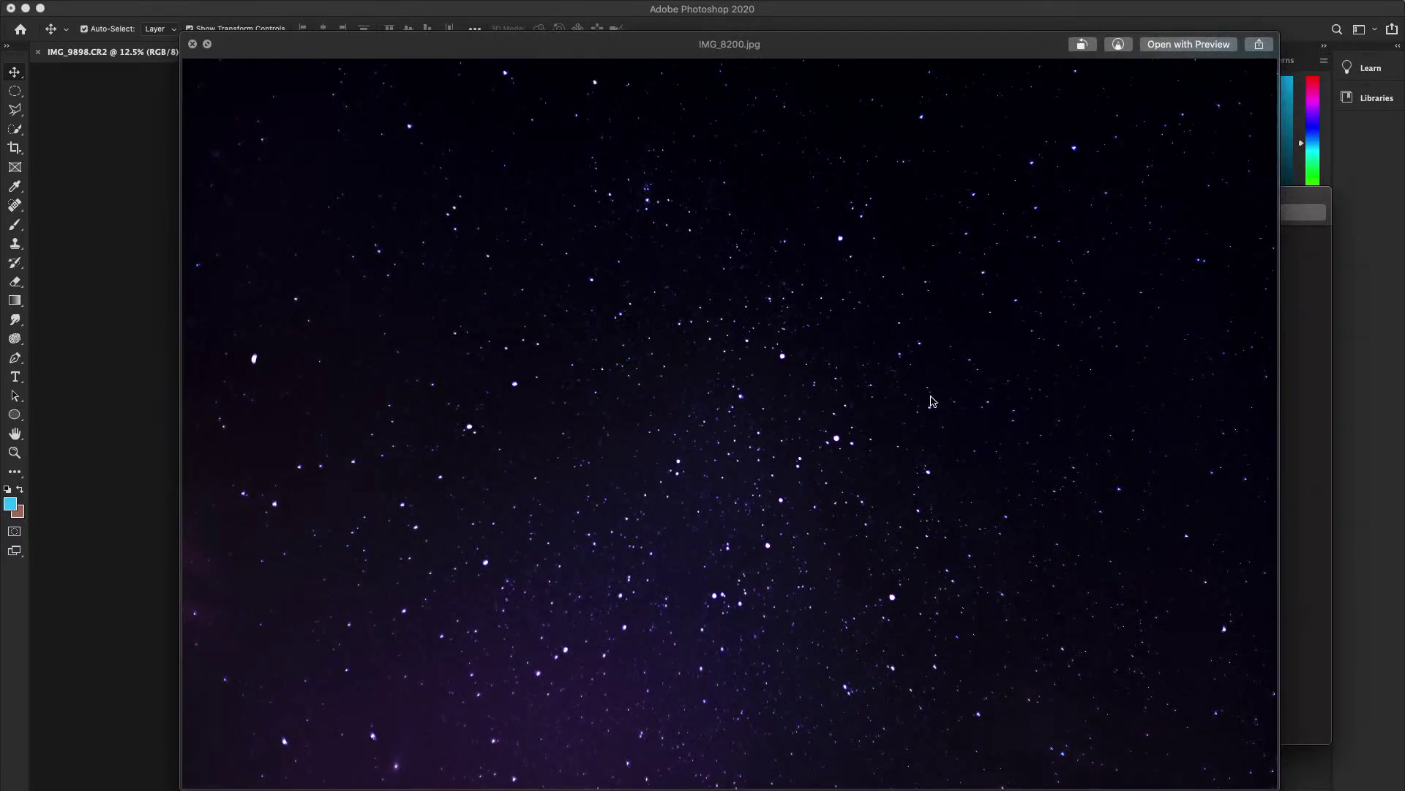
key("space")
key("space")
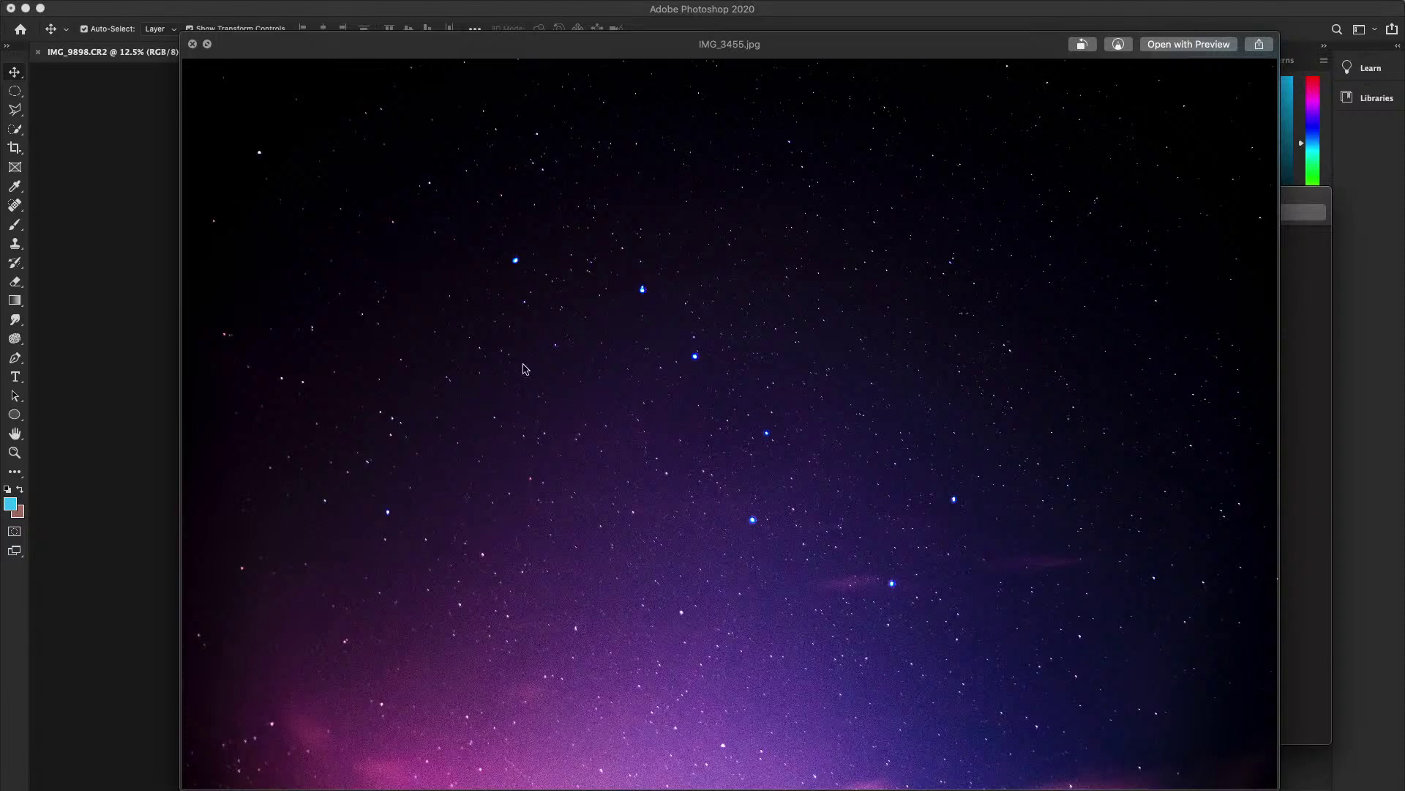
key("space")
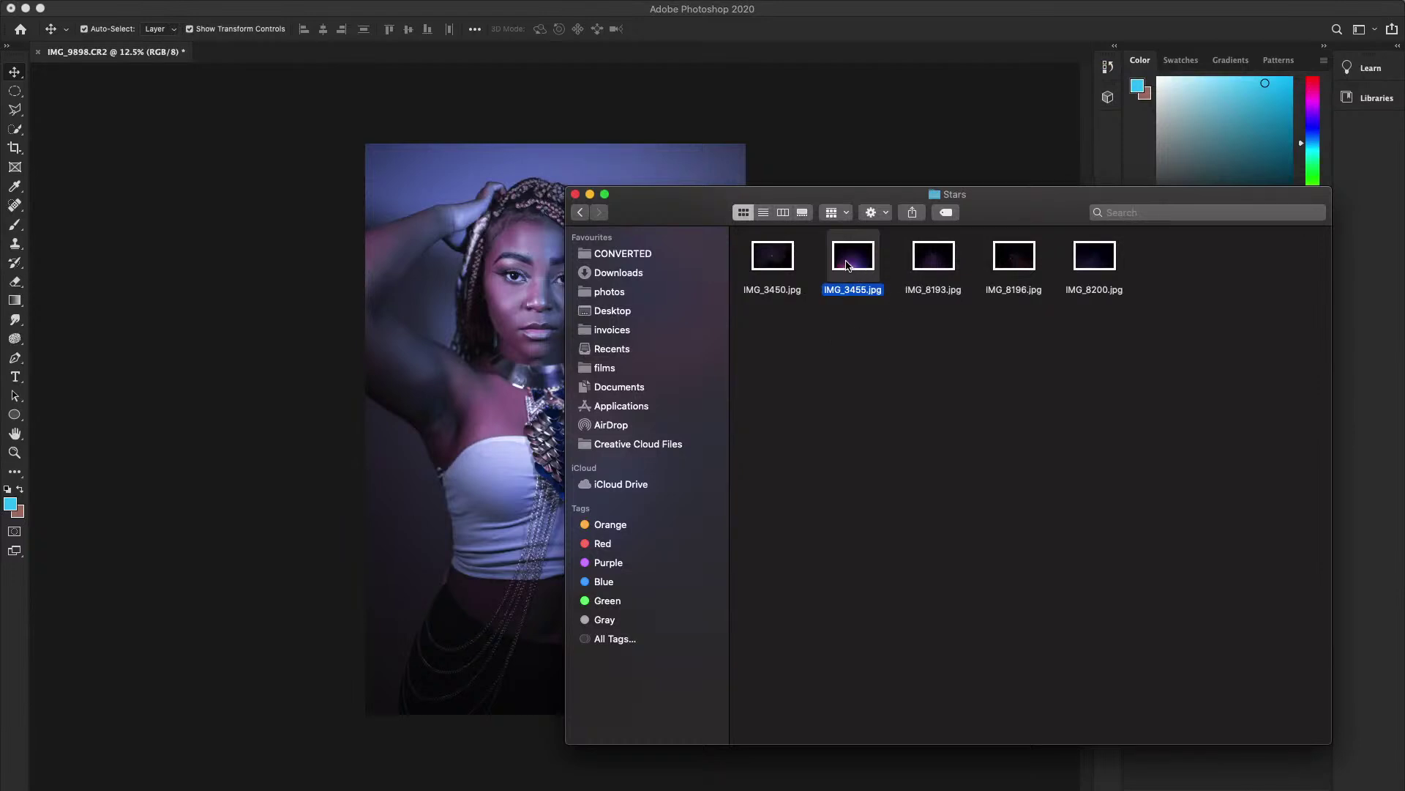
- Place IMG_3455.jpg over the portrait in Photoshop and rotate it about 90° to portrait orientation
left_click_drag(848, 265, 473, 393)
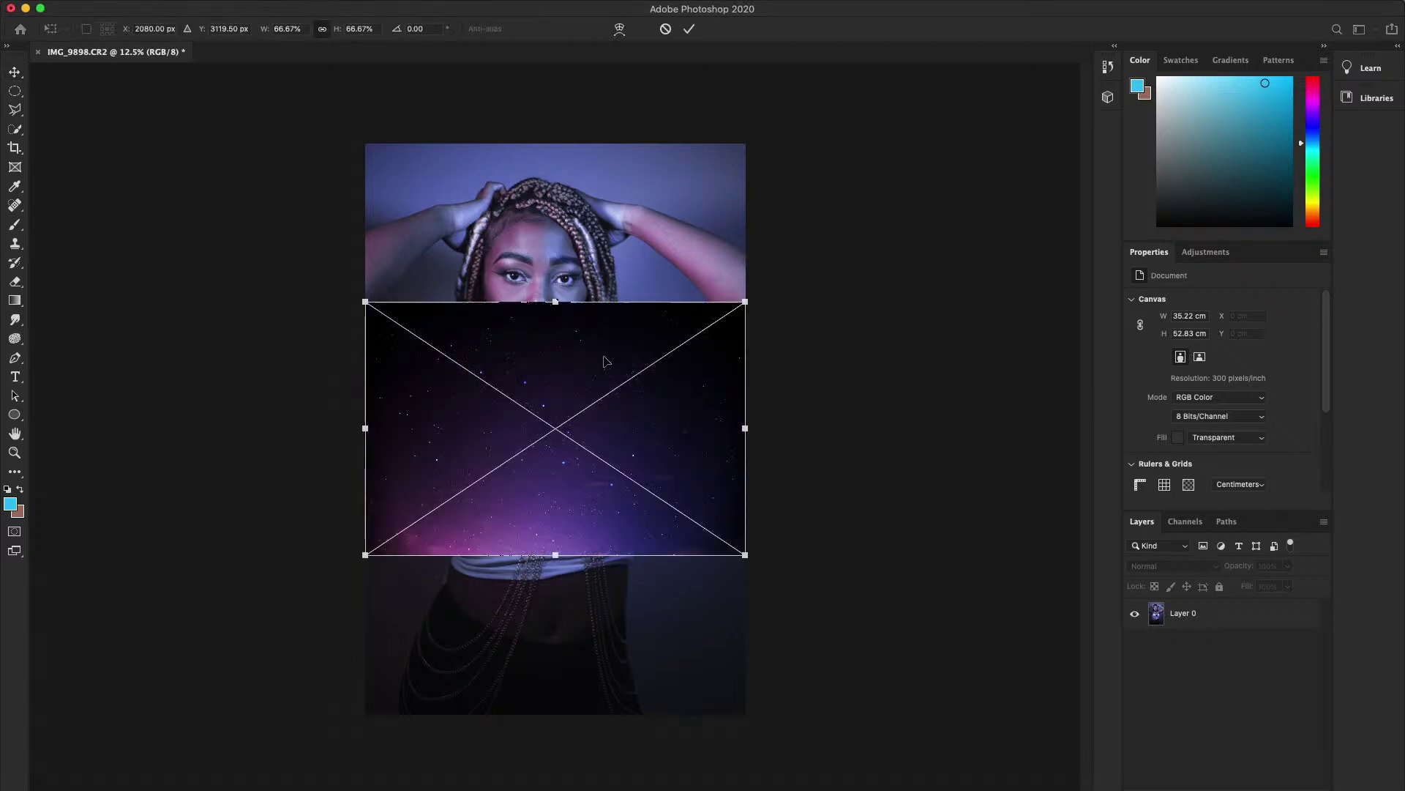
left_click_drag(754, 287, 678, 612)
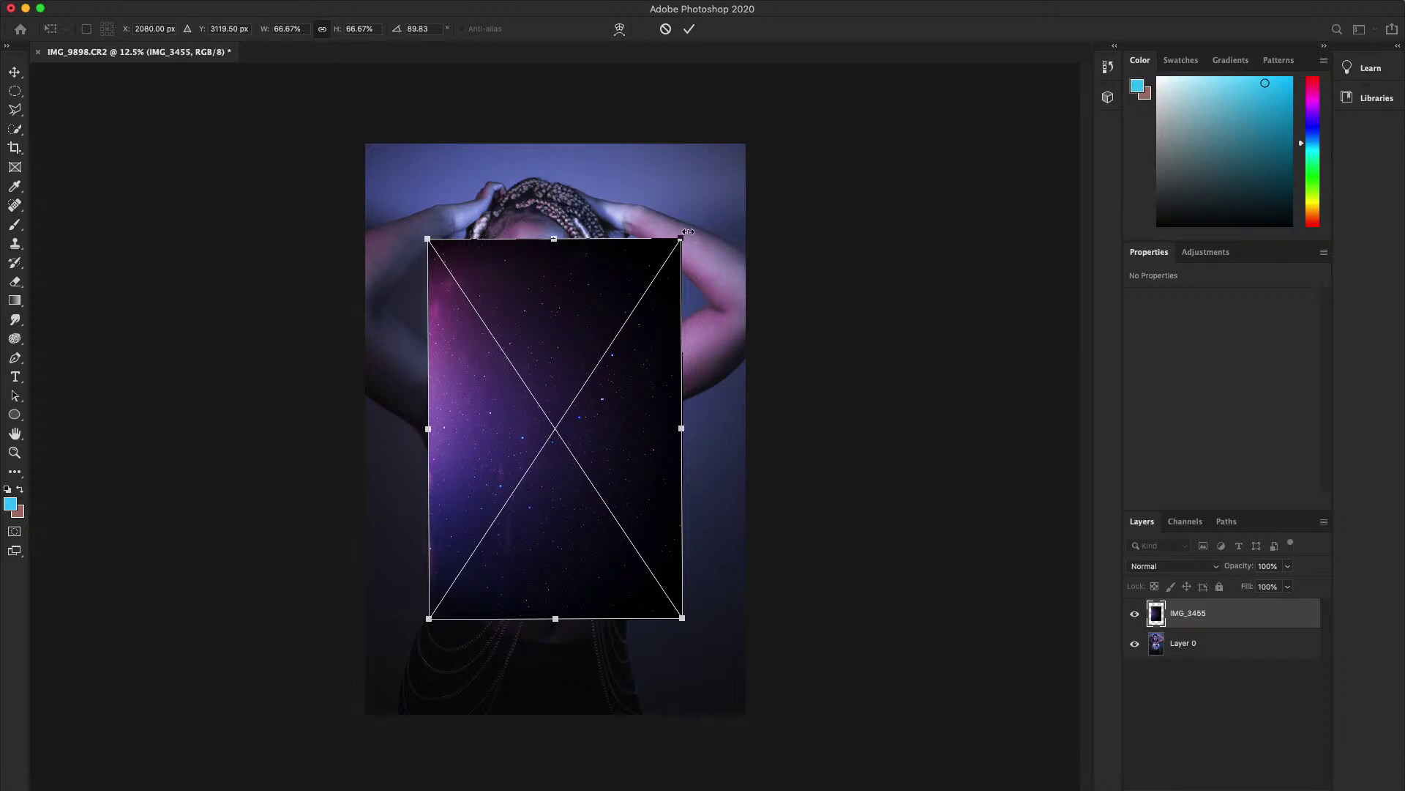
- Scale the placed star image proportionally to about 101% so that it covers the whole canvas
left_click_drag(689, 229, 746, 140)
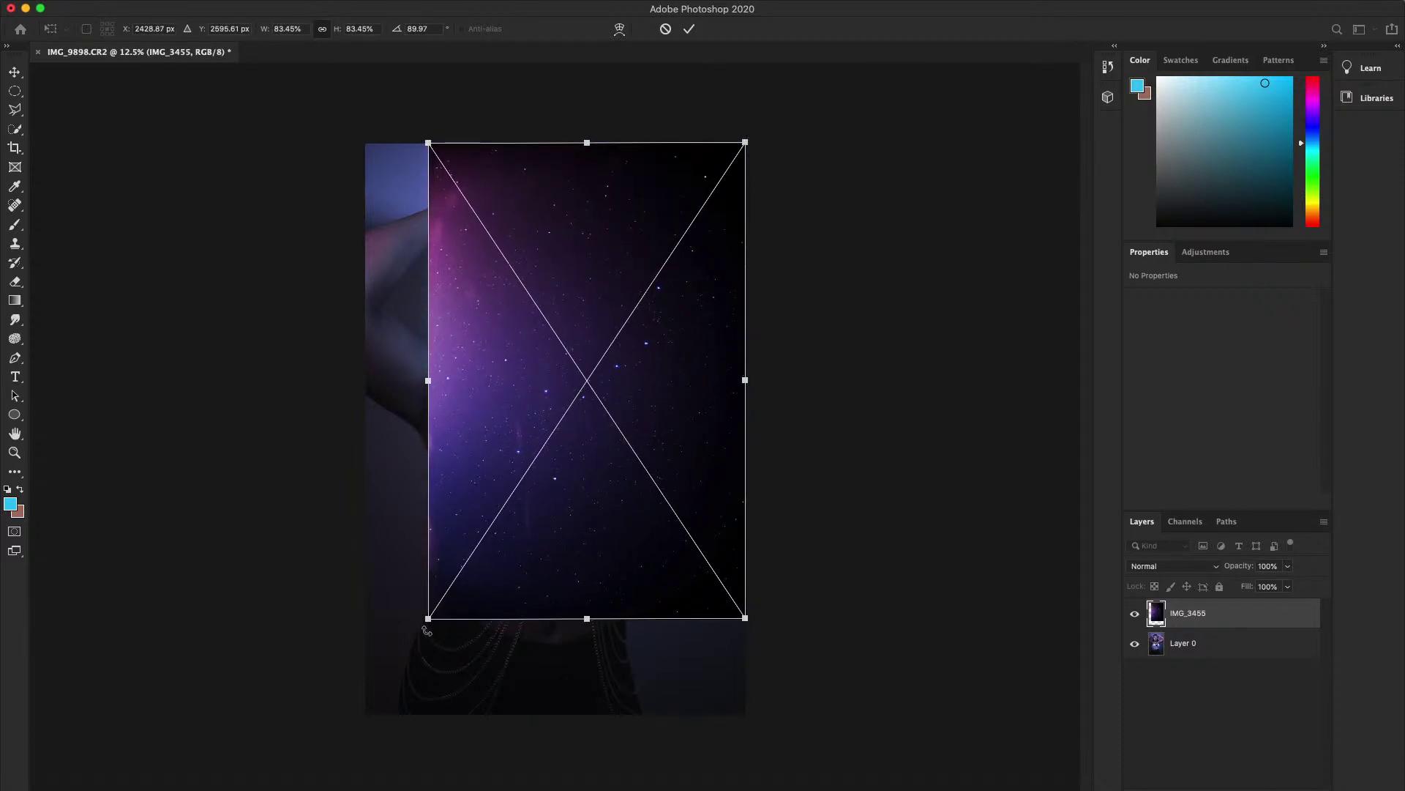
left_click_drag(428, 619, 394, 695)
left_click_drag(382, 710, 374, 723)
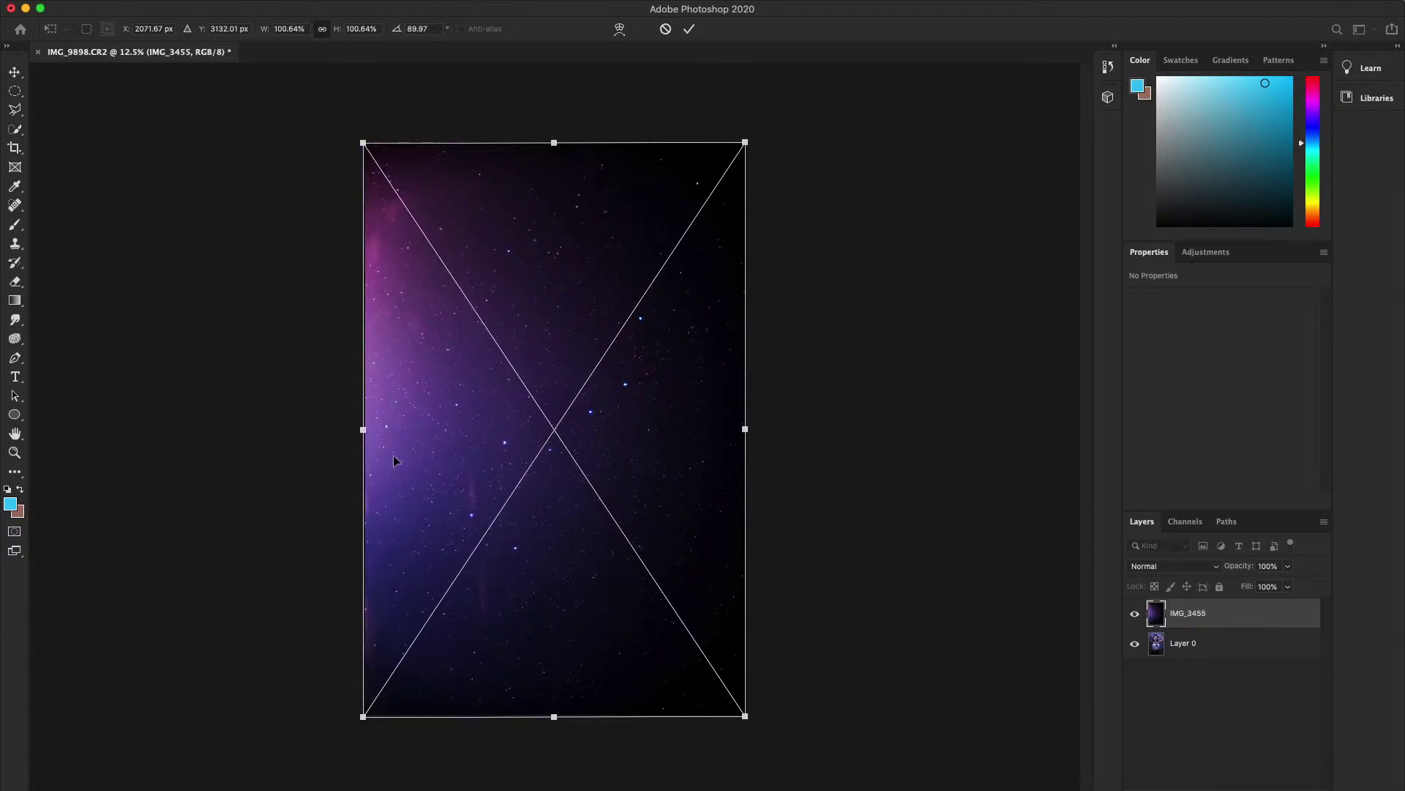
- Fit the rotated star image over the canvas edges, apply the transform, and move the IMG_3455 layer beneath Layer 0
left_click_drag(366, 432, 359, 430)
key("Return")
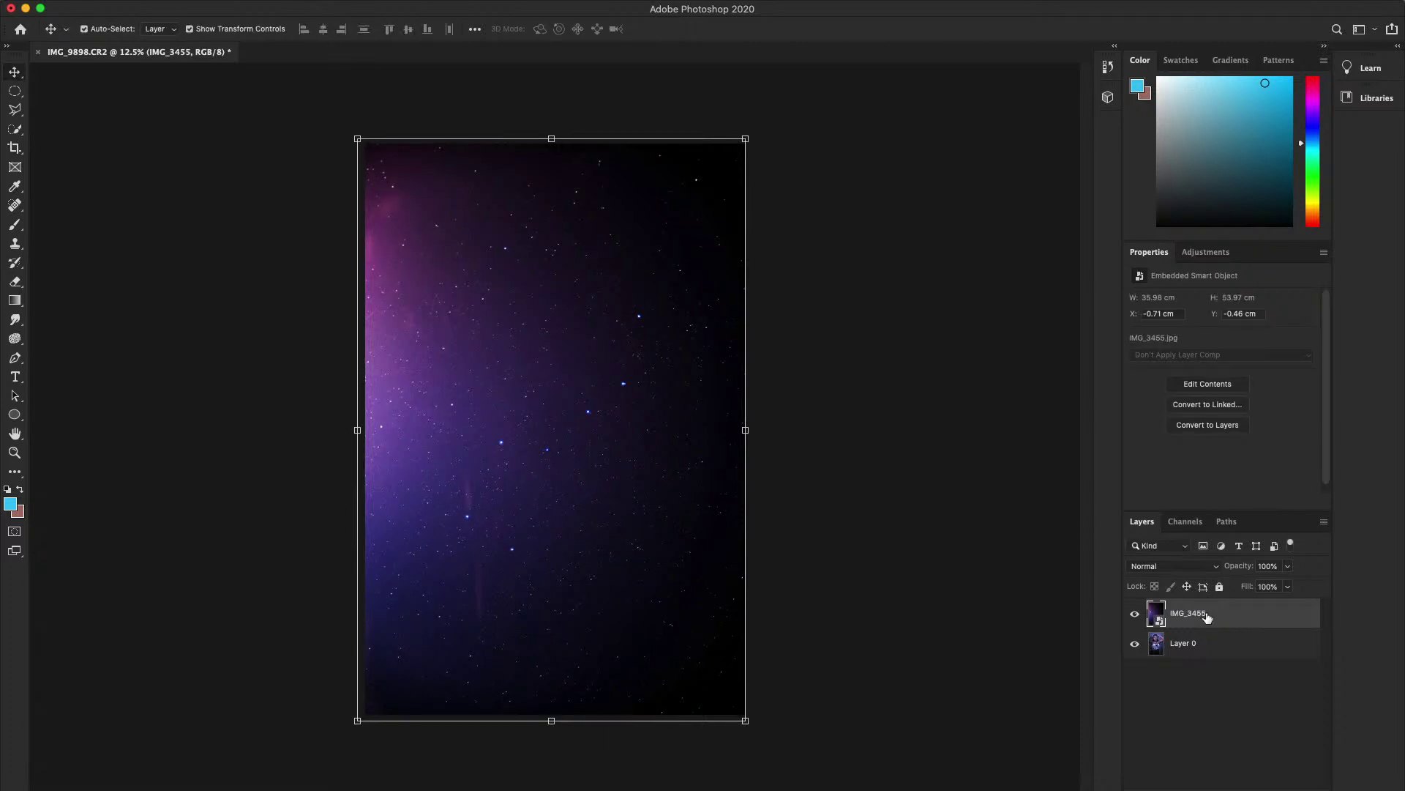
left_click_drag(1206, 618, 1205, 674)
left_click(921, 627)
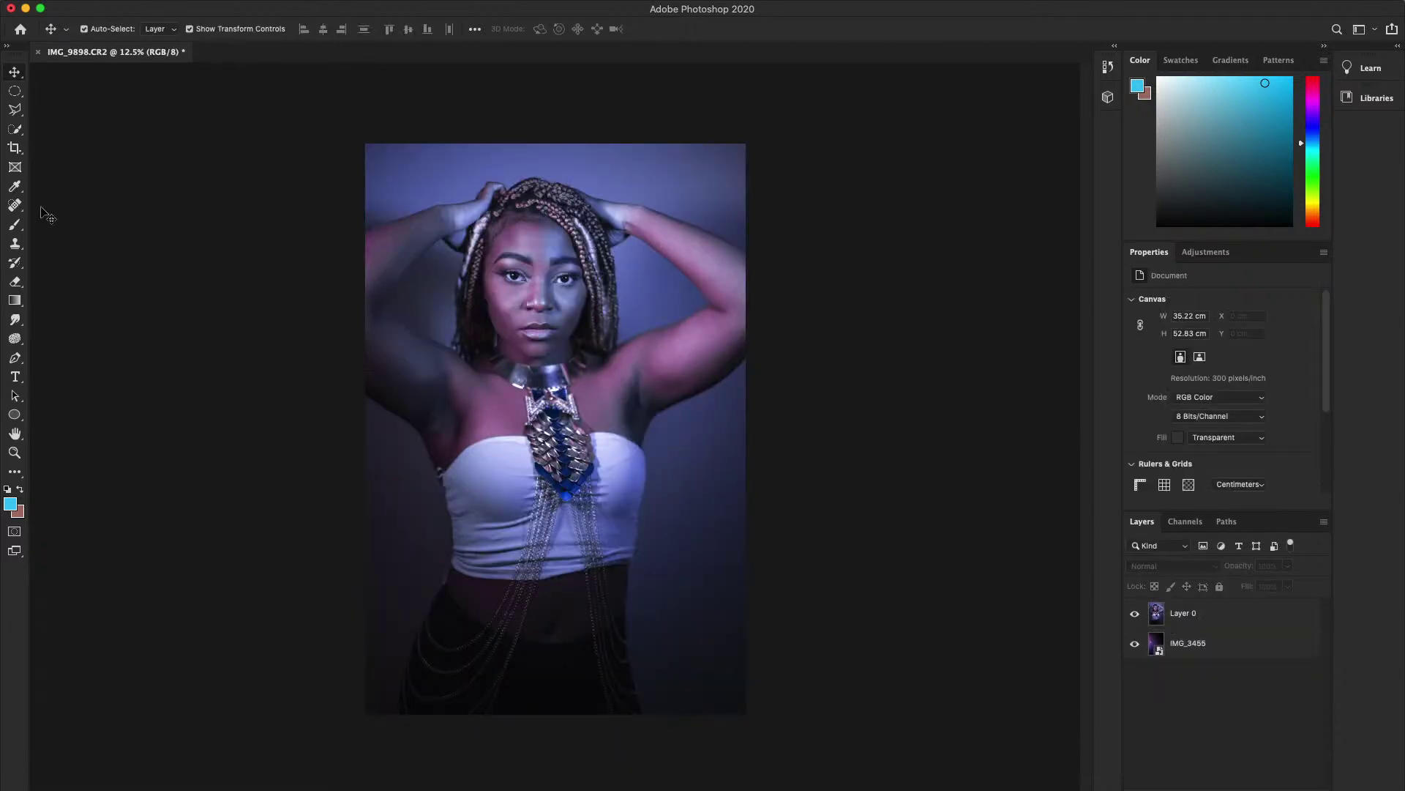
- On Layer 0, select the woman's head, arms and shoulders using Quick Selection with a brush of about 76 px
left_click(16, 132)
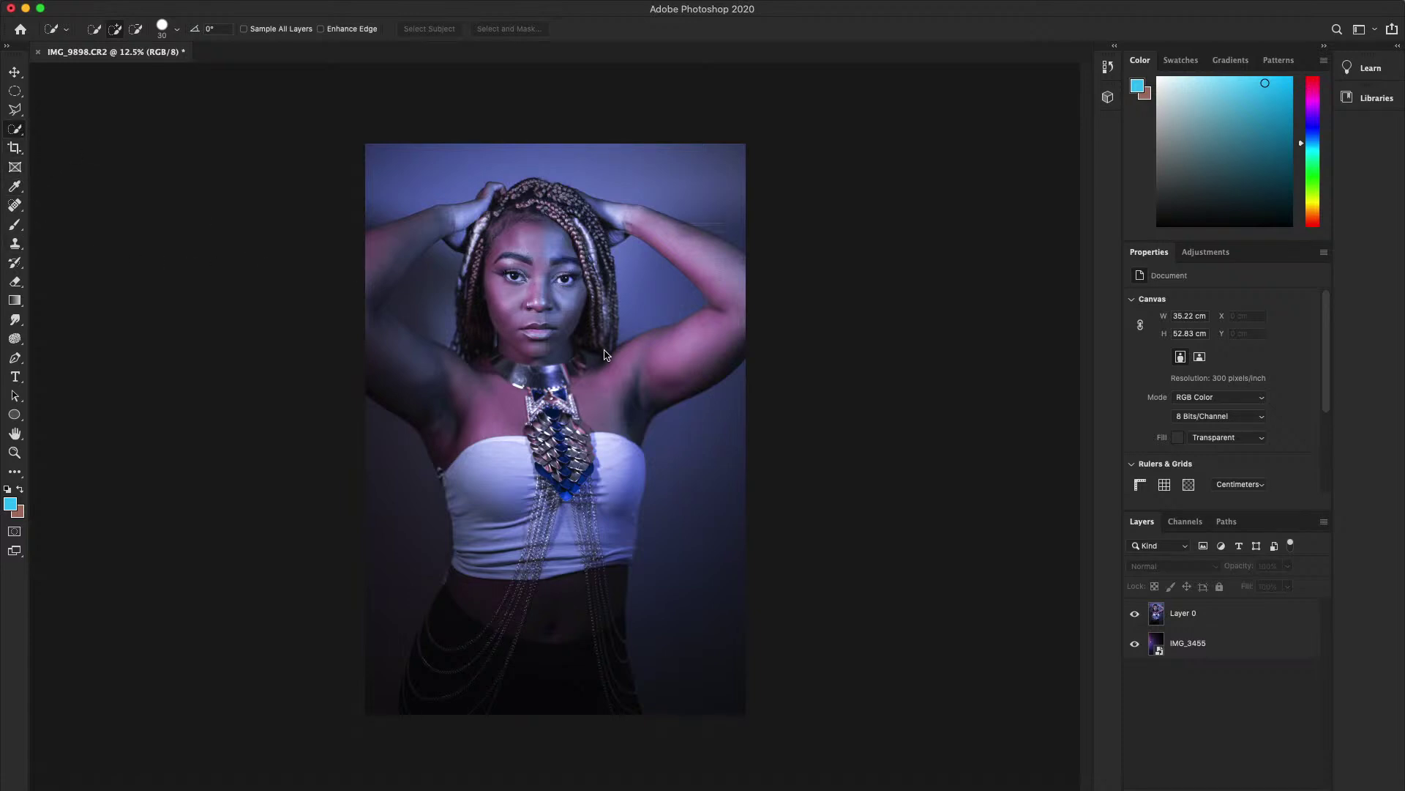
left_click(688, 231)
left_click(820, 265)
left_click(1171, 608)
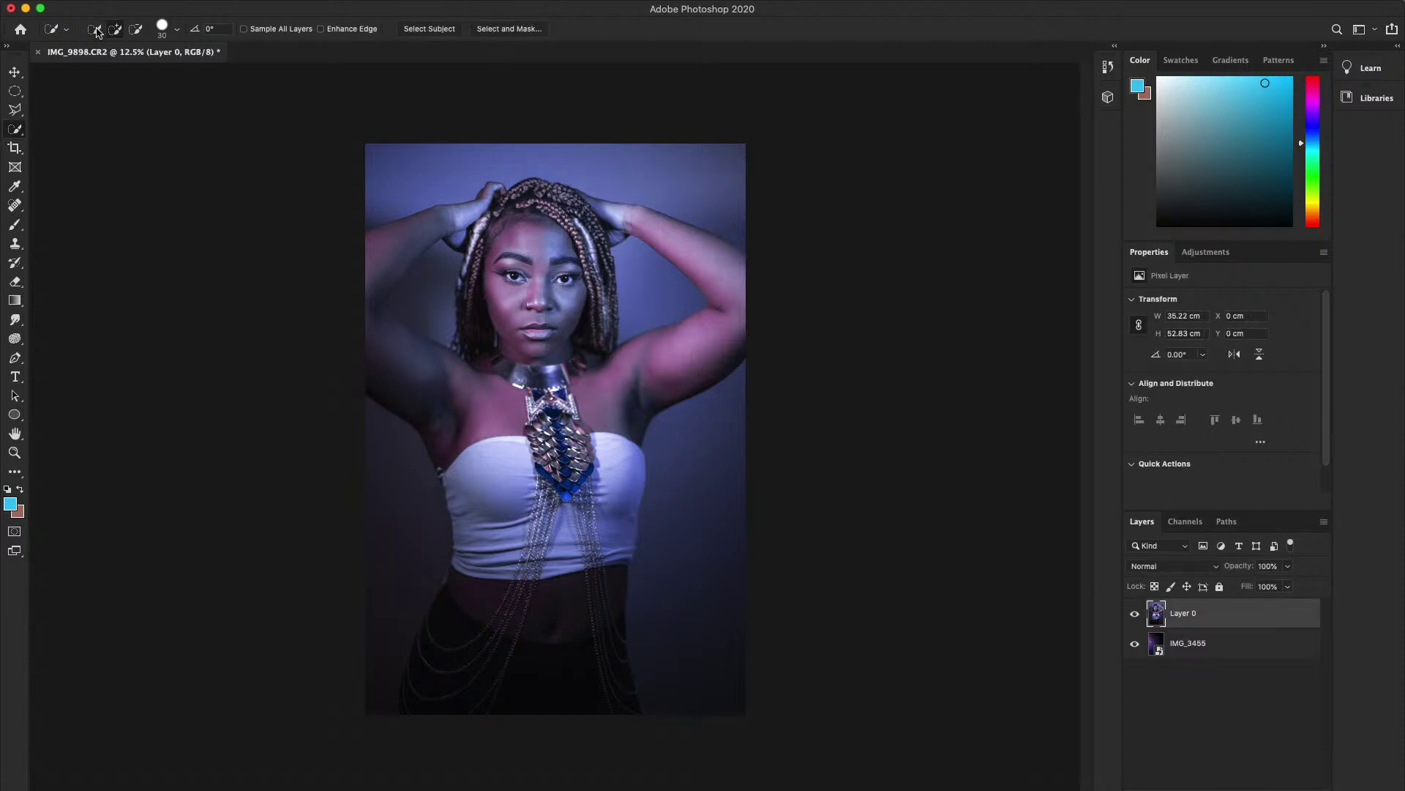
left_click(178, 30)
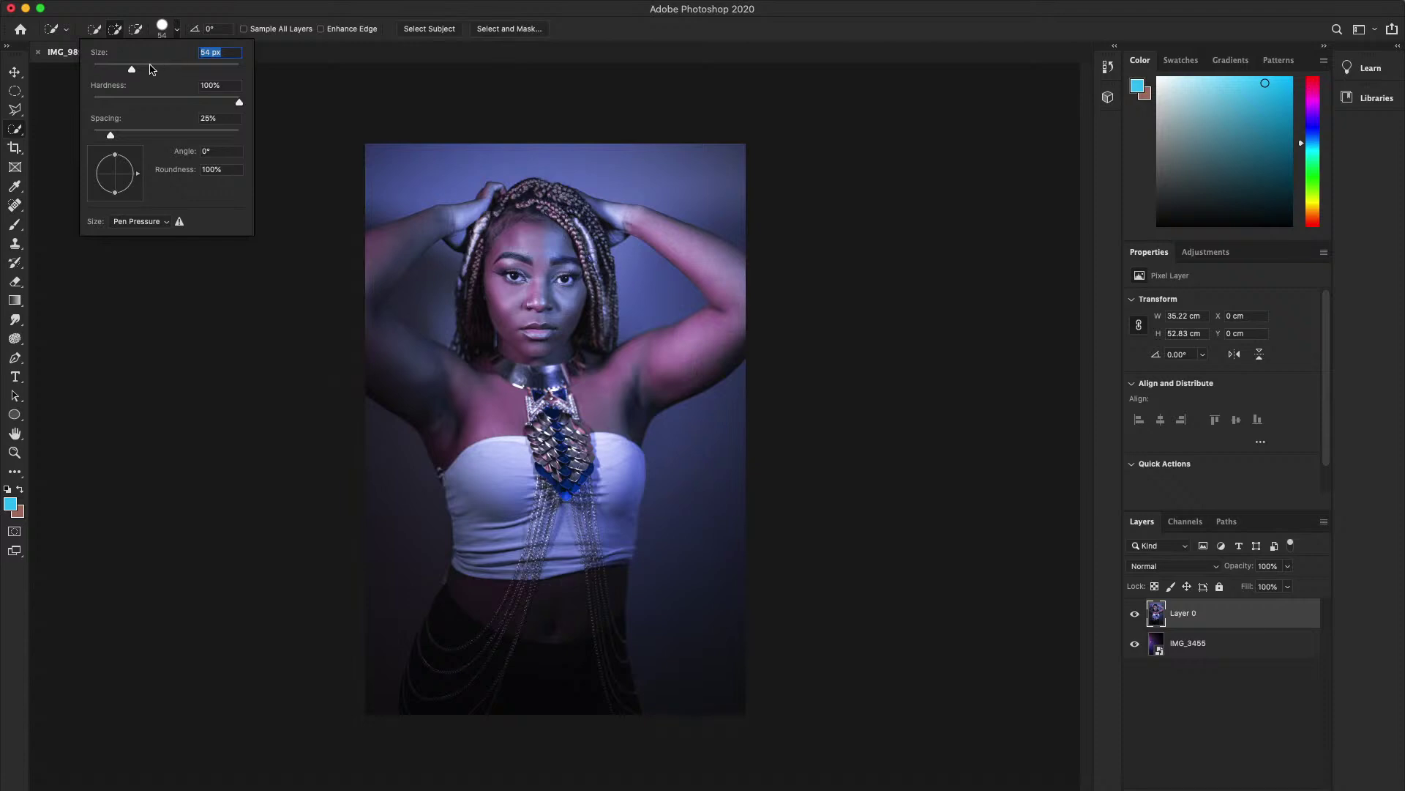
key("Return")
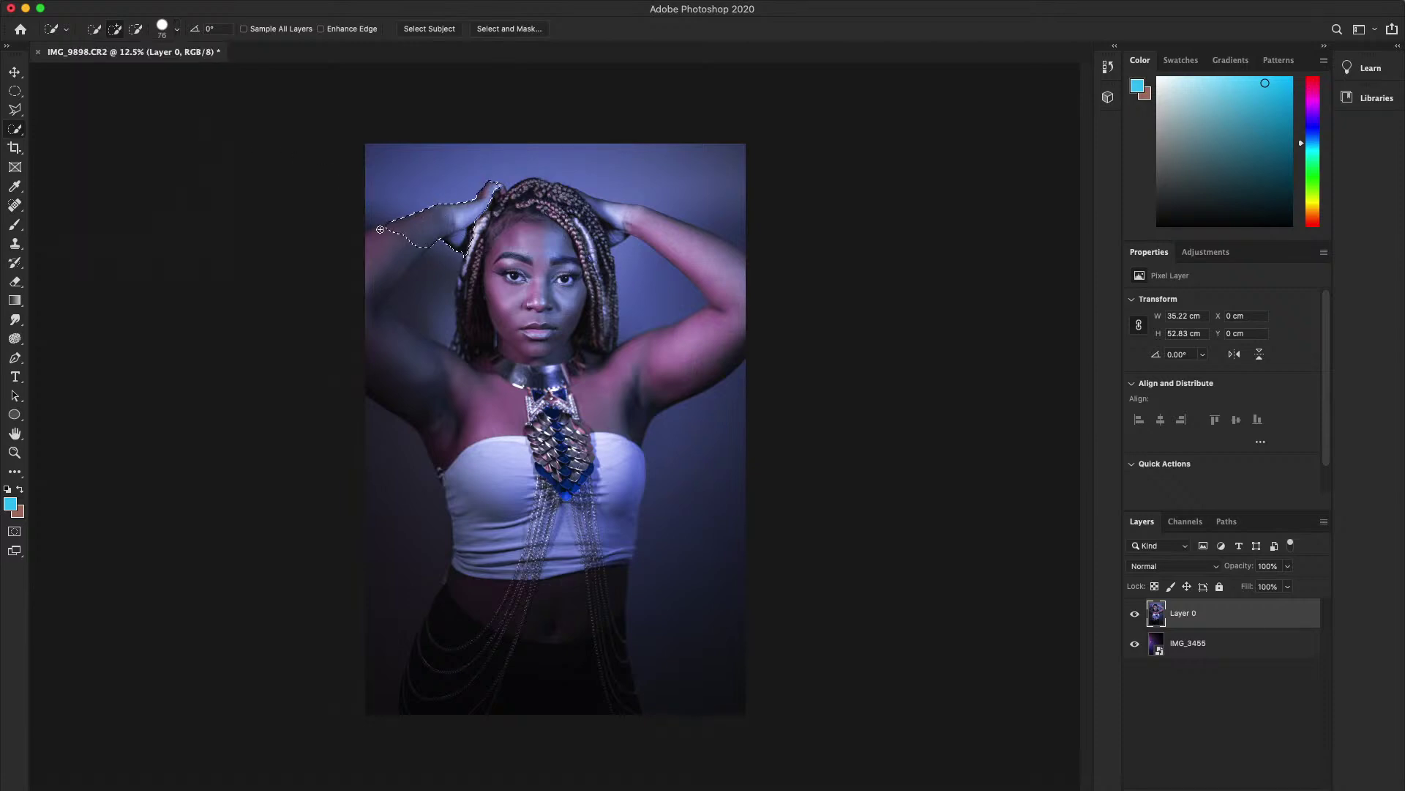
mouse_move(438, 216)
left_mouse_down()
mouse_move(373, 234)
mouse_move(388, 271)
mouse_move(377, 321)
mouse_move(372, 298)
mouse_move(393, 361)
mouse_move(452, 401)
mouse_move(542, 417)
mouse_move(557, 344)
mouse_move(534, 278)
mouse_move(550, 192)
mouse_move(596, 221)
mouse_move(584, 242)
mouse_move(602, 336)
mouse_move(674, 360)
left_mouse_up()
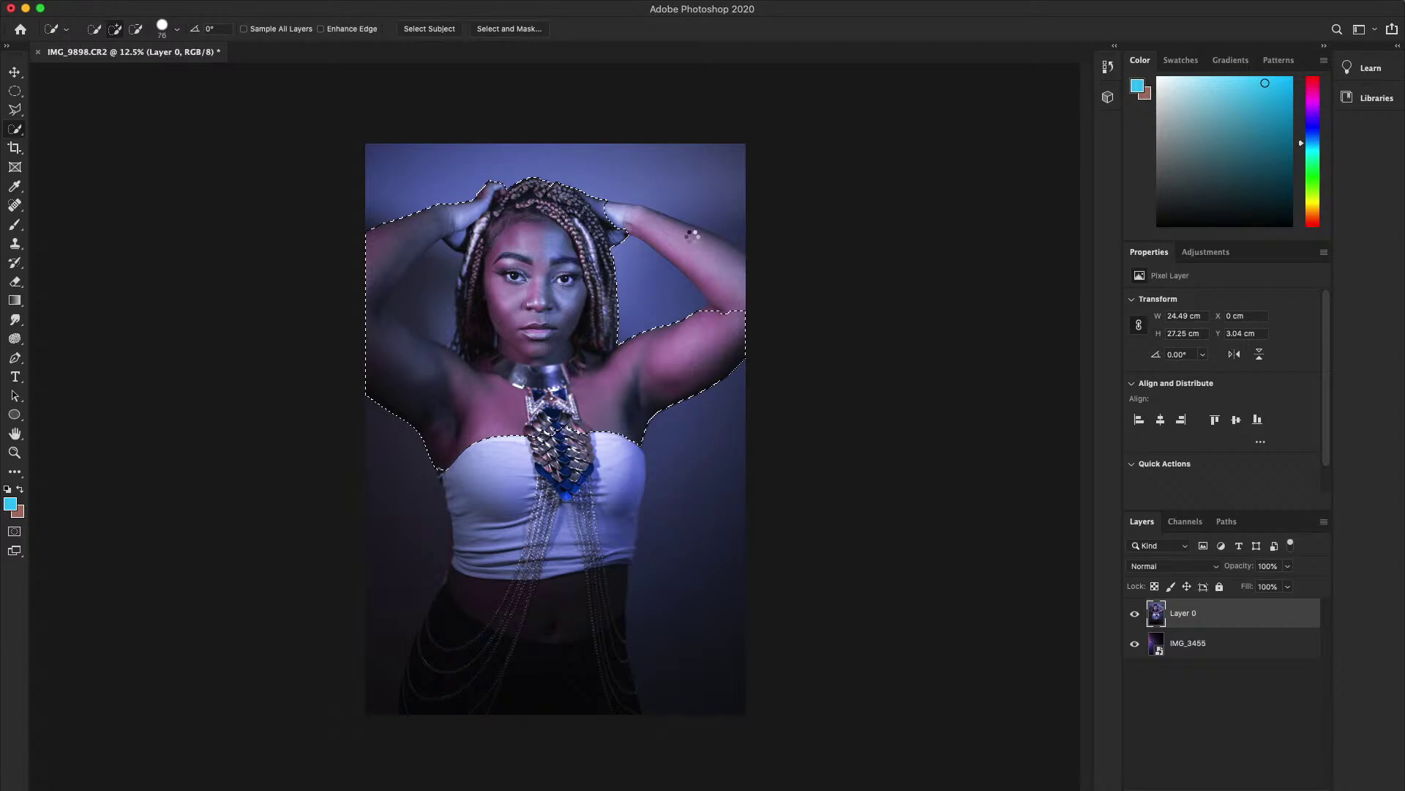
left_click_drag(692, 234, 713, 253)
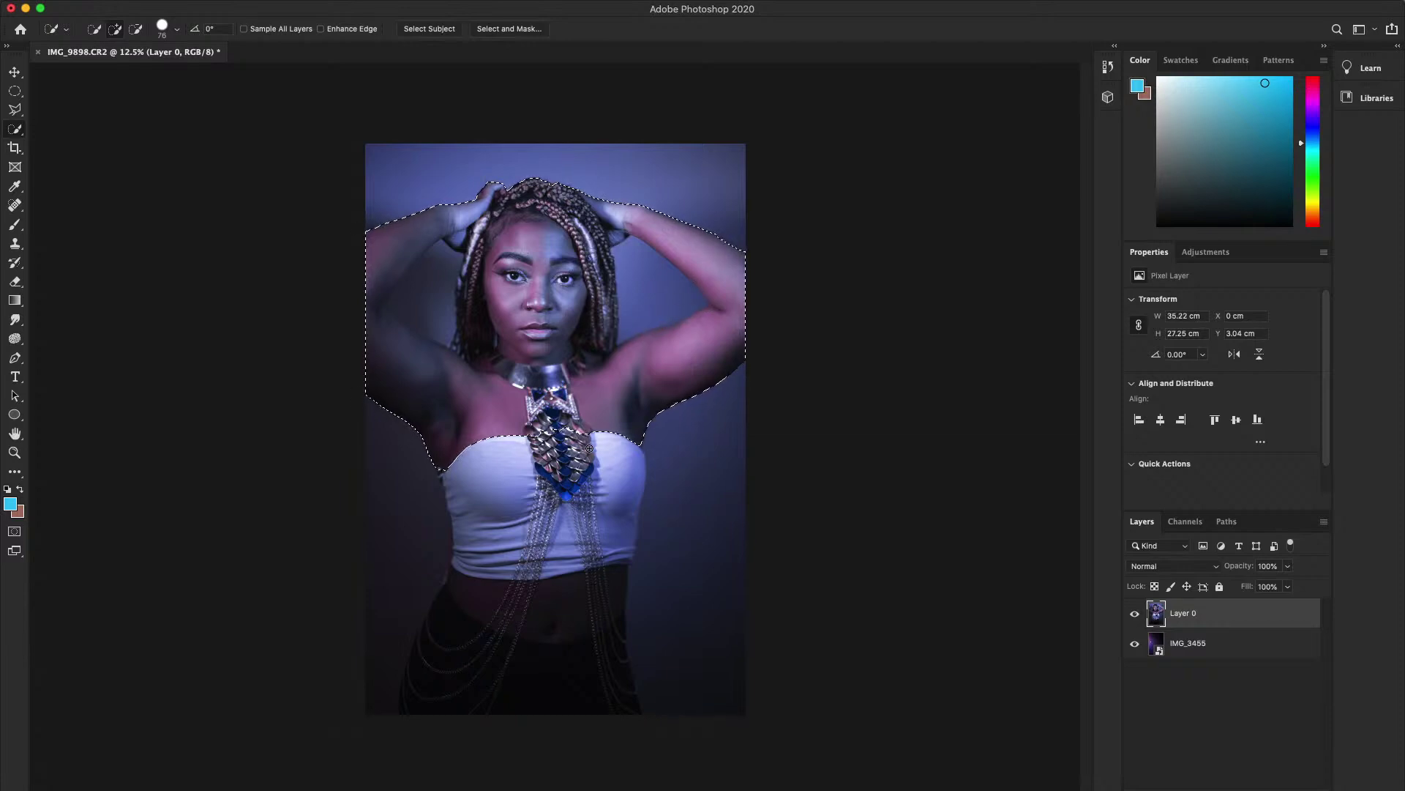
- Add the necklace pendant to the selection, and subtract the chains and top below it and the background gaps between arms and head
left_click_drag(560, 454, 567, 530)
left_click_drag(551, 451, 553, 483)
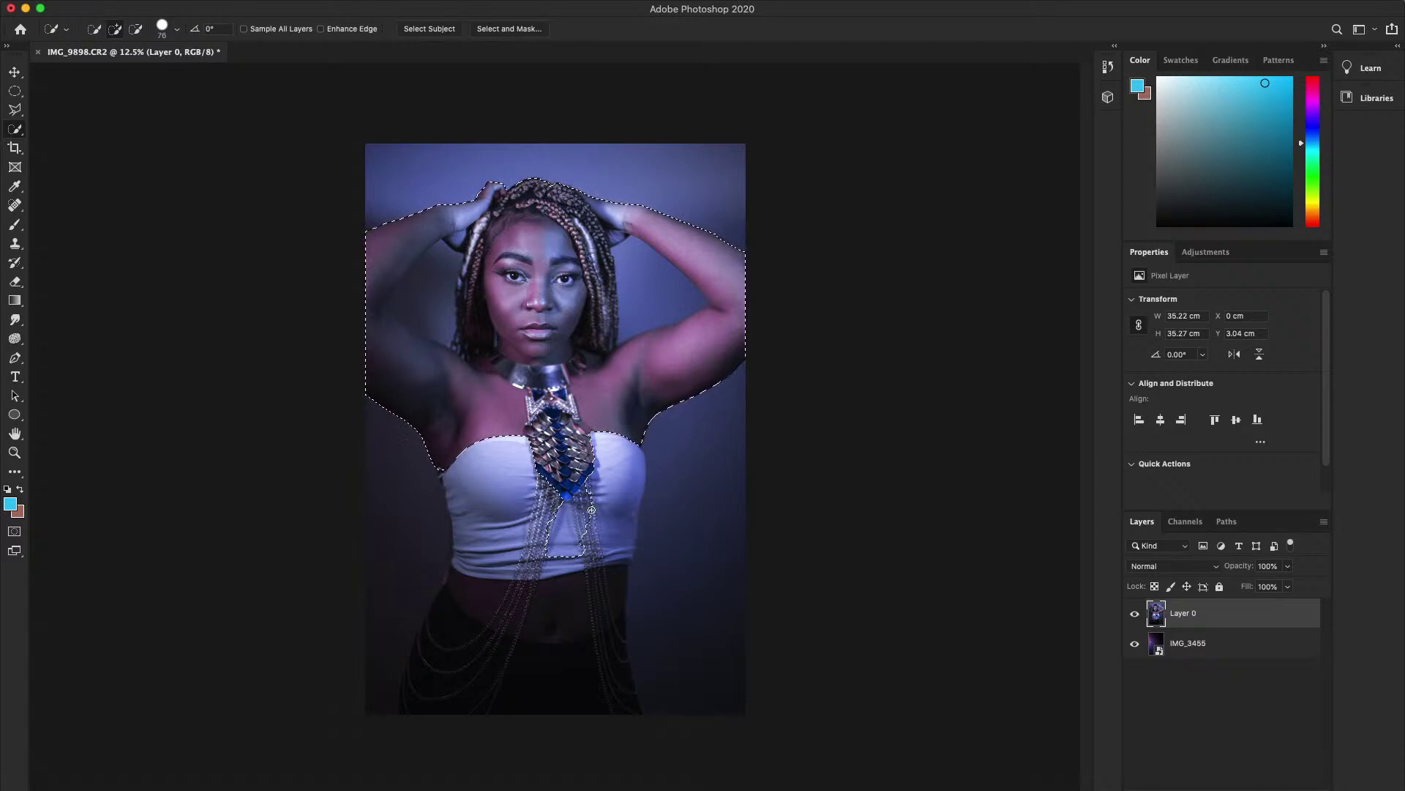
key("alt")
left_click_drag(591, 510, 571, 526)
left_click(576, 520, "alt")
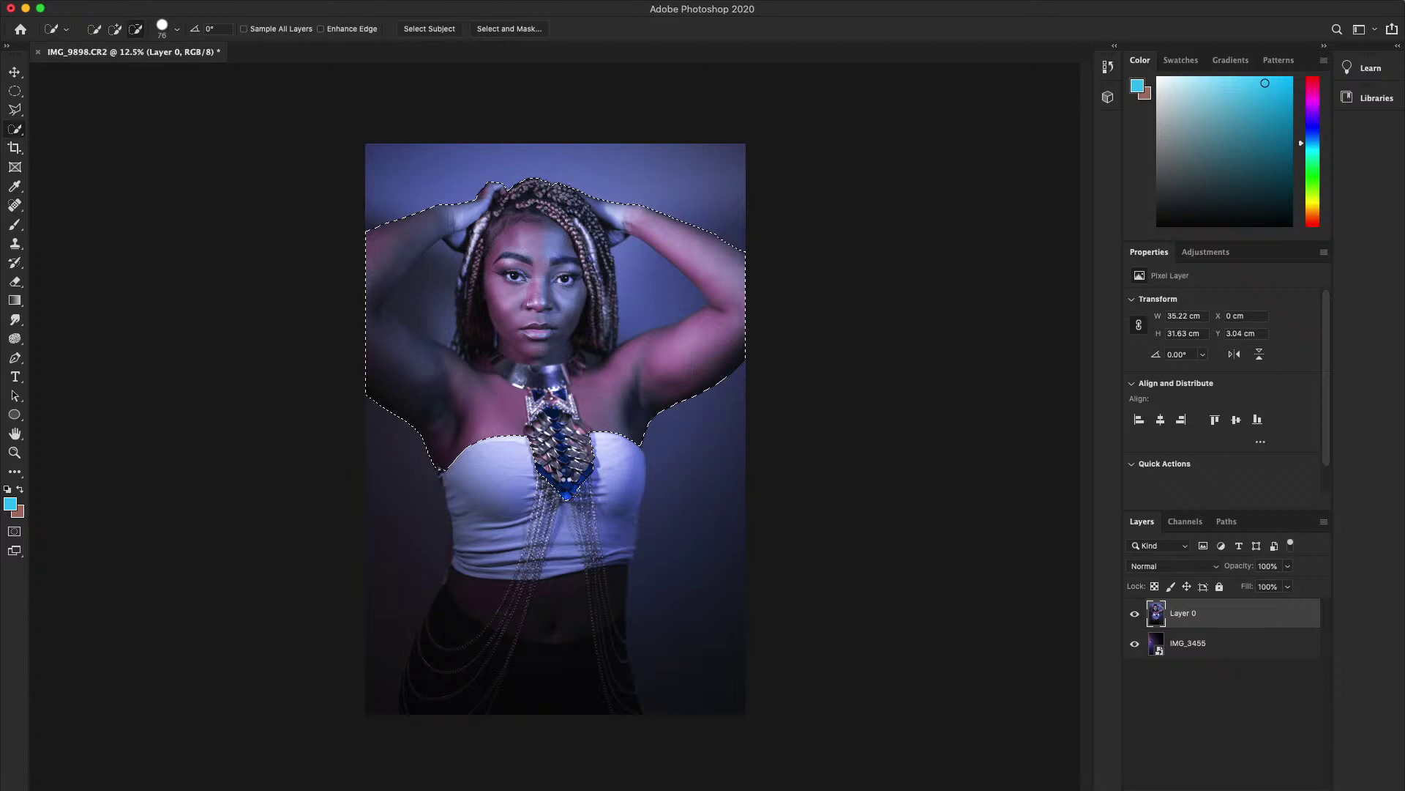
left_click(549, 357, "alt")
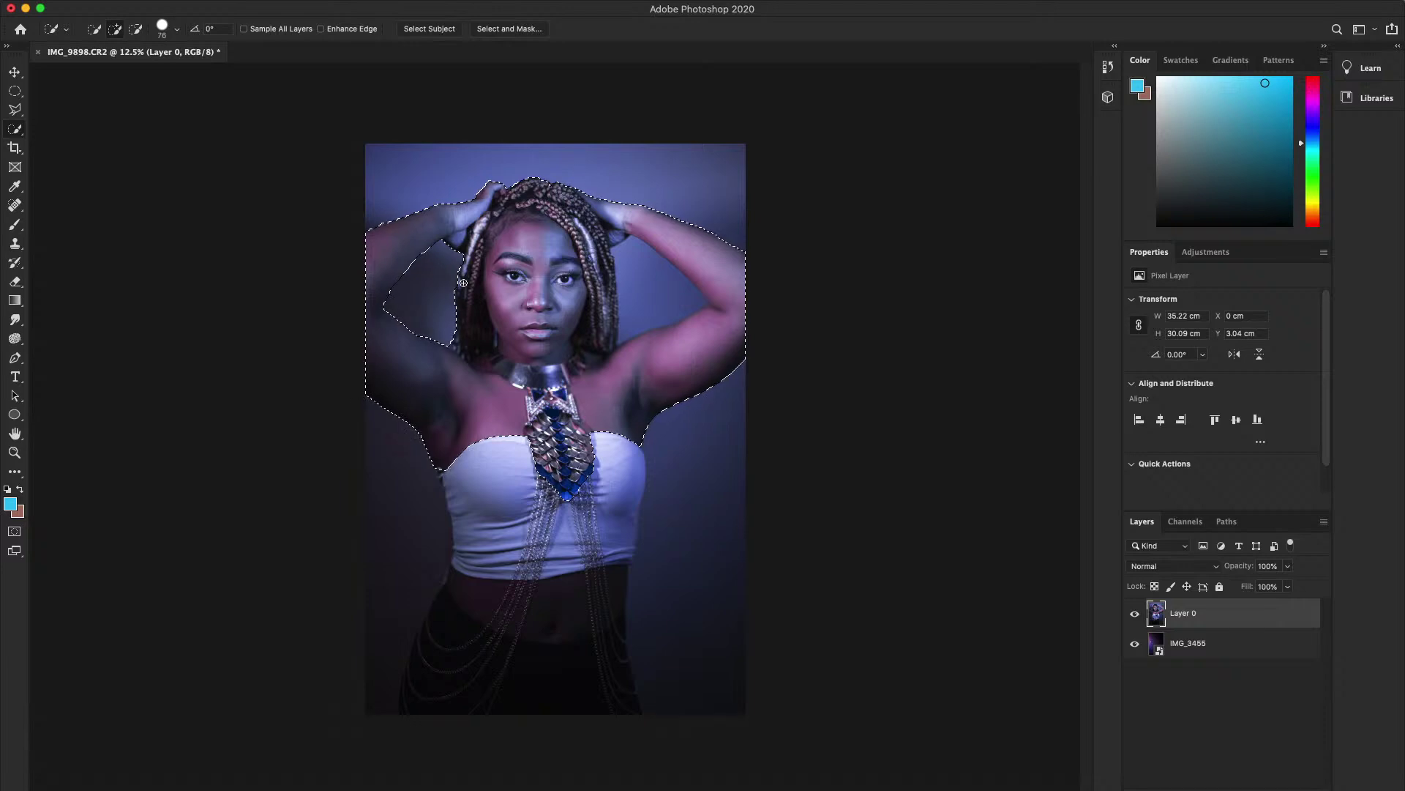
left_click(654, 316, "alt")
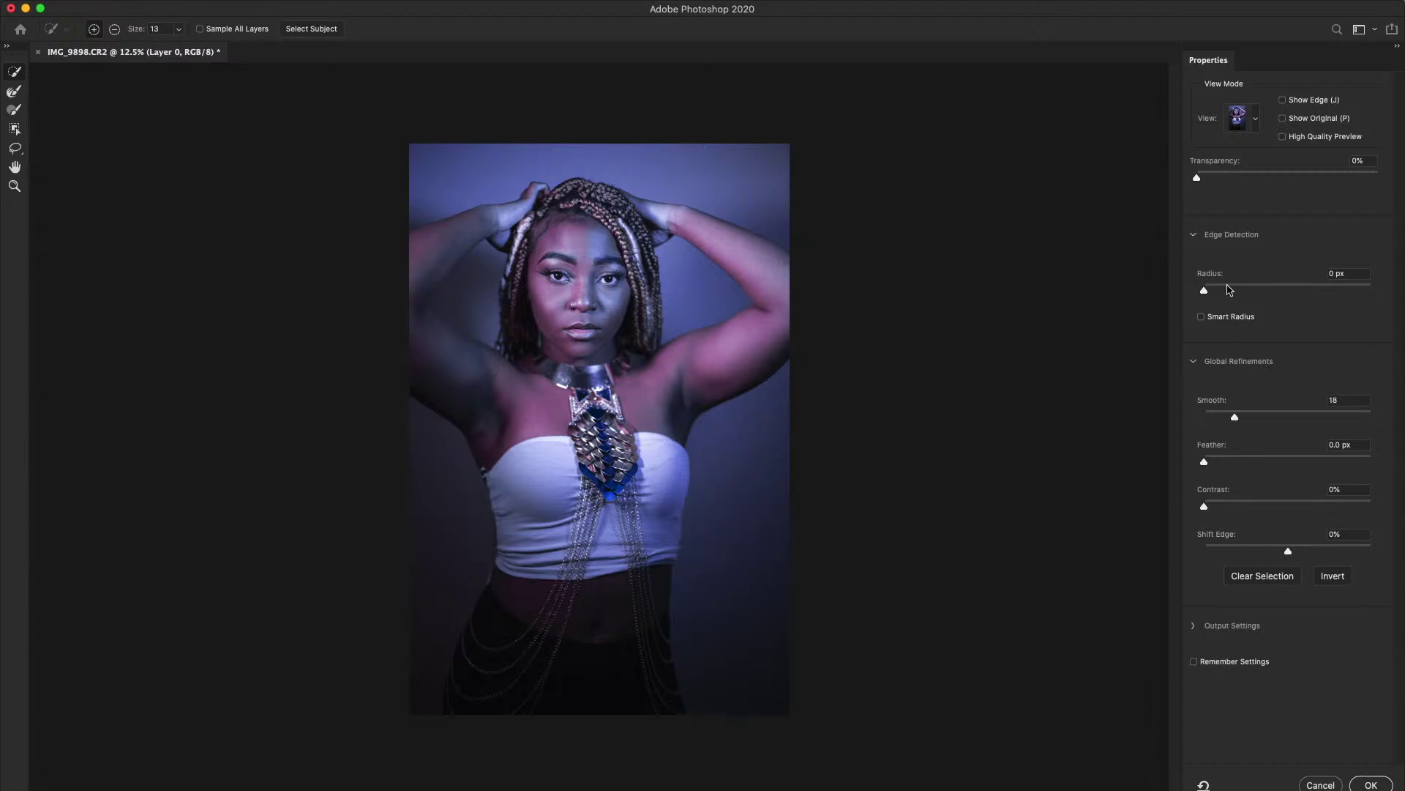
- Refine the selection edge in Select and Mask with Smooth at 18 and an adjusted edge detection radius, and apply it
left_click(1227, 288)
left_click_drag(1227, 291, 1234, 290)
left_click(1229, 292)
key("Tab")
key("Tab")
key("Return")
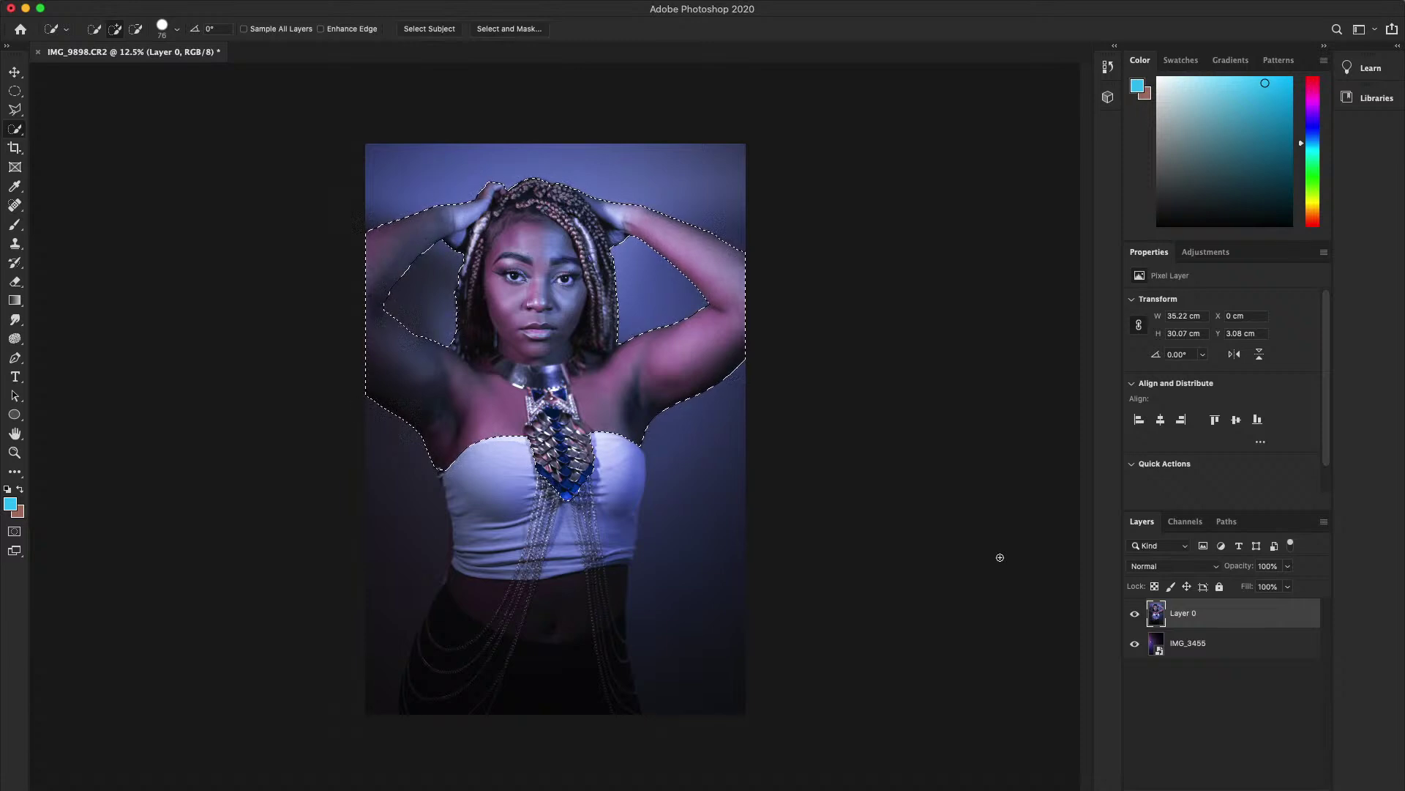
- Invert the selection, delete the background and lower body from Layer 0, and deselect
key("super+shift+i")
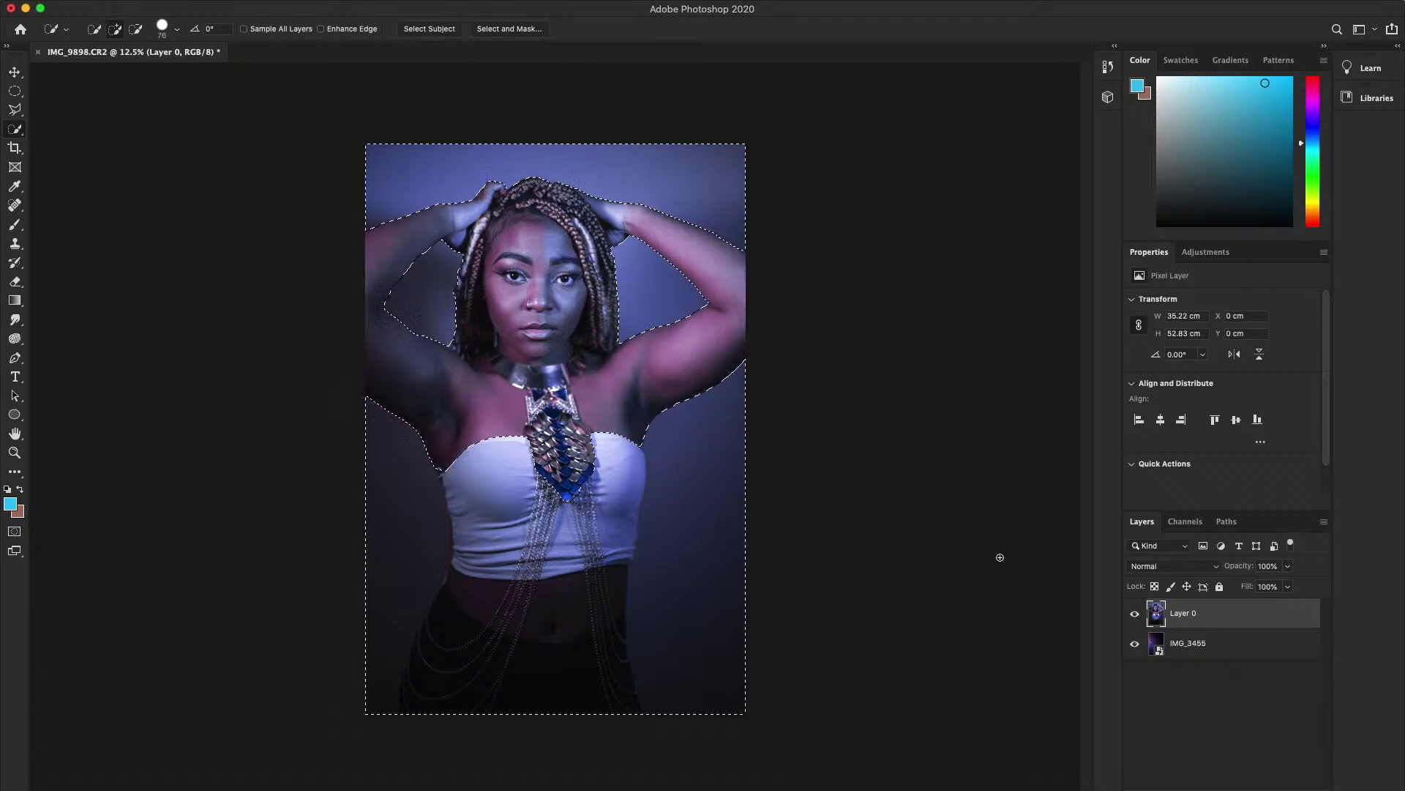
key("Delete")
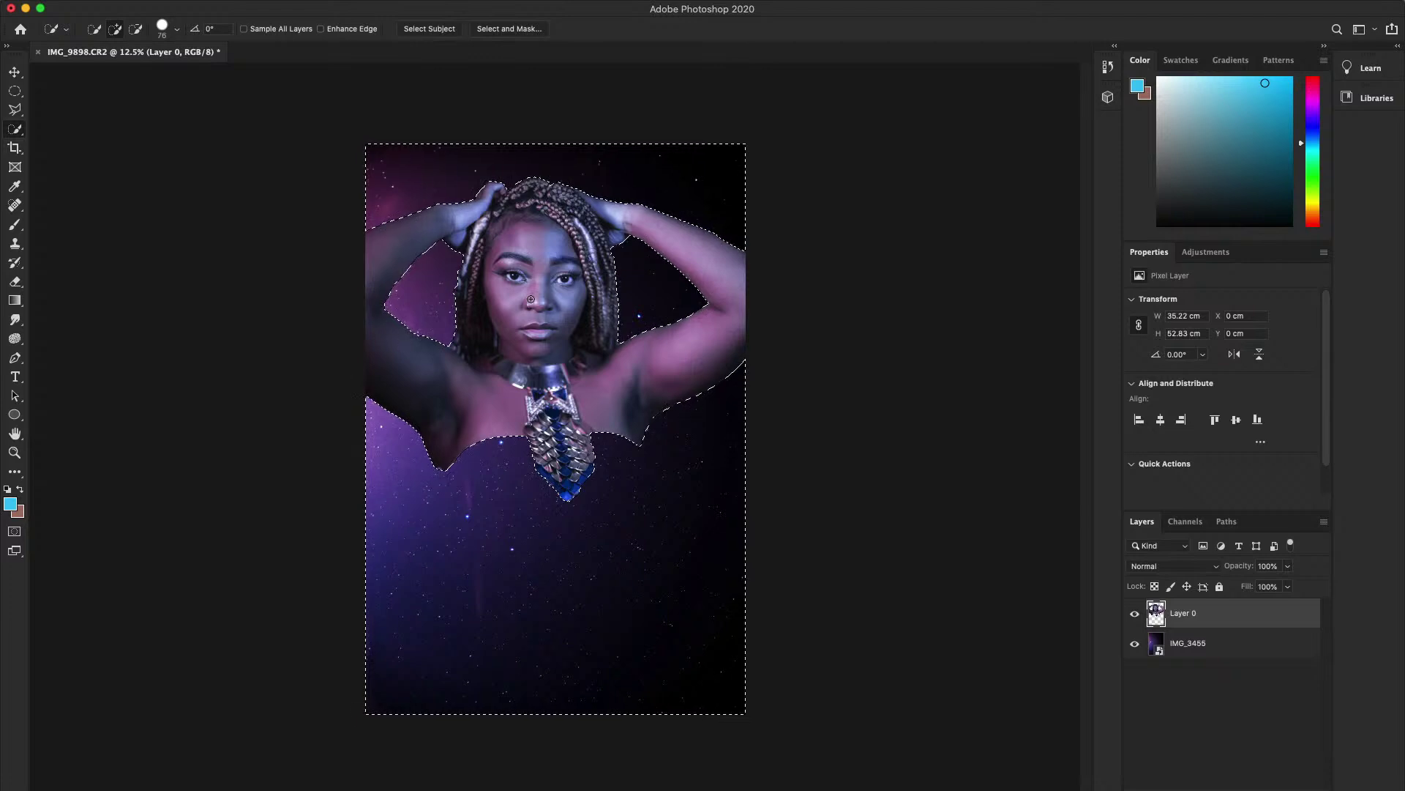
key("Delete")
key("cmd+d")
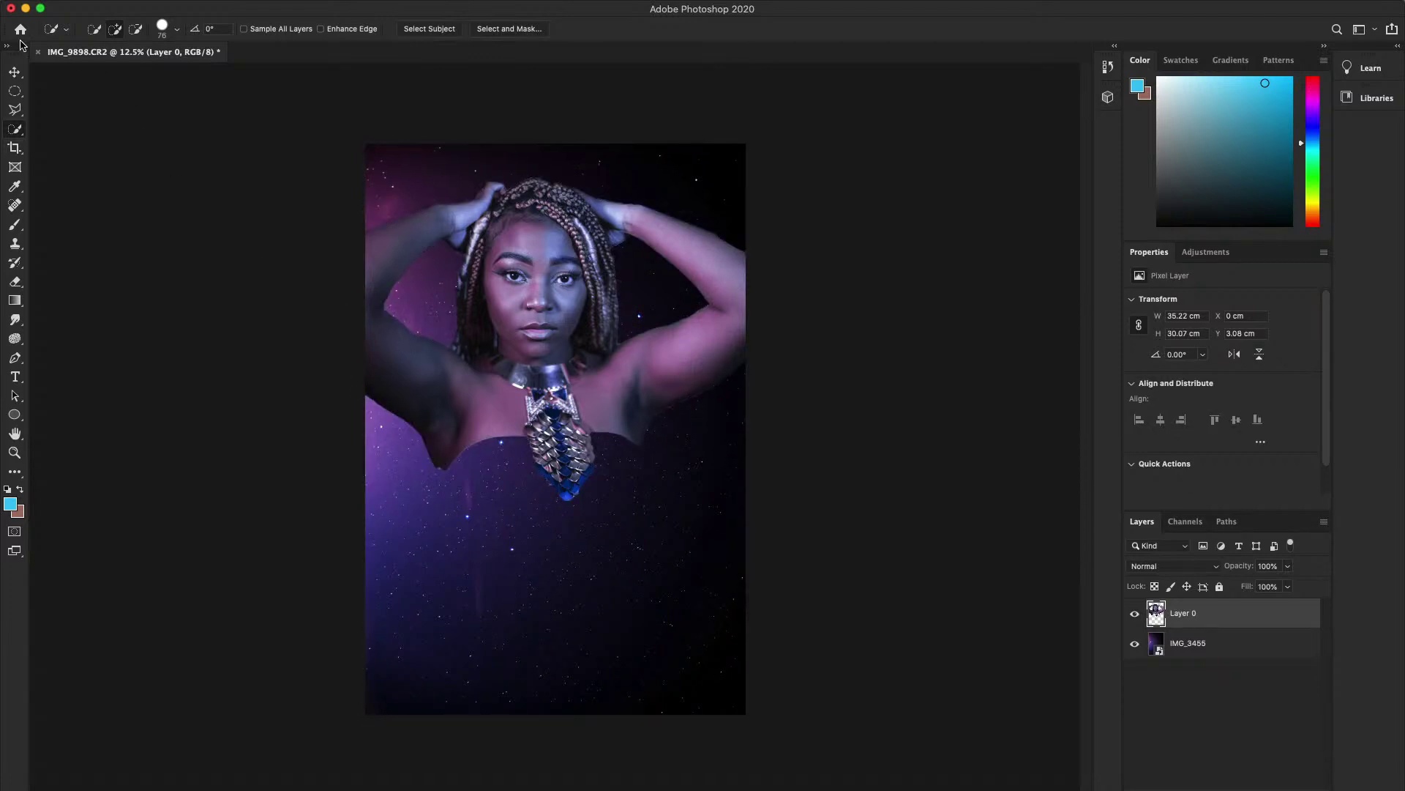
- Scale the cut-out woman proportionally to about 70% and place her in the upper middle of the starry sky
left_click(17, 76)
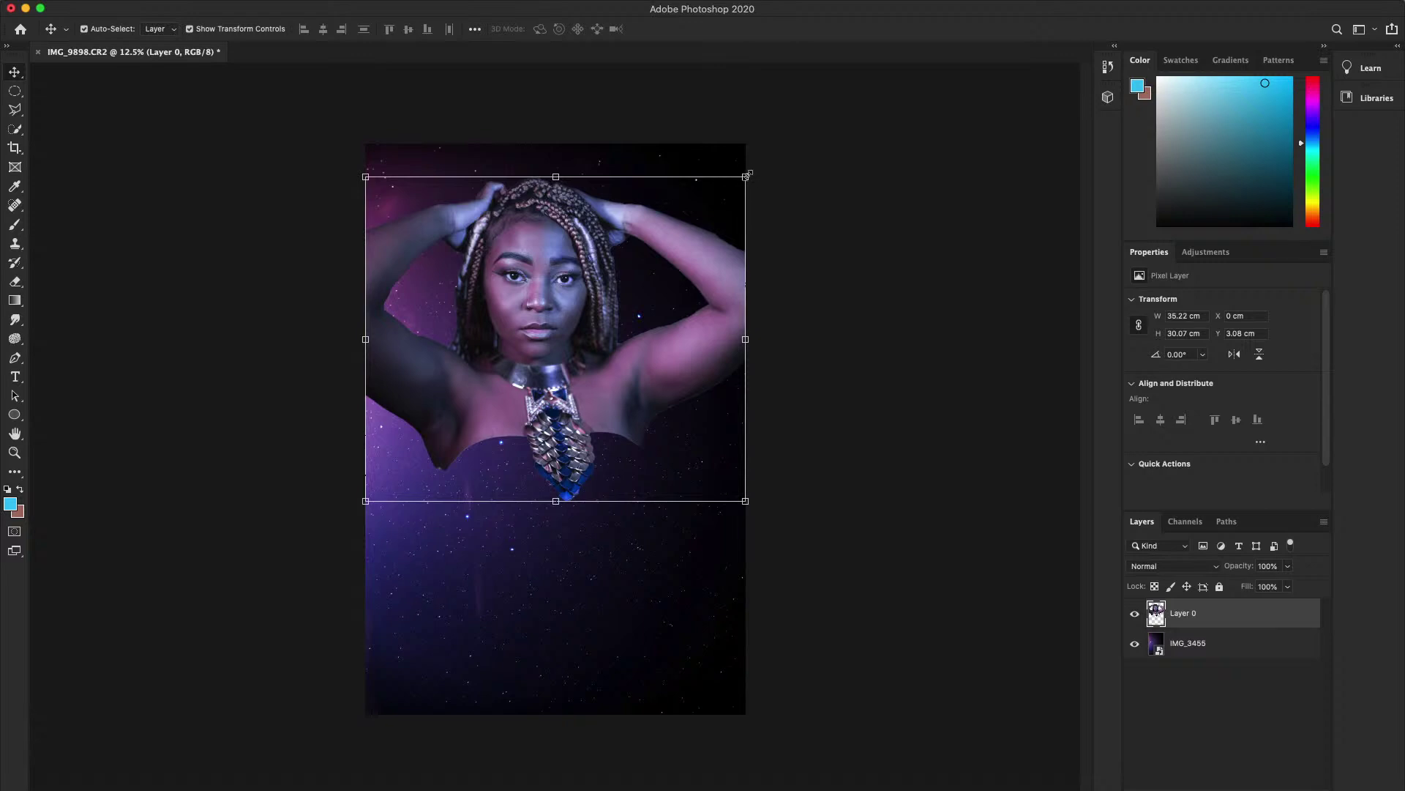
left_click_drag(748, 174, 637, 275)
left_click_drag(566, 340, 633, 304)
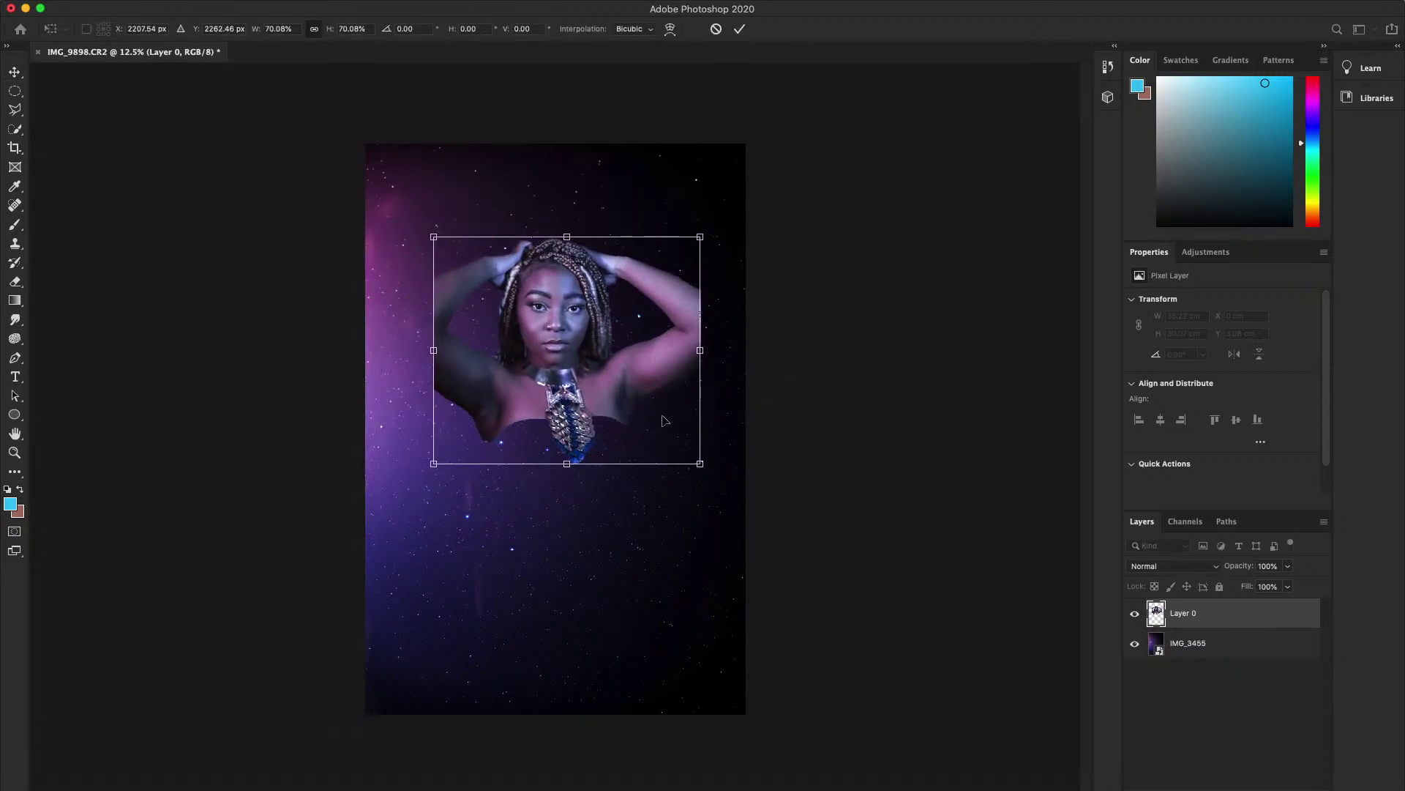
left_click(857, 426)
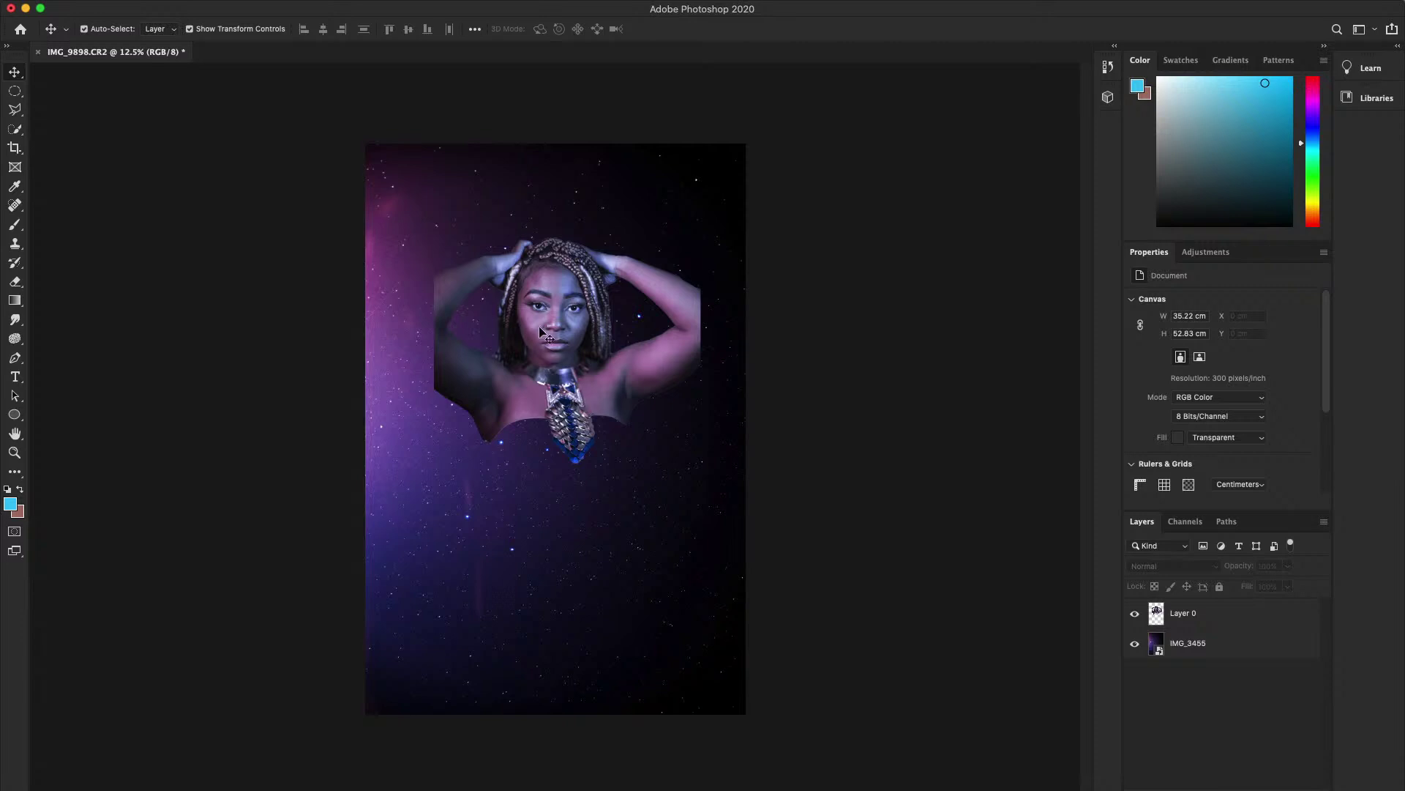
- Fade the cutout's arms, shoulders and lower chest edges on Layer 0 into the stars using a soft 1040 px eraser
left_click(14, 287)
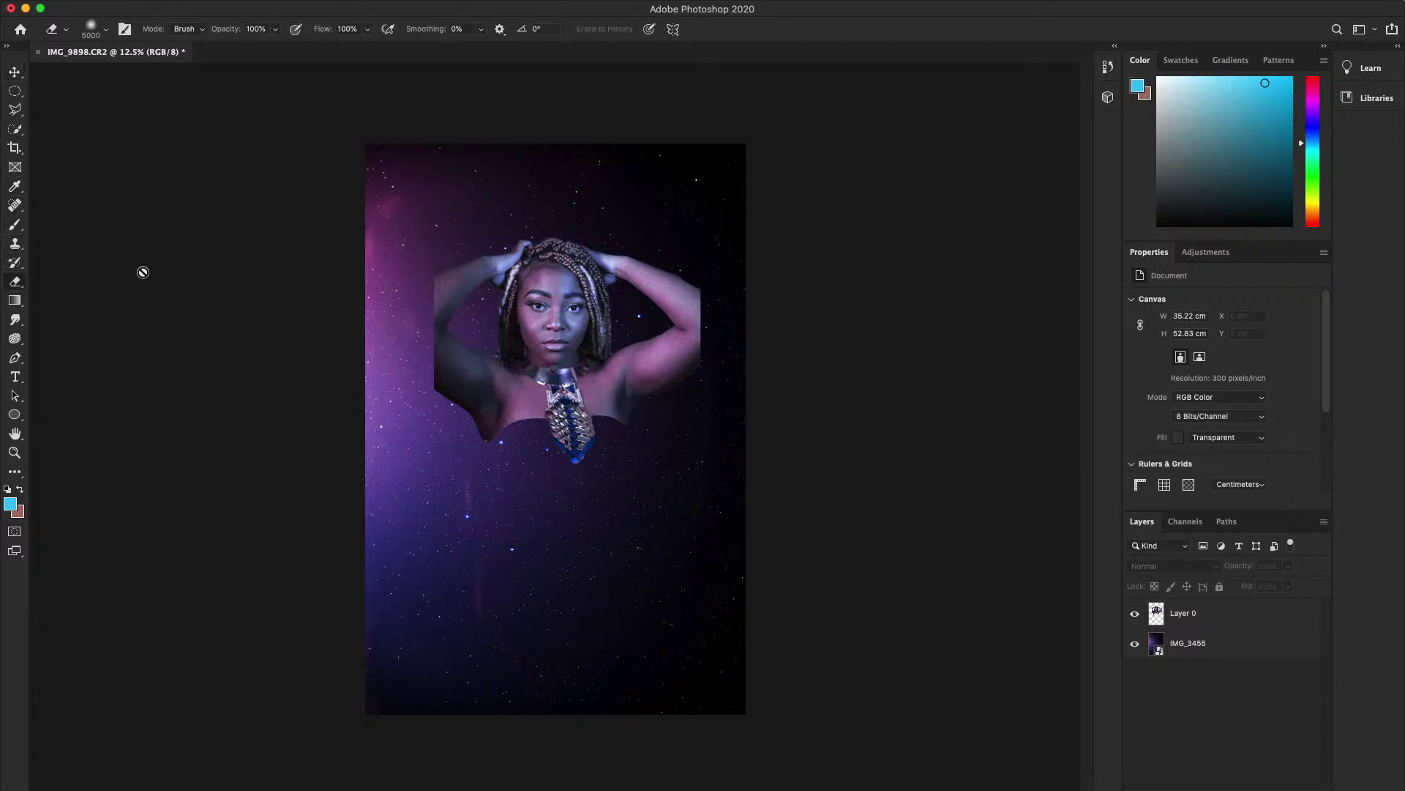
left_click(554, 366)
left_click(812, 262)
left_click(1179, 609)
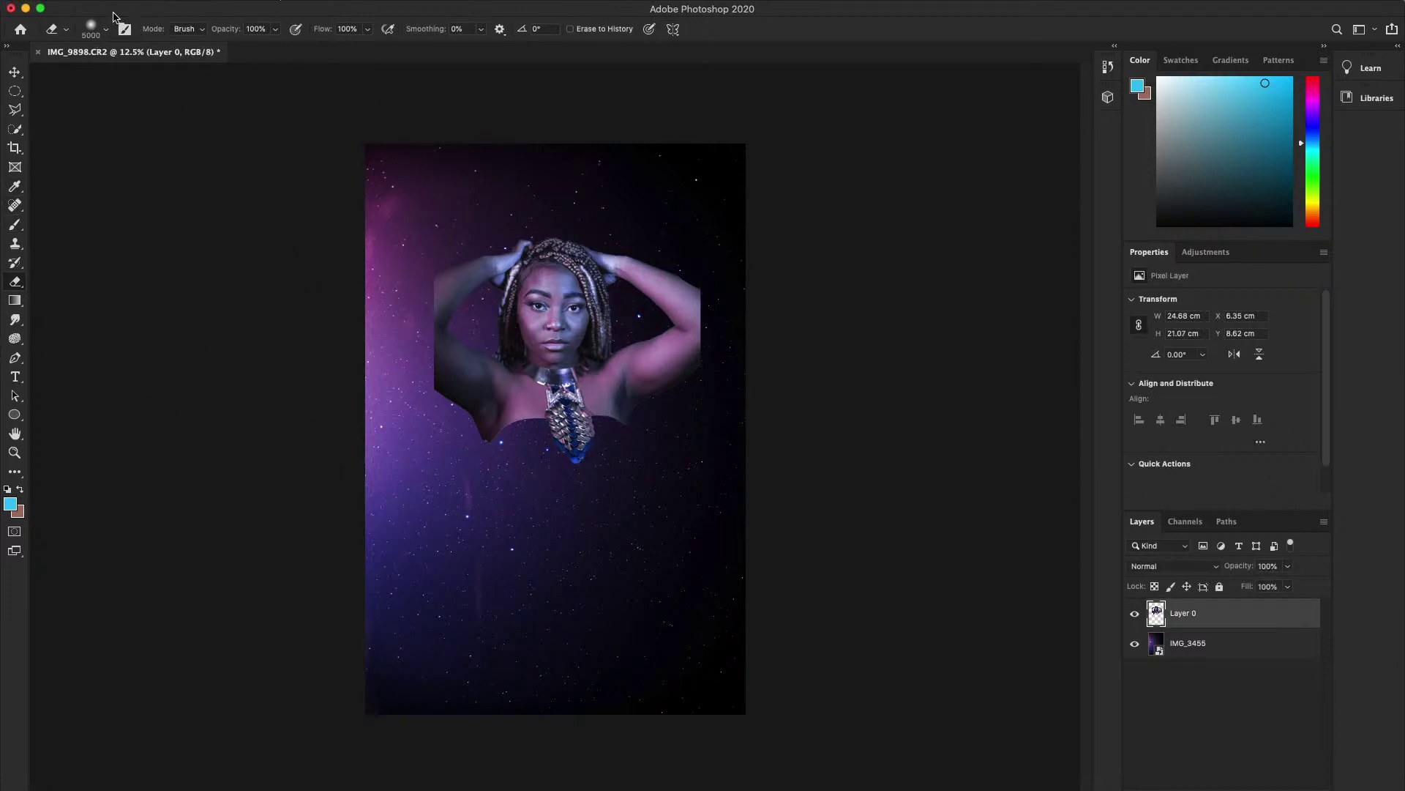
left_click(108, 35)
mouse_move(174, 75)
left_mouse_down()
mouse_move(157, 75)
mouse_move(171, 75)
left_mouse_up()
left_click(395, 227)
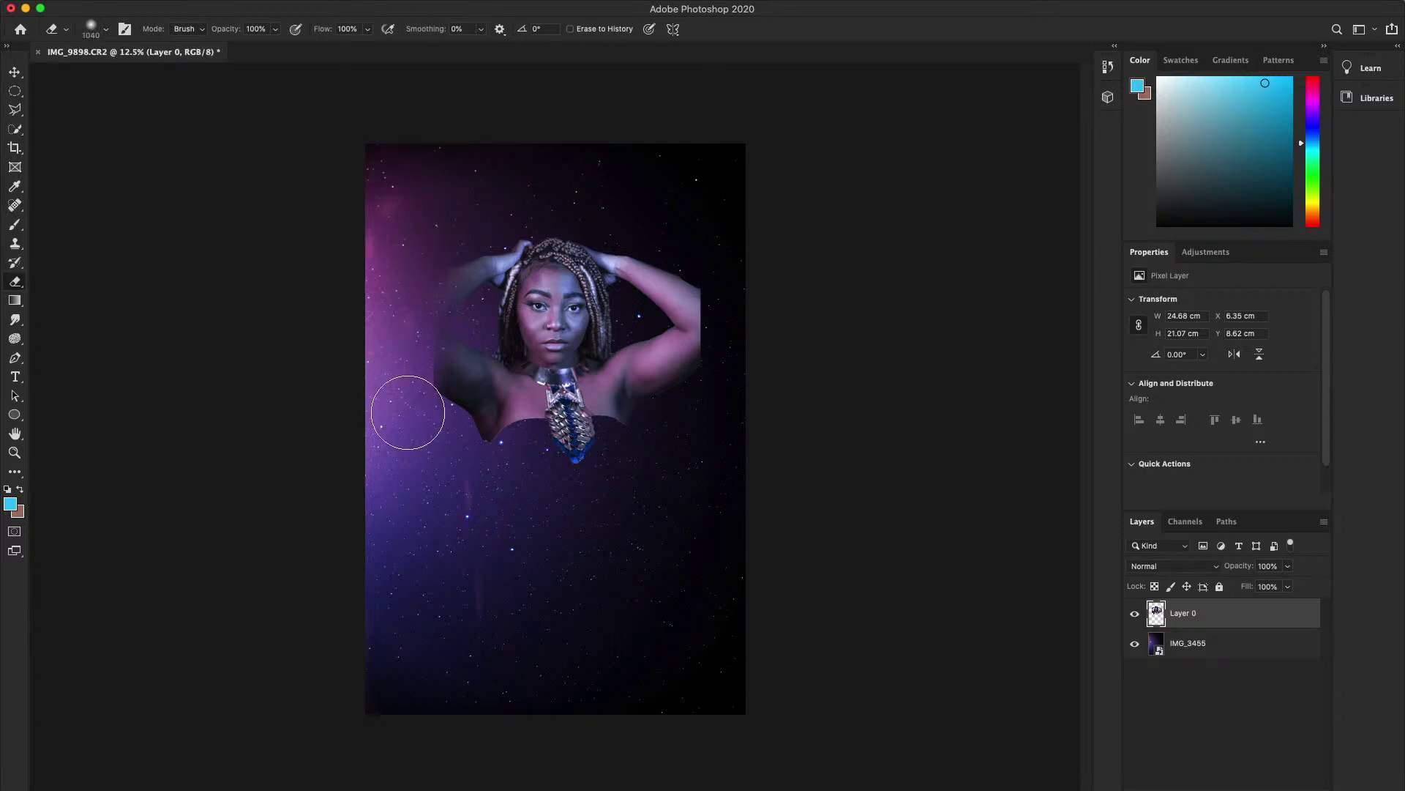
mouse_move(408, 412)
left_mouse_down()
mouse_move(476, 464)
mouse_move(534, 454)
mouse_move(569, 474)
mouse_move(482, 470)
left_mouse_up()
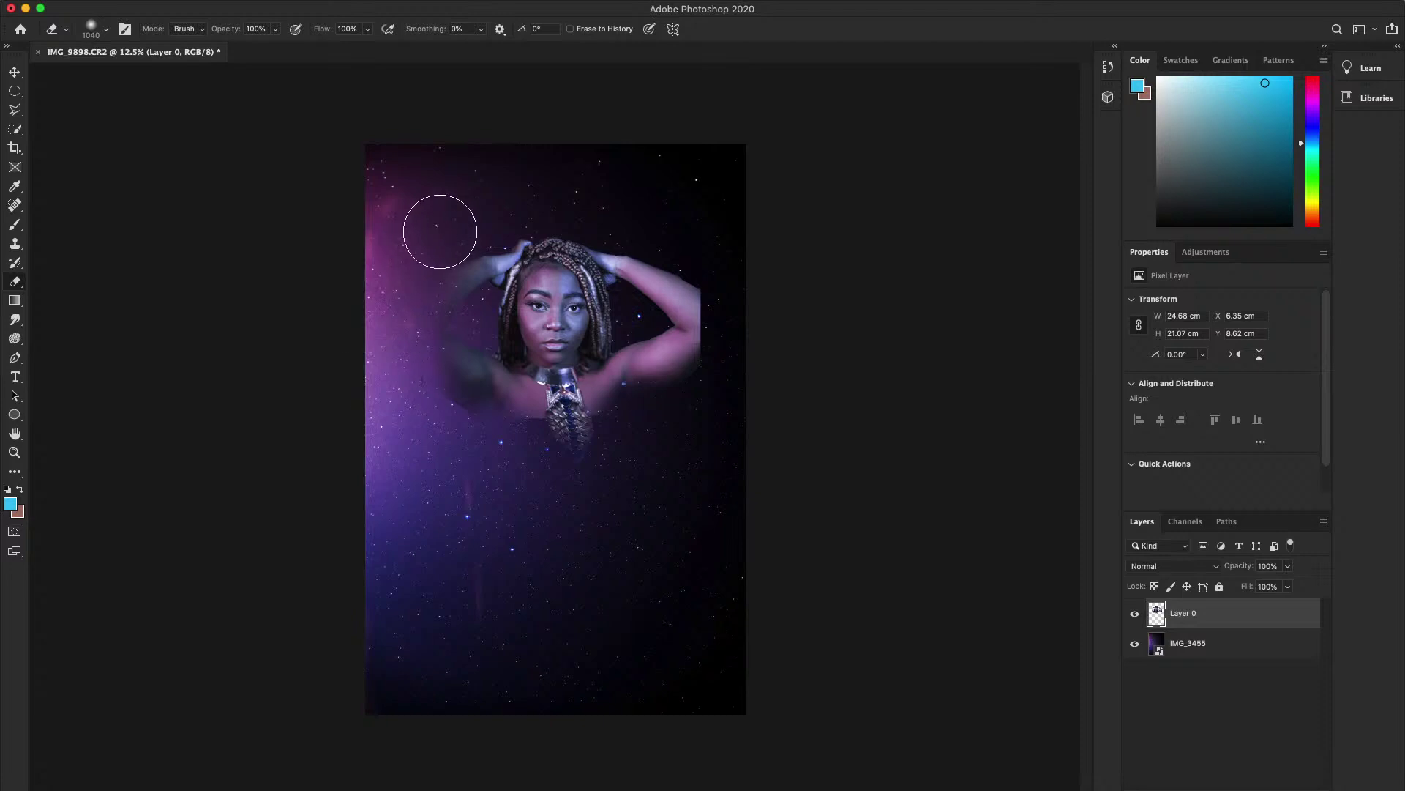
mouse_move(728, 245)
left_mouse_down()
mouse_move(728, 351)
mouse_move(724, 279)
mouse_move(687, 226)
mouse_move(741, 339)
mouse_move(728, 367)
left_mouse_up()
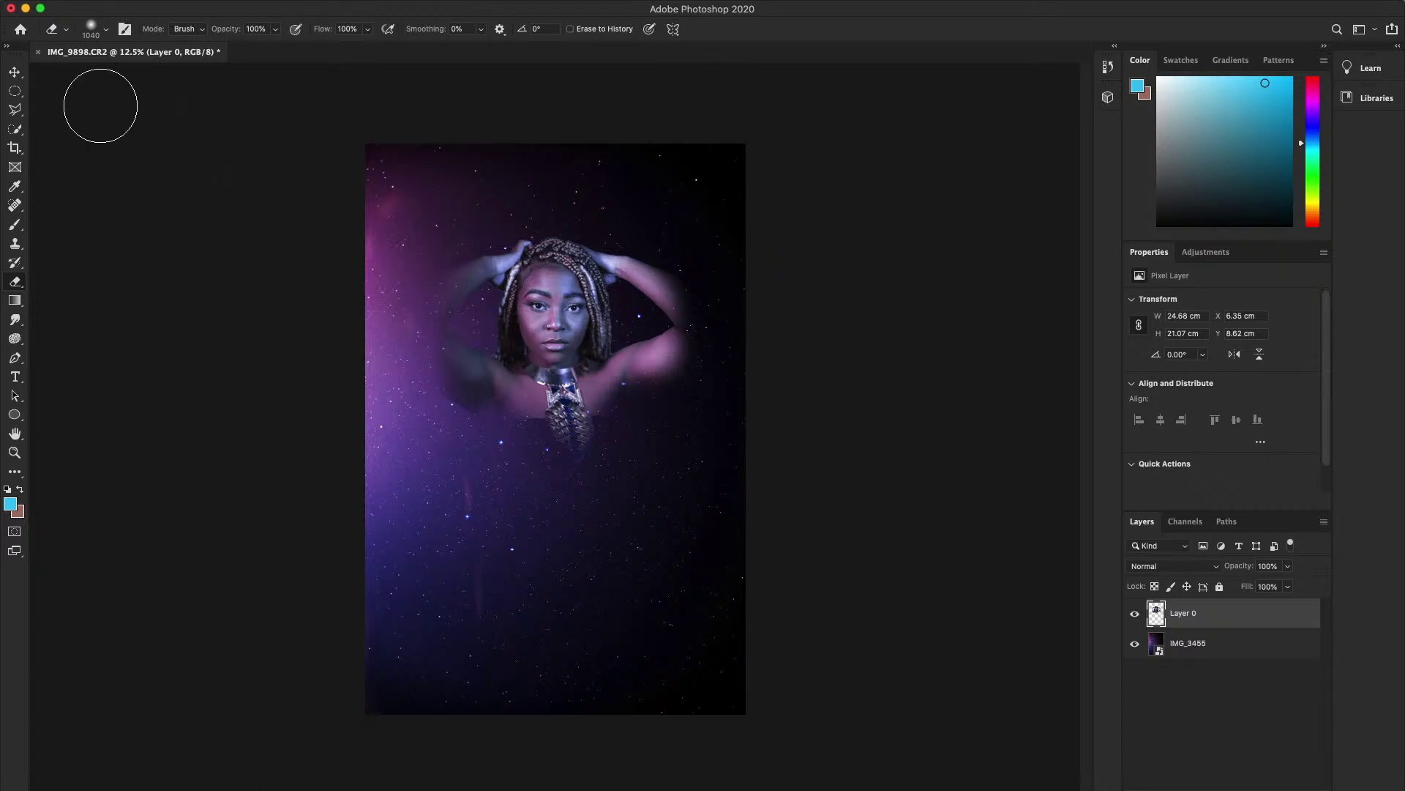
- Enlarge the faded cutout proportionally to about 128%, centre it horizontally over the sky, and apply the transform
left_click(14, 72)
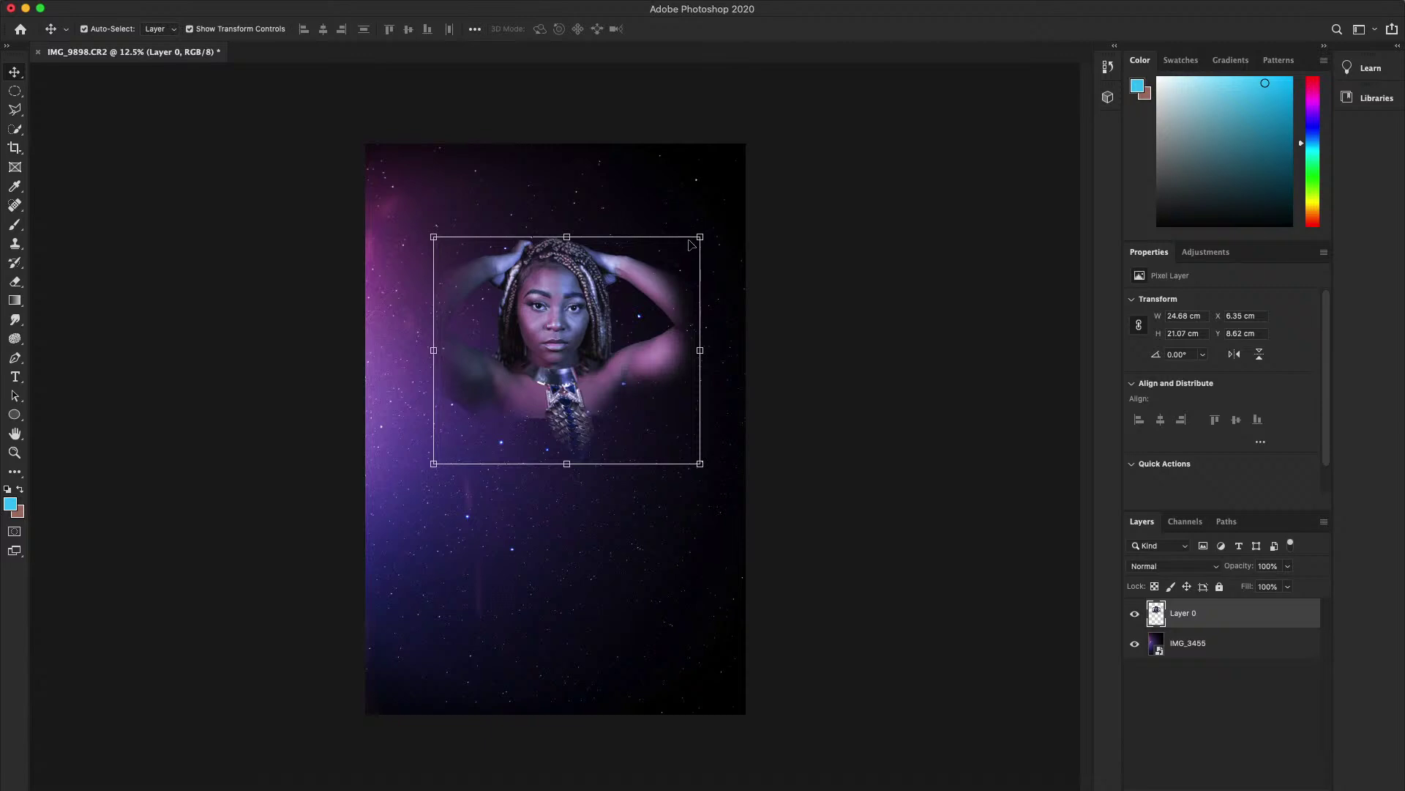
left_click_drag(700, 237, 775, 172)
left_click_drag(702, 297, 655, 367)
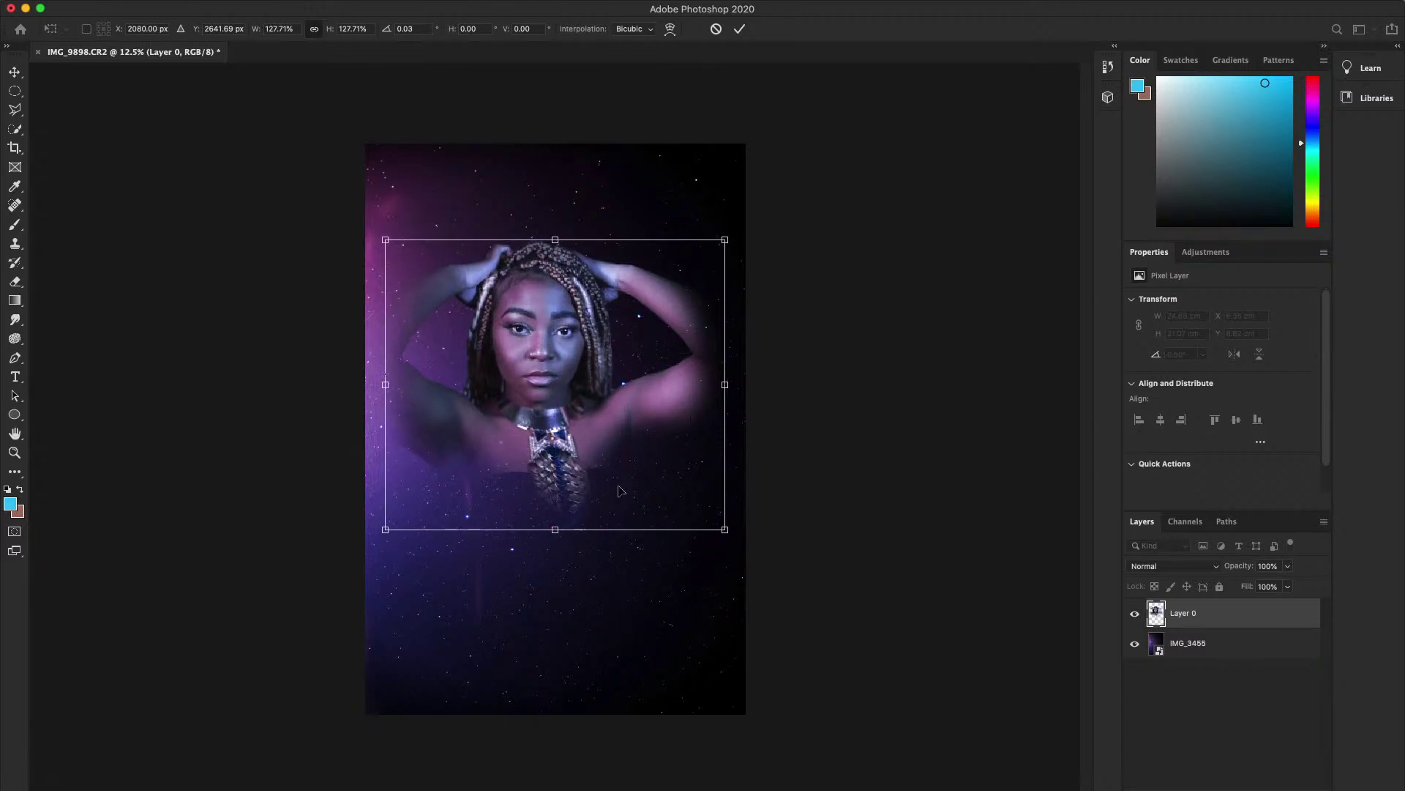
key("Return")
left_click(678, 580)
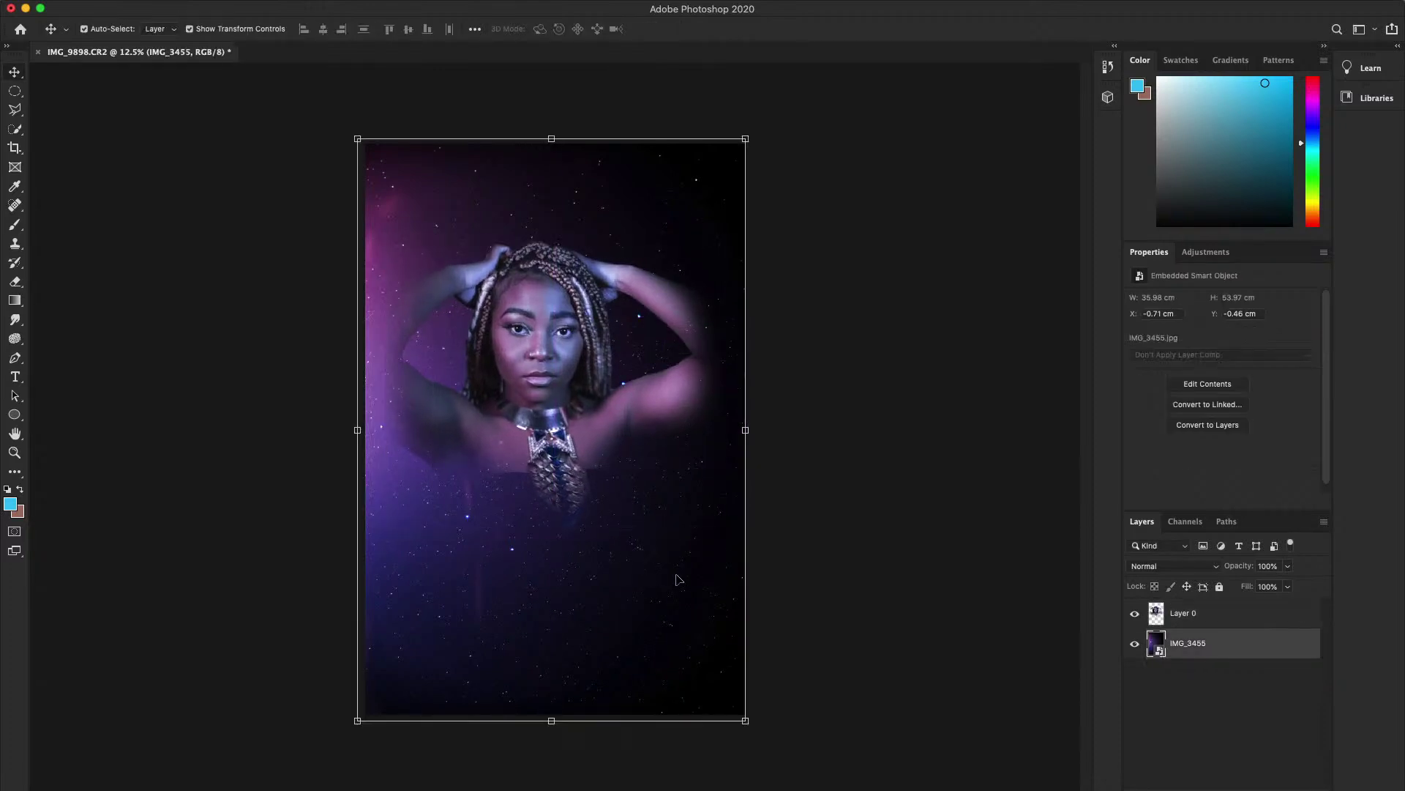
left_click(864, 451)
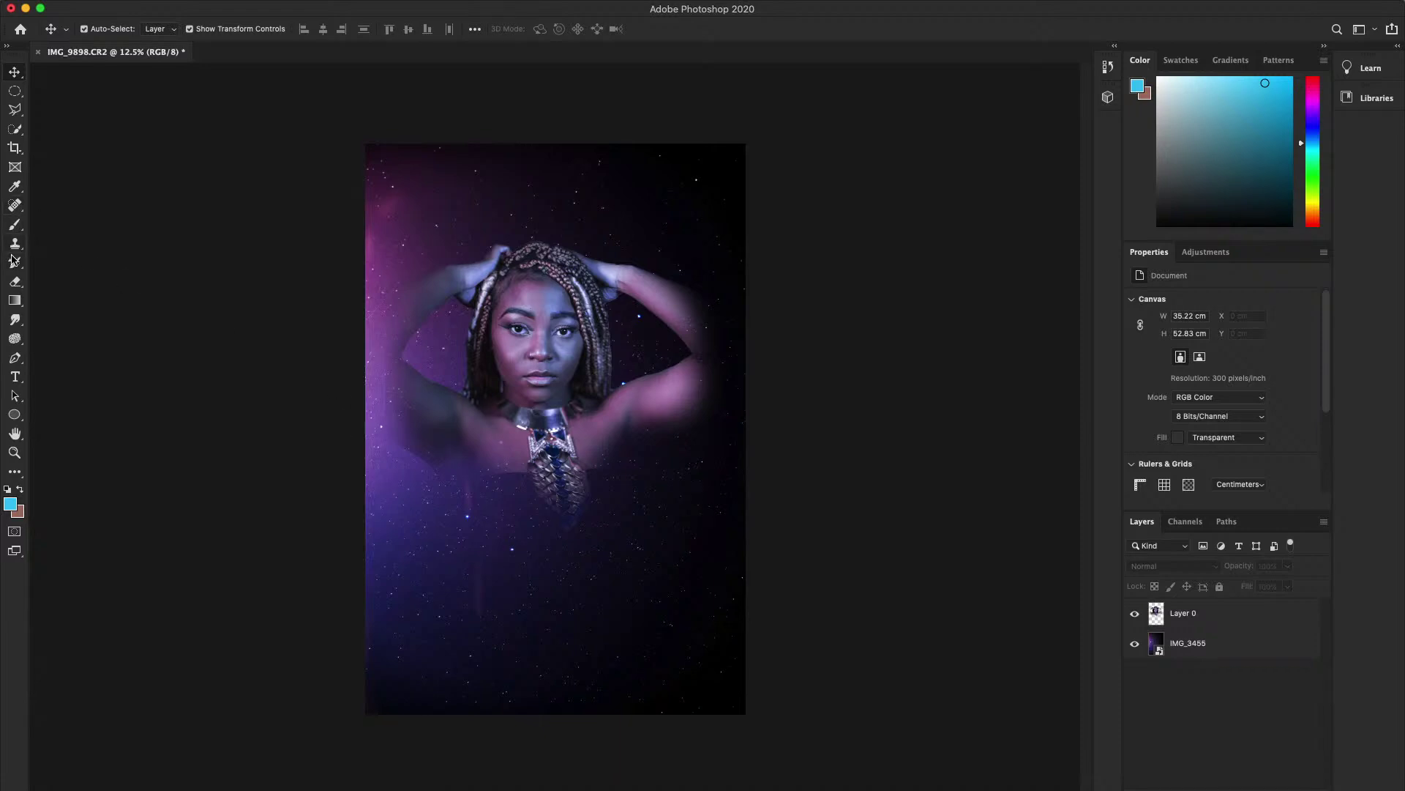
- Soften the outer edges of the enlarged cutout on Layer 0 further with the Eraser
left_click(15, 282)
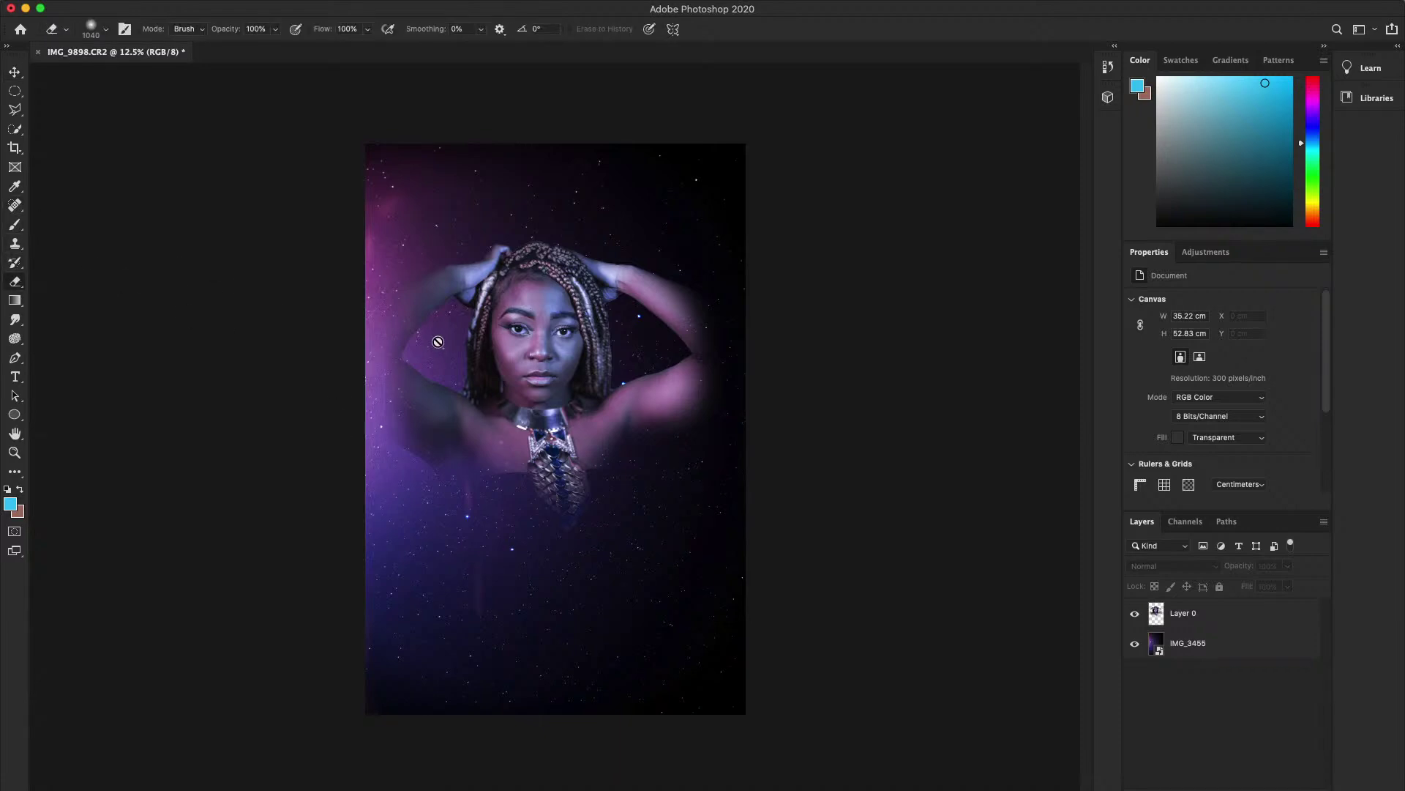
left_click(1184, 620)
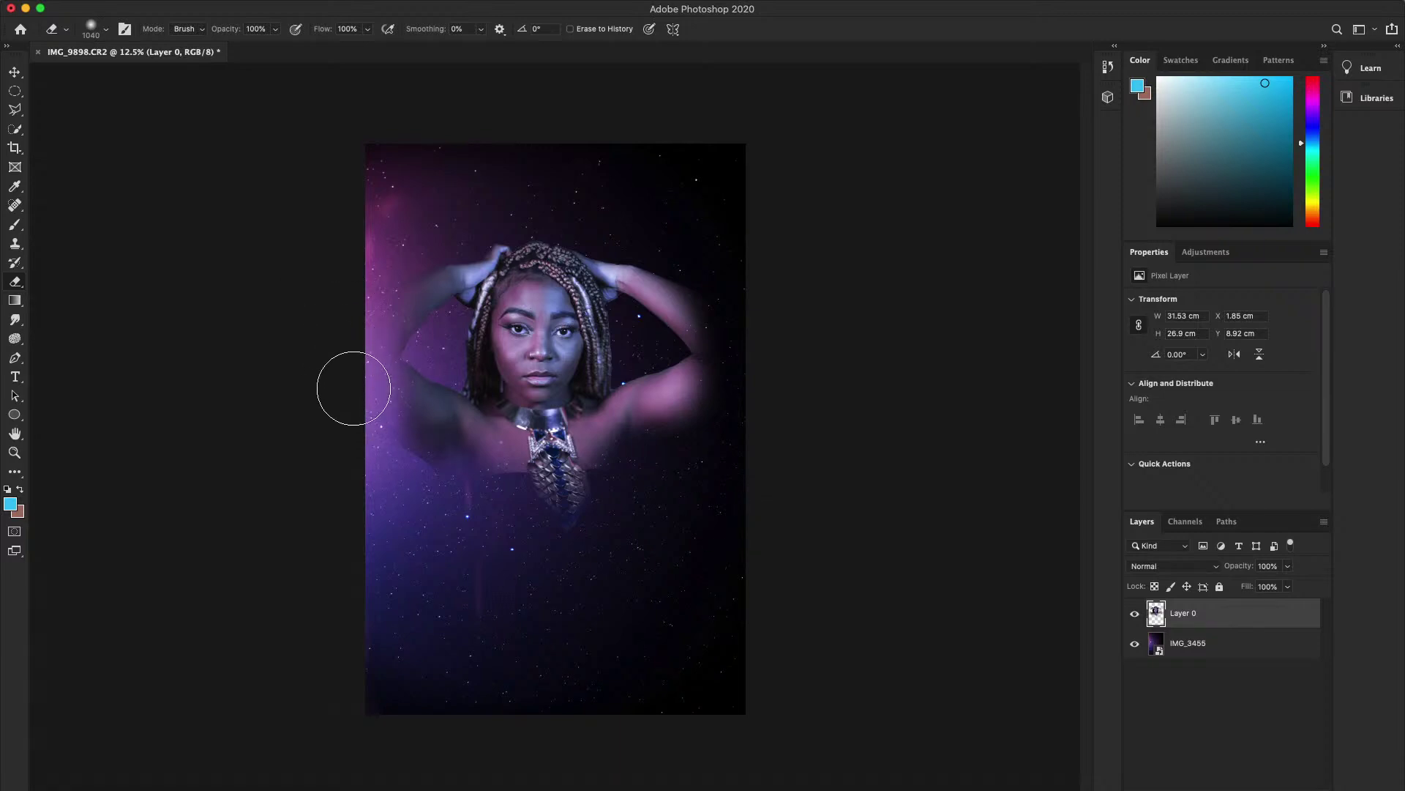
left_click_drag(771, 446, 745, 283)
- Choose the Brush tool and set its size to 201 px
left_click(16, 226)
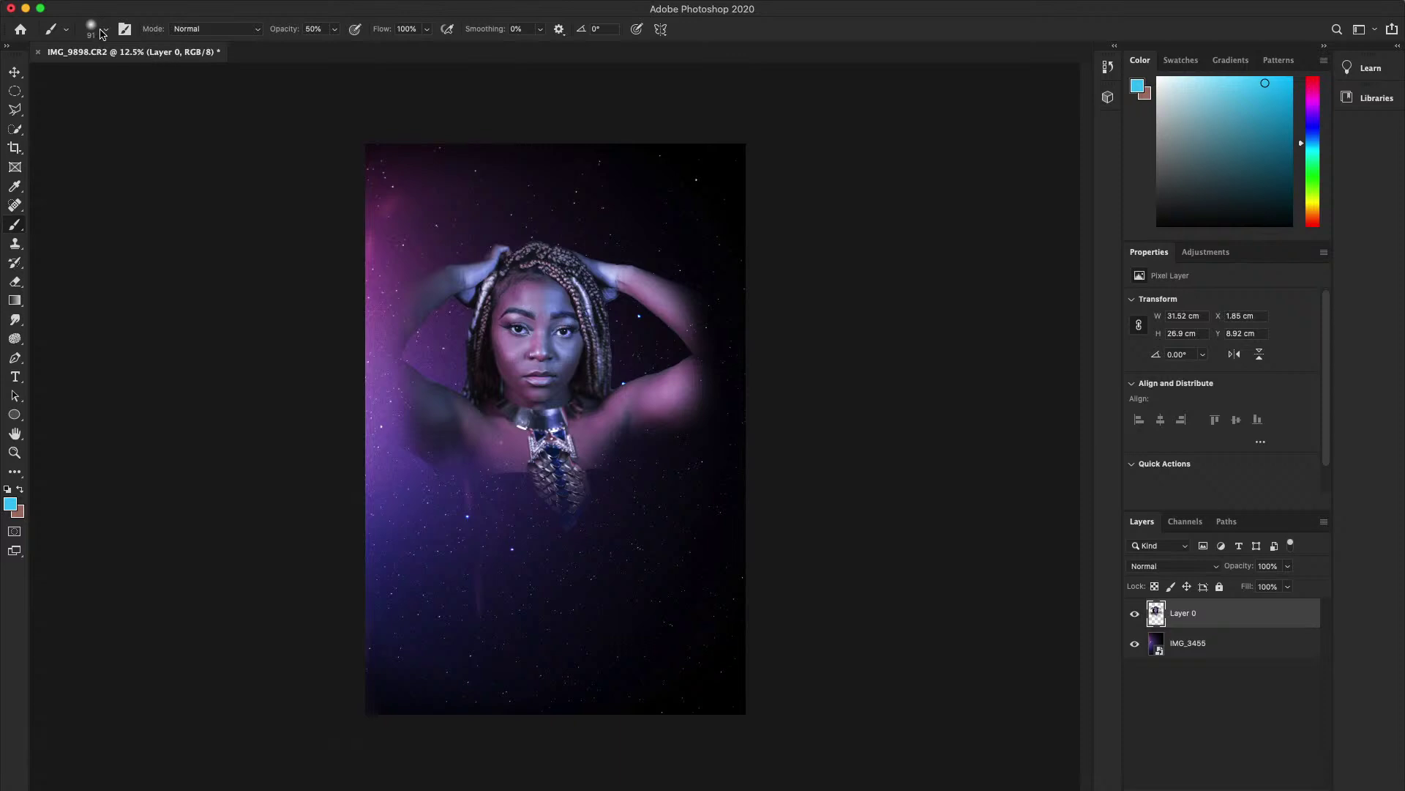
left_click(102, 34)
left_click_drag(121, 75, 151, 75)
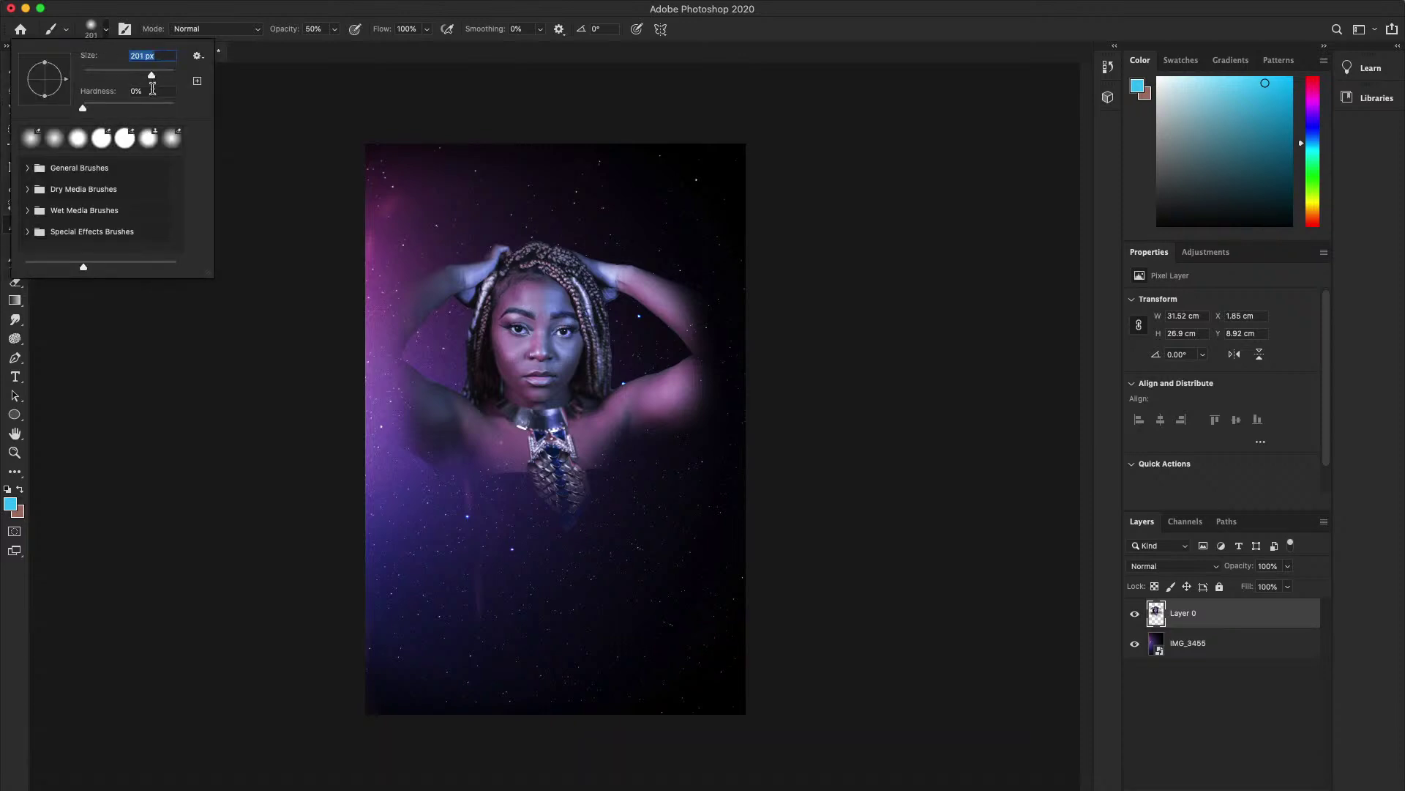
left_click(109, 30)
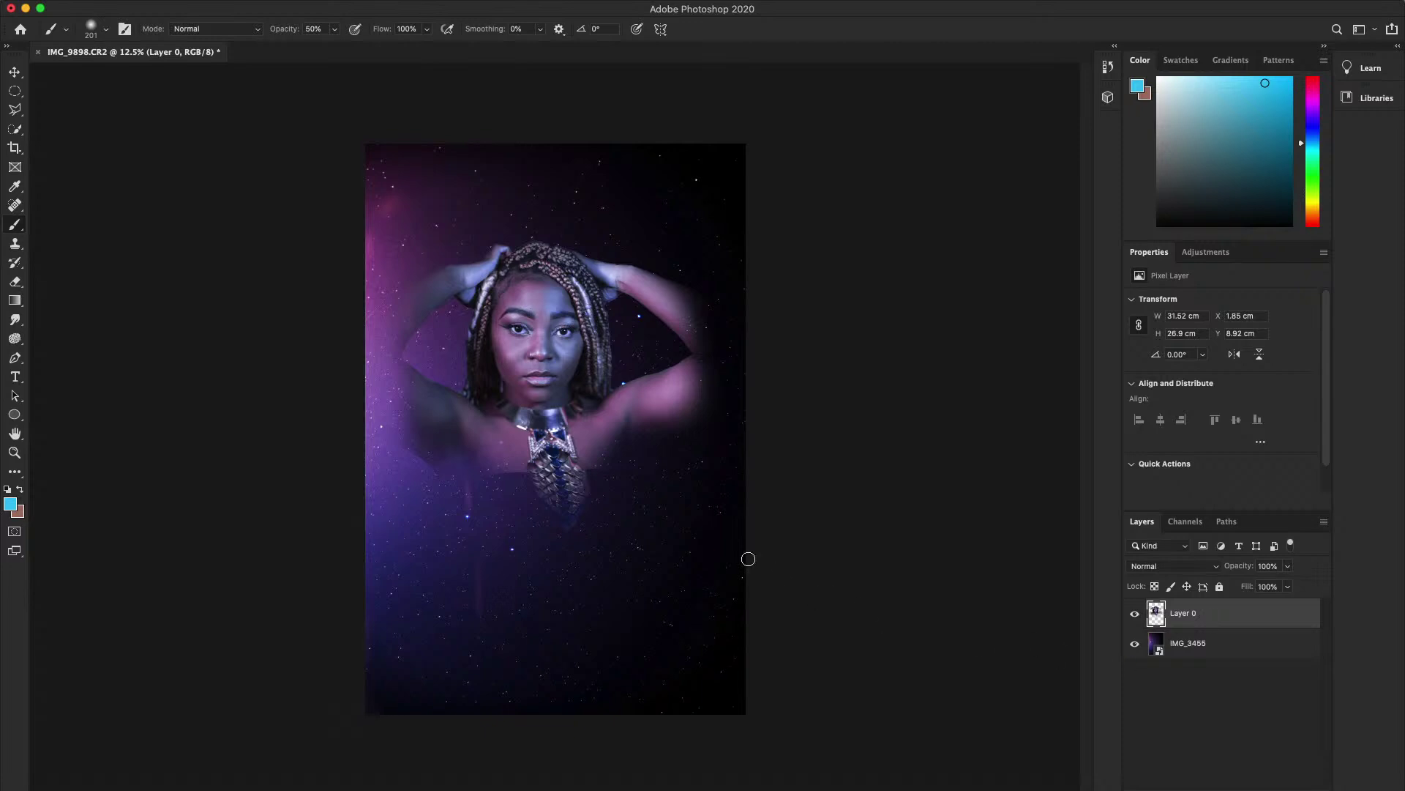
- Switch to Finder, go back to the Beardedheretic folder, and place the Jupiter image unnamed.jpeg into the portrait composite
key("z")
left_click(564, 444)
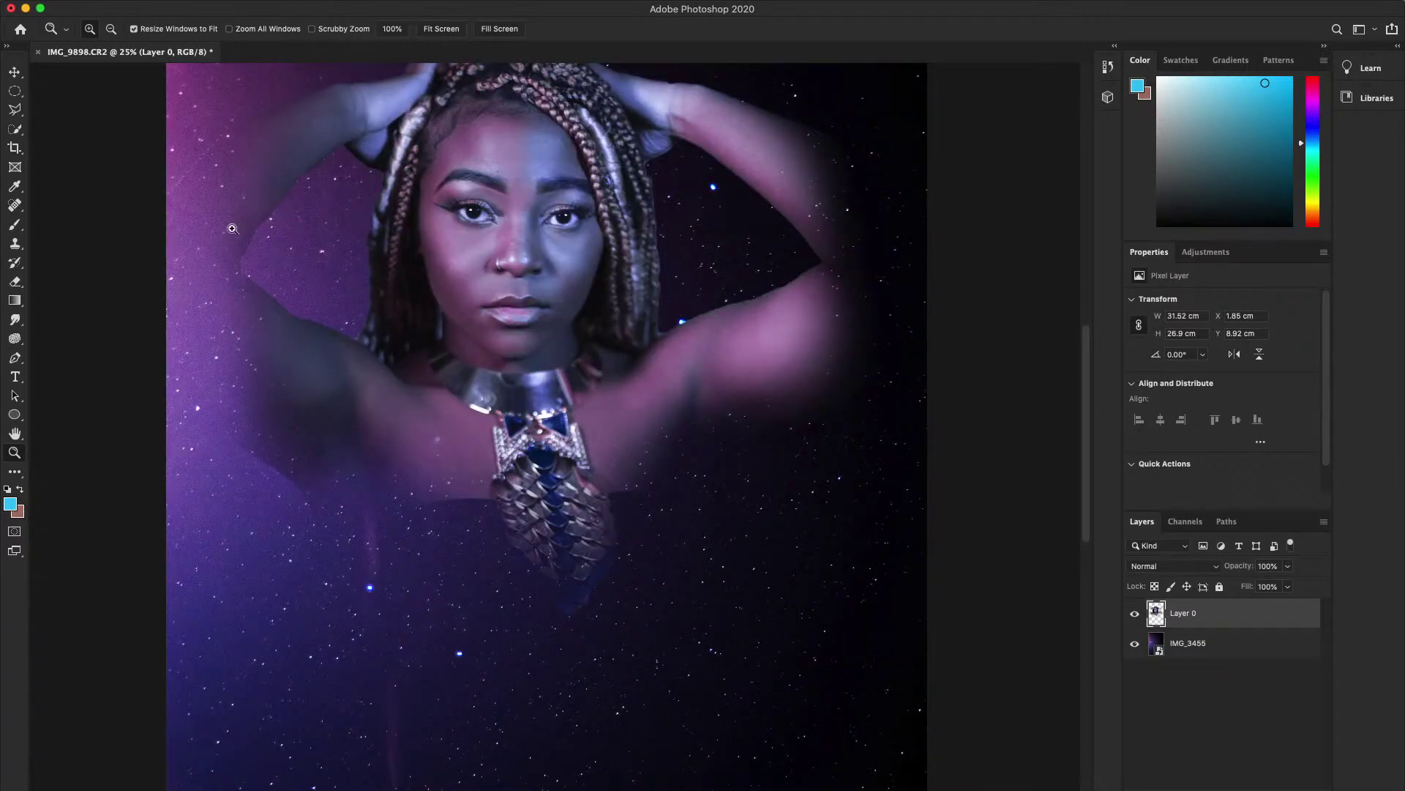
key("w")
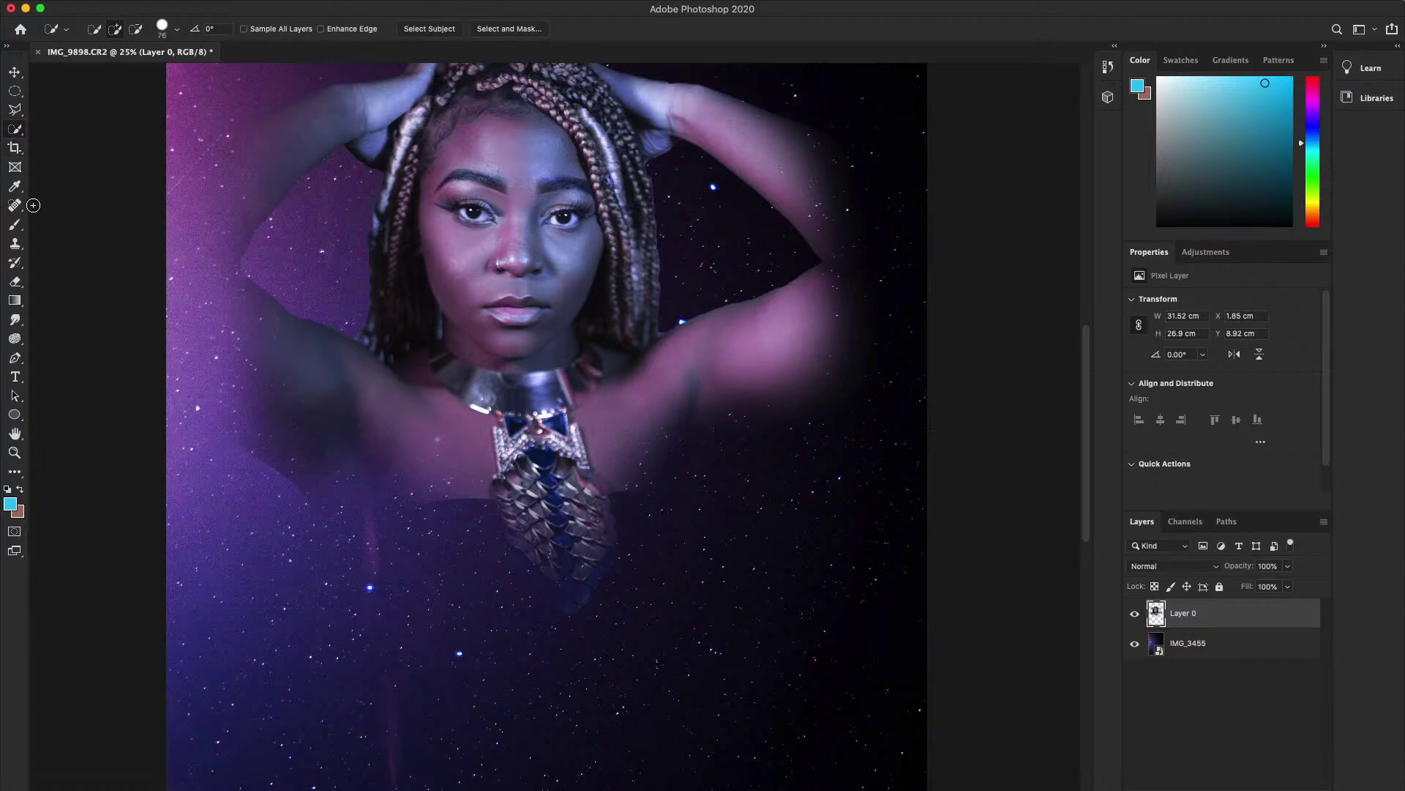
left_click(408, 778)
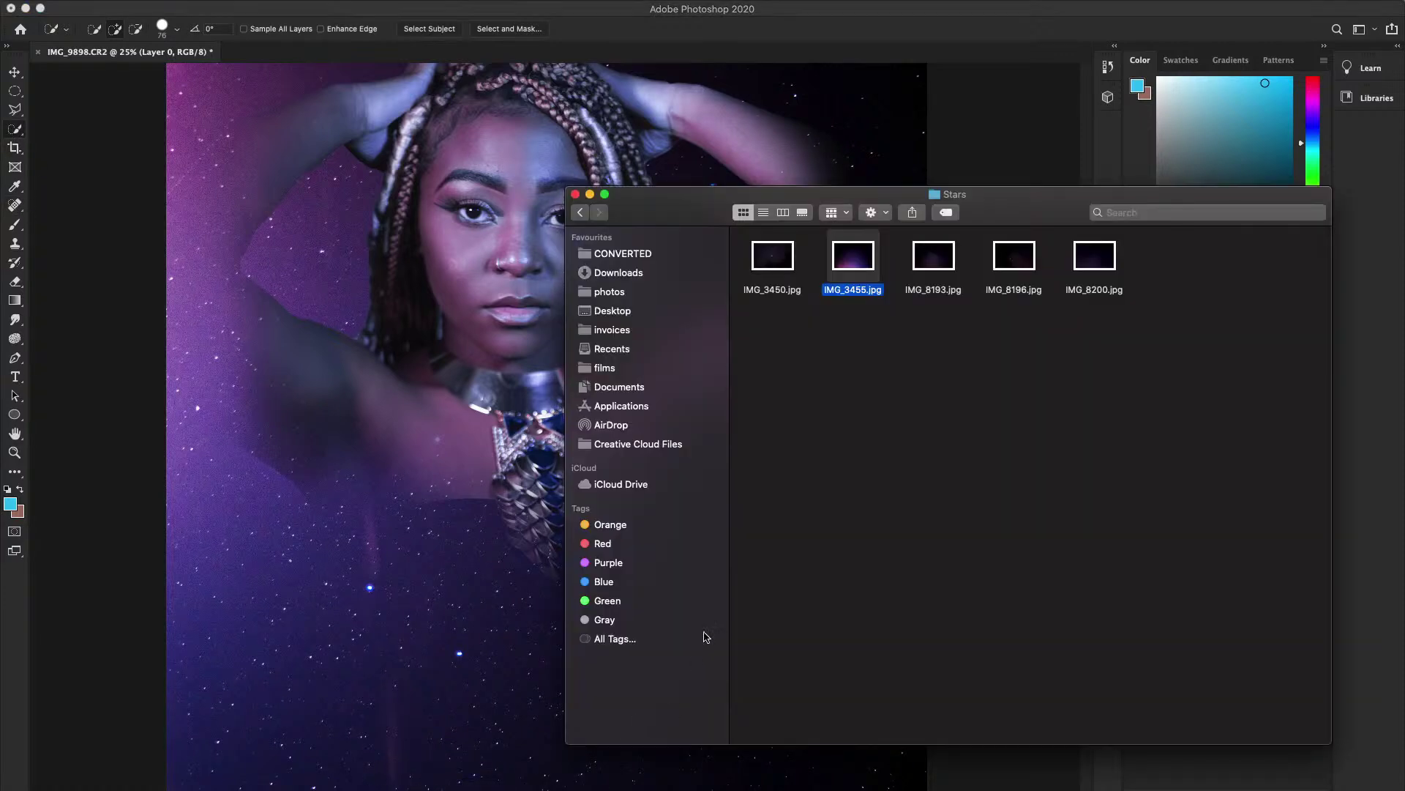
left_click(580, 212)
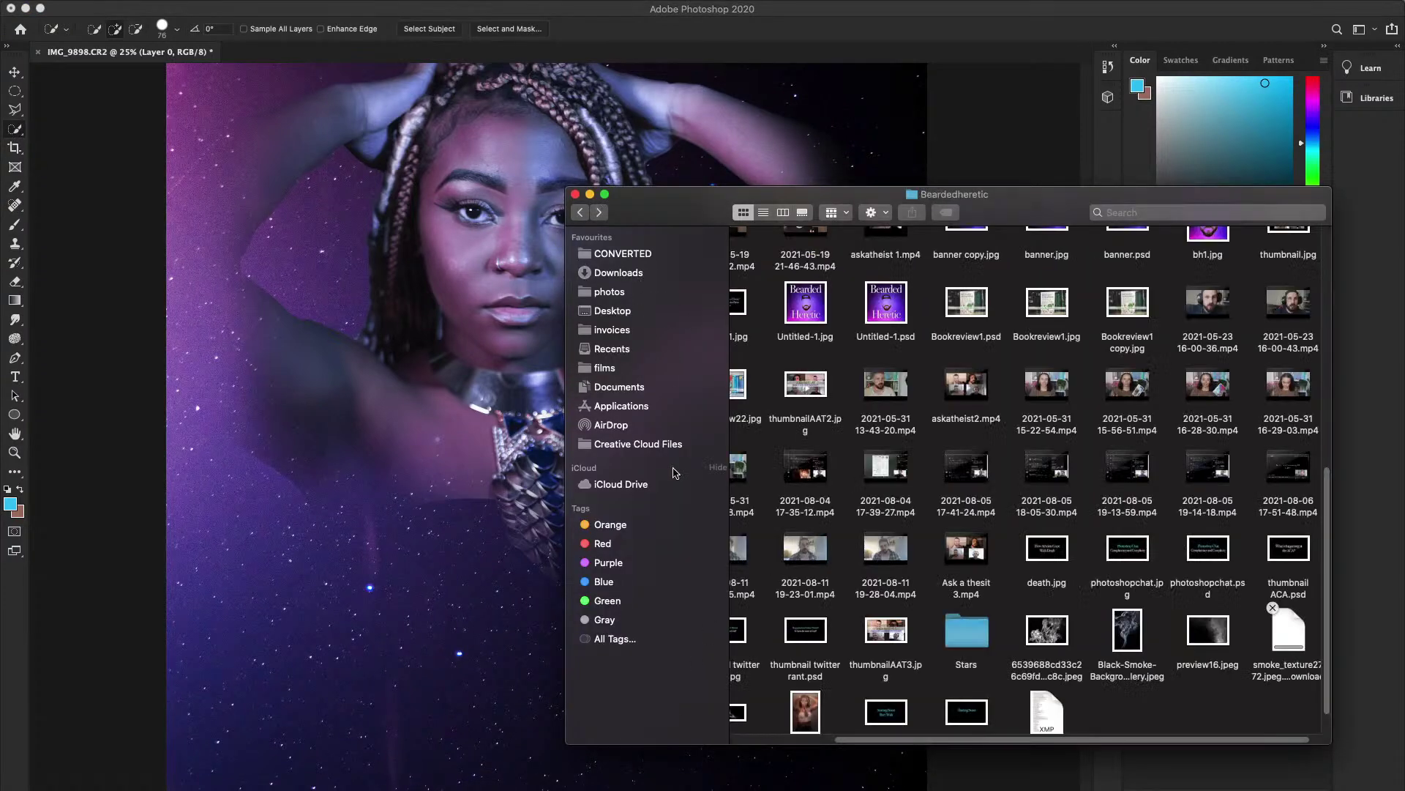
scroll(884, 523, "up", 1)
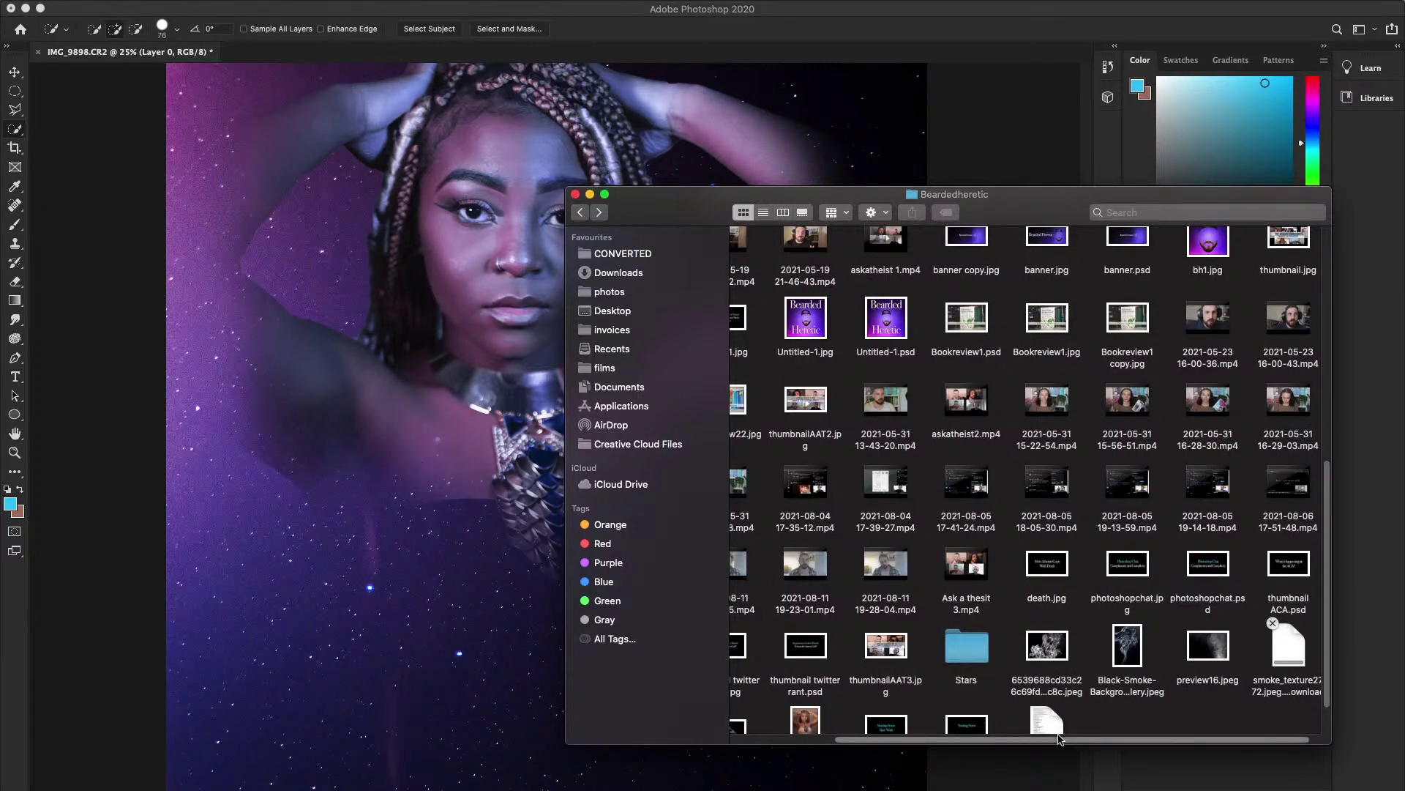
scroll(1024, 651, "left", 4)
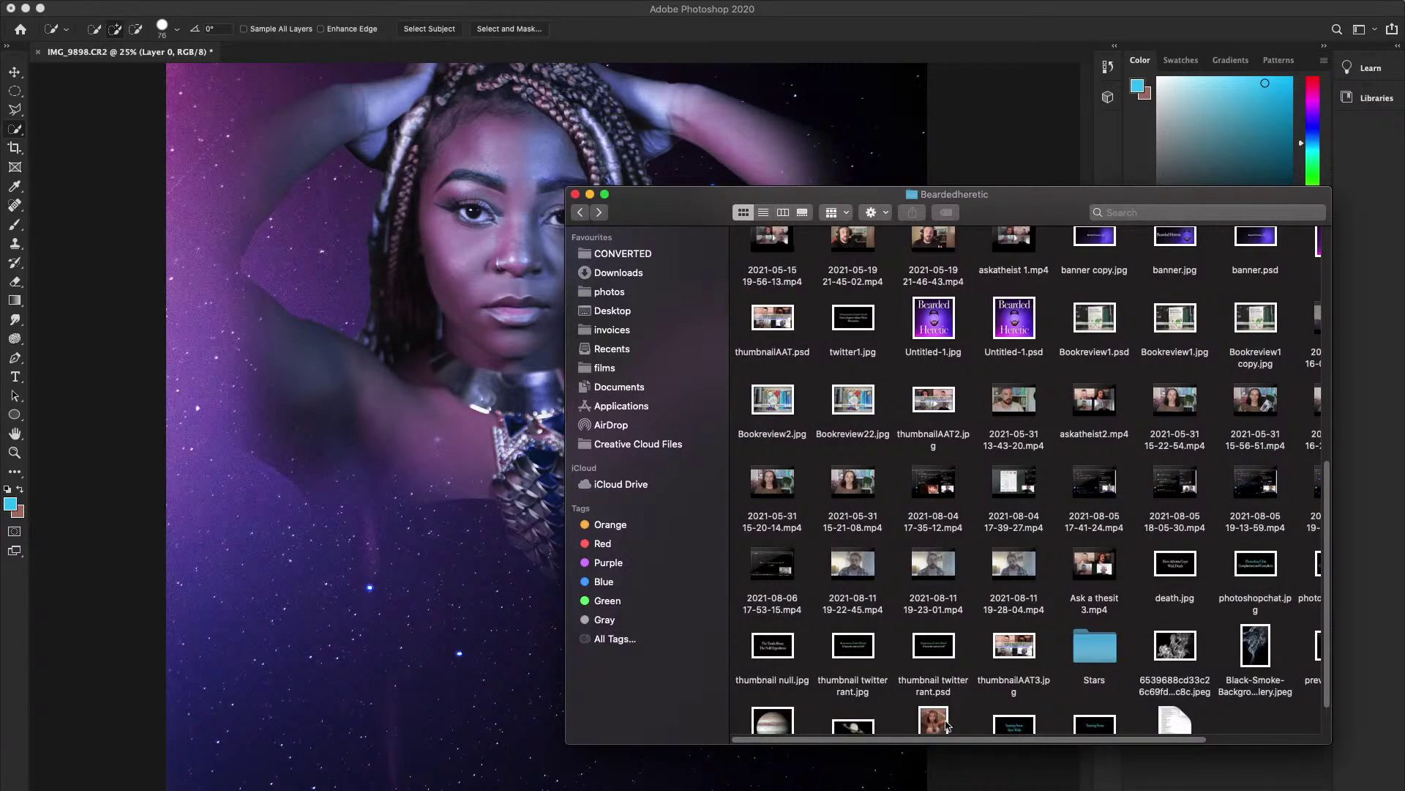
left_click_drag(768, 720, 344, 645)
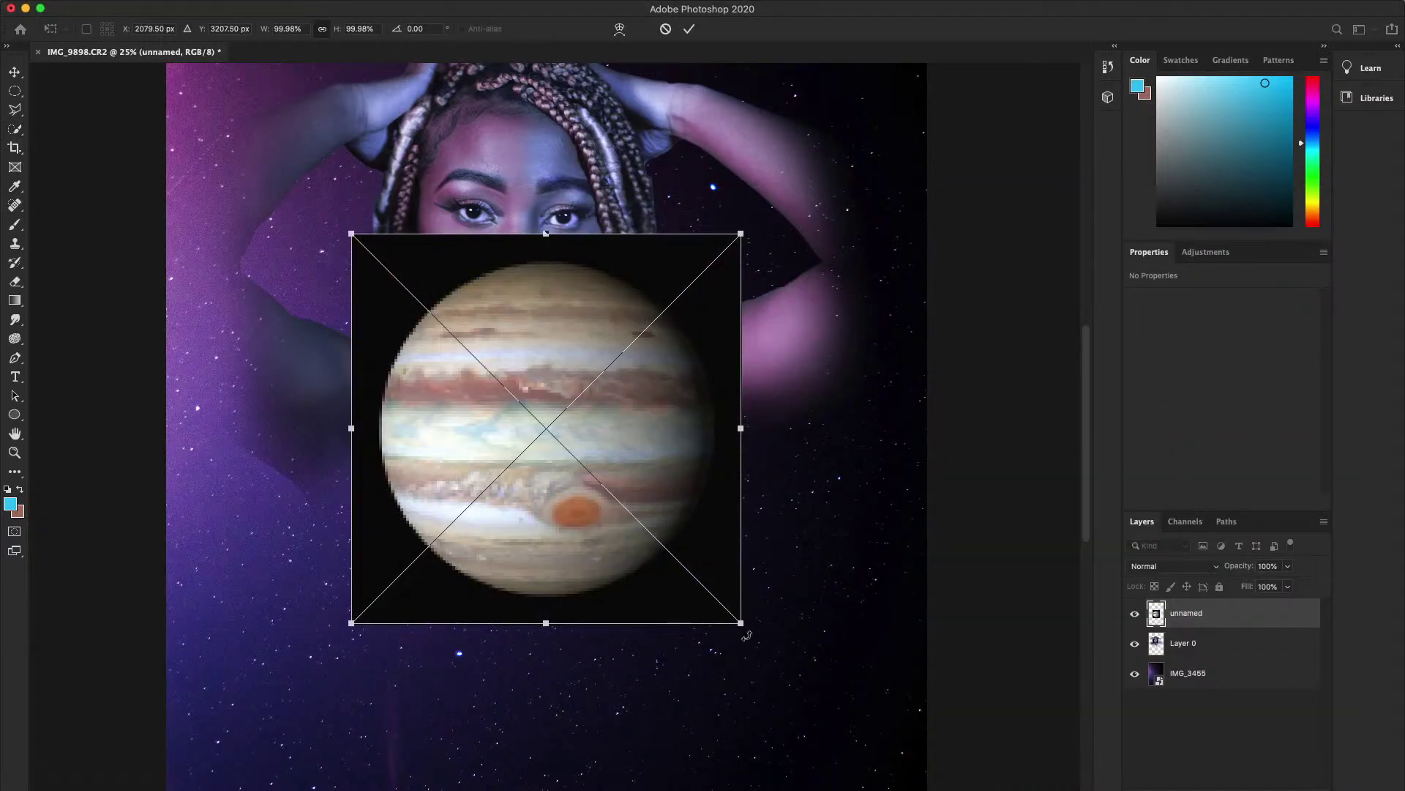
- Scale Jupiter to about 31%, rotate it about 8°, position it in the dark sky below the woman's pink-lit arm, and apply the transform
left_click_drag(747, 636, 613, 417)
left_click_drag(534, 347, 809, 583)
mouse_move(793, 458)
left_mouse_down()
mouse_move(891, 490)
mouse_move(799, 528)
mouse_move(732, 609)
mouse_move(890, 460)
left_mouse_up()
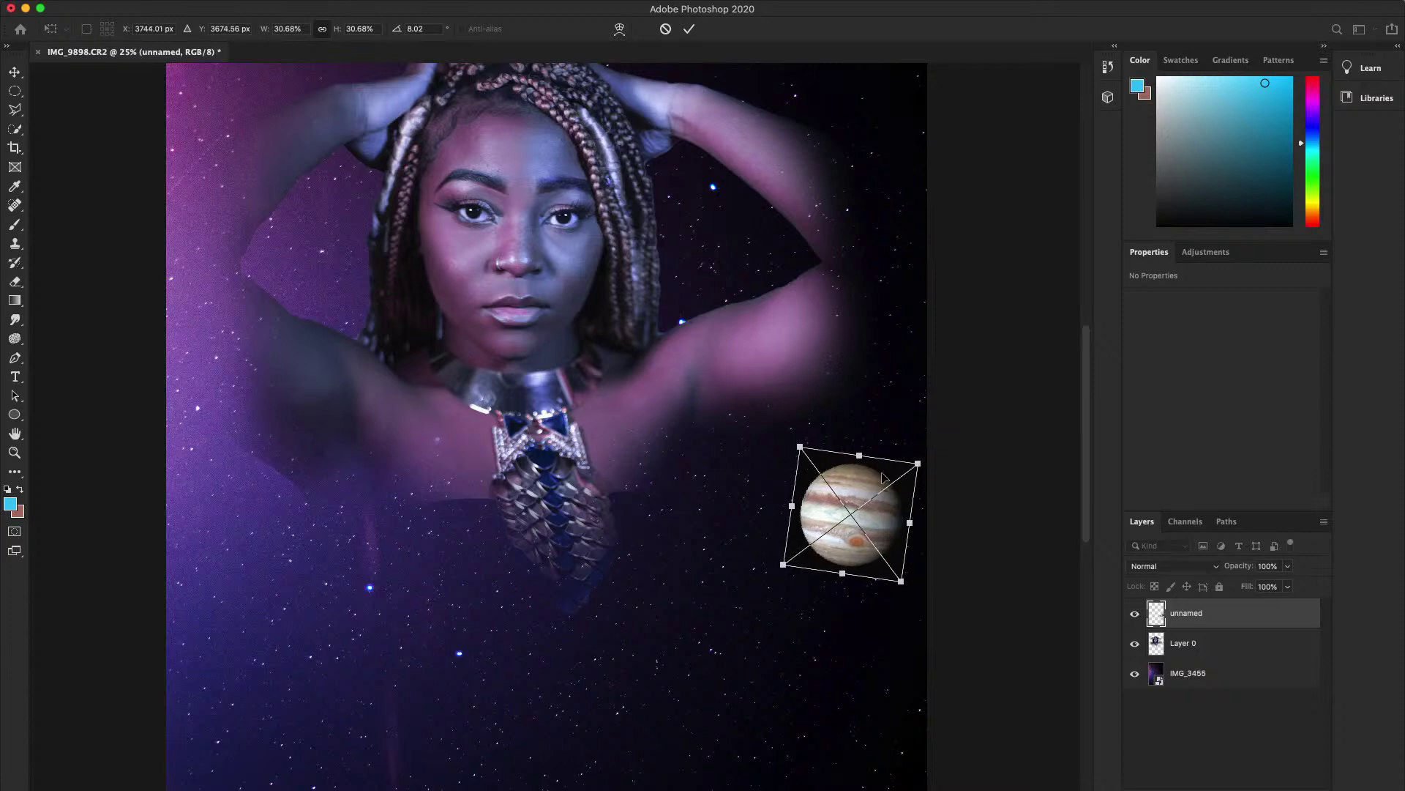
key("Return")
key("w")
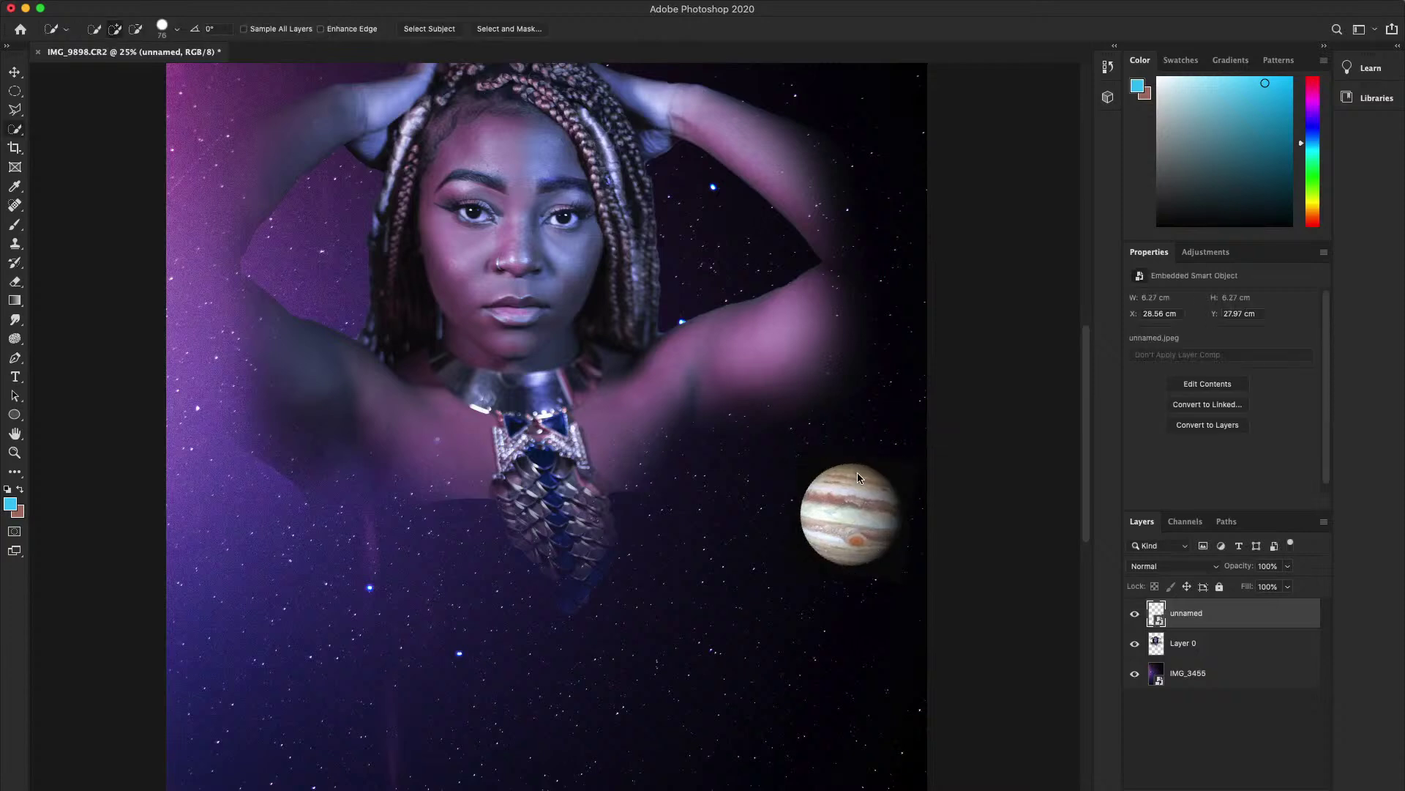
- Try to select Jupiter with the Elliptical Marquee tool using a 100 px feather
key("z")
left_click(855, 513)
left_click(855, 513)
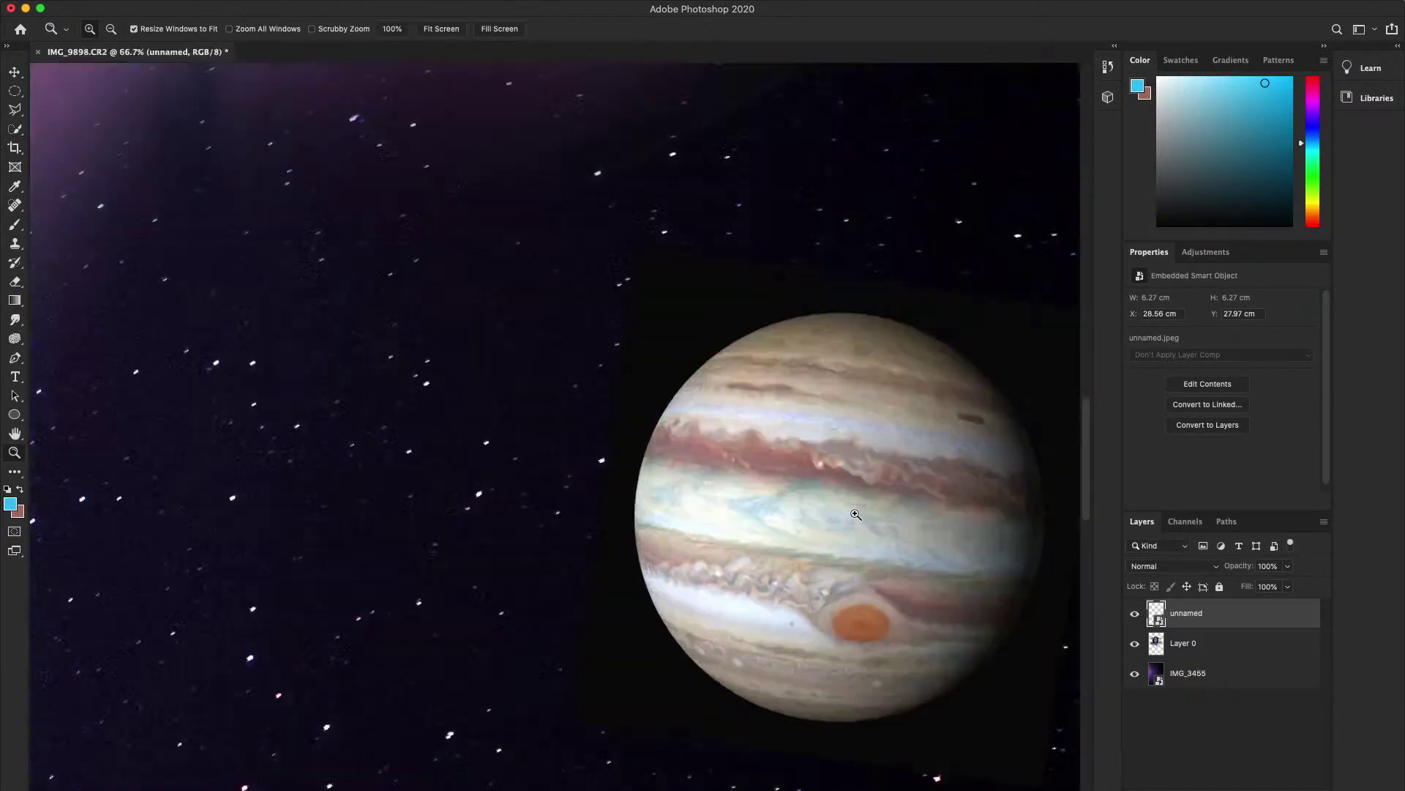
left_click(855, 513, "alt")
left_click(854, 513, "alt")
key("w")
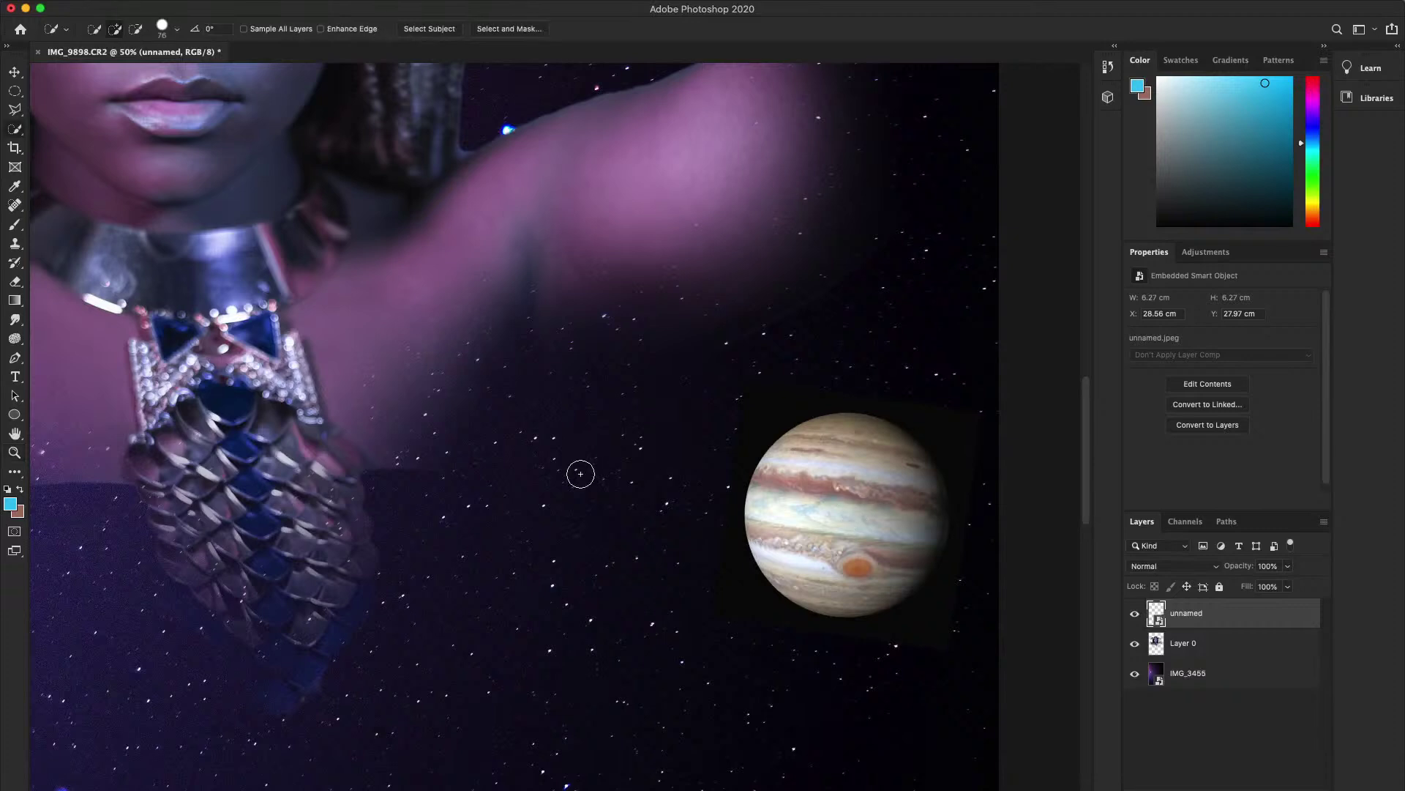
left_click(14, 93)
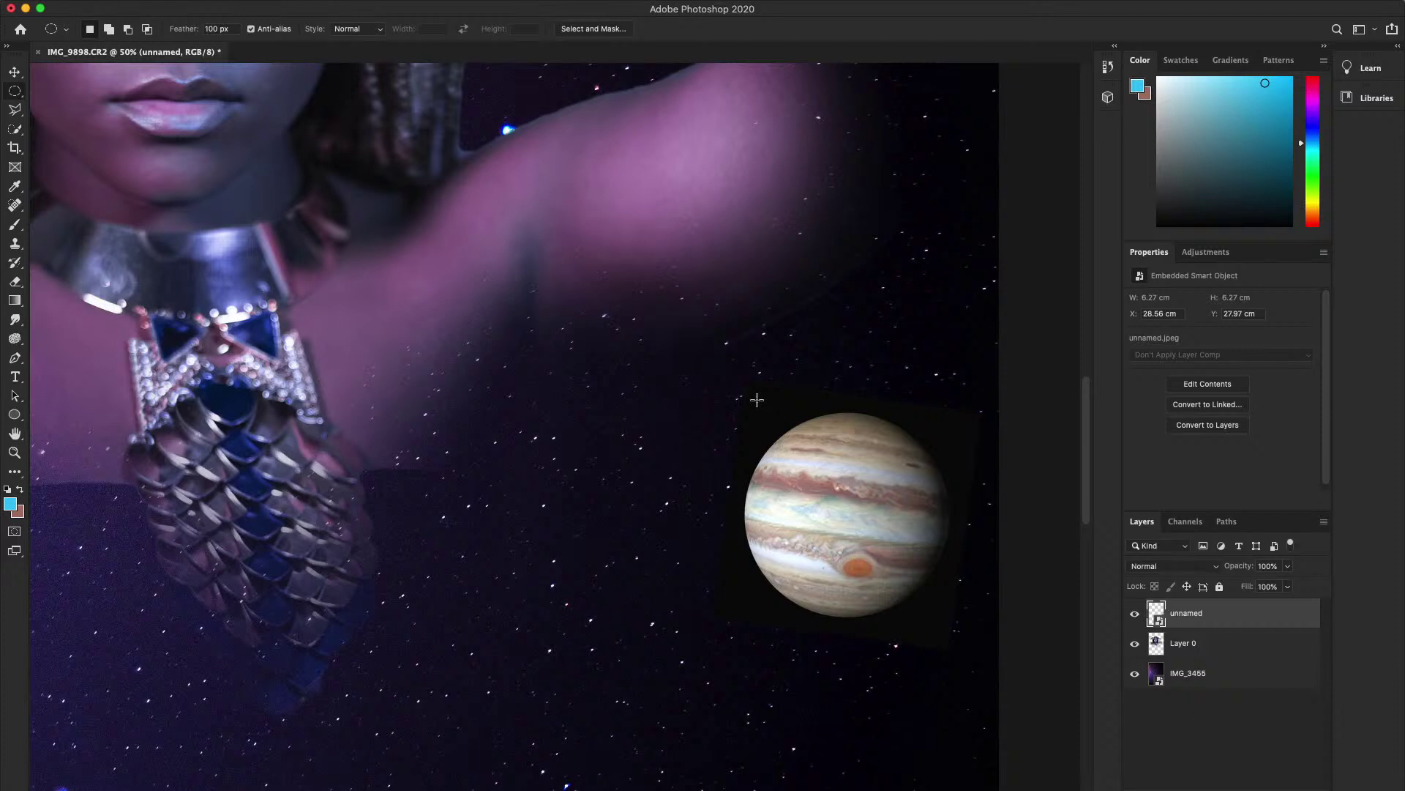
left_click_drag(759, 399, 941, 625)
left_click(942, 620)
- Try to select Jupiter with the Quick Selection tool, and clear the attempted selections
left_click(15, 129)
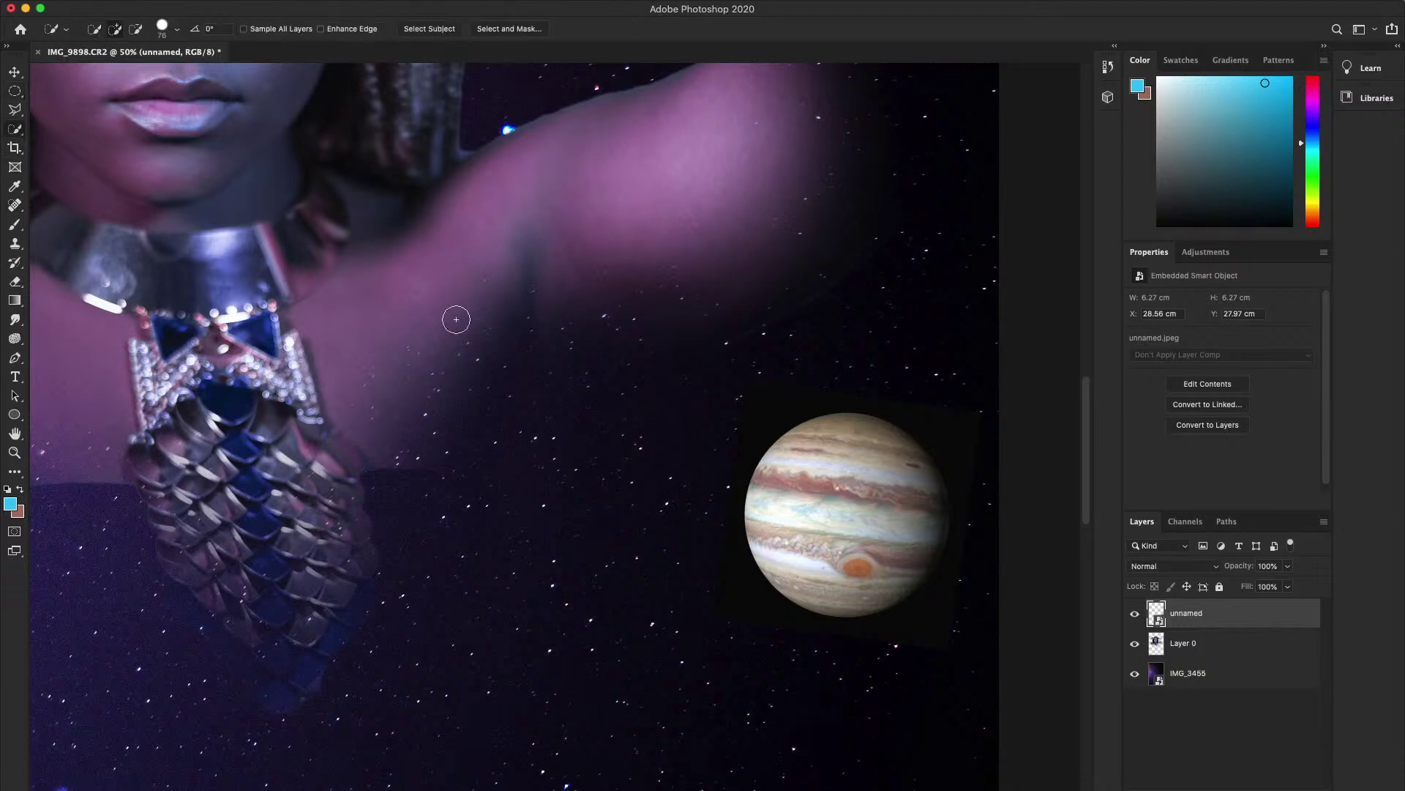
mouse_move(787, 447)
left_mouse_down()
mouse_move(781, 510)
mouse_move(820, 557)
mouse_move(863, 543)
mouse_move(833, 519)
mouse_move(854, 458)
mouse_move(798, 463)
mouse_move(782, 508)
mouse_move(794, 525)
mouse_move(765, 485)
mouse_move(777, 467)
left_mouse_up()
key("super+d")
left_click_drag(816, 564, 833, 564)
key("super+d")
- Return to the Elliptical Marquee tool, discard a trial selection around Jupiter, and set the feather to 50 px
key("m")
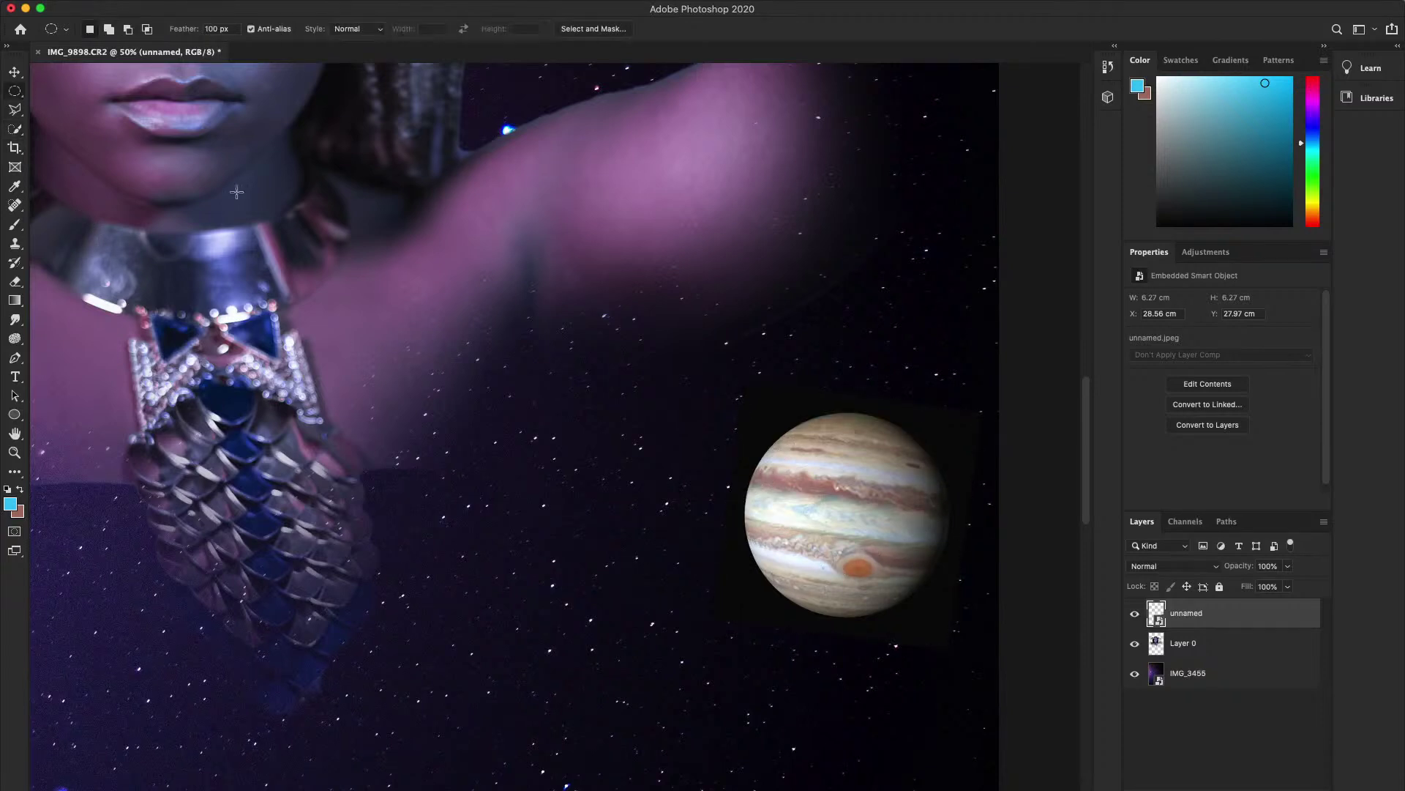
left_click_drag(741, 401, 946, 613)
left_click(475, 136)
left_click(208, 28)
key("BackSpace")
- Try several elliptical selections around Jupiter with the 50 px feather, cancelling the Save As dialog and discarding each ill-fitting ellipse
left_click_drag(763, 410, 943, 616)
left_click(904, 590)
left_click_drag(761, 401, 947, 616)
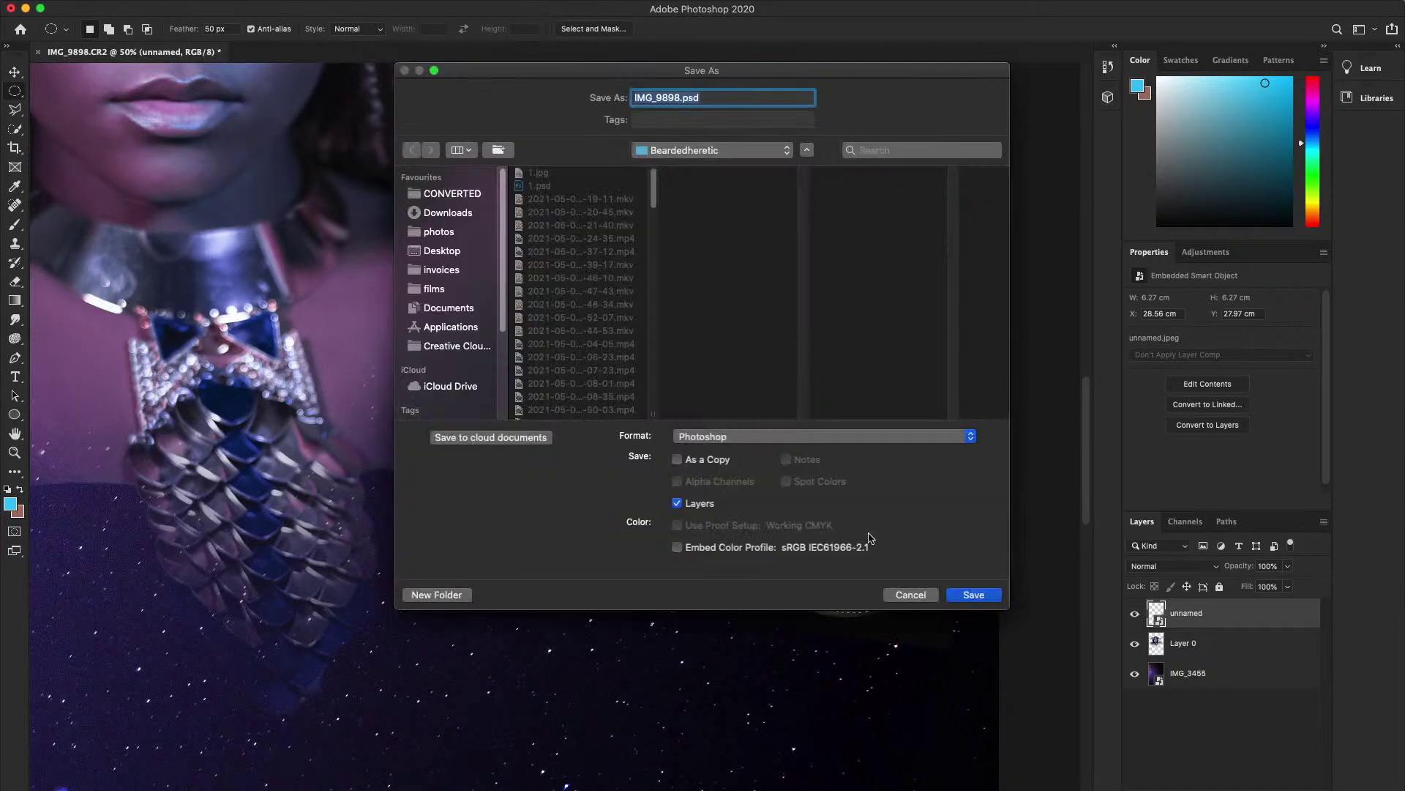
left_click(912, 599)
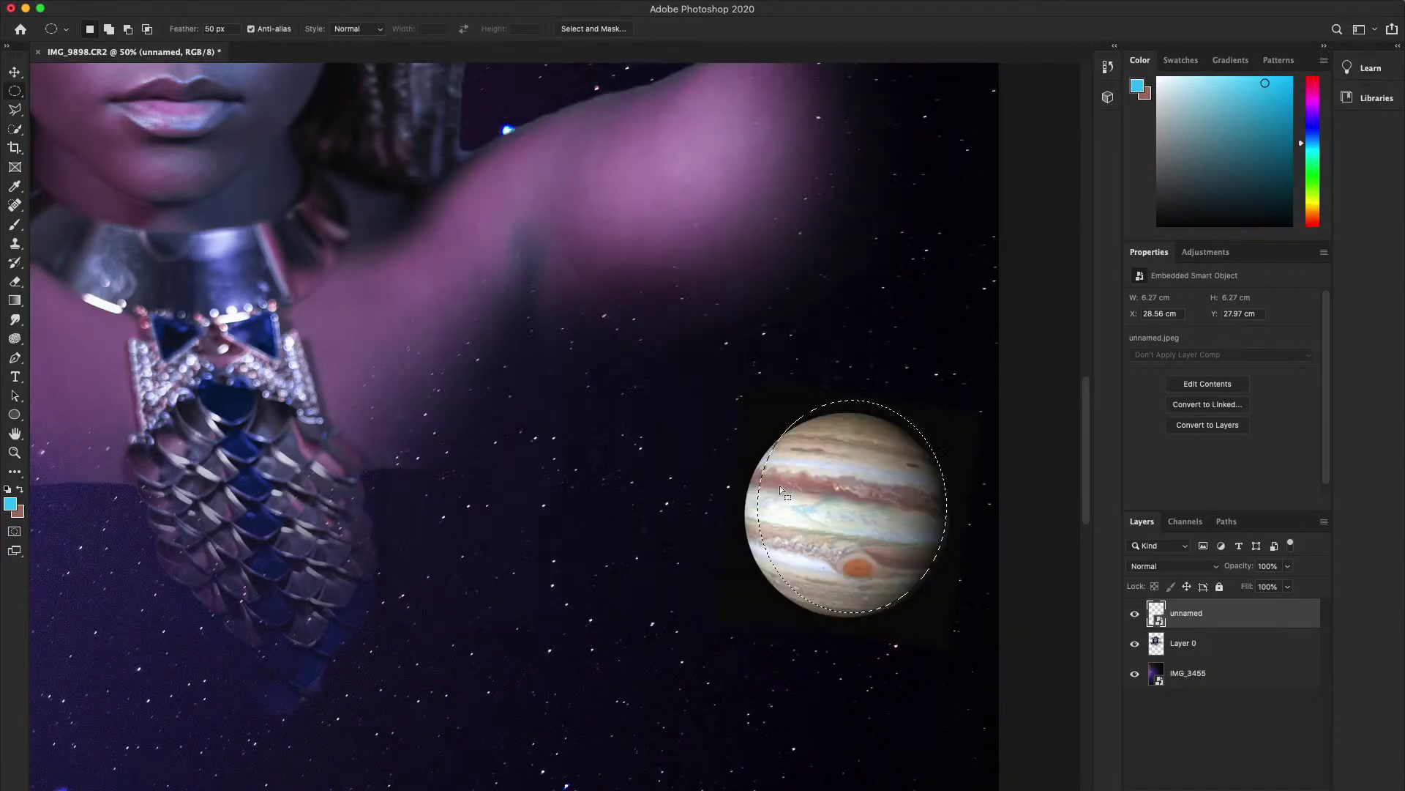
left_click(769, 434)
left_click_drag(743, 398, 955, 616)
left_click(781, 430)
left_click_drag(746, 402, 949, 619)
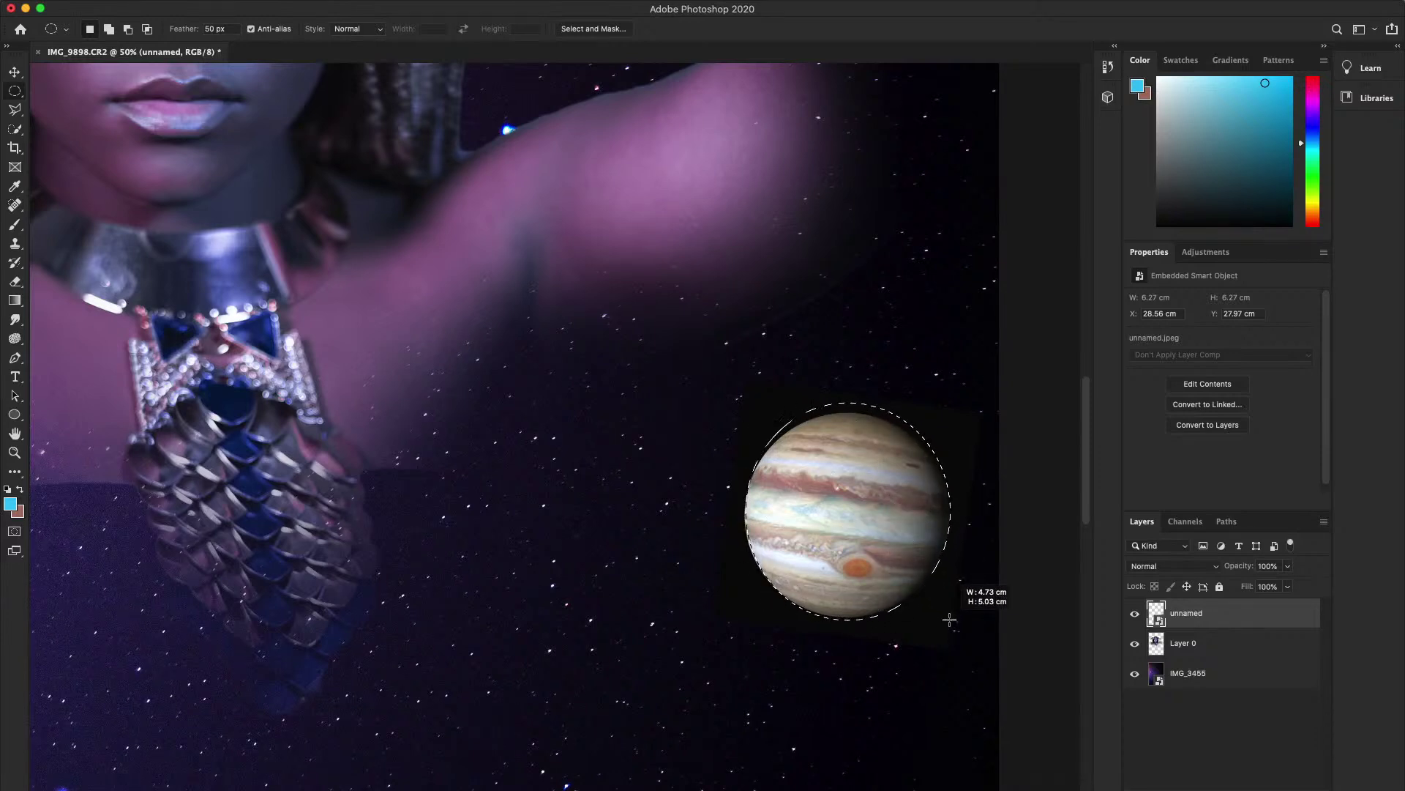
left_click_drag(950, 619, 949, 620)
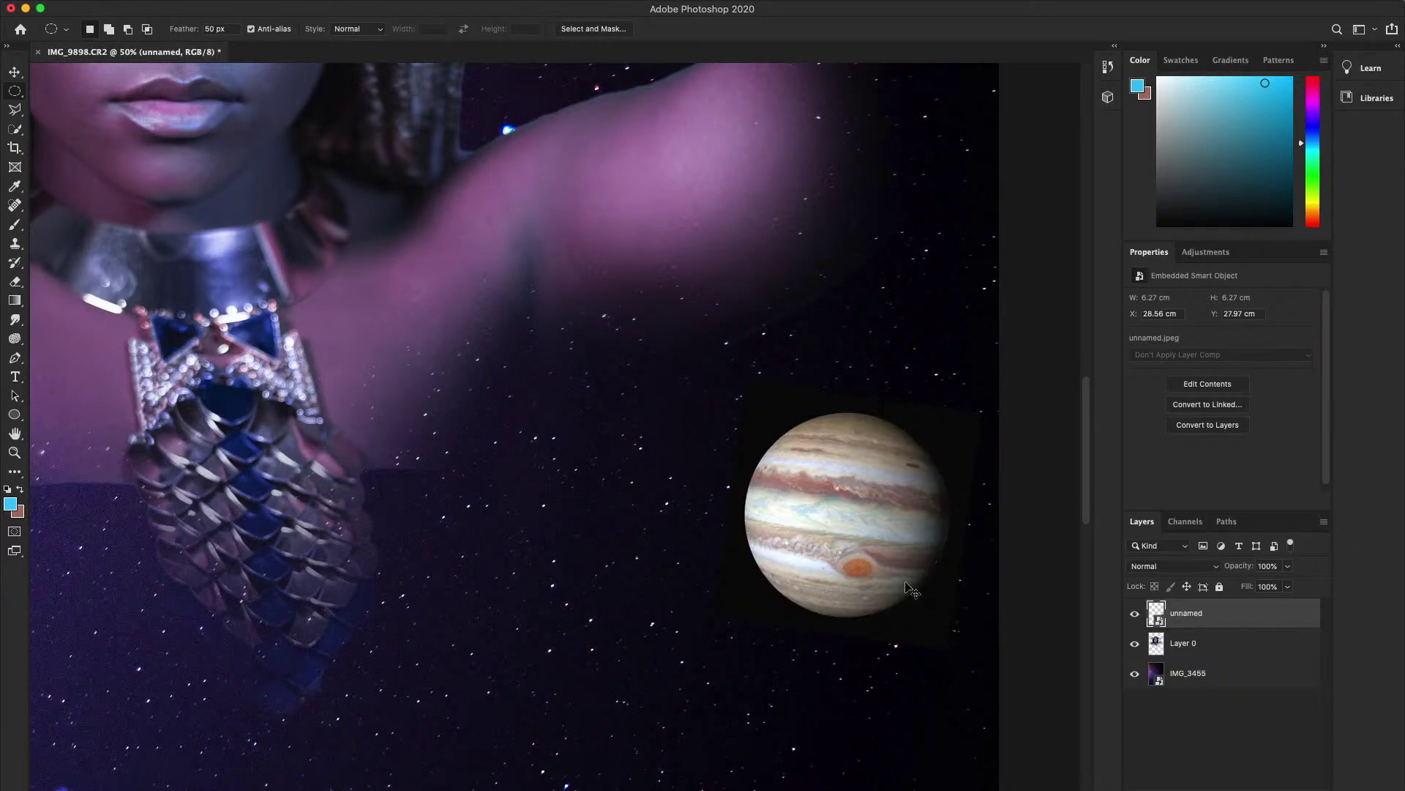
left_click(730, 393)
left_click_drag(740, 396, 951, 614)
left_click(798, 484)
- Draw an elliptical selection just outside Jupiter's edge, invert it, and try to delete the black surround
left_click_drag(746, 413, 957, 621)
key("shift+super+i")
key("BackSpace")
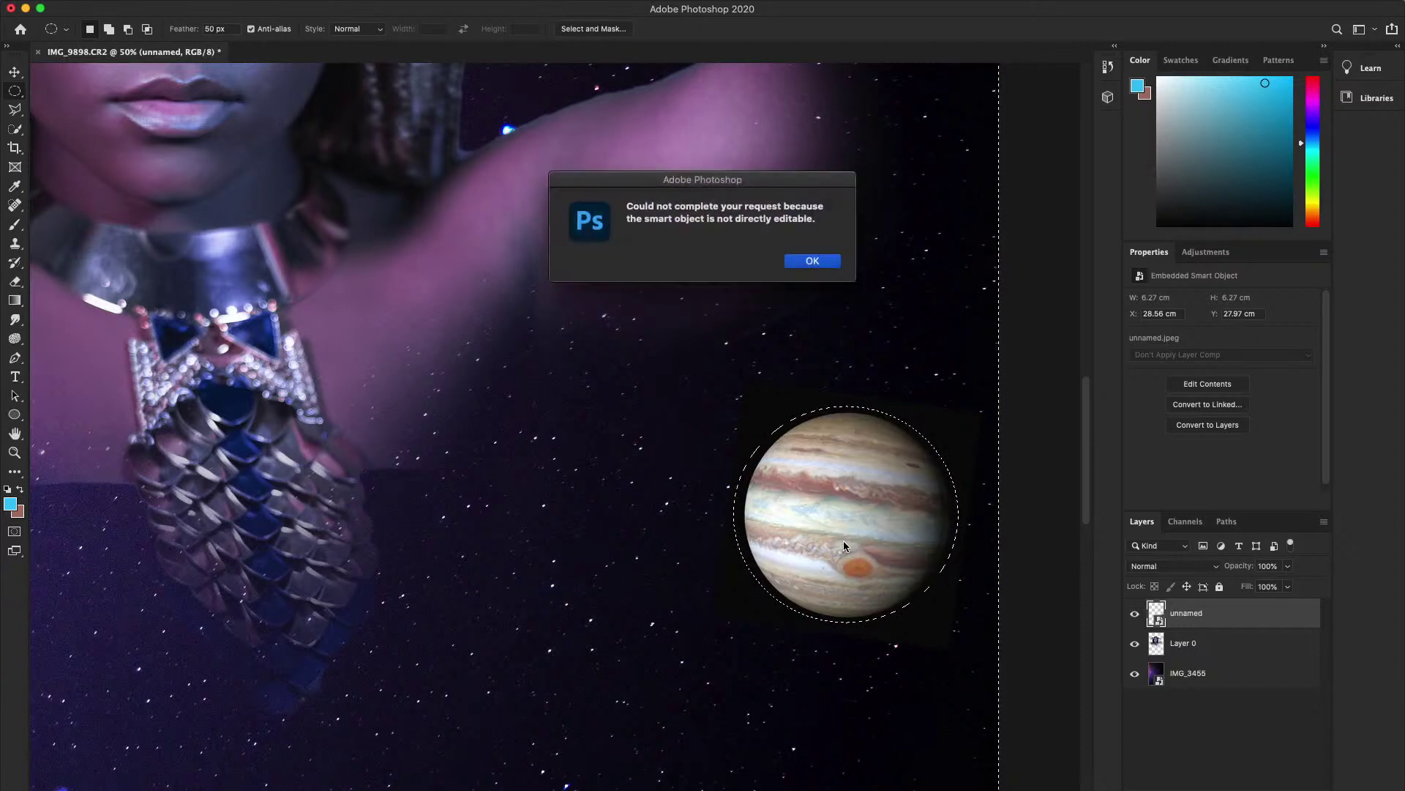
left_click(814, 262)
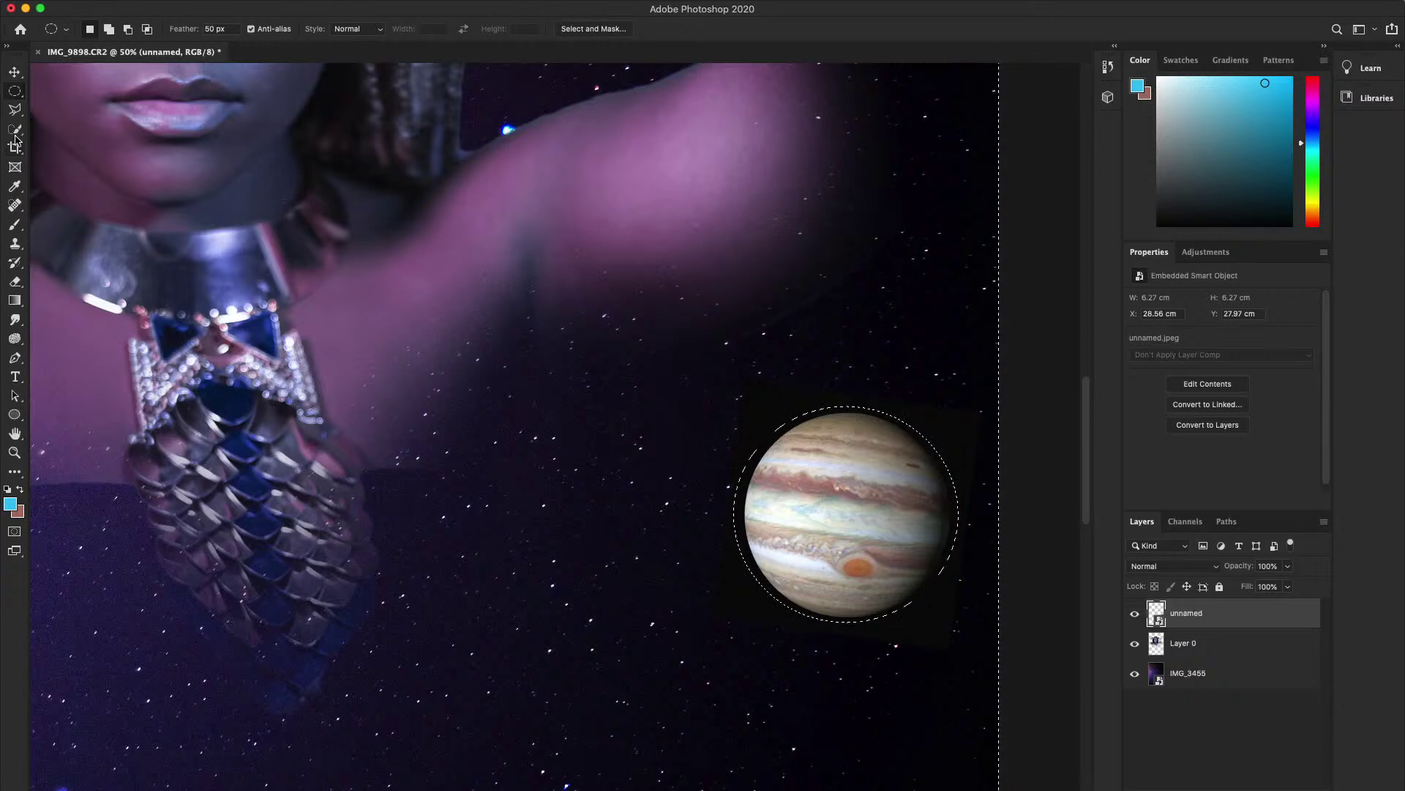
- Rasterize the unnamed smart object, delete the black area around Jupiter, and deselect
key("b")
left_click(875, 497)
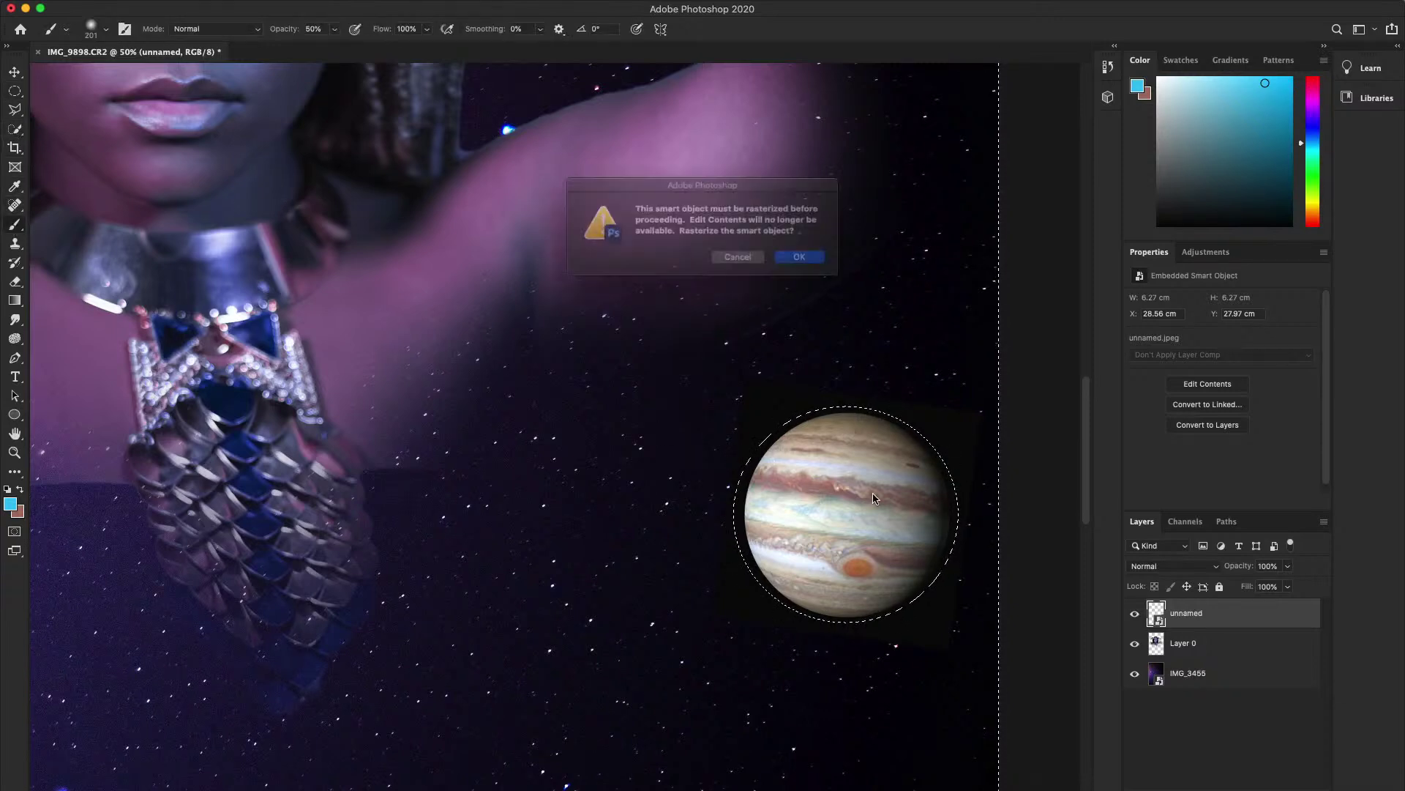
left_click(817, 257)
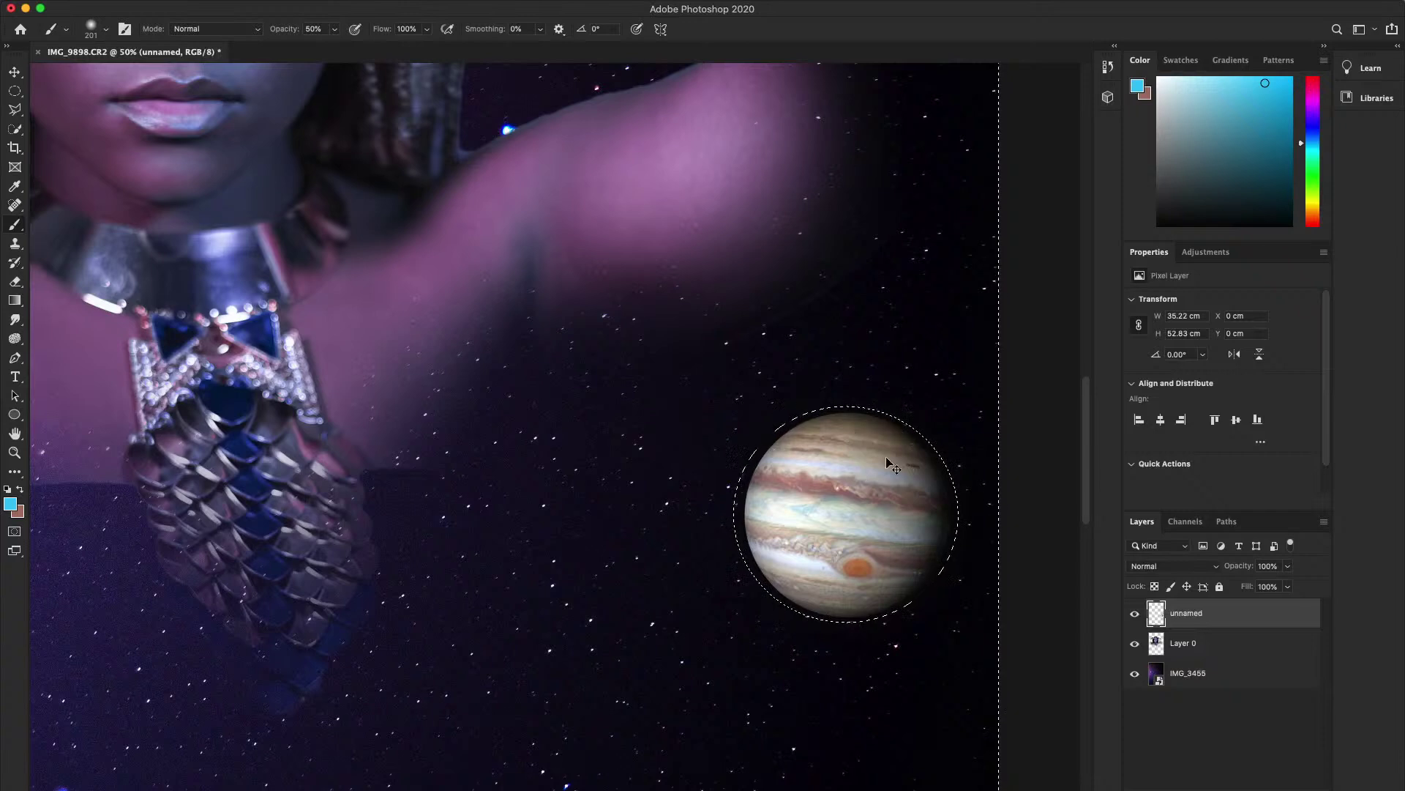
key("ctrl+d")
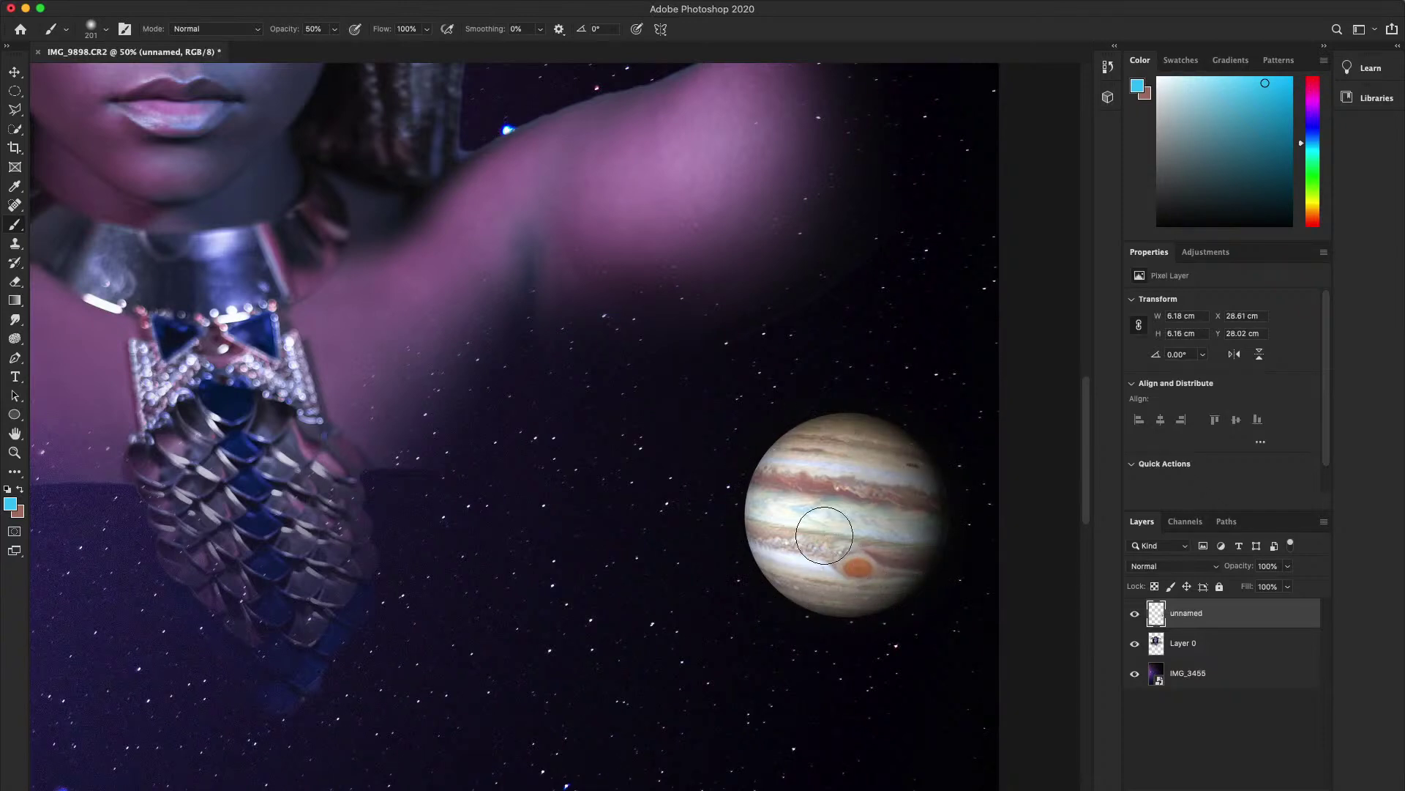
- Adjust the brightness of the Jupiter layer with Brightness/Contrast
scroll(824, 535, "down", 4)
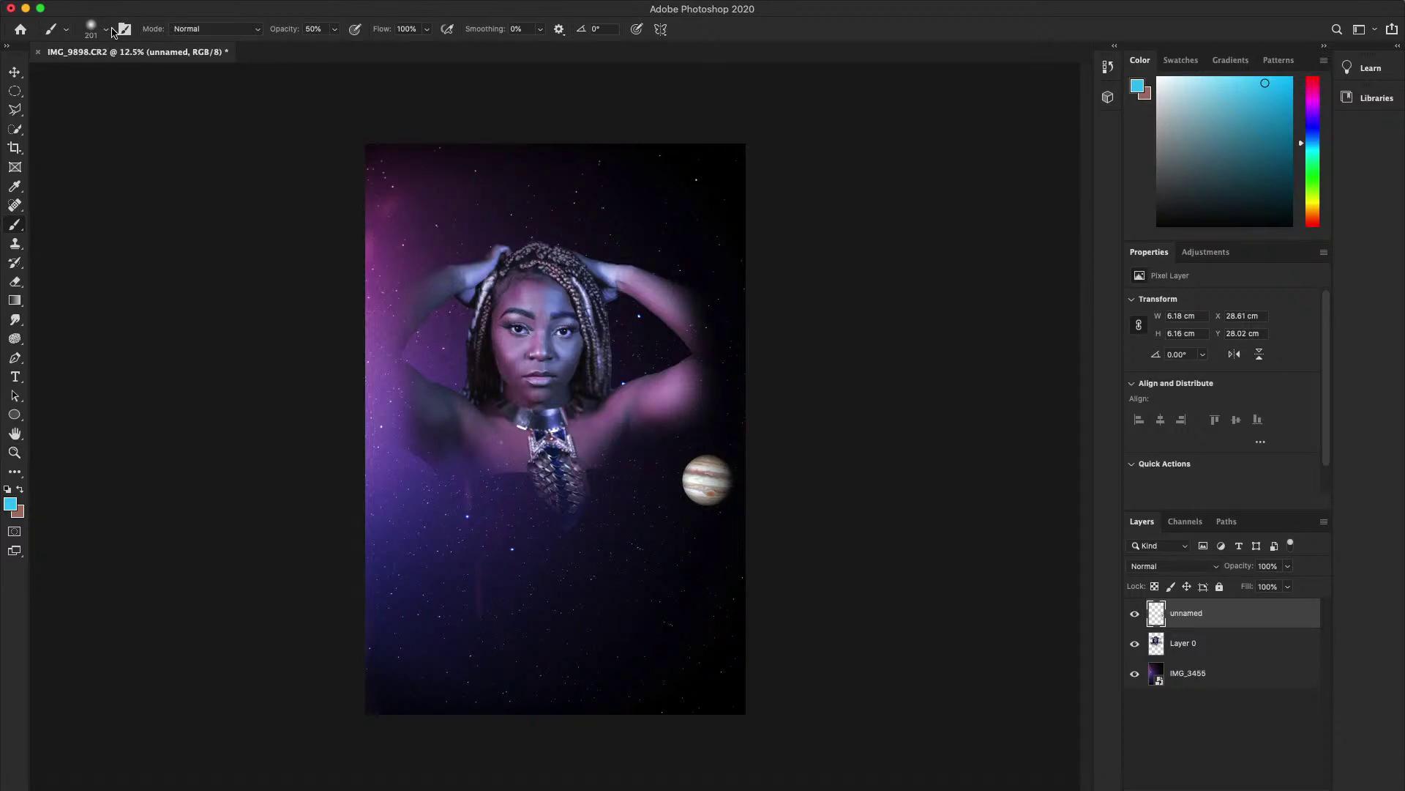
left_click(1244, 617)
left_click(190, 0)
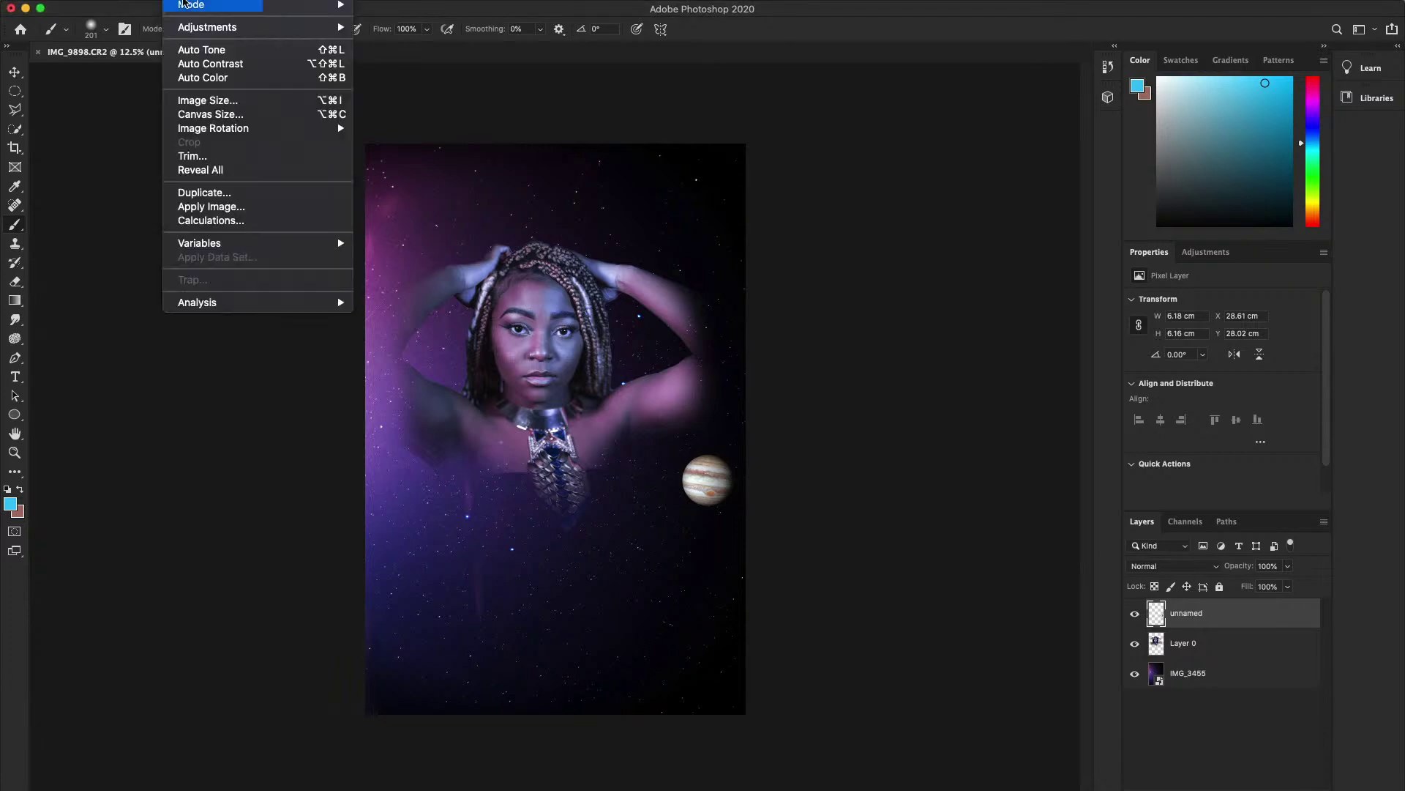
mouse_move(219, 27)
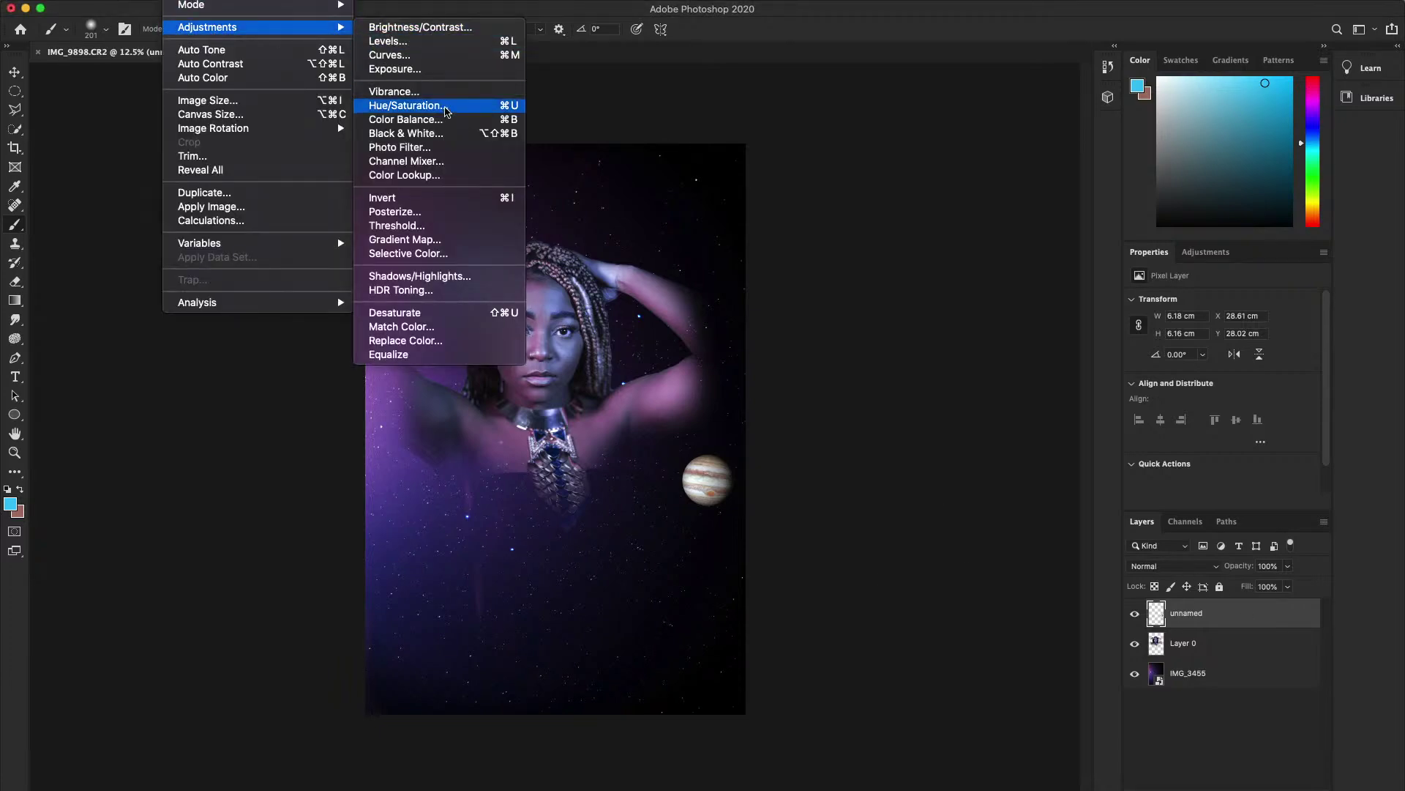
left_click(436, 29)
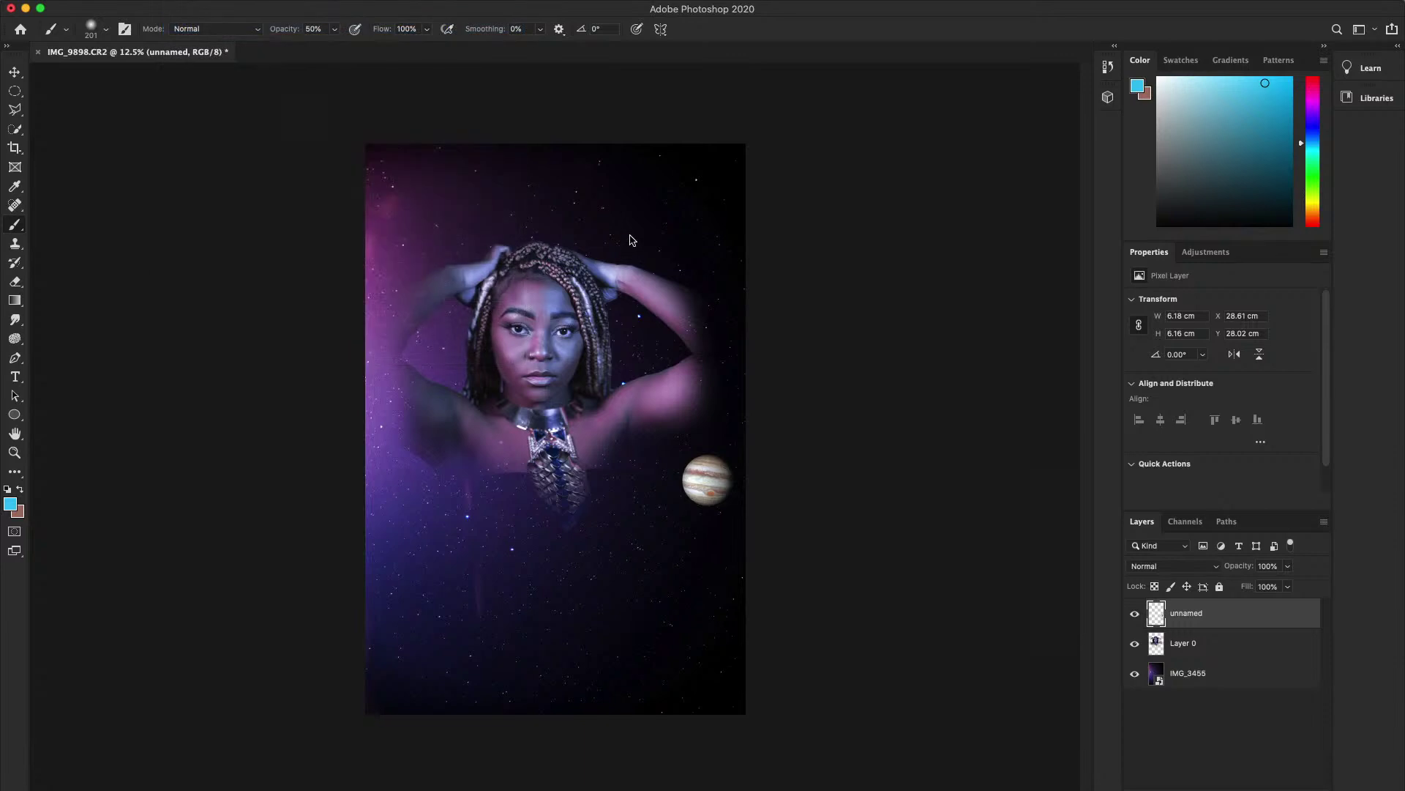
mouse_move(1061, 257)
left_mouse_down()
mouse_move(1044, 260)
mouse_move(1080, 292)
mouse_move(1045, 255)
mouse_move(1061, 257)
left_mouse_up()
left_click(1178, 243)
- Soften the lower chest and upper arm edges on Layer 0 with the soft 1040 px Eraser
key("b")
left_click(10, 281)
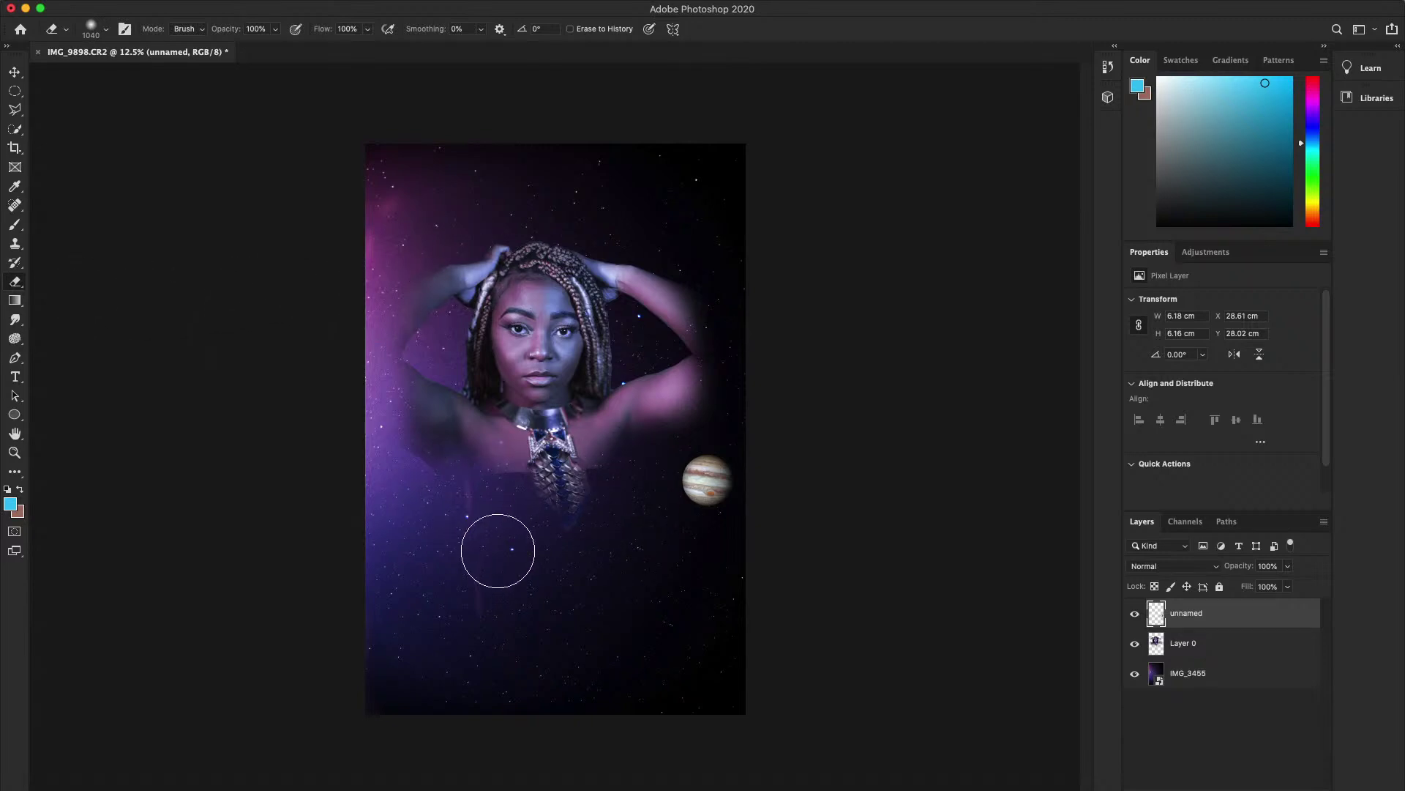
left_click(1200, 650)
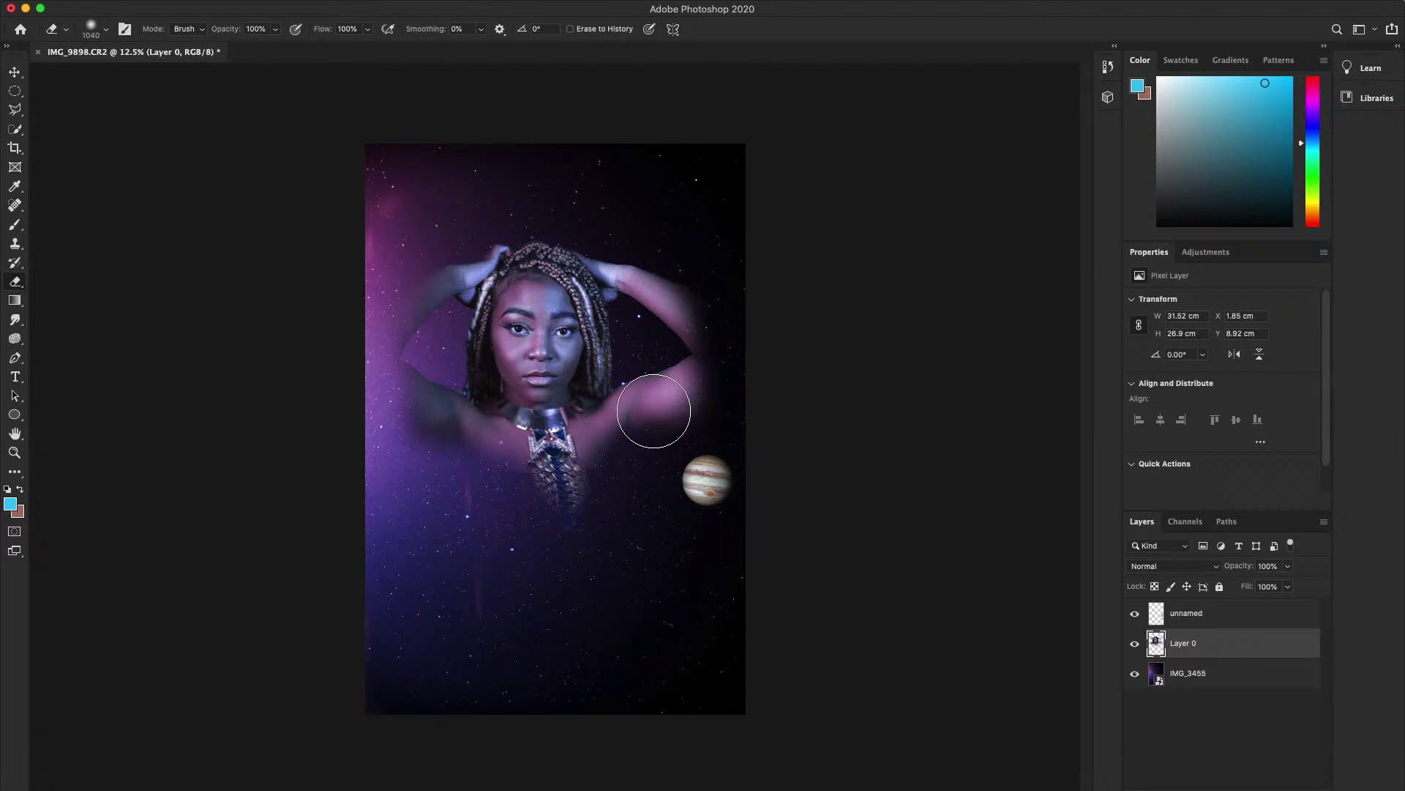
mouse_move(654, 411)
left_mouse_down()
mouse_move(731, 408)
mouse_move(717, 393)
left_mouse_up()
- Reduce the Eraser to 70 px and clean up Layer 0's edges along the braids and the inside of the pink-lit arm
key("z")
left_click(622, 315)
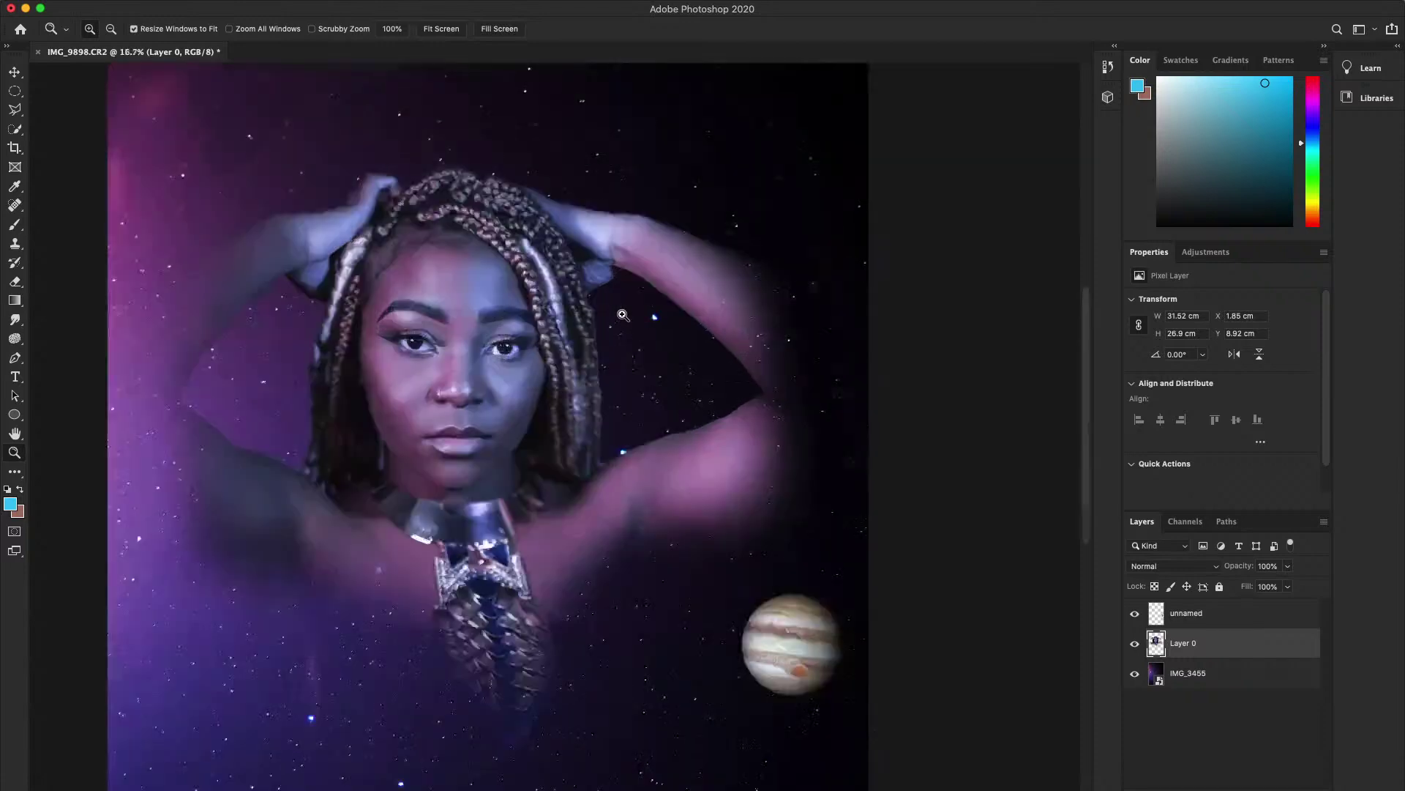
key("e")
left_click(105, 29)
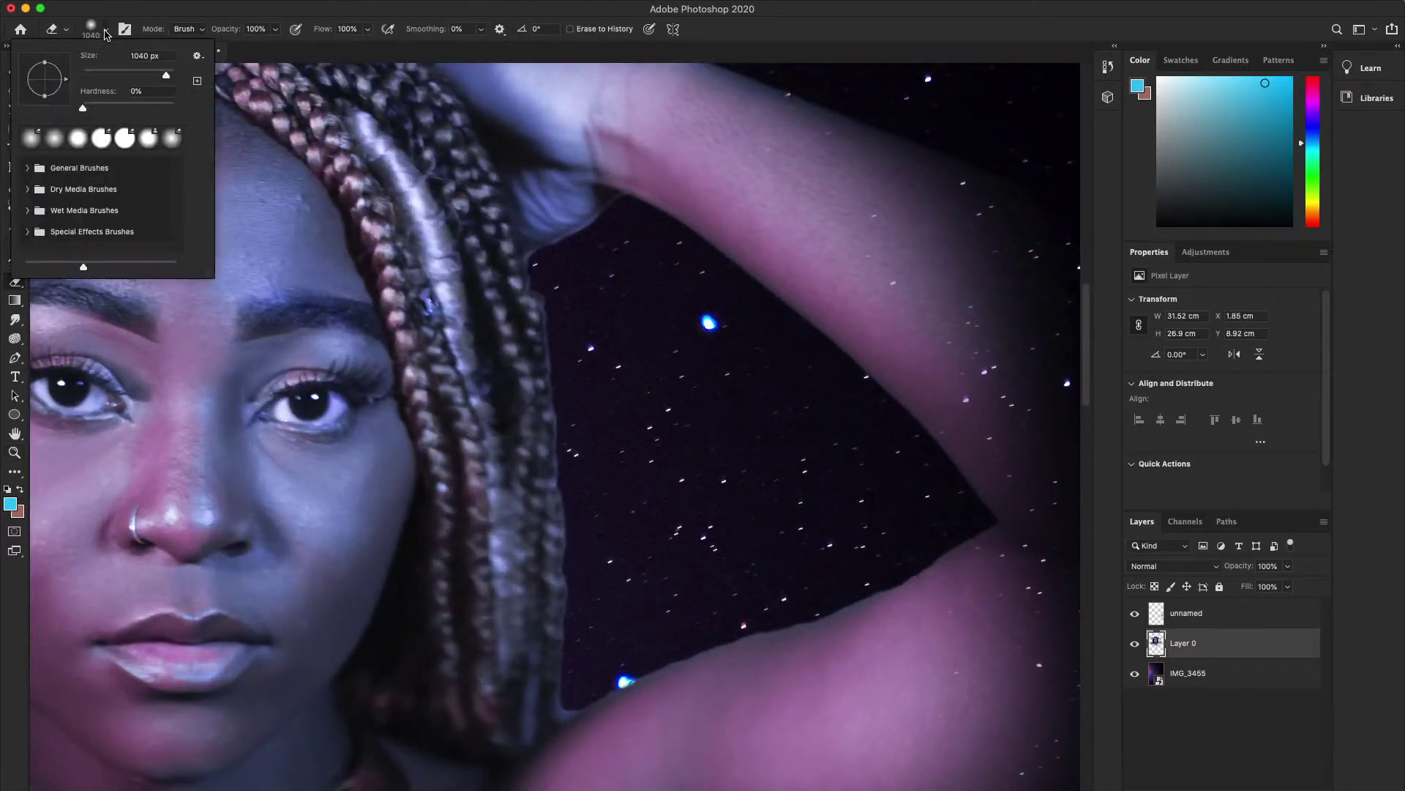
left_click(114, 76)
key("Return")
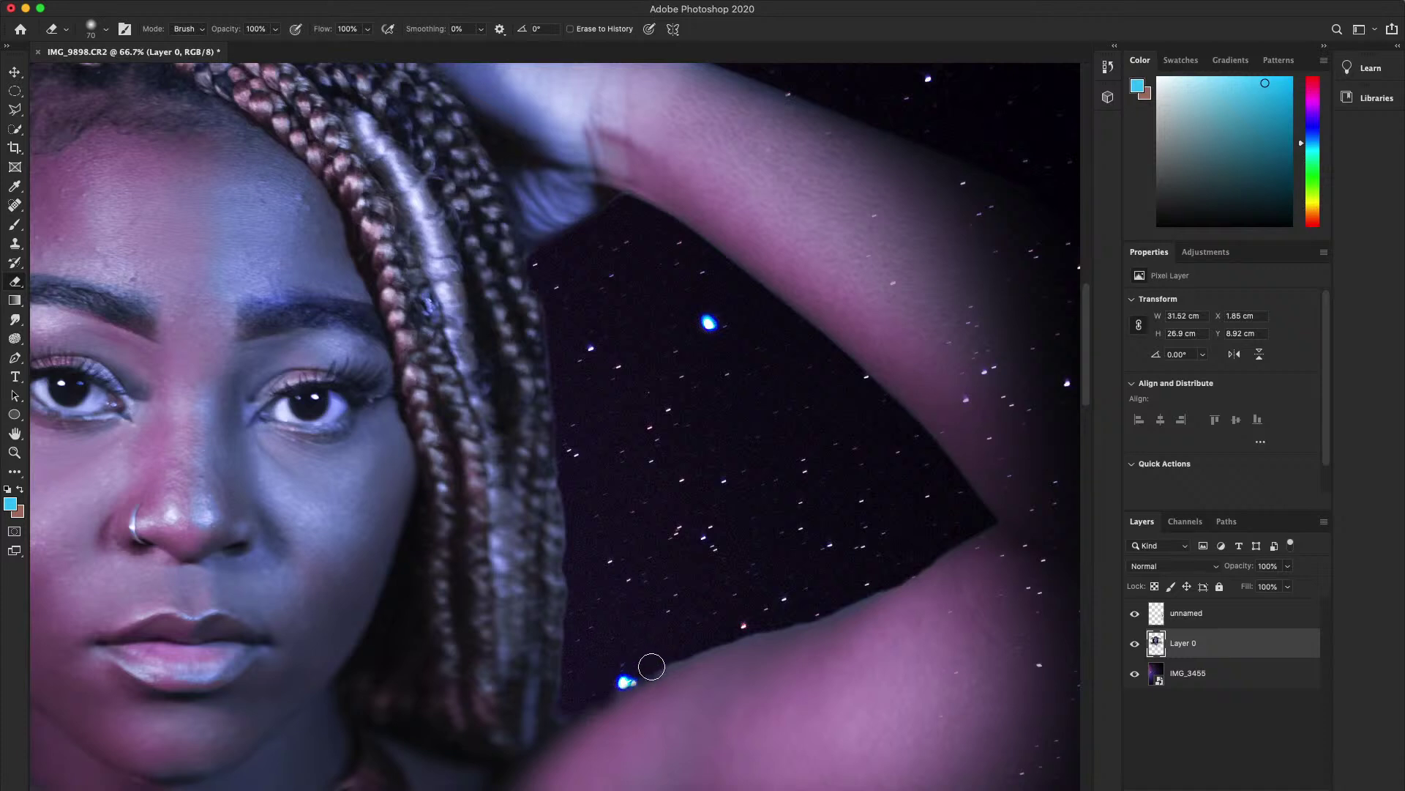
- Examine the cleaned-up cutout edges and Jupiter within the whole composite
key("z")
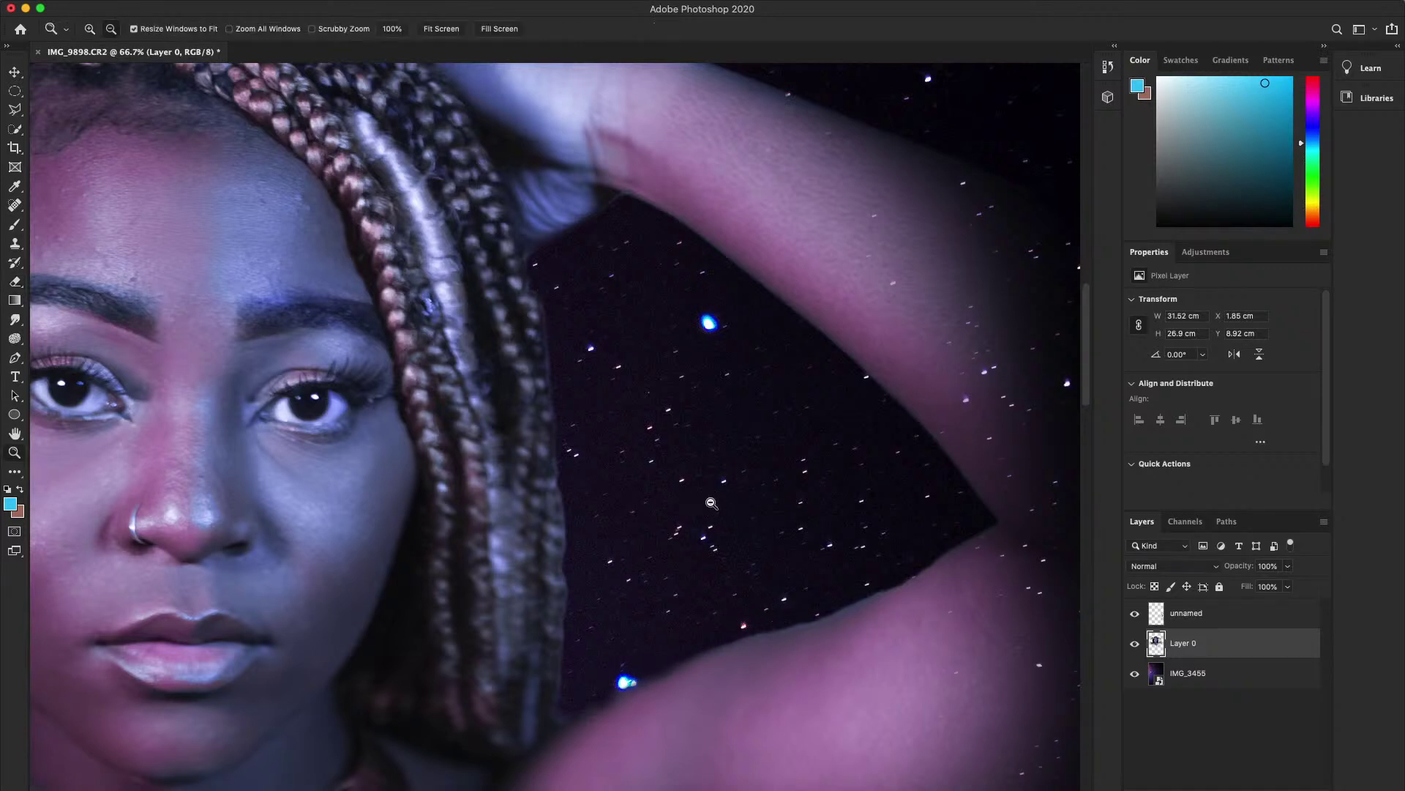
left_click(711, 503, "alt")
left_click(711, 503, "alt")
left_click(711, 503, "alt")
left_click(710, 503, "alt")
key("e")
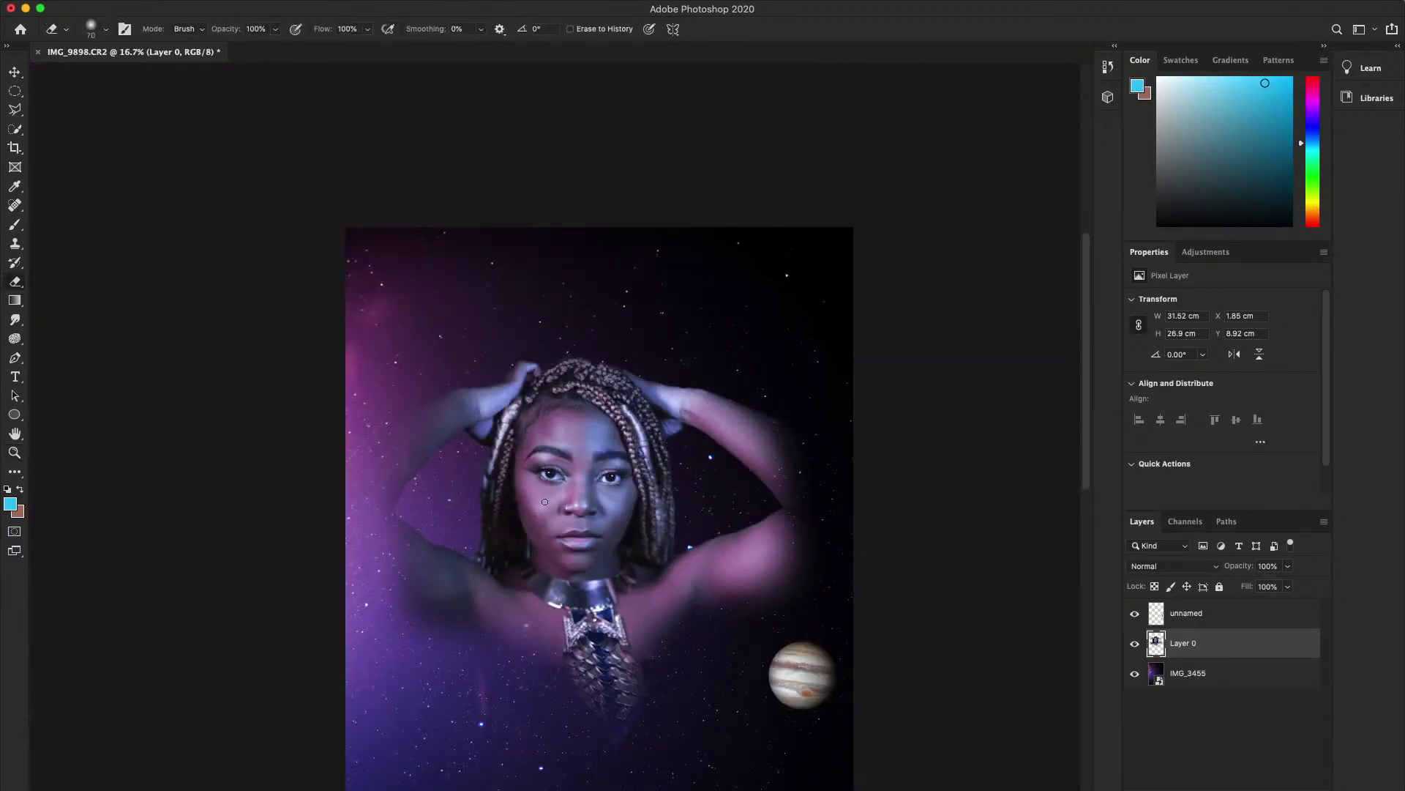
key("z")
left_click(455, 371, "alt")
key("e")
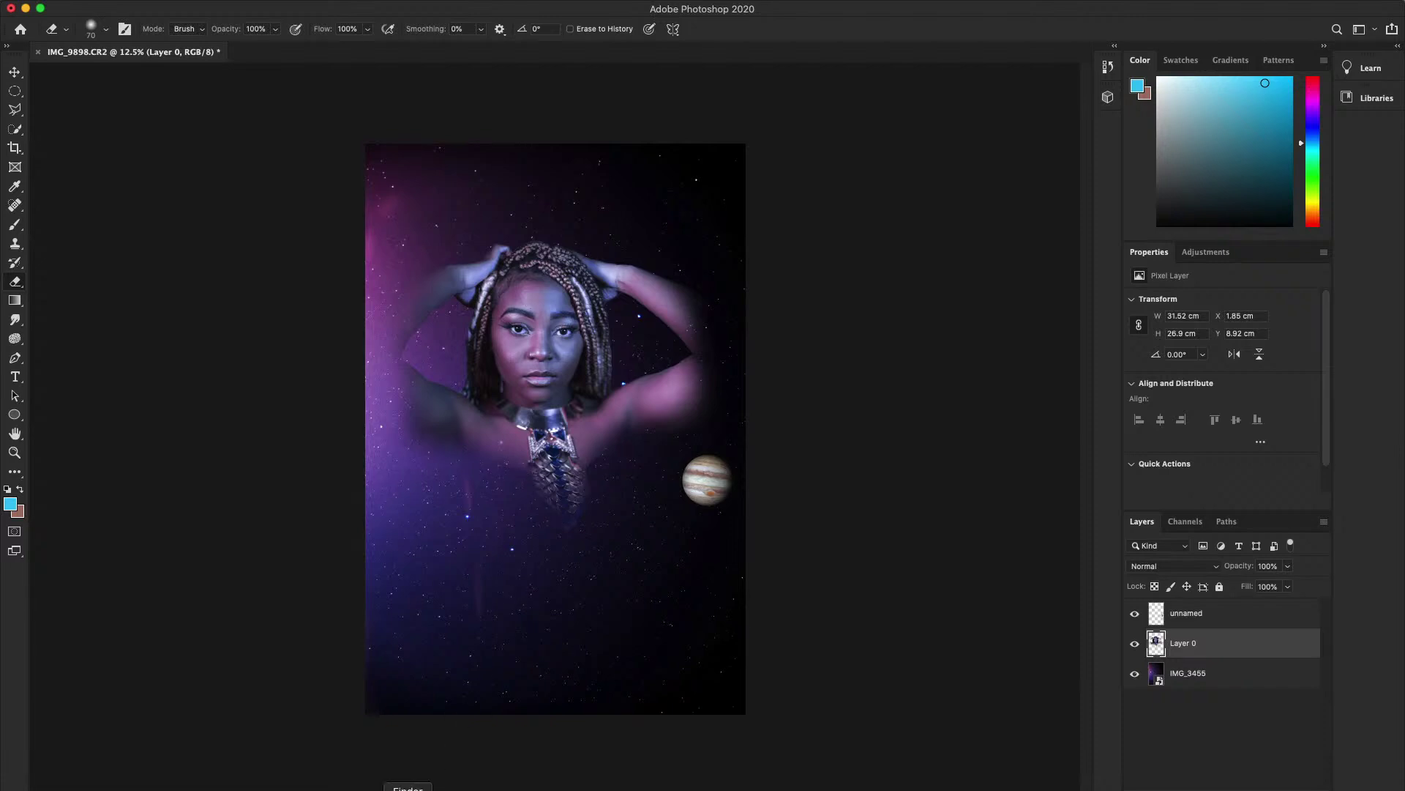
- Place the smoke image preview16.jpeg from the Beardedheretic folder in Finder into the composite
left_click(401, 787)
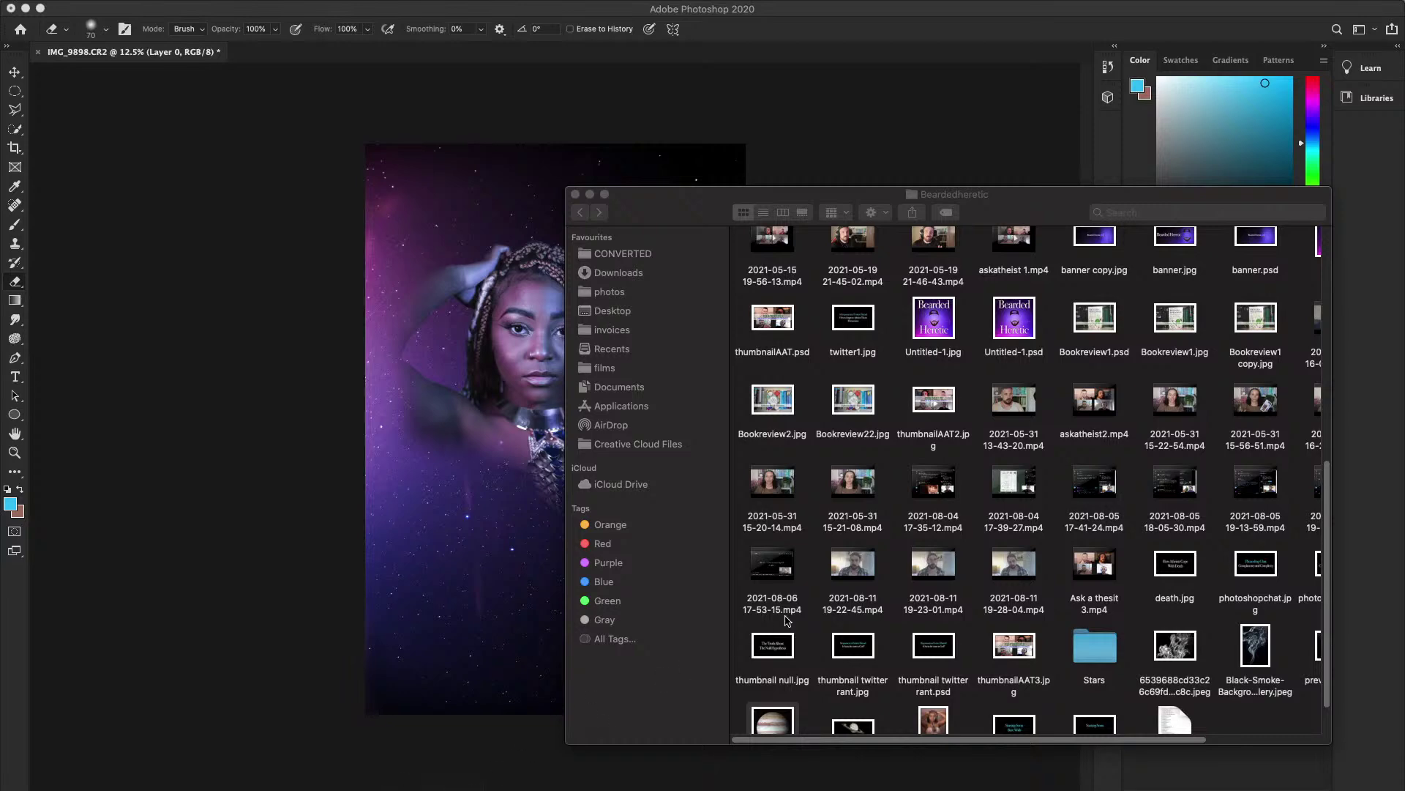
scroll(849, 600, "down", 3)
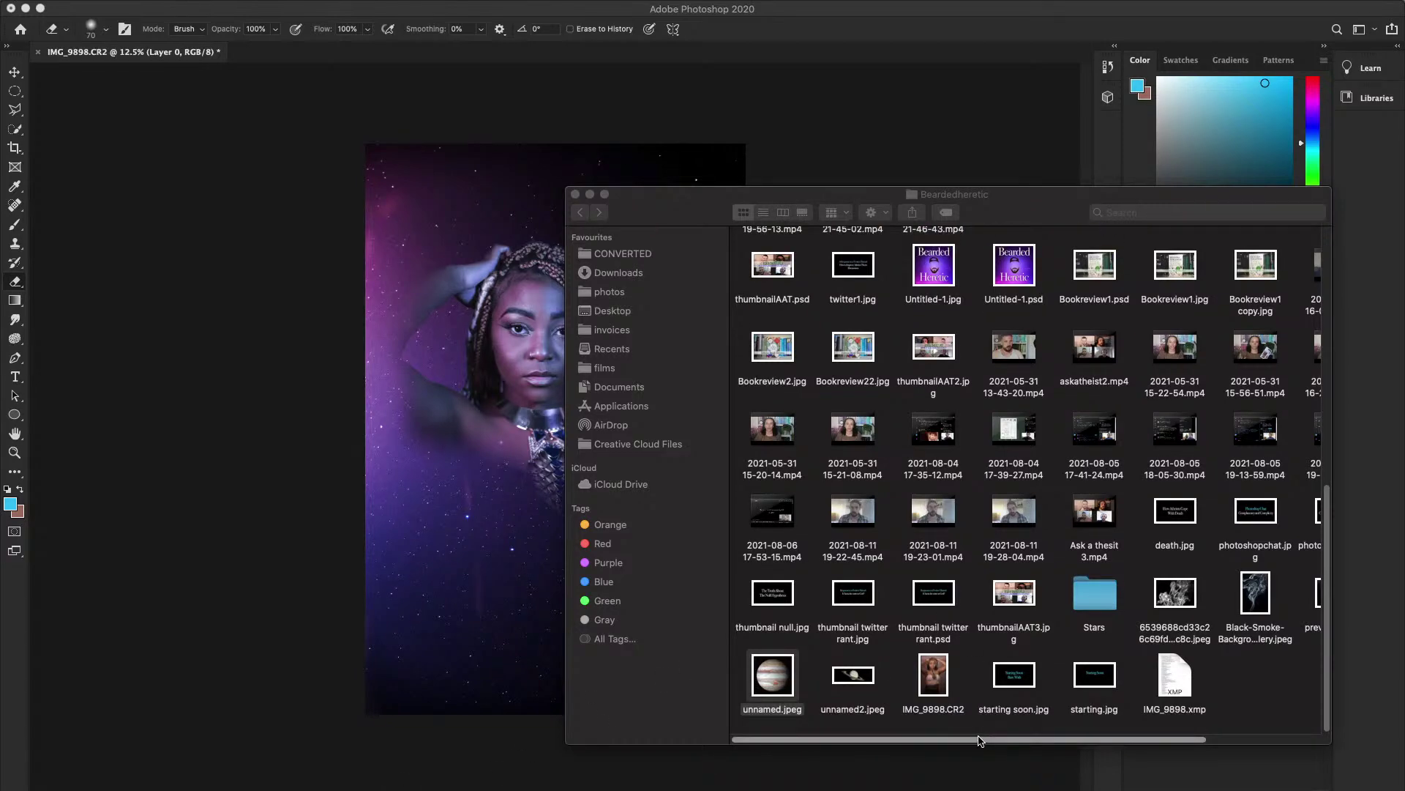
left_click_drag(988, 740, 1100, 739)
left_click_drag(1197, 592, 483, 531)
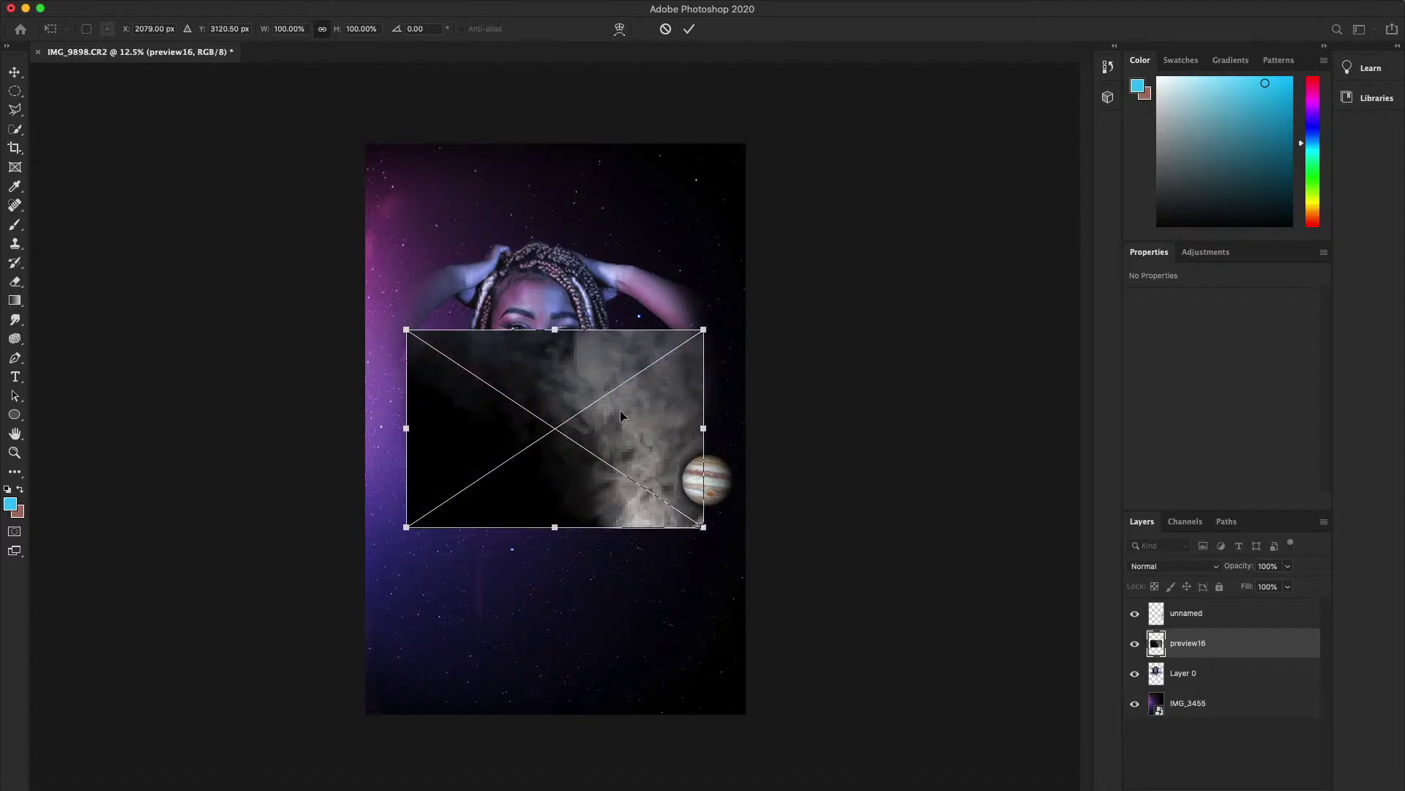
- Rotate the placed preview16 smoke by about 90° and scale it to 192% so it covers the canvas
left_click_drag(703, 319, 720, 728)
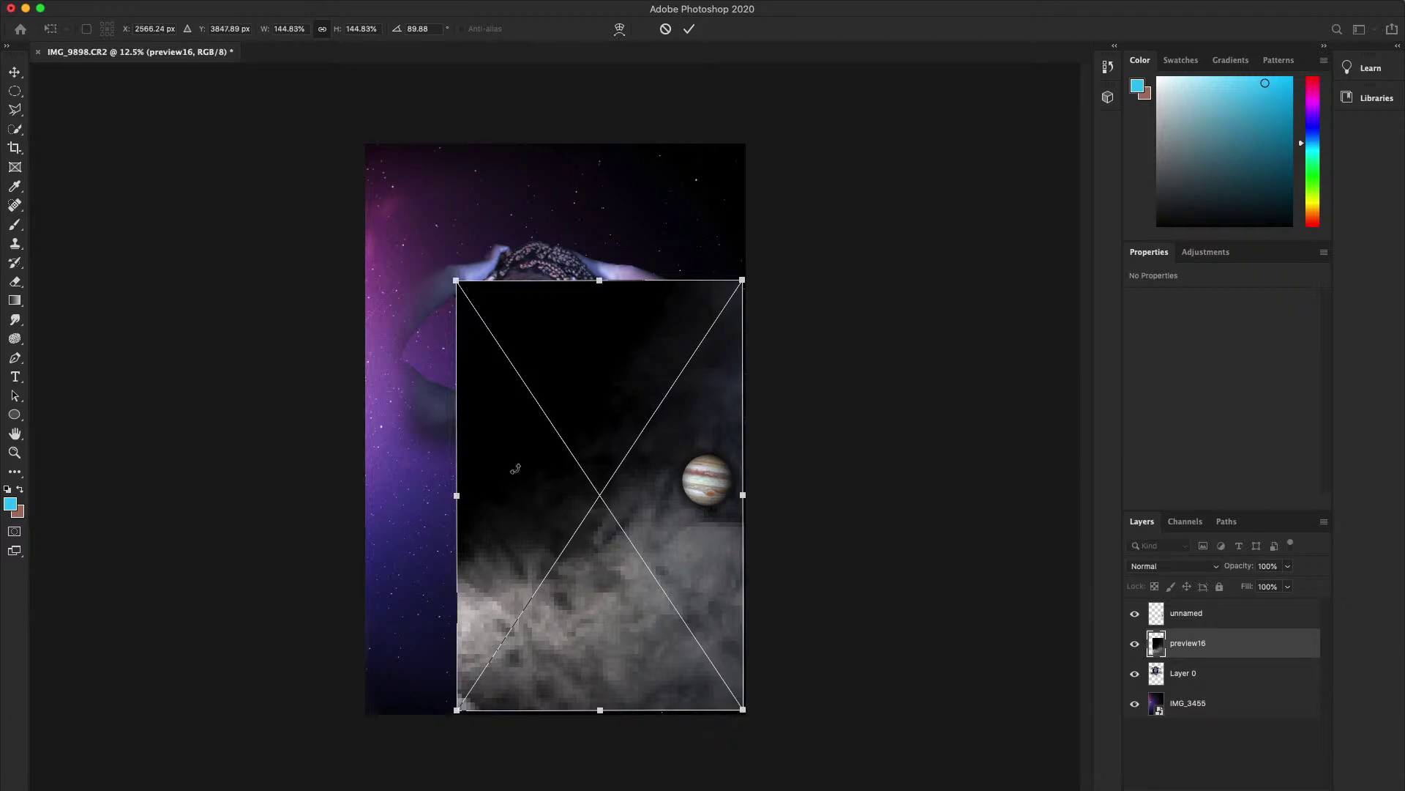
left_click_drag(457, 280, 362, 138)
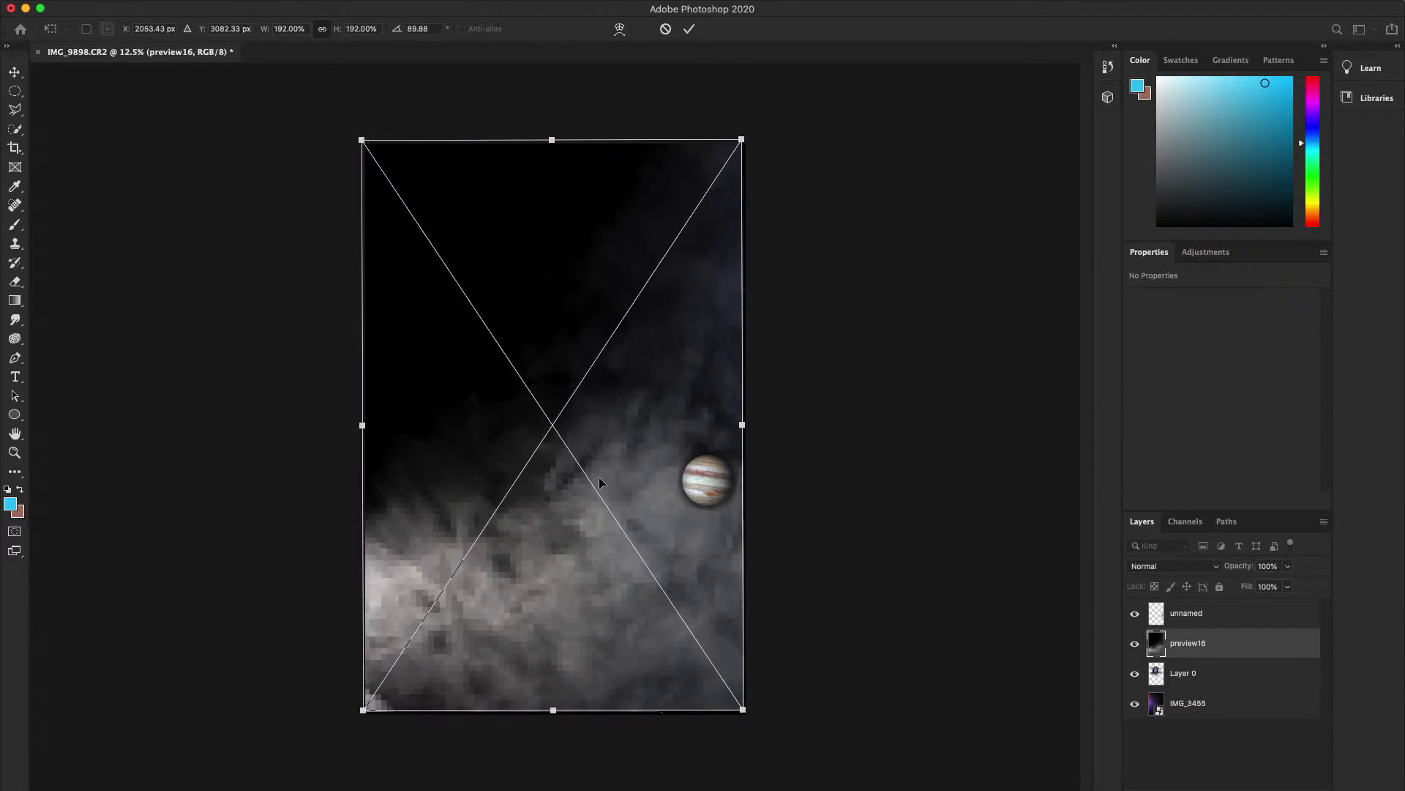
key("Return")
key("e")
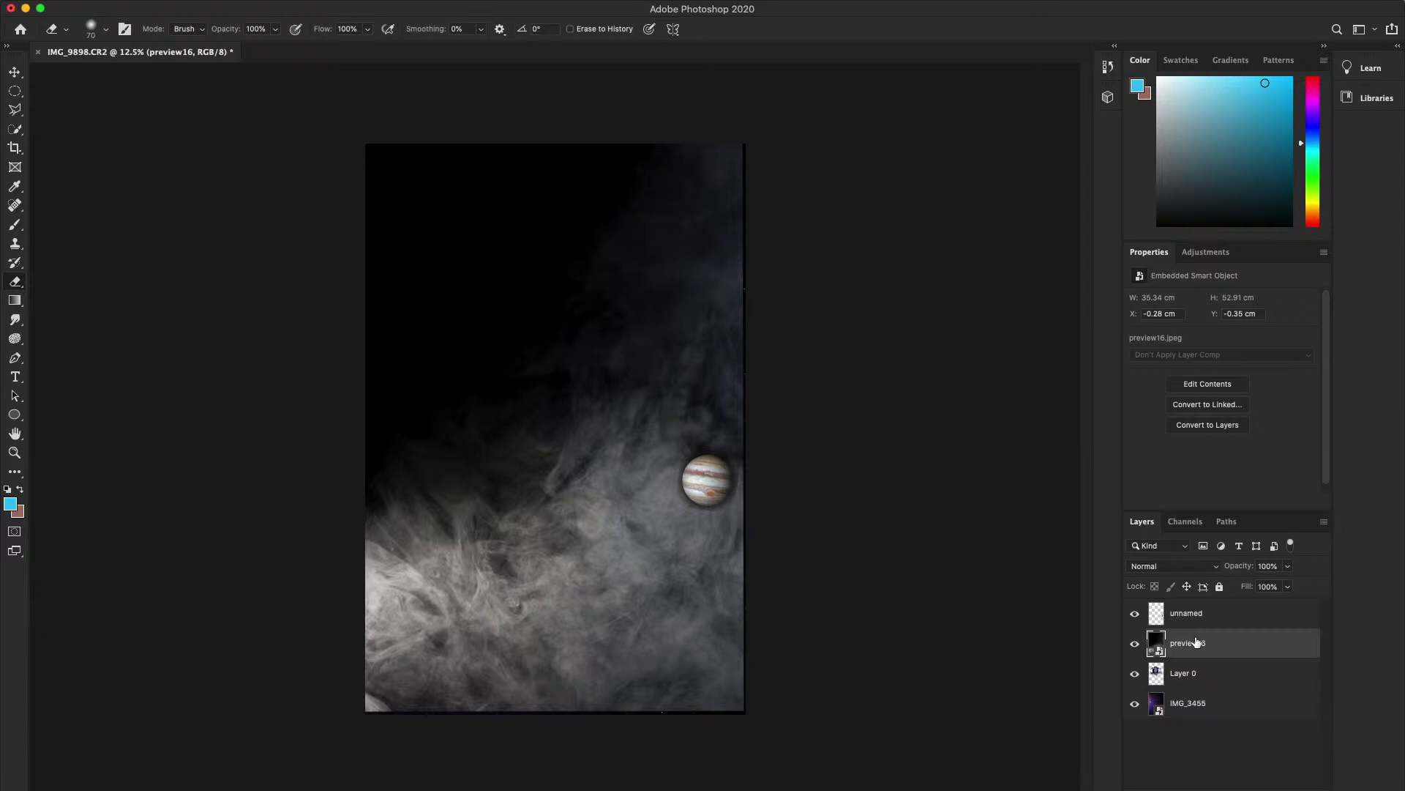
- Move the preview16 layer above the Jupiter layer and set its blend mode to Screen
left_click_drag(1193, 643, 1195, 611)
left_click(1193, 573)
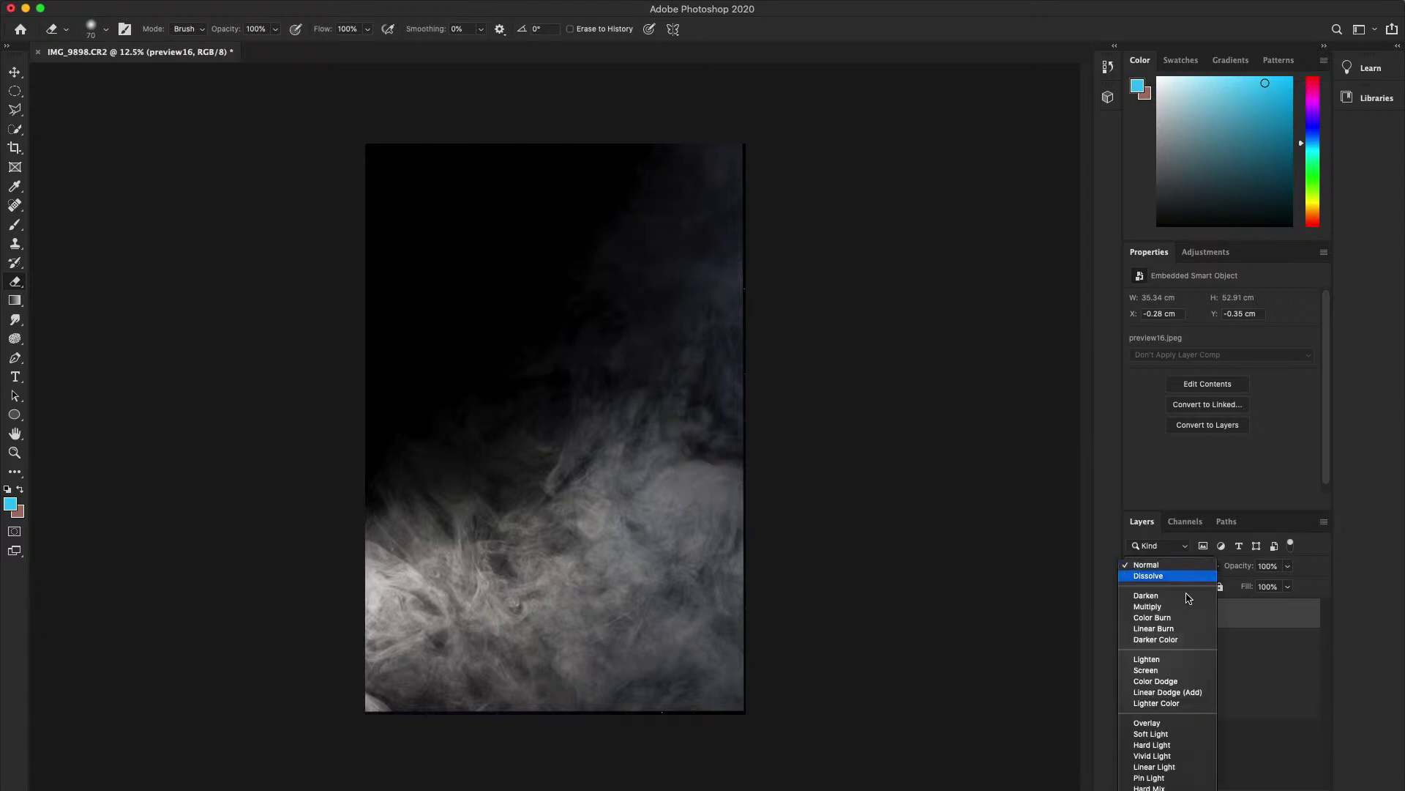
left_click(1185, 670)
left_click(1189, 569)
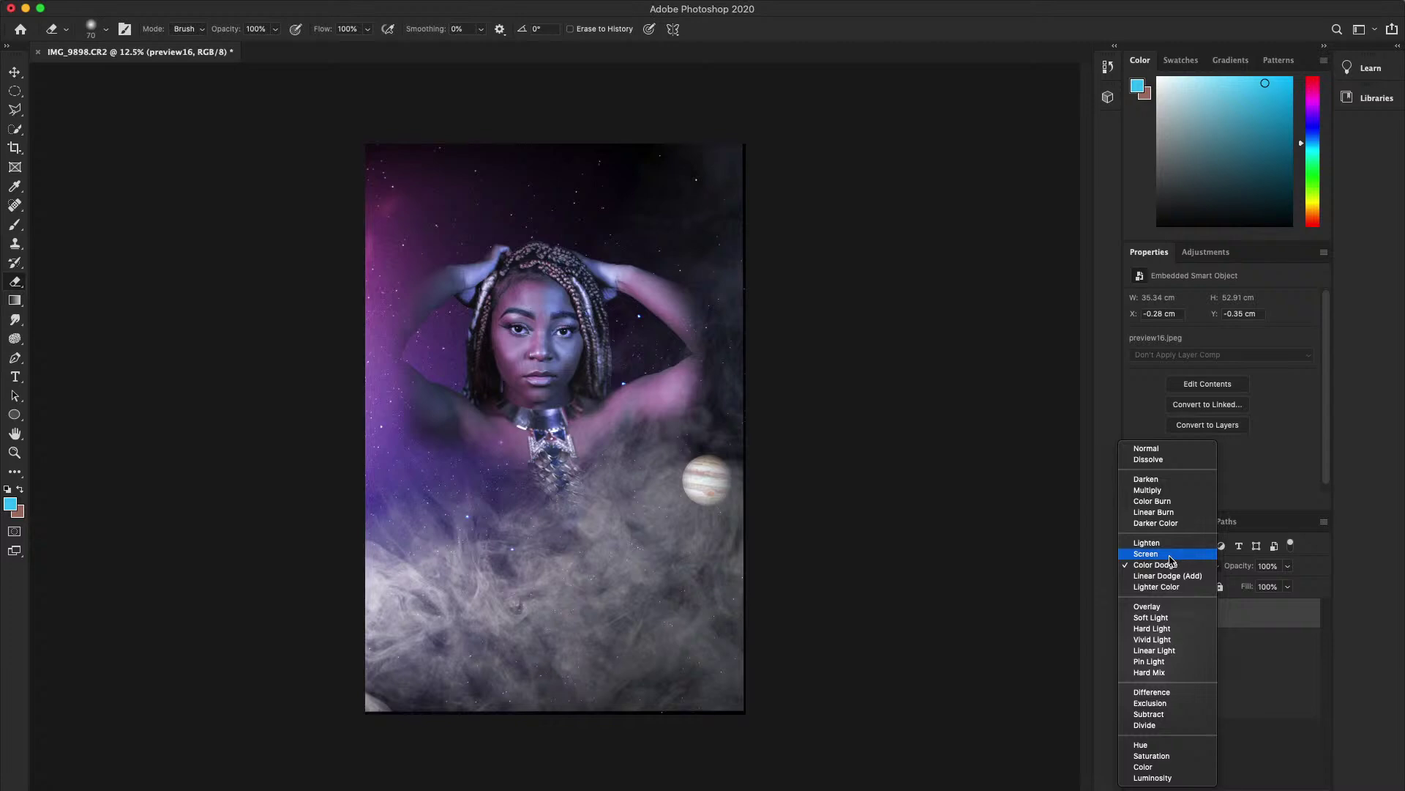
left_click(1171, 560)
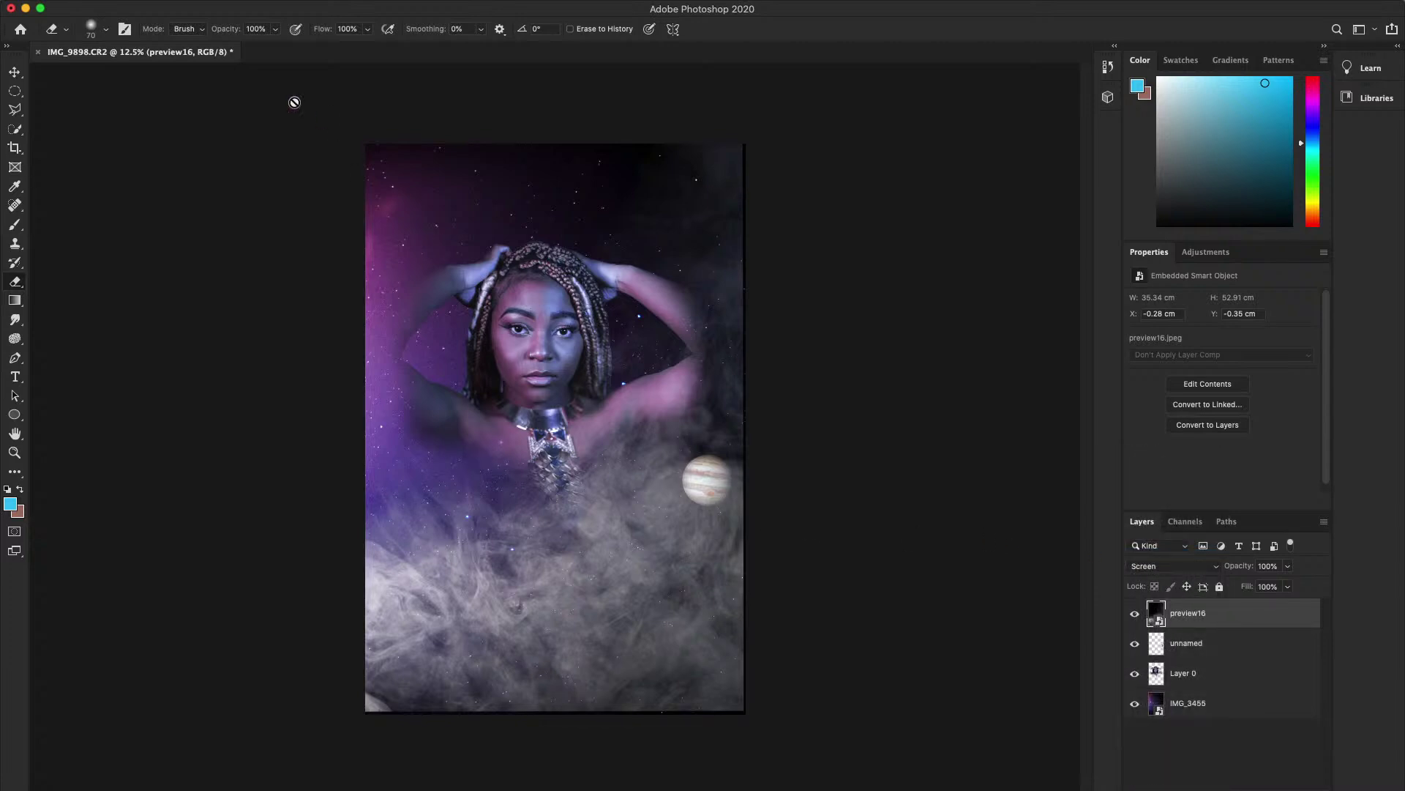
- Apply Brightness/Contrast to the preview16 smoke with brightness -55 and contrast 96
left_click(180, 0)
mouse_move(204, 29)
left_click(410, 29)
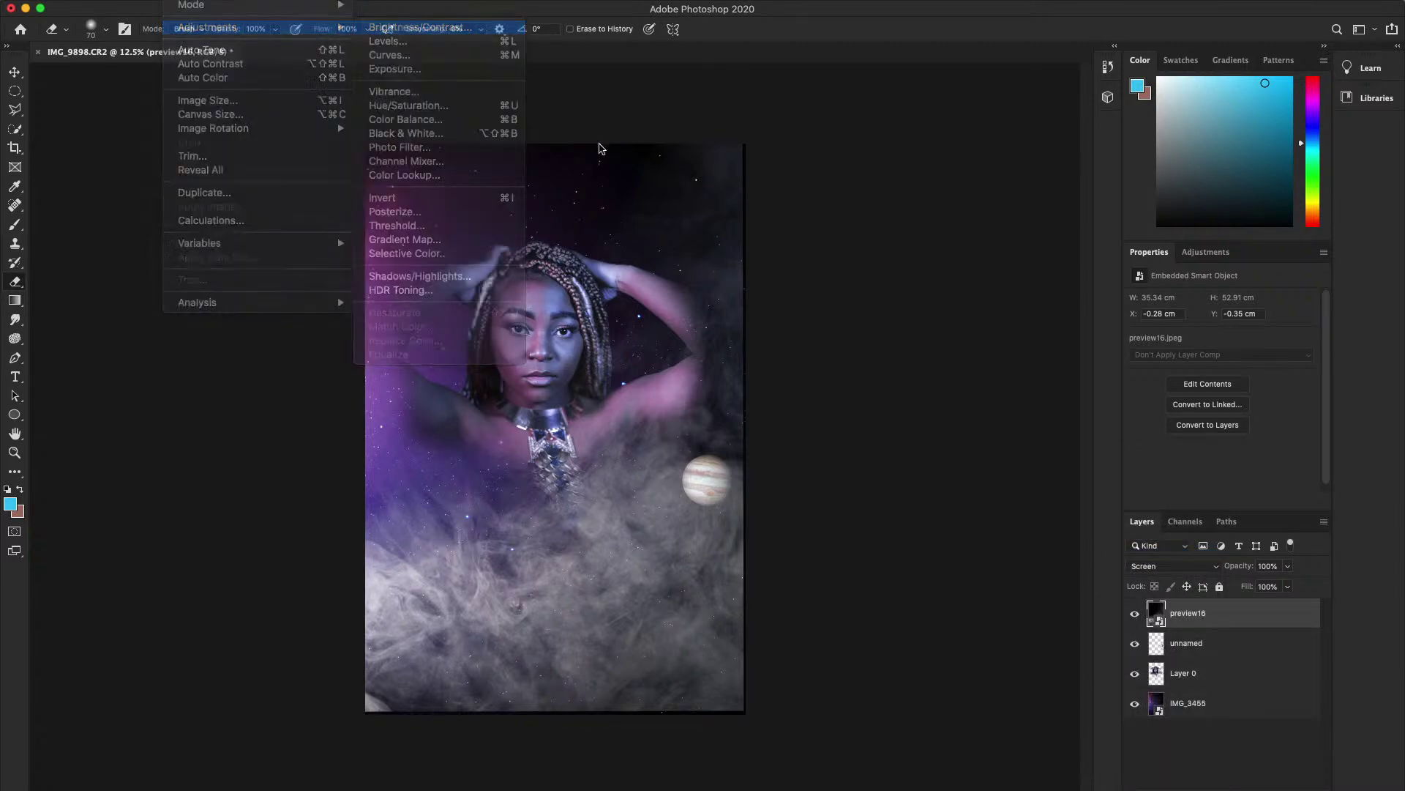
left_click_drag(691, 287, 738, 289)
mouse_move(669, 257)
left_mouse_down()
mouse_move(692, 257)
mouse_move(643, 257)
left_mouse_up()
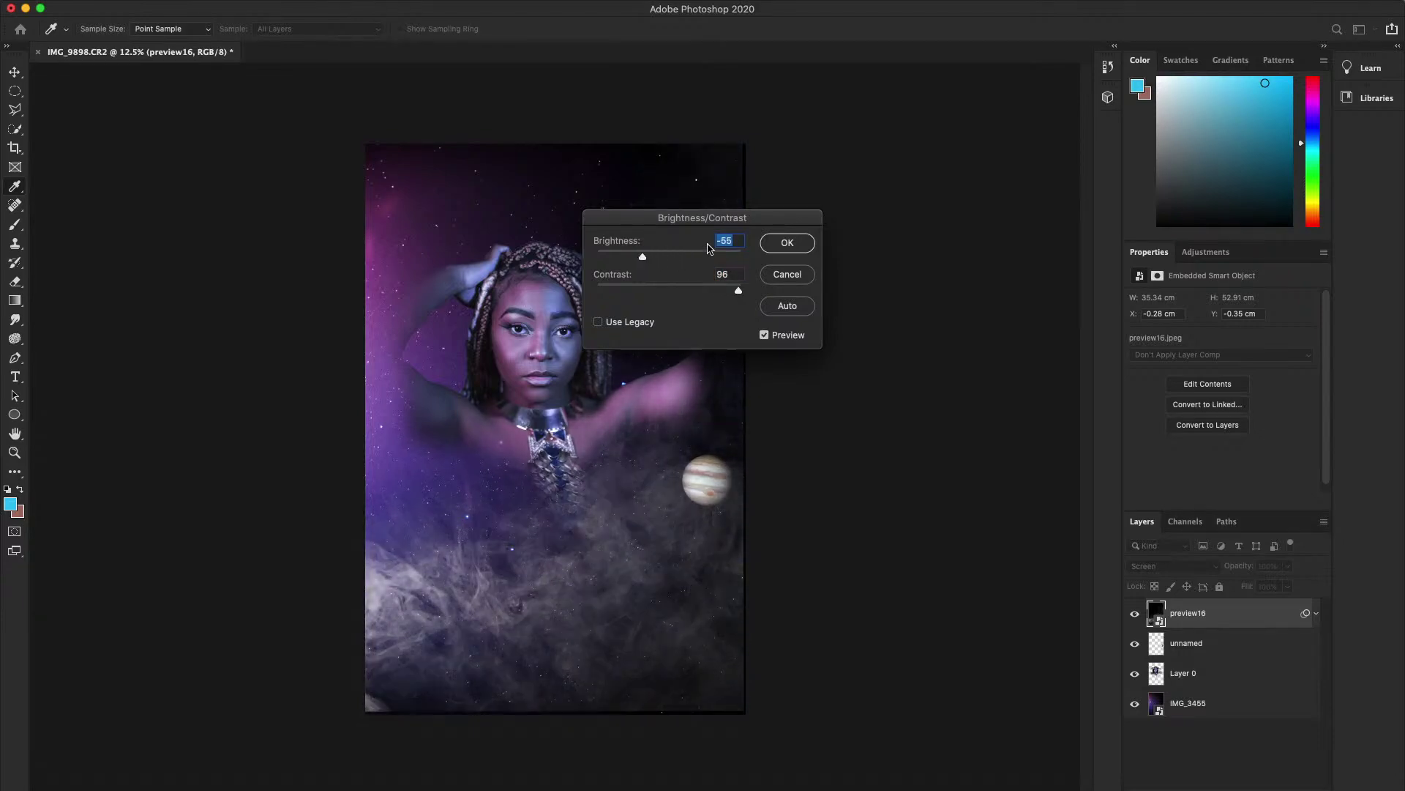
left_click(782, 243)
key("e")
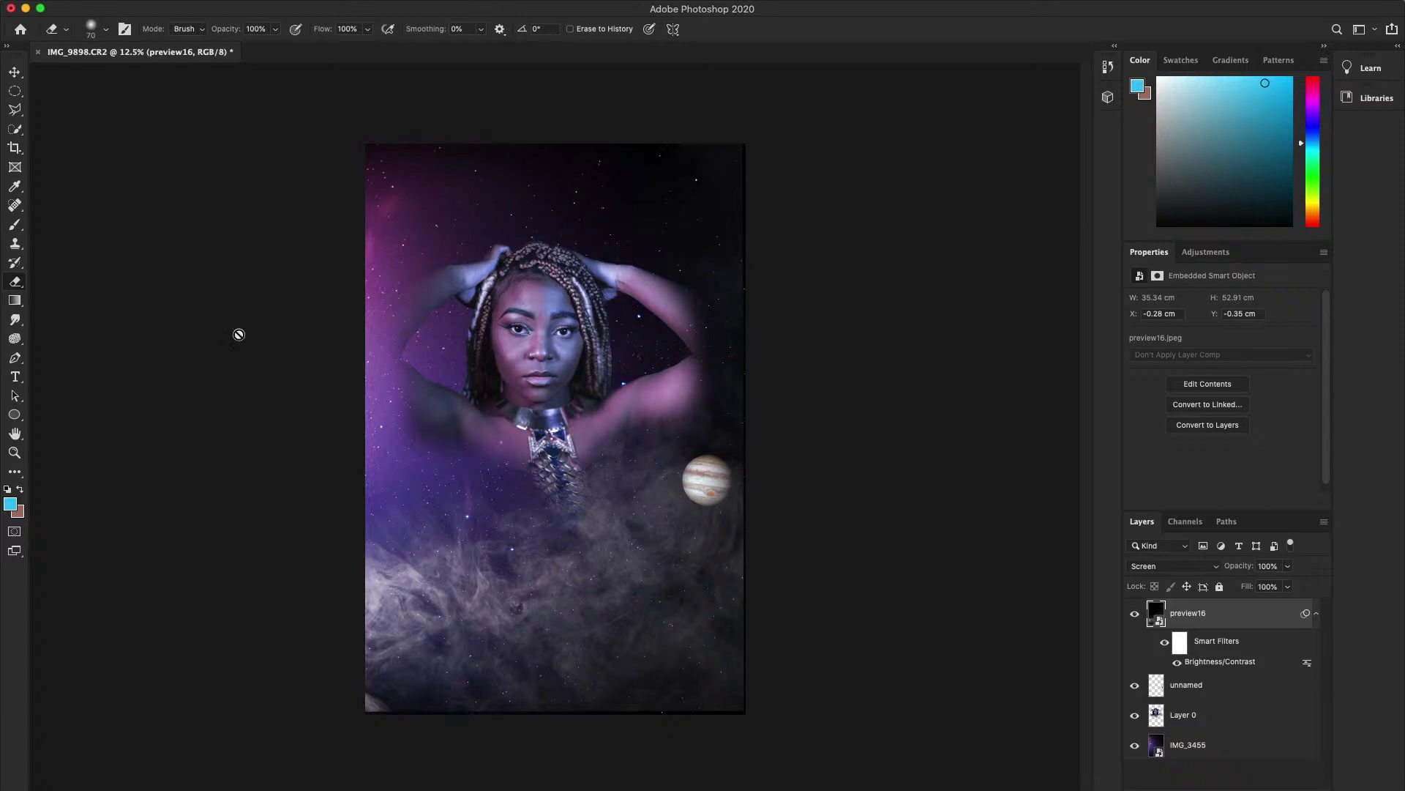
- Shift the preview16 smoke and enlarge it to about 200.74% so it extends past all canvas edges
left_click_drag(568, 569, 644, 628)
key("ctrl+t")
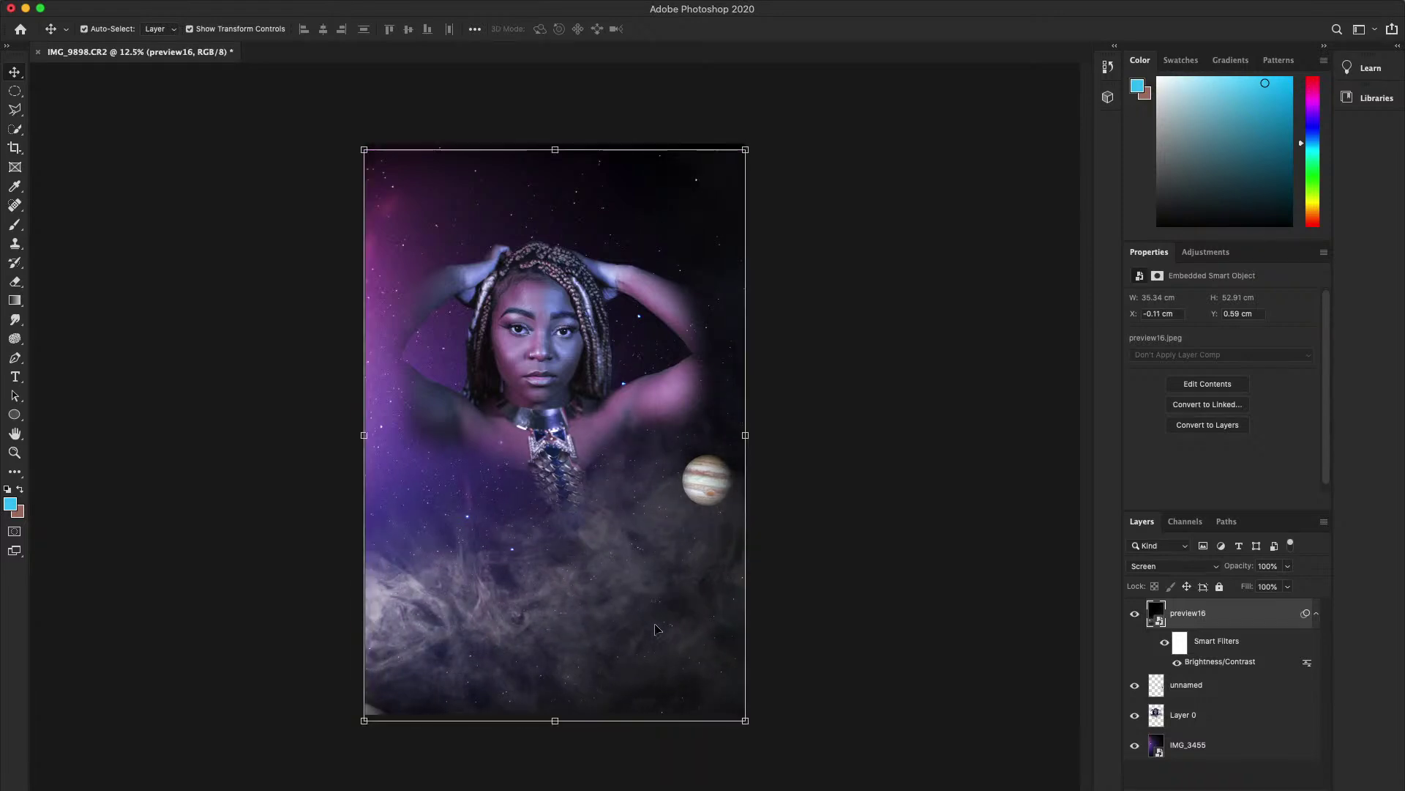
mouse_move(745, 435)
left_mouse_down()
mouse_move(763, 435)
mouse_move(745, 436)
left_mouse_up()
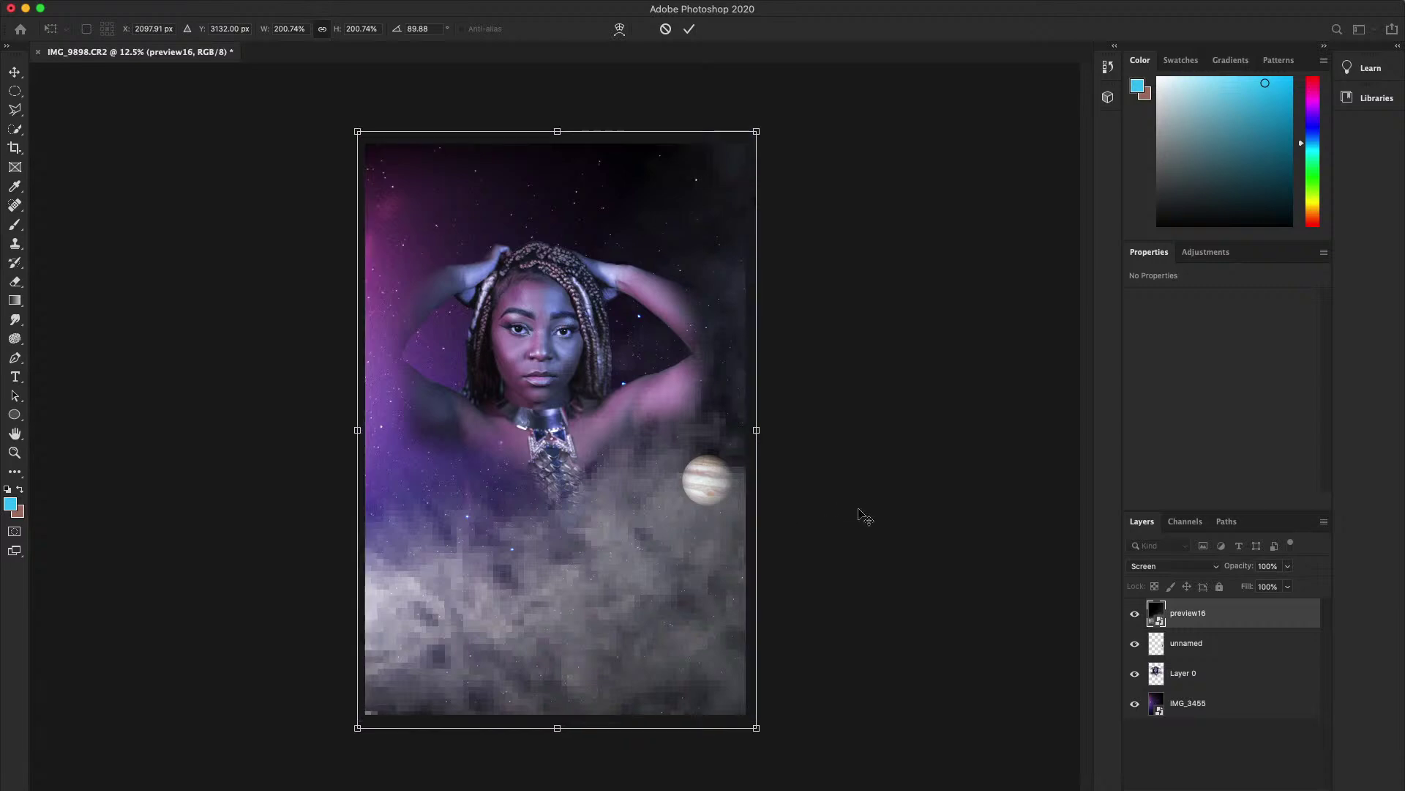
key("Return")
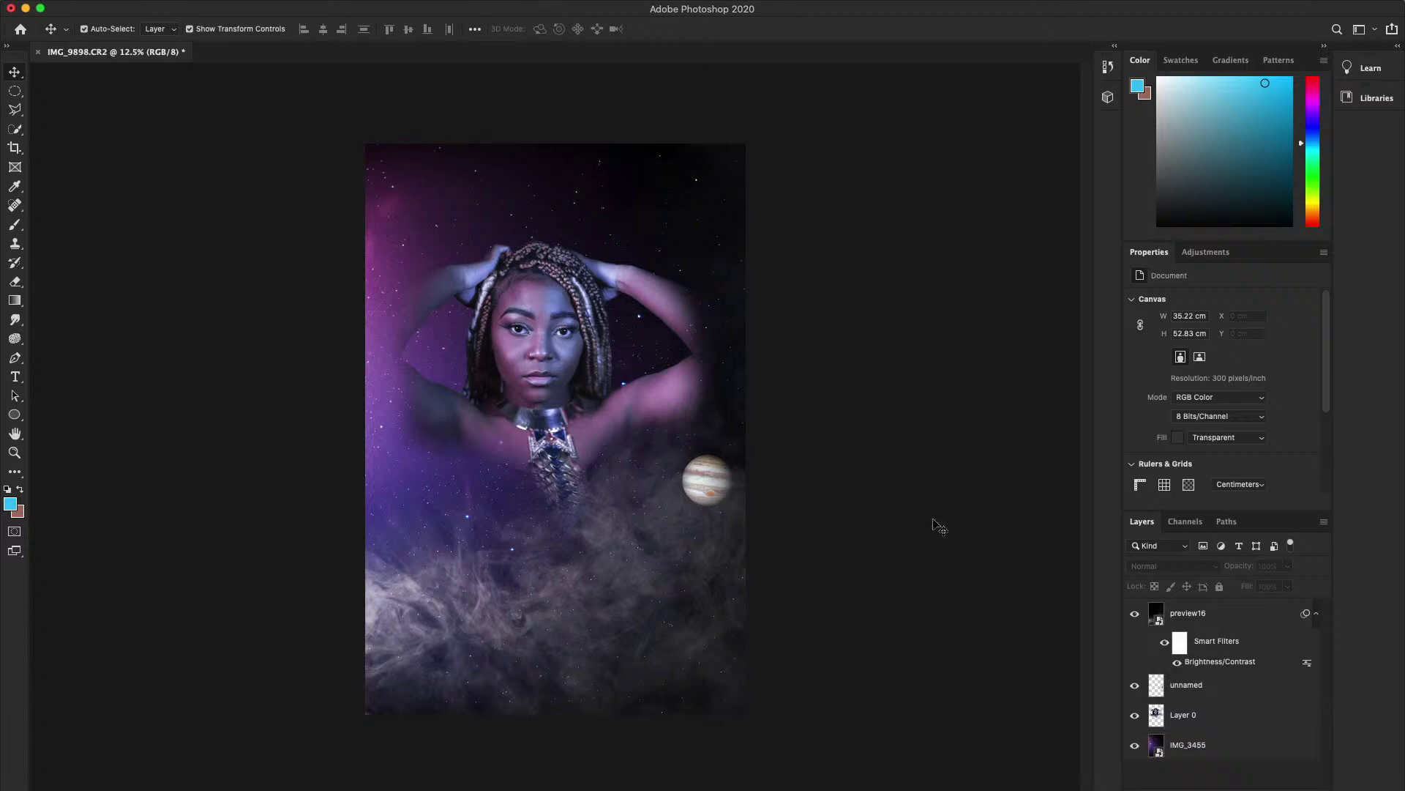
left_click(1201, 725)
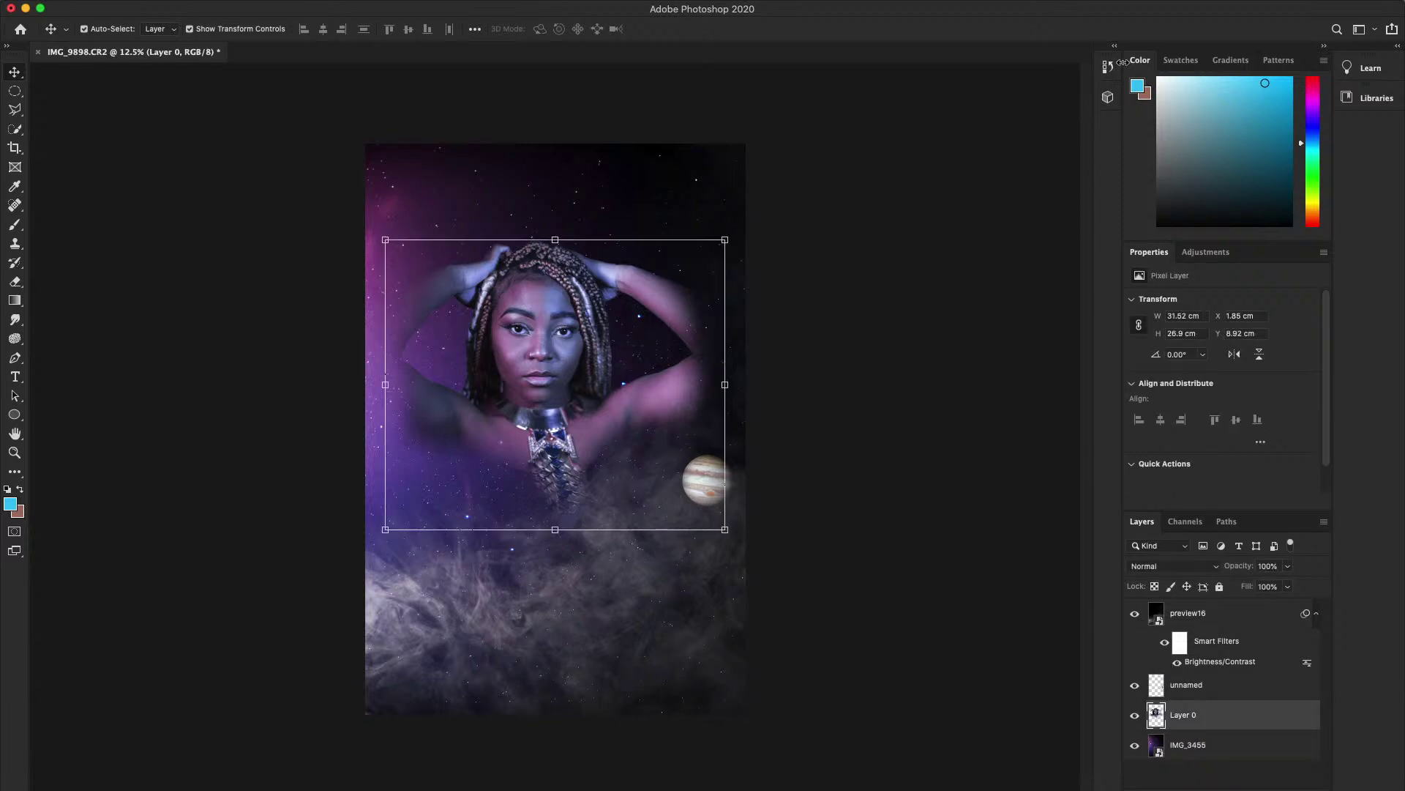
left_click(945, 378)
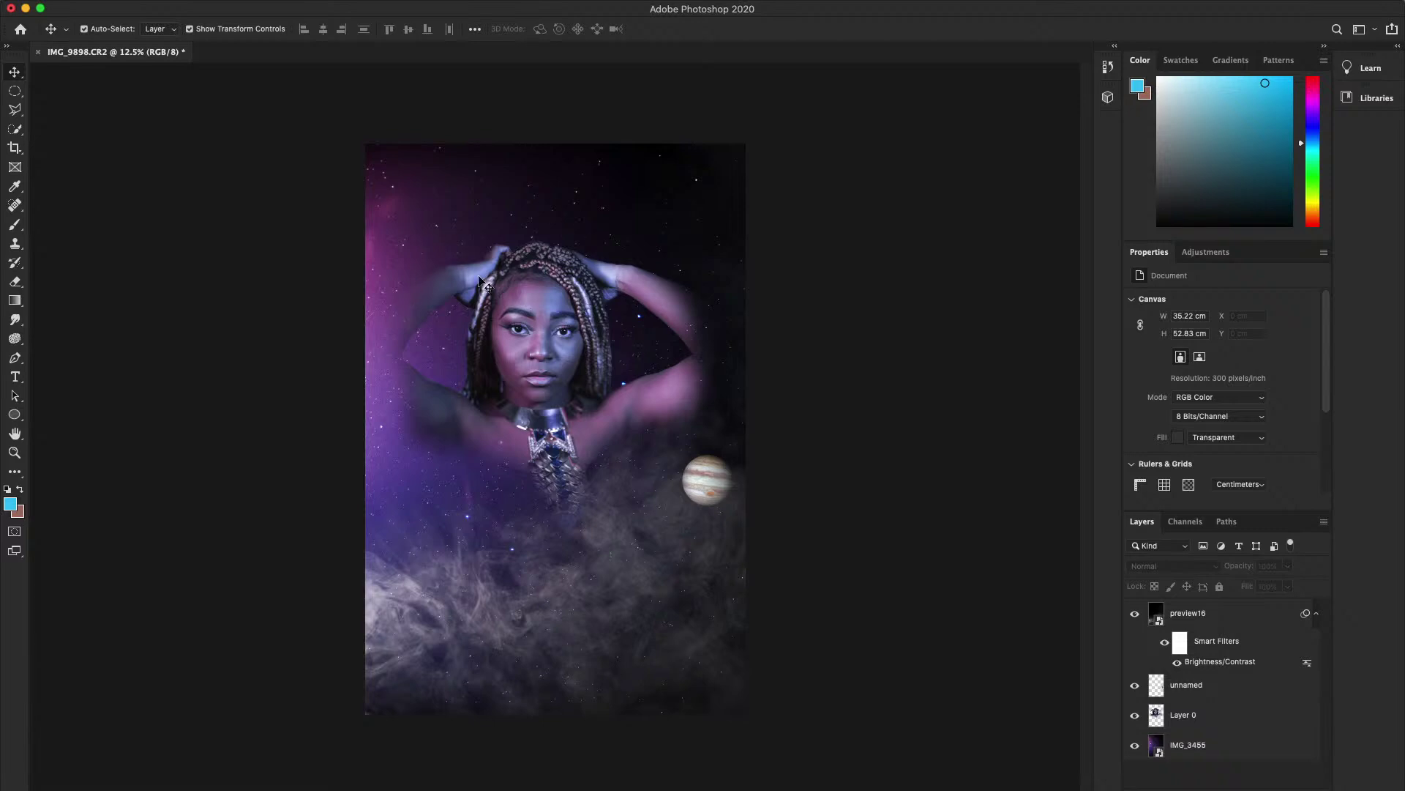
left_click(548, 308)
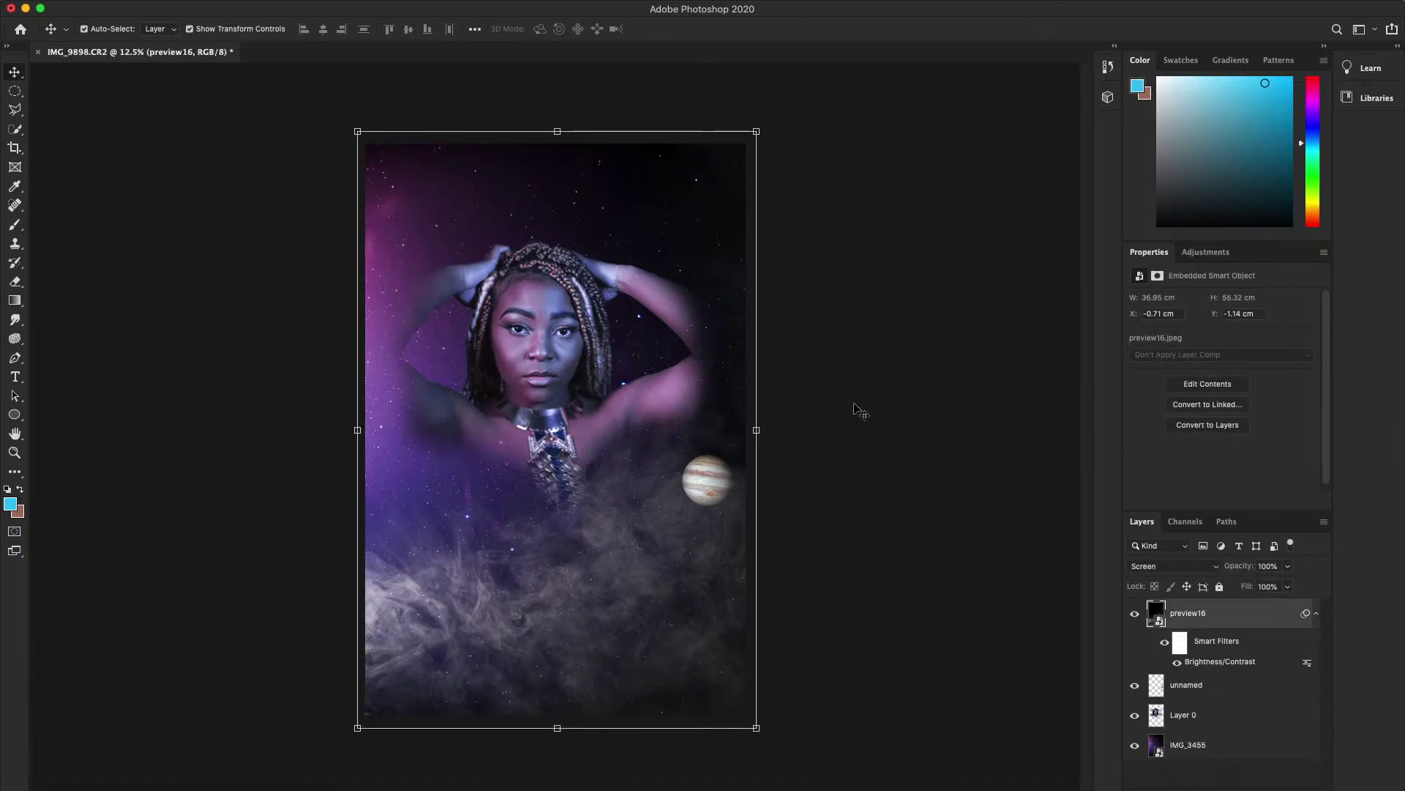
left_click(860, 410)
left_click(1194, 703)
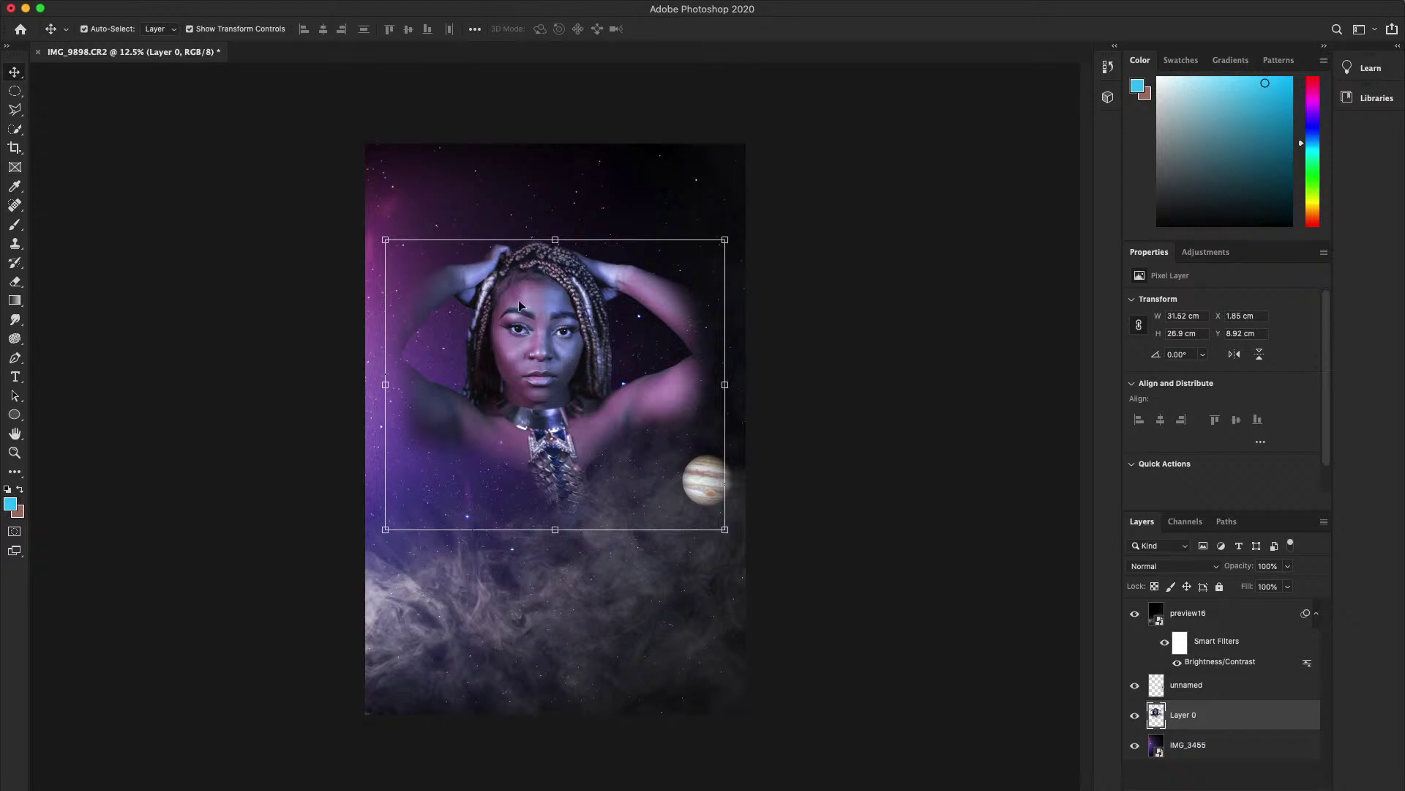
- Reposition the preview16 smoke to X -1.19 cm and Y -1.82 cm so it still fills the canvas
left_click_drag(549, 333, 544, 344)
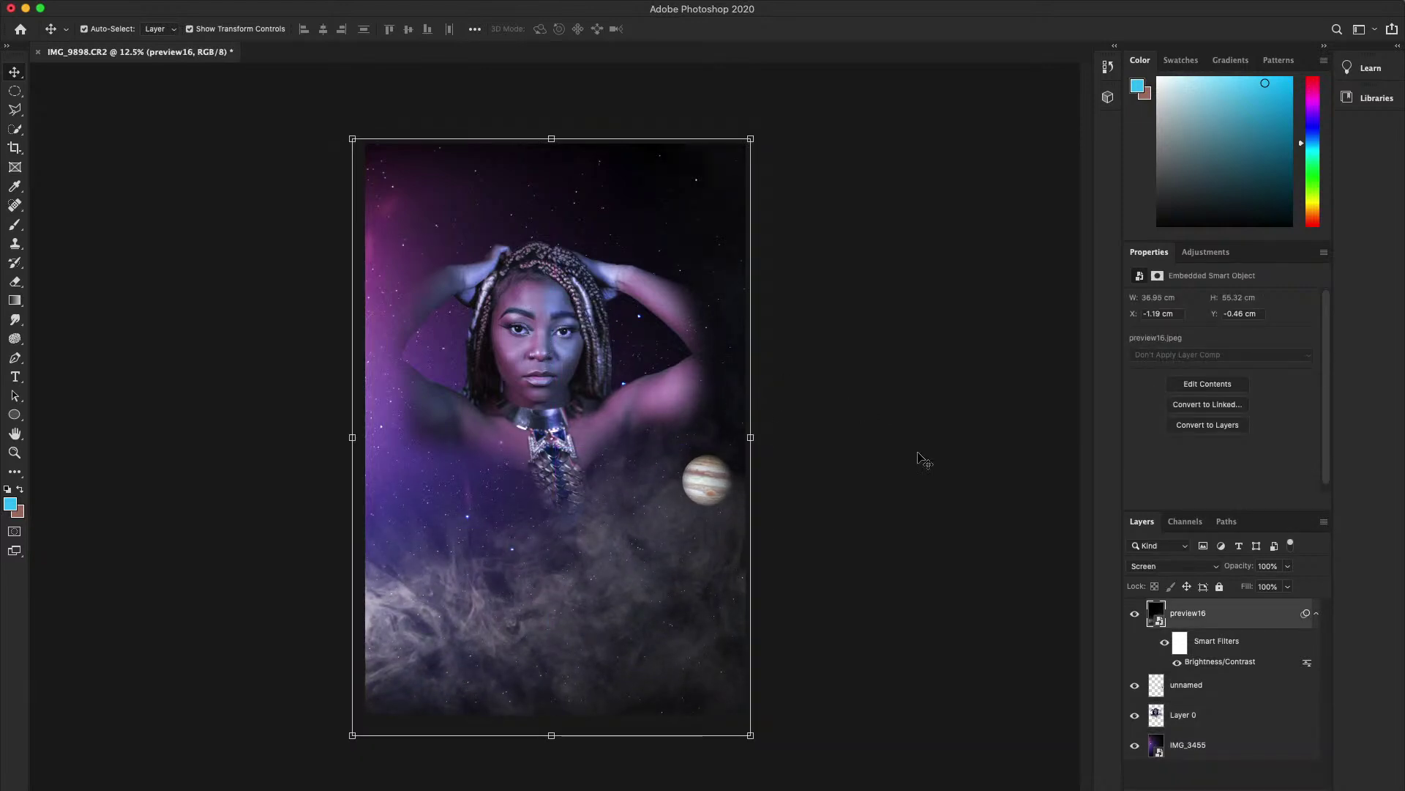
left_click(941, 487)
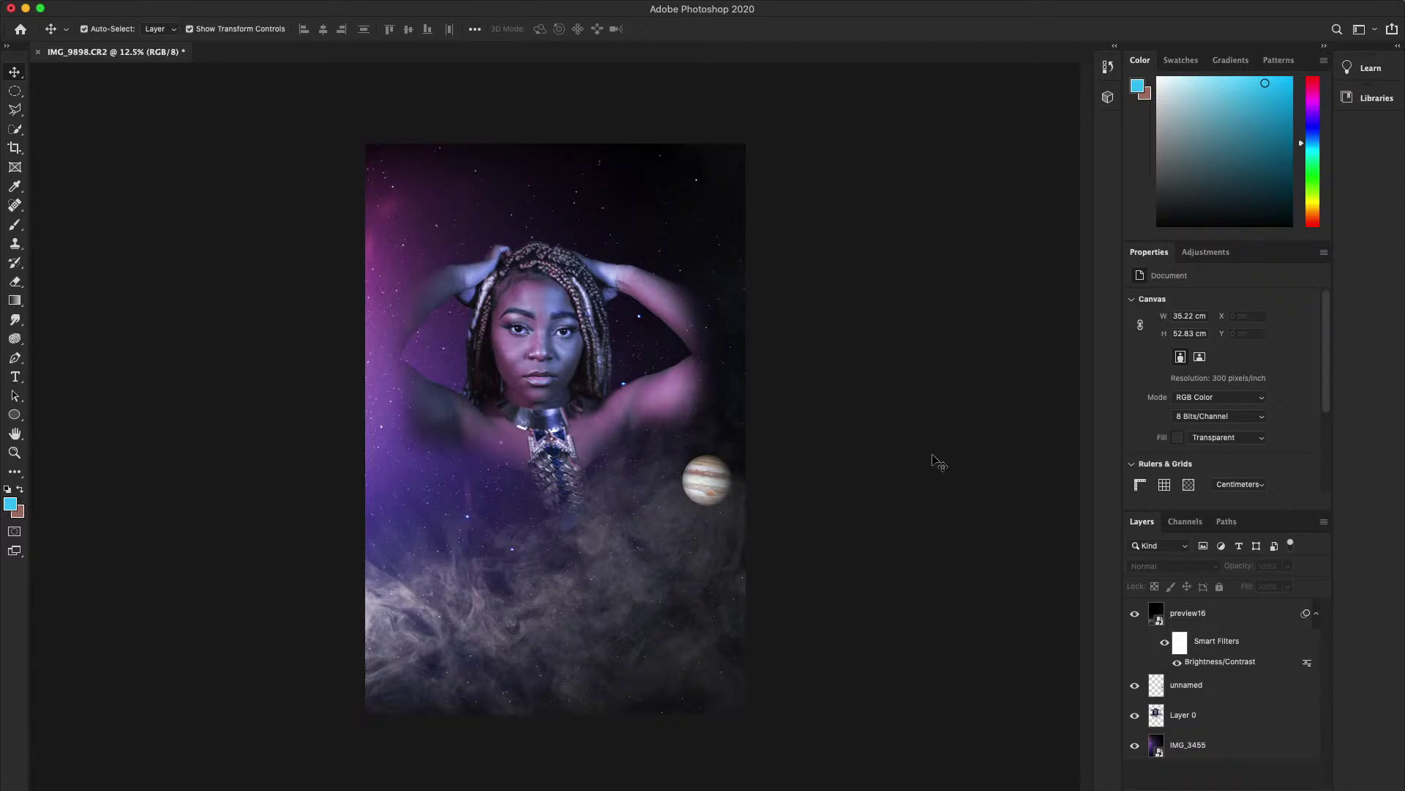
mouse_move(704, 560)
left_mouse_down()
mouse_move(696, 524)
mouse_move(703, 549)
left_mouse_up()
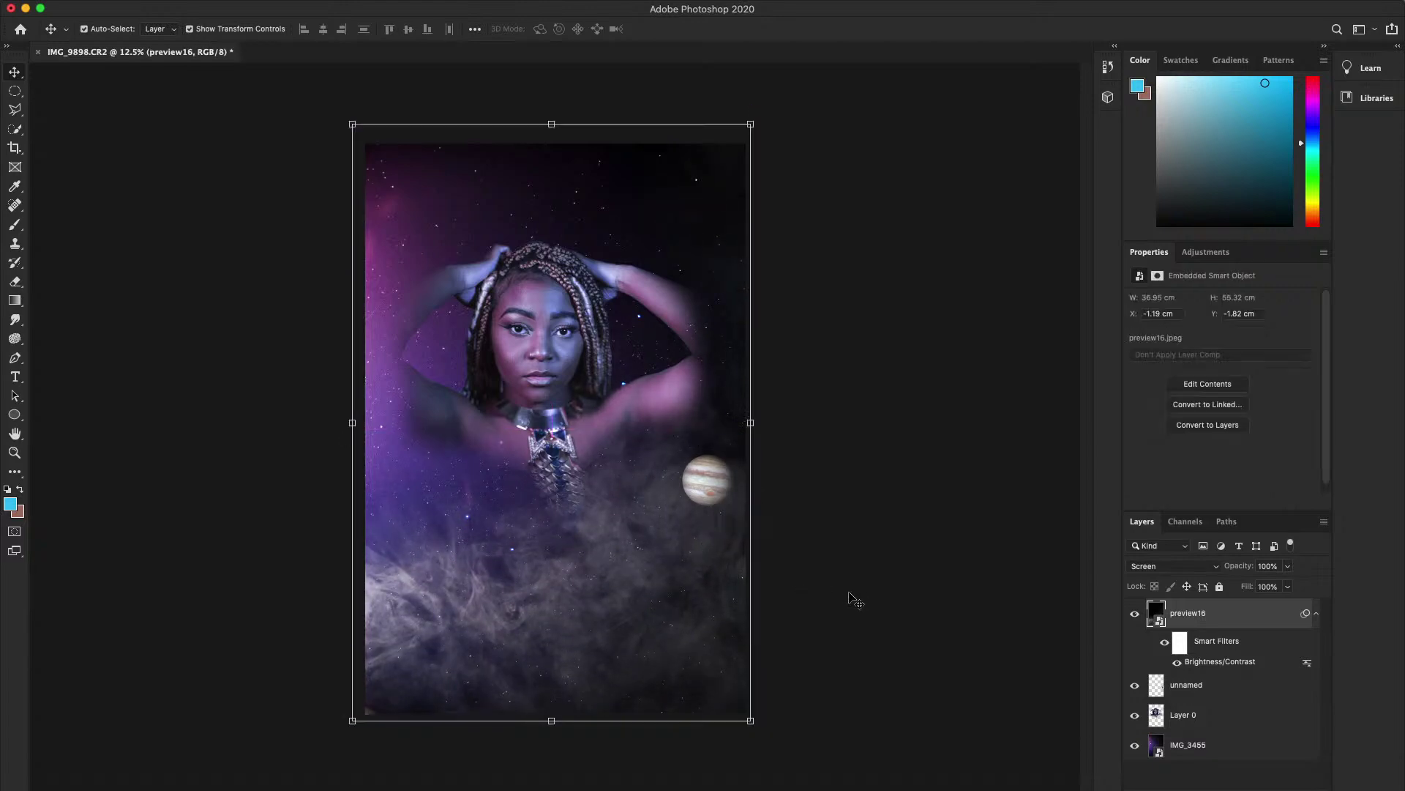
left_click(835, 615)
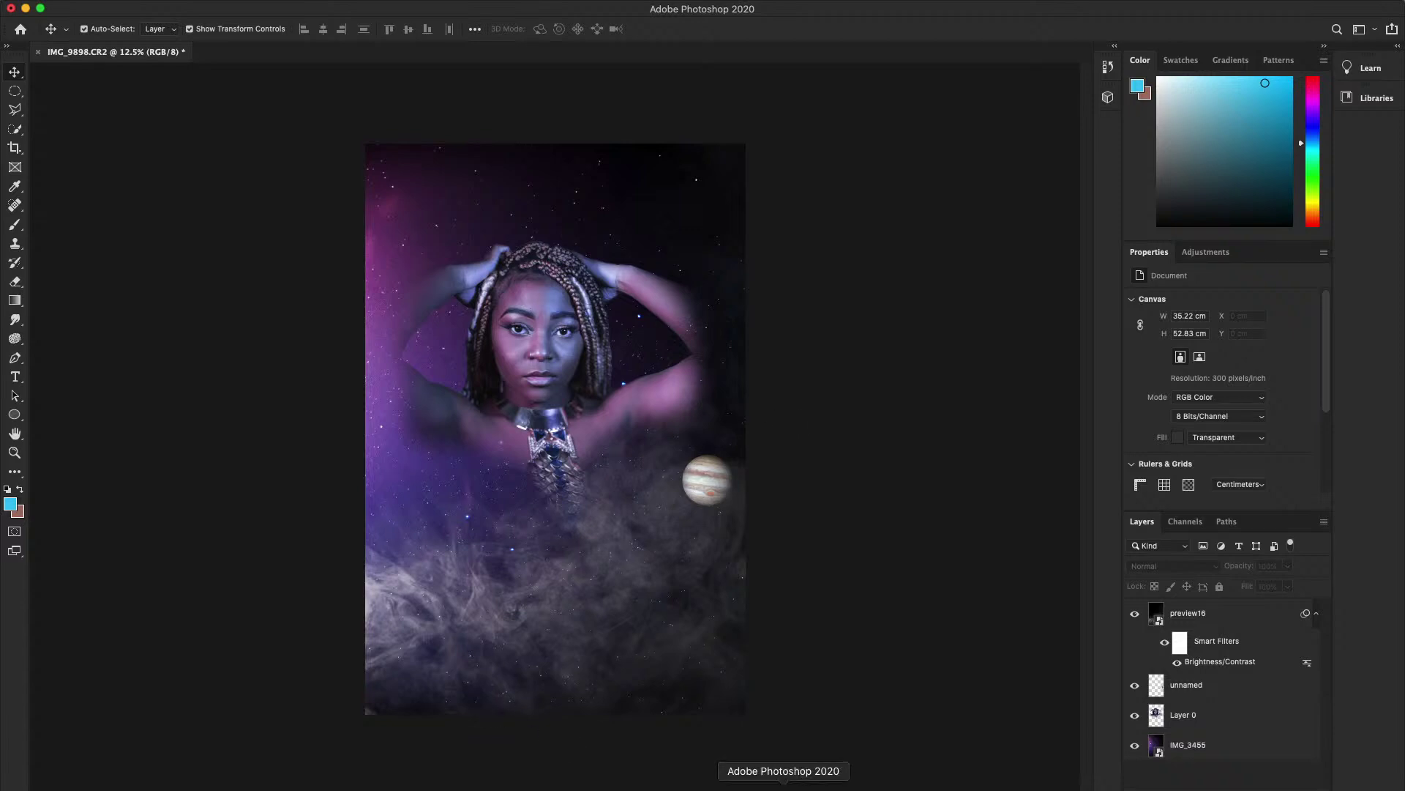
- Place the Black-Smoke-Background-Images-Crazy-Gallery image from Finder, scaled to about 148% and shifted down across the canvas
left_click(402, 784)
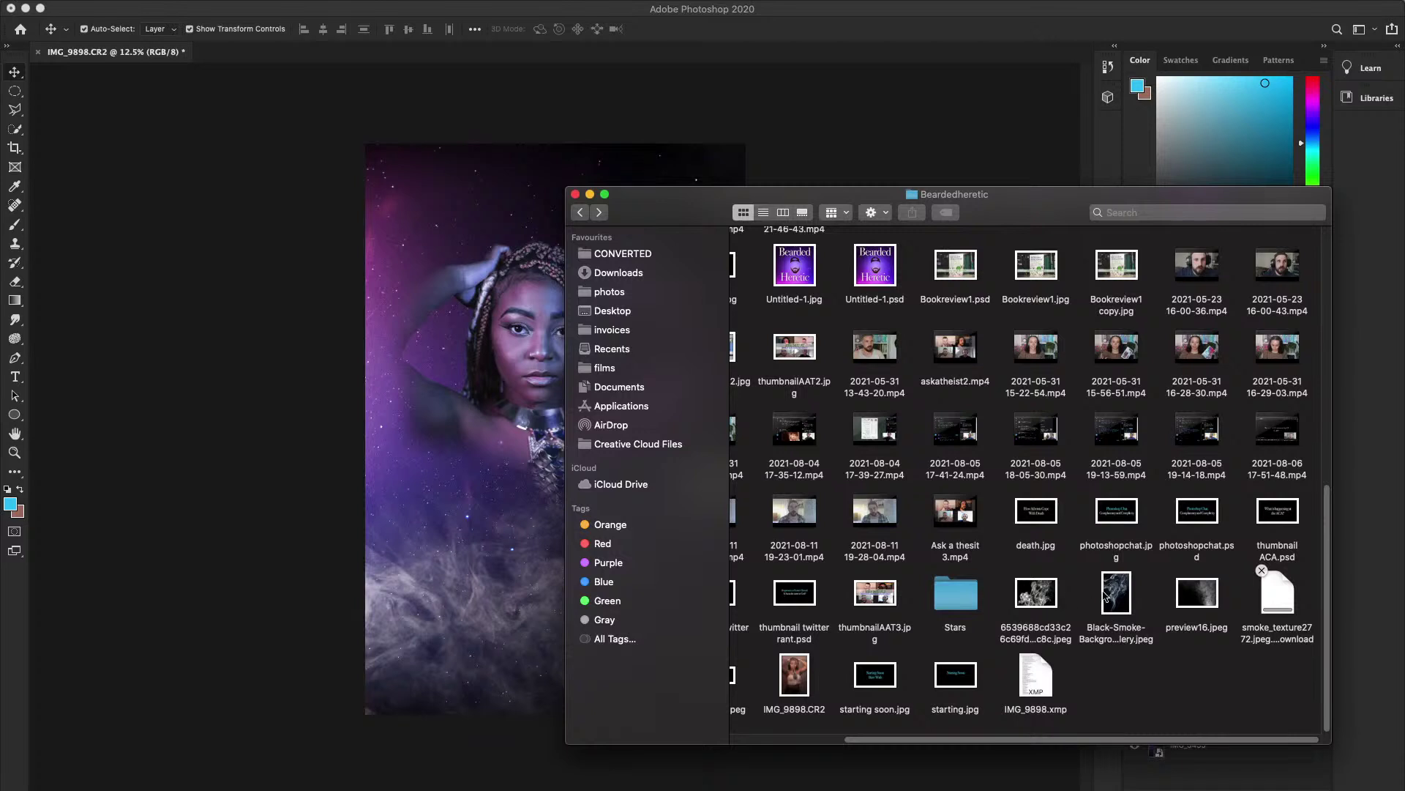
left_click_drag(1113, 594, 513, 521)
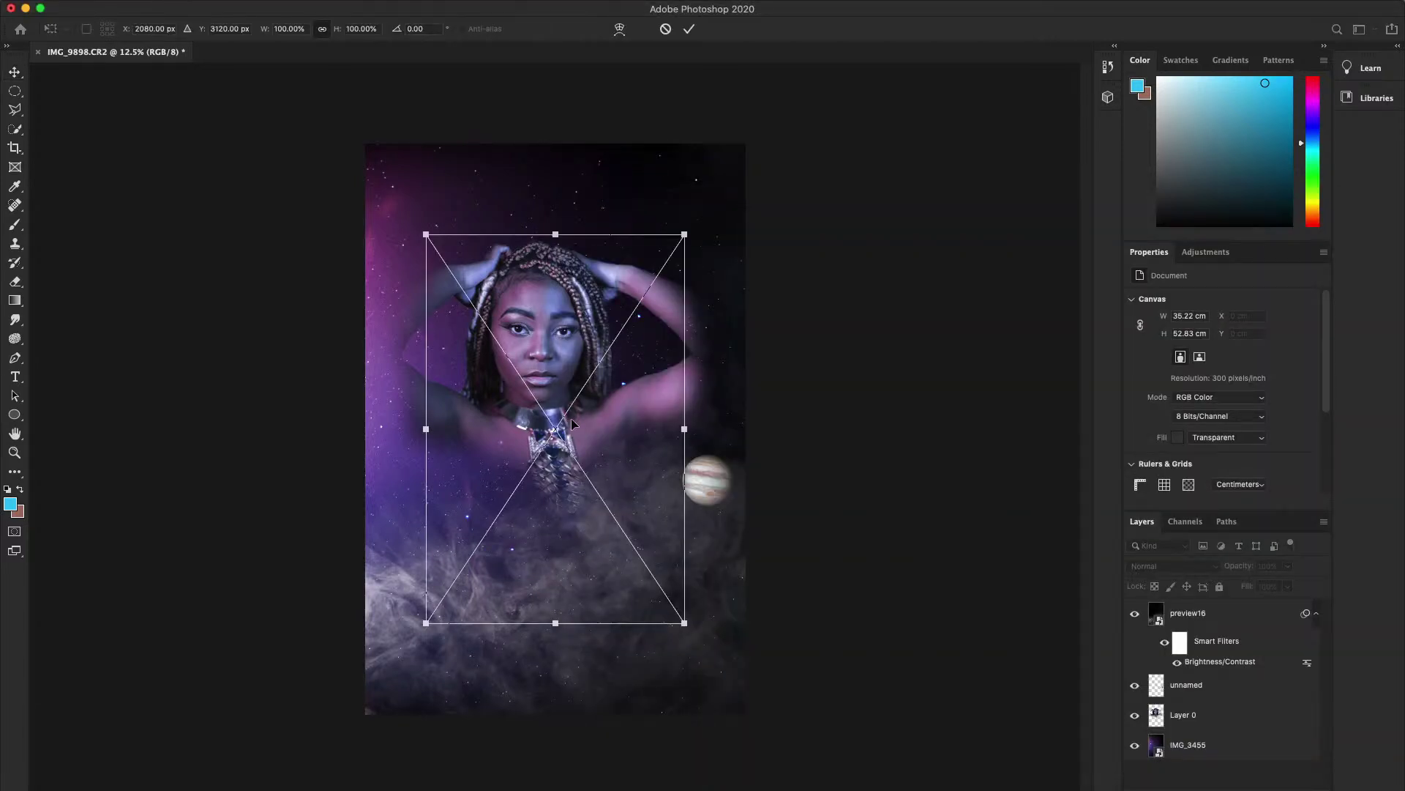
left_click_drag(686, 231, 729, 165)
left_click_drag(629, 385, 620, 631)
left_click_drag(416, 408, 340, 291)
left_click_drag(497, 401, 524, 370)
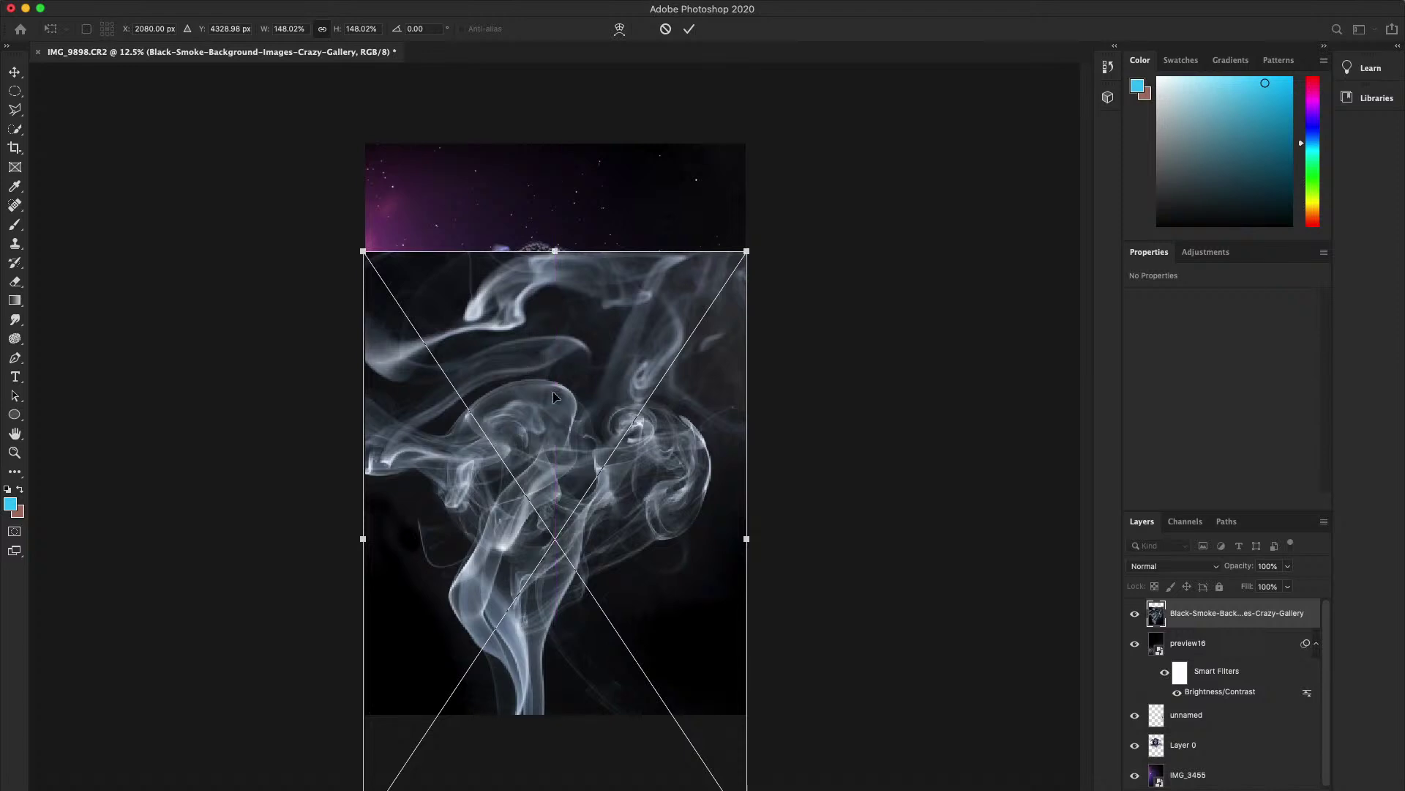
key("Return")
left_click(871, 516)
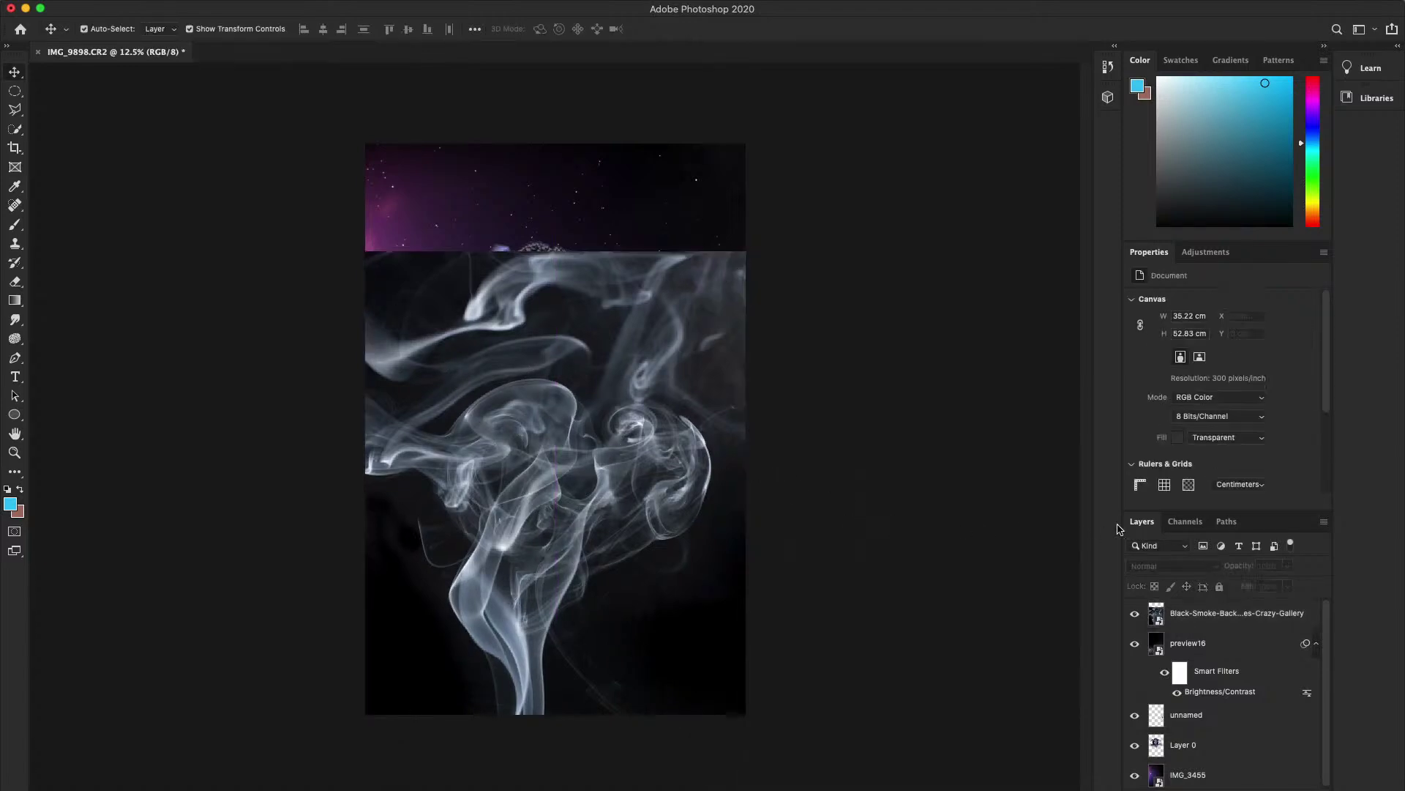
- Set the black-smoke layer's blend mode to Screen
left_click(1196, 619)
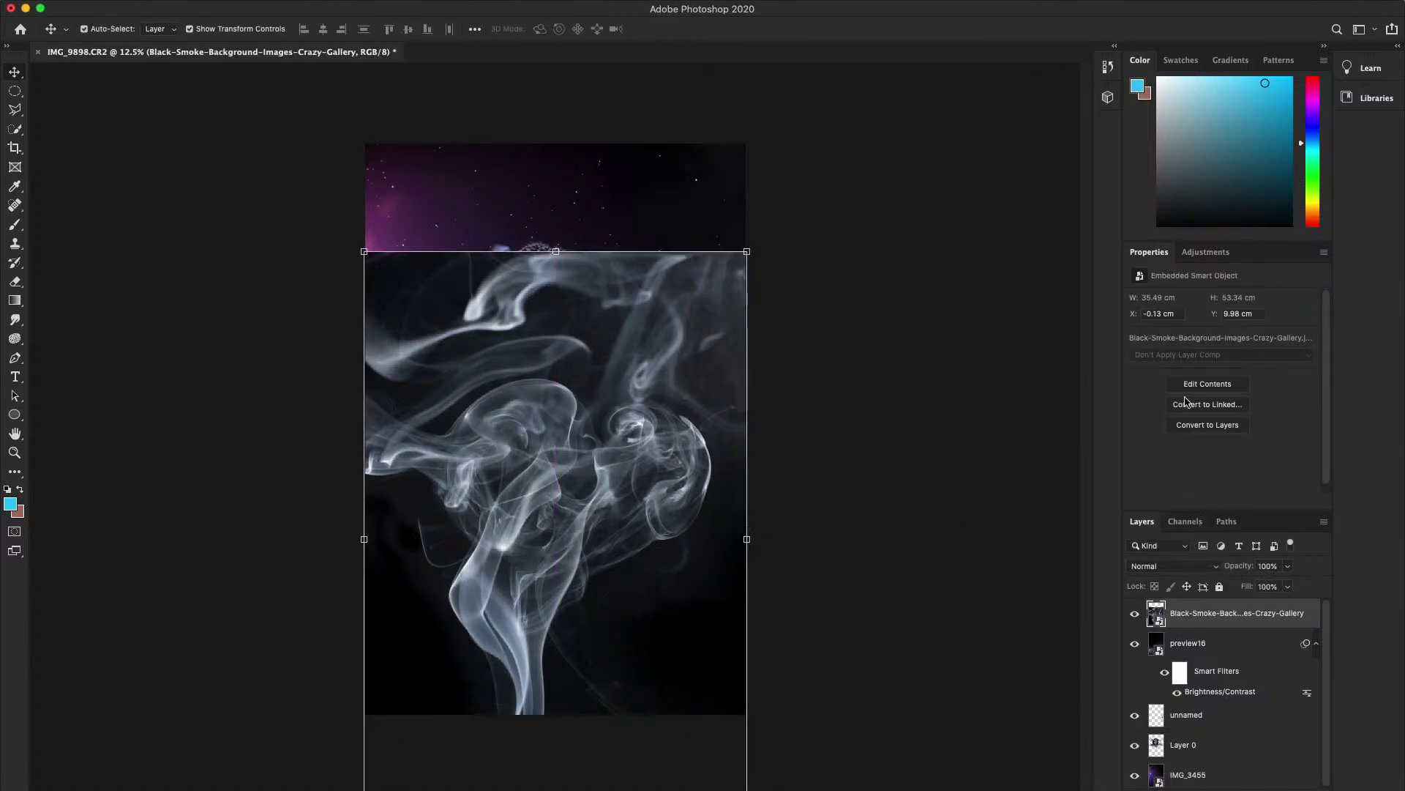
left_click(1211, 565)
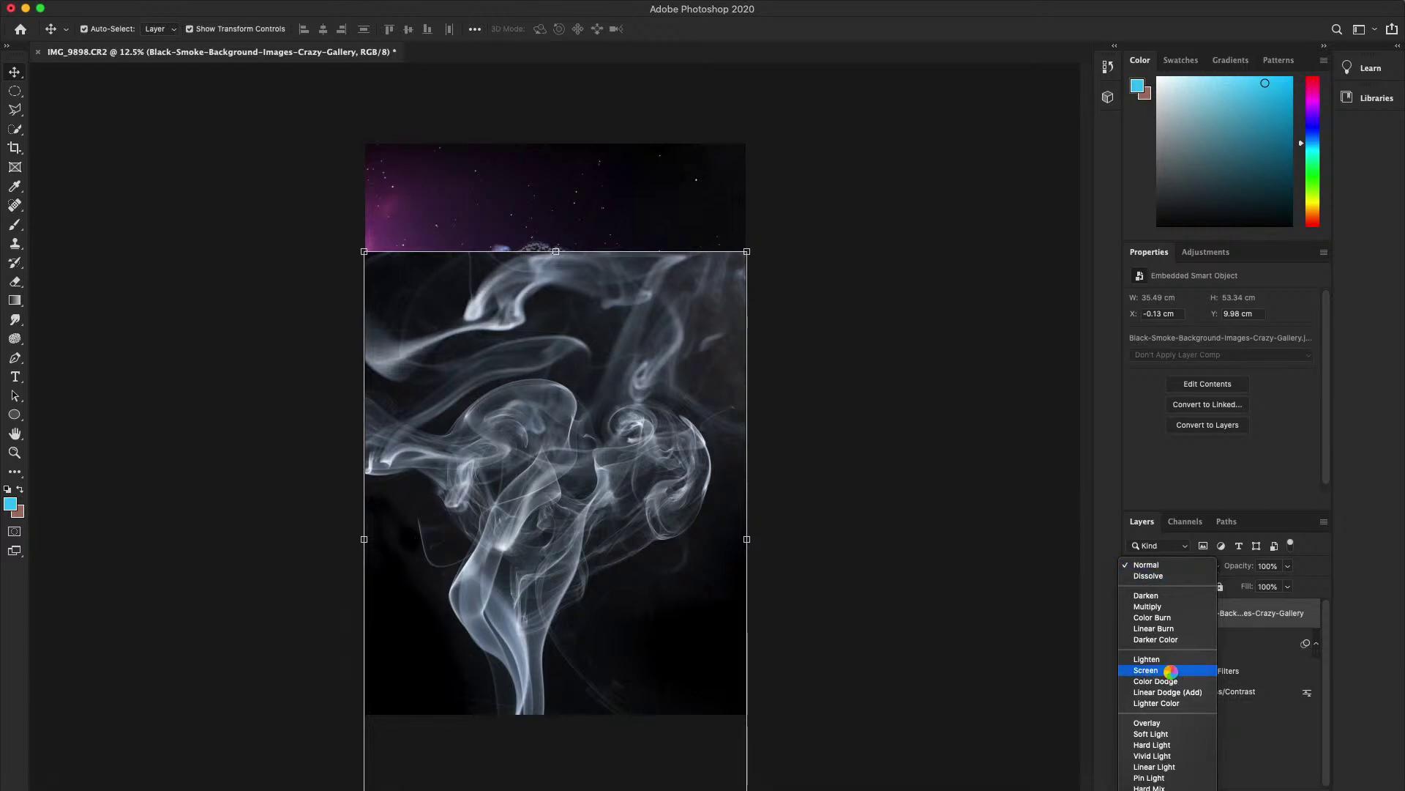
key("Return")
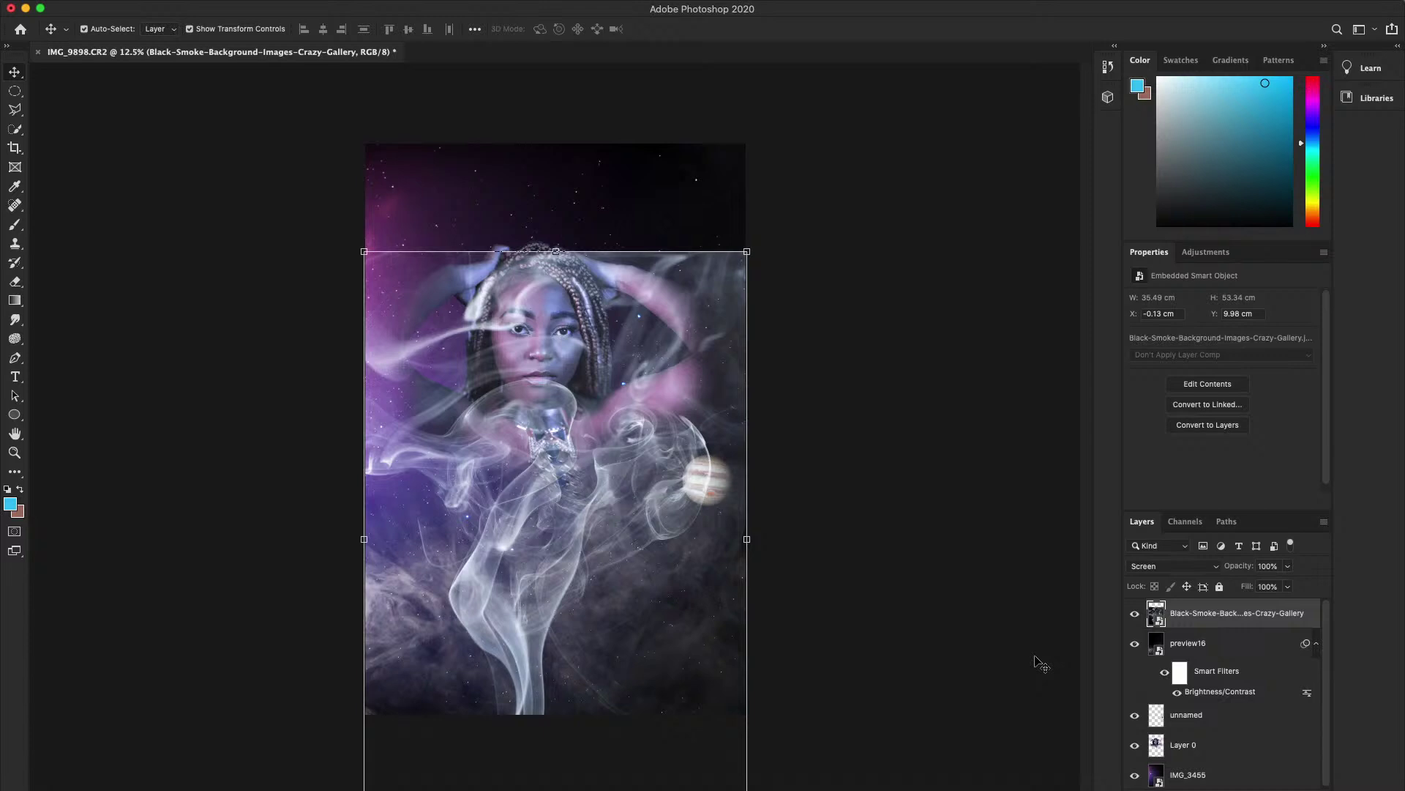
left_click(955, 635)
- Rasterize the black-smoke smart object so the Eraser can be used on it
left_click(593, 443)
left_click(15, 282)
left_click(455, 297)
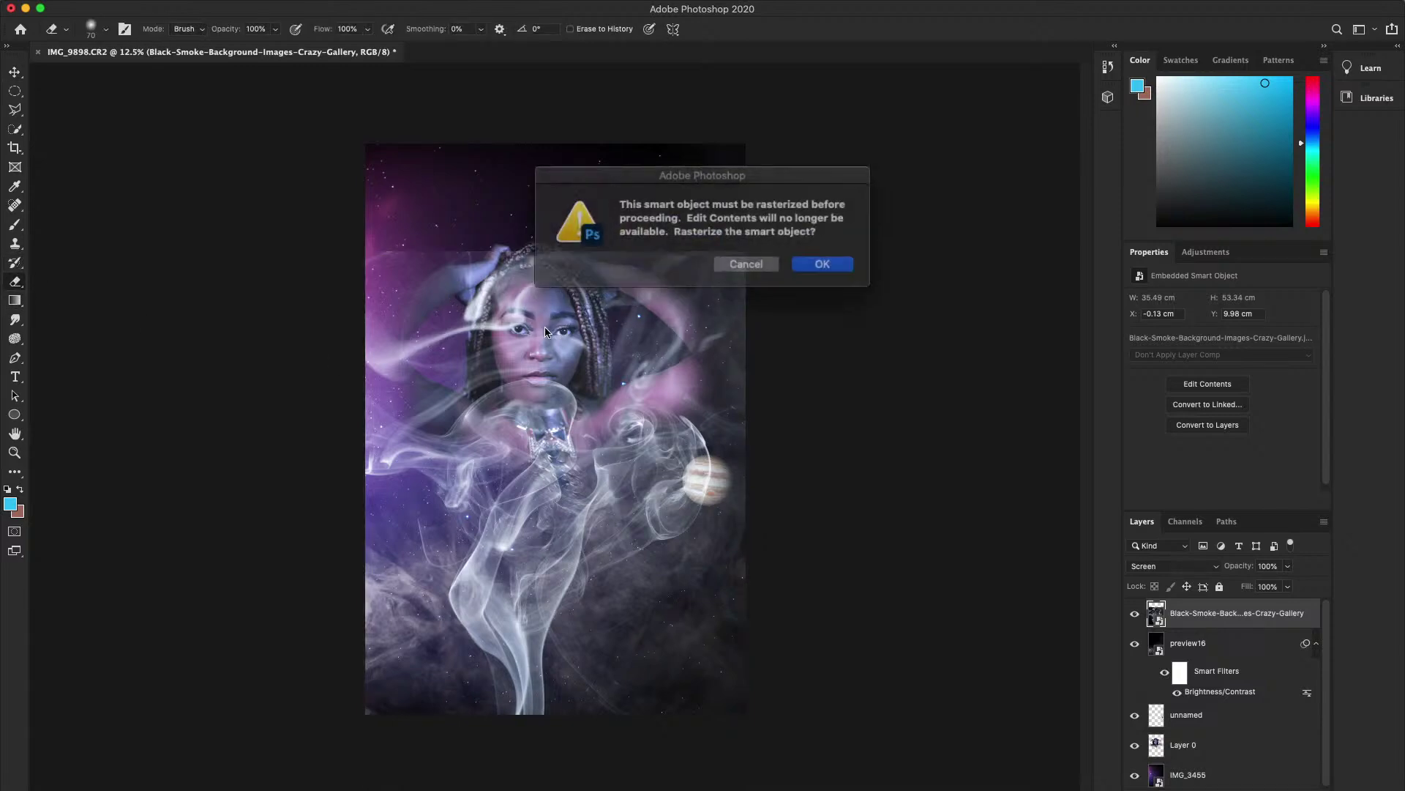
left_click(813, 262)
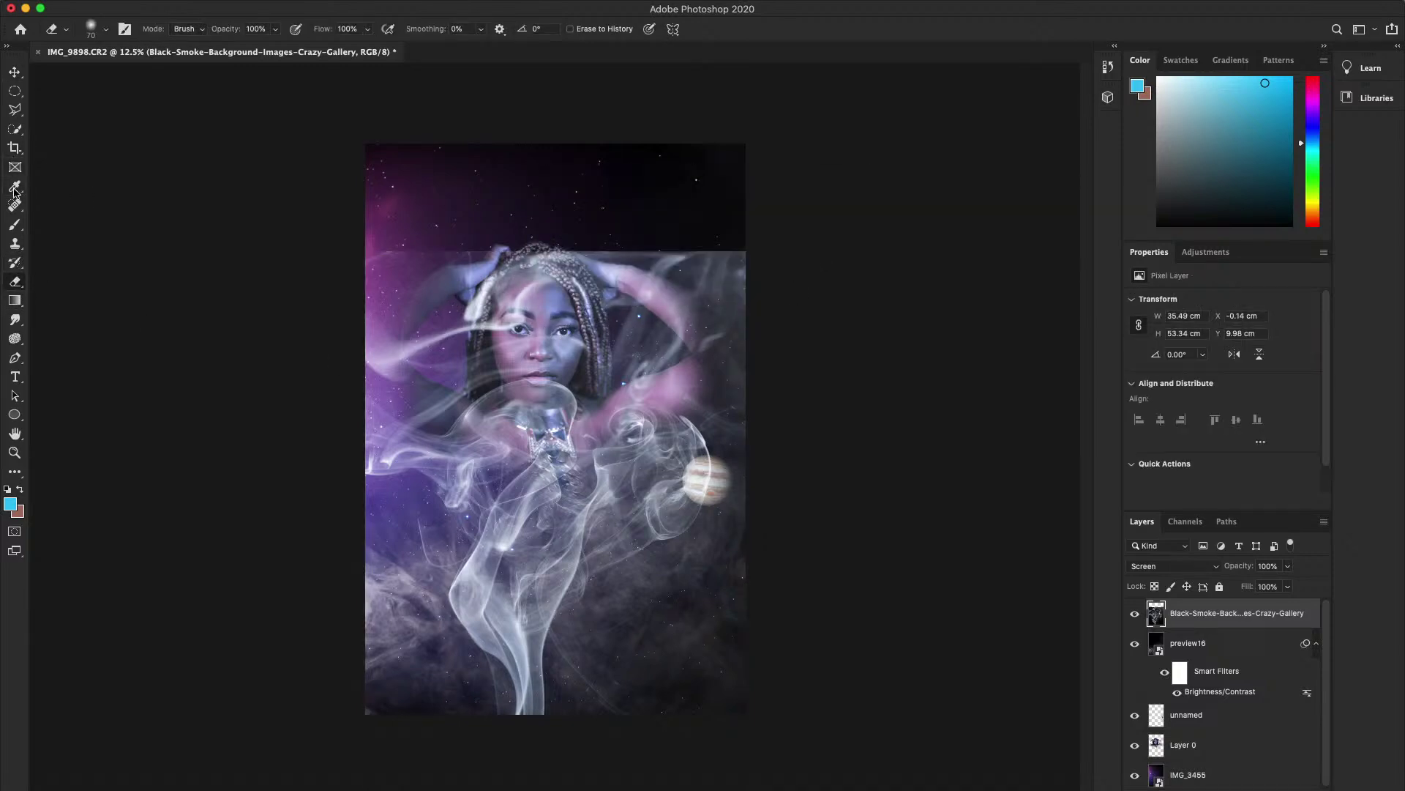
left_click(15, 225)
left_click(454, 254)
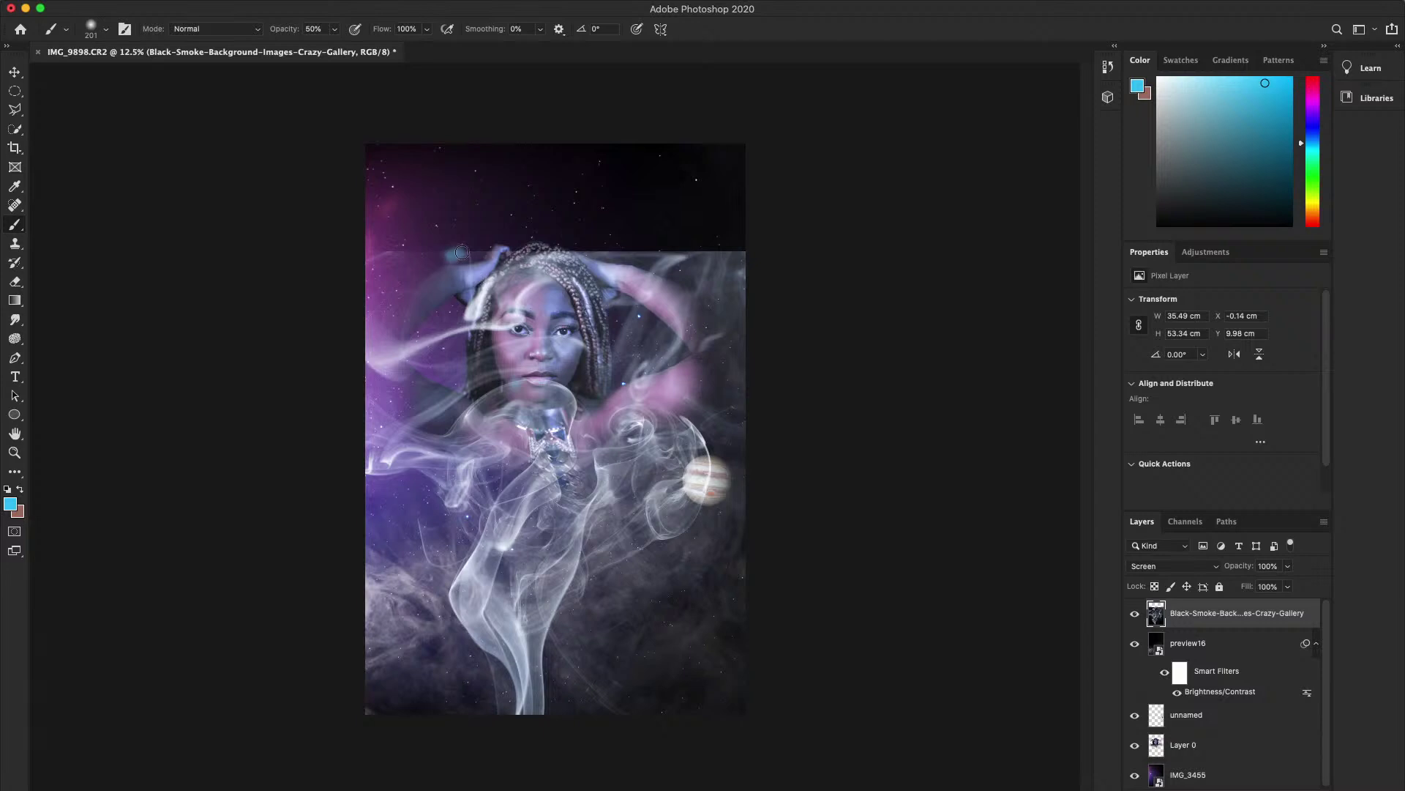
key("super+z")
- Erase the black-smoke layer over the woman, its hard upper edge and the area around Jupiter with a 1400 px, 0% hardness Eraser
left_click(15, 280)
left_click(101, 36)
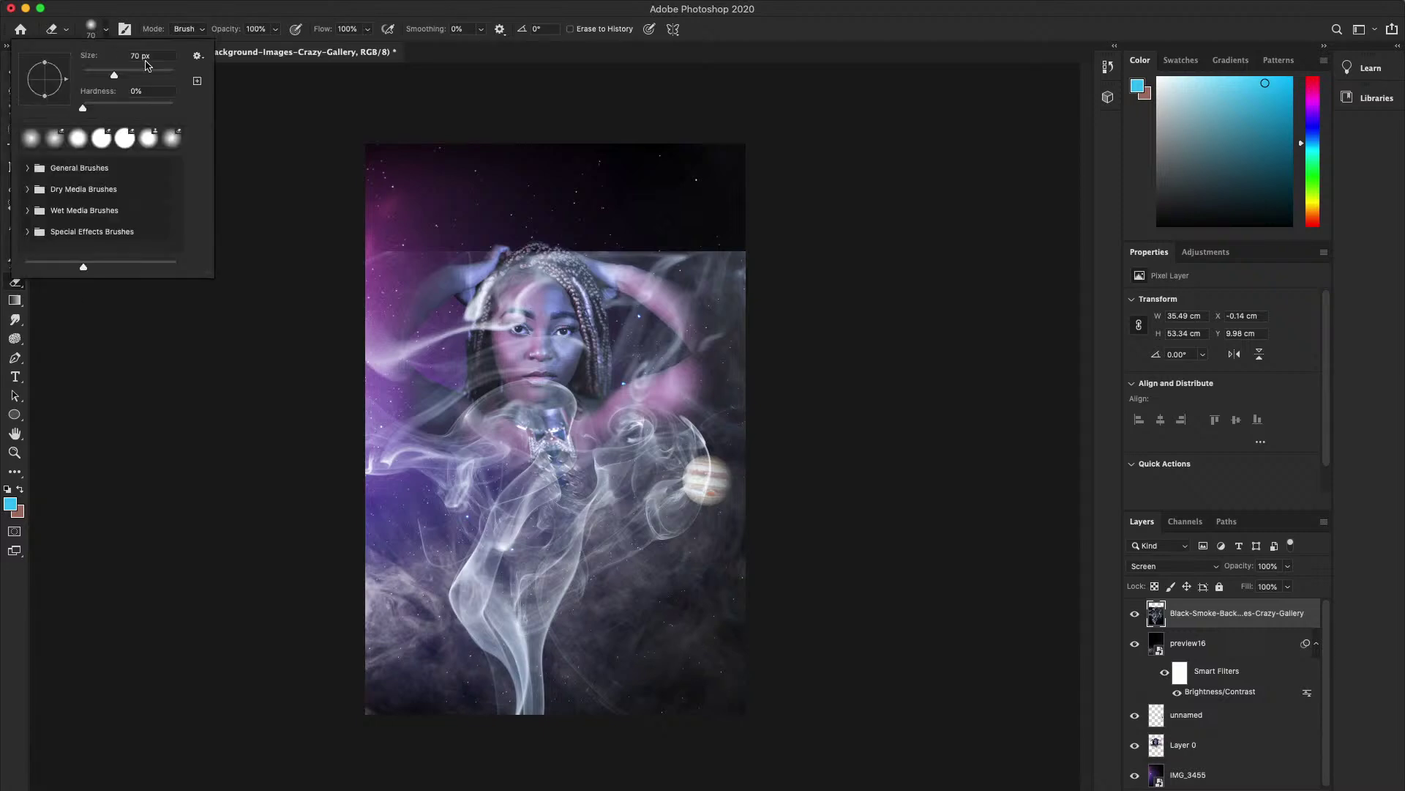
left_click_drag(118, 74, 169, 77)
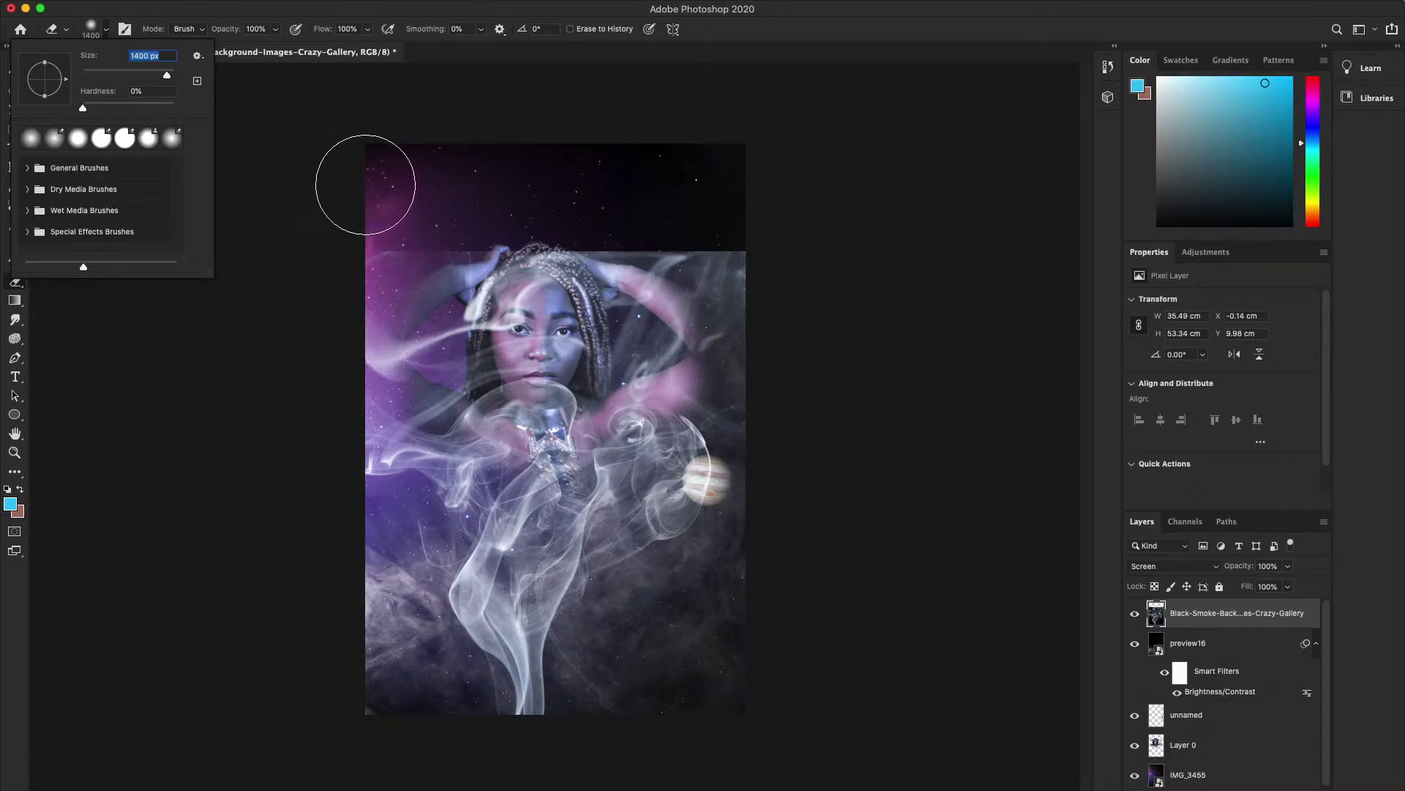
left_click(308, 224)
mouse_move(464, 195)
left_mouse_down()
mouse_move(677, 197)
mouse_move(519, 217)
mouse_move(711, 249)
mouse_move(638, 190)
mouse_move(766, 335)
mouse_move(621, 204)
mouse_move(527, 167)
mouse_move(449, 245)
mouse_move(556, 241)
mouse_move(527, 333)
mouse_move(518, 321)
mouse_move(547, 308)
mouse_move(544, 414)
mouse_move(534, 312)
mouse_move(582, 272)
mouse_move(475, 235)
mouse_move(472, 319)
mouse_move(456, 288)
mouse_move(521, 311)
mouse_move(613, 297)
mouse_move(644, 333)
left_mouse_up()
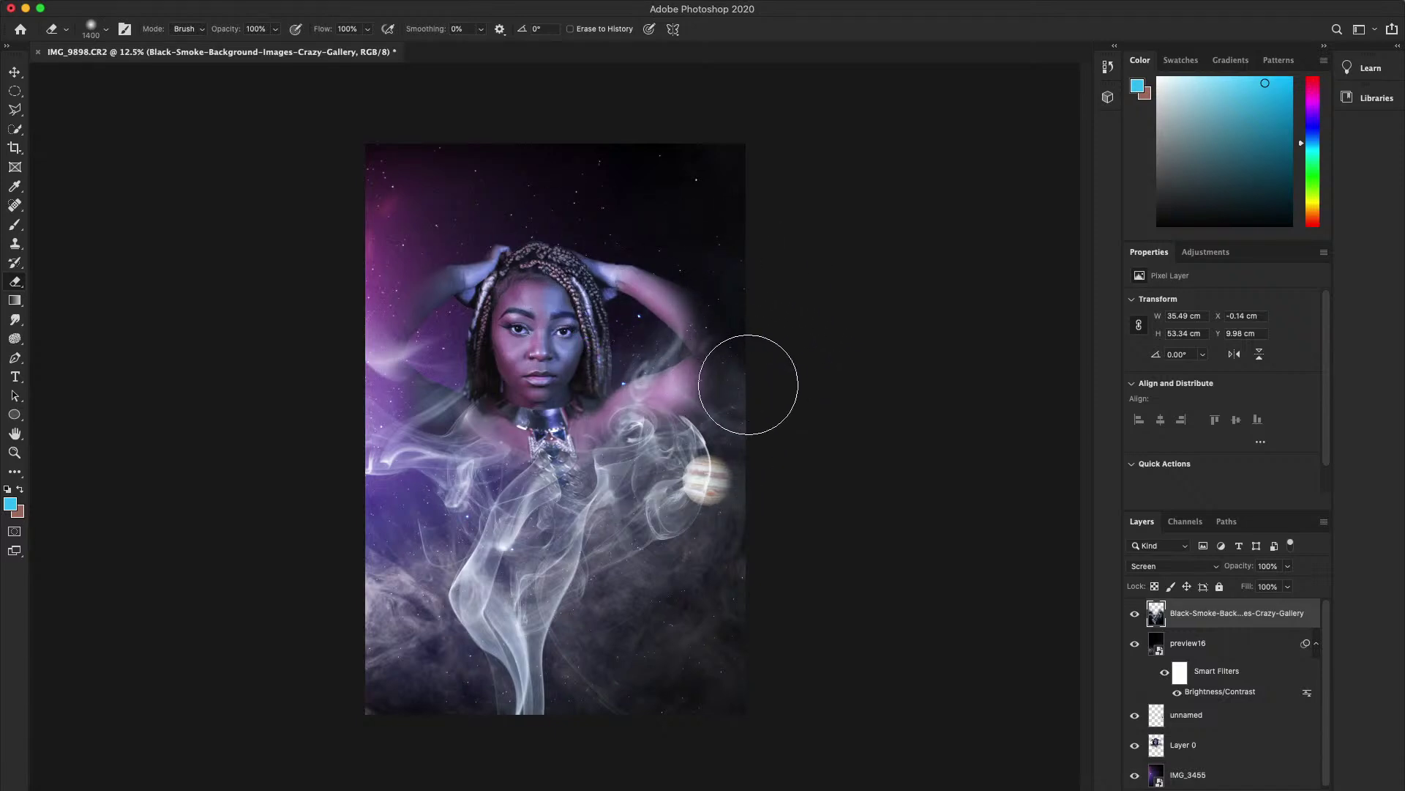
mouse_move(739, 511)
left_mouse_down()
mouse_move(726, 477)
mouse_move(681, 571)
left_mouse_up()
mouse_move(674, 619)
left_mouse_down()
mouse_move(429, 611)
mouse_move(392, 563)
mouse_move(430, 560)
mouse_move(454, 586)
left_mouse_up()
- Apply a Brightness/Contrast adjustment to the black-smoke layer with Brightness -91 and Contrast 100
left_click(110, 0)
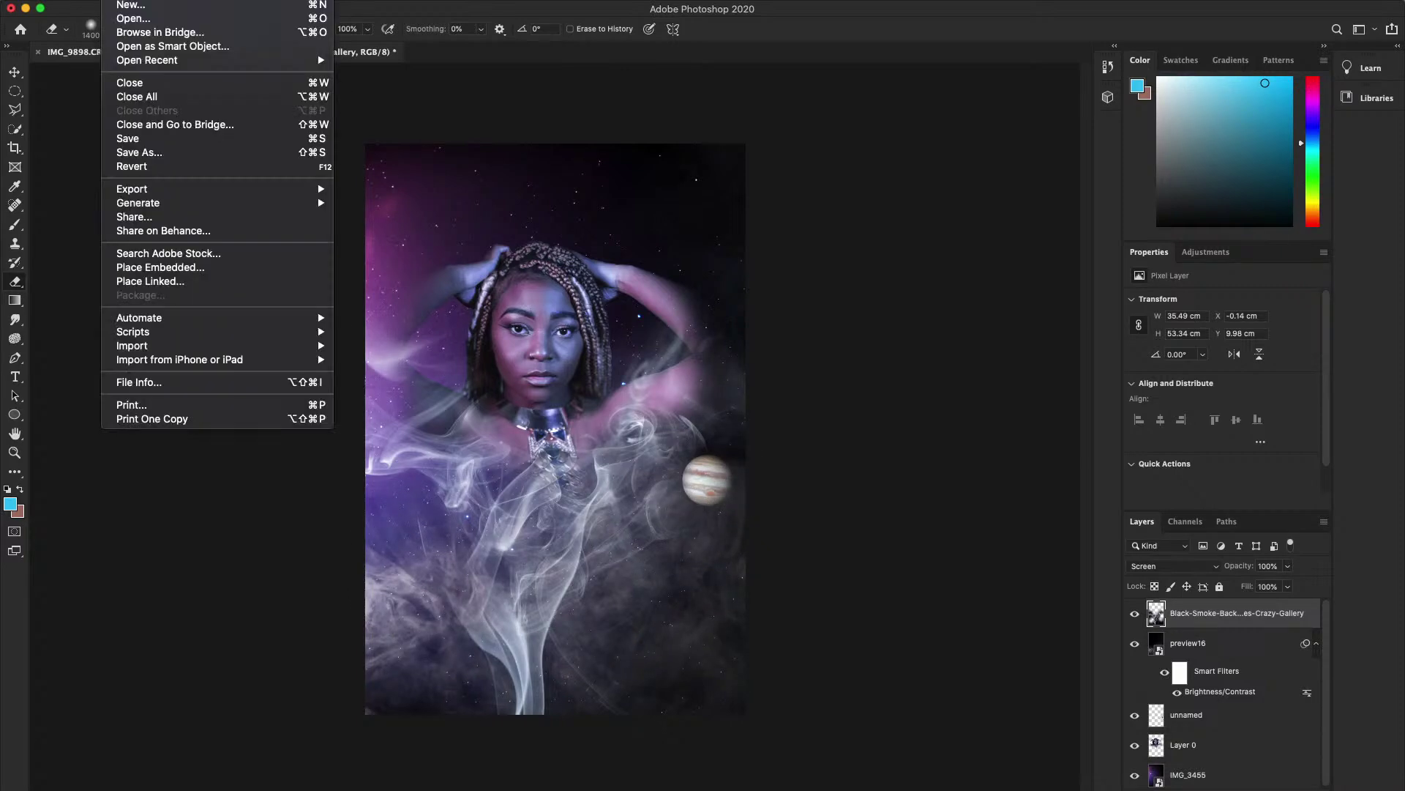
mouse_move(179, 0)
mouse_move(207, 27)
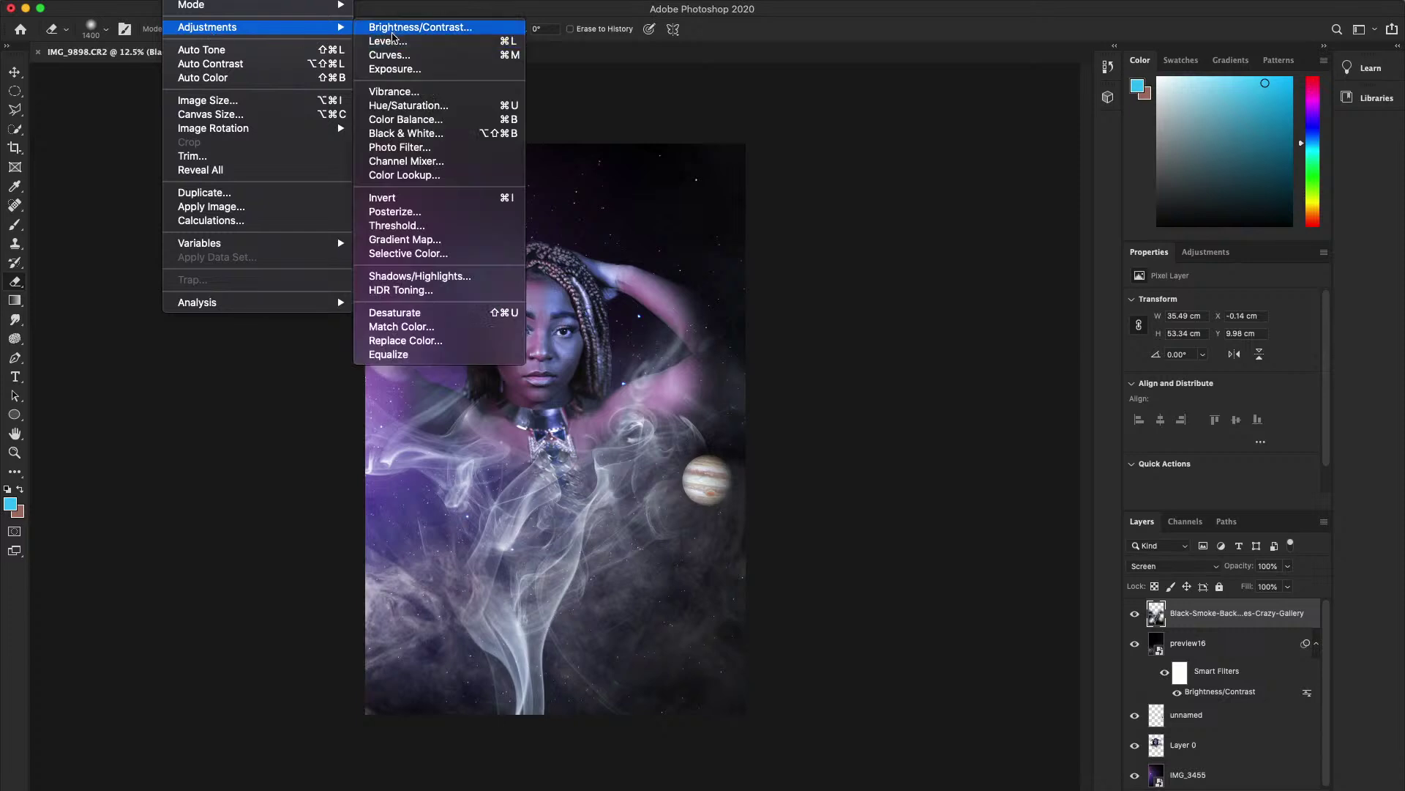
left_click(392, 28)
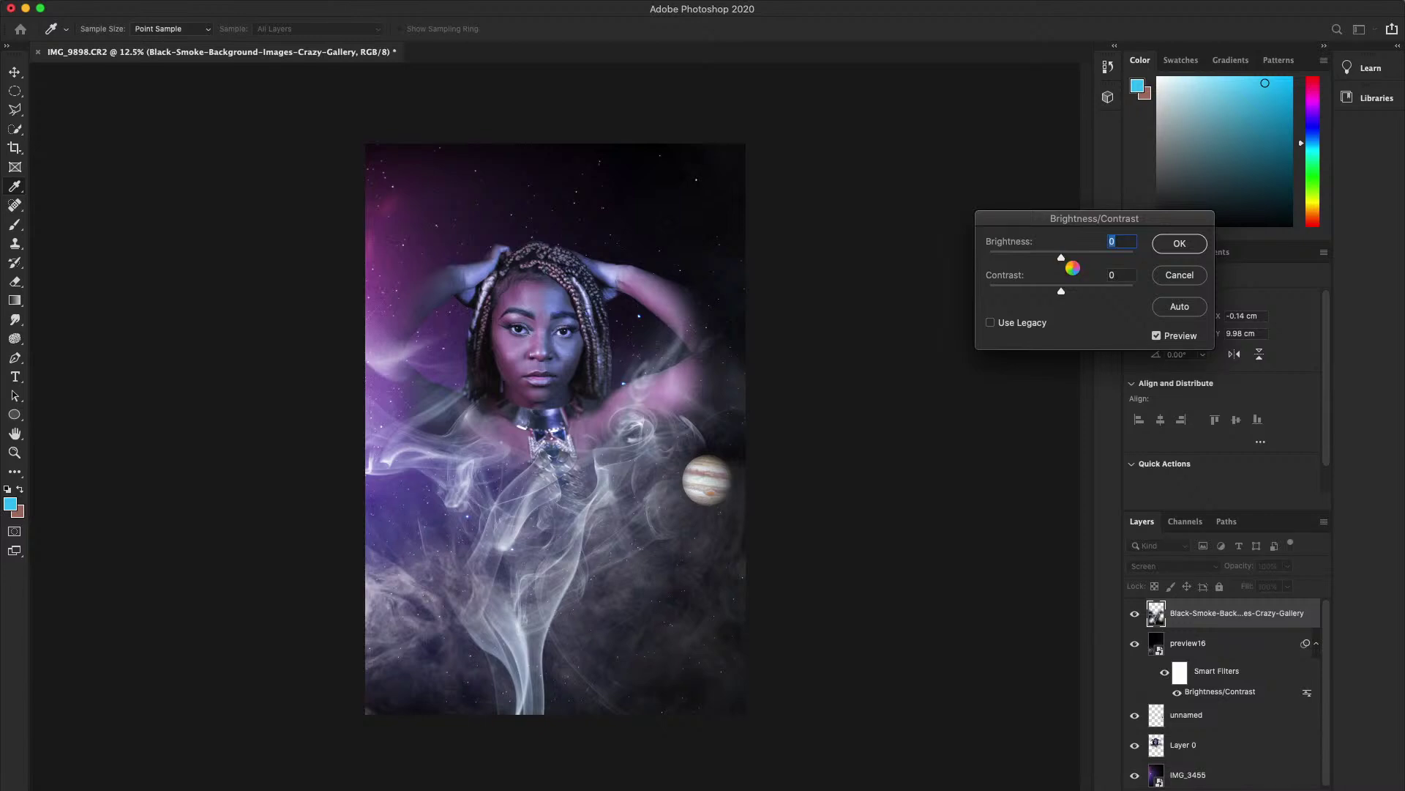
left_click_drag(1073, 267, 1020, 264)
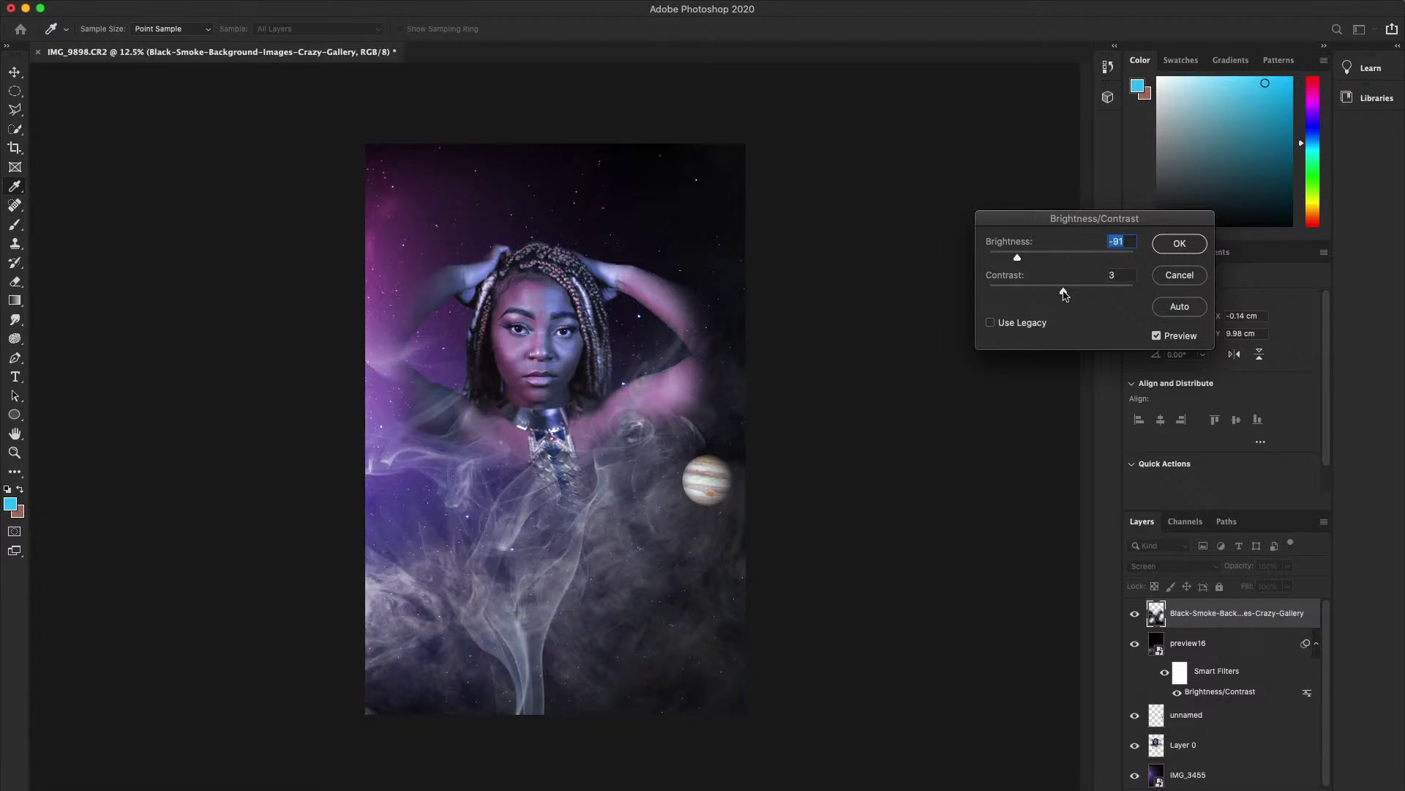
left_click_drag(1100, 293, 1147, 290)
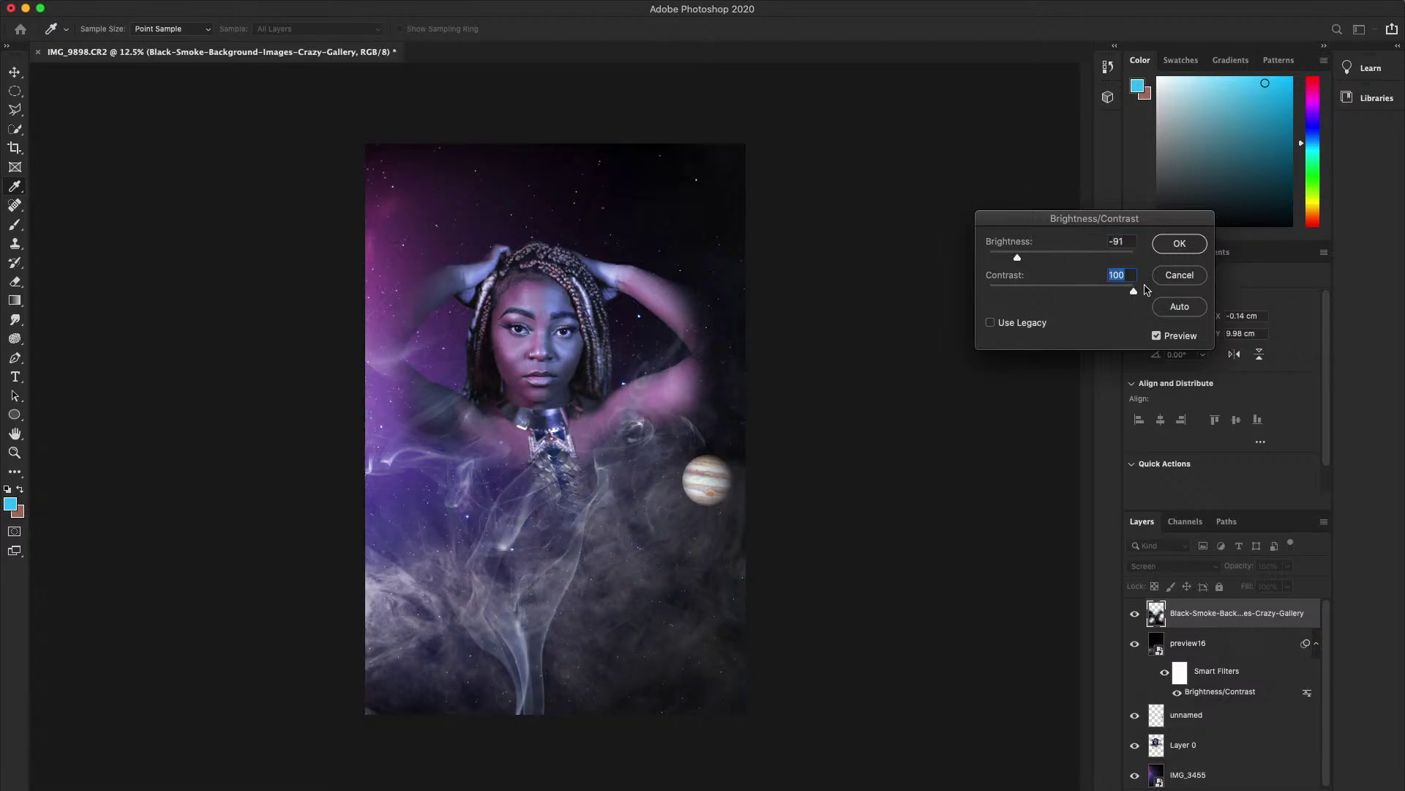
left_click(1200, 247)
key("e")
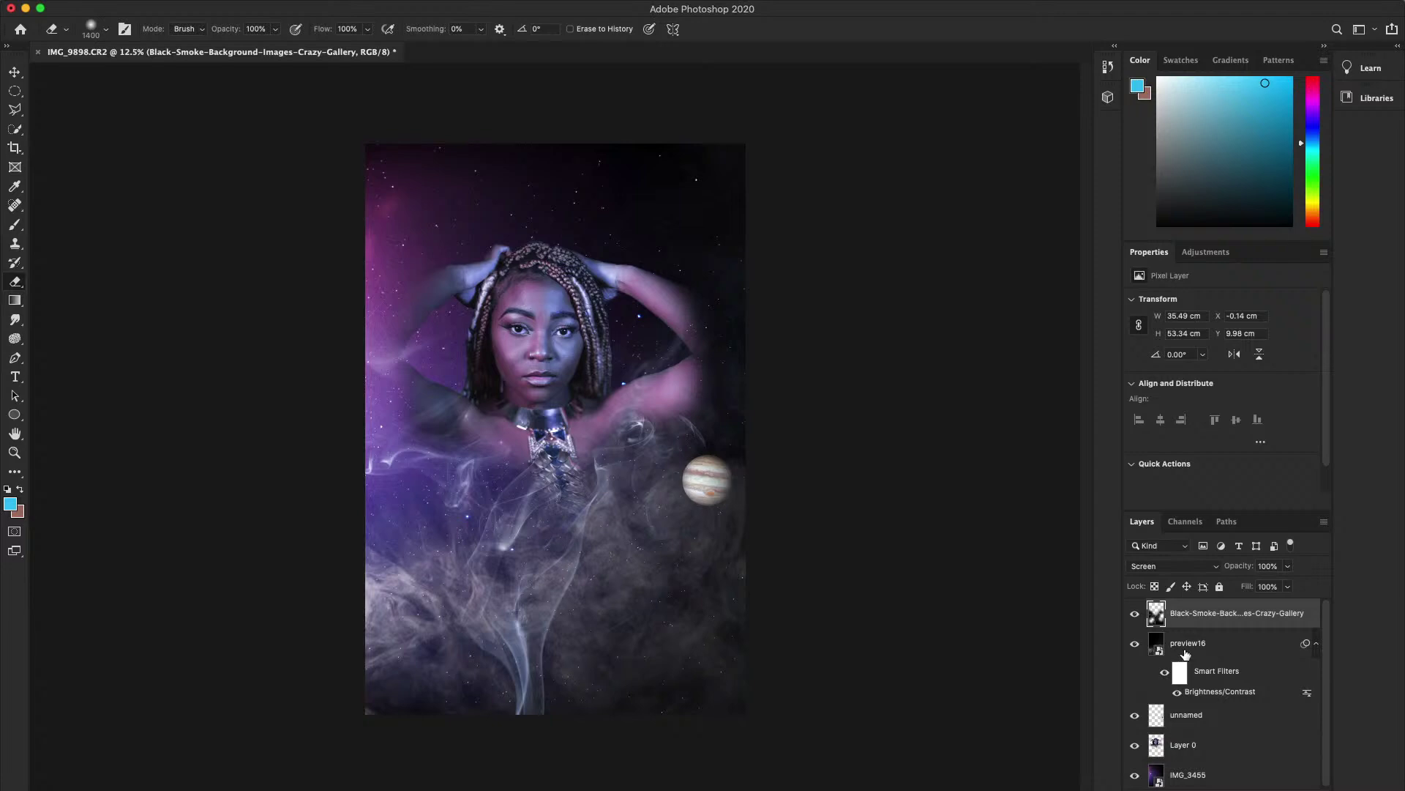
- Start a Photo Filter on the preview16 layer with the custom magenta colour de31d4 and a density of 100%
key("alt+bracketleft")
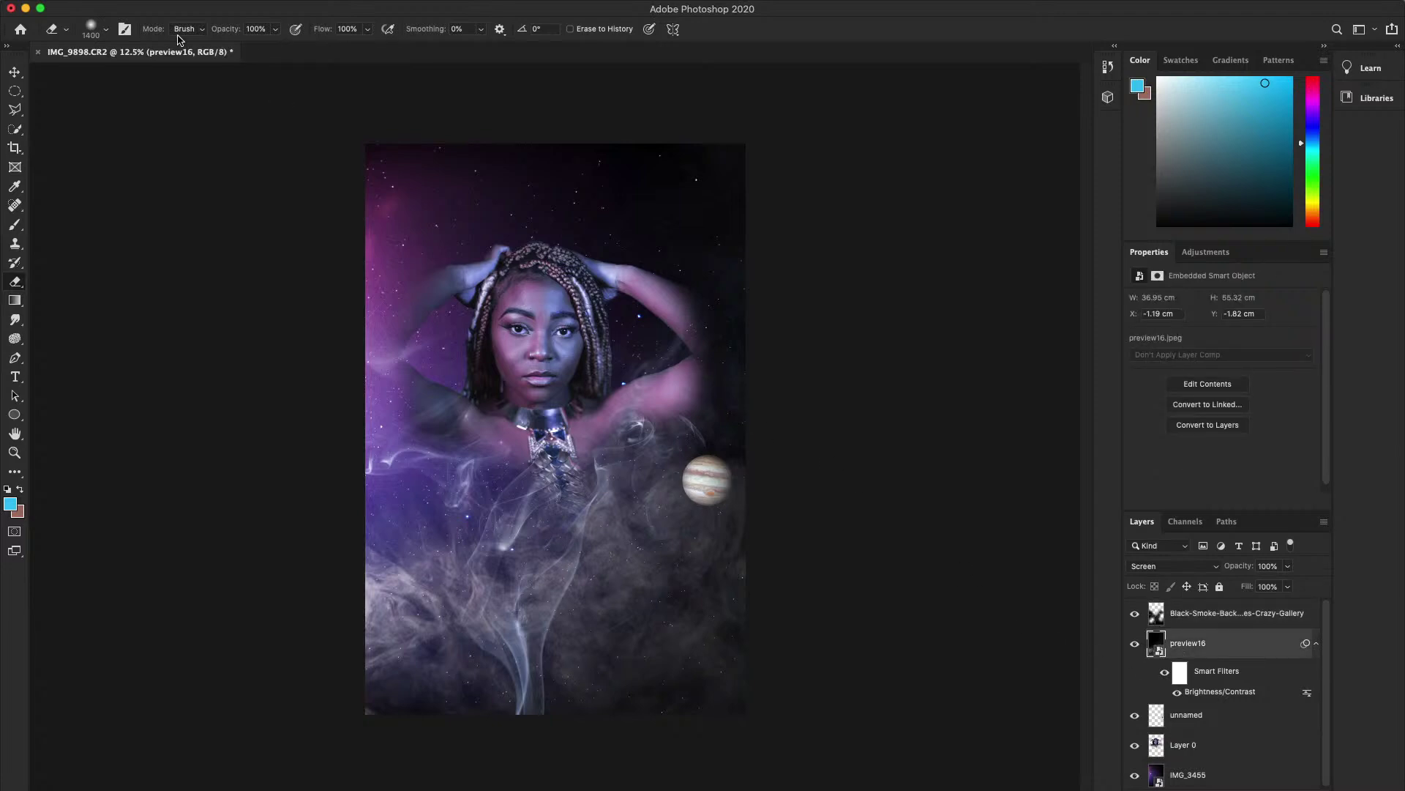
left_click(193, 1)
mouse_move(251, 28)
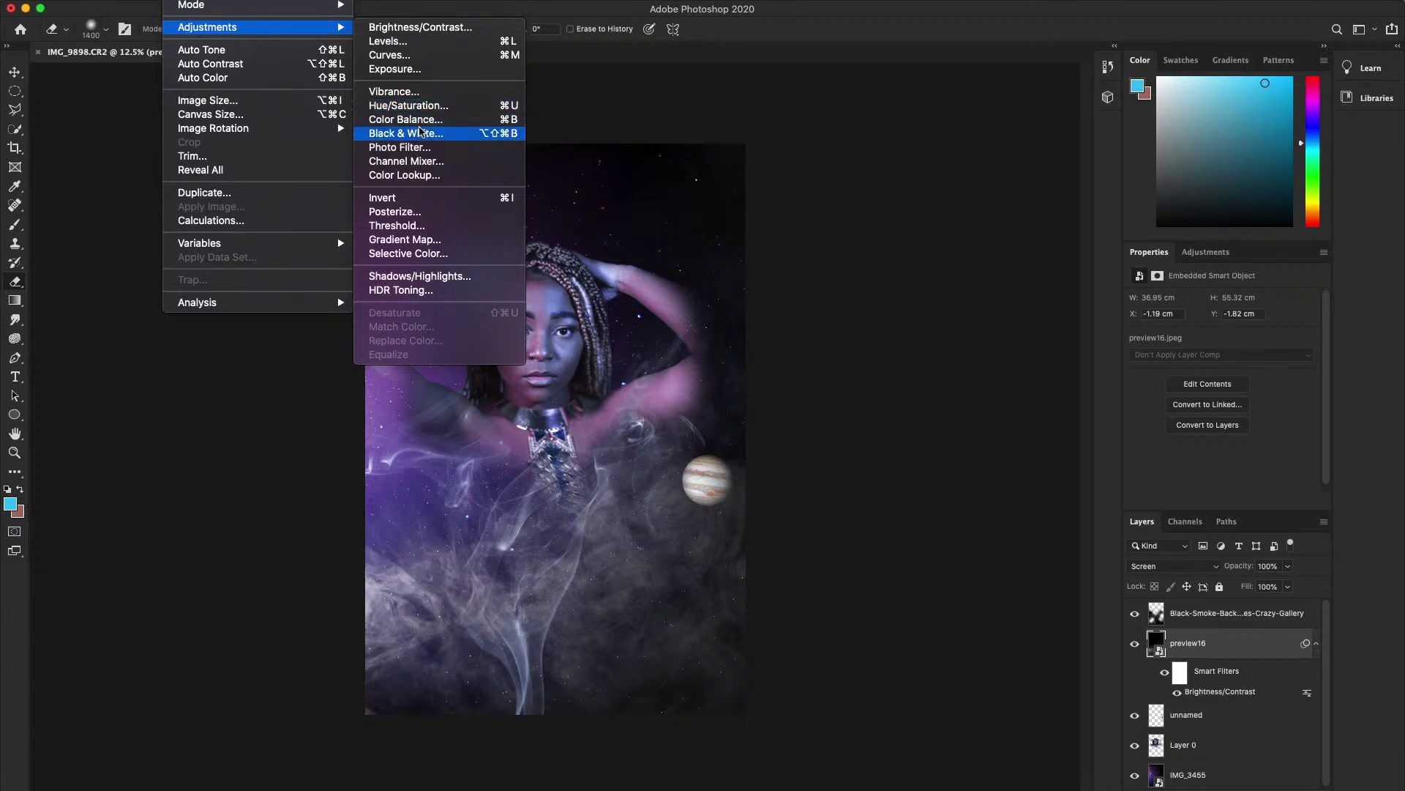
left_click(419, 147)
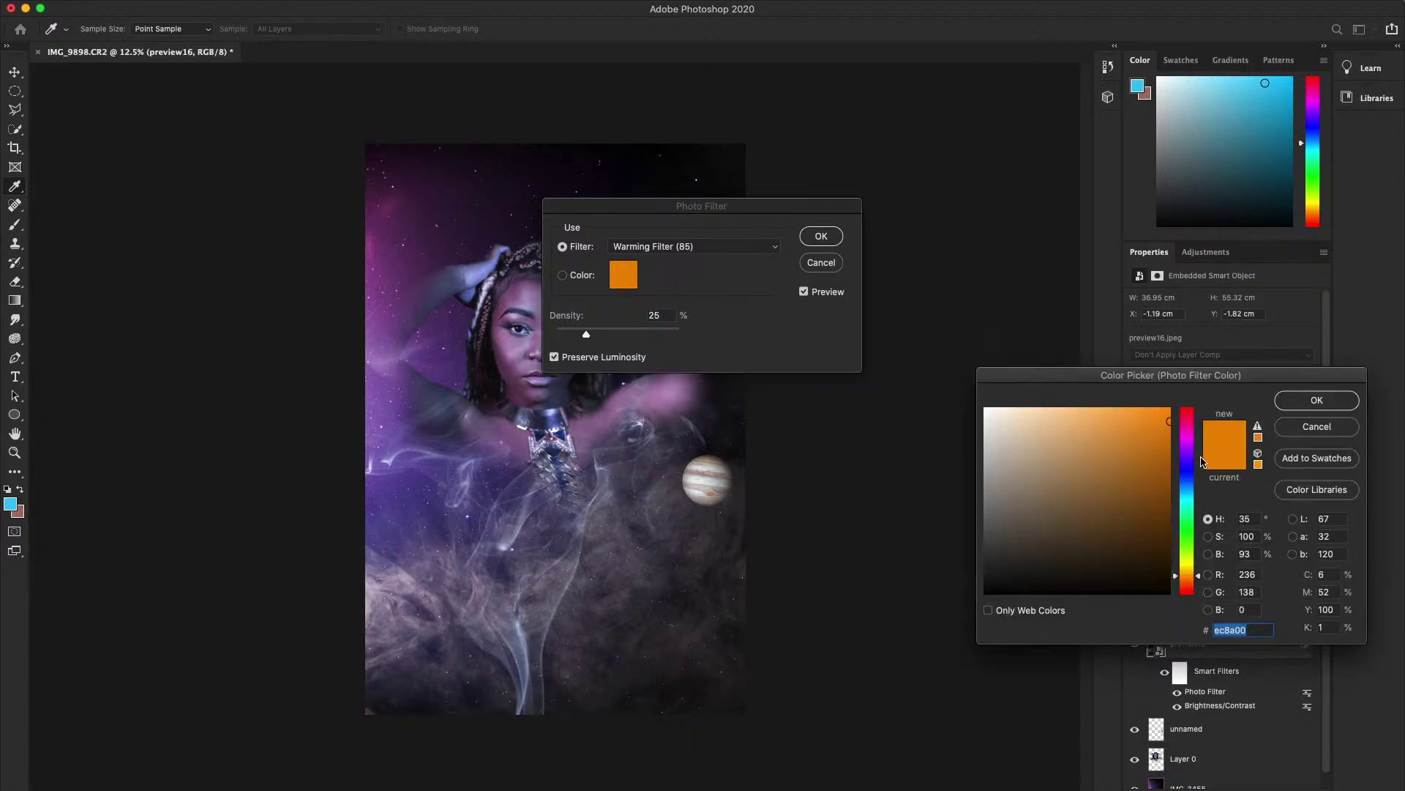
left_click(1193, 438)
left_click_drag(1090, 408, 1130, 431)
left_click(1315, 400)
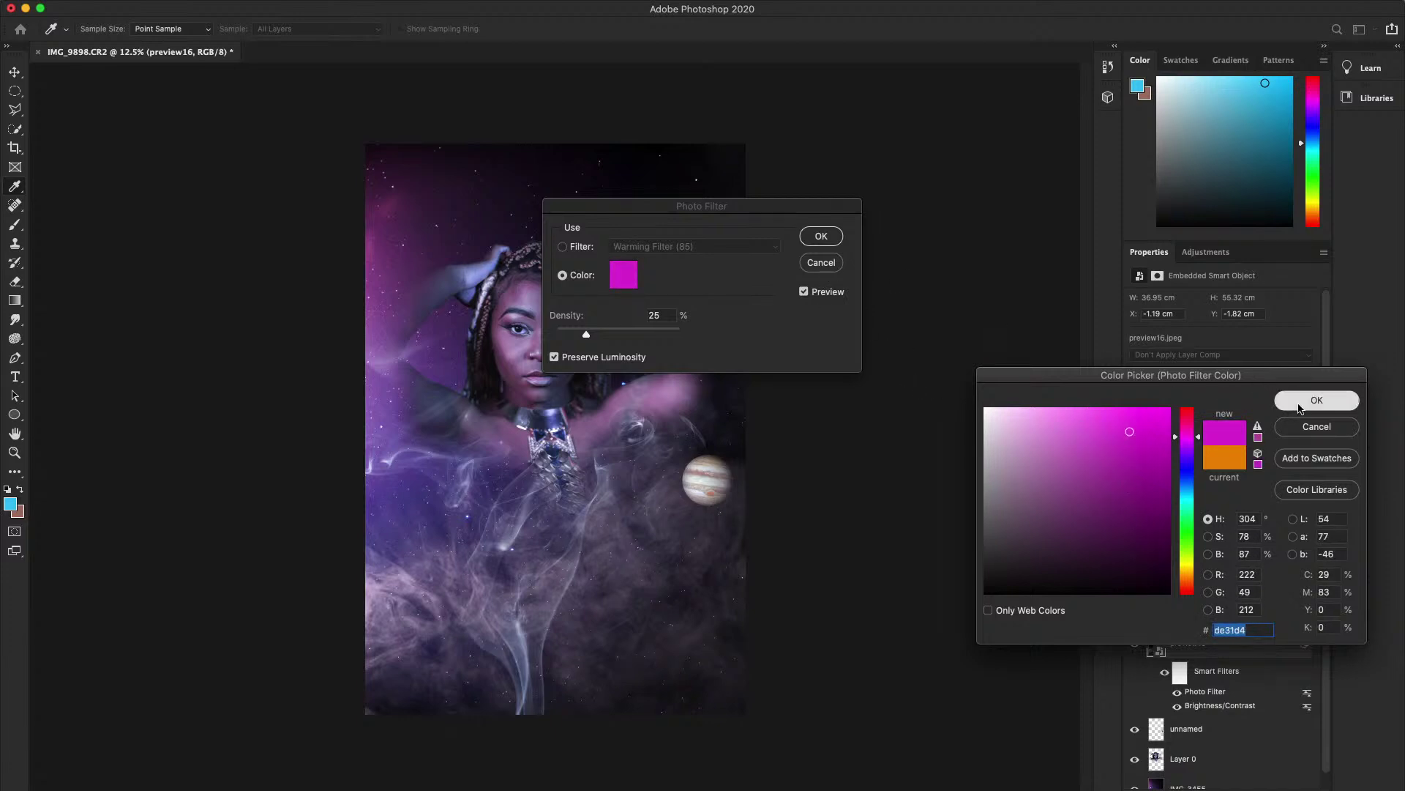
left_click_drag(614, 334, 710, 333)
- Change the preview16 Photo Filter colour to dark purple 630091 and apply the filter
left_click(625, 276)
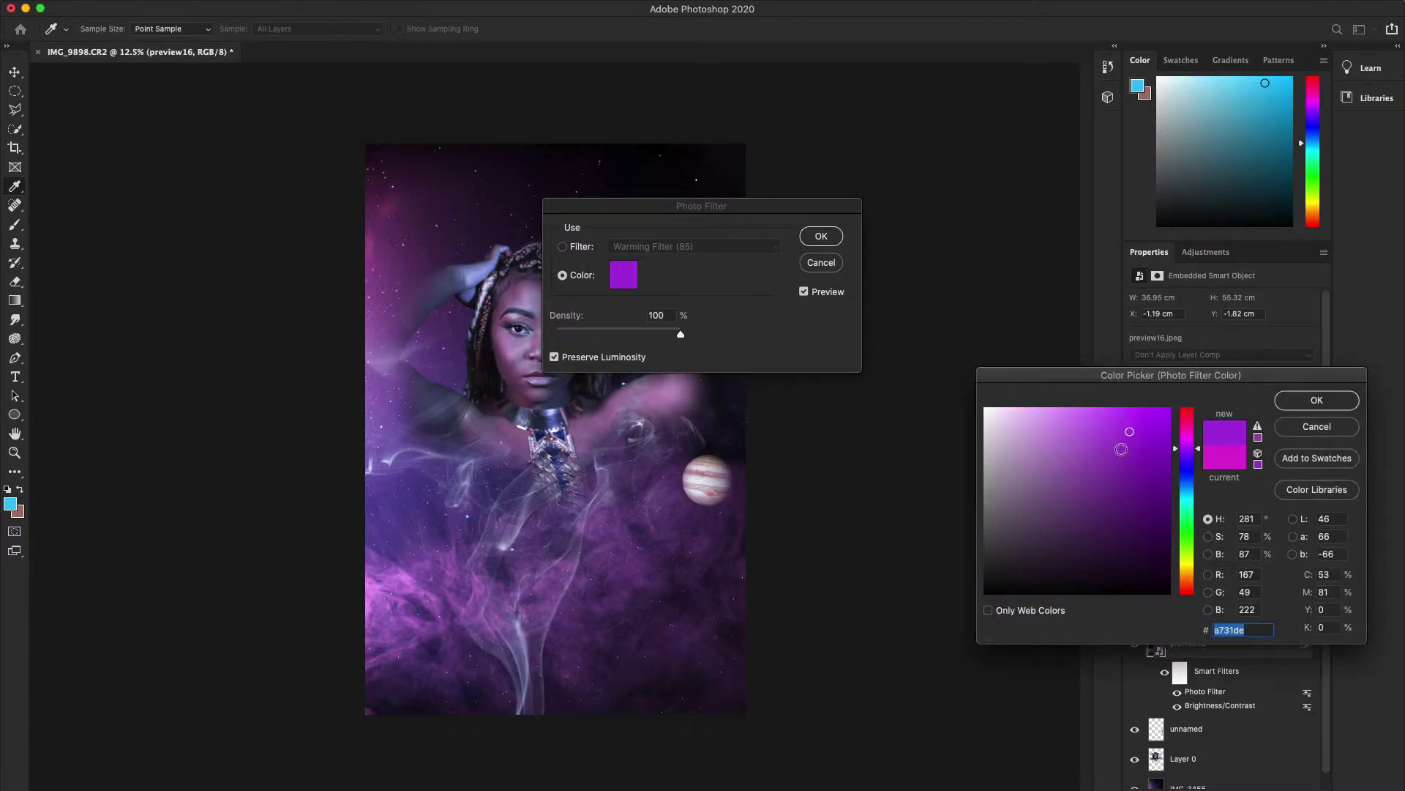
mouse_move(1123, 439)
left_mouse_down()
mouse_move(1071, 411)
mouse_move(1123, 448)
mouse_move(1114, 494)
mouse_move(1155, 481)
mouse_move(1158, 539)
mouse_move(1088, 588)
mouse_move(1095, 477)
mouse_move(1139, 464)
mouse_move(1169, 488)
left_mouse_up()
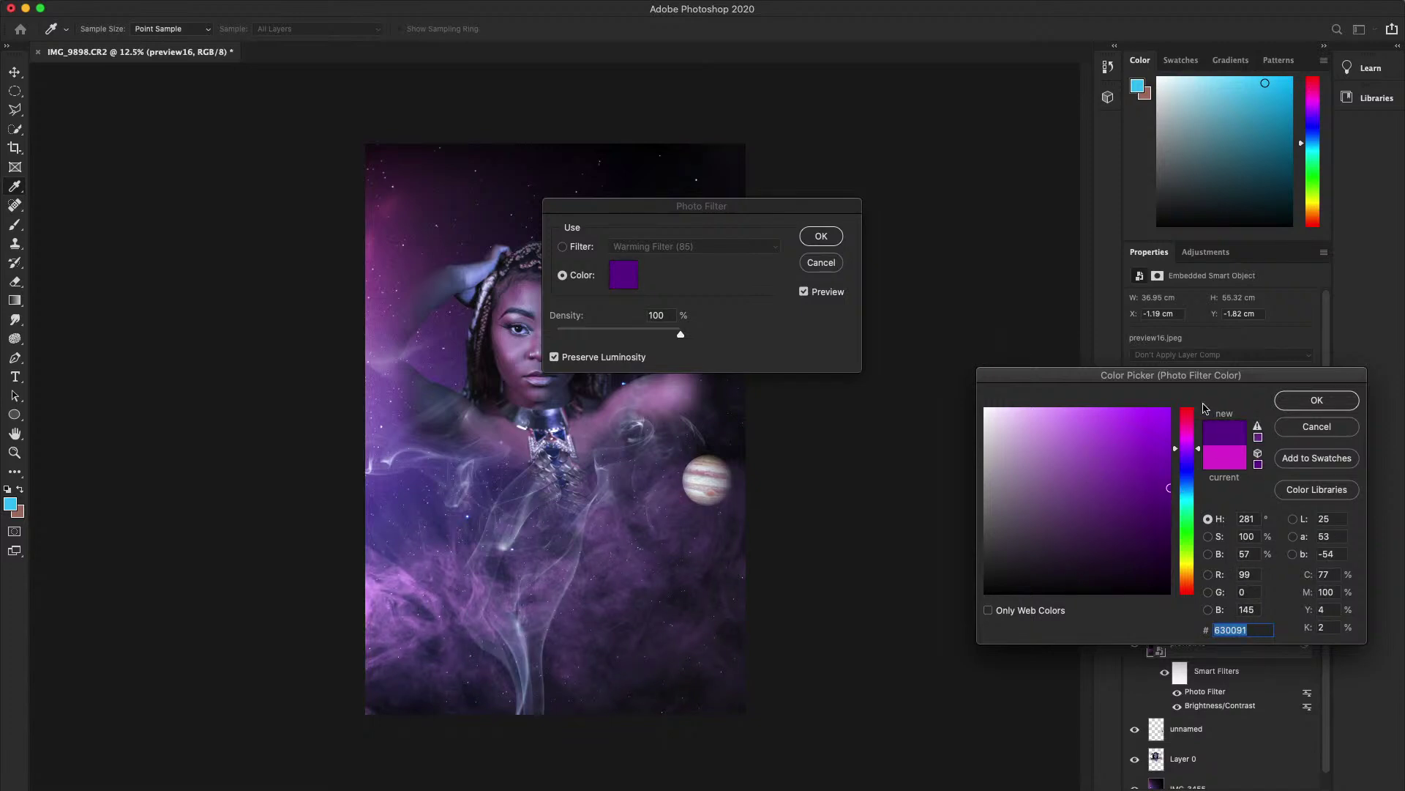
left_click(1302, 402)
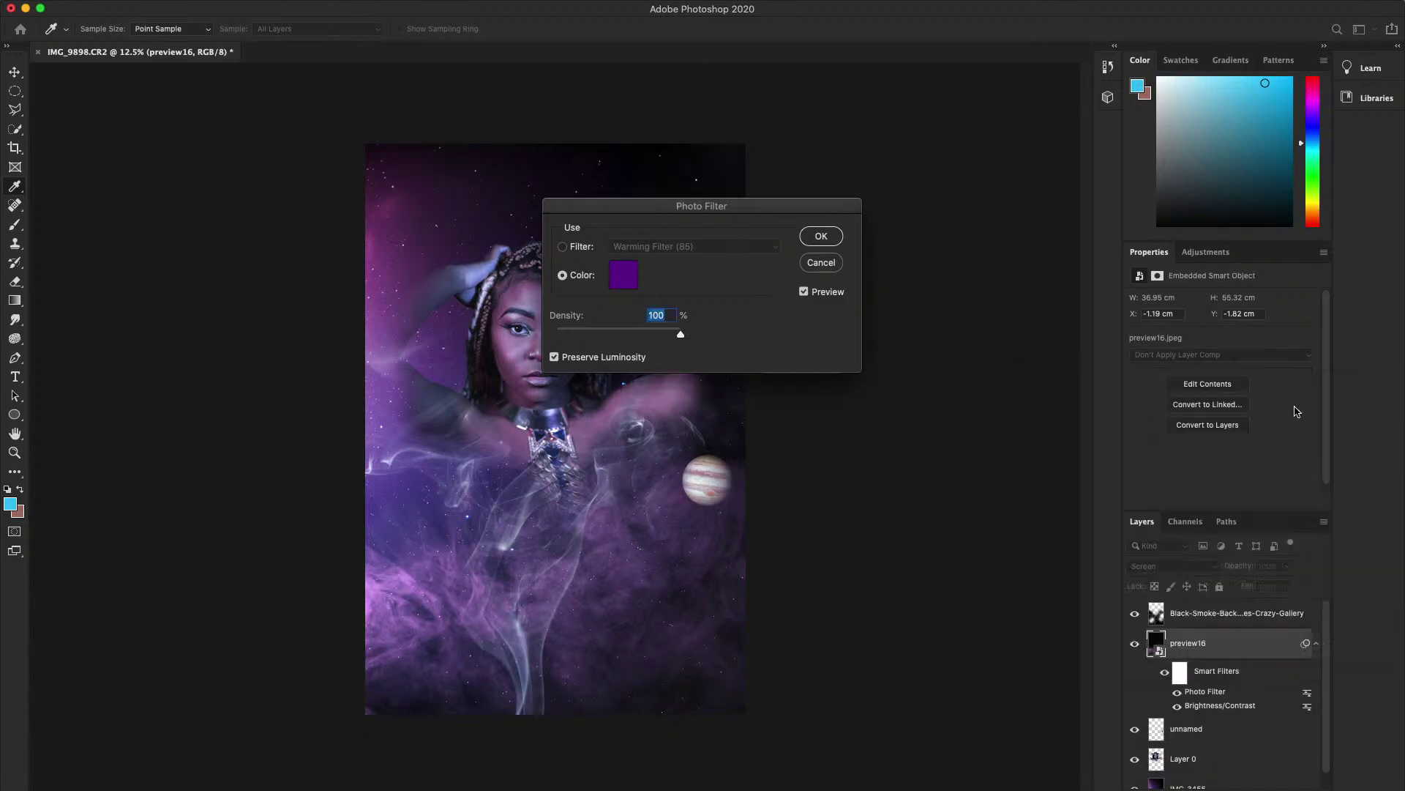
left_click(821, 236)
key("e")
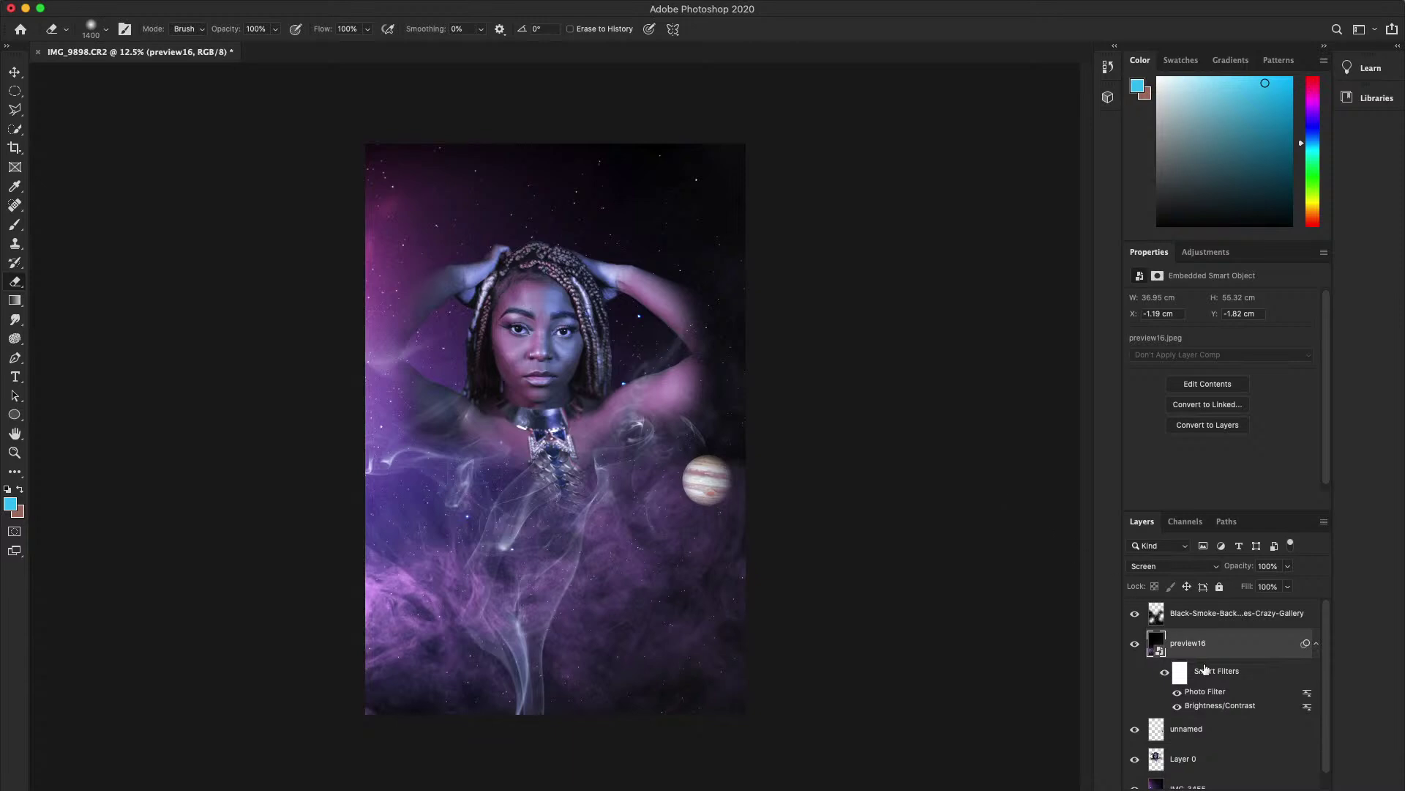
- Start a Photo Filter on the black-smoke layer with the custom blue 437ad7 and a density of 89%
left_click(1210, 622)
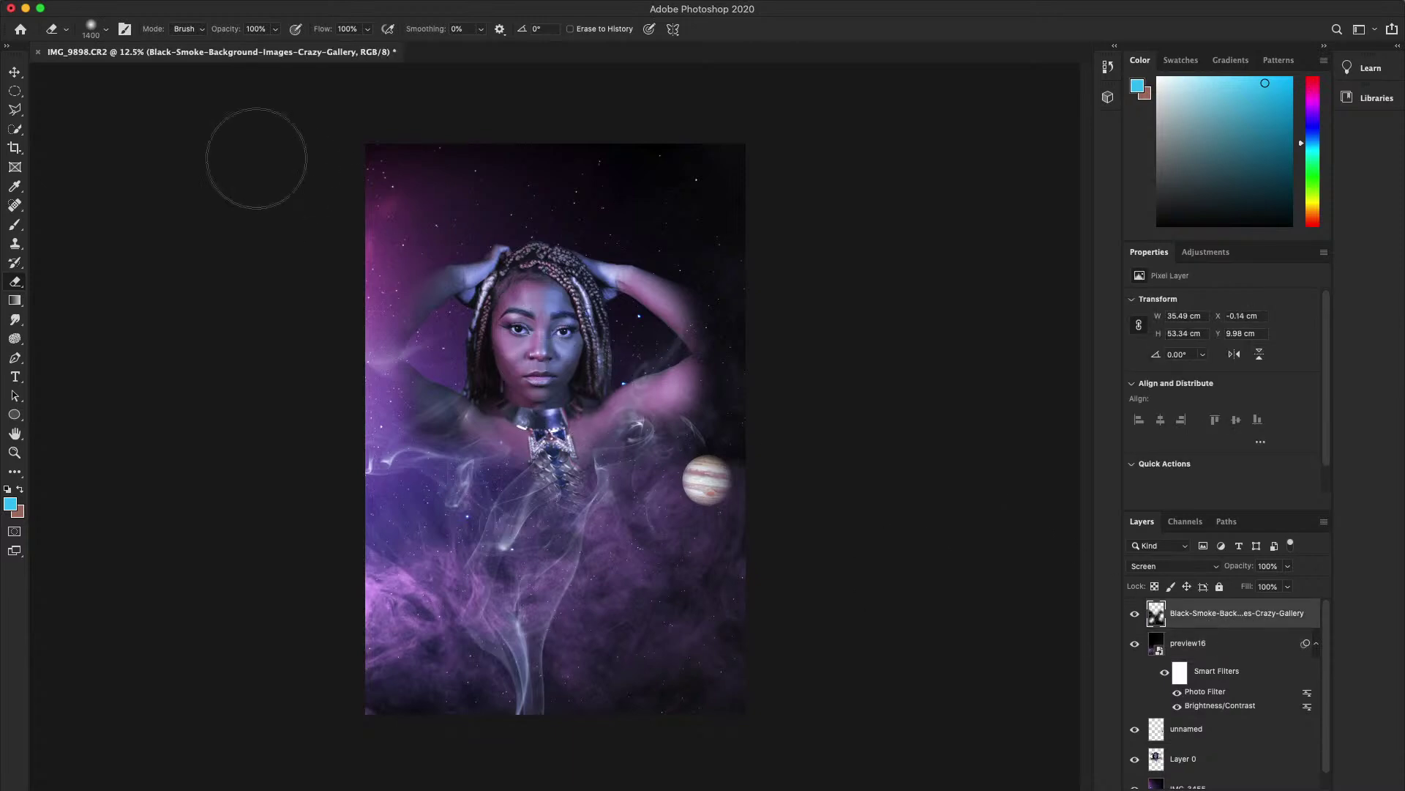
left_click(197, 0)
mouse_move(207, 26)
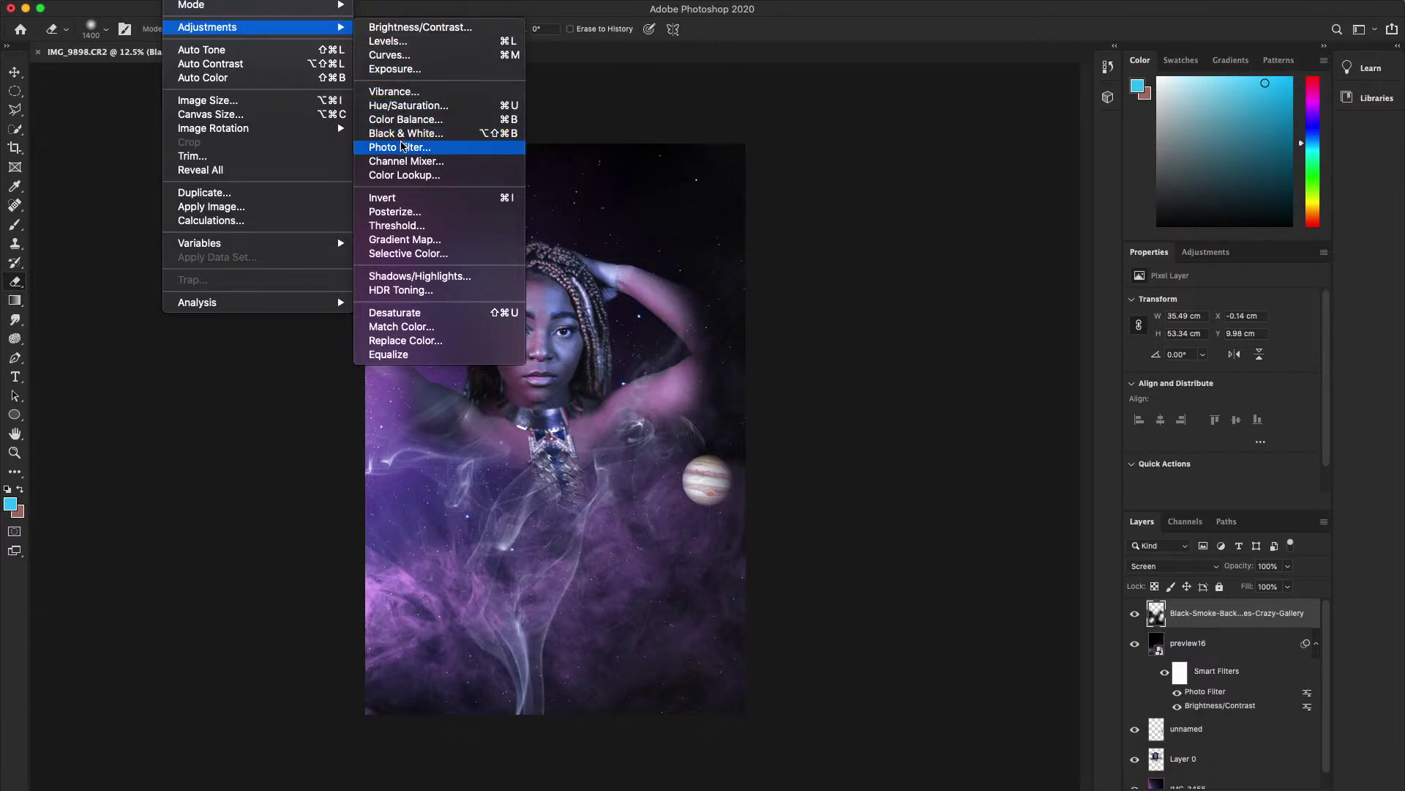
left_click(402, 147)
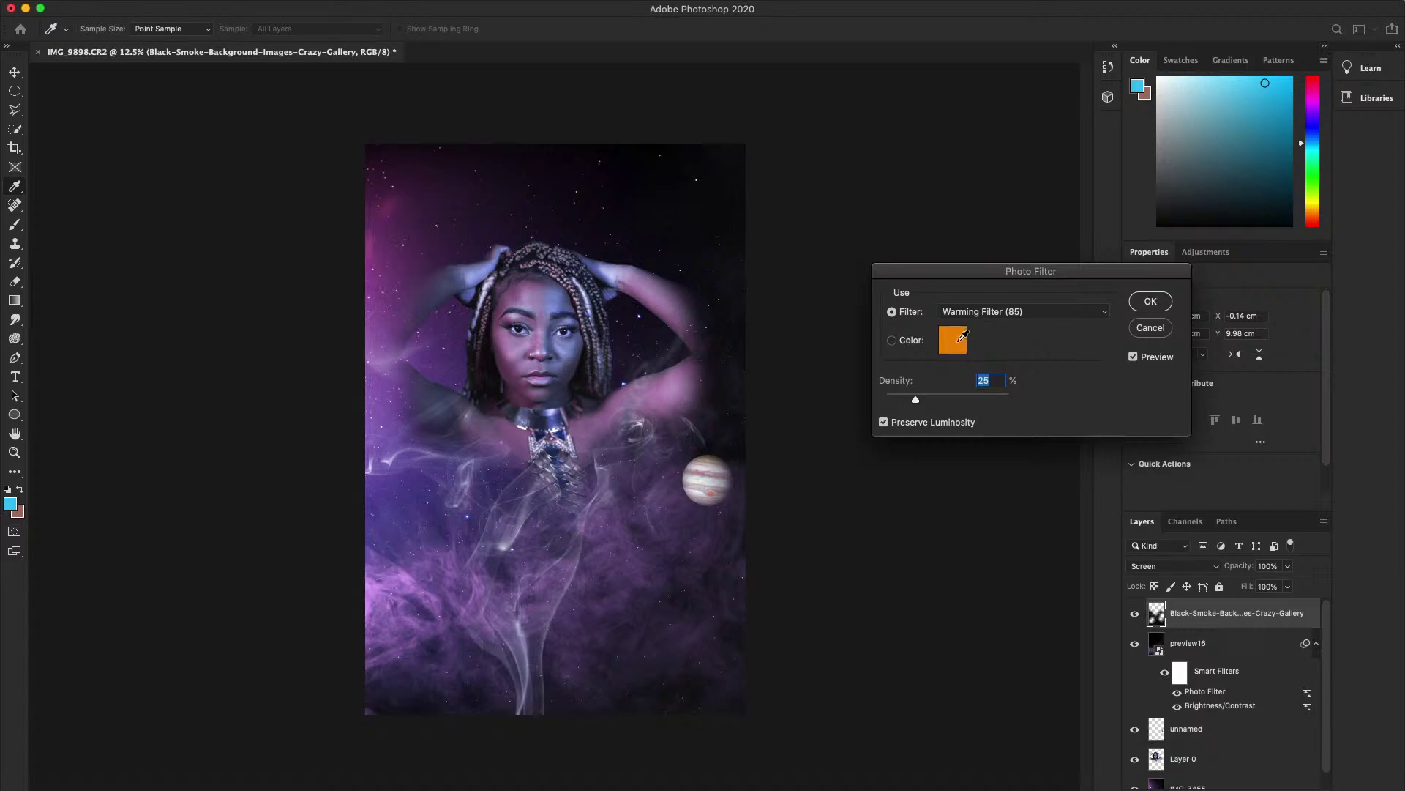
left_click(962, 337)
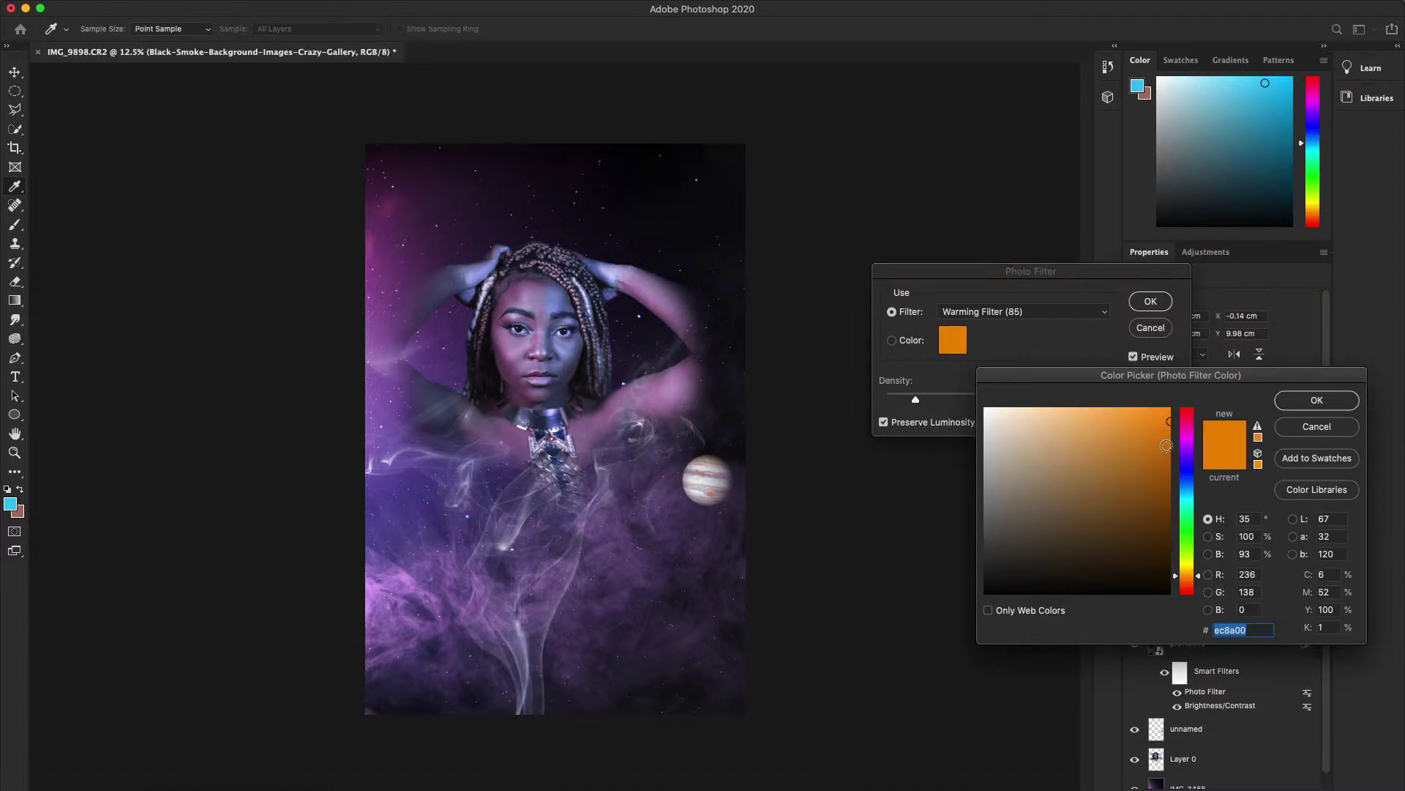
left_click(1187, 492)
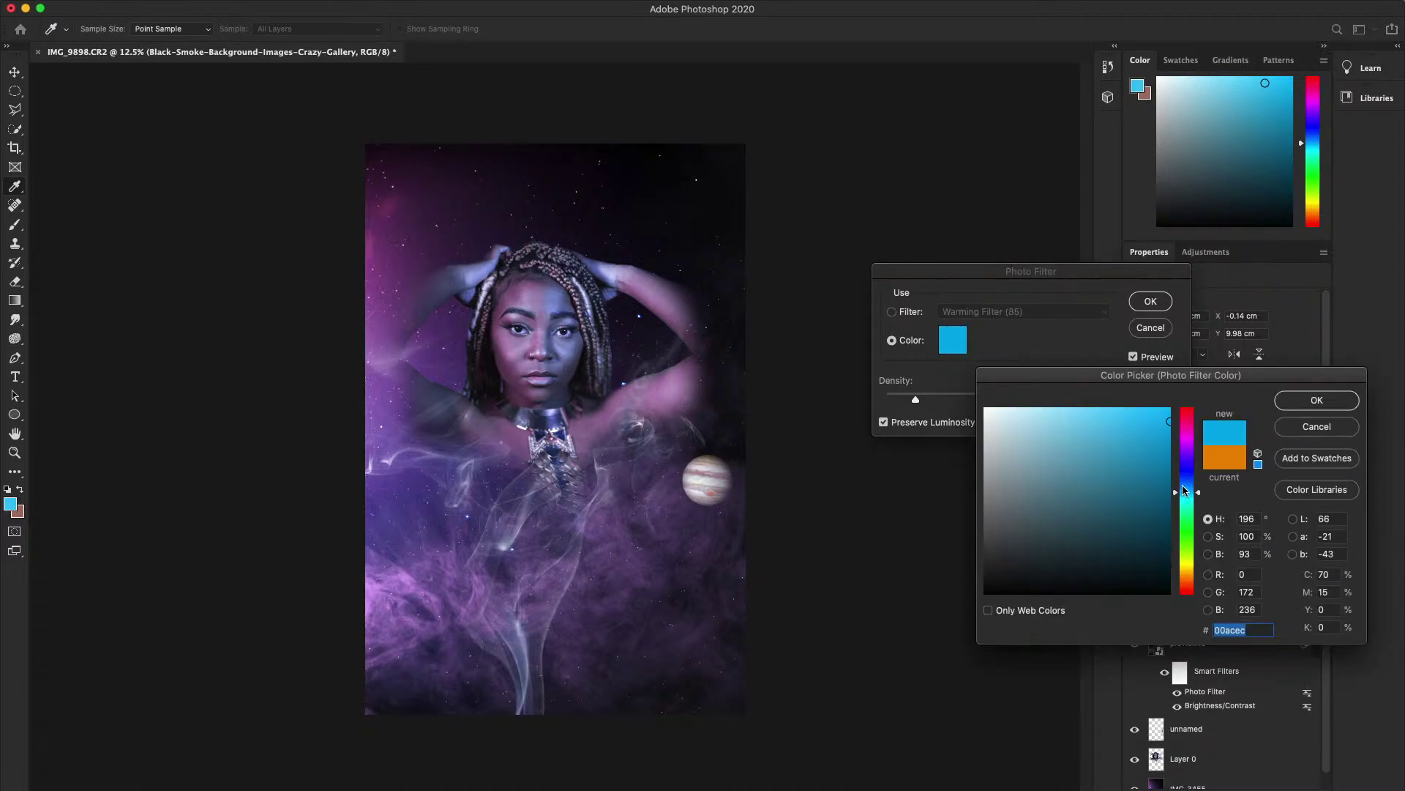
mouse_move(1186, 490)
left_mouse_down()
mouse_move(1084, 436)
mouse_move(1121, 451)
mouse_move(1114, 436)
left_mouse_up()
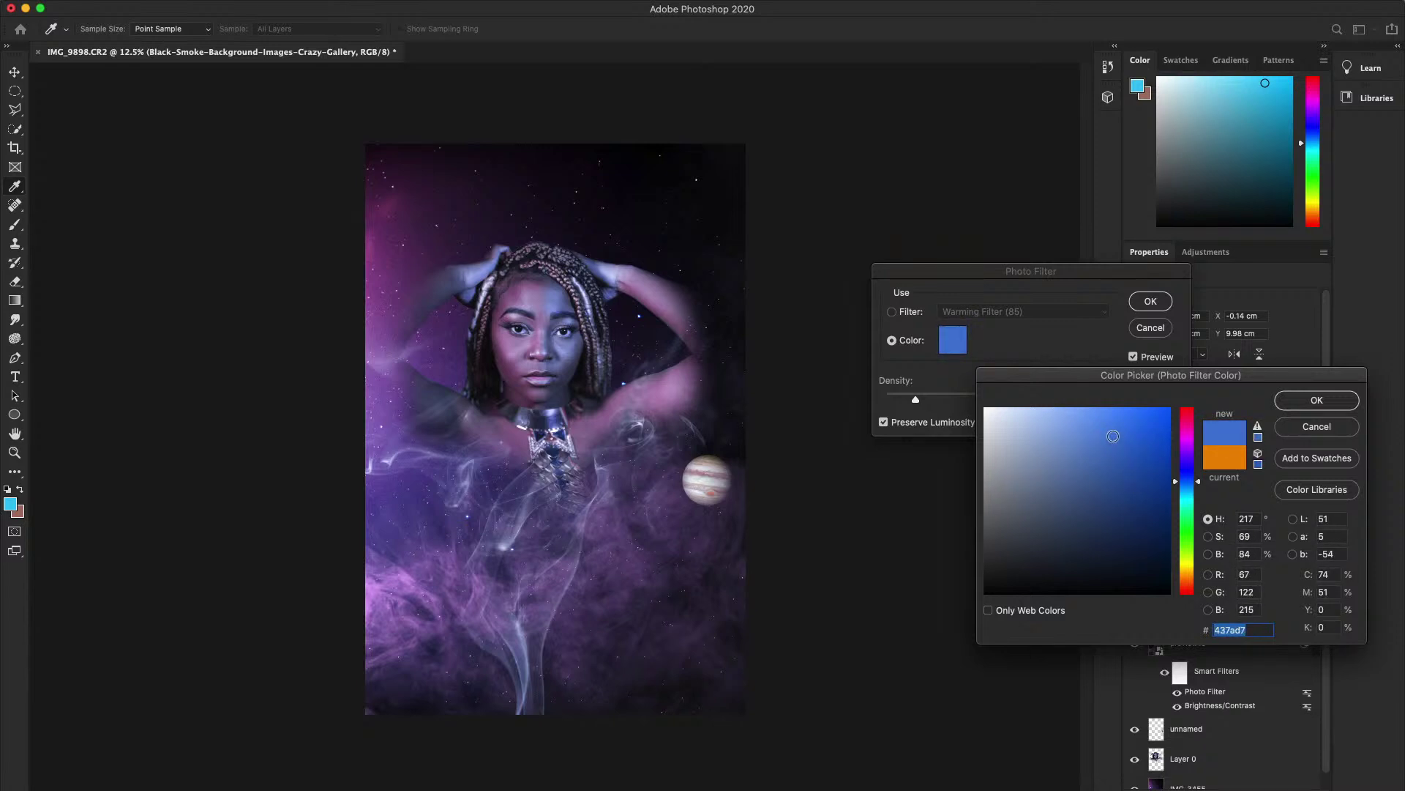
left_click(1310, 403)
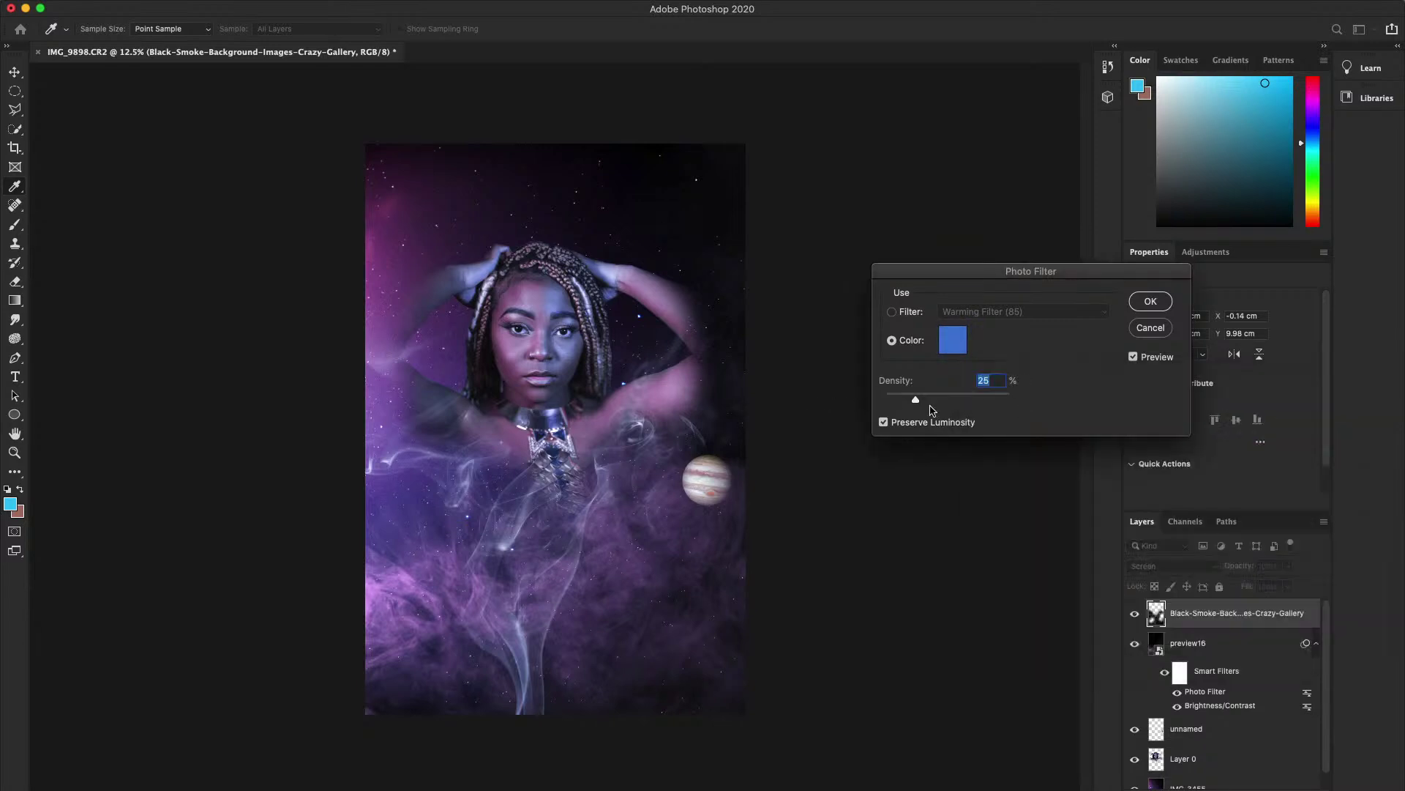
left_click_drag(915, 399, 996, 399)
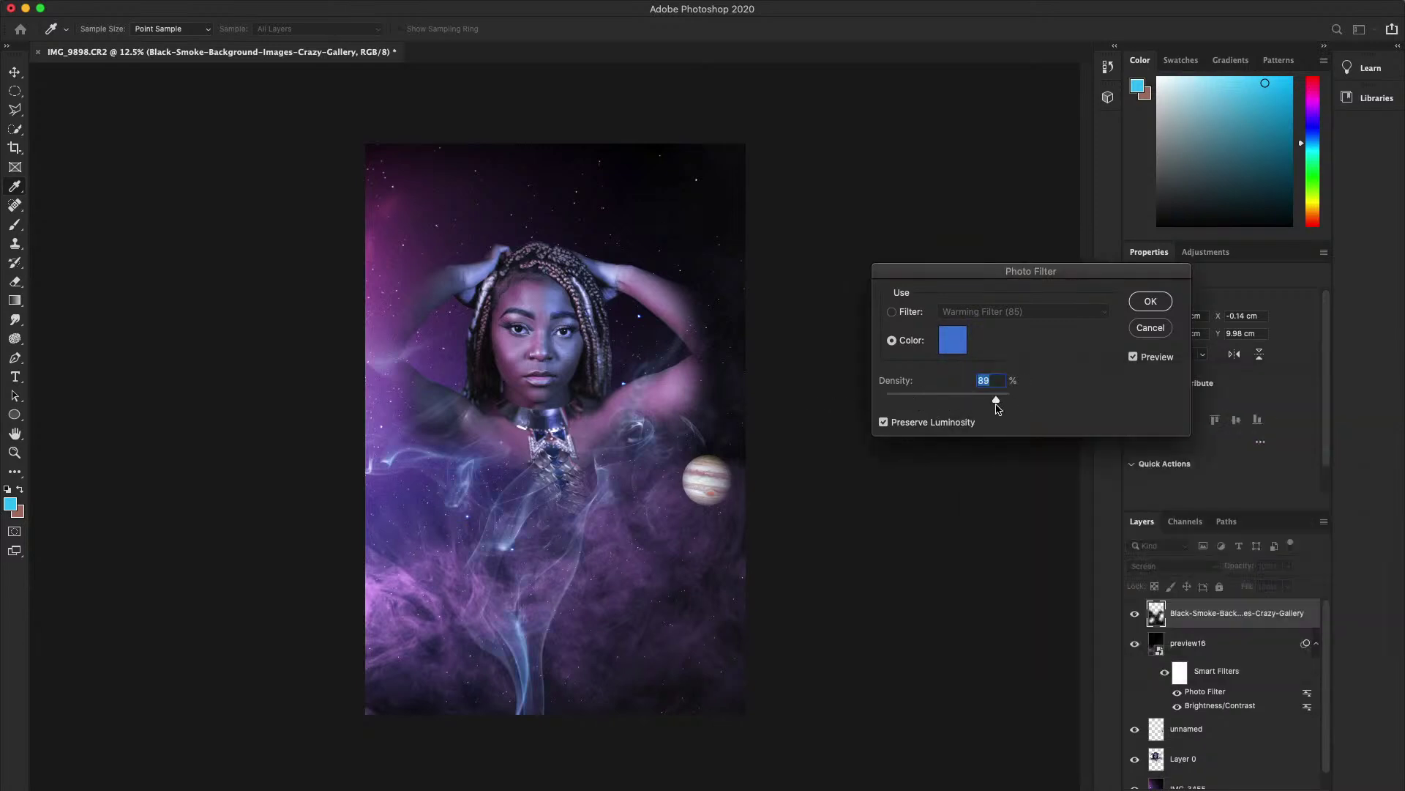
- Change the black-smoke Photo Filter colour to deep blue 220fdd and apply the filter
left_click(952, 352)
left_click(1189, 470)
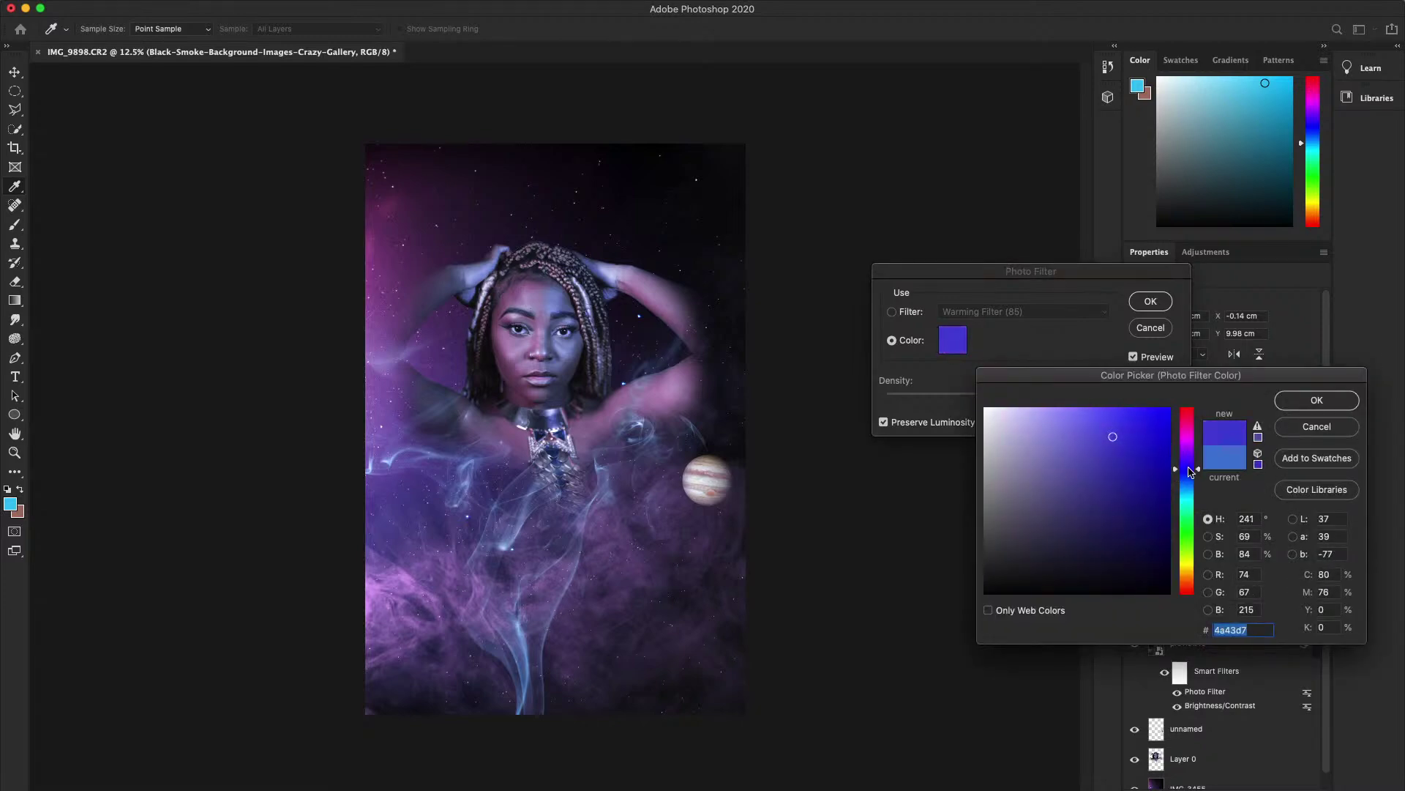
mouse_move(1189, 471)
left_mouse_down()
mouse_move(1189, 459)
mouse_move(1190, 480)
left_mouse_up()
left_click(1094, 422)
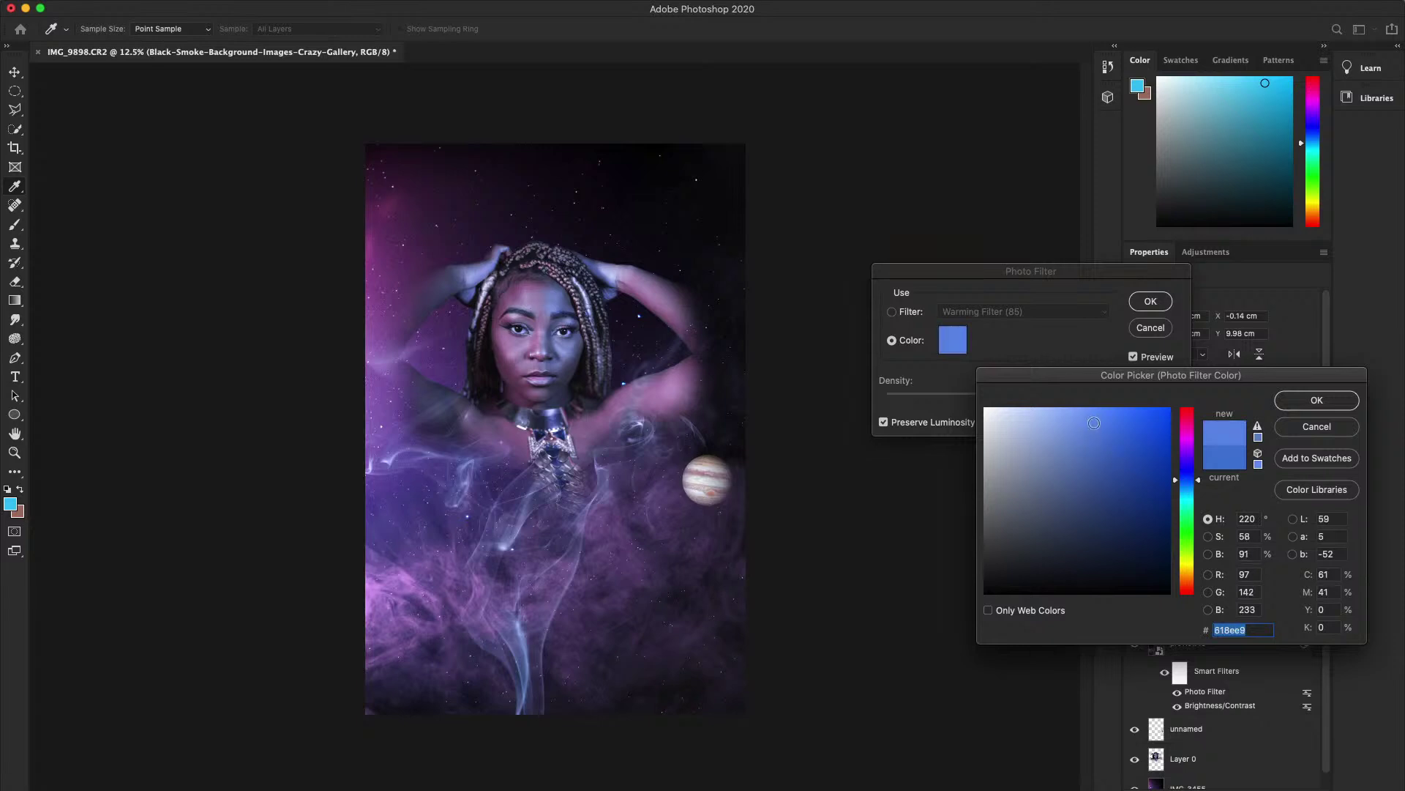
left_click_drag(1094, 422, 1183, 426)
left_click(1187, 464)
left_click(1188, 465)
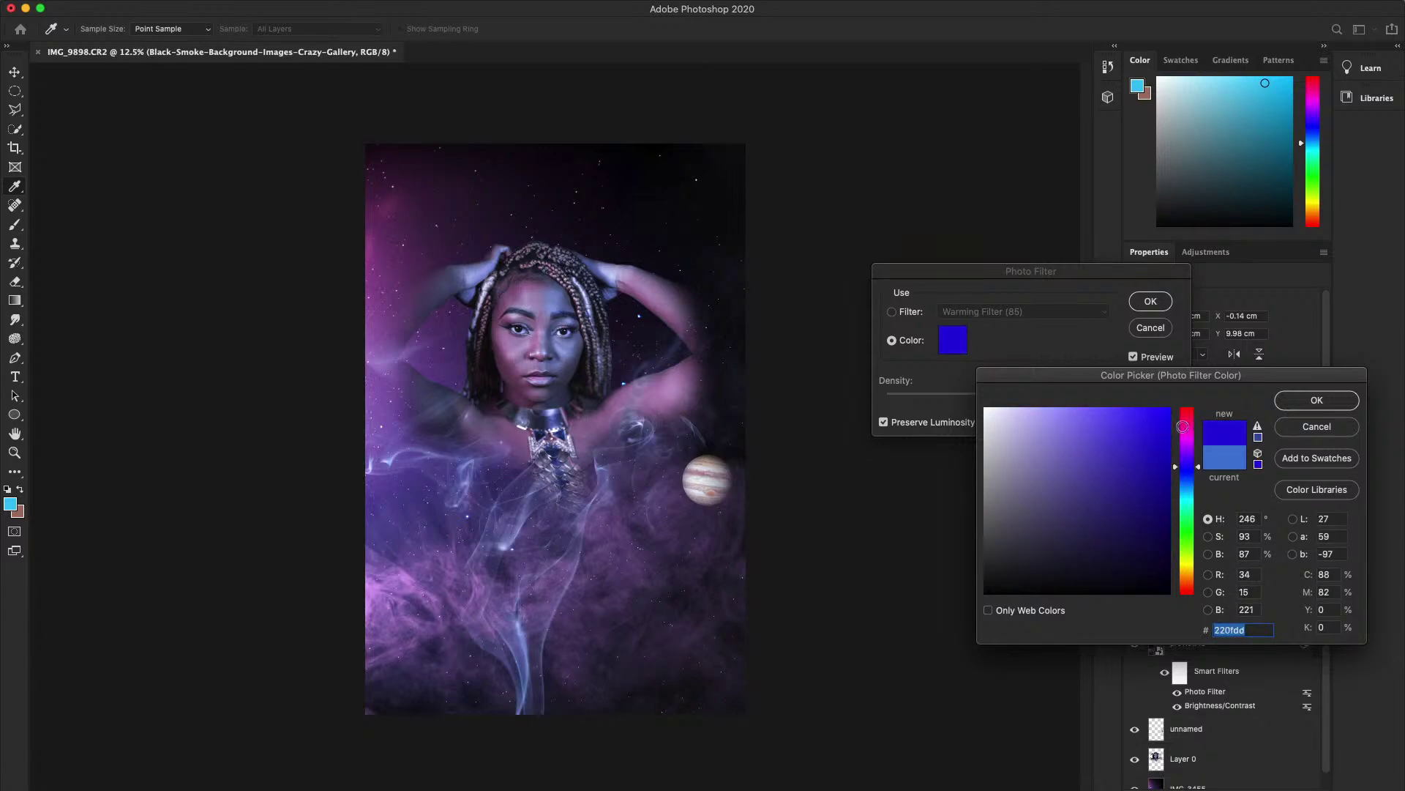
left_click(1317, 399)
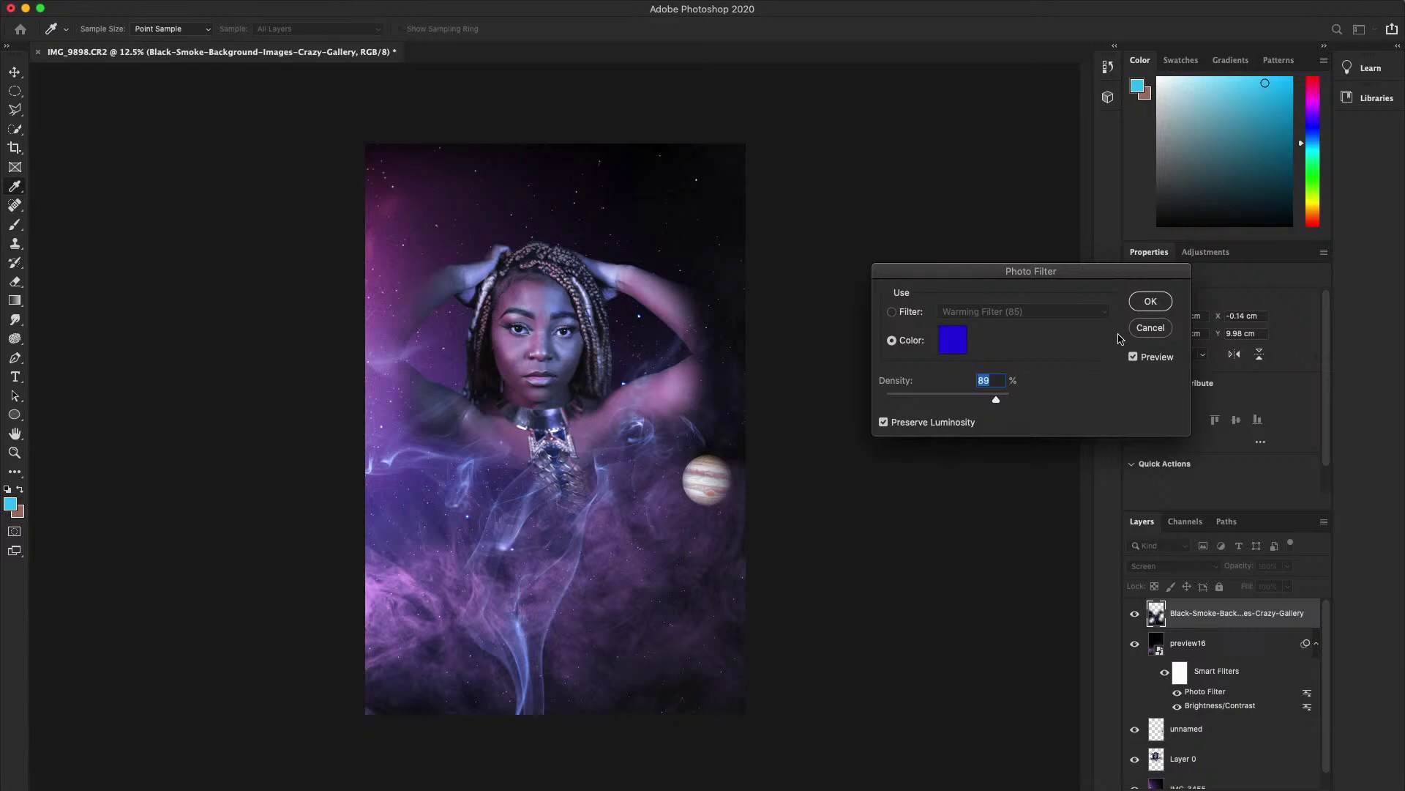
left_click(1151, 301)
key("e")
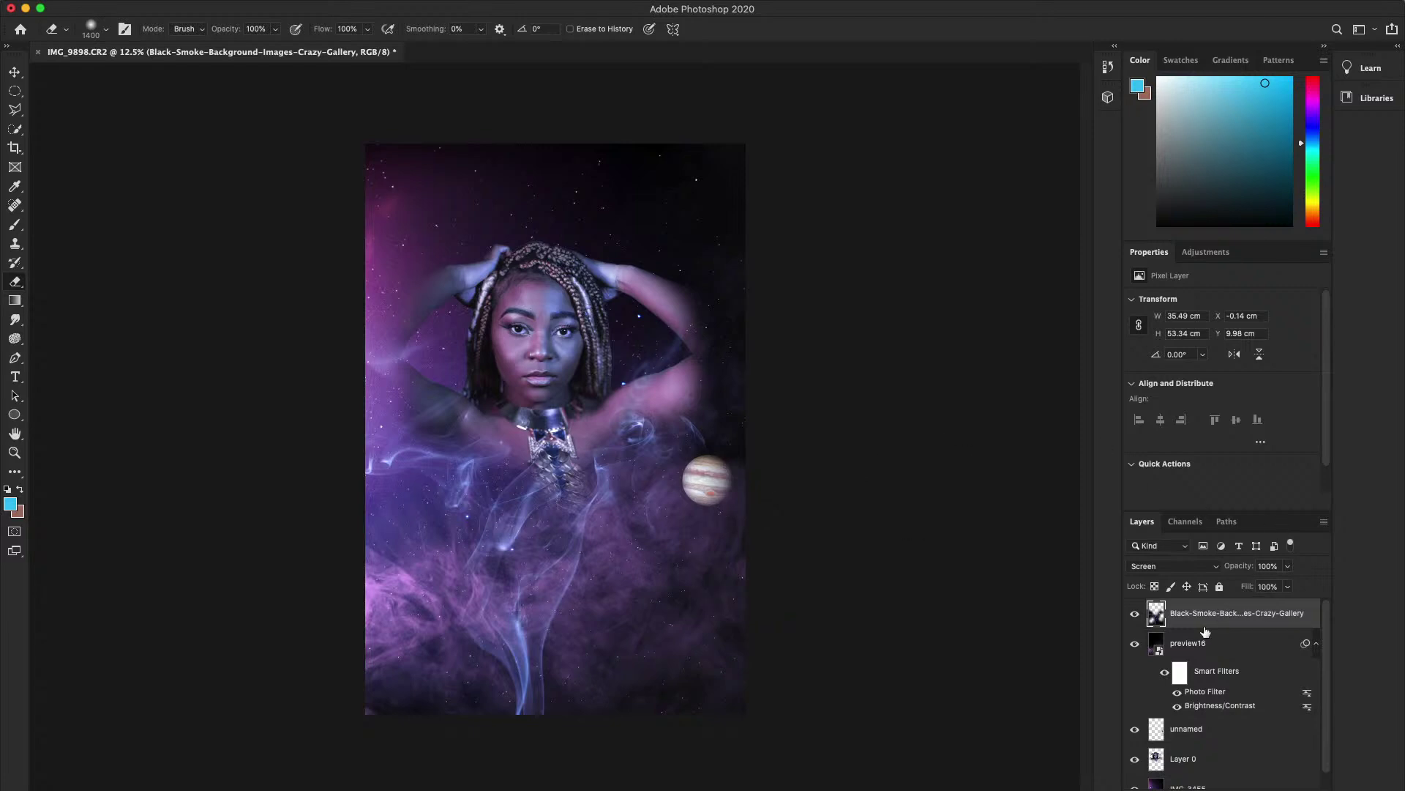
- Move the preview16 layer above the black-smoke layer in the stack, and make the unnamed Jupiter layer active
left_click_drag(1201, 641, 1198, 604)
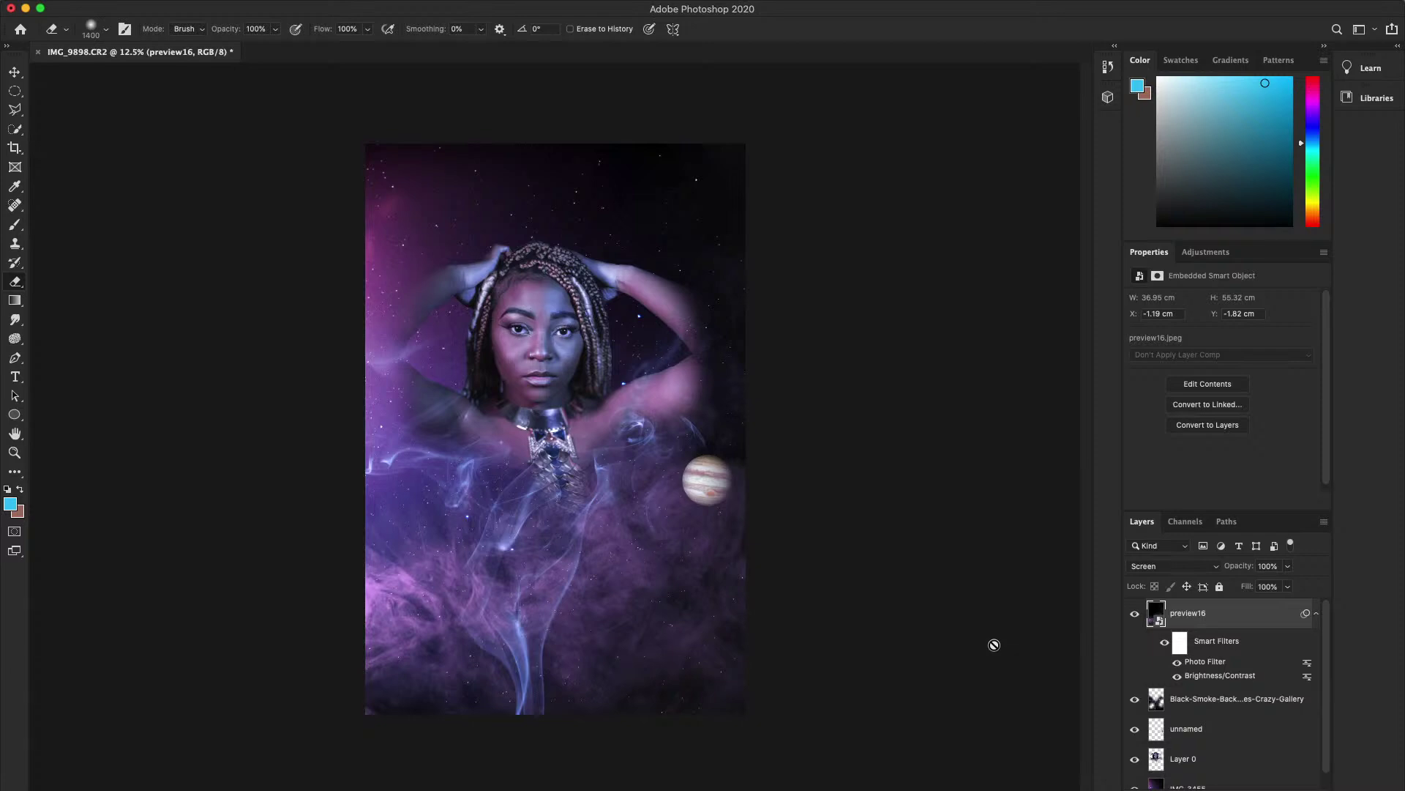
scroll(1194, 722, "down", 1)
left_click(1197, 723)
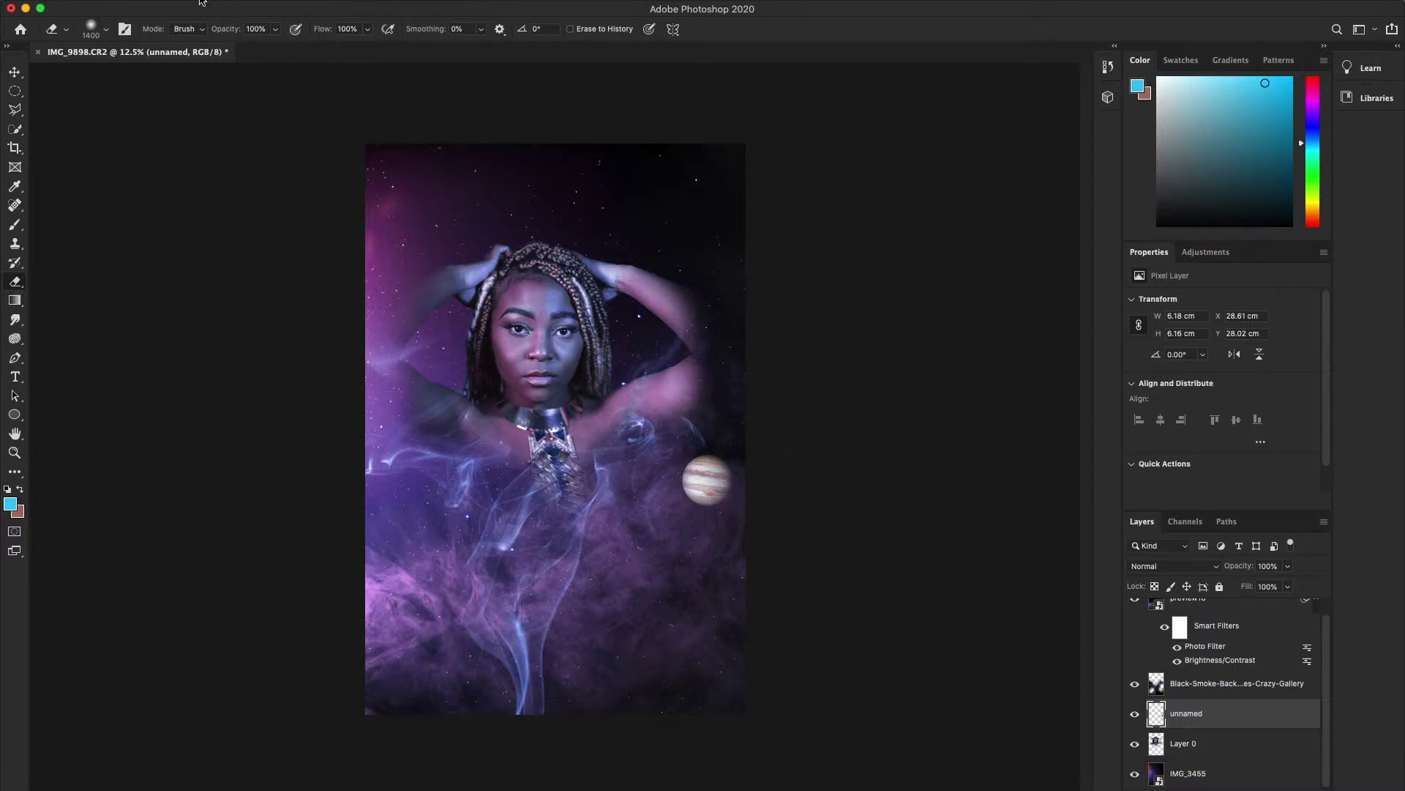
left_click(244, 0)
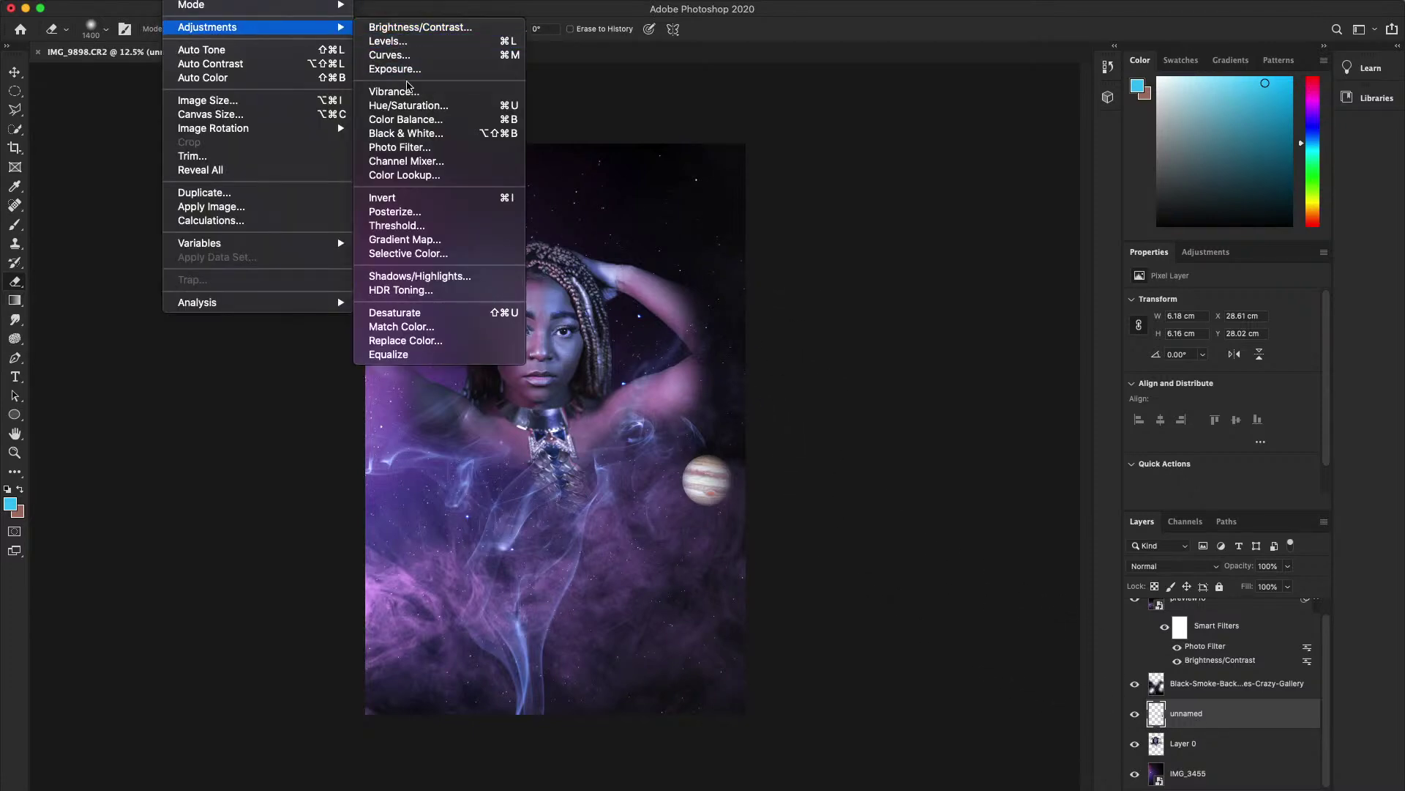
left_click(695, 197)
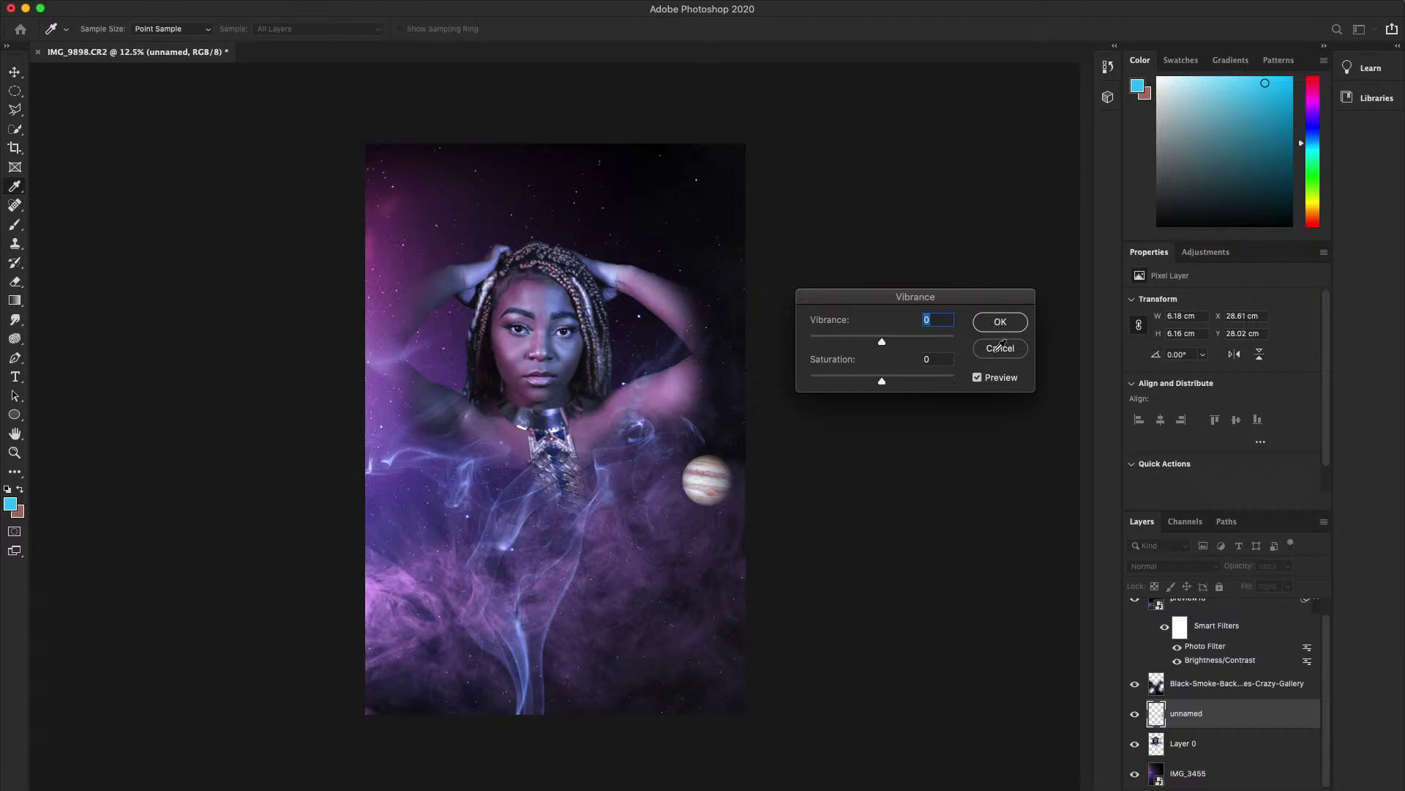
left_click(1000, 349)
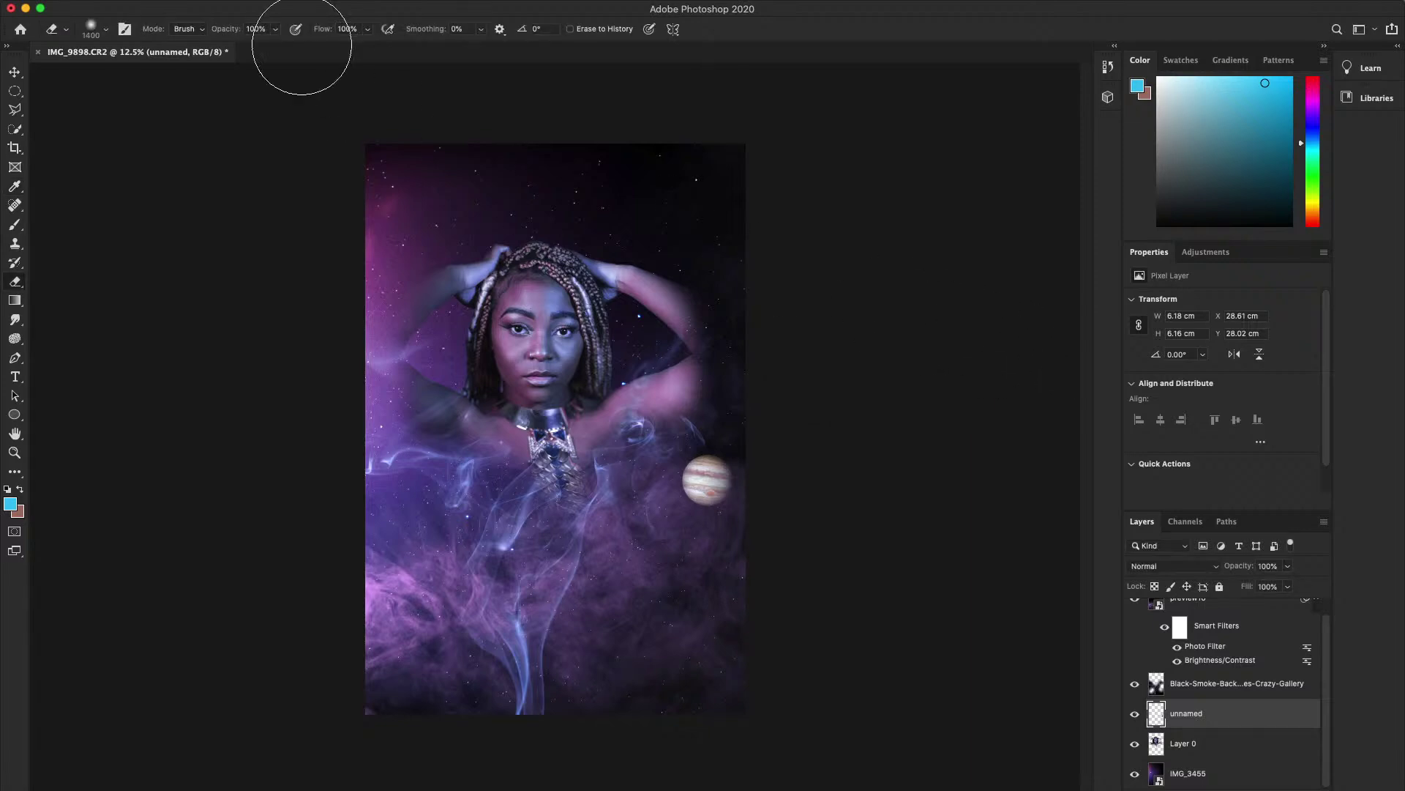
- Adjust the Jupiter layer's Hue/Saturation with a hue of -40 and a saturation of -8, and apply it
left_click(182, 6)
mouse_move(228, 29)
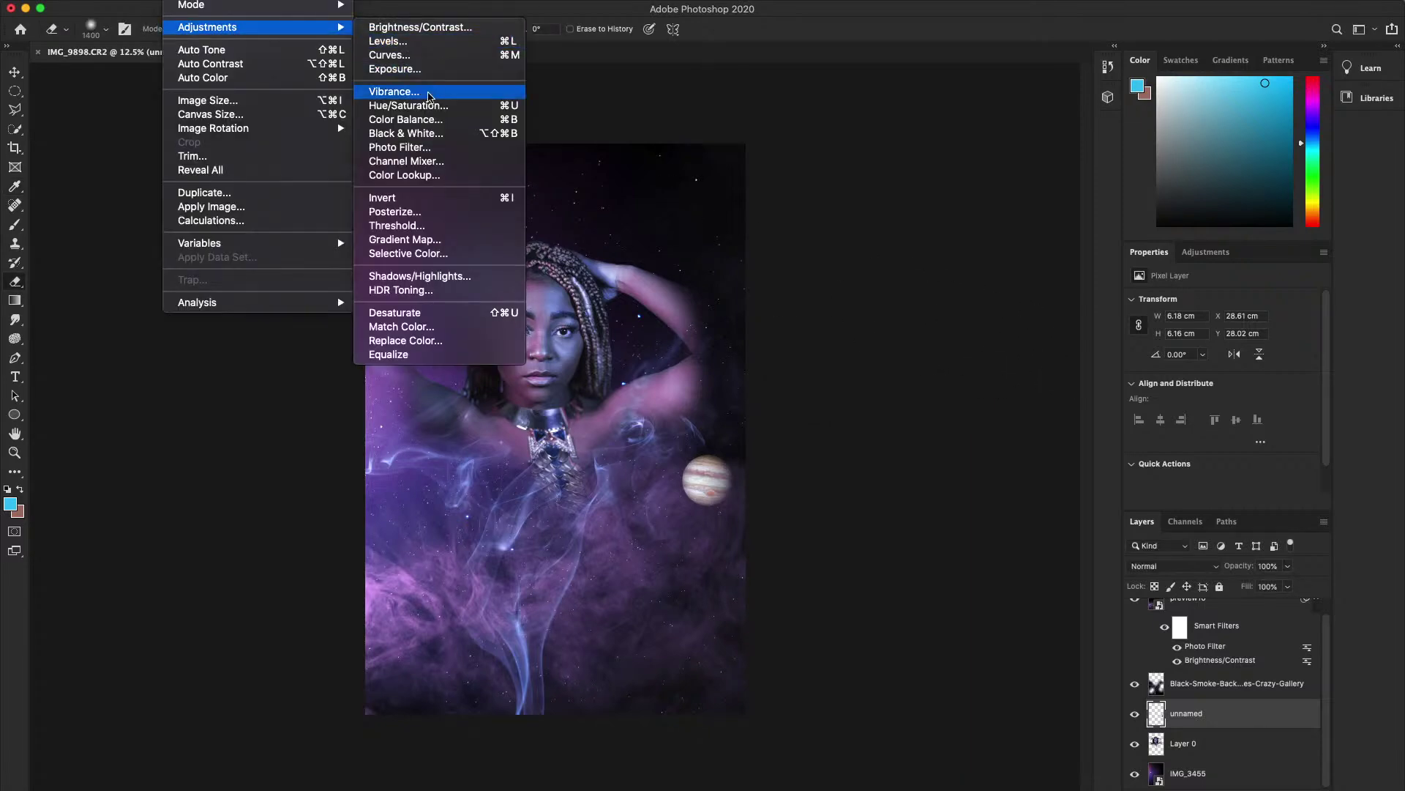
left_click(433, 107)
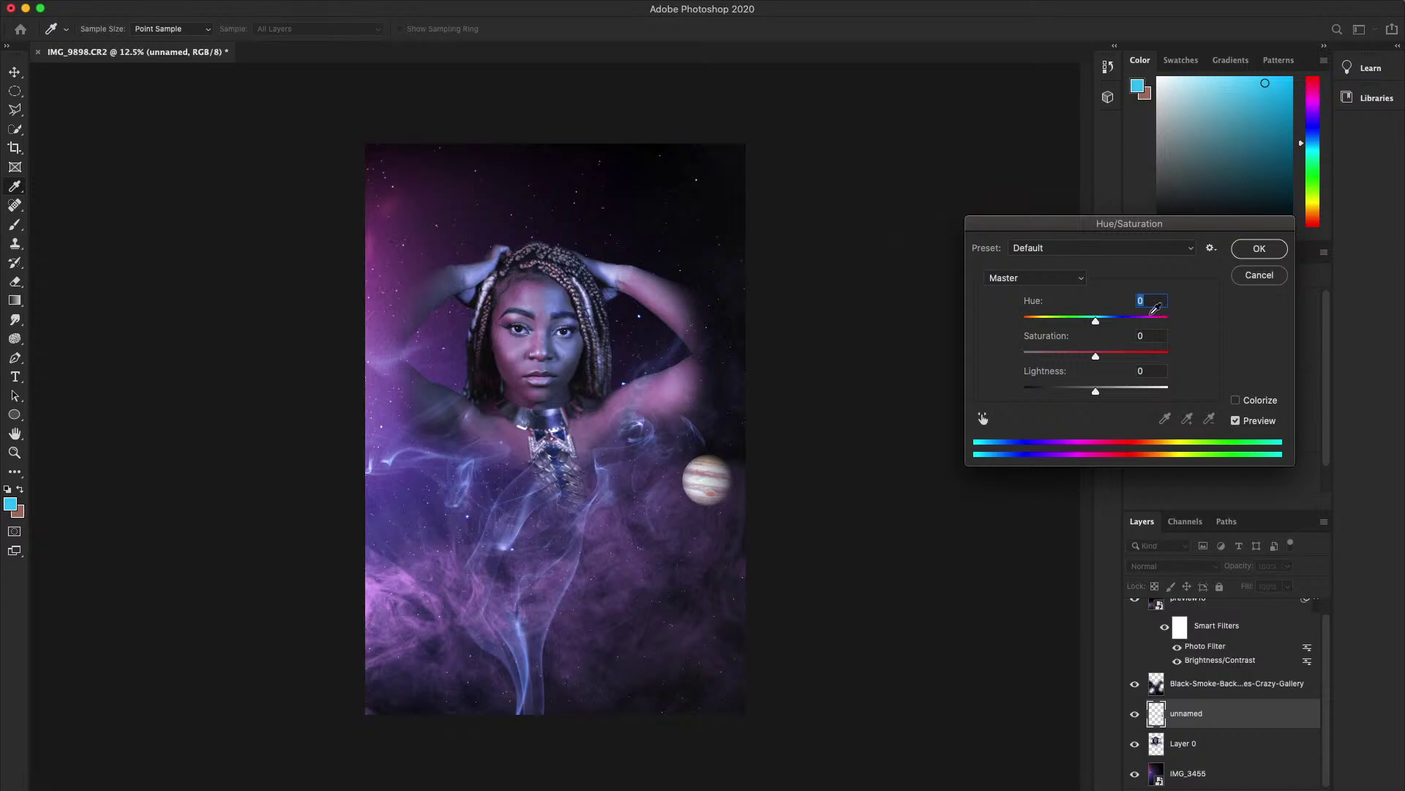
mouse_move(1093, 325)
left_mouse_down()
mouse_move(1189, 325)
mouse_move(996, 328)
mouse_move(1081, 322)
mouse_move(1039, 326)
mouse_move(1160, 355)
mouse_move(1090, 356)
mouse_move(1055, 323)
left_mouse_up()
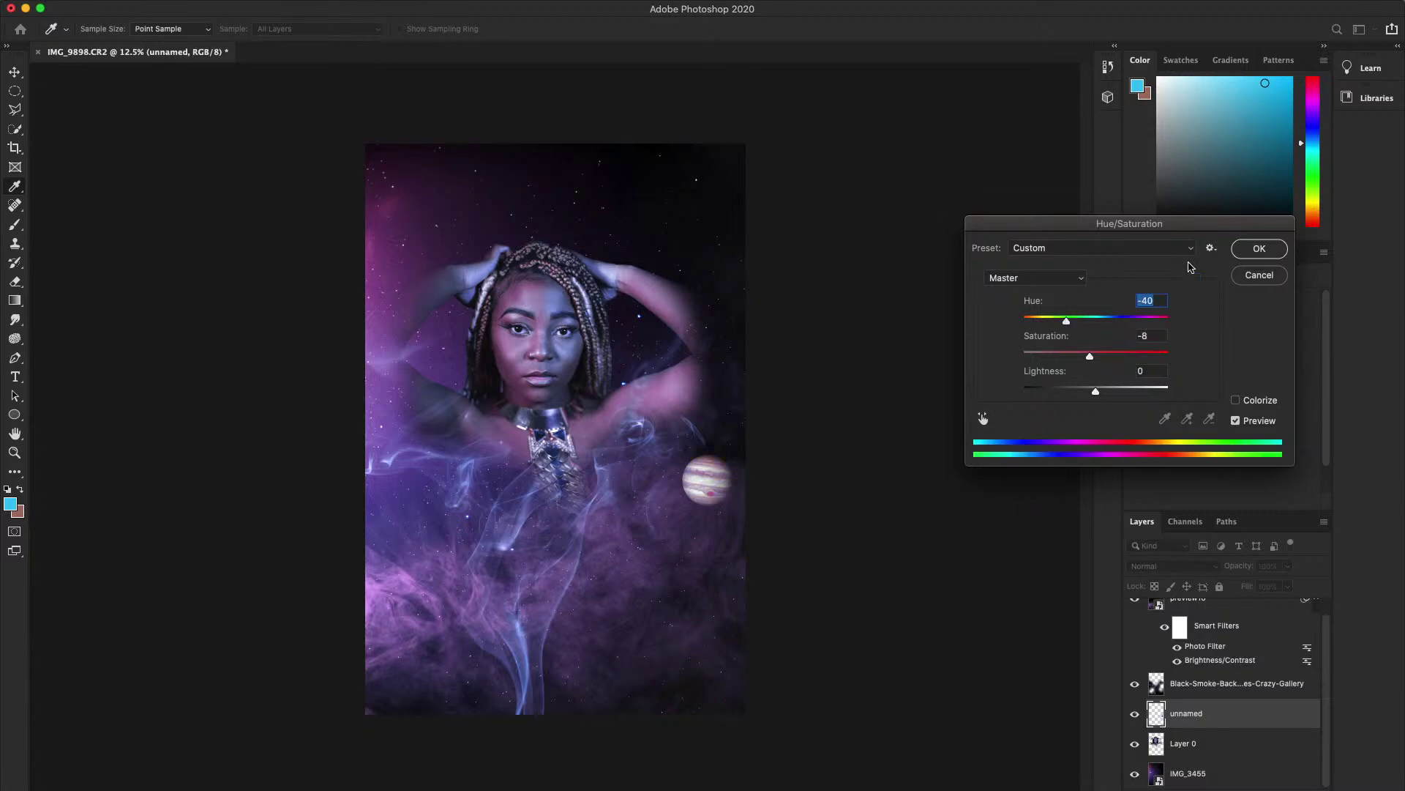
left_click(1279, 247)
key("e")
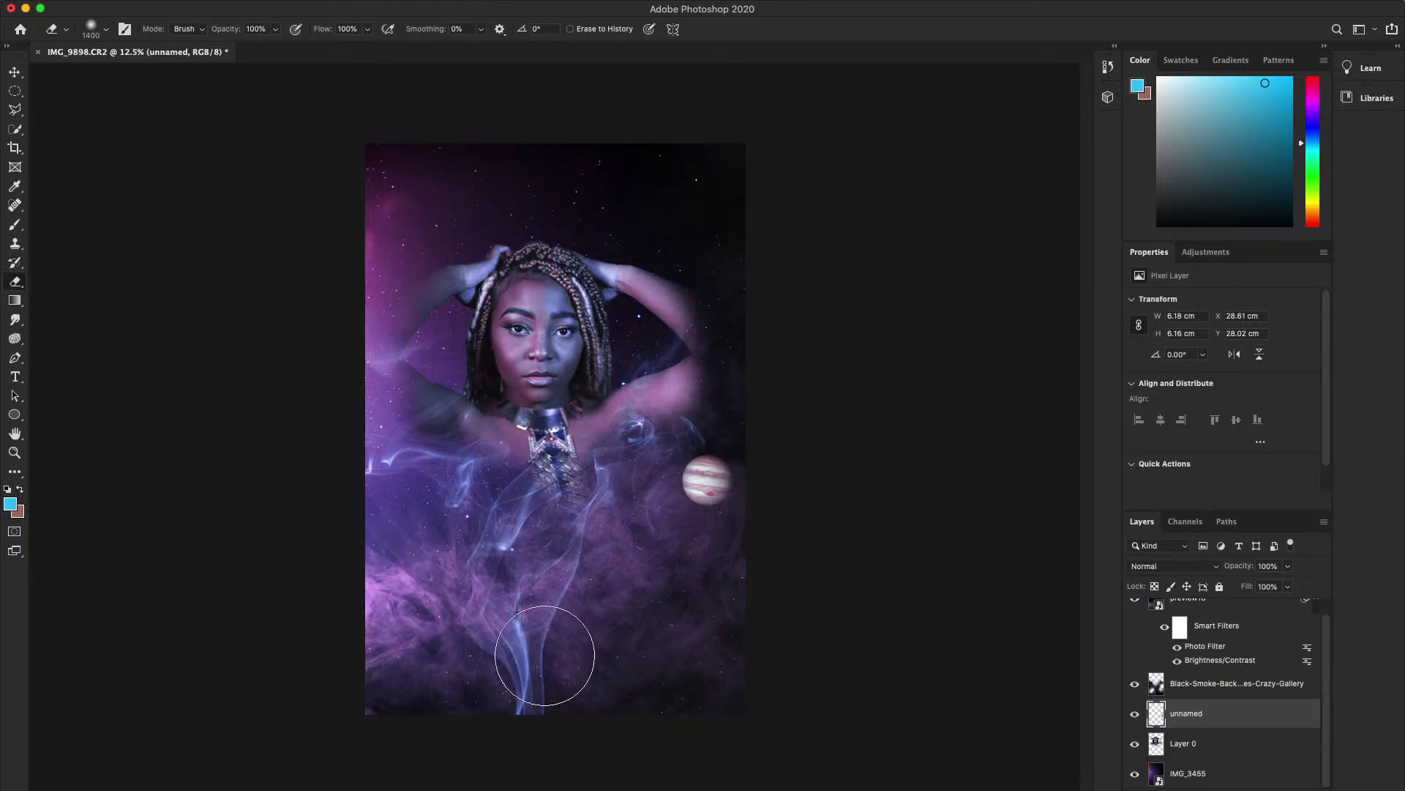
- Force-quit the background app, and place the Saturn image unnamed2.jpeg from the Beardedheretic folder into the portrait document
left_click(400, 786)
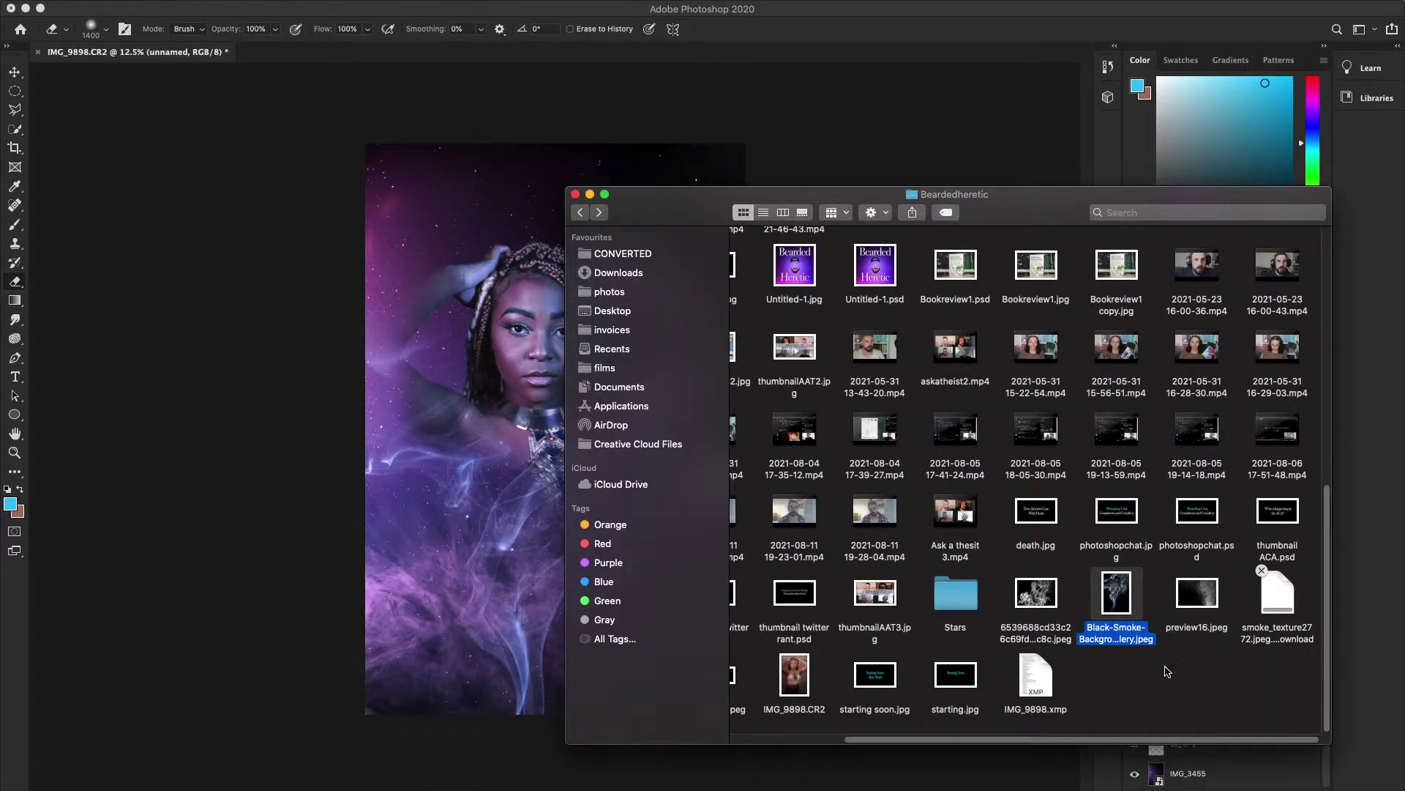
scroll(1050, 743, "left", 2)
scroll(1050, 743, "left", 3)
left_click(855, 674)
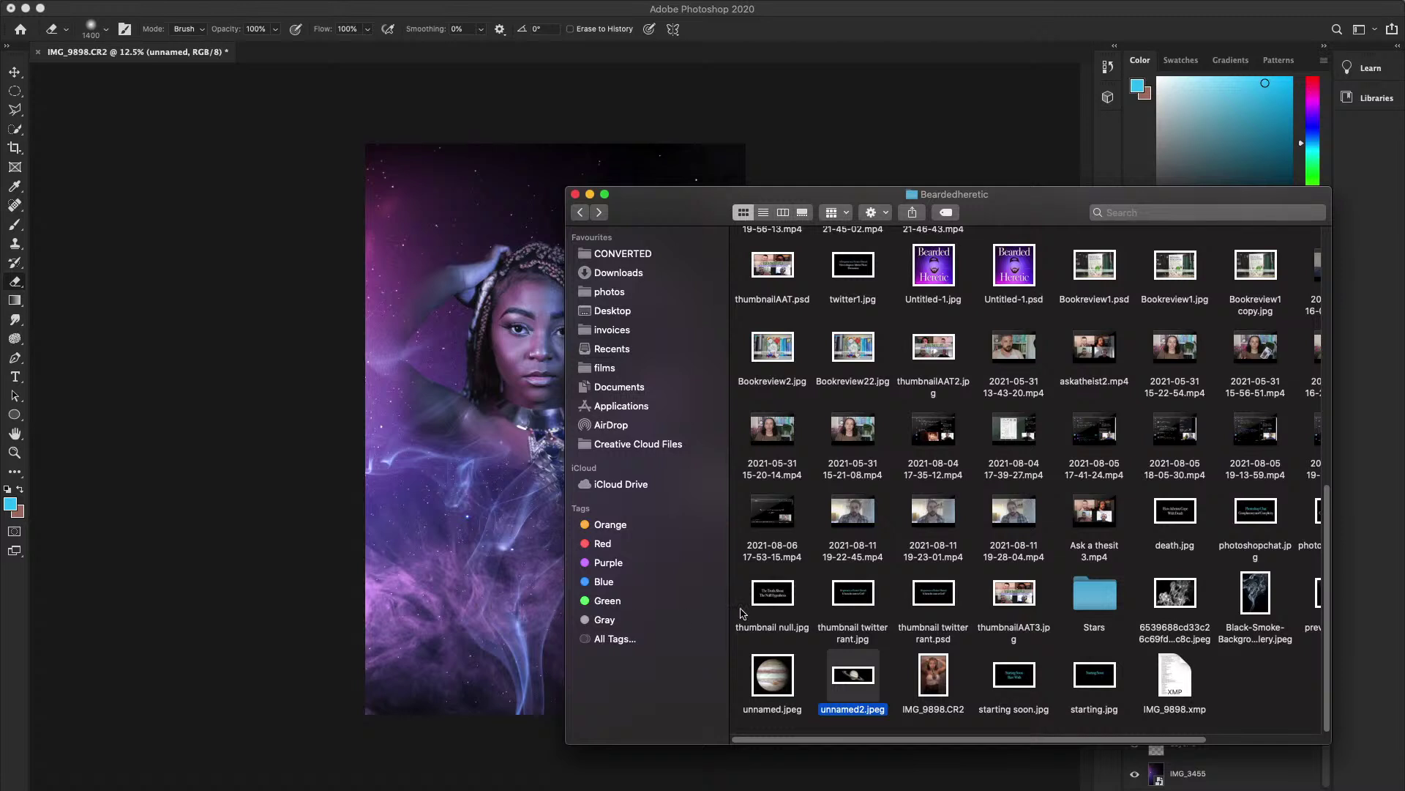
right_click(858, 783)
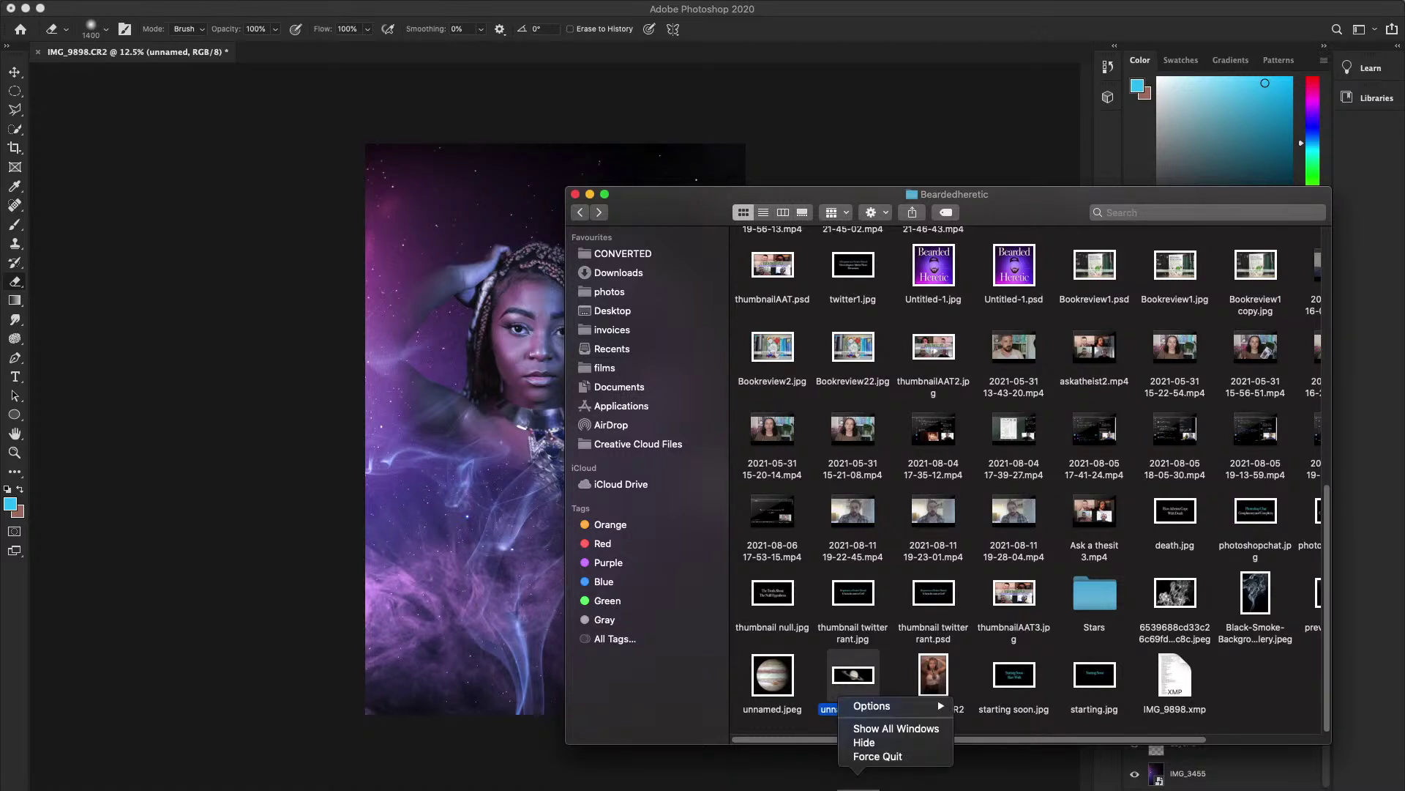
left_click(882, 756)
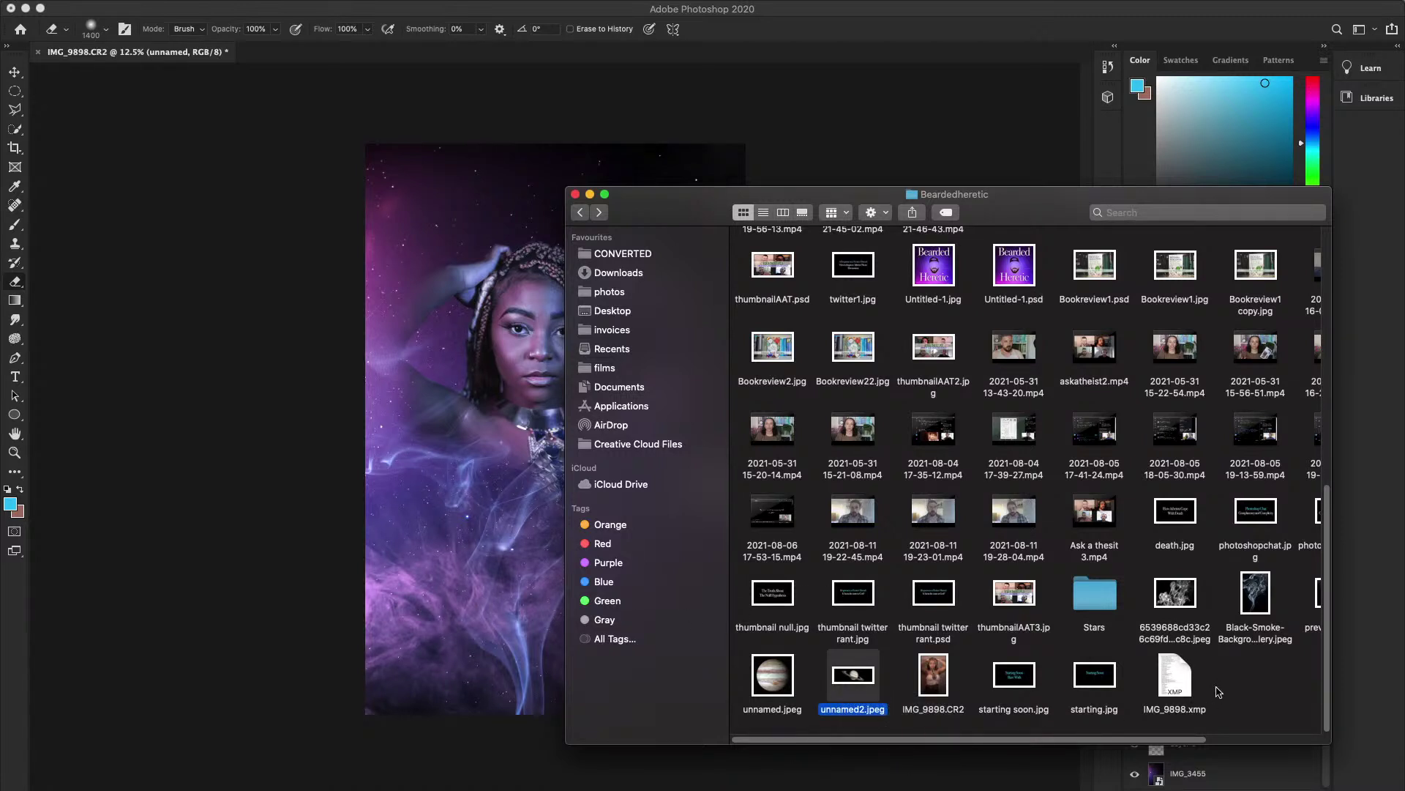
left_click_drag(857, 681, 492, 556)
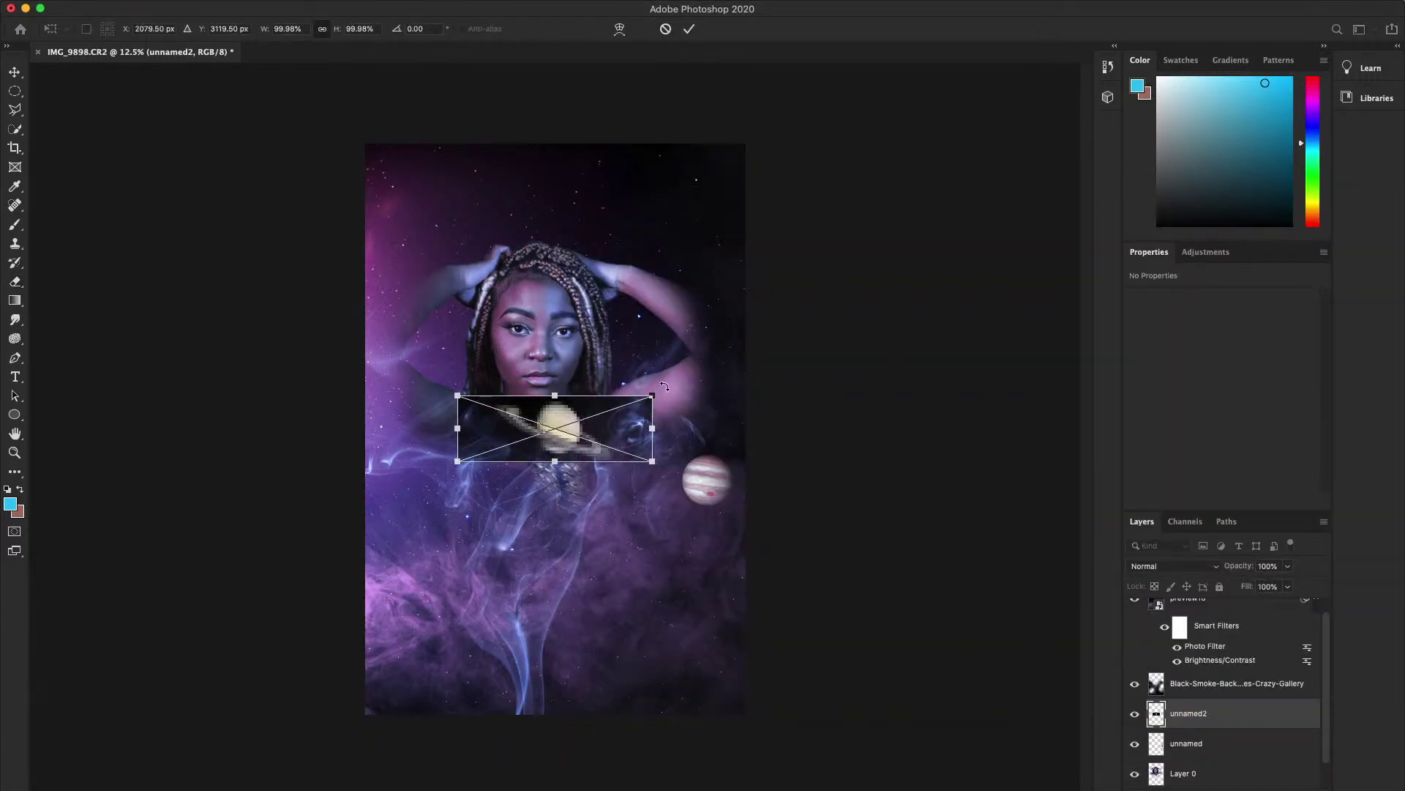
- Shrink and tilt the Saturn image counter-clockwise at the picture's left edge, about 7.8 by 7.3 cm overall, and commit the placement
left_click_drag(652, 424, 432, 554)
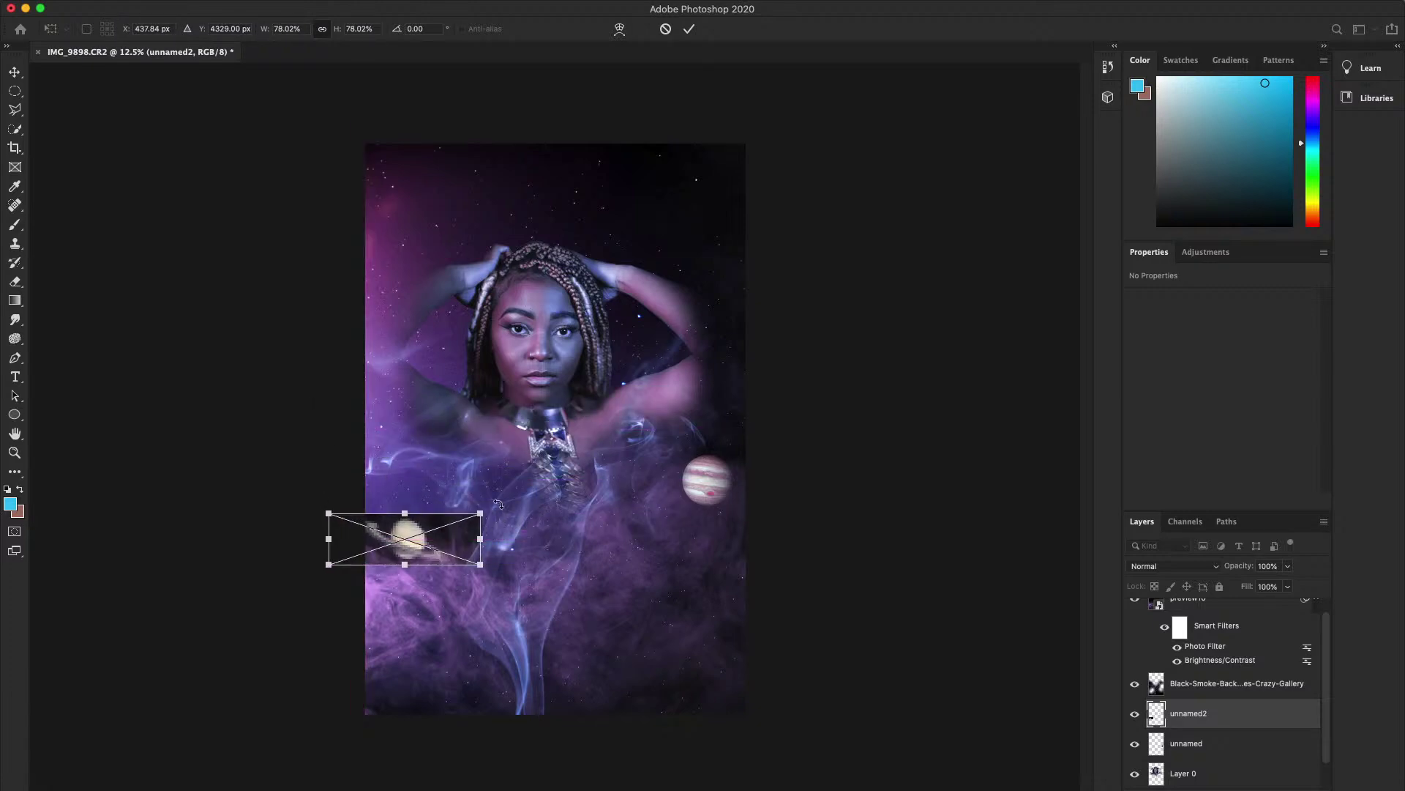
left_click_drag(497, 504, 422, 499)
key("Return")
key("e")
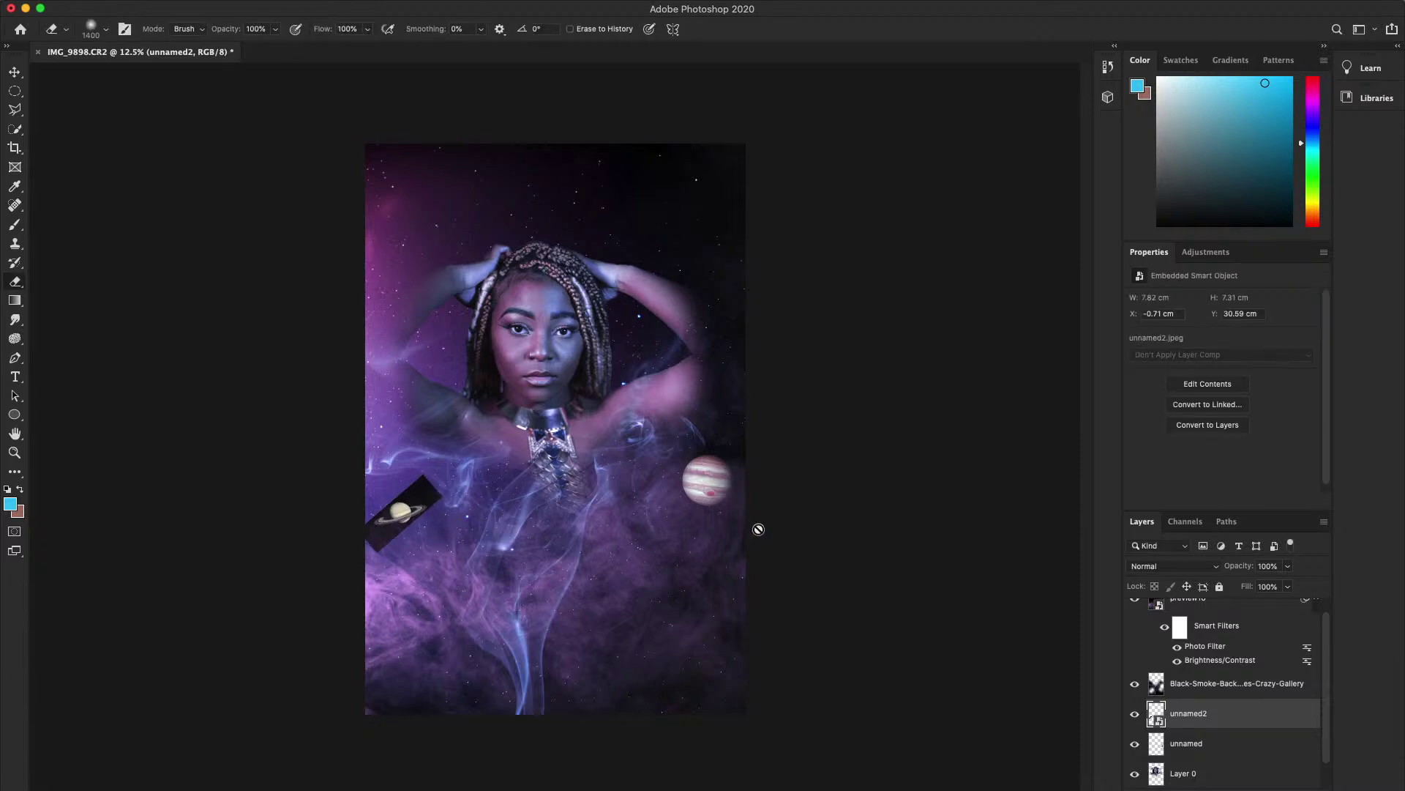
- Set the Quick Selection brush size to 19 px for a close-up selection of Saturn at 100% zoom
left_click(16, 130)
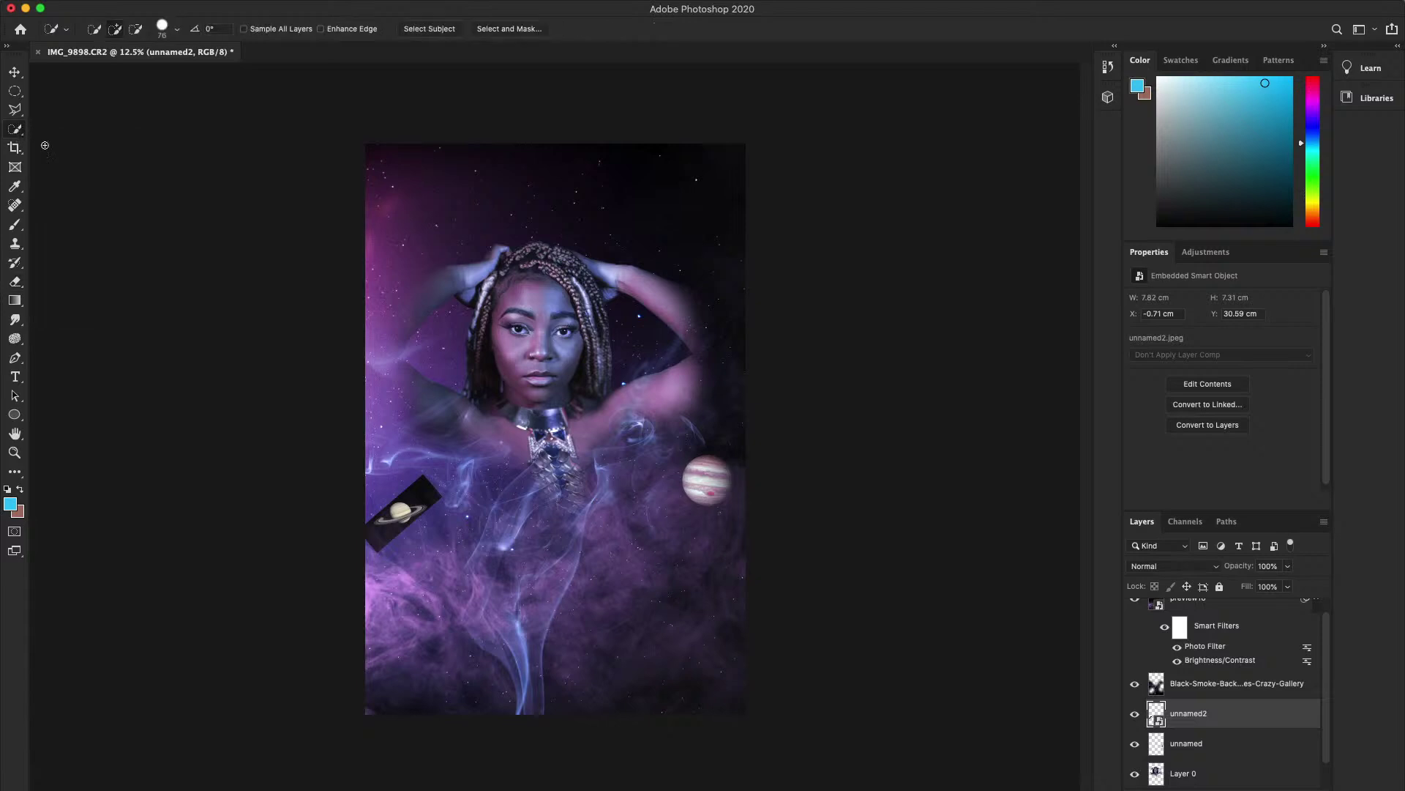
key("z")
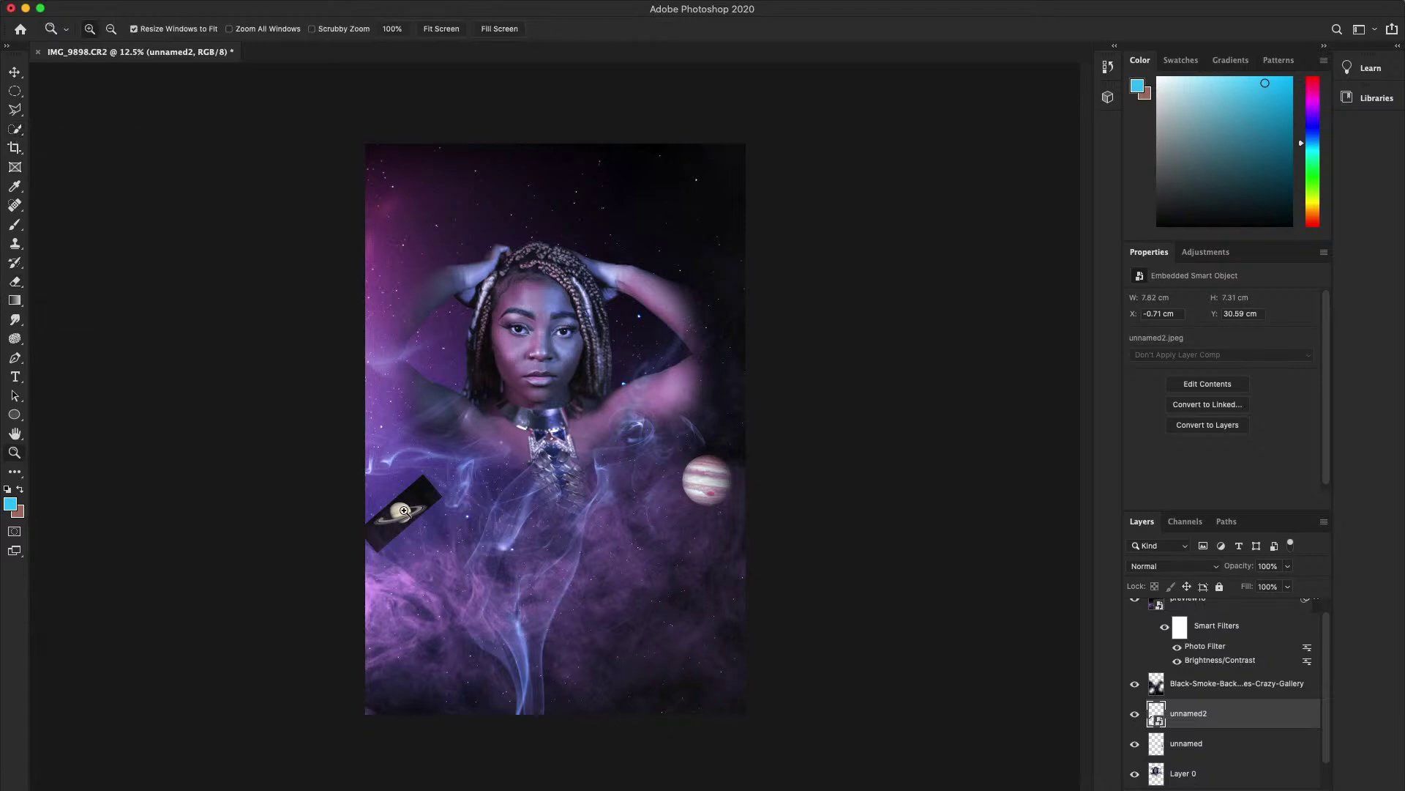
left_click_drag(404, 510, 402, 512)
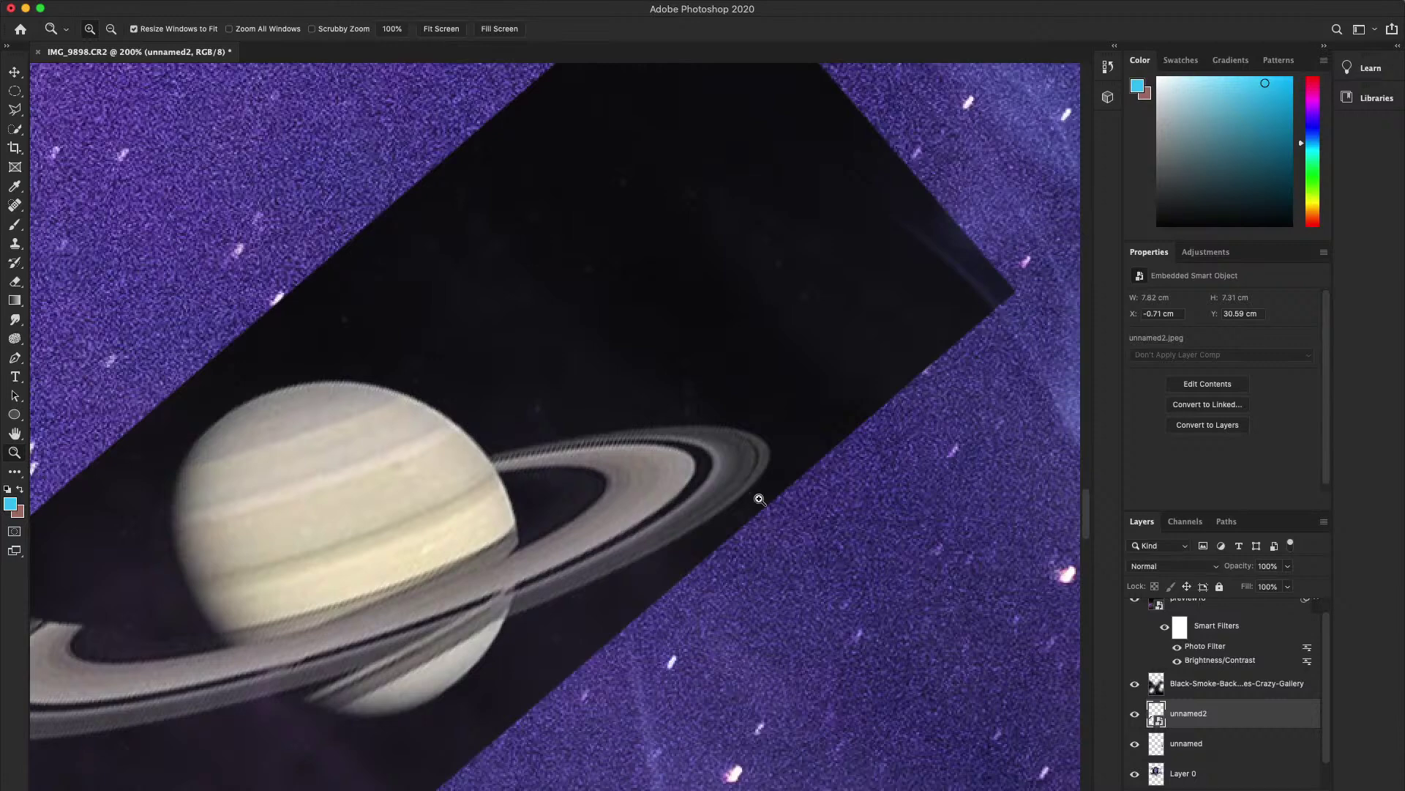
left_click(462, 485, "alt")
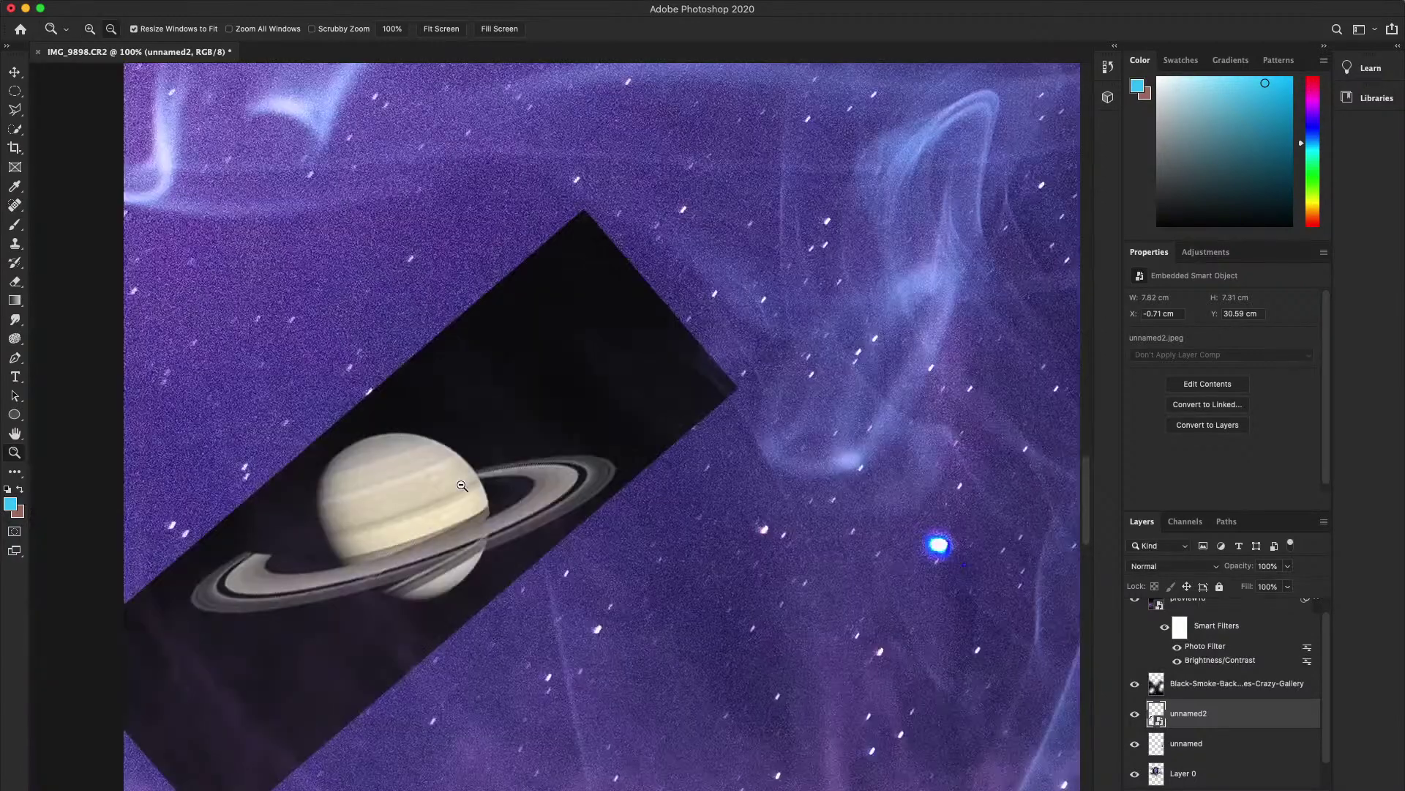
left_click(12, 131)
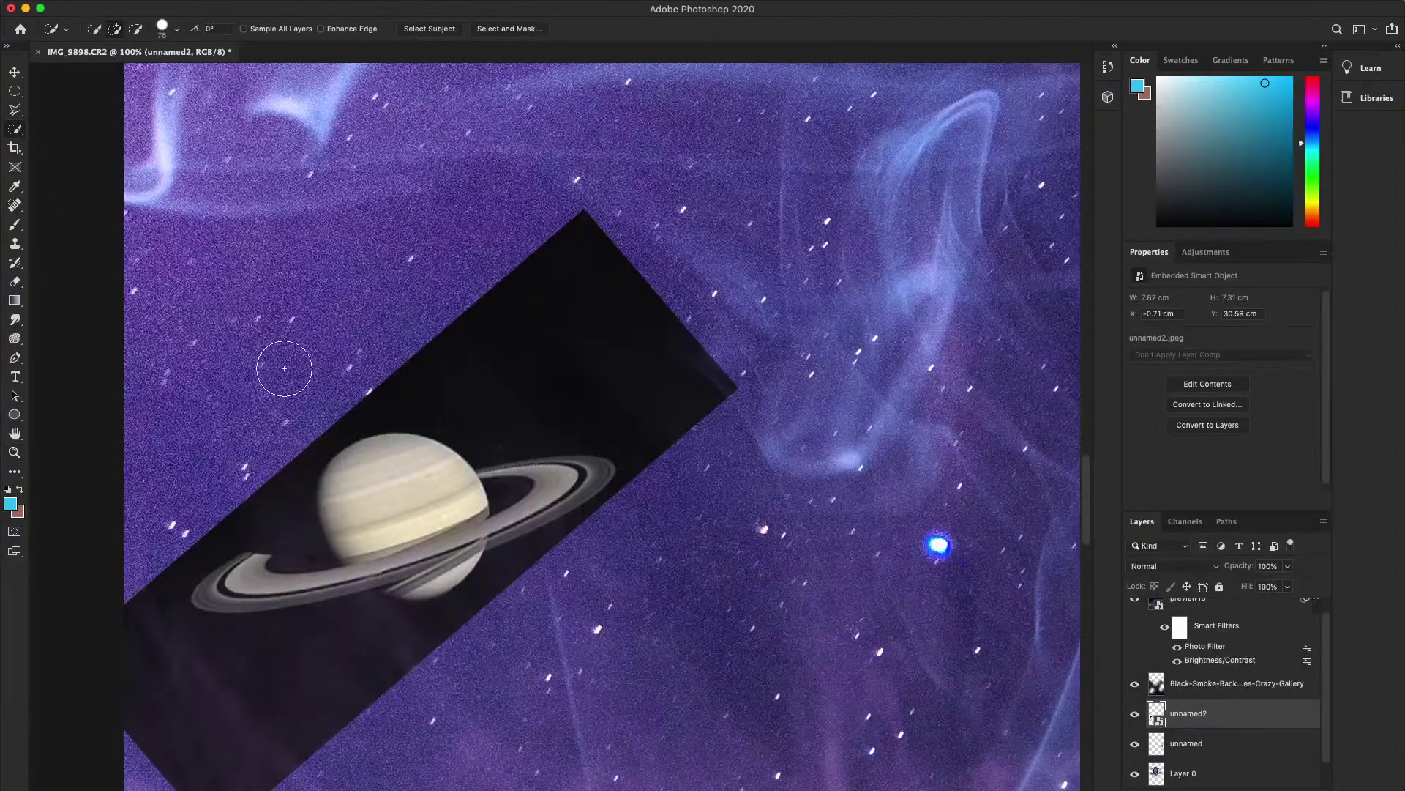
left_click(180, 29)
left_click_drag(138, 64, 126, 70)
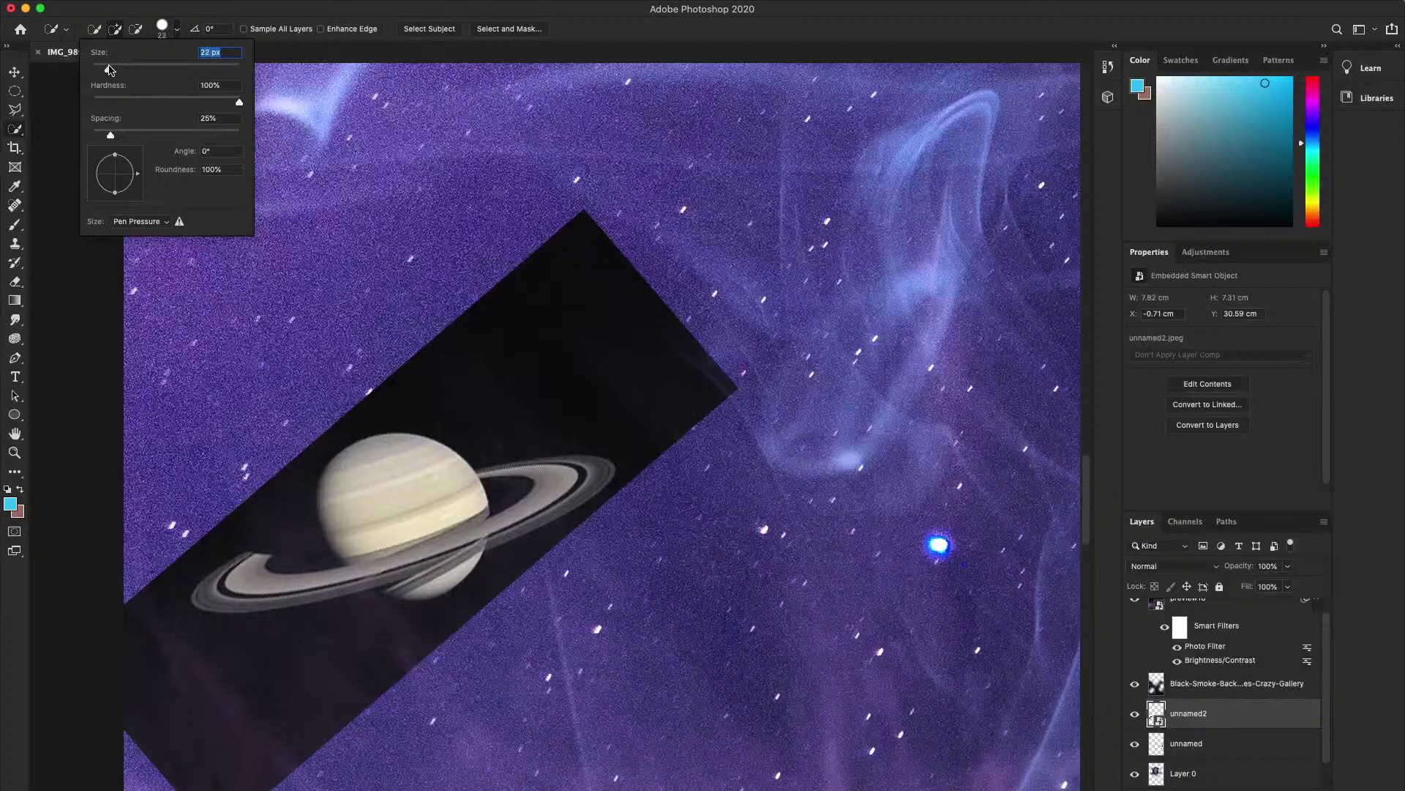
left_click_drag(109, 70, 107, 70)
- Select Saturn's globe and full rings on the unnamed2 layer, subtracting the surrounding black background from the selection
mouse_move(366, 457)
left_mouse_down()
mouse_move(362, 520)
mouse_move(377, 526)
mouse_move(267, 573)
mouse_move(312, 580)
mouse_move(448, 544)
mouse_move(600, 469)
mouse_move(599, 486)
left_mouse_up()
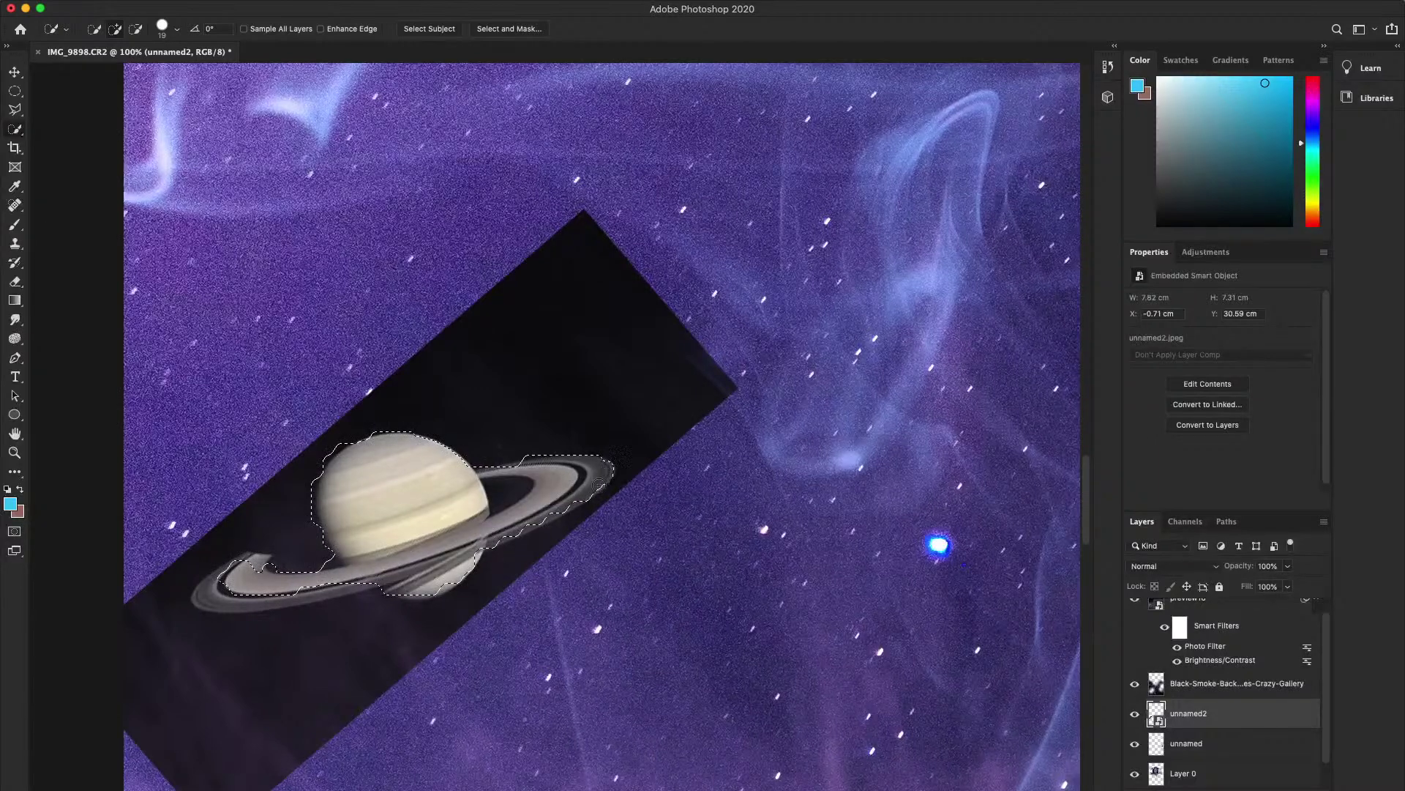
mouse_move(511, 523)
left_mouse_down()
mouse_move(483, 535)
mouse_move(528, 528)
mouse_move(584, 491)
mouse_move(565, 506)
mouse_move(497, 472)
mouse_move(538, 468)
mouse_move(481, 470)
mouse_move(513, 477)
mouse_move(522, 463)
mouse_move(250, 590)
left_mouse_up()
key("super+d")
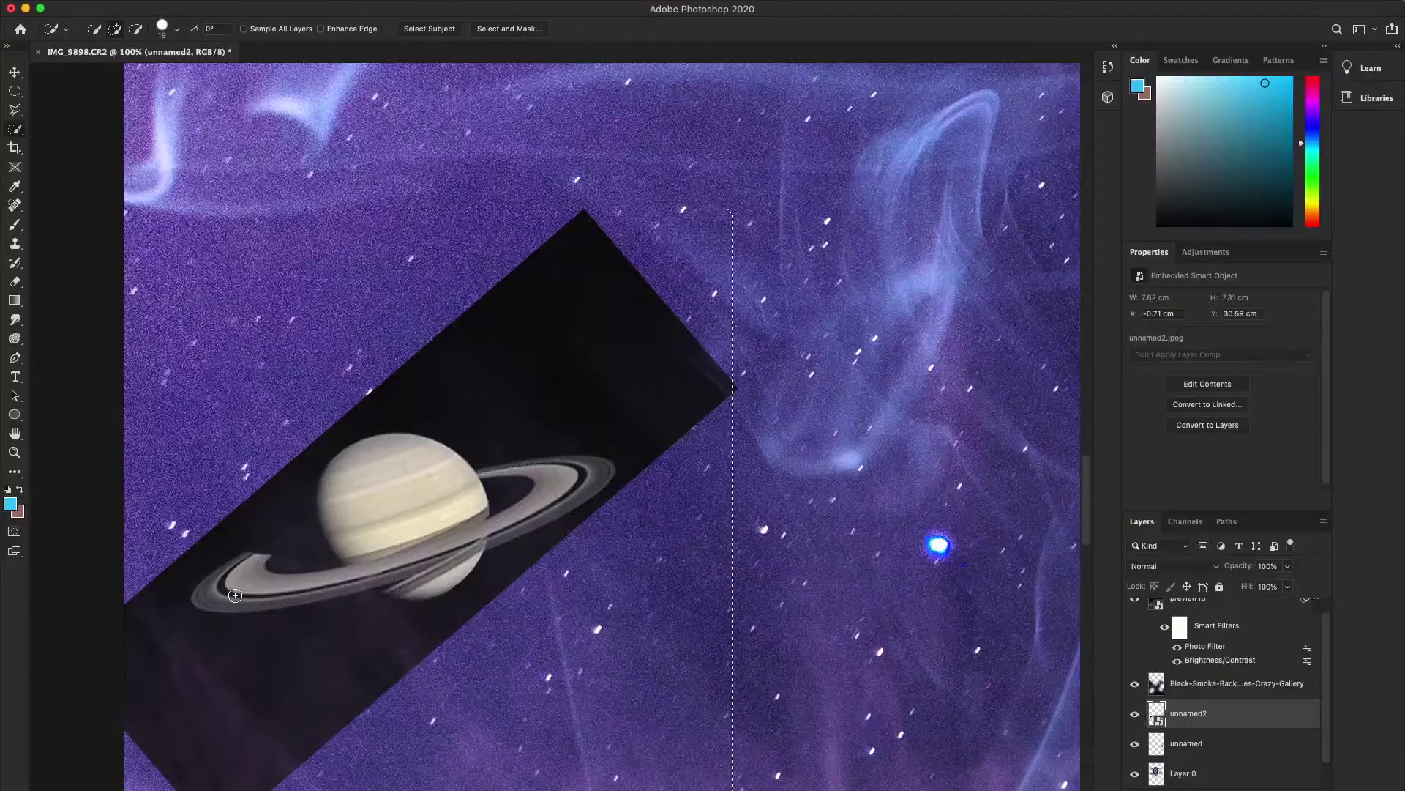
key("alt")
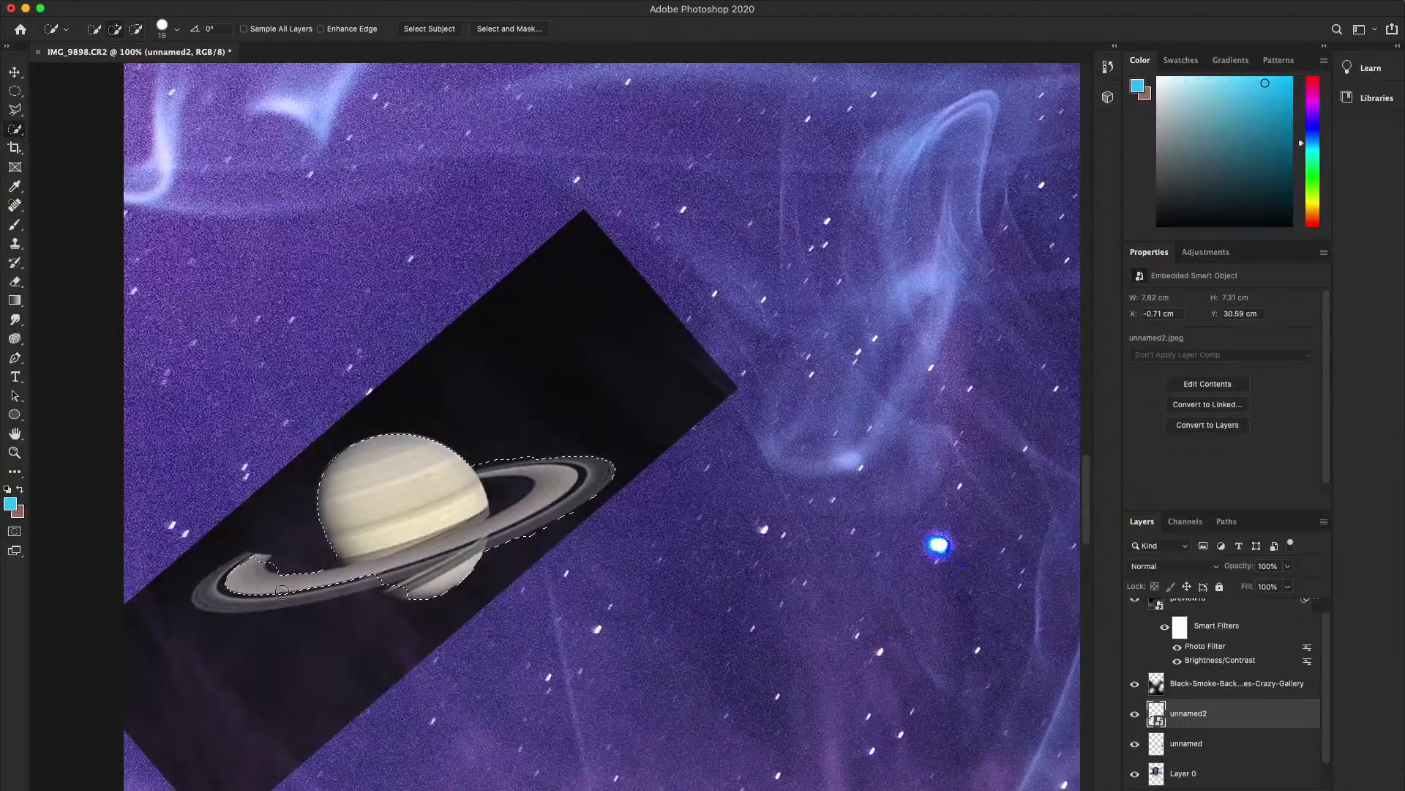
left_click_drag(271, 595, 311, 585)
key("alt")
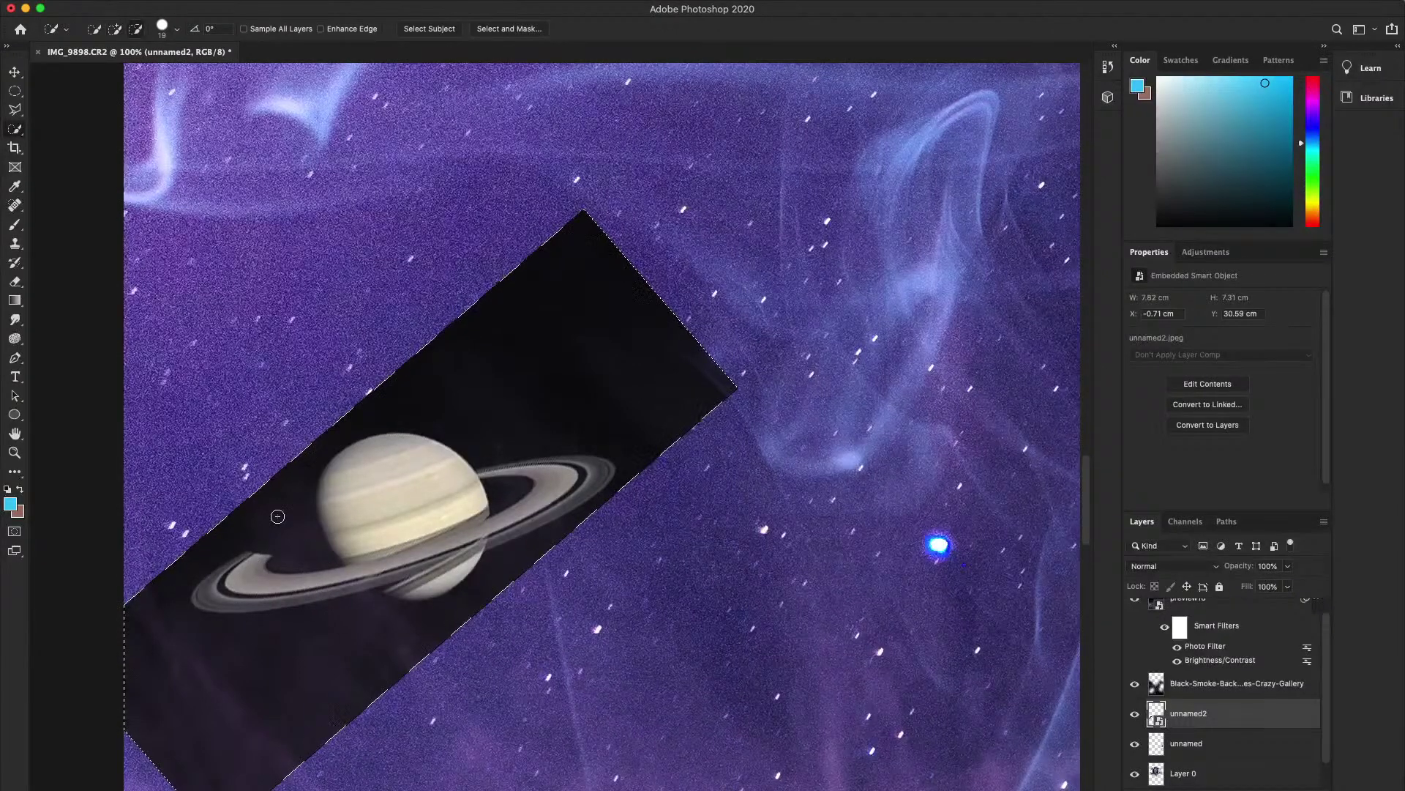
mouse_move(276, 512)
left_mouse_down()
mouse_move(164, 605)
mouse_move(210, 690)
left_mouse_up()
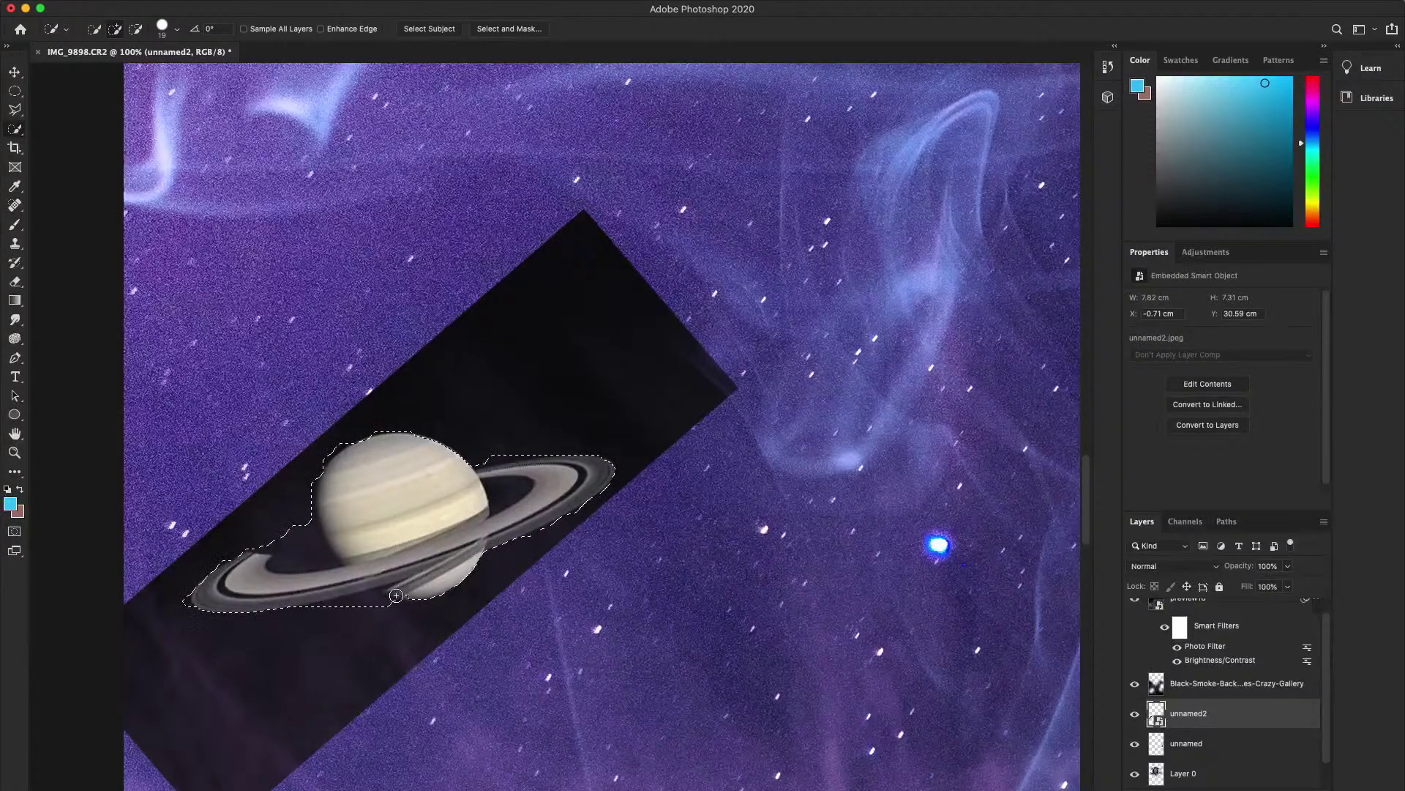
key("alt")
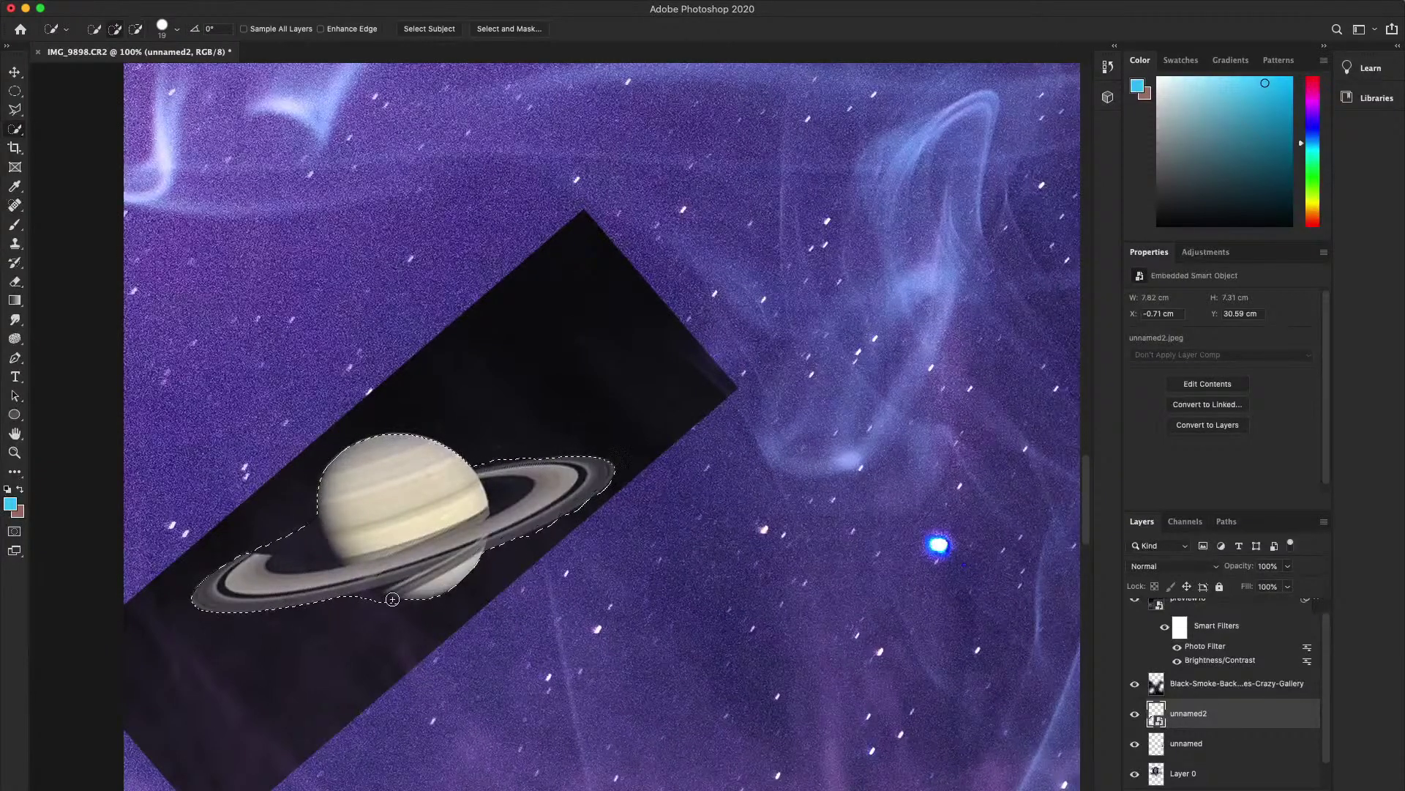
key("alt")
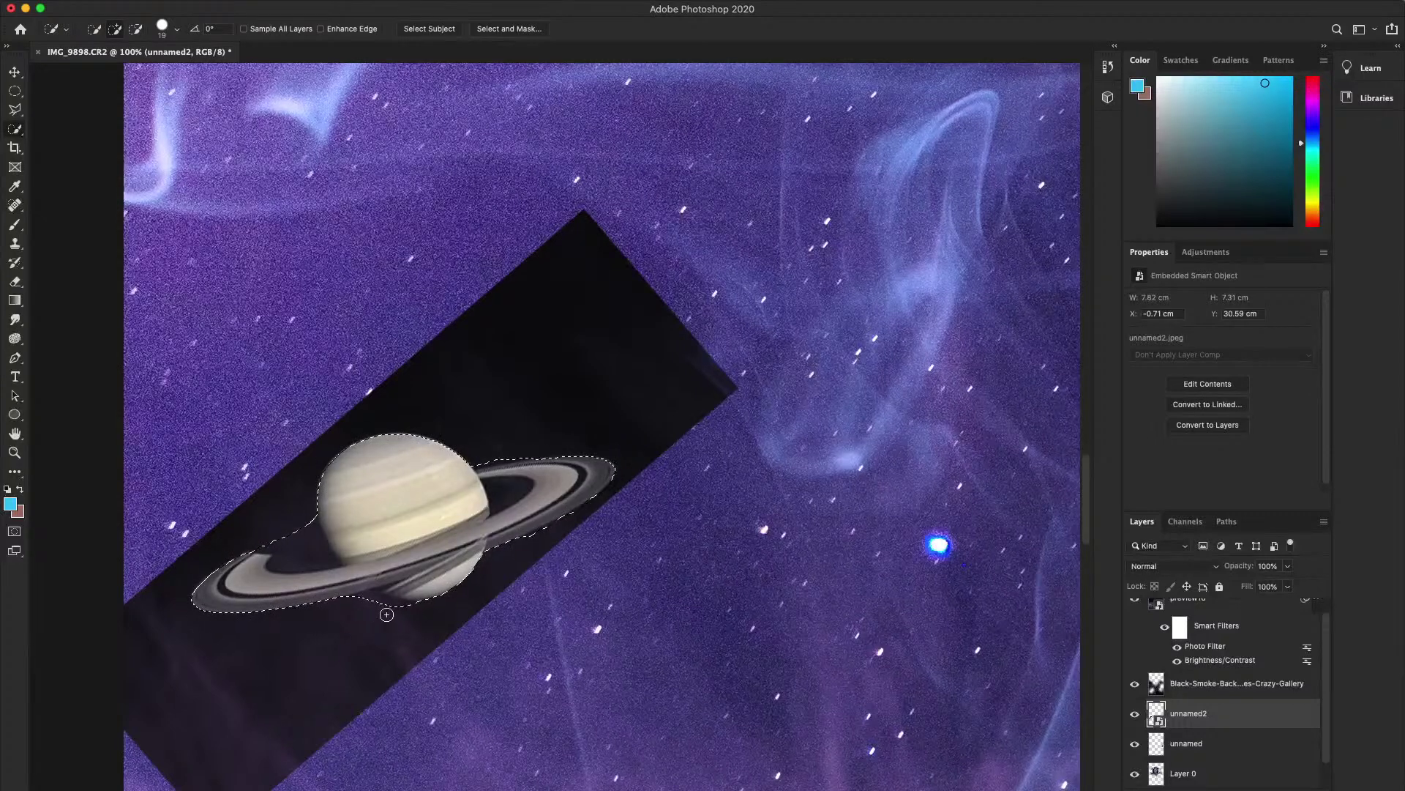
key("alt")
key("alt")
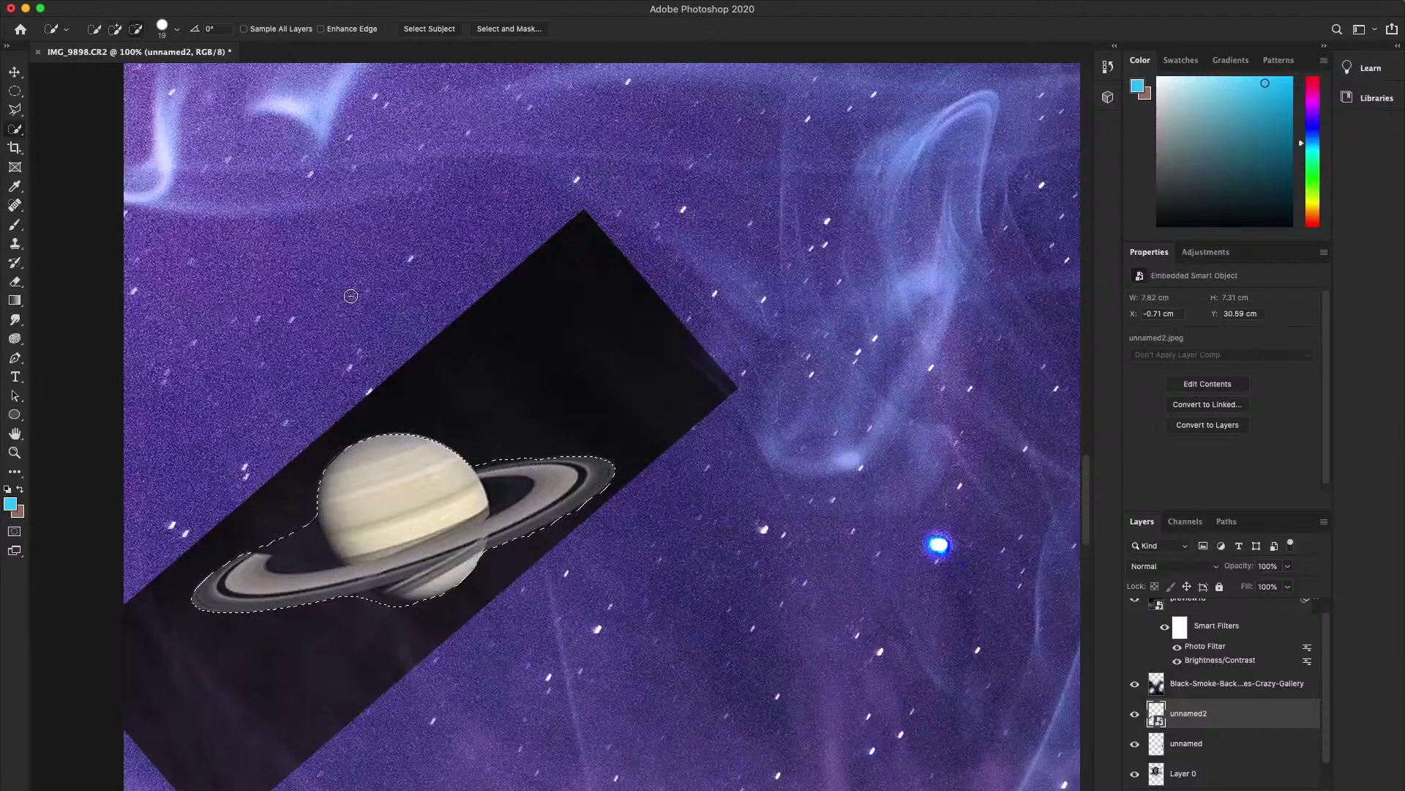
- Invert the Saturn selection and try to delete the black background from the unnamed2 smart object
key("alt+shift+i")
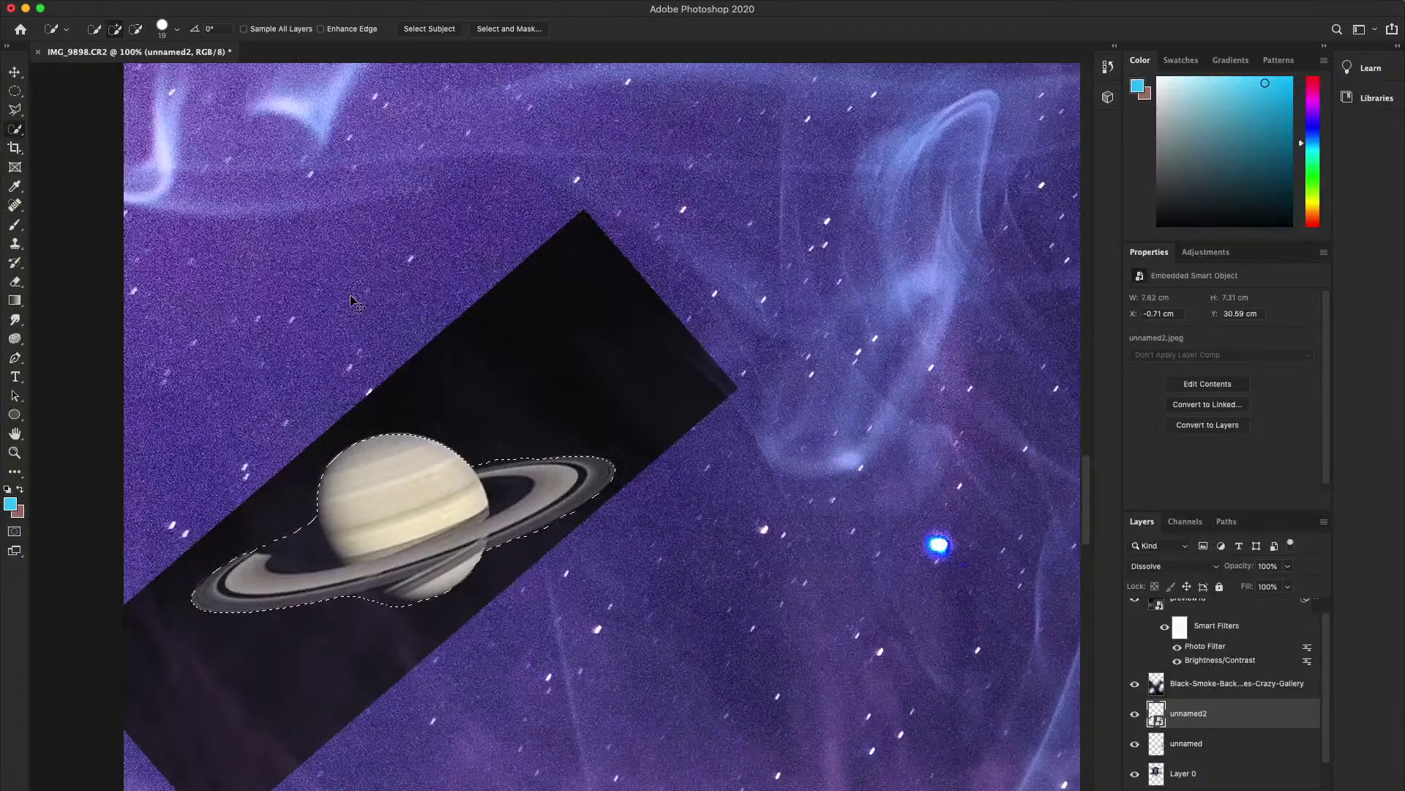
key("super+shift+i")
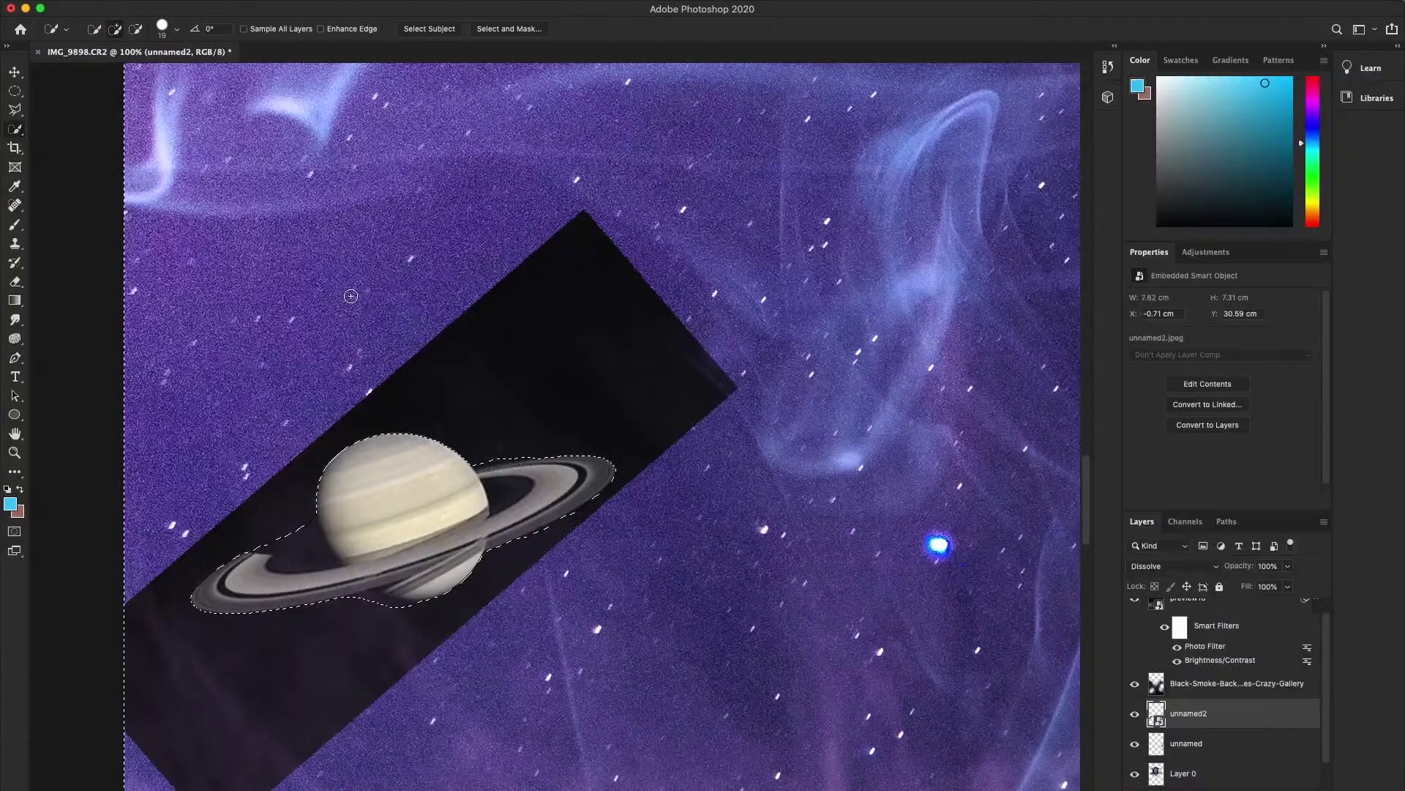
key("BackSpace")
left_click(783, 262)
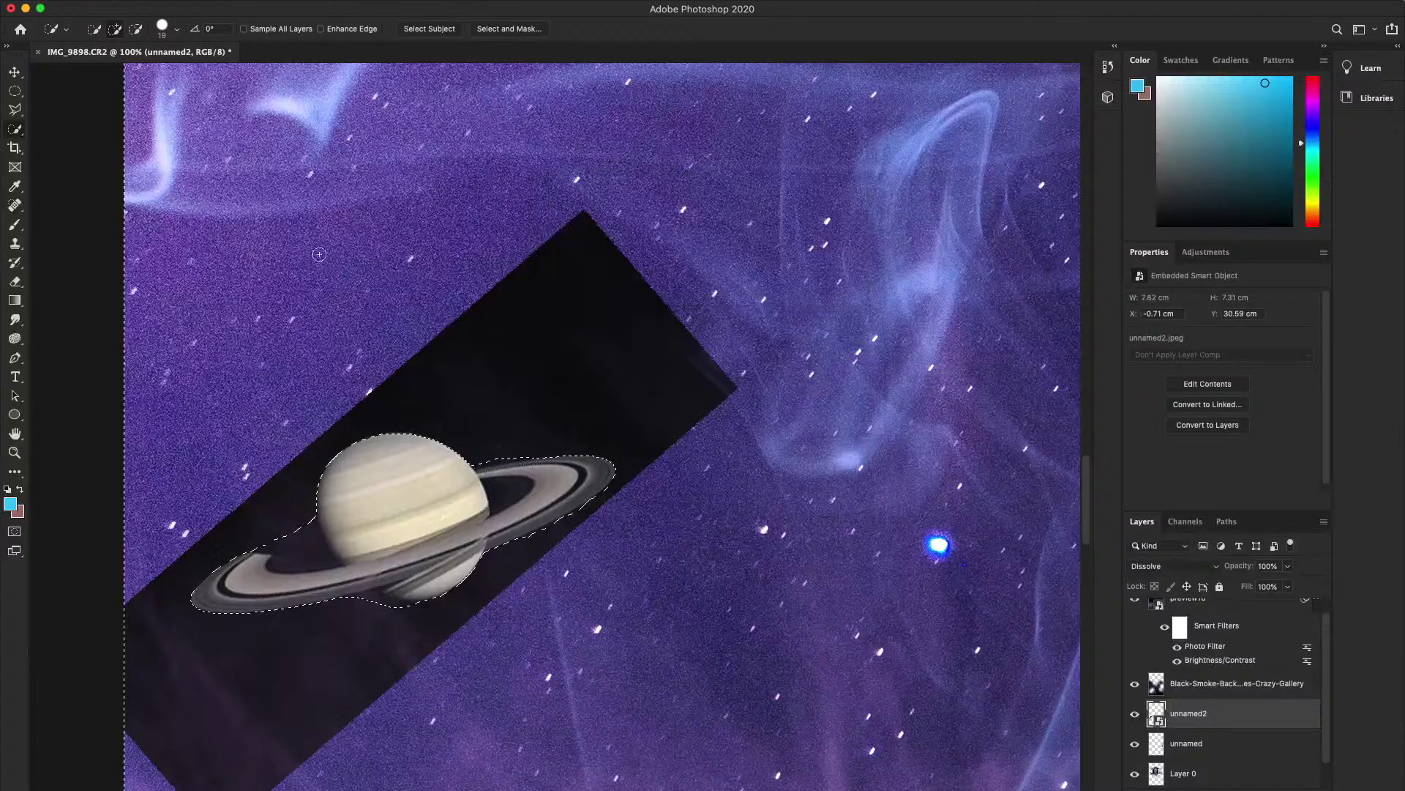
- Rasterize the unnamed2 layer, delete the selected black background around Saturn, and clear the selection
key("b")
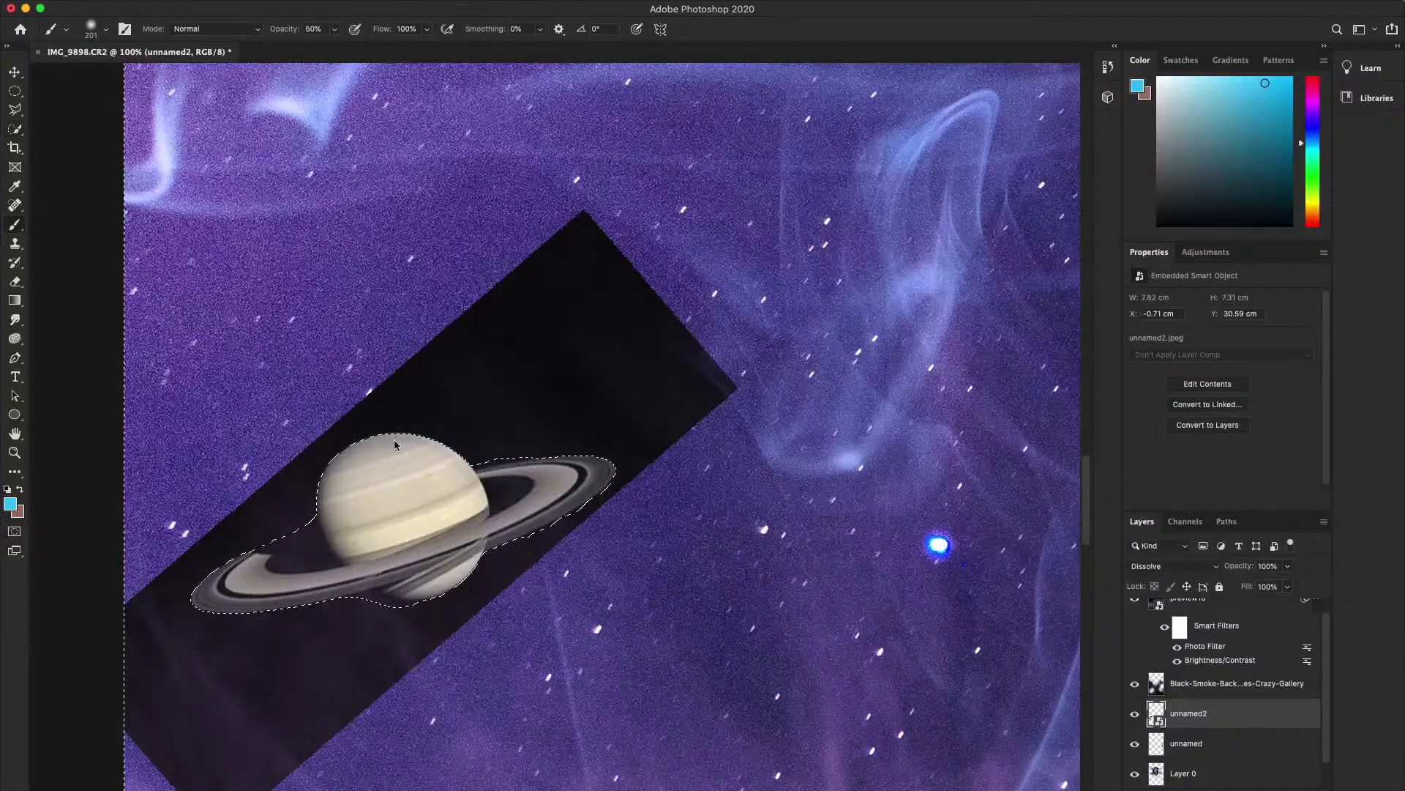
left_click(615, 251)
left_click(809, 264)
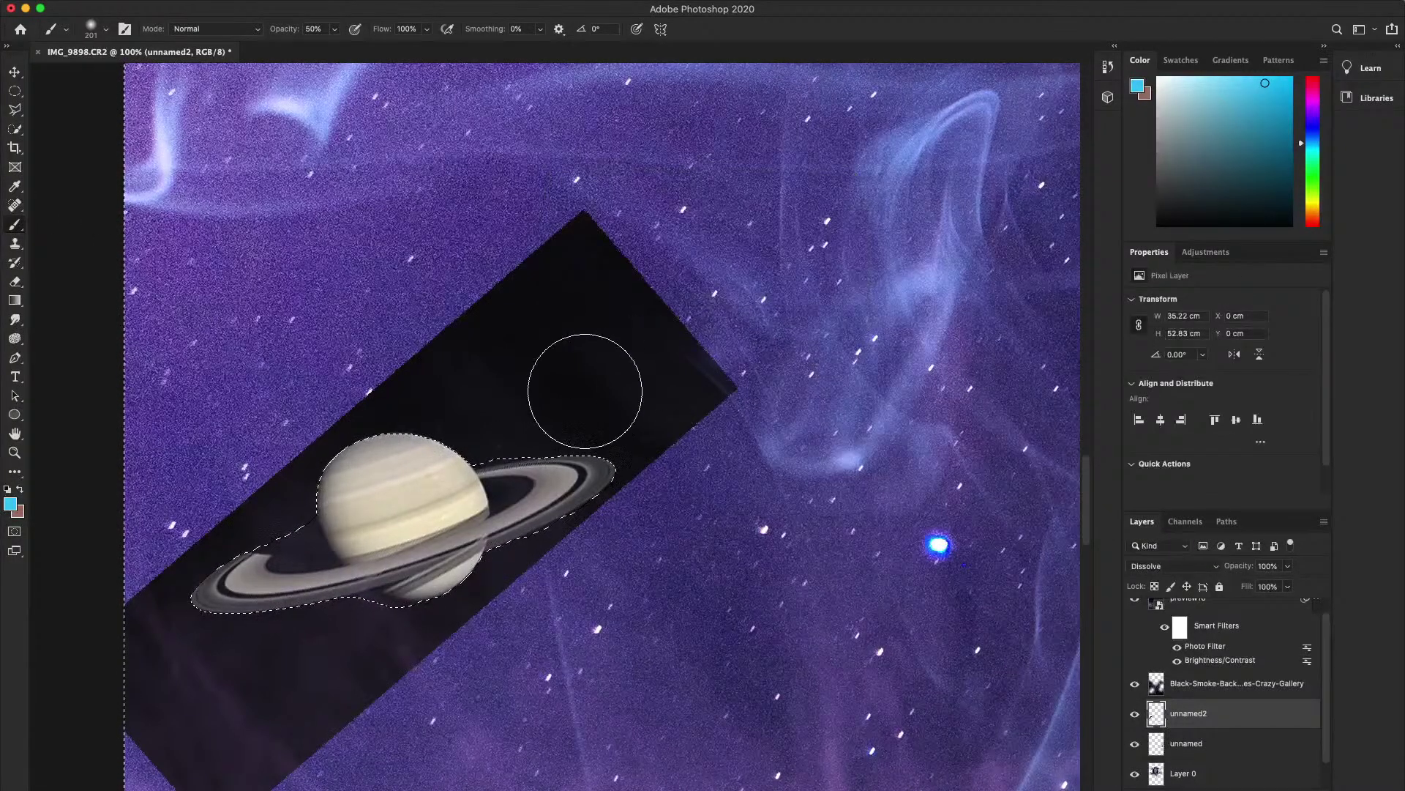
key("BackSpace")
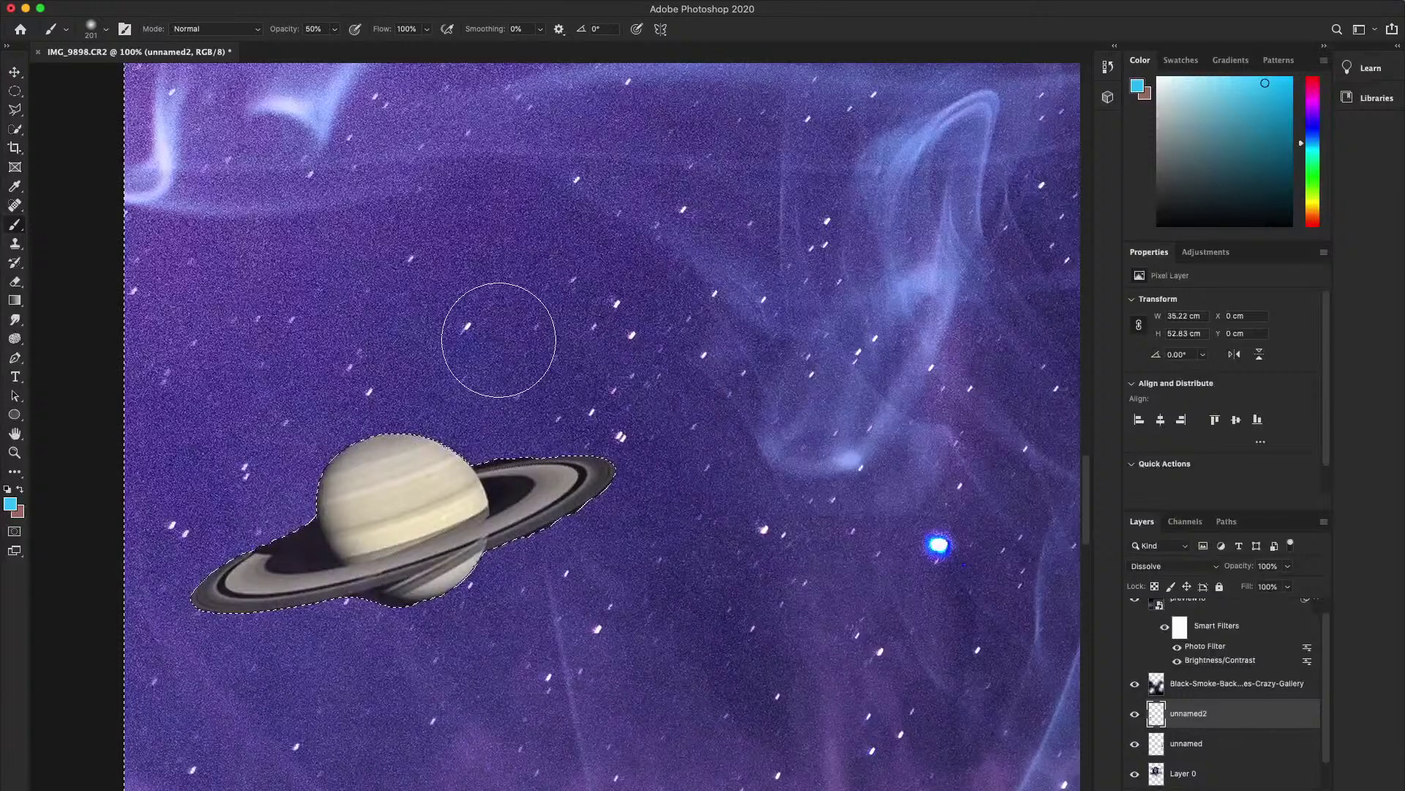
key("super+d")
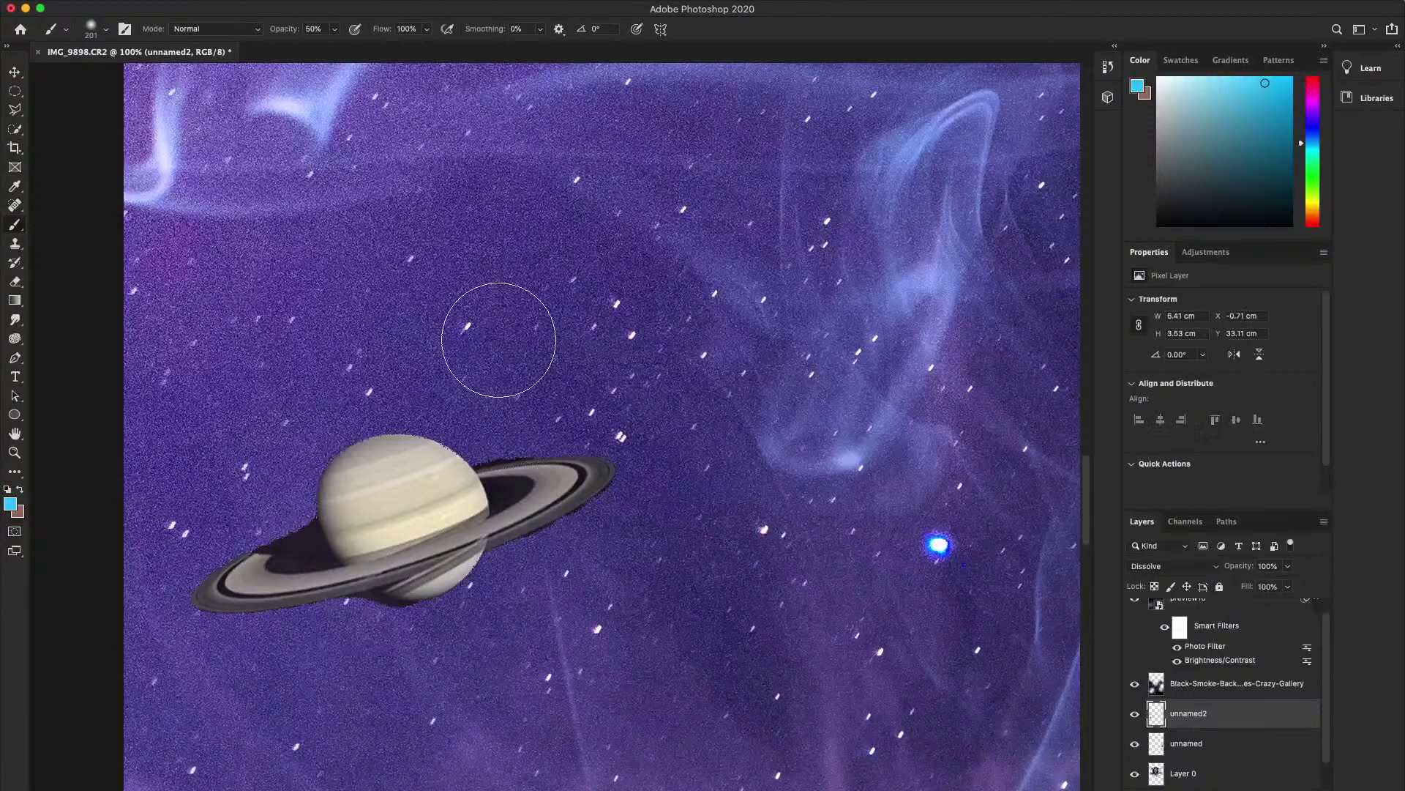
key("z")
left_click(496, 387, "alt")
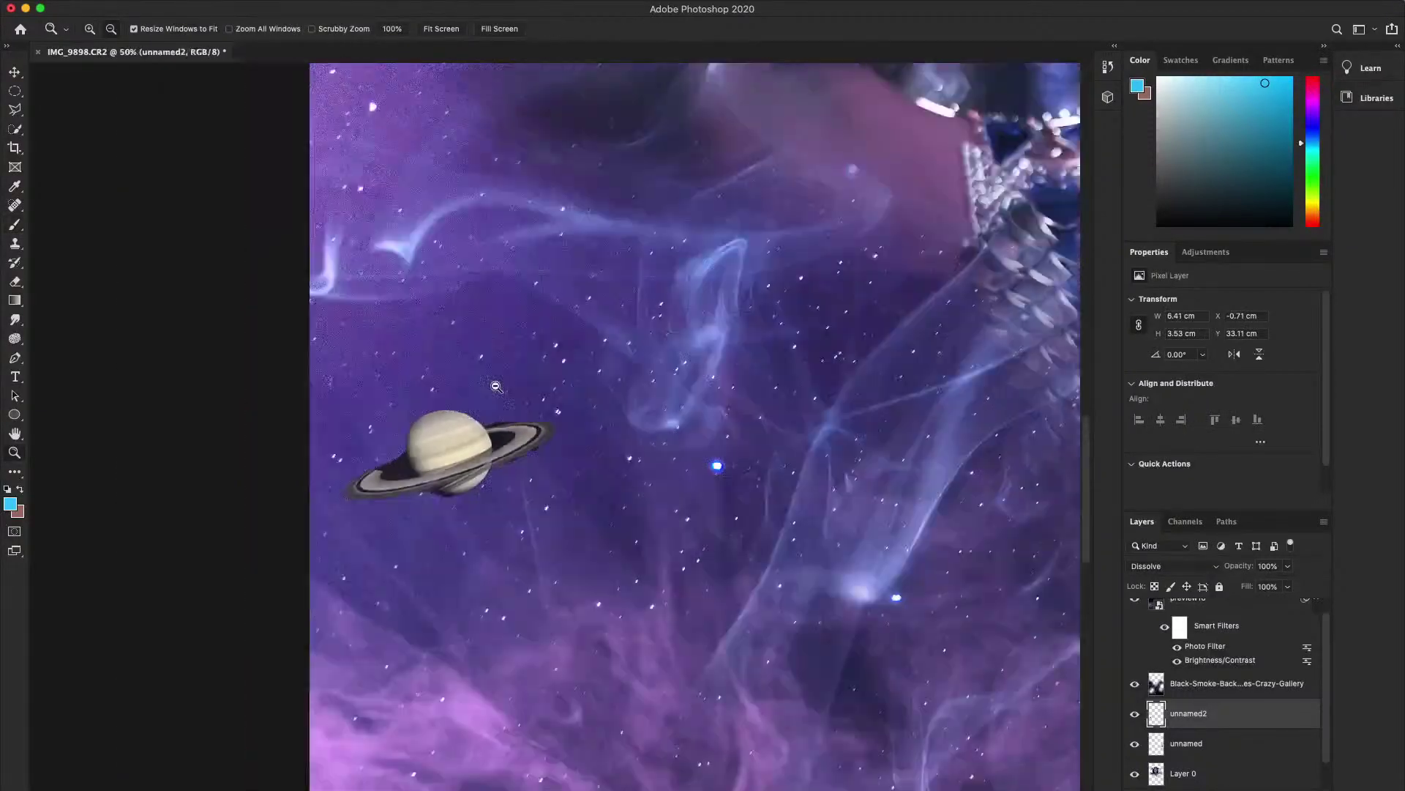
key("b")
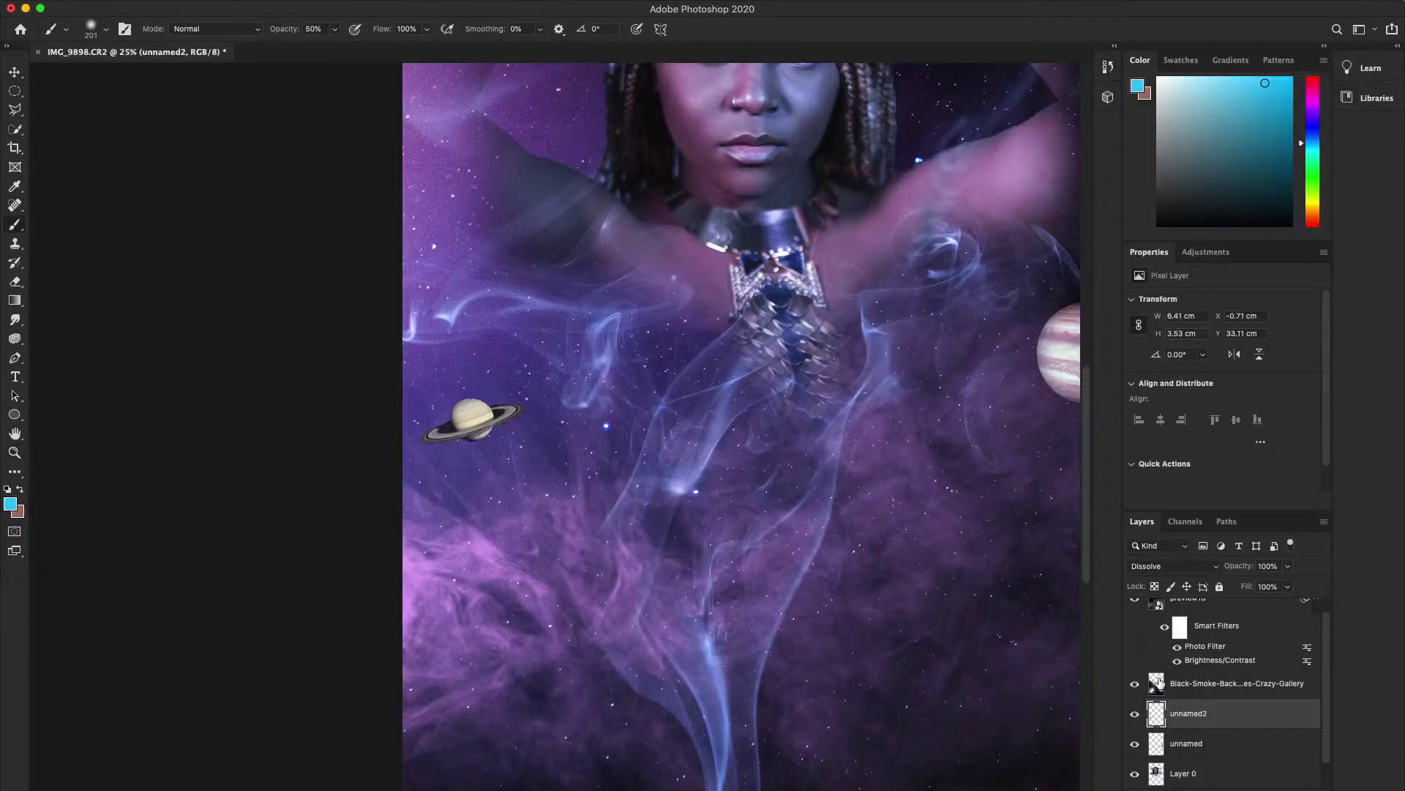
scroll(1202, 727, "down", 1)
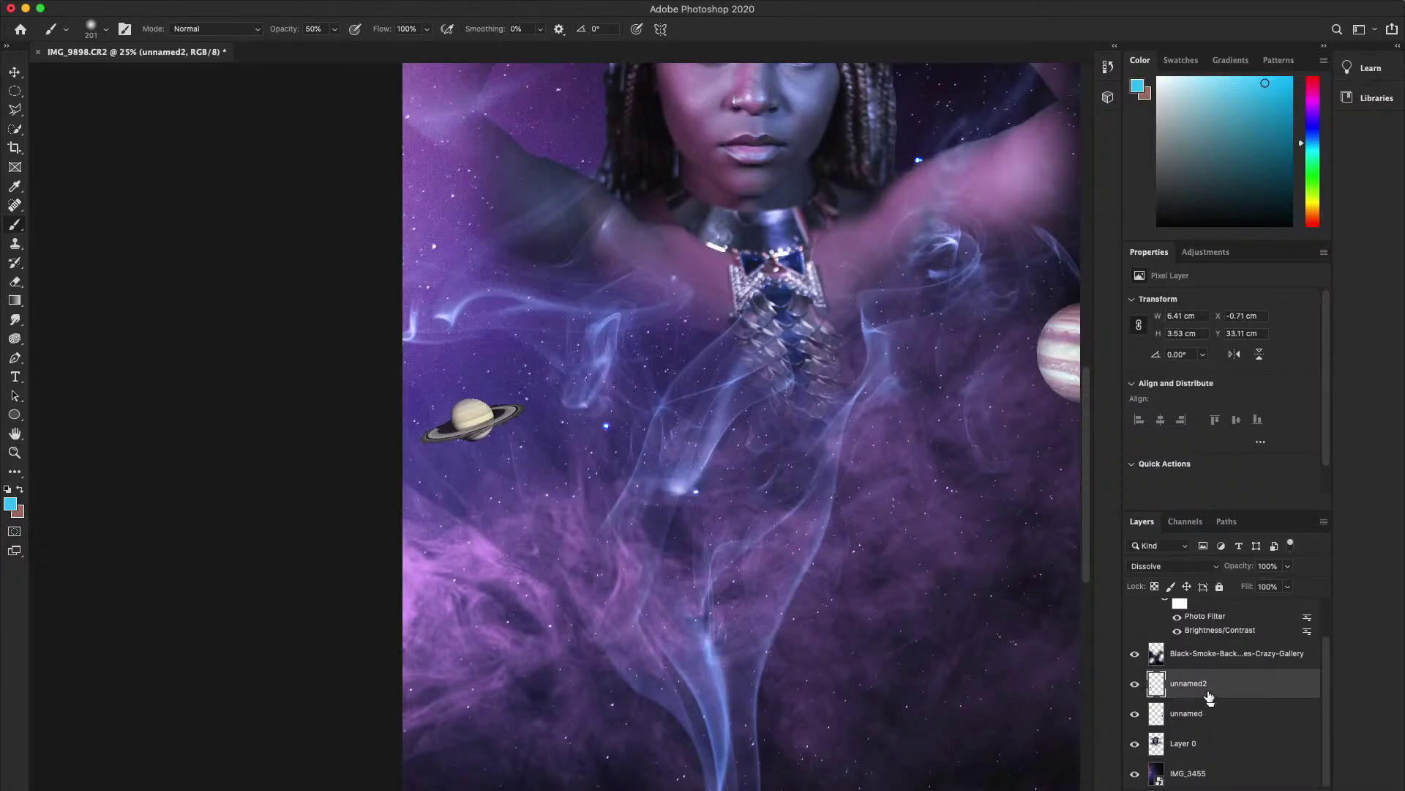
left_click_drag(1209, 697, 1208, 758)
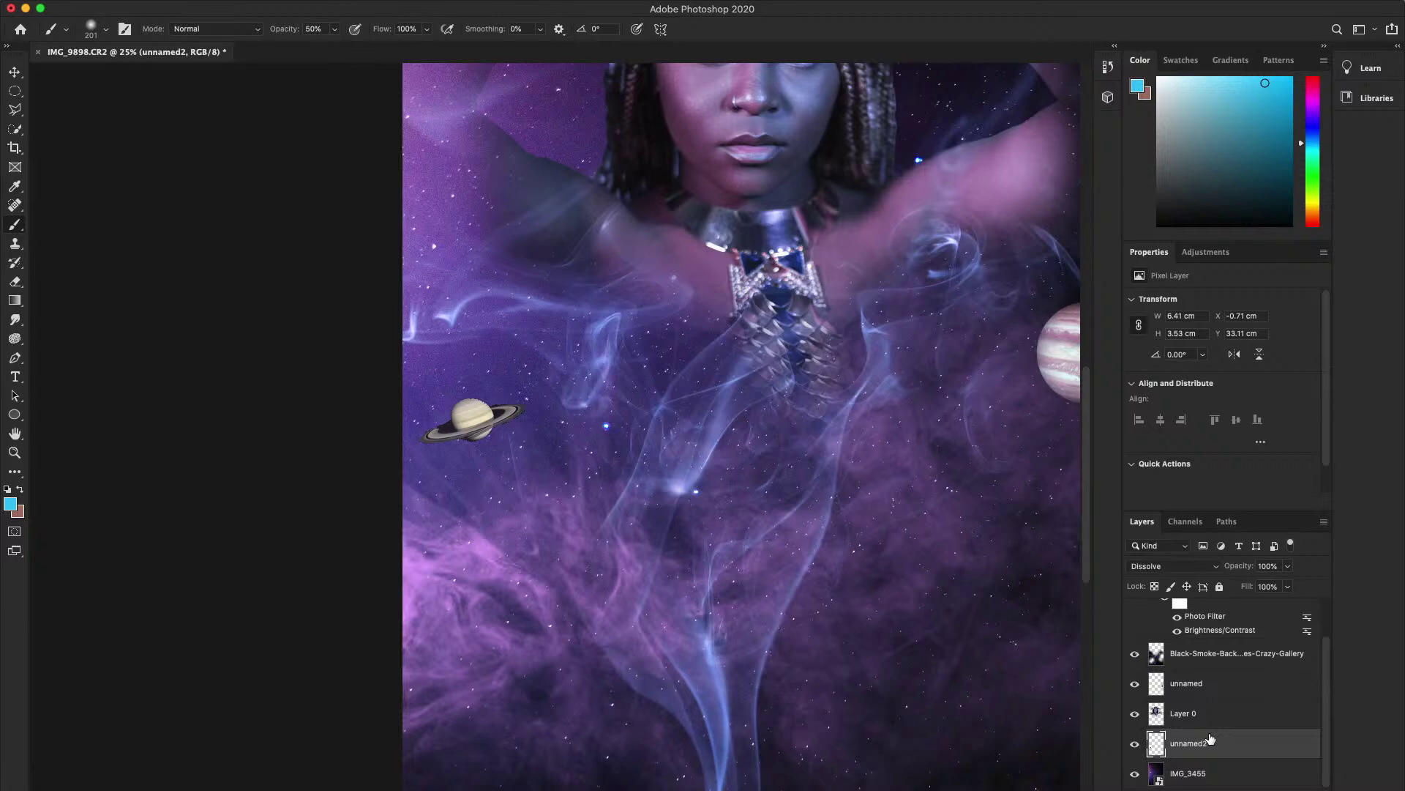
mouse_move(1210, 738)
left_mouse_down()
mouse_move(1212, 710)
mouse_move(1208, 723)
left_mouse_up()
scroll(1198, 624, "up", 2)
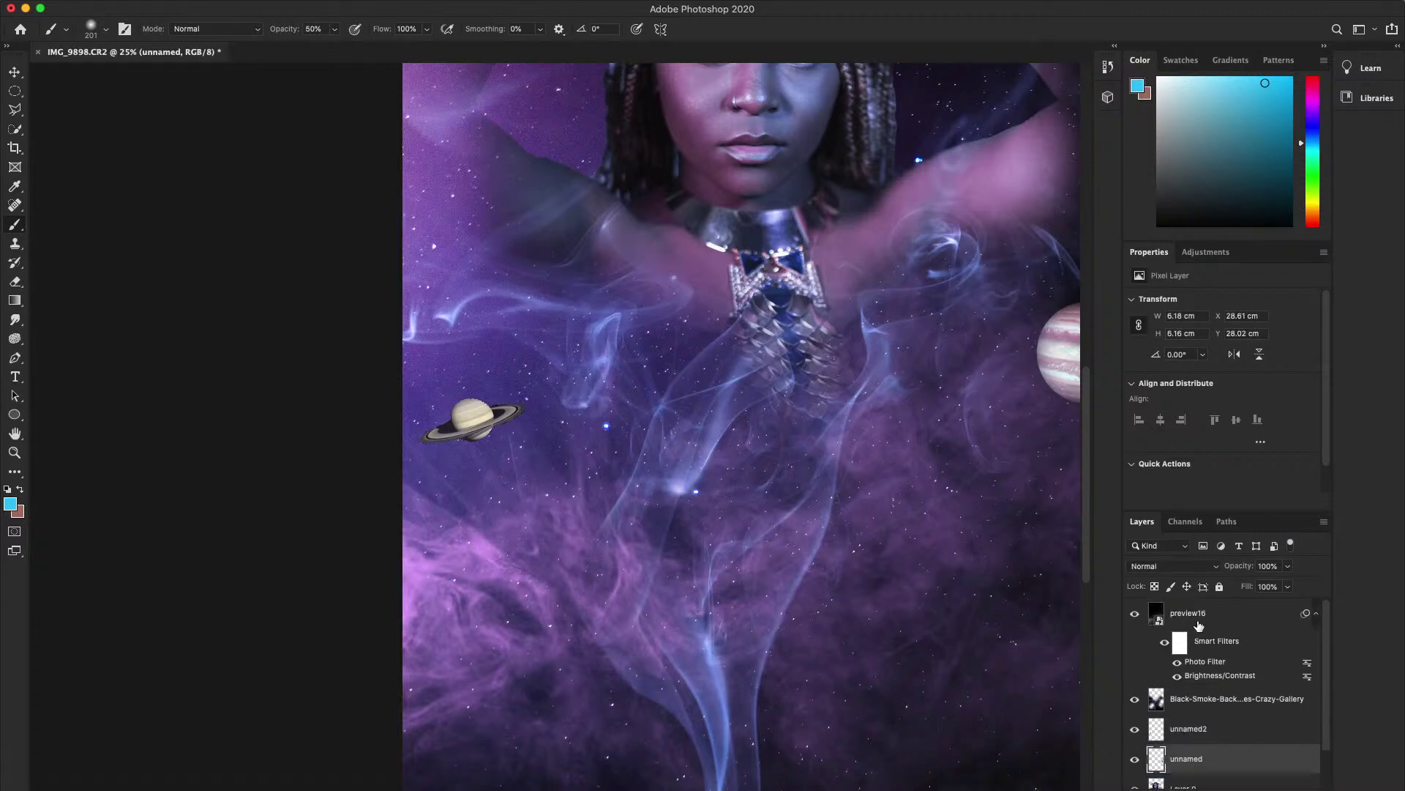
left_click(1206, 701)
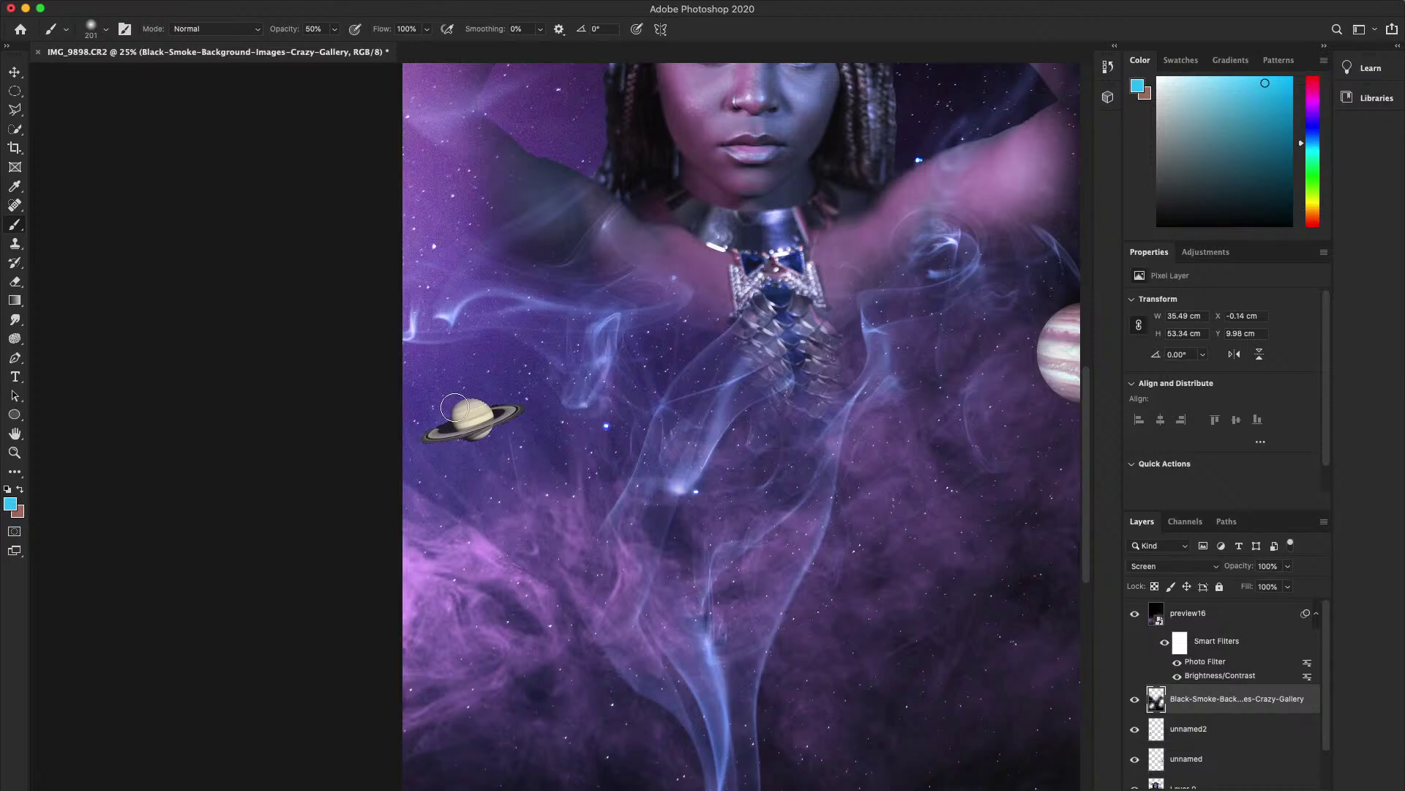
- Move the unnamed2 Saturn layer beneath Layer 0, directly above the IMG_3455 background layer
key("z")
left_click(522, 461, "alt")
left_click(522, 462, "alt")
left_click(522, 461, "alt")
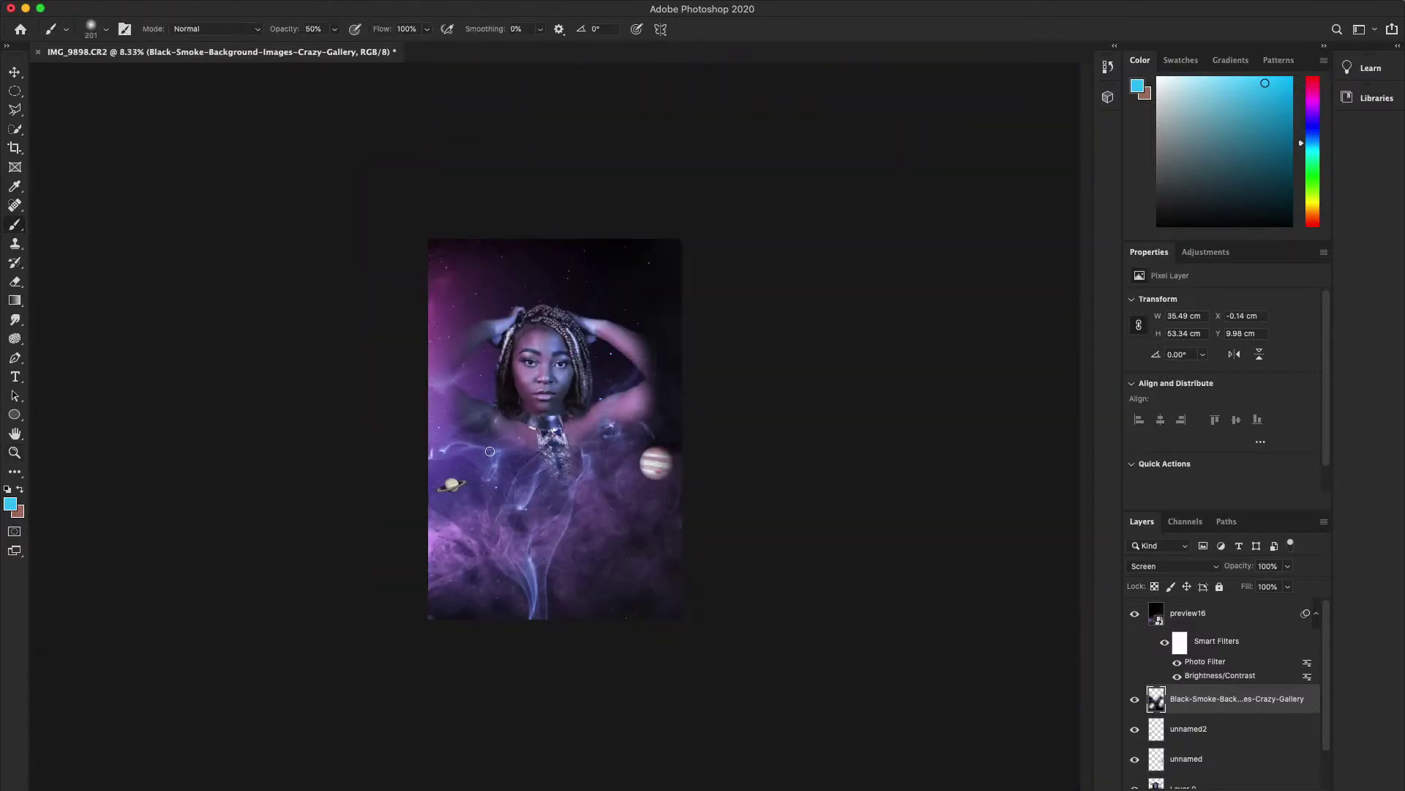
left_click(489, 450, "super")
left_click(489, 451, "super")
scroll(1228, 668, "down", 2)
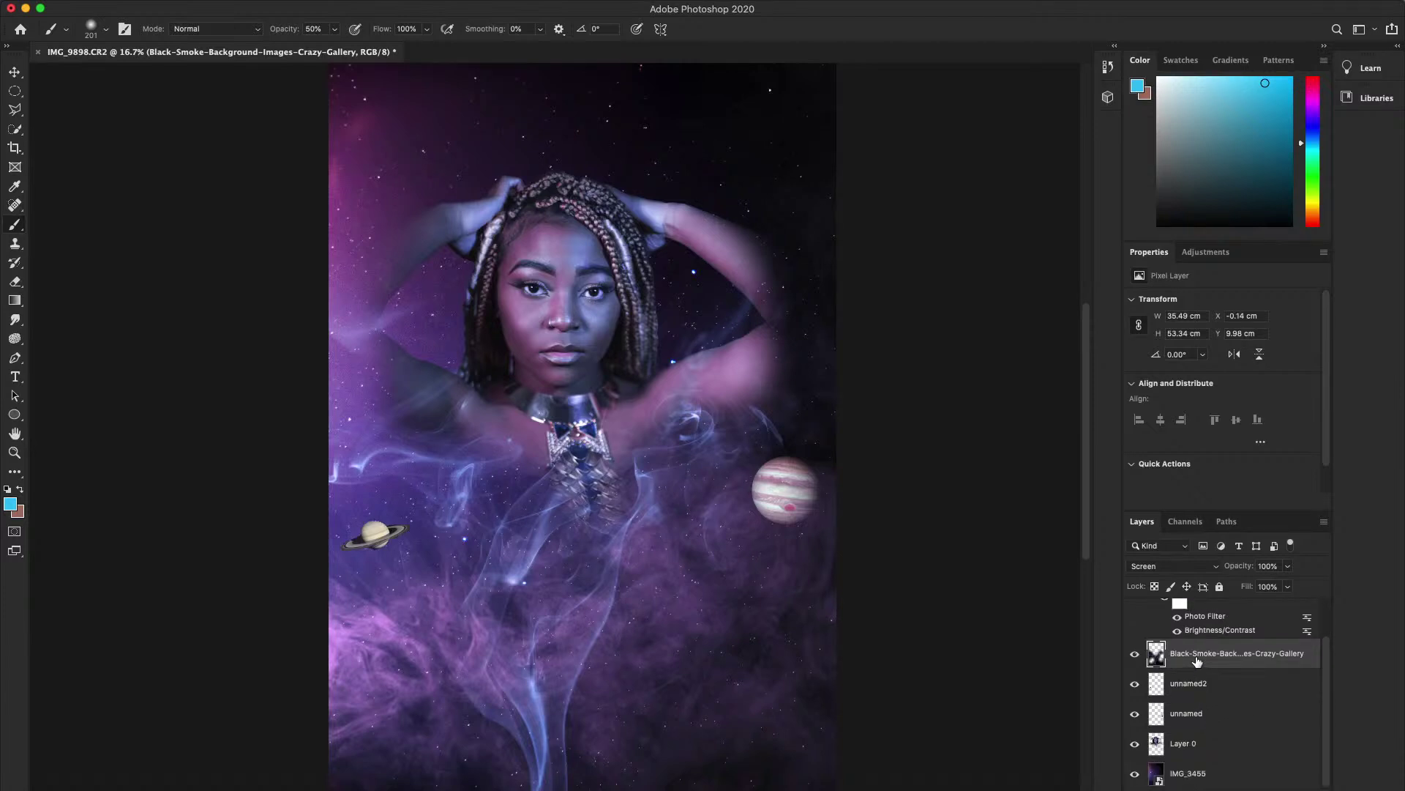
left_click_drag(1197, 661, 1208, 743)
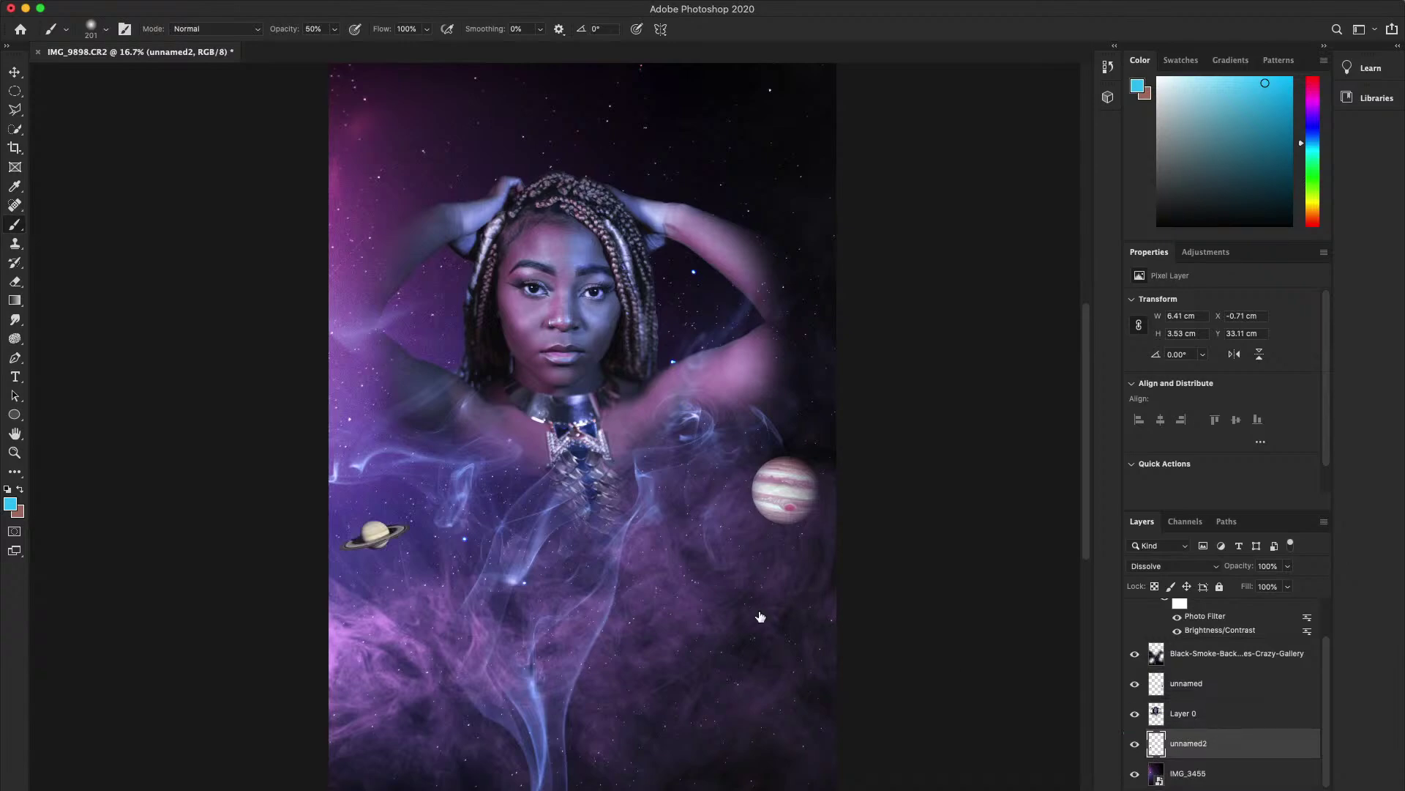
- Lower the opacity of the unnamed2 Saturn layer to 53% while it uses Dissolve blending
left_click(1288, 566)
left_click_drag(1273, 585, 1257, 585)
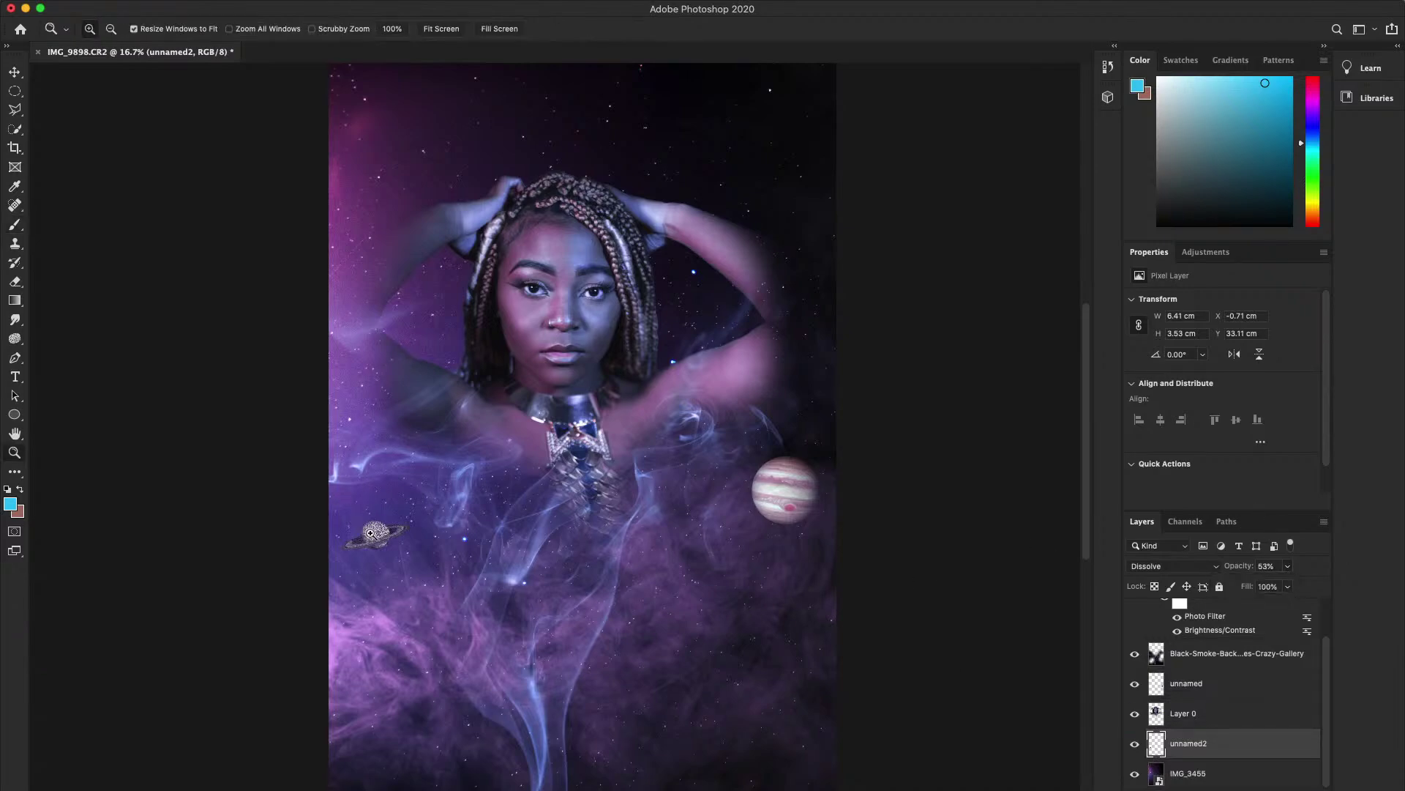
left_click_drag(376, 533, 370, 533)
key("z")
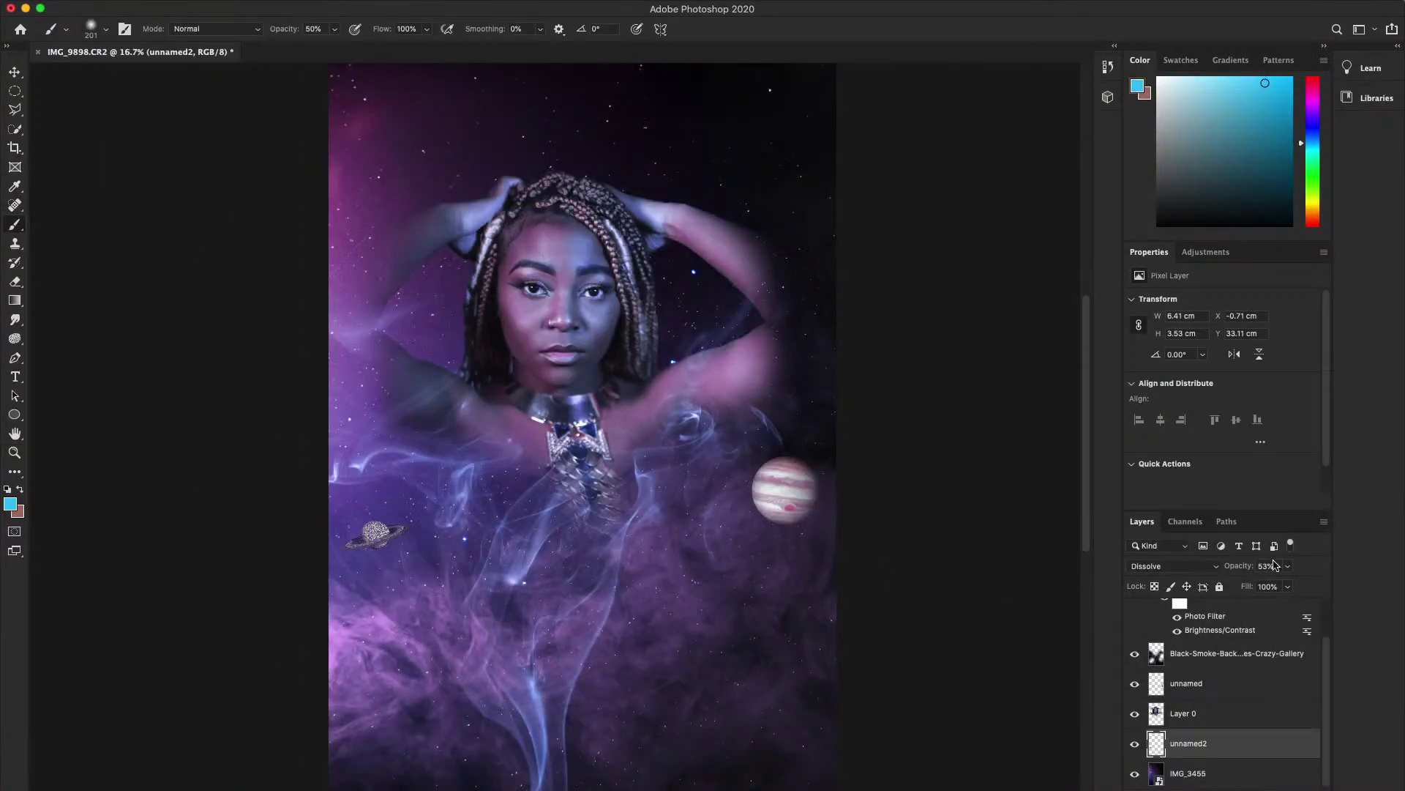
- Change the unnamed2 layer's blend mode to Normal and set its opacity to 43%
left_click(1215, 565)
left_click(1164, 553)
left_click(1288, 570)
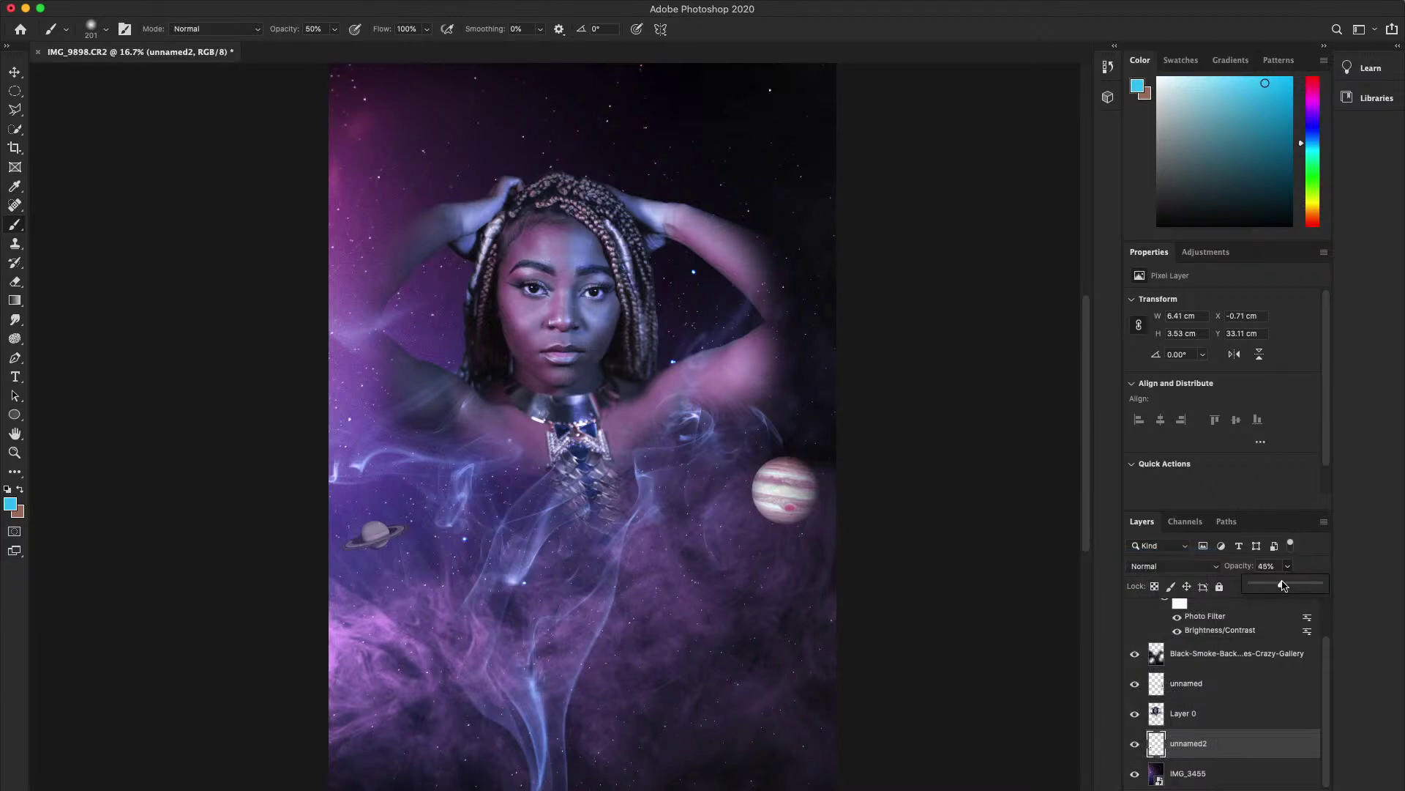
left_click_drag(1283, 586, 1279, 586)
scroll(333, 543, "up", 5)
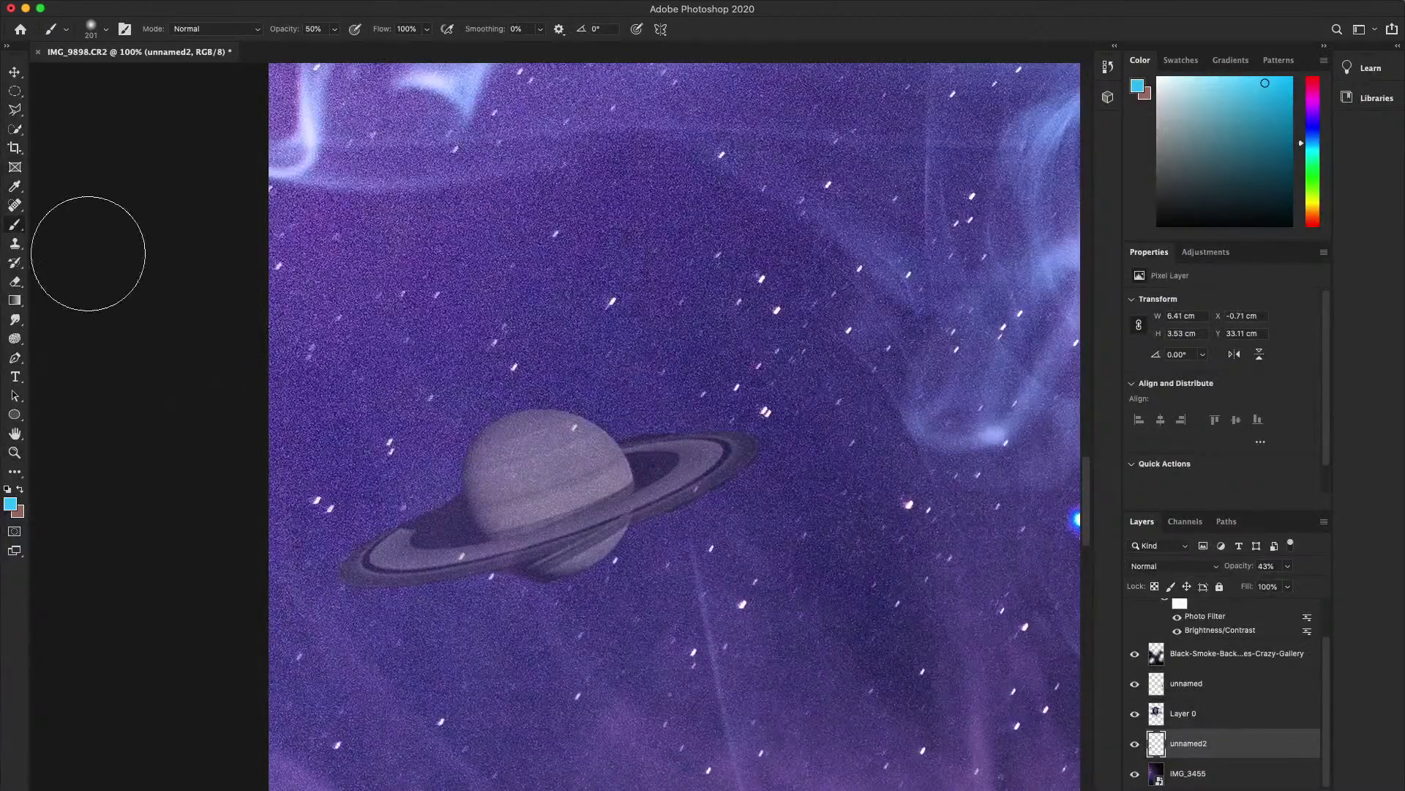
- Choose the Eraser tool and set its soft brush size to 54 px
left_click(15, 280)
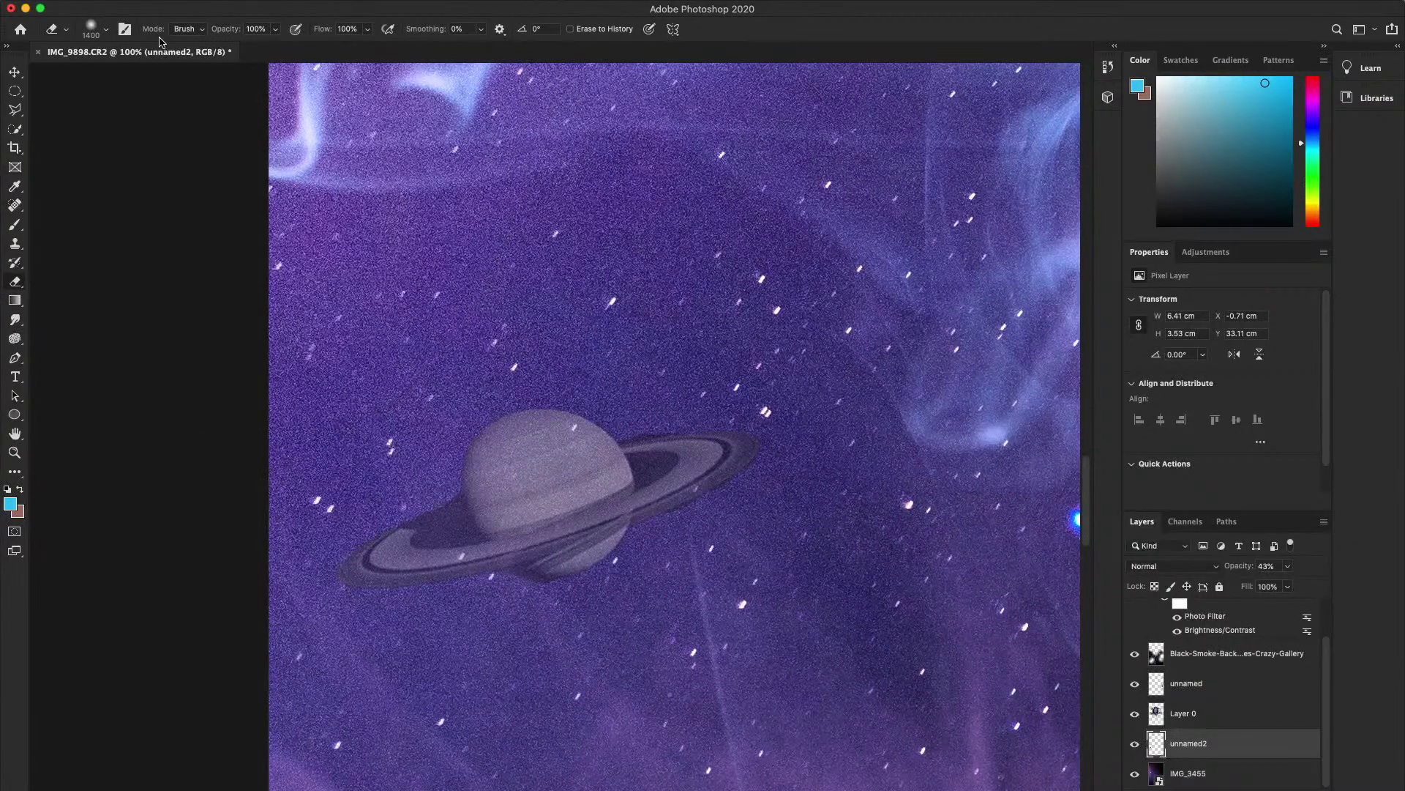
left_click(104, 31)
left_click_drag(124, 77, 107, 75)
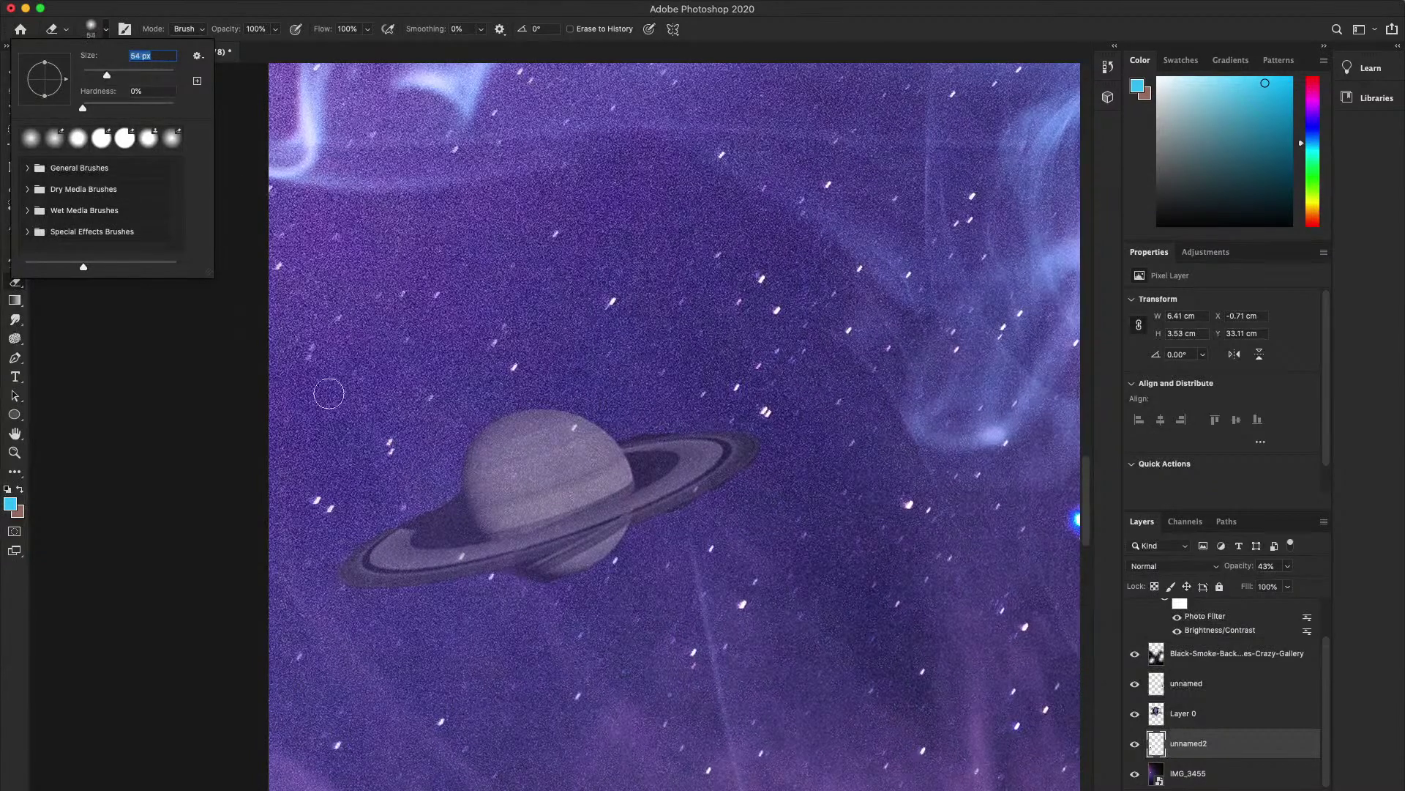
- Set the unnamed2 Saturn layer to Screen blend mode at 100% opacity
left_click(1177, 568)
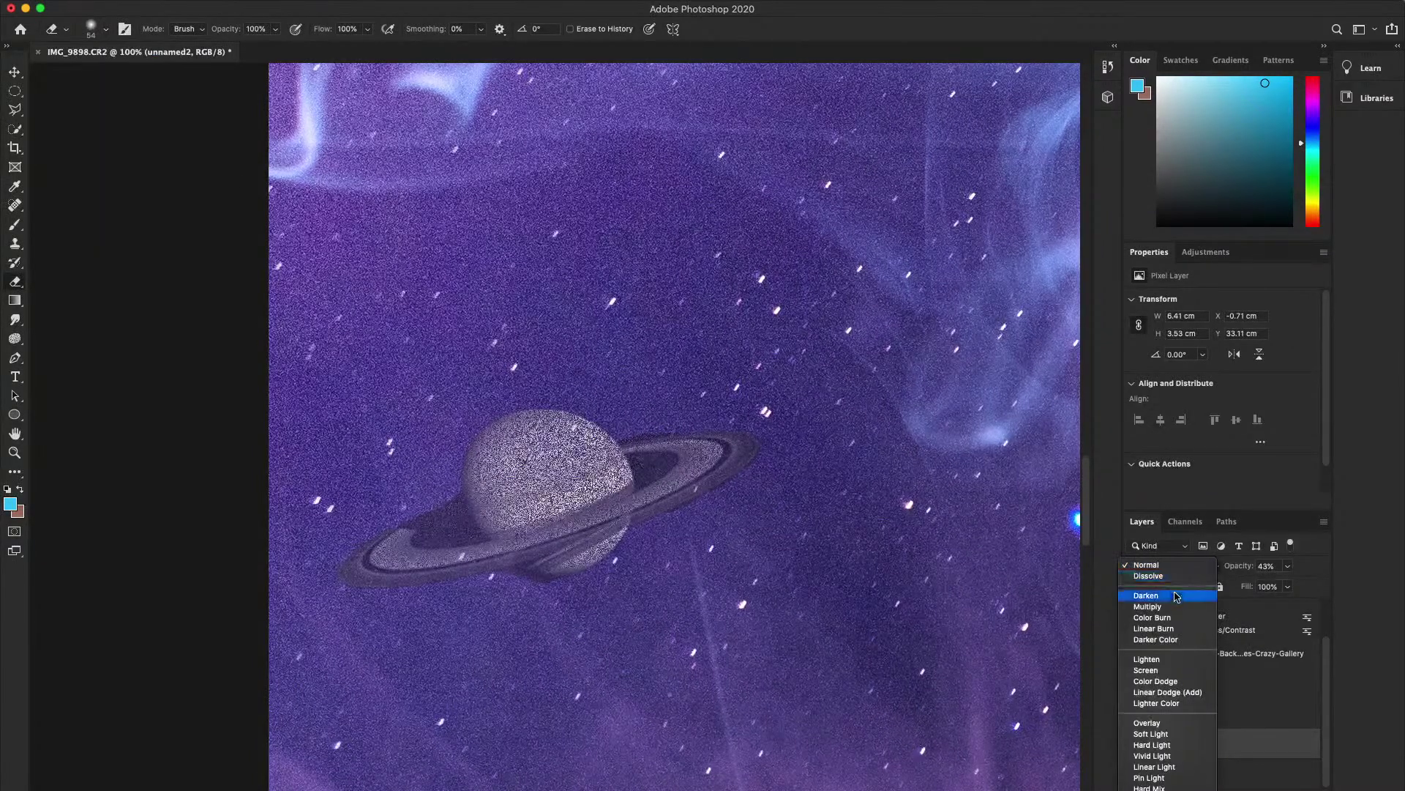
left_click(1169, 671)
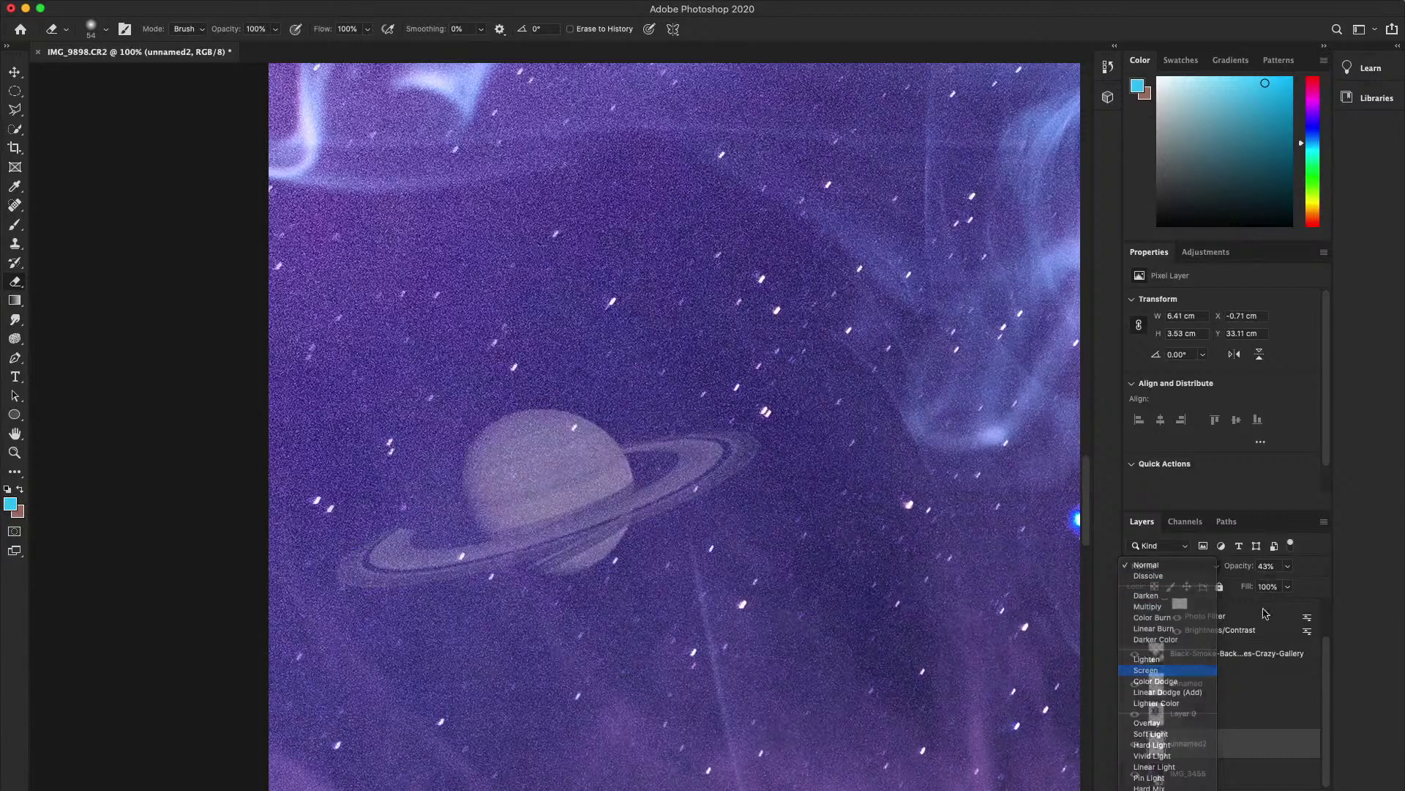
left_click(1288, 565)
left_click_drag(1284, 584, 1374, 587)
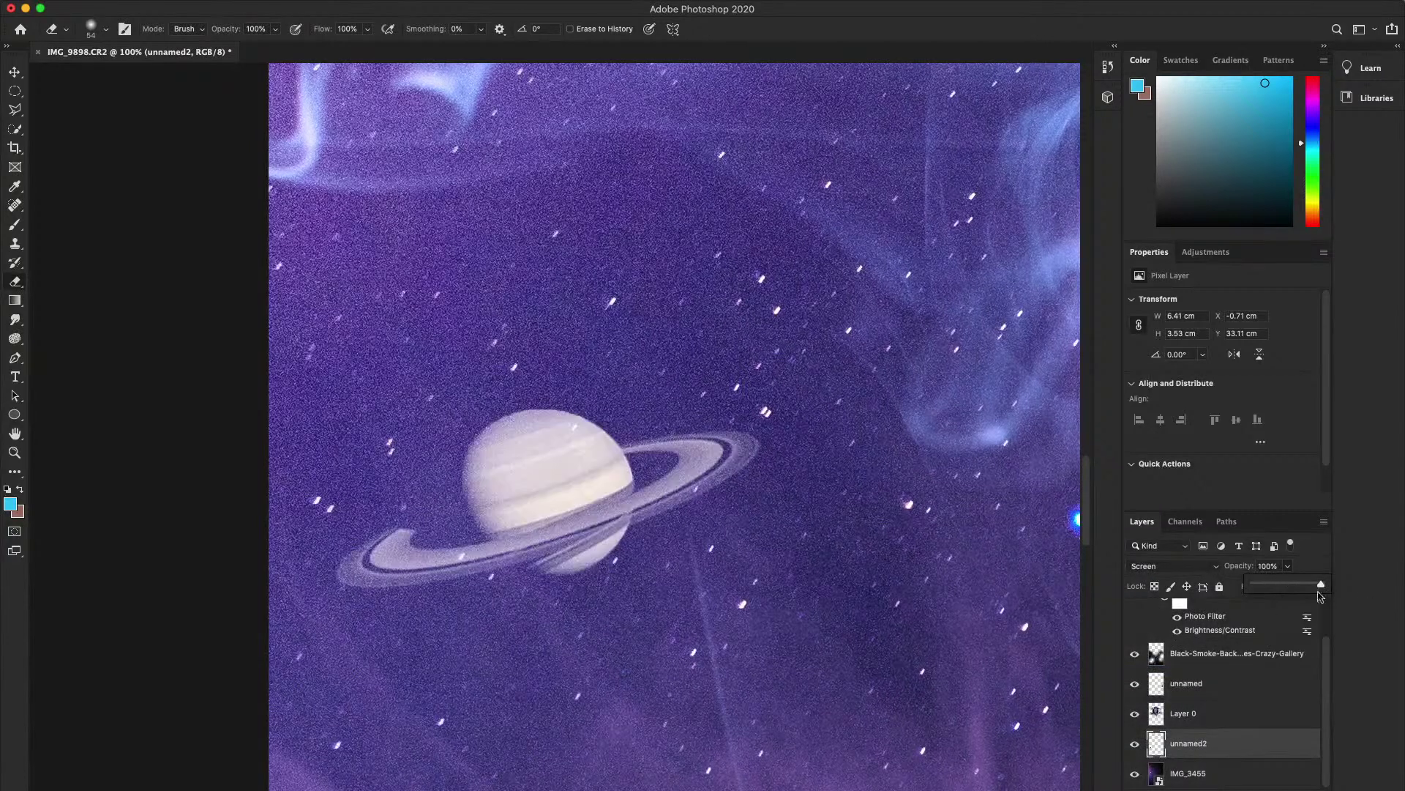
key("z")
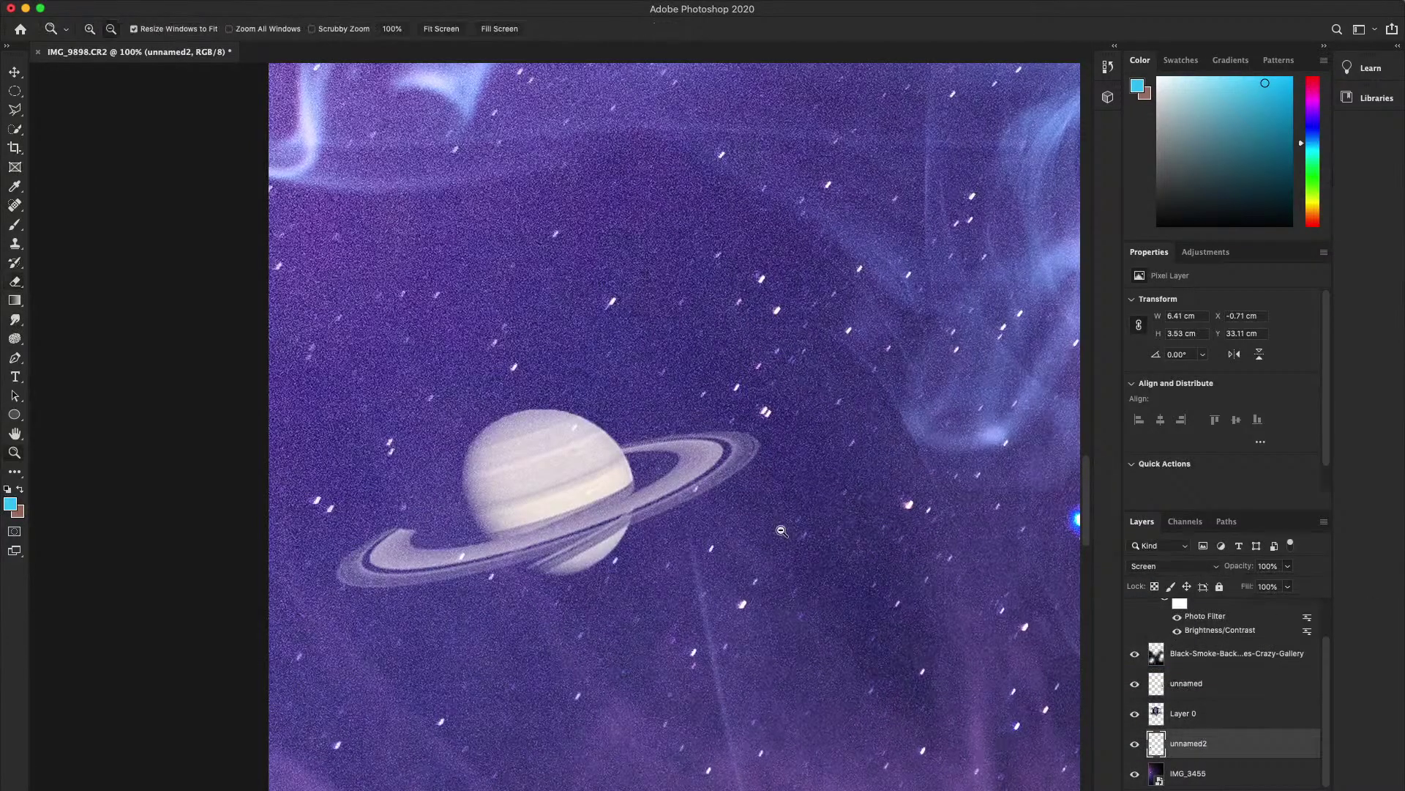
left_click(711, 528, "alt")
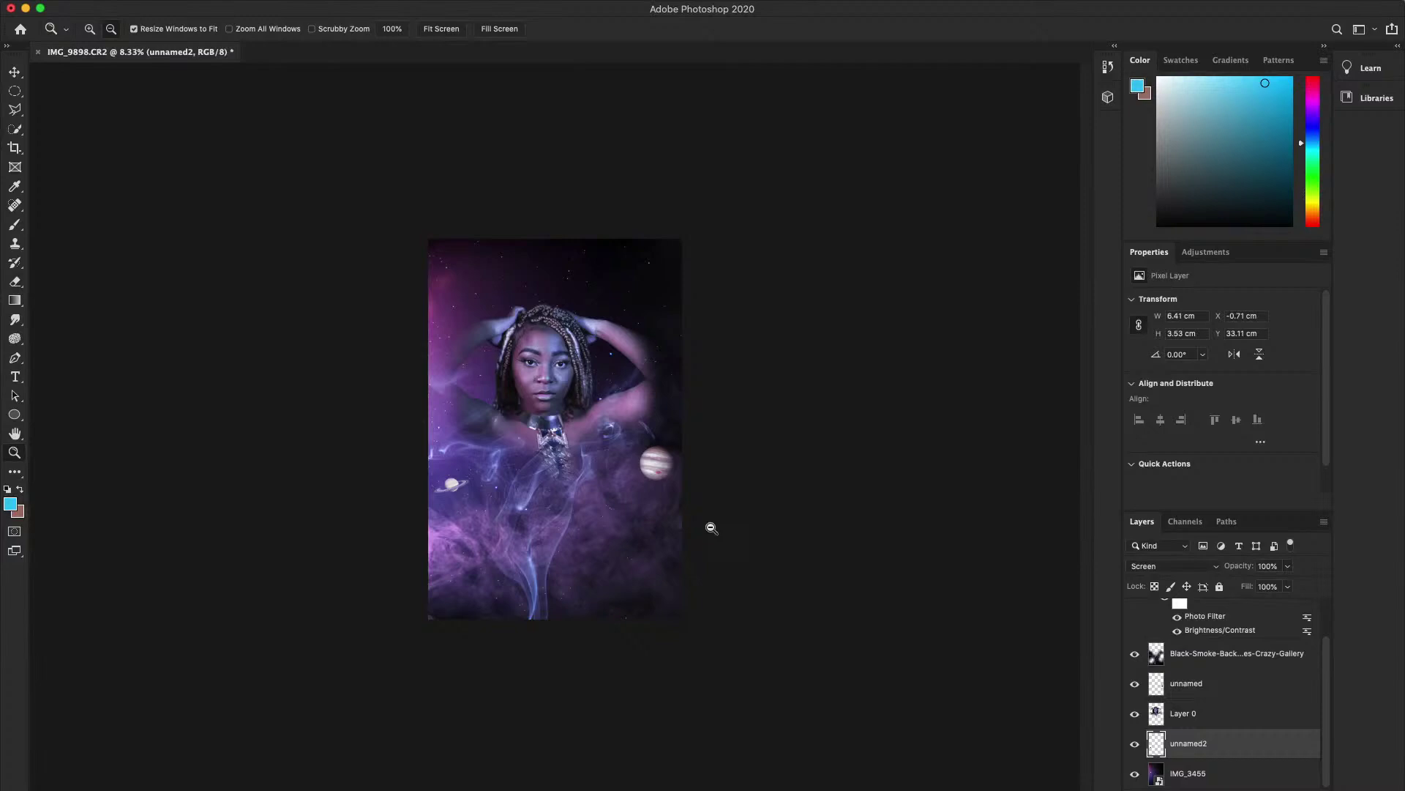
left_click(711, 528)
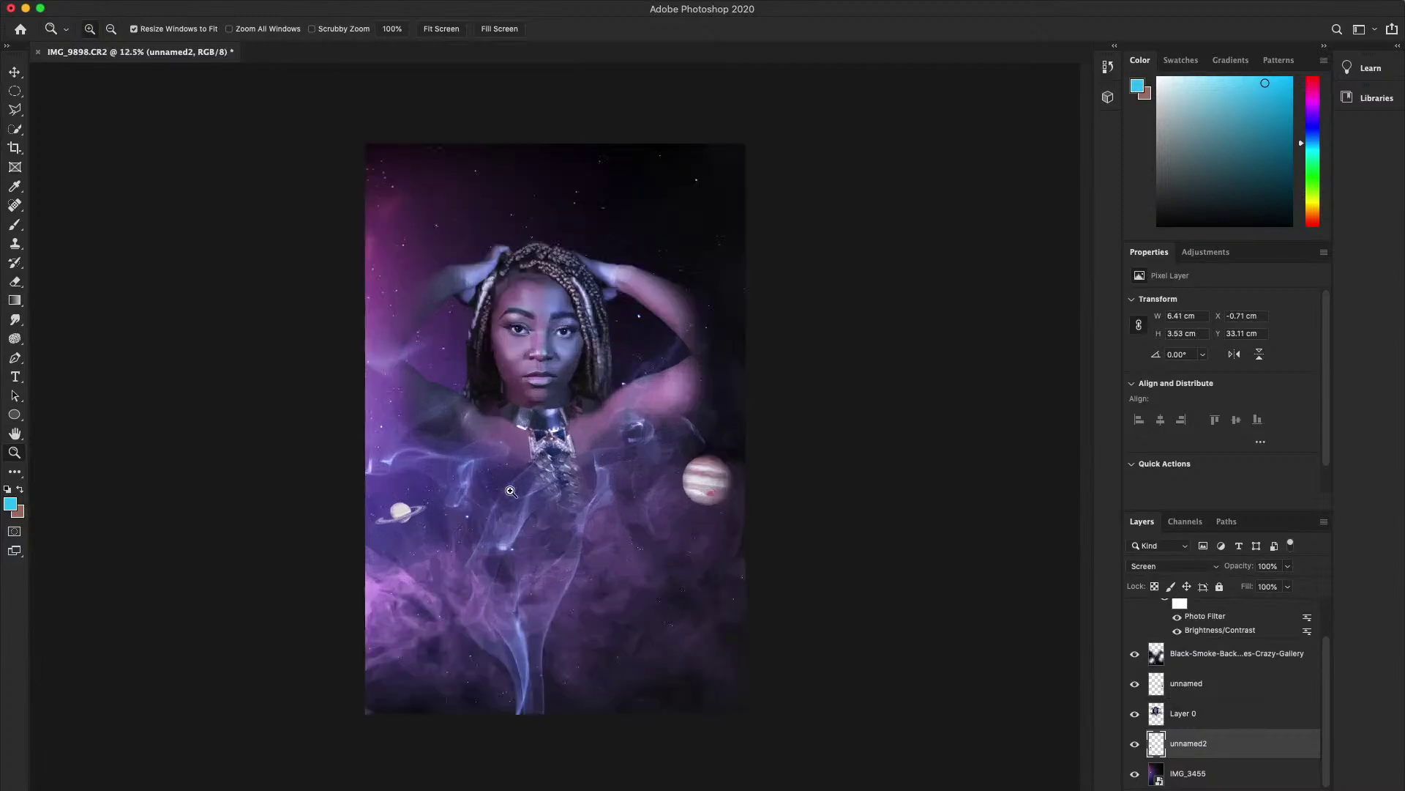
key("e")
left_click(1287, 565)
mouse_move(1290, 584)
left_mouse_down()
mouse_move(1272, 586)
mouse_move(1298, 581)
left_mouse_up()
- Define a Clone Stamp source at Saturn's ring on the IMG_3455 layer and rasterize that smart object for retouching
left_click_drag(409, 503, 694, 665)
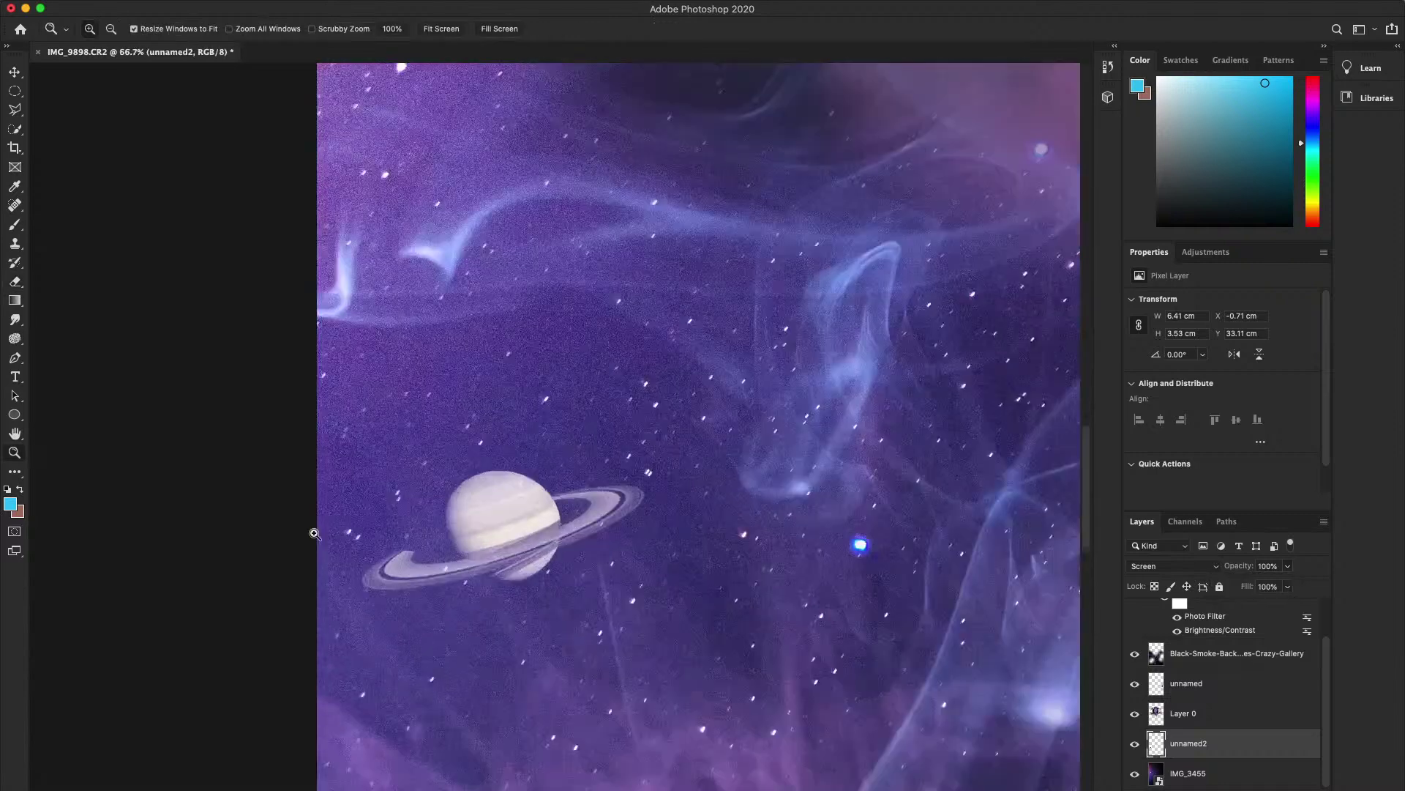
left_click(1190, 770)
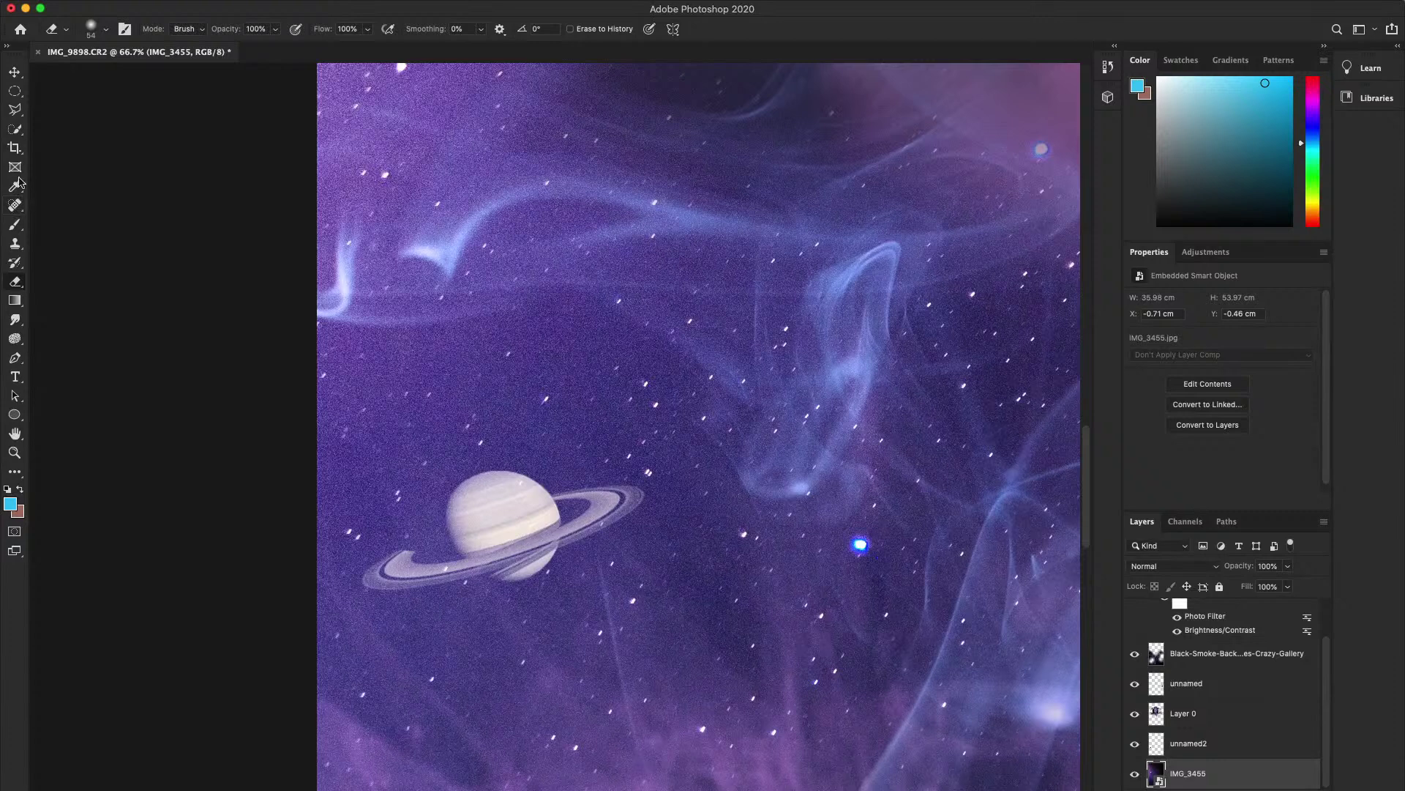
left_click(15, 247)
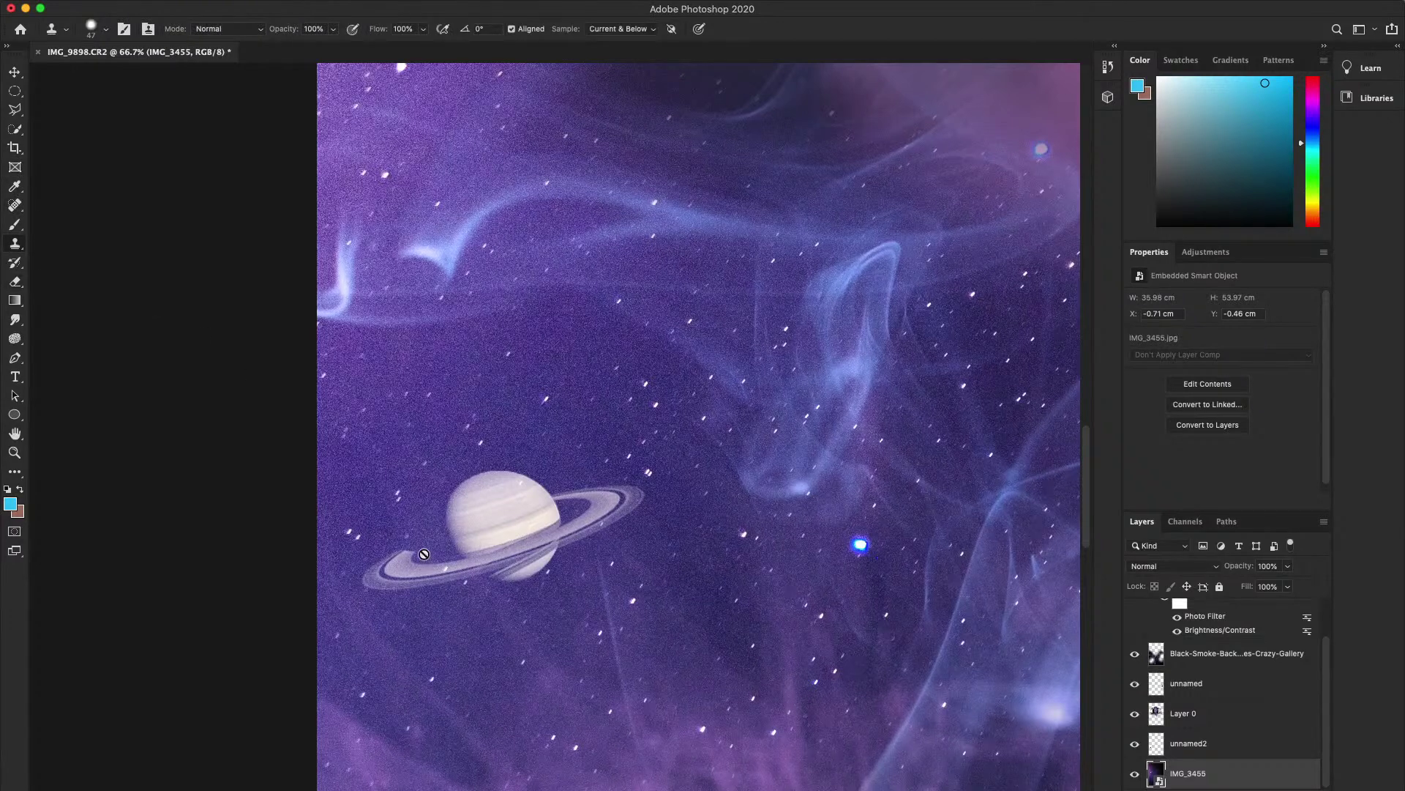
left_click(749, 424)
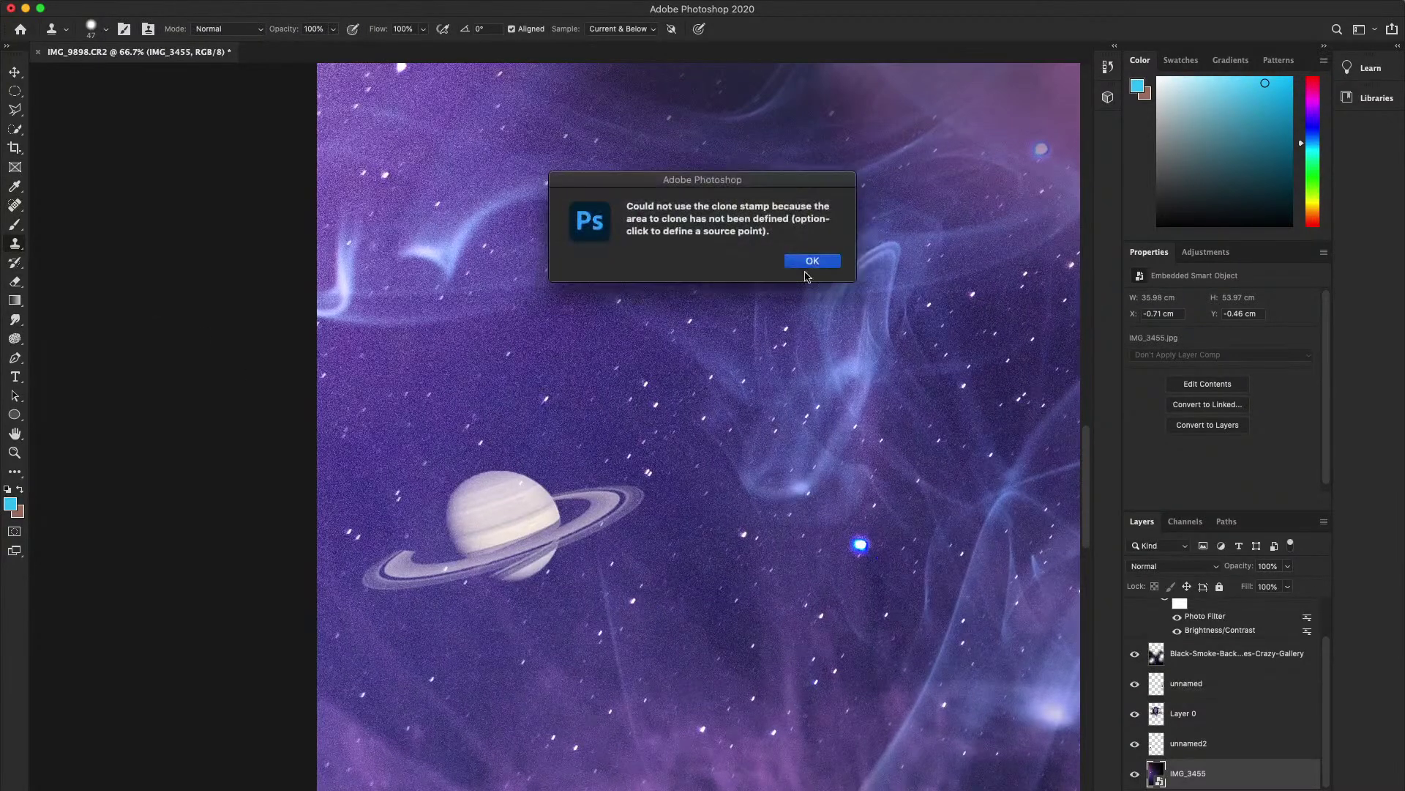
left_click(809, 270)
left_click(443, 572, "alt")
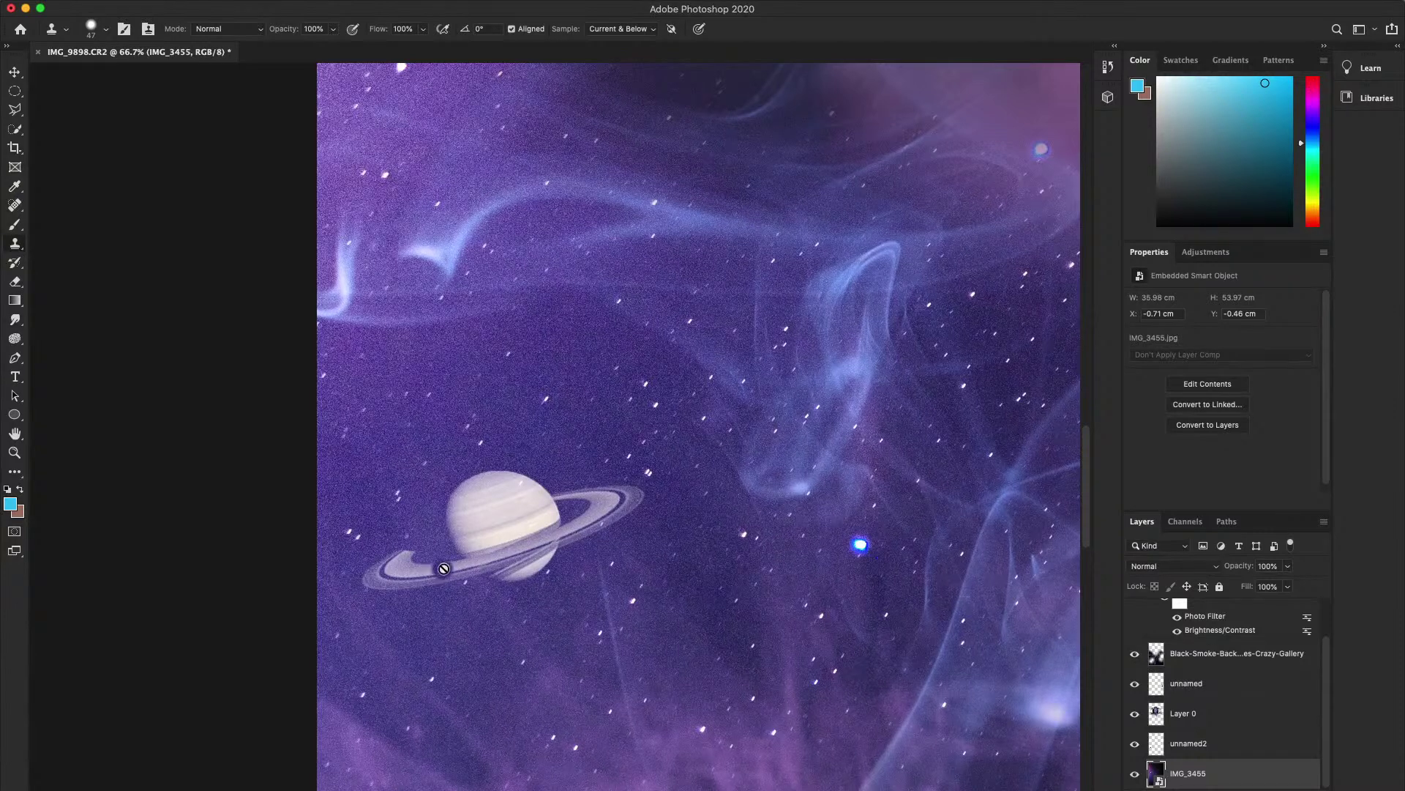
left_click(481, 624)
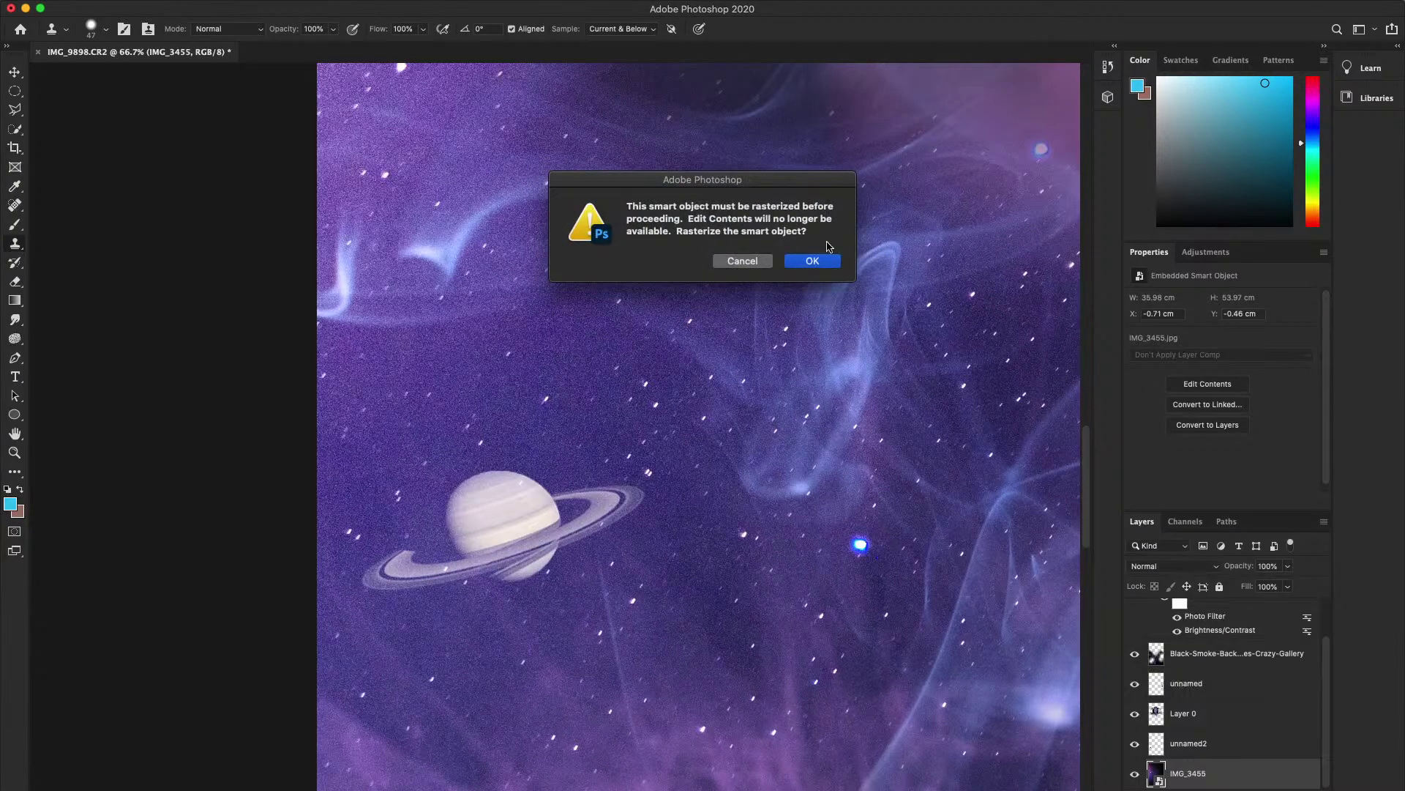
left_click(819, 261)
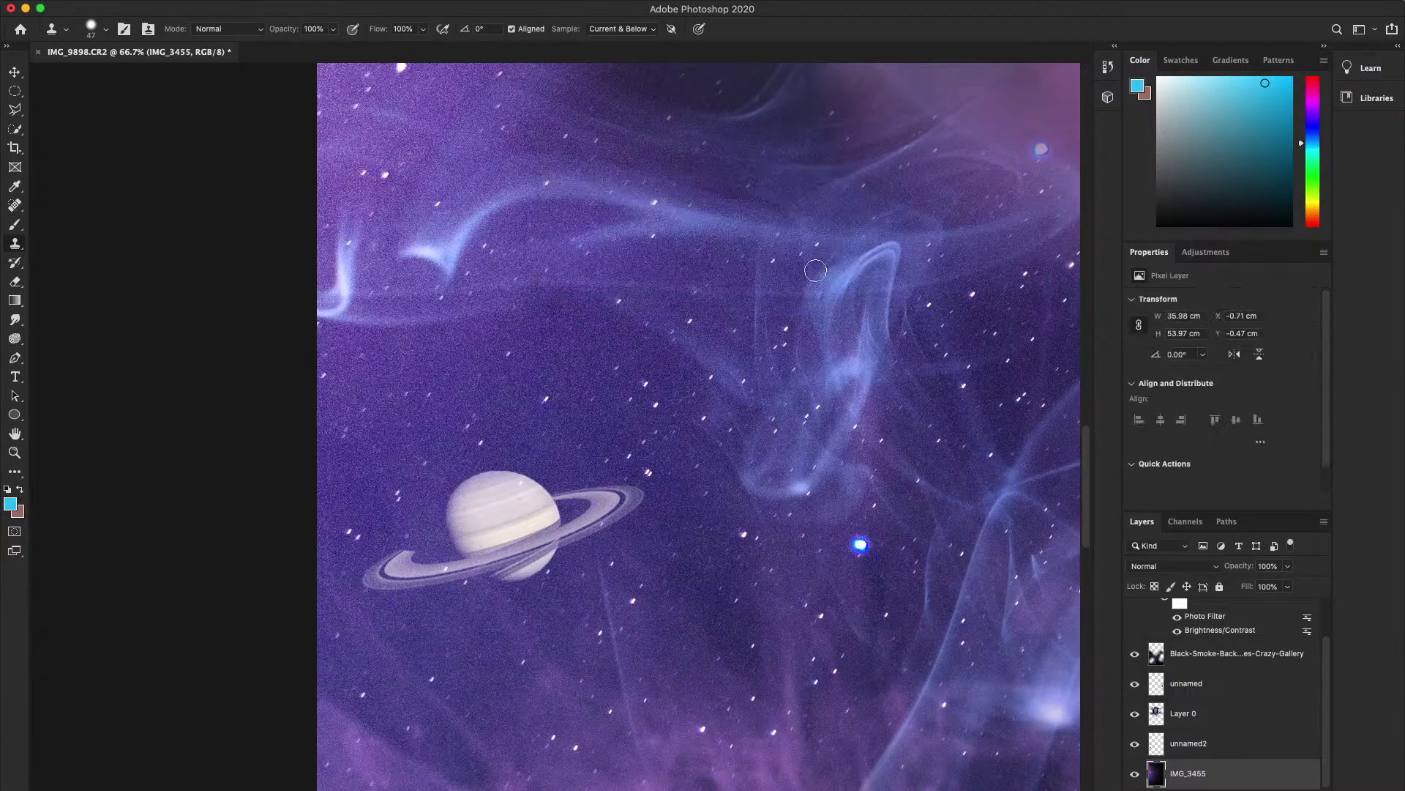
- Clone-stamp the IMG_3455 background behind the outer end of Saturn's ring
left_click(400, 564)
left_click(433, 571, "alt")
key("z")
left_click(678, 579, "alt")
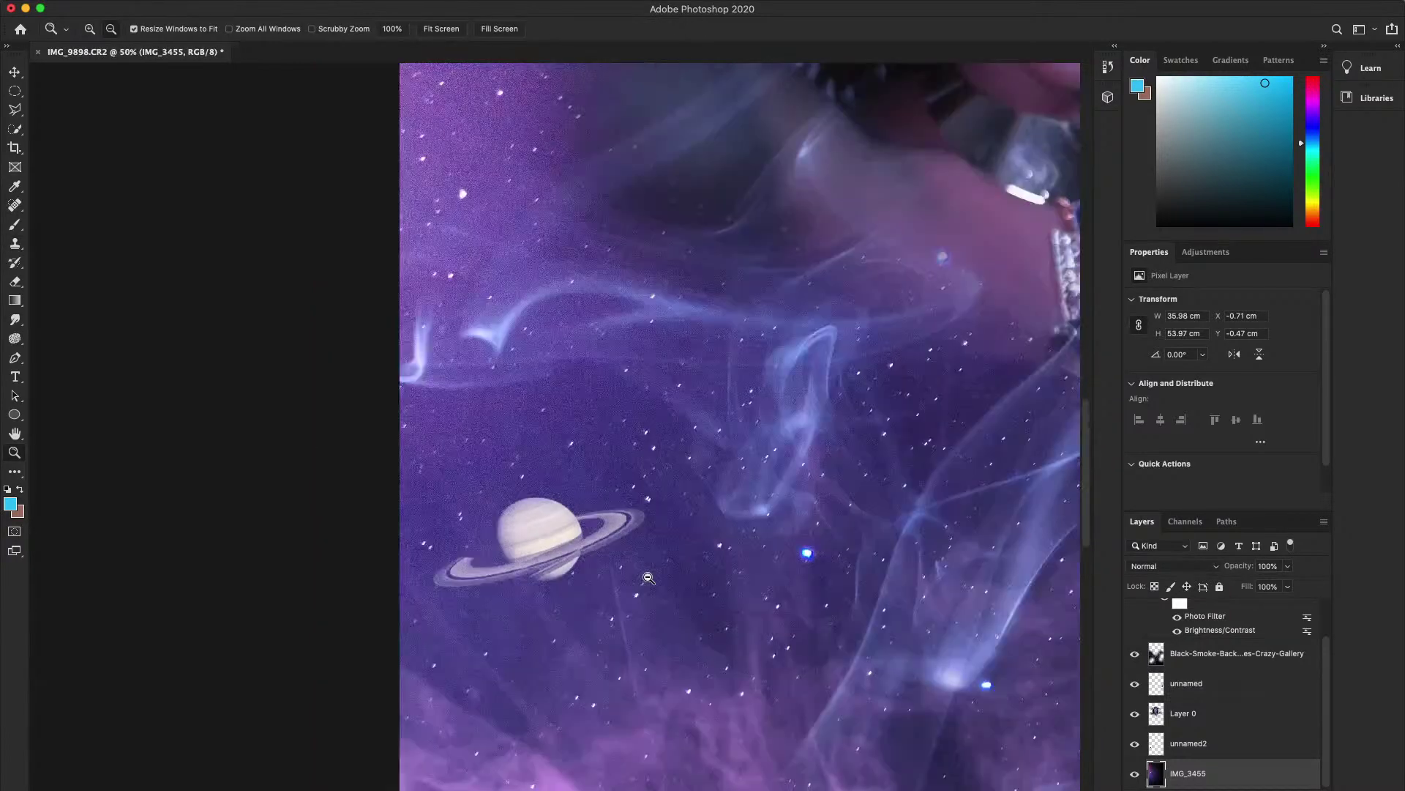
left_click(681, 576, "alt")
left_click(680, 577, "alt")
left_click(630, 577, "alt")
key("s")
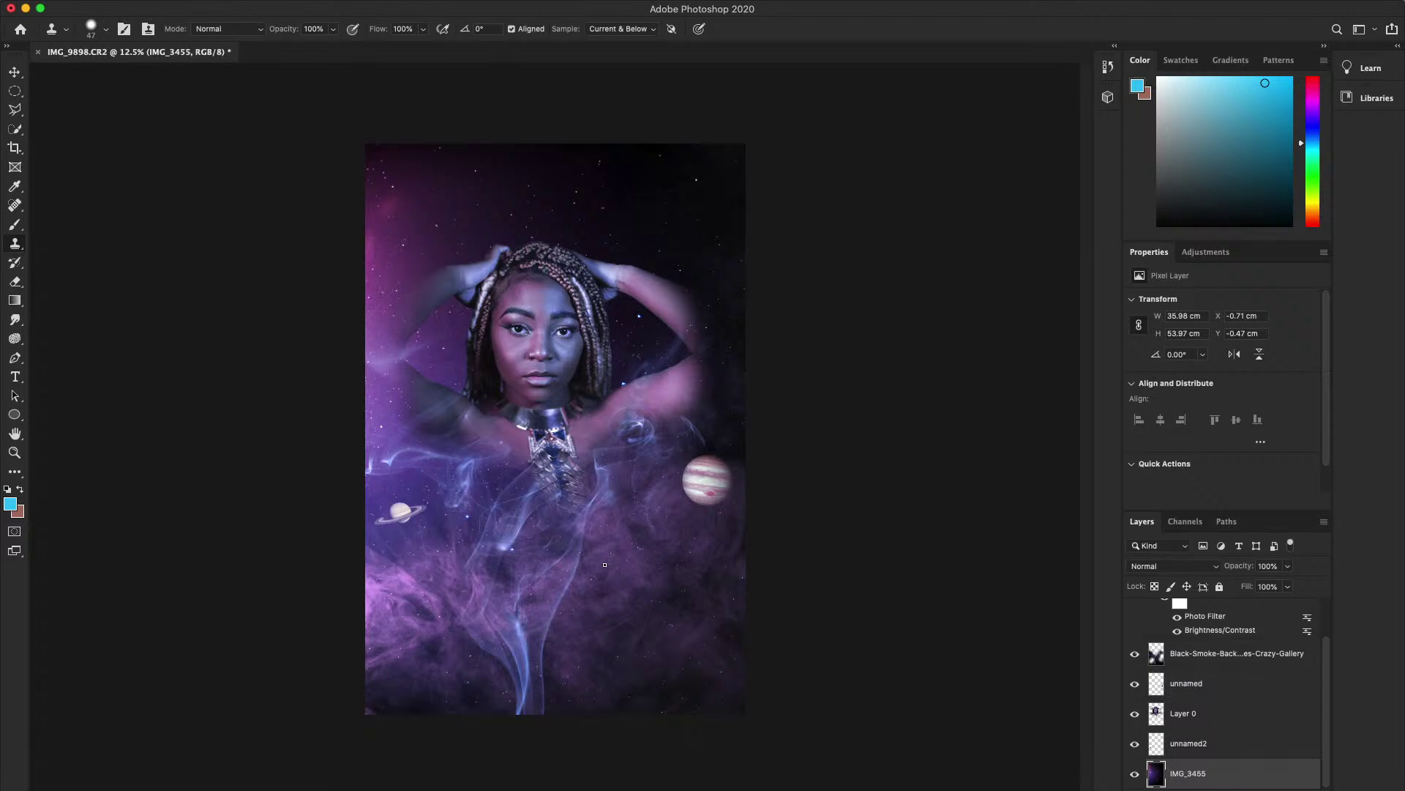
- Enlarge Saturn on the unnamed2 layer proportionally to about 9.34 × 5.15 cm
left_click(15, 72)
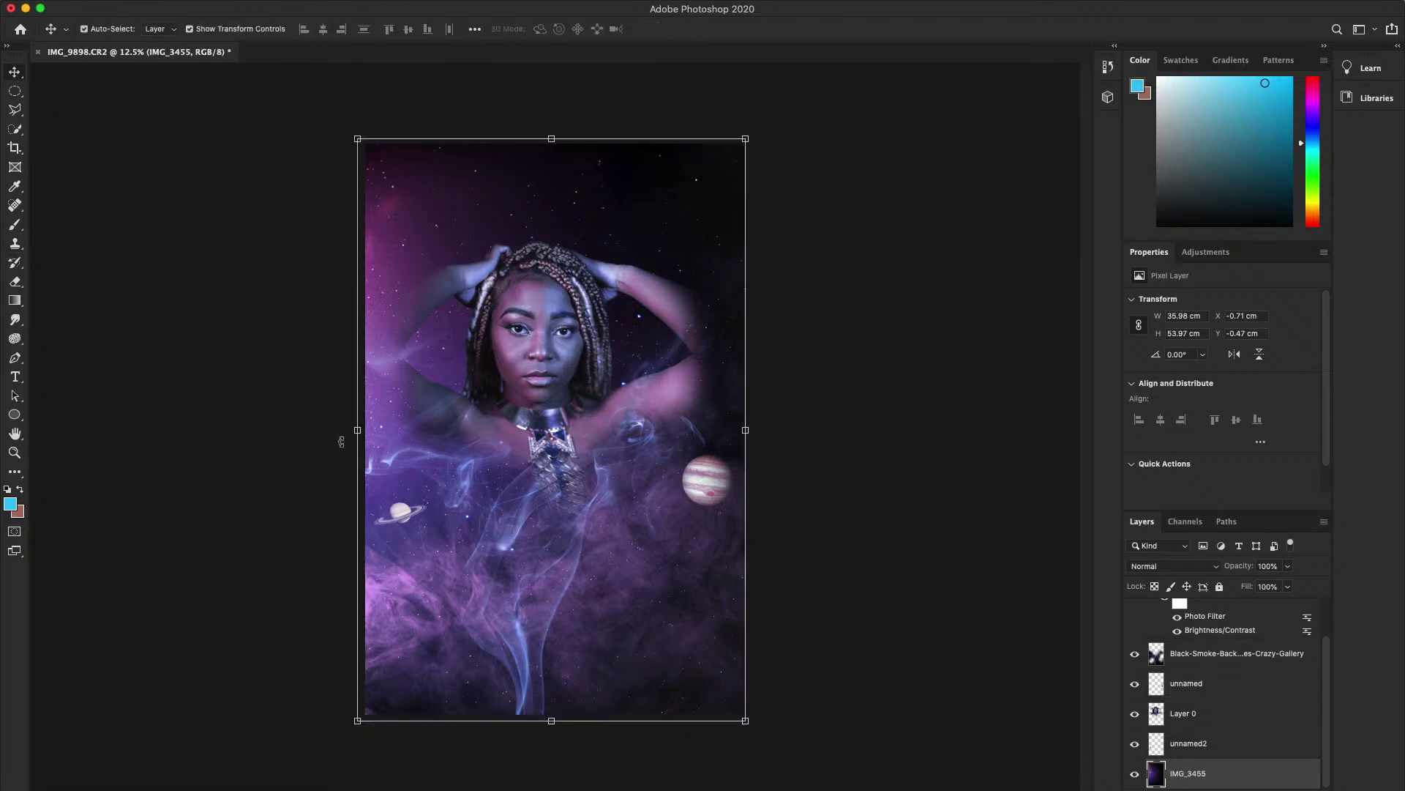
left_click(1196, 745)
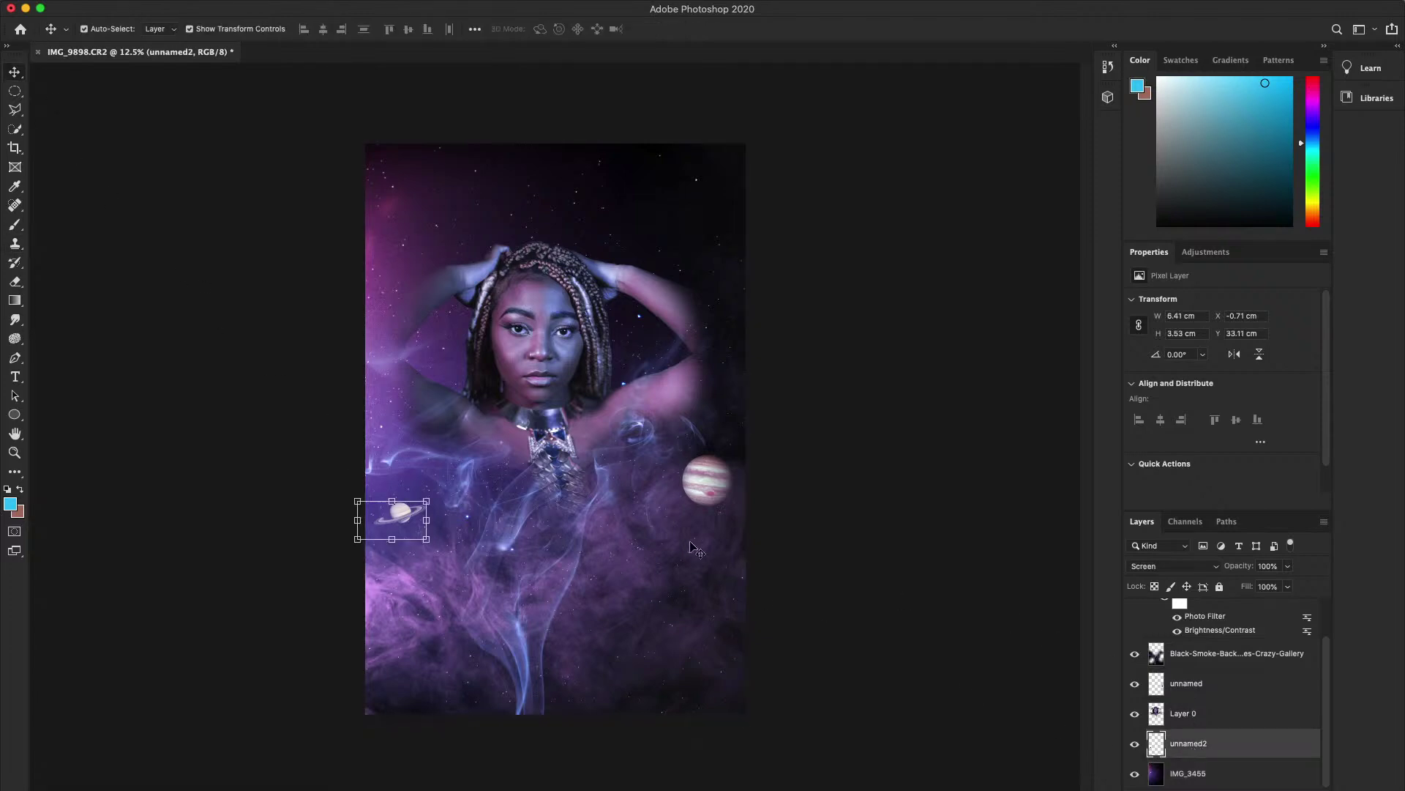
left_click_drag(435, 541, 471, 541)
key("Return")
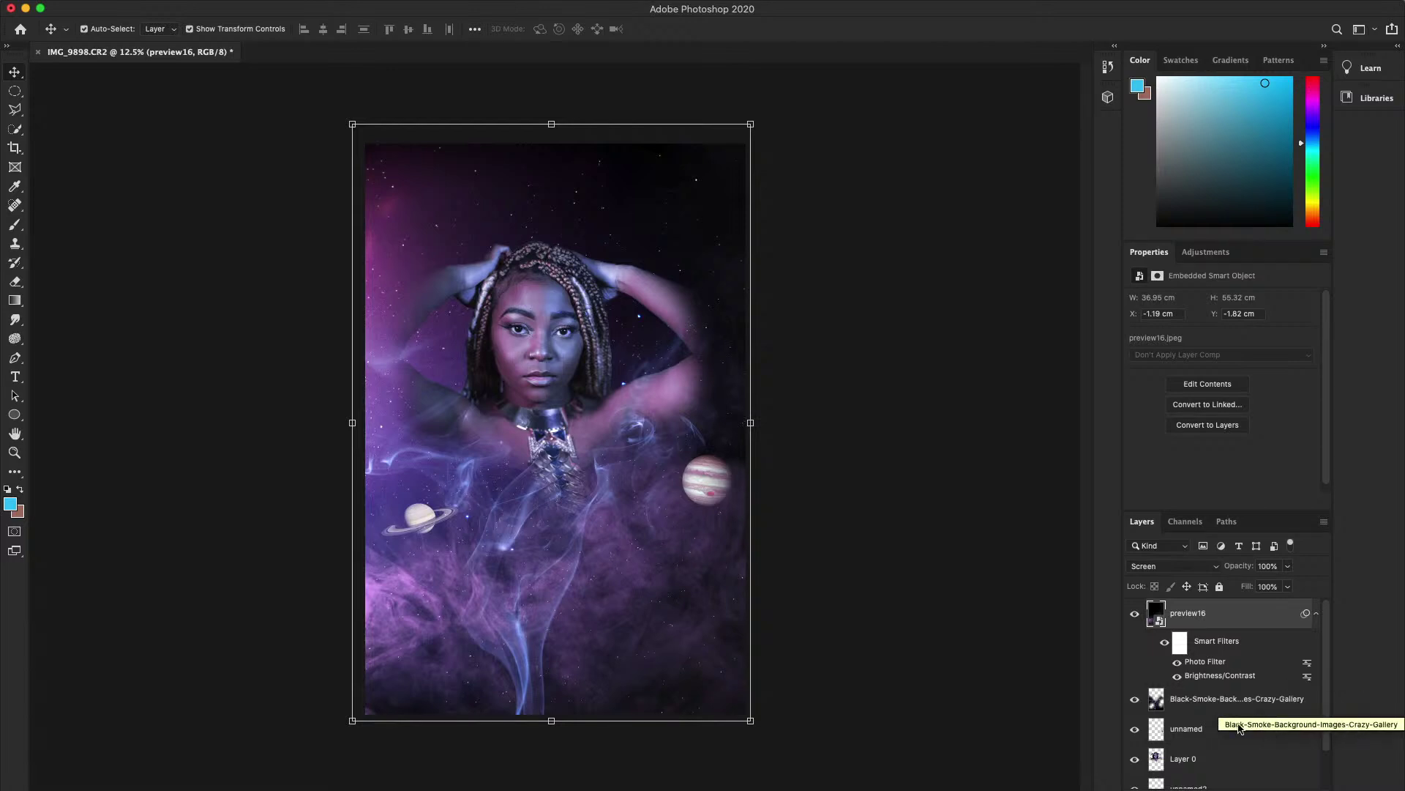
- Try to move Saturn on the unnamed2 layer further into the picture
scroll(1237, 728, "down", 2)
left_click(1210, 745)
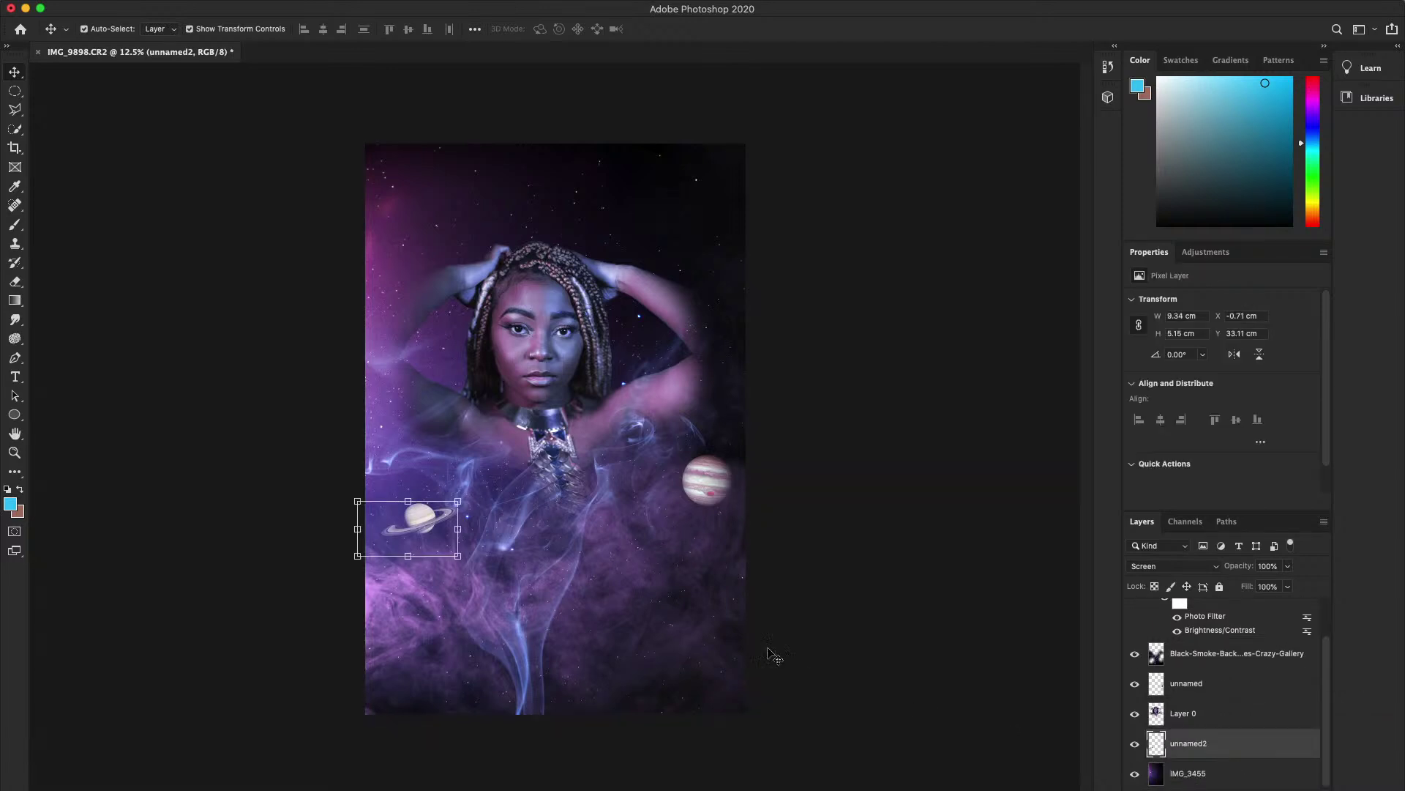
left_click(424, 520)
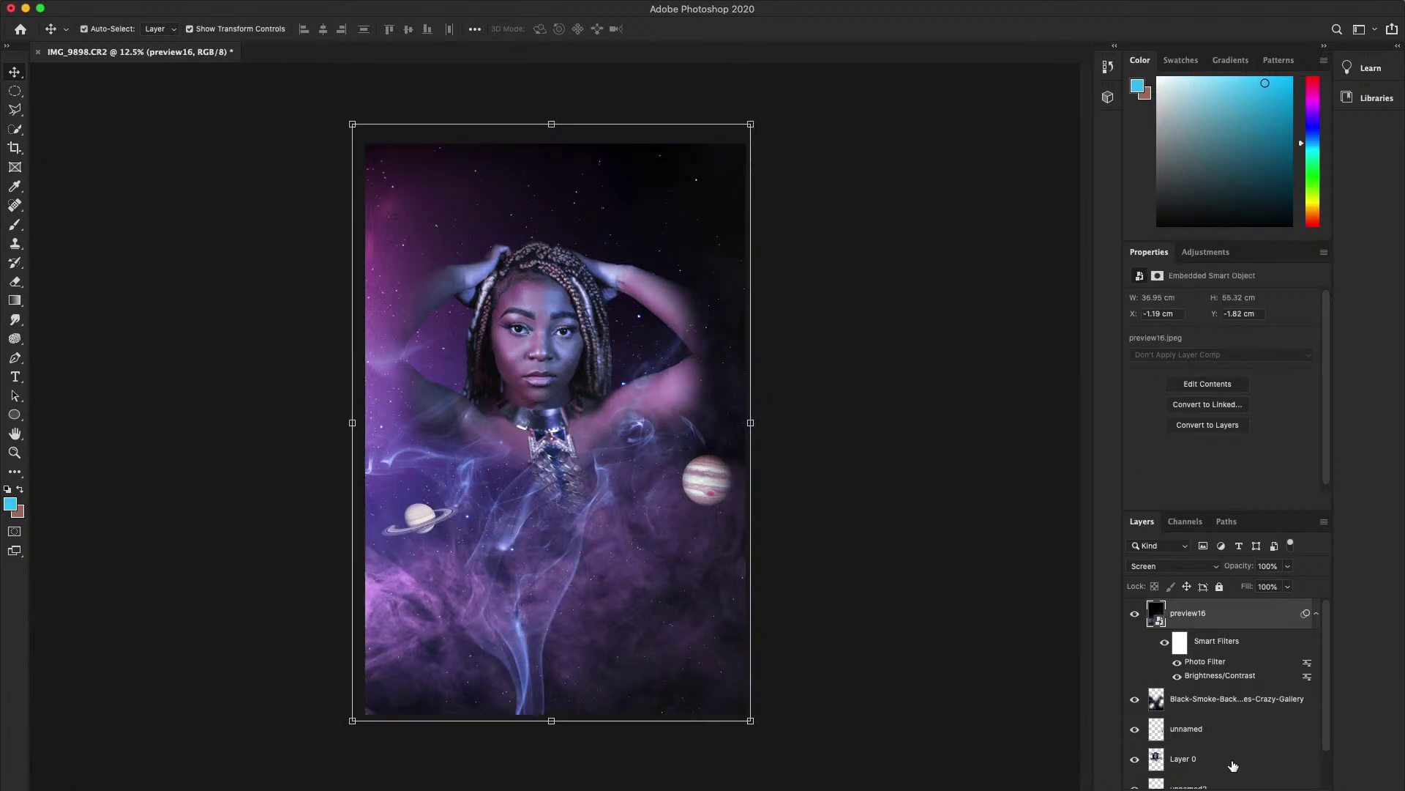
left_click(1233, 765)
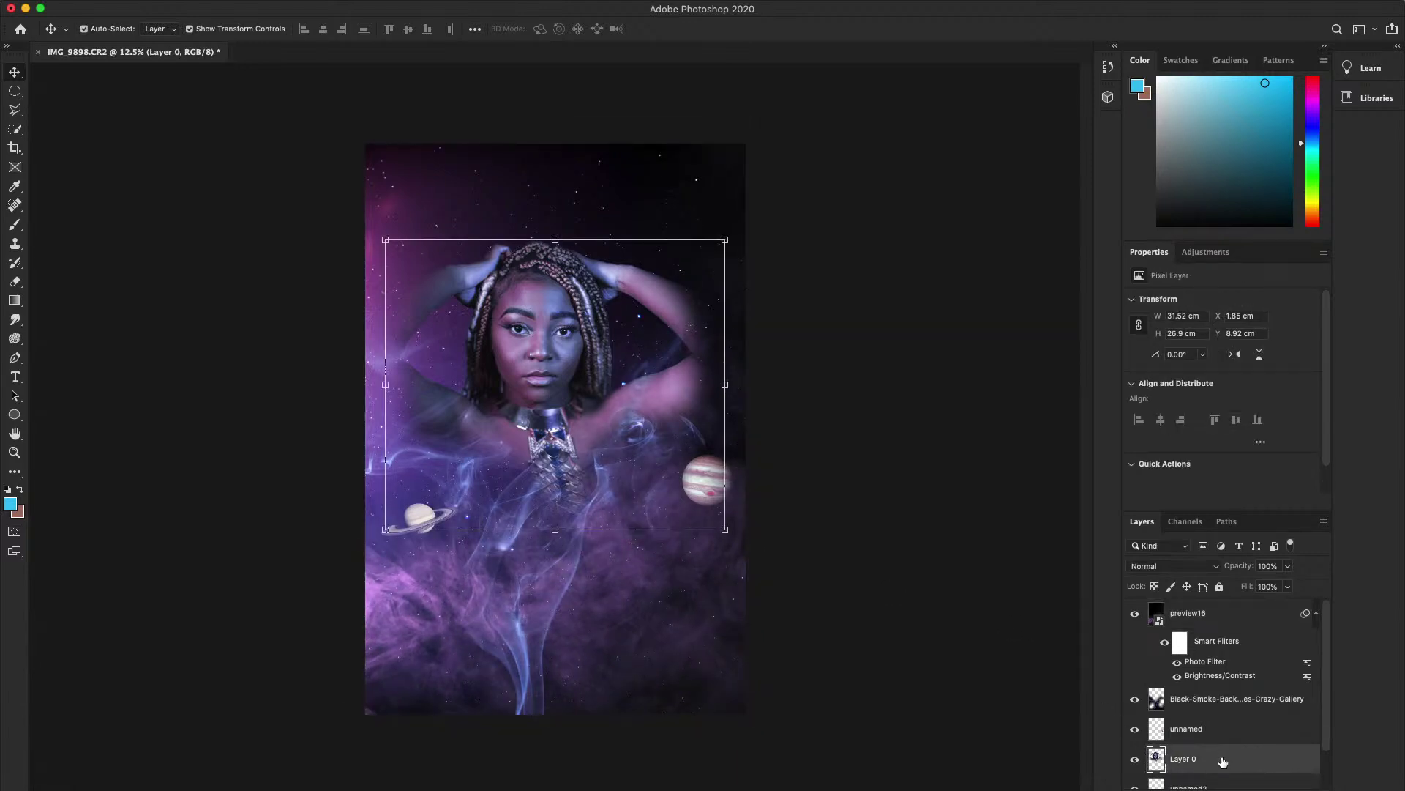
scroll(1223, 762, "down", 1)
left_click(1218, 756)
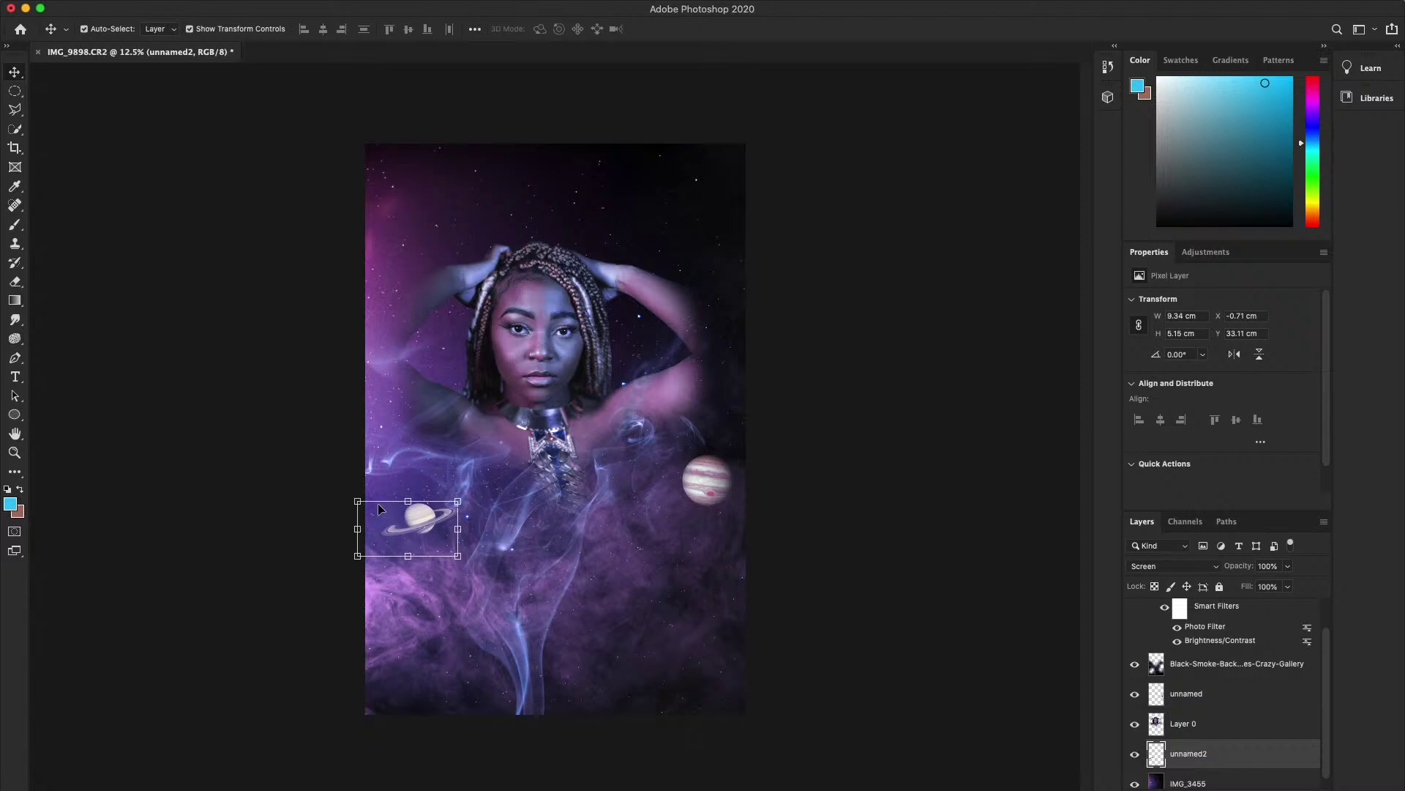
left_click_drag(399, 526, 477, 541)
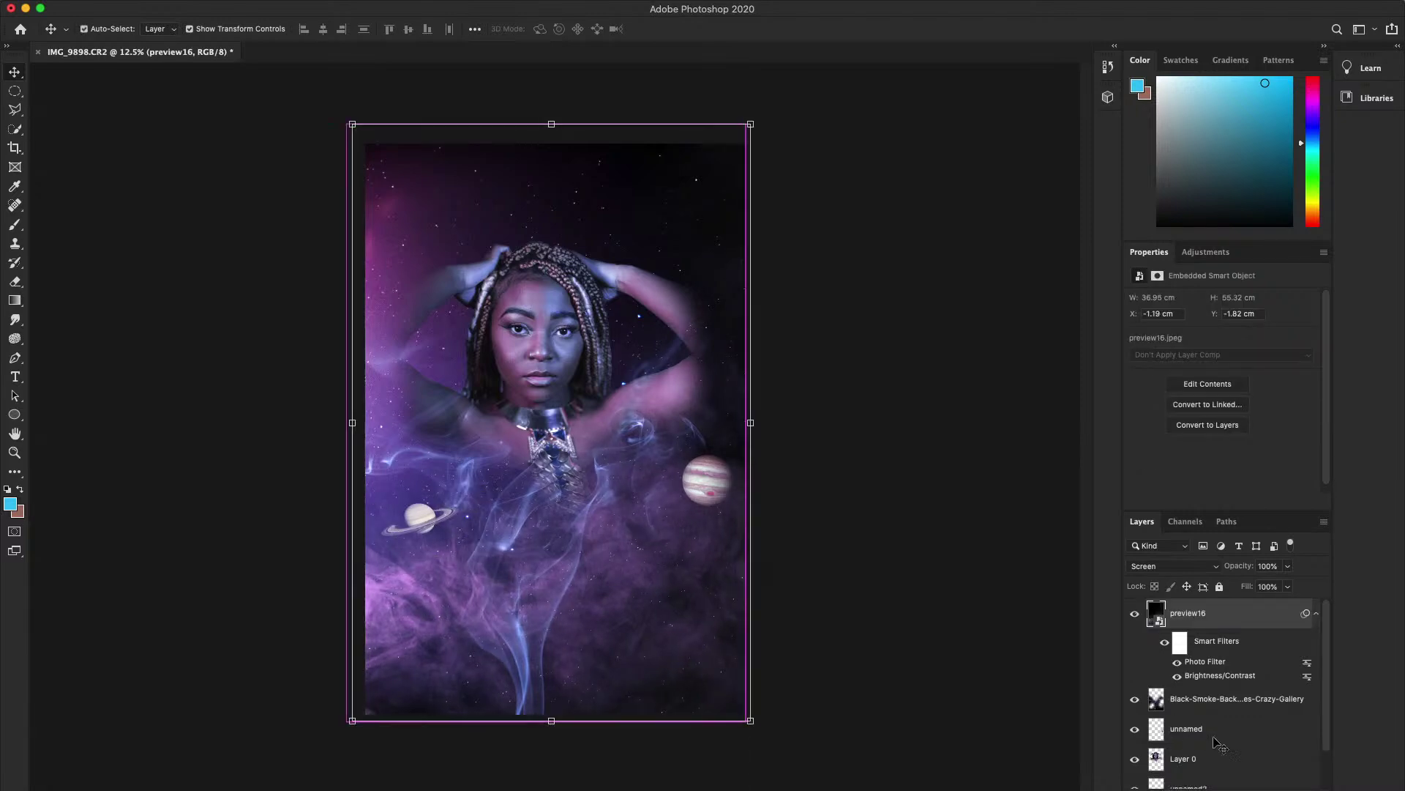
- Reorder the unnamed2 Saturn layer to sit directly above Layer 0, below the unnamed layer
scroll(1255, 759, "down", 1)
left_click_drag(1244, 756, 1150, 720)
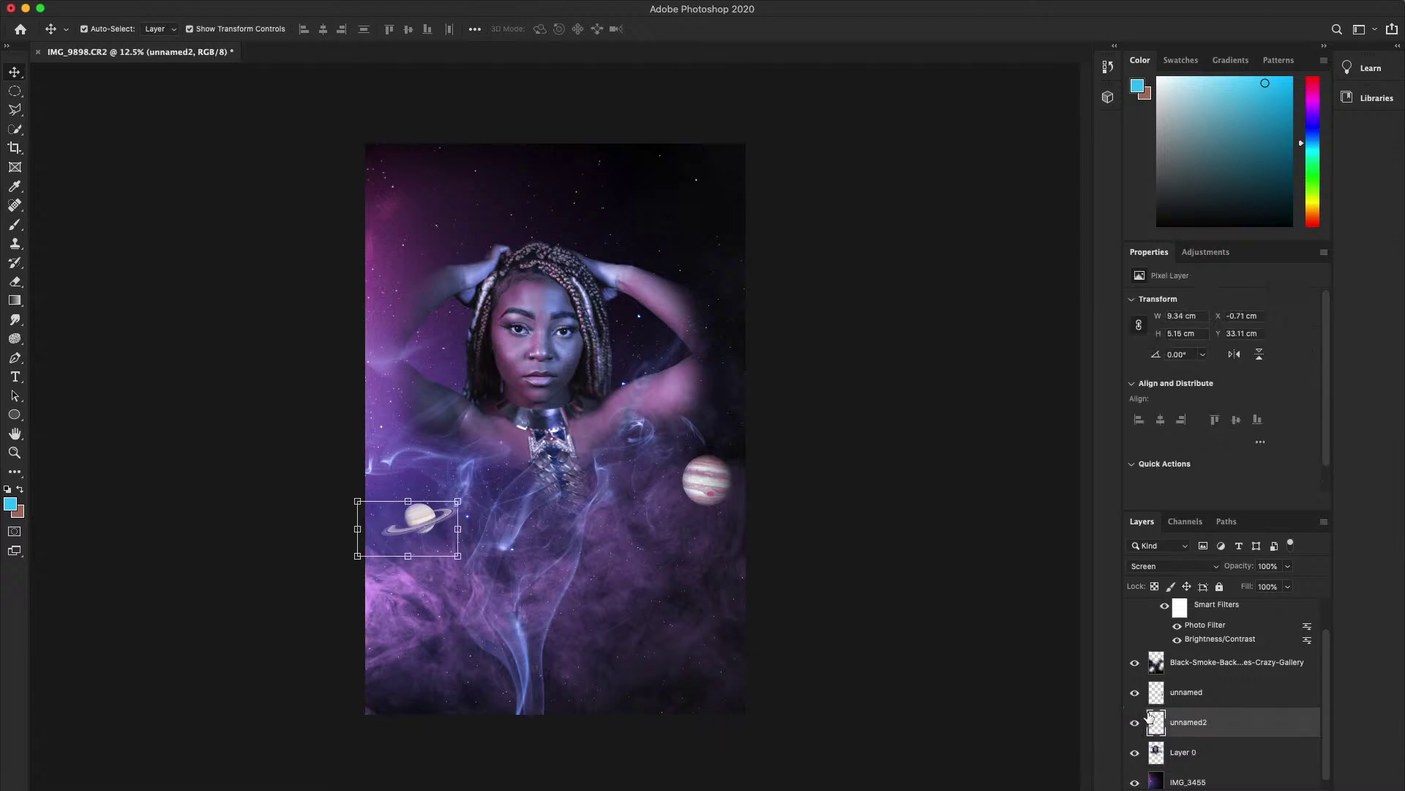
left_click_drag(438, 551, 644, 634)
left_click(476, 545)
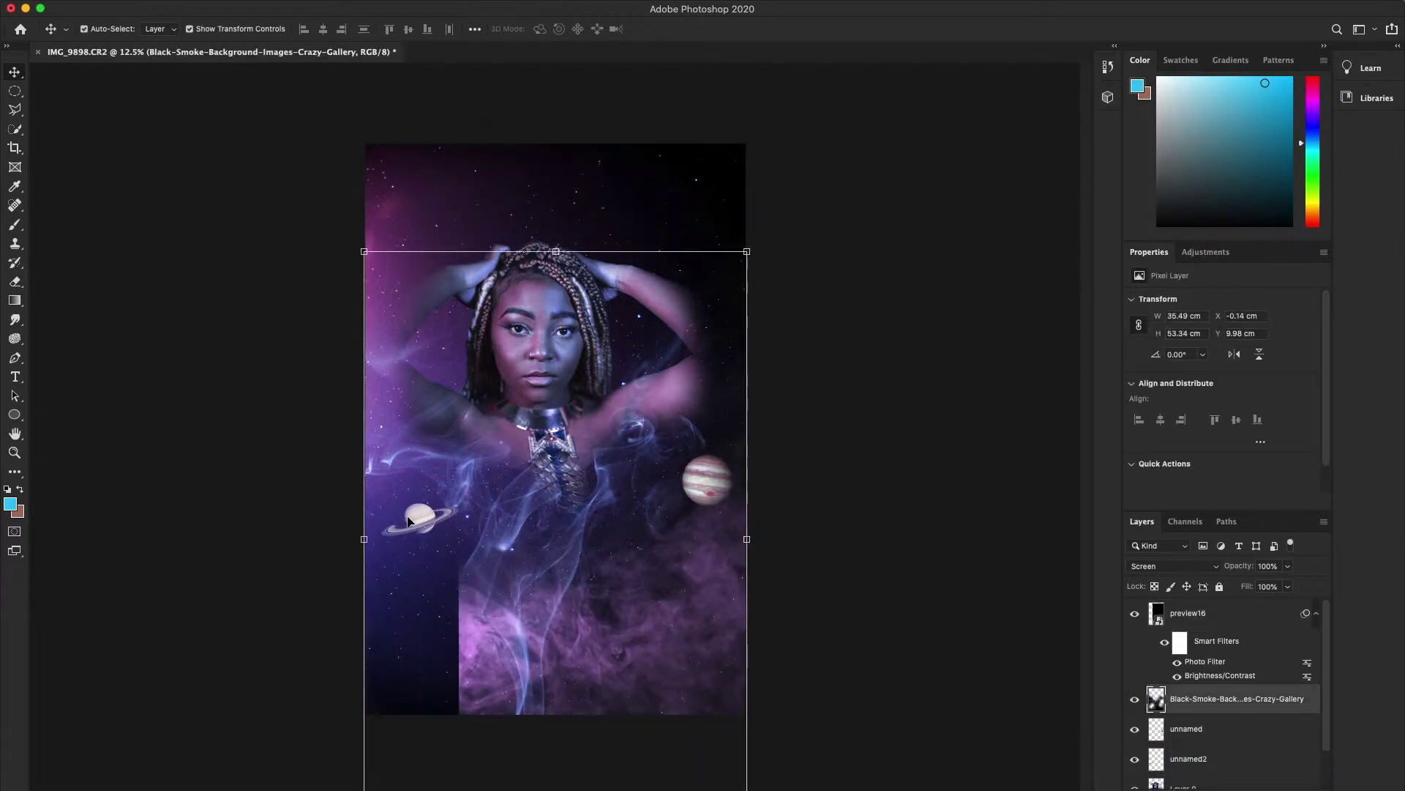
left_click(1188, 613)
left_click_drag(787, 537, 602, 505)
- Nudge Saturn on the unnamed2 layer straight down to Y 33.99 cm
left_click(419, 517)
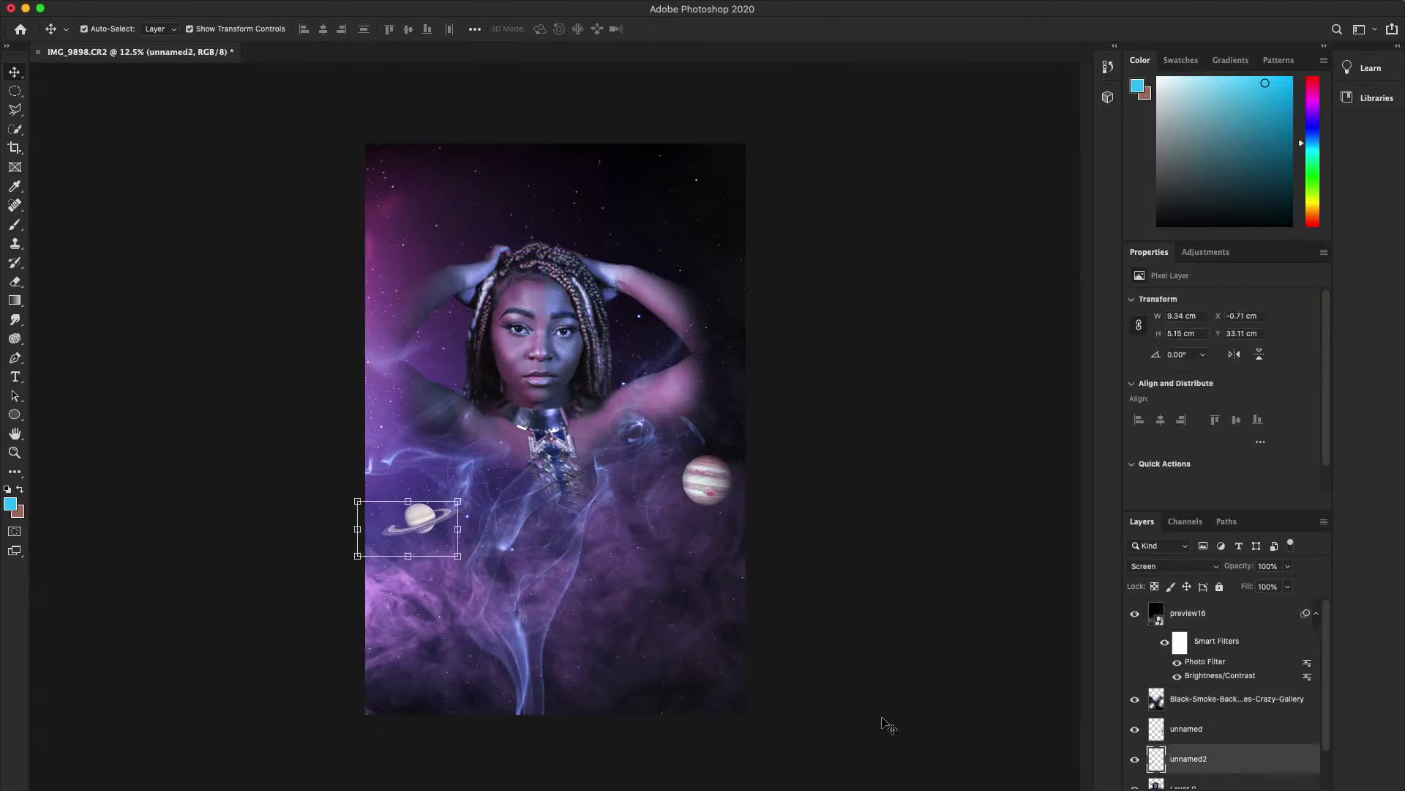
key("shift+Down")
key("shift+Down")
key("shift+Down")
key("shift+Down")
key("shift+Down")
key("shift+Down")
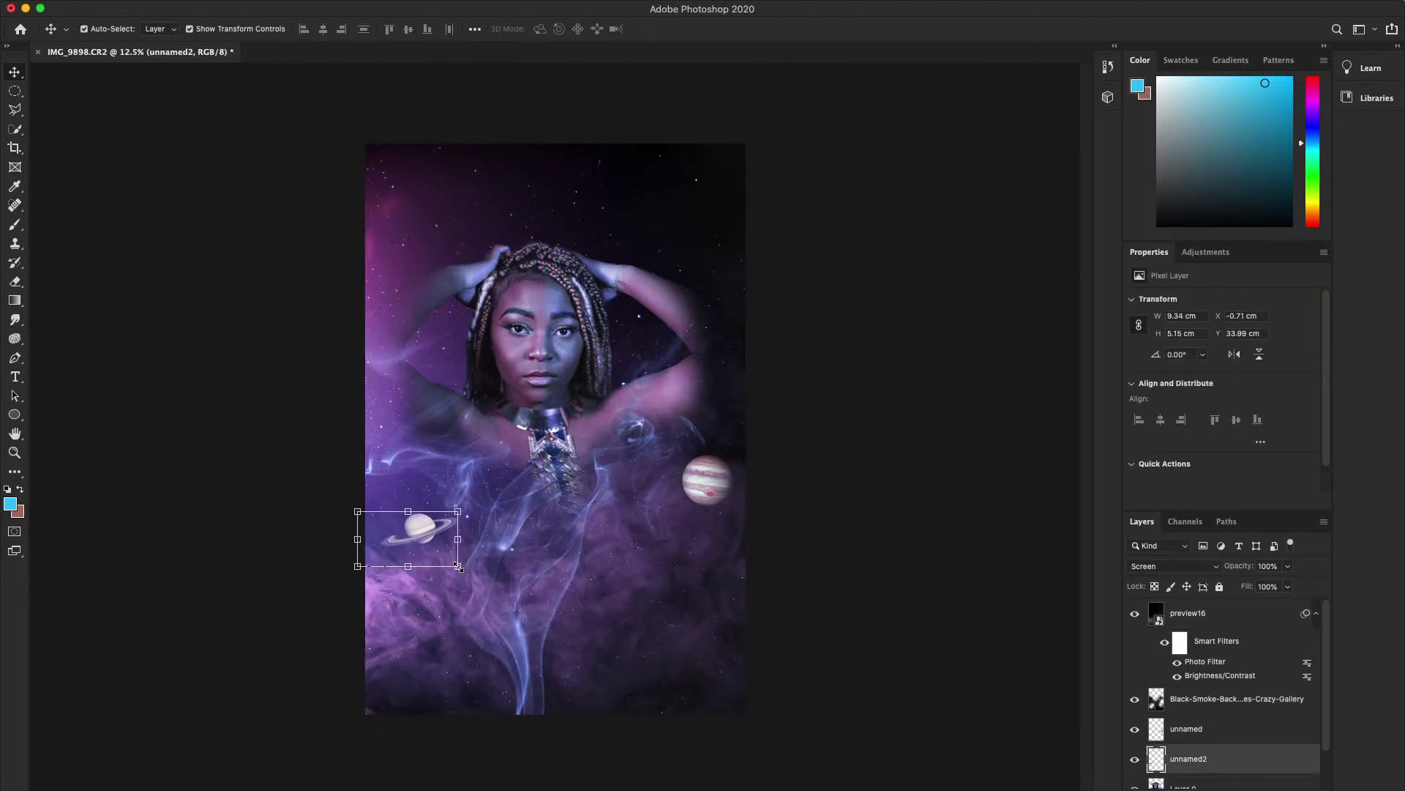
- Transform Saturn on the unnamed2 layer to 144.20% scale with about -0.58° rotation, keeping it near the portrait's edge opposite Jupiter
left_click_drag(458, 524, 501, 472)
left_click_drag(418, 540, 437, 542)
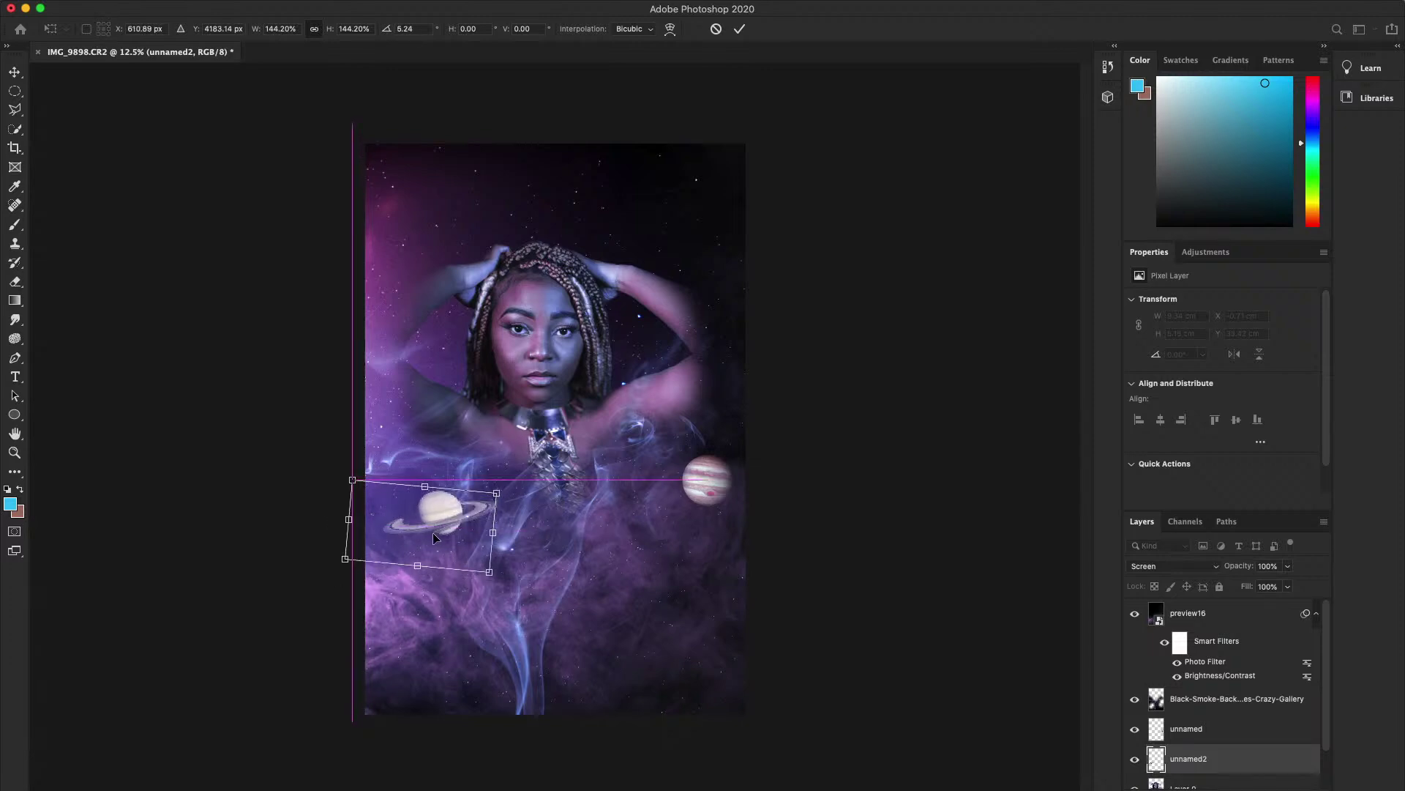
left_click_drag(507, 590, 517, 590)
left_click_drag(432, 540, 422, 544)
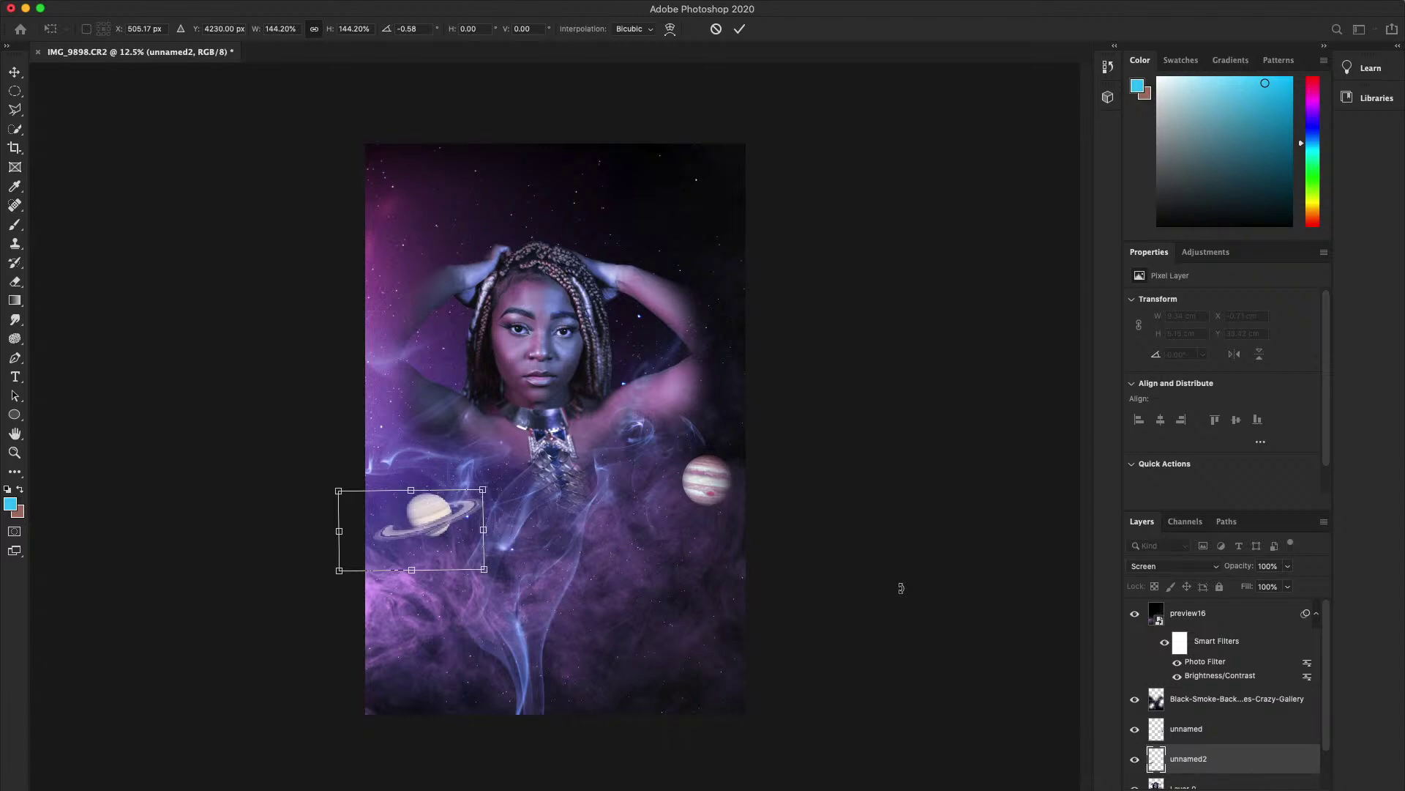
key("Return")
left_click(853, 569)
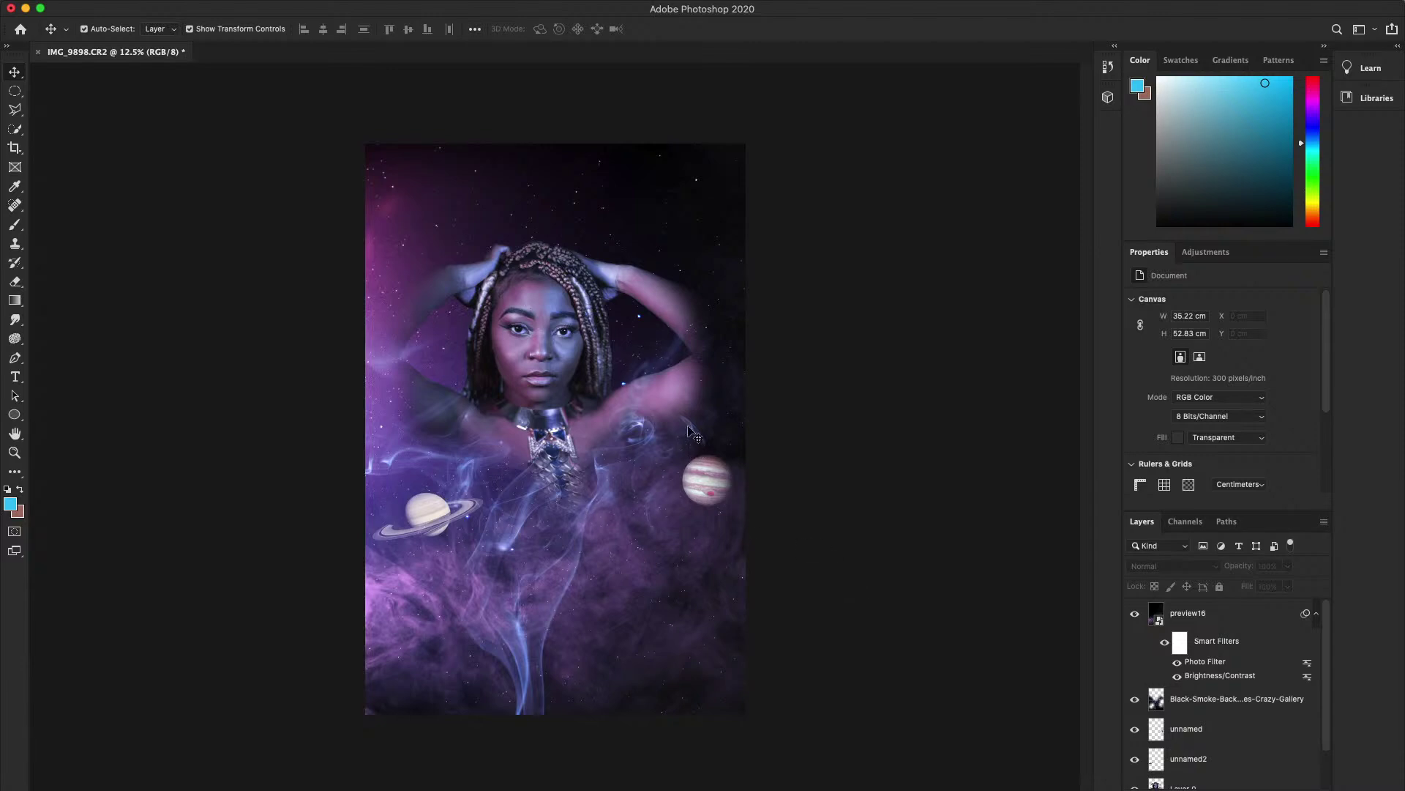
- Add a Curves adjustment layer above Layer 0 and move it to the top of the layer stack, above preview16
left_click(1195, 621)
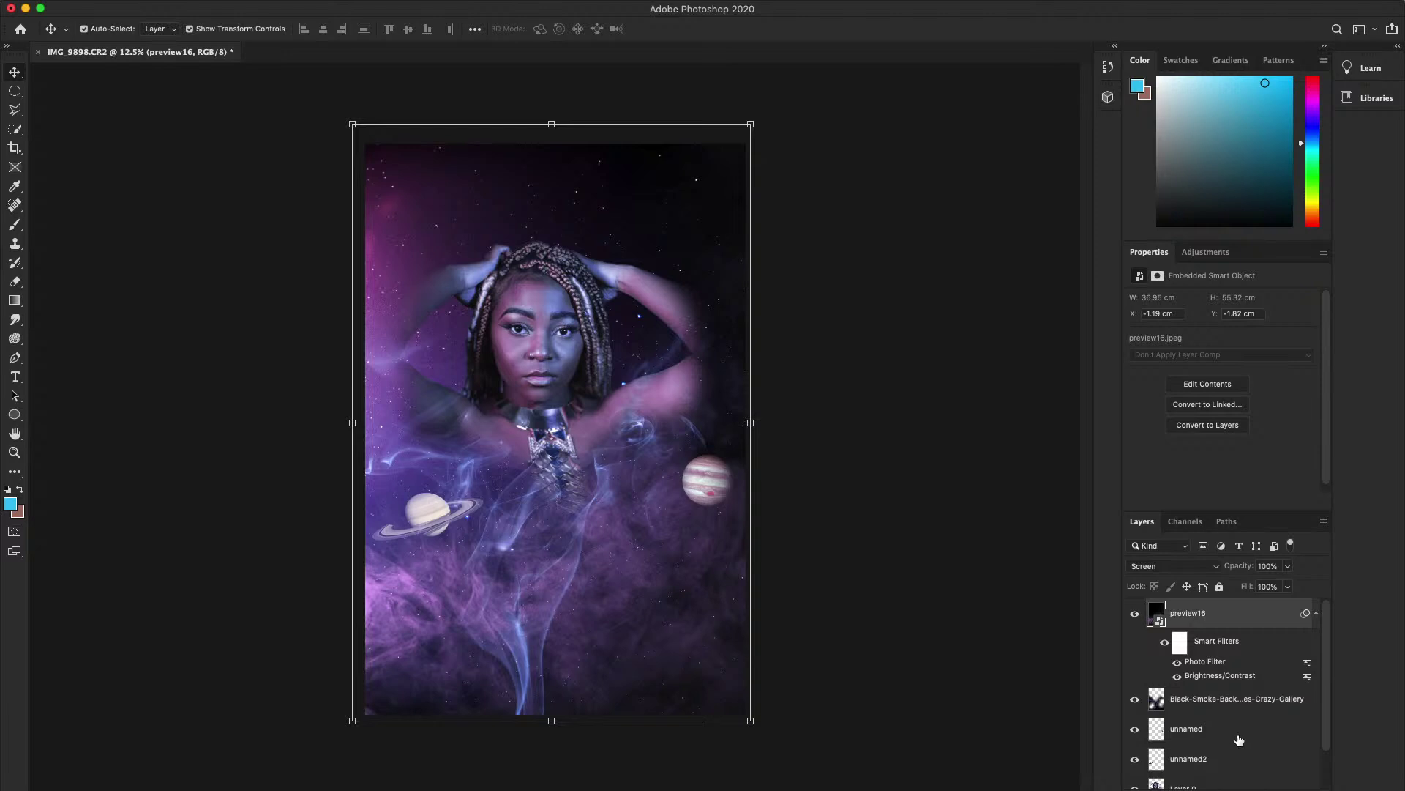
scroll(1215, 701, "down", 2)
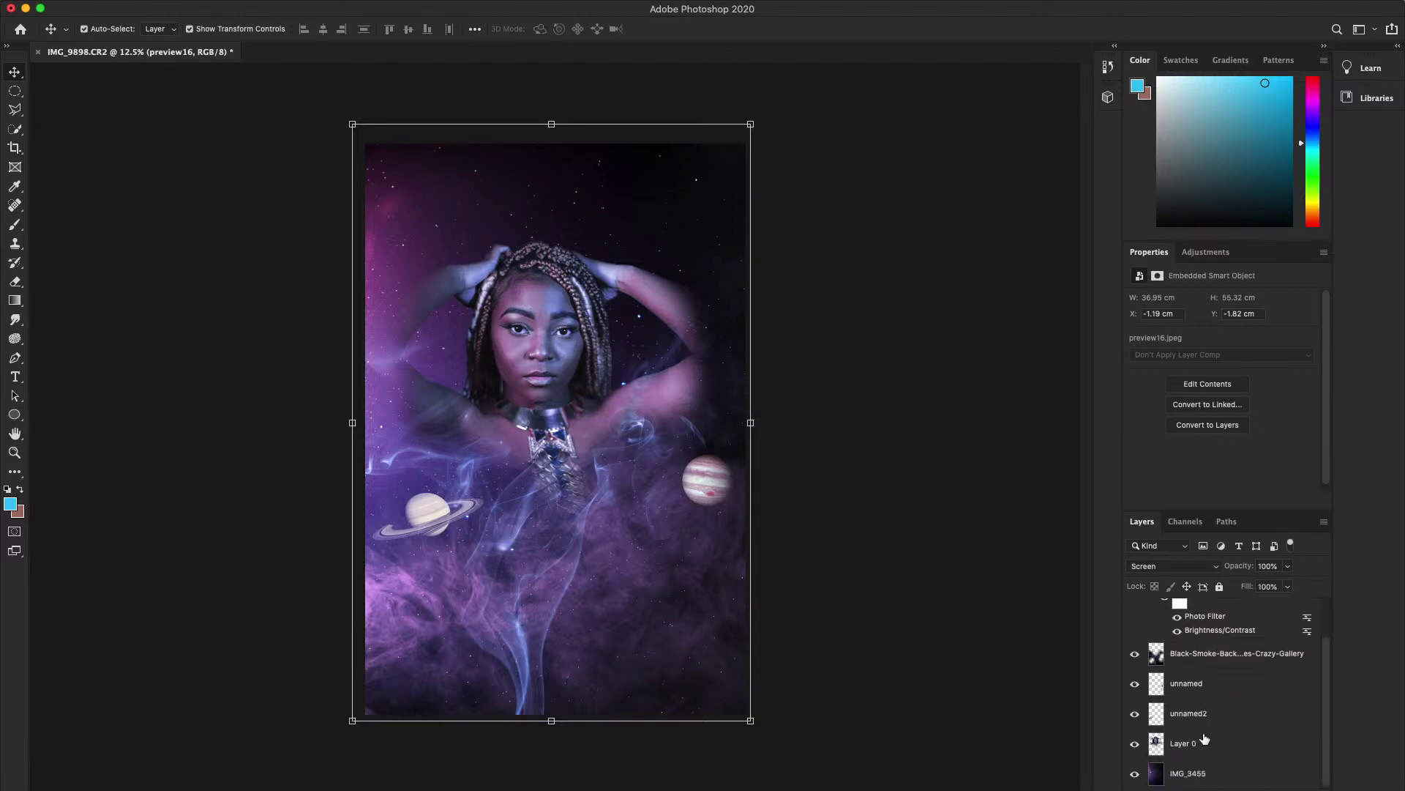
left_click(1184, 745)
left_click(179, 1)
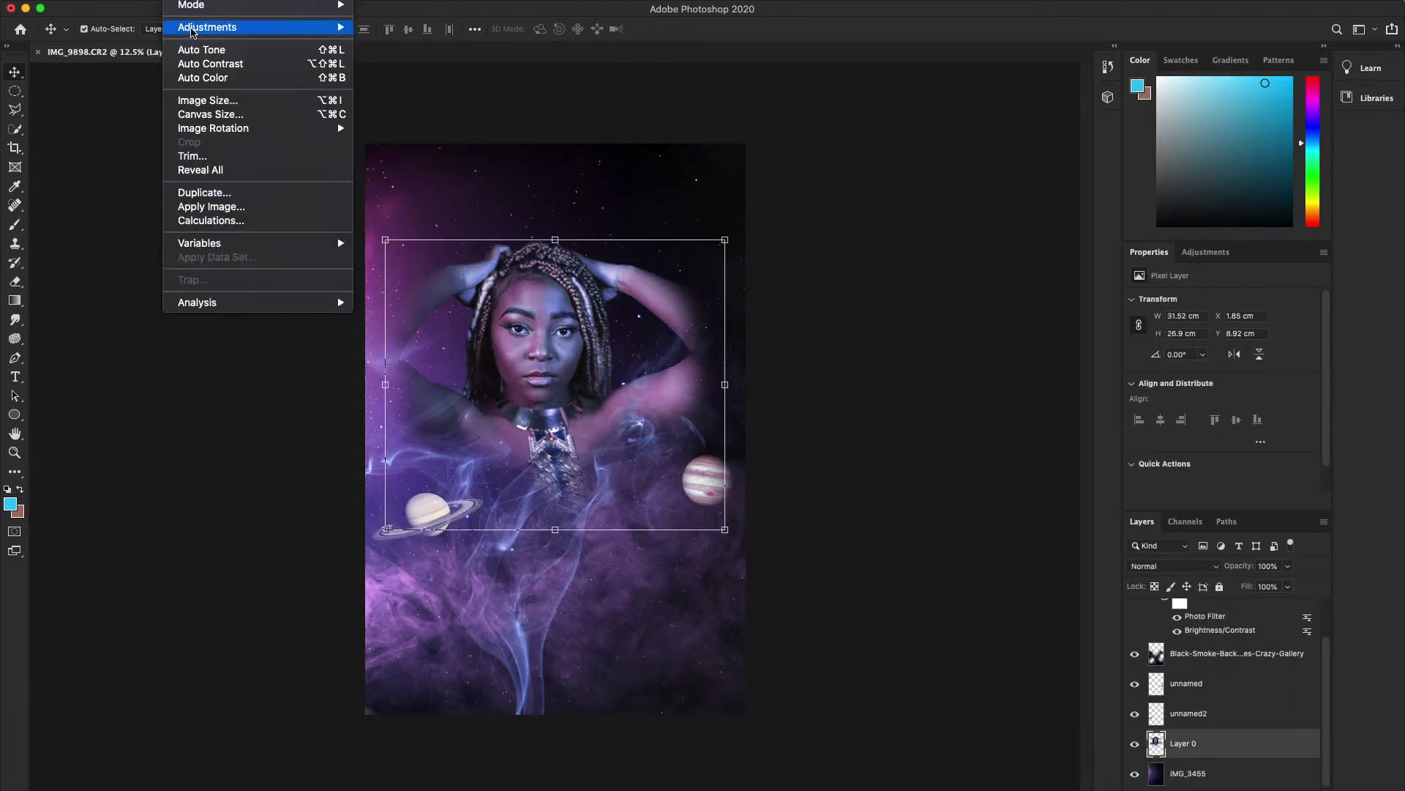
key("Escape")
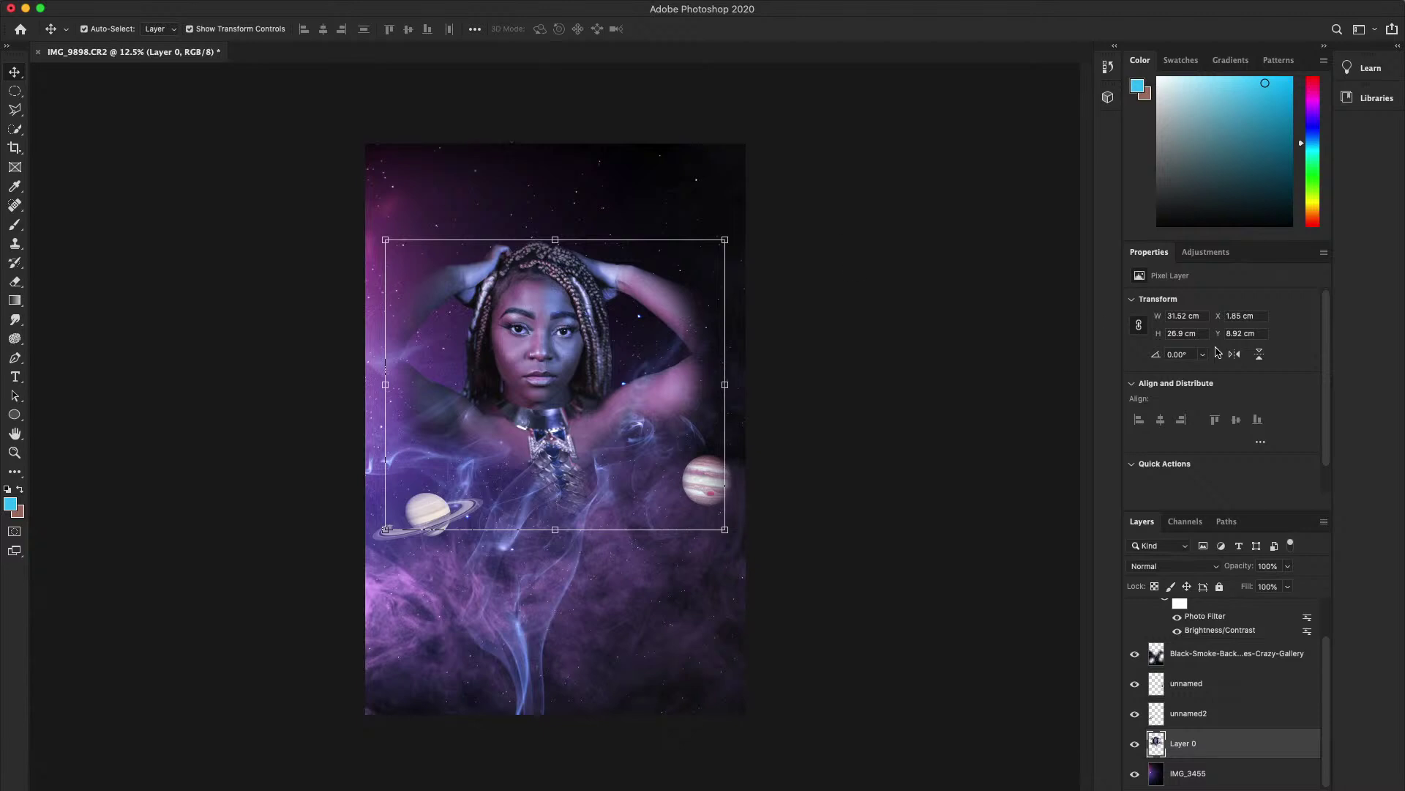
left_click(1206, 251)
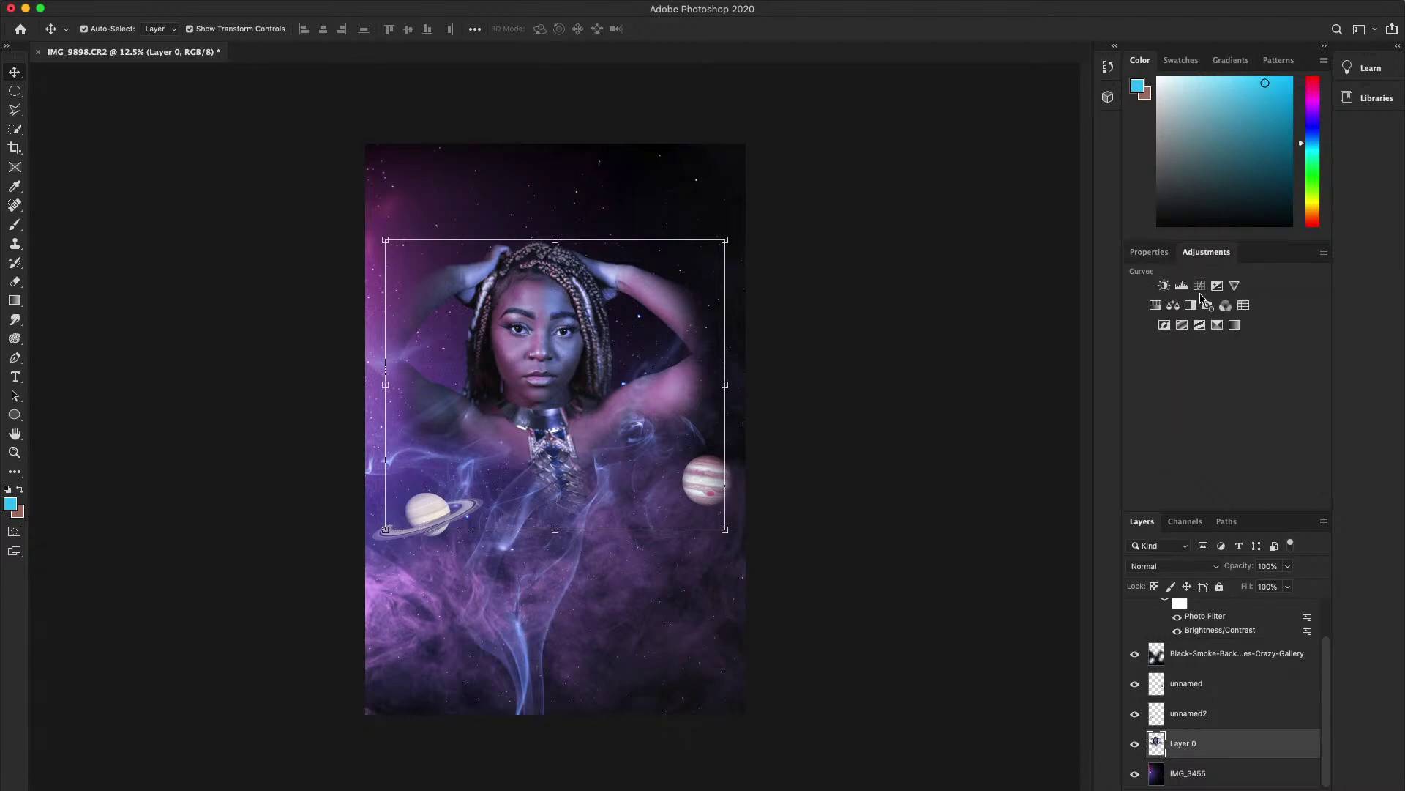
left_click(1201, 287)
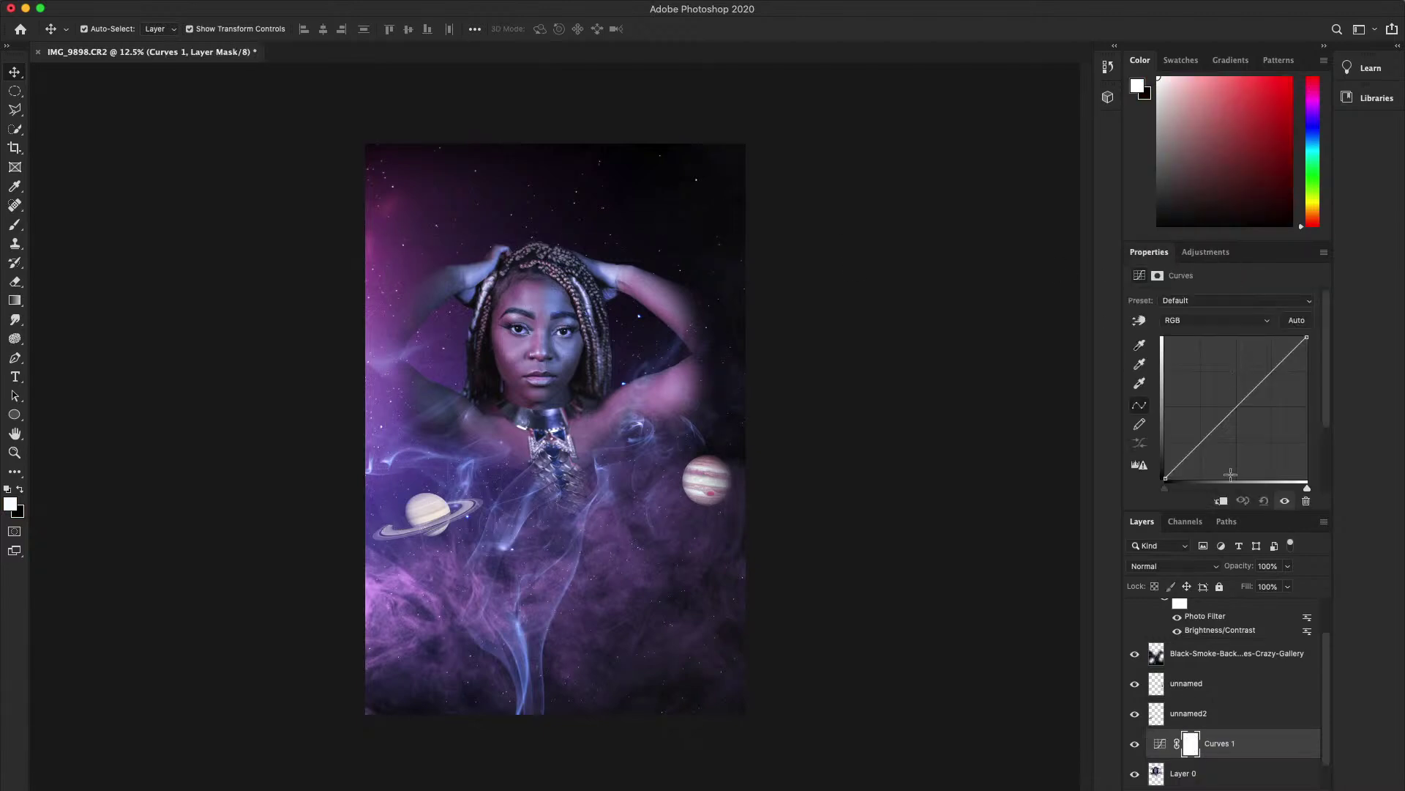
left_click_drag(1239, 743, 1244, 612)
- Add a second Curves adjustment layer on top and pull its RGB midtones down to darken the image
left_click(1206, 252)
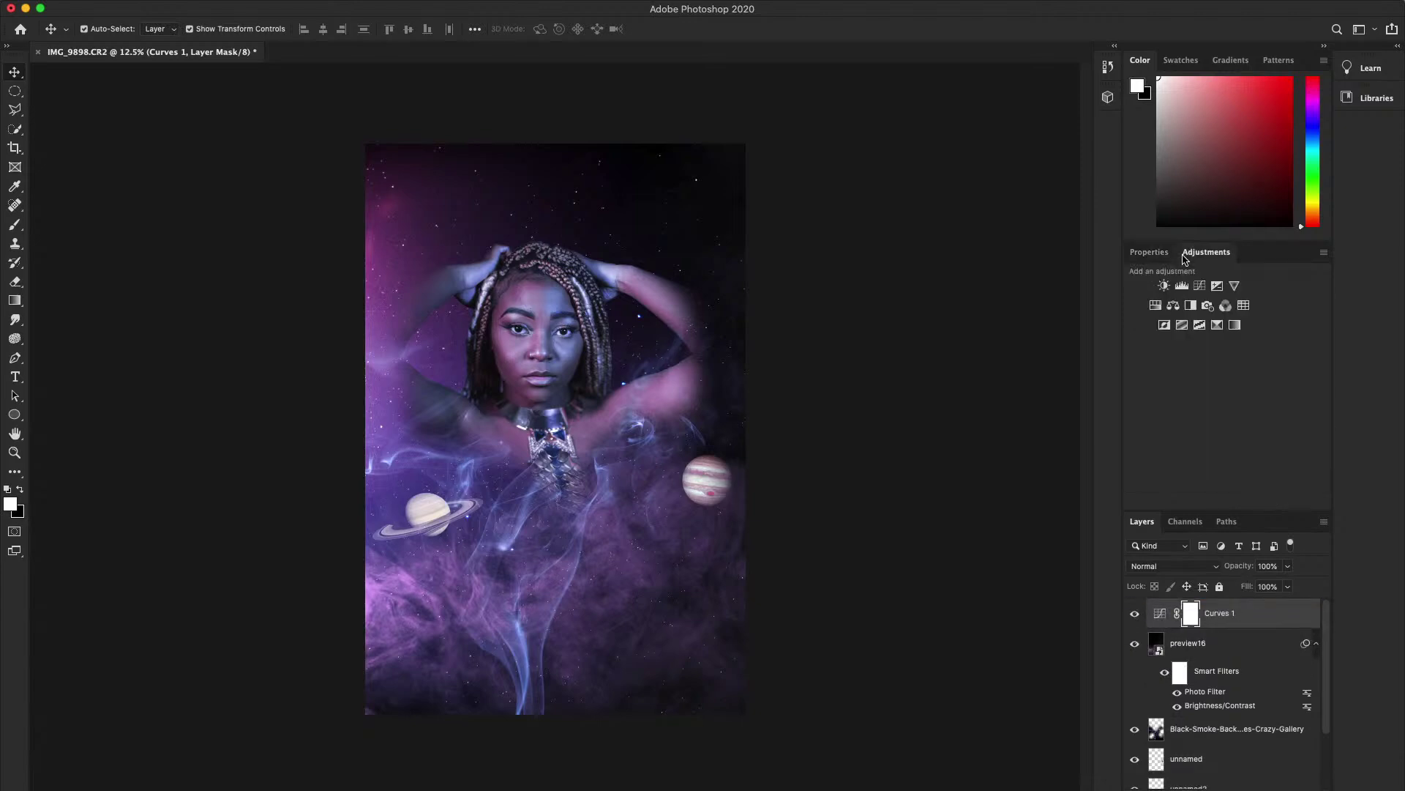
left_click(1201, 287)
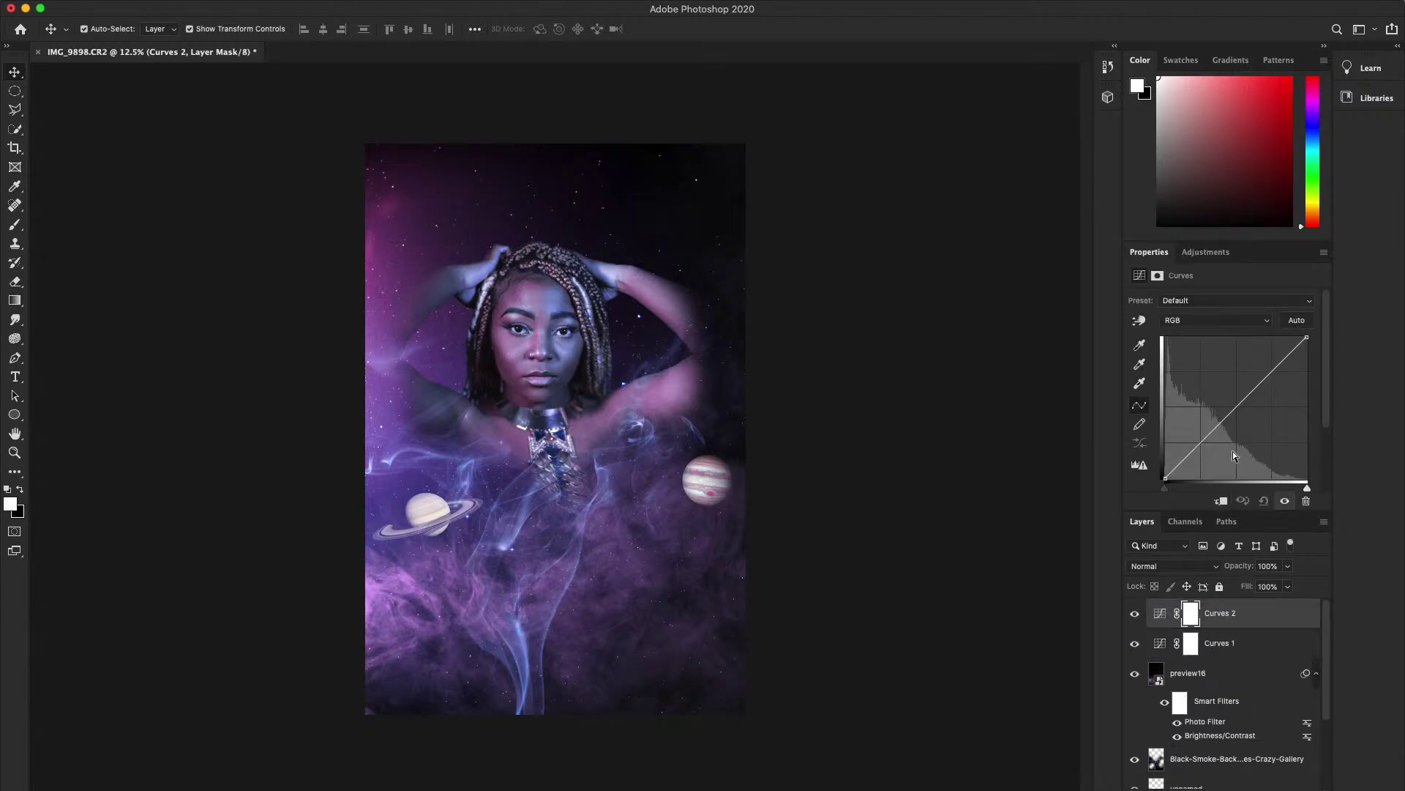
left_click_drag(1234, 412, 1247, 420)
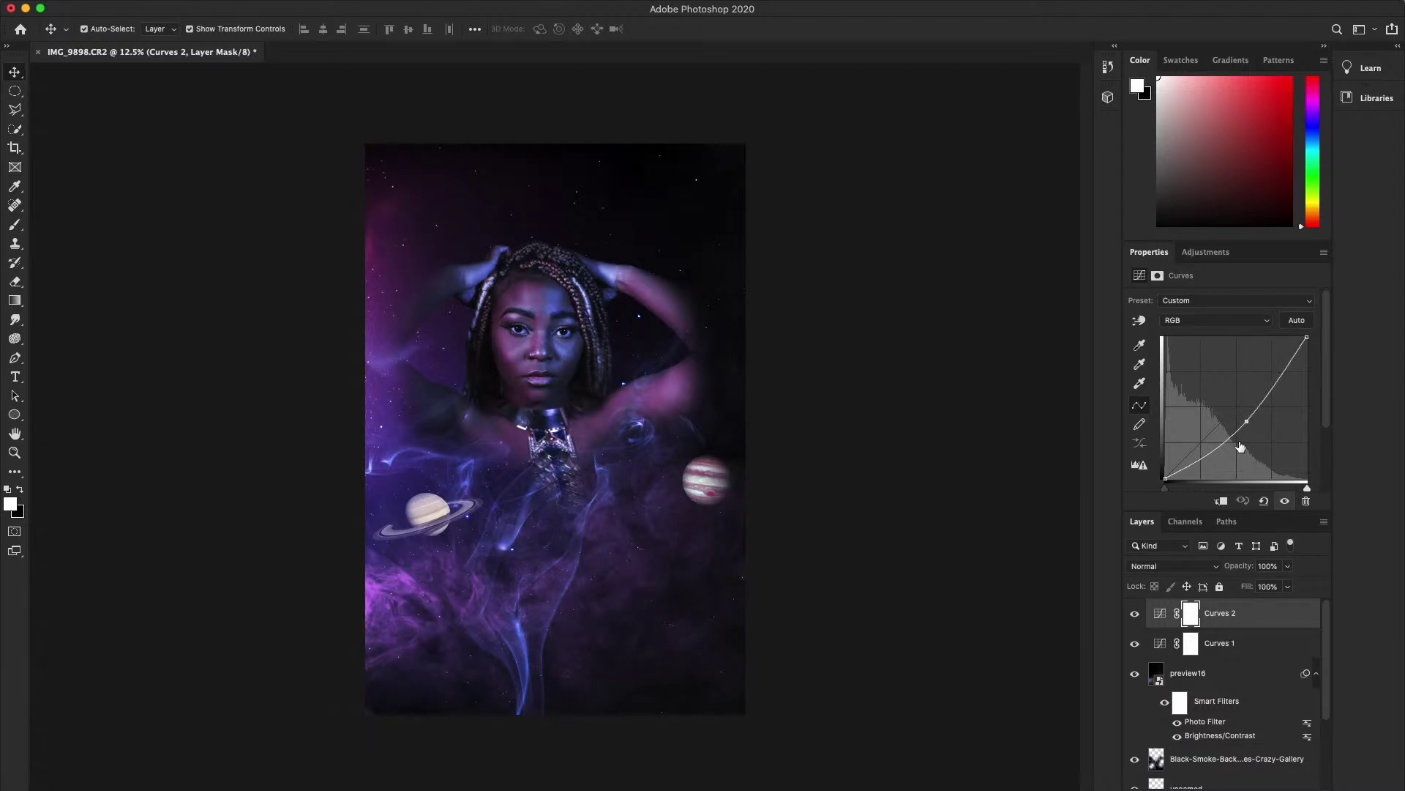
- Raise the RGB midtones of Curves 1 to brighten the image and reselect the Curves 2 layer
key("alt+bracketleft")
left_click_drag(1232, 413, 1219, 395)
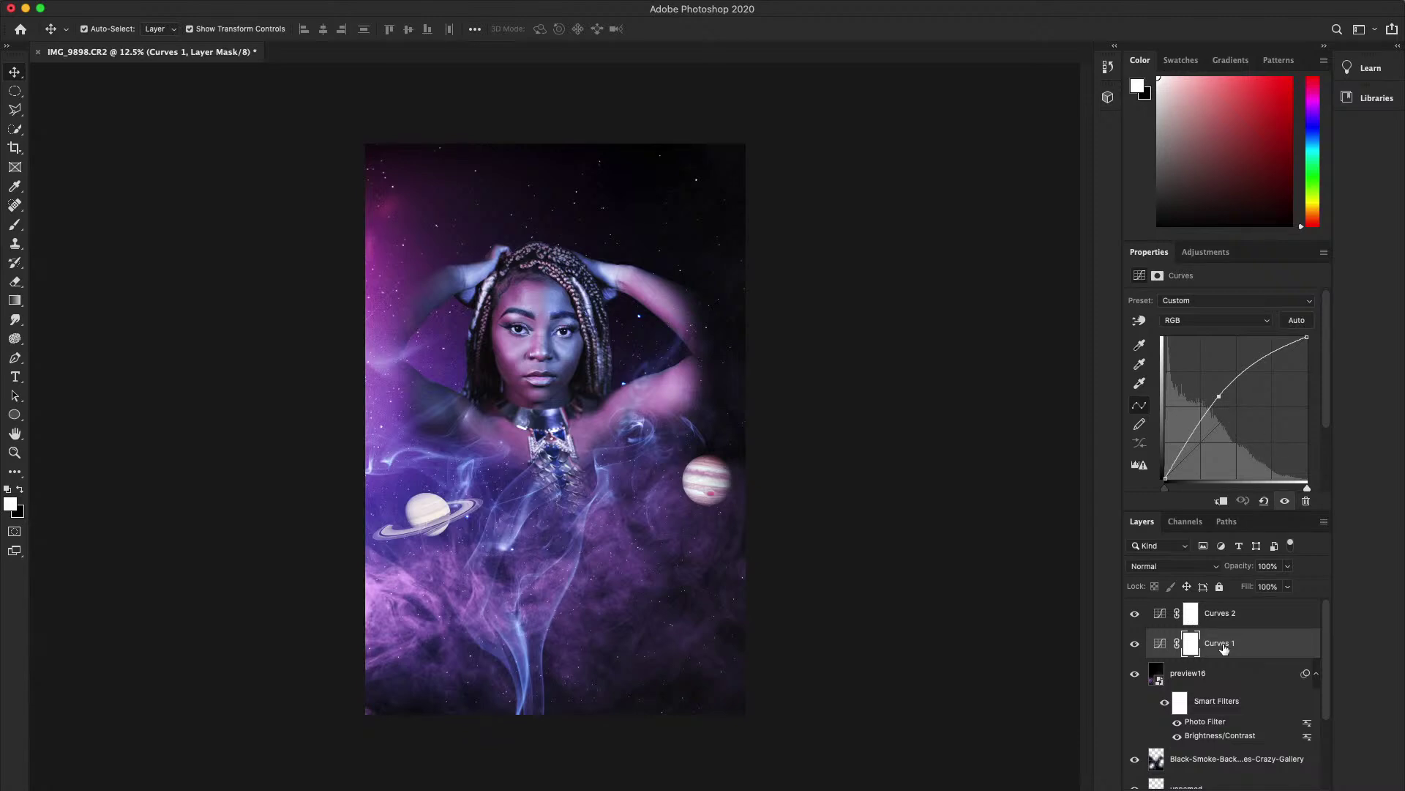
key("alt+bracketright")
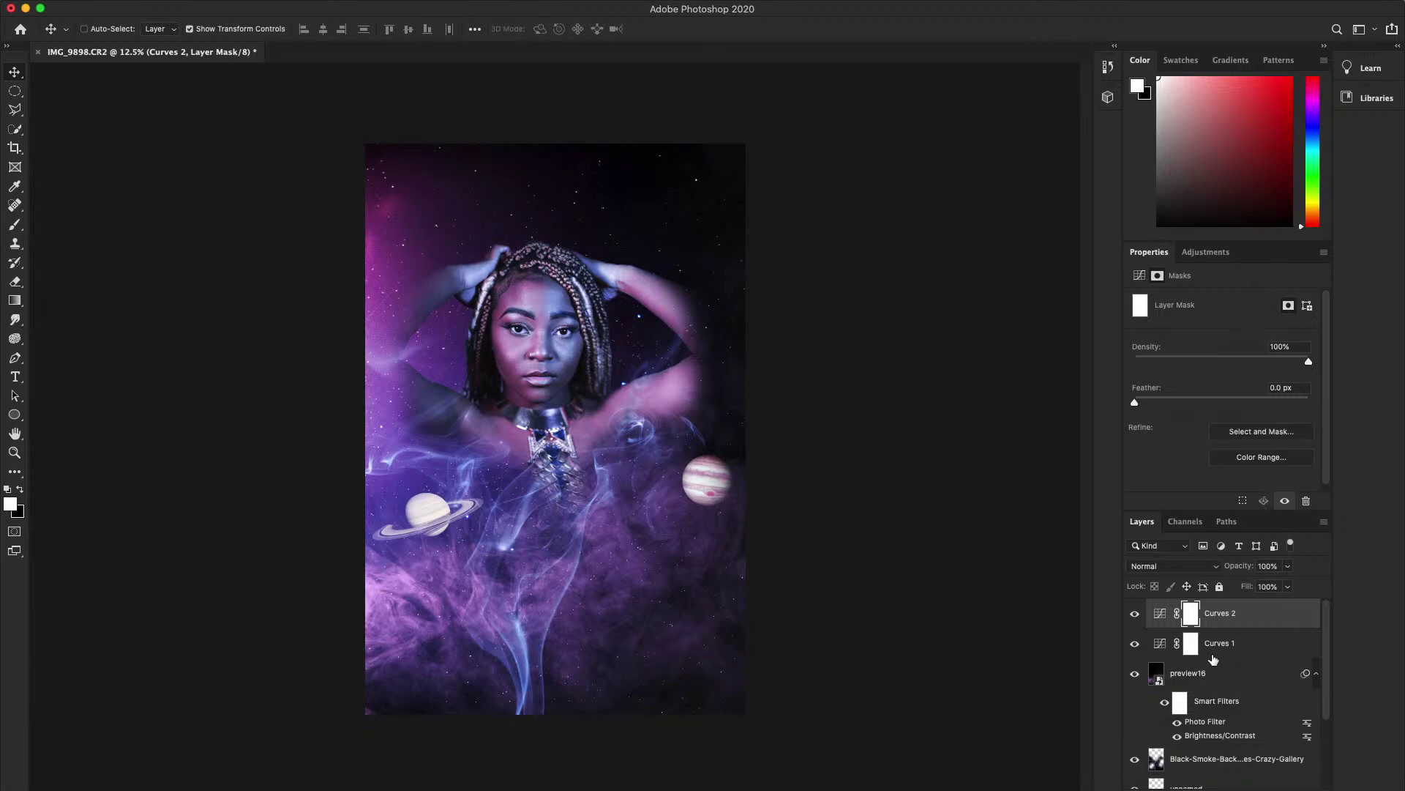
- Invert the Curves 2 and Curves 1 layer masks to black so both adjustments are hidden
key("super+i")
left_click(1209, 654)
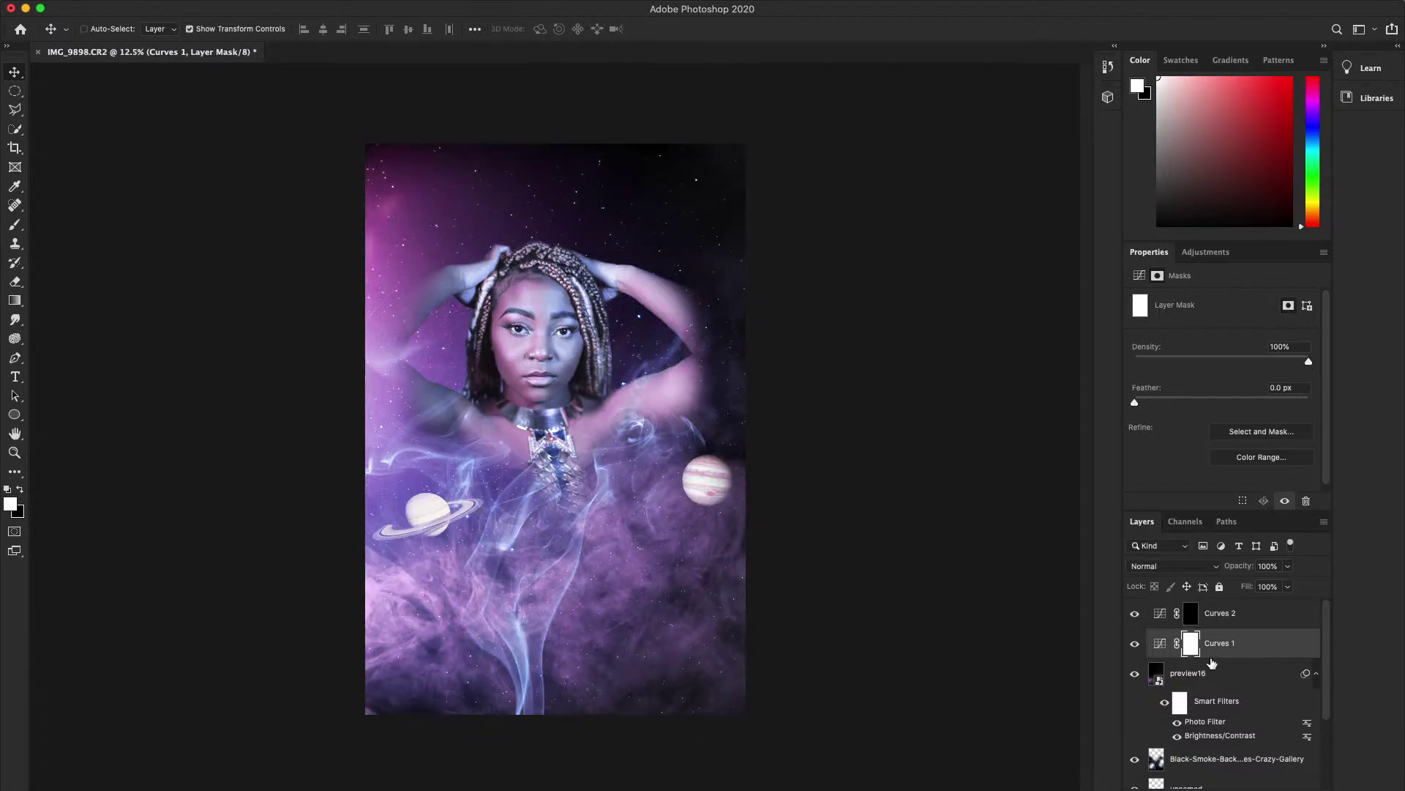
key("super+i")
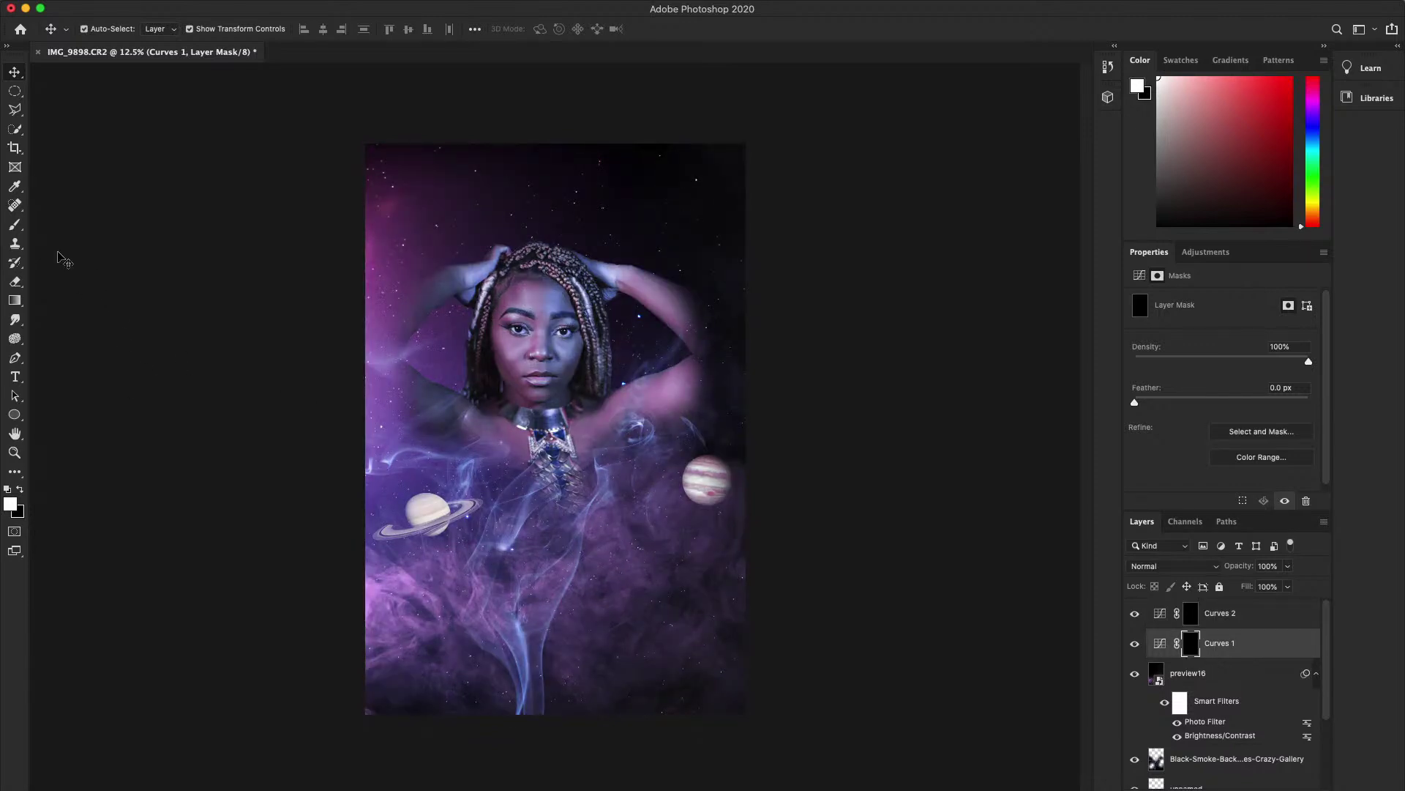
- Paint white on the Curves 2 mask over the face between the eye and nose with a 130 px soft brush
left_click(16, 230)
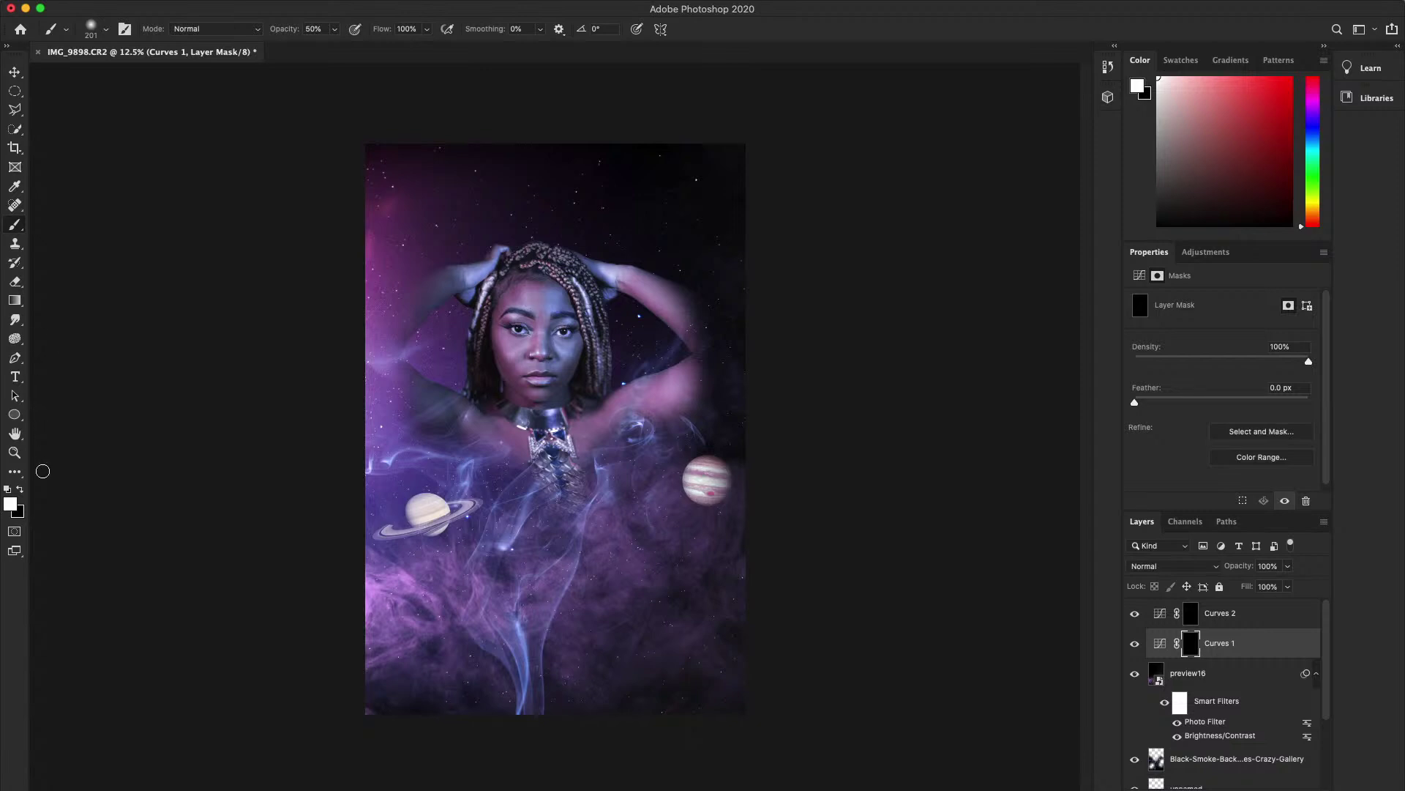
left_click(1196, 617)
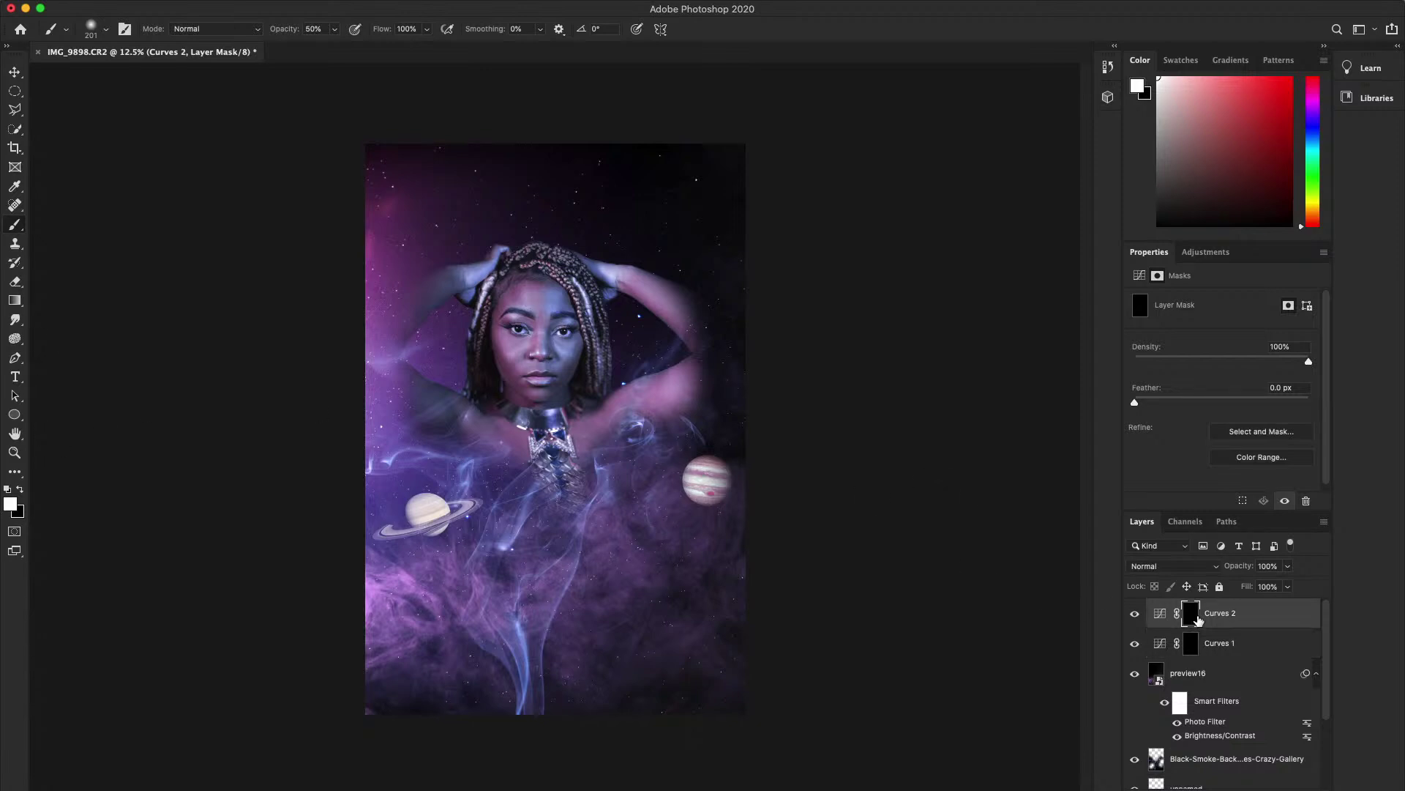
left_click(527, 350, "super+space")
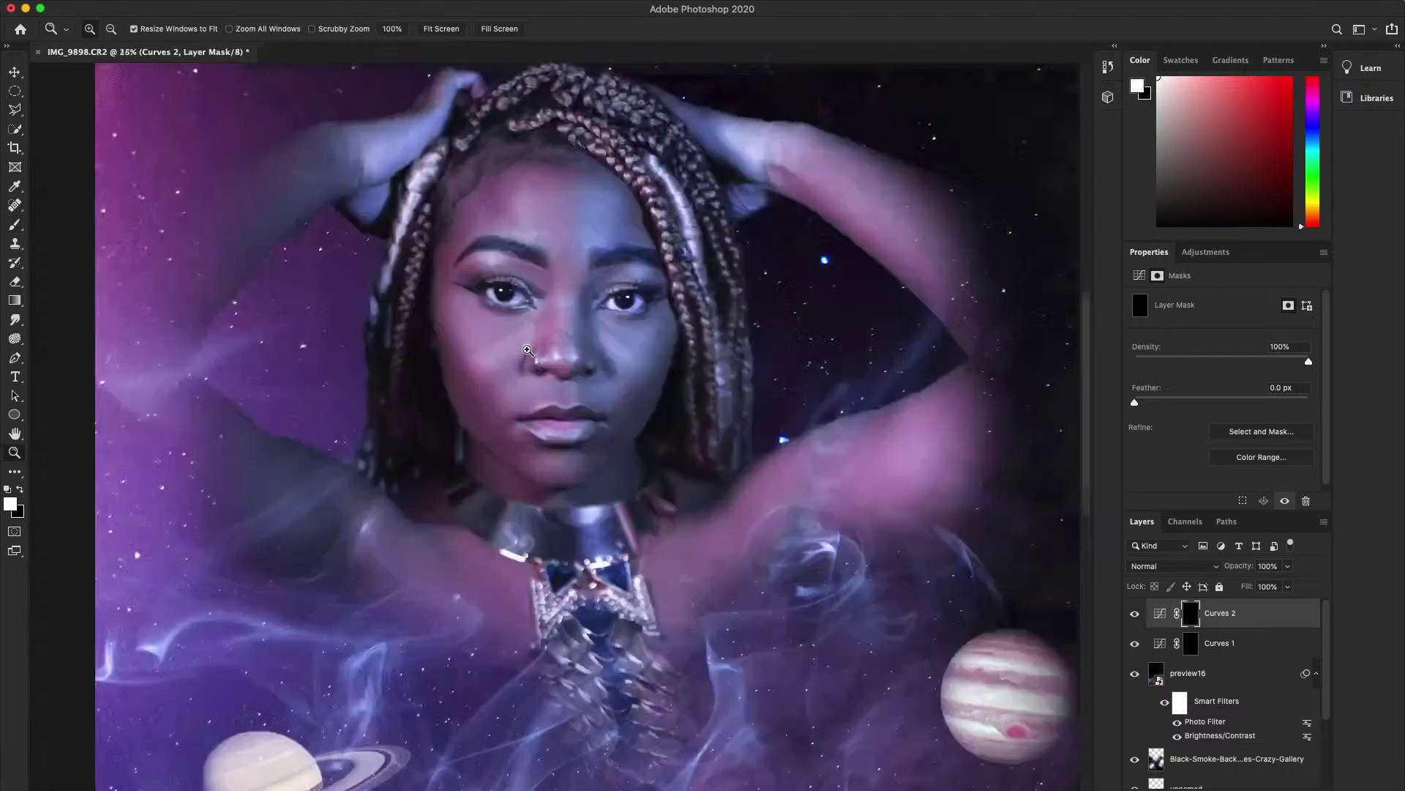
scroll(562, 344, "up", 2)
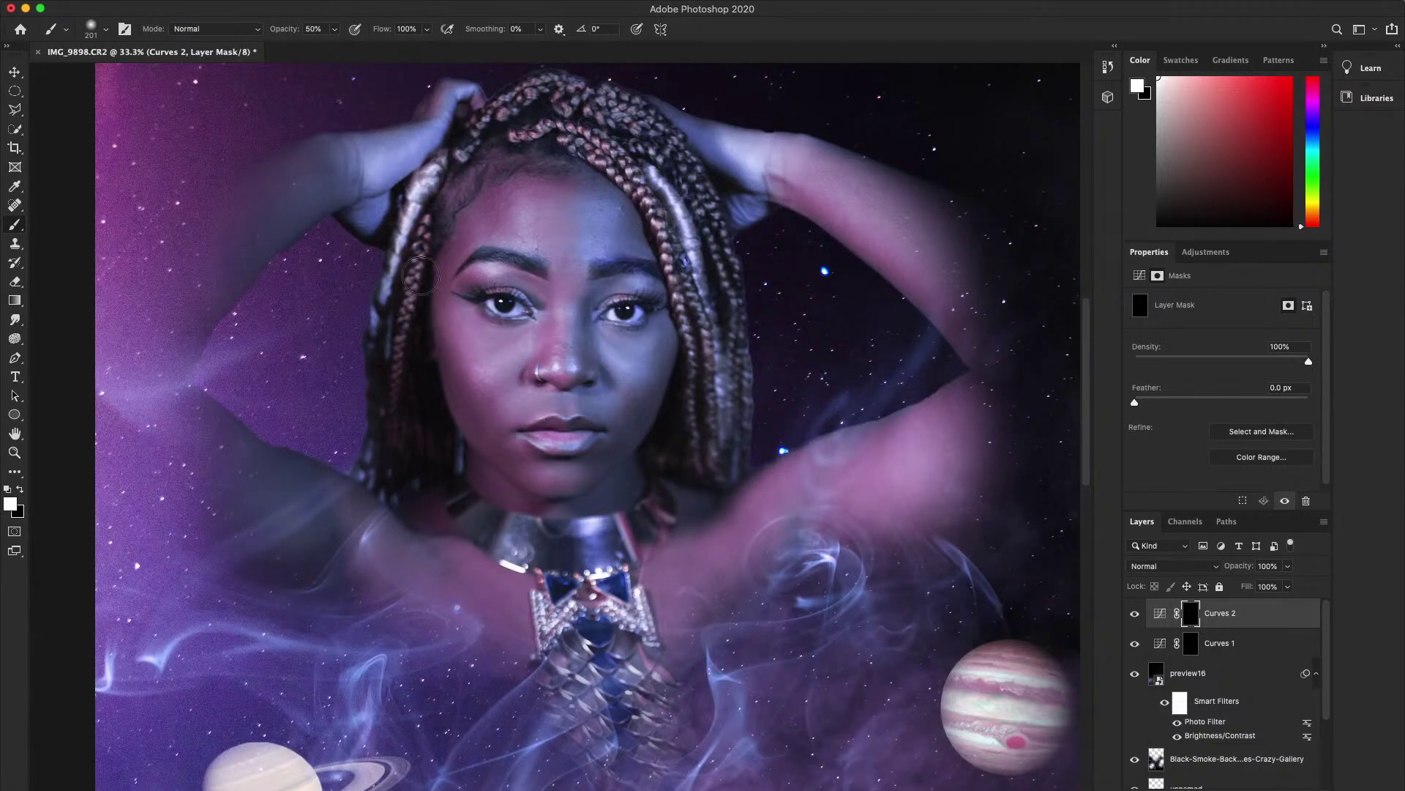
left_click(106, 31)
left_click_drag(151, 74, 134, 75)
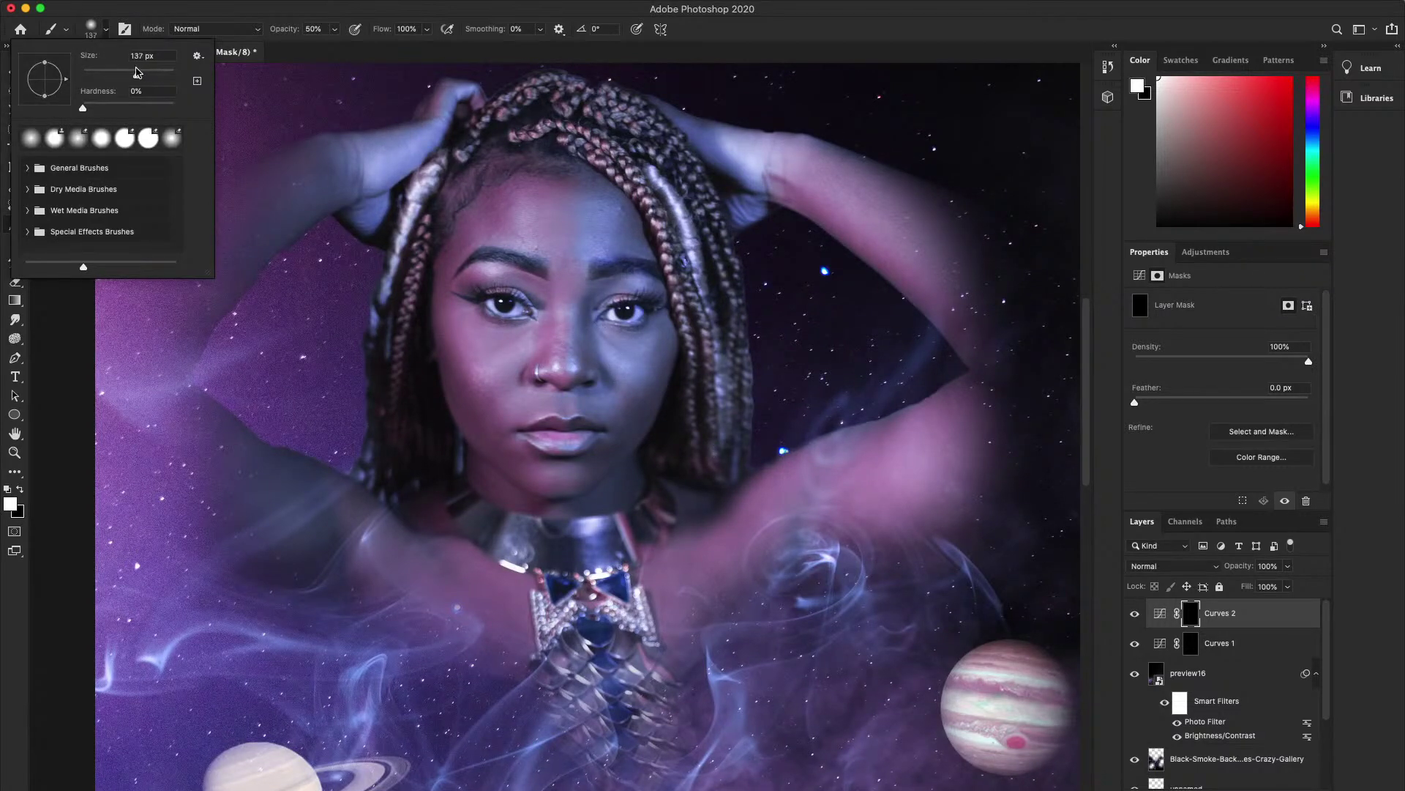
left_click(540, 316)
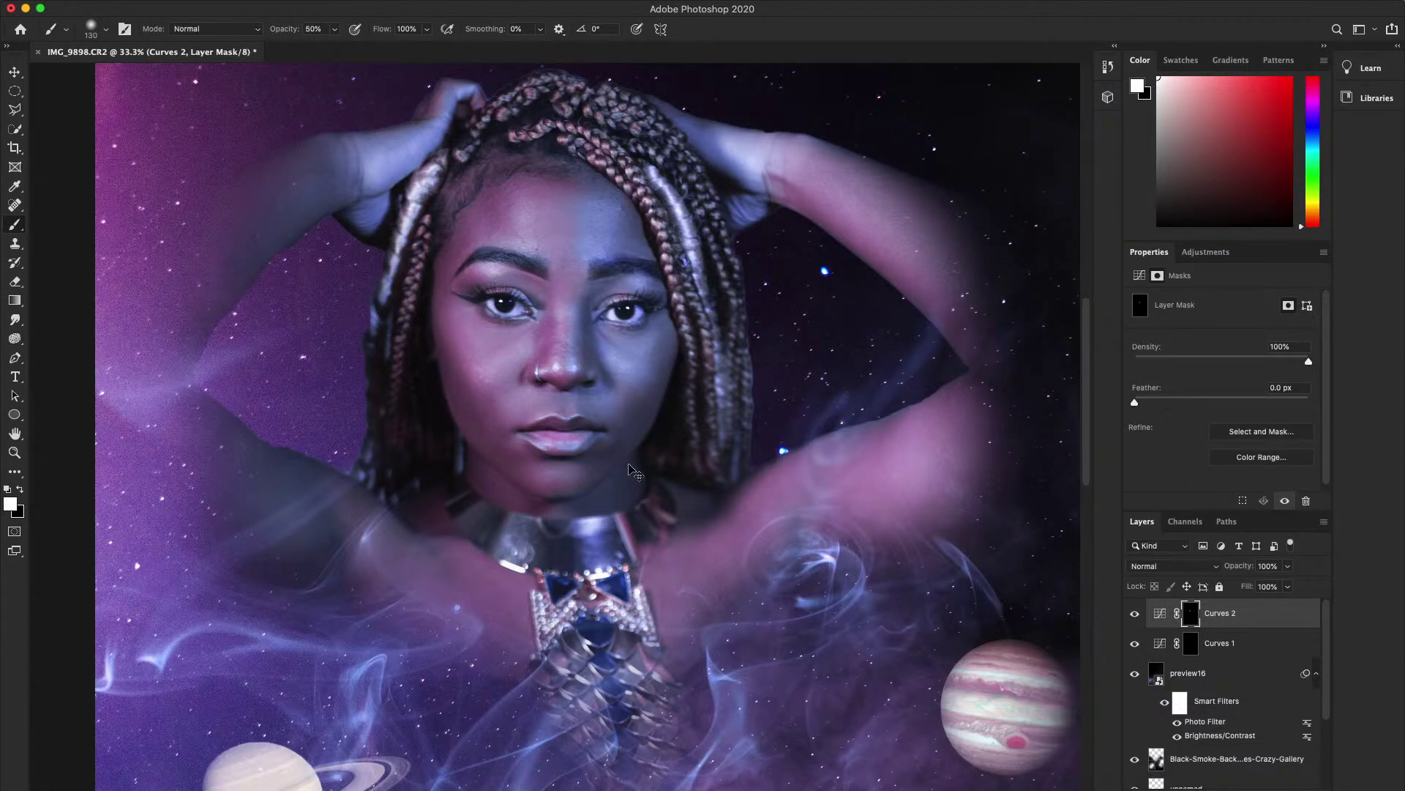
- Lower the brush opacity to 30% and paint white under both eyes on the Curves 1 mask
left_click(335, 30)
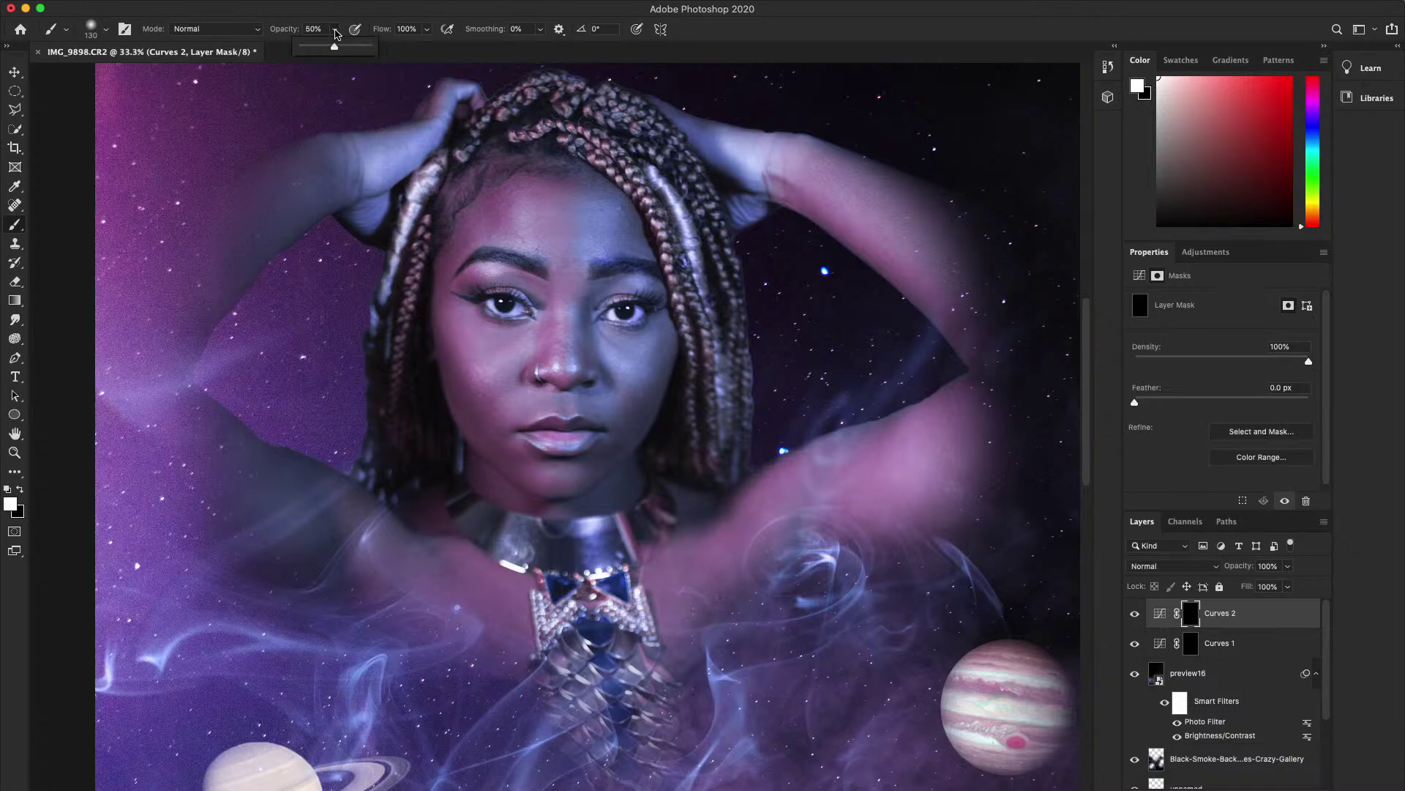
left_click_drag(330, 51, 320, 51)
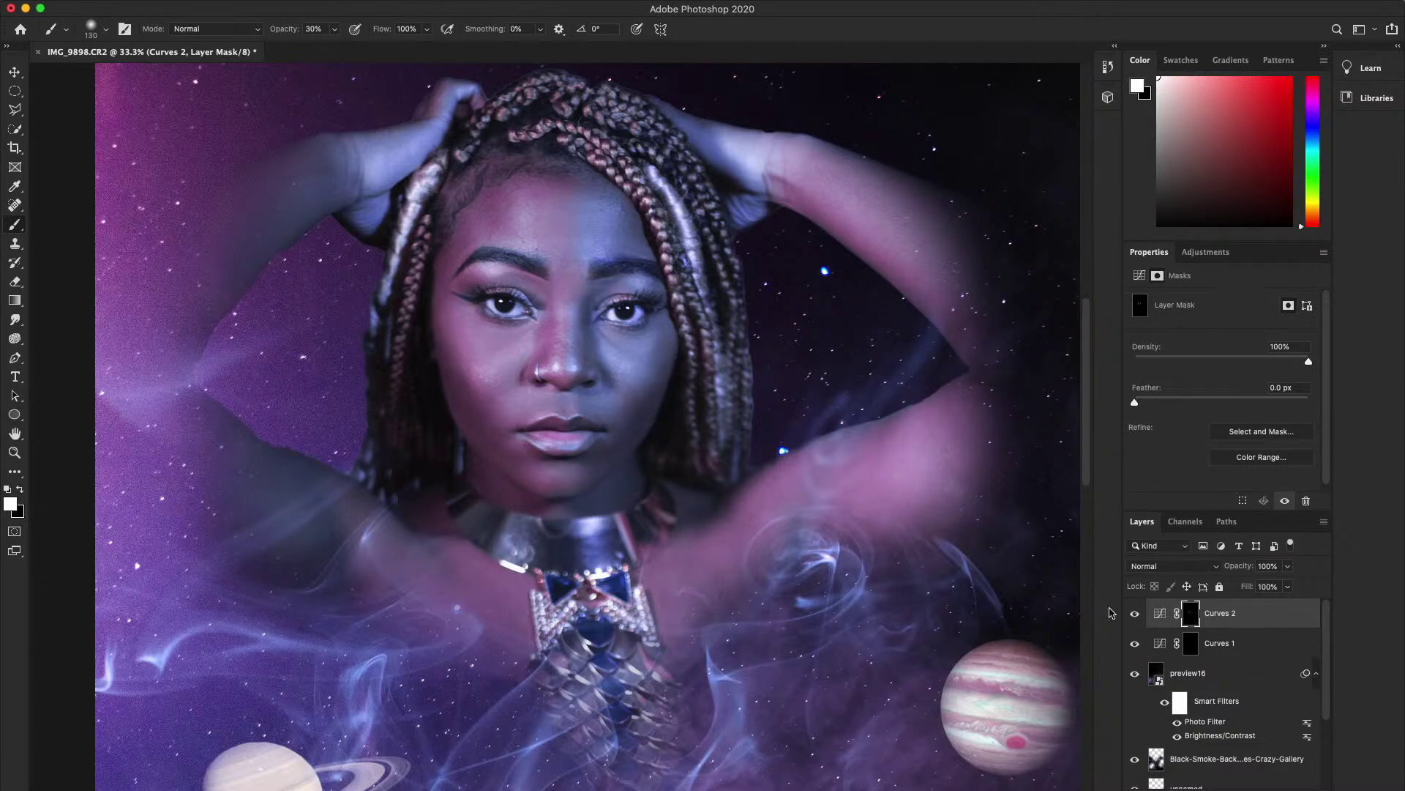
left_click(1195, 646)
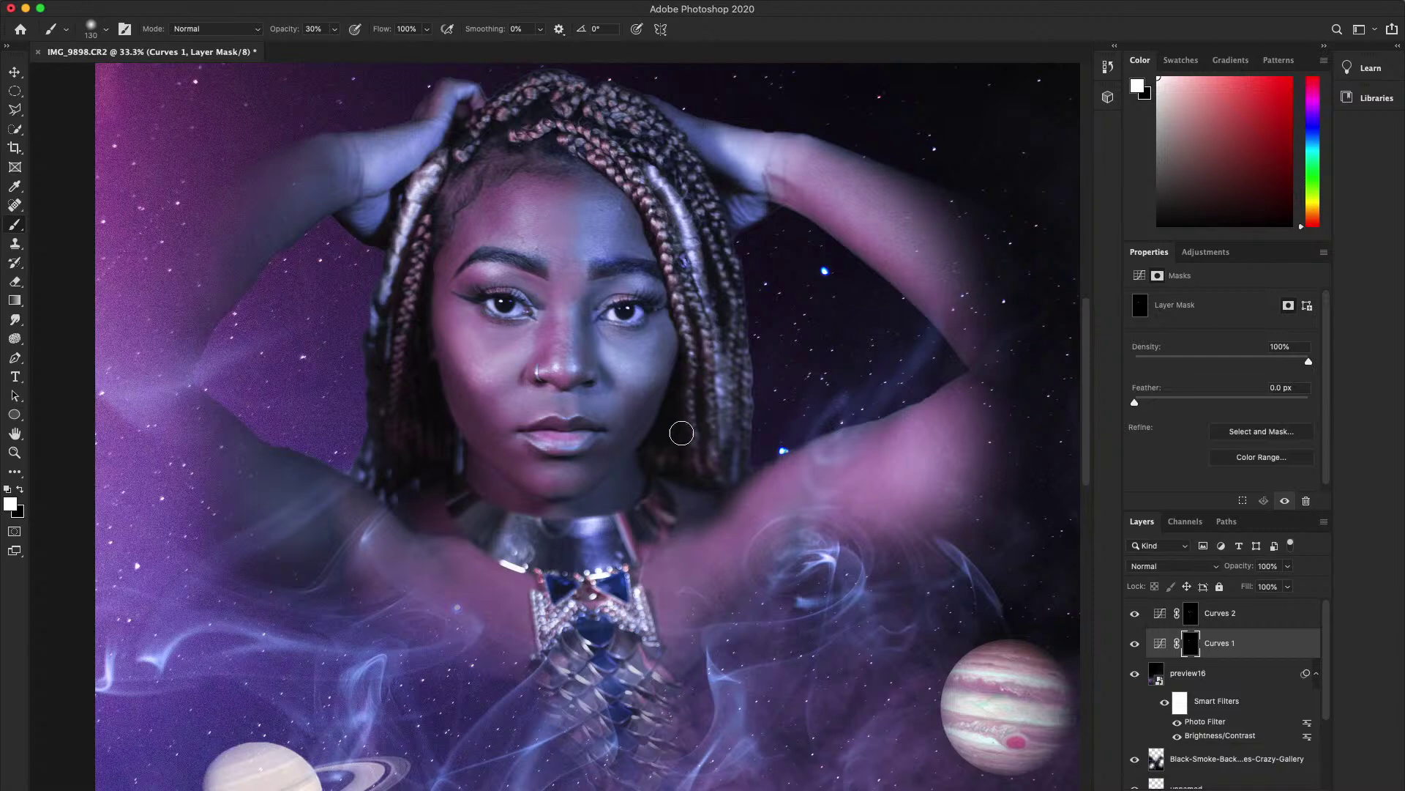
left_click(1188, 617)
left_click(1191, 643)
mouse_move(468, 331)
left_mouse_down()
mouse_move(512, 333)
mouse_move(506, 342)
left_mouse_up()
mouse_move(609, 338)
left_mouse_down()
mouse_move(660, 340)
mouse_move(645, 364)
mouse_move(663, 326)
left_mouse_up()
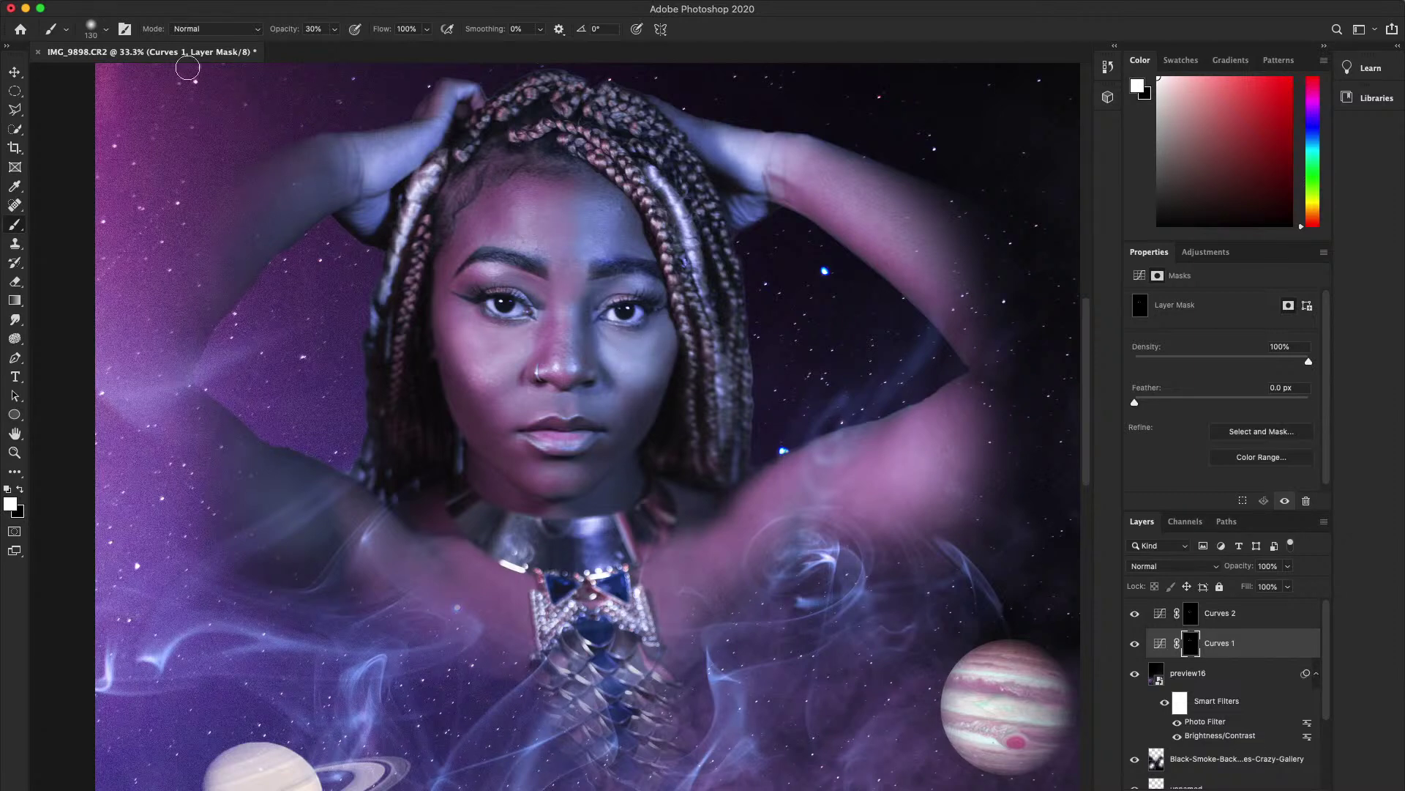
- With a 194 px brush, paint the forehead on the Curves 1 mask and from the nose to the temple on the Curves 2 mask
left_click(106, 29)
left_click_drag(150, 76, 157, 76)
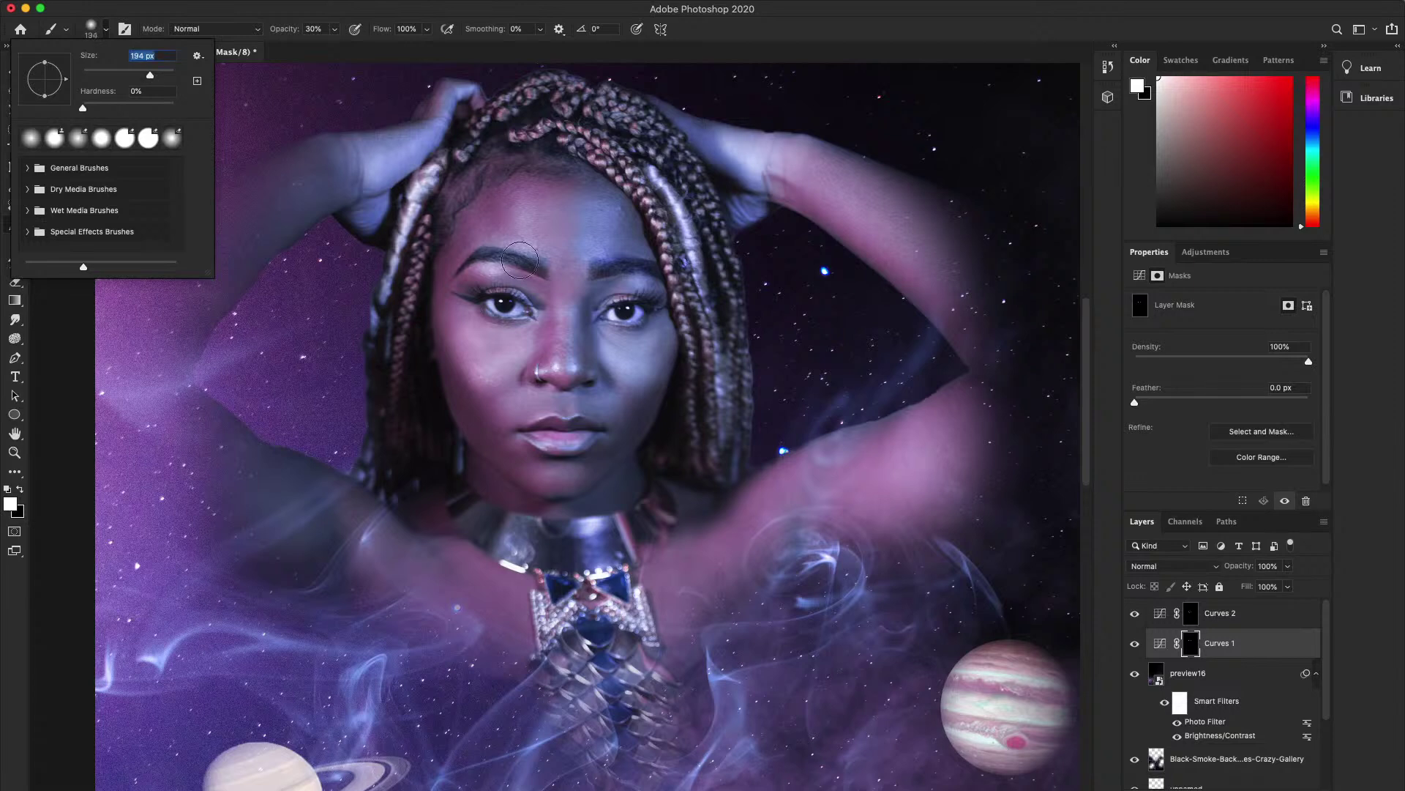
left_click(537, 223)
mouse_move(581, 221)
left_mouse_down()
mouse_move(531, 197)
mouse_move(544, 226)
mouse_move(524, 208)
mouse_move(524, 225)
mouse_move(518, 185)
mouse_move(569, 239)
left_mouse_up()
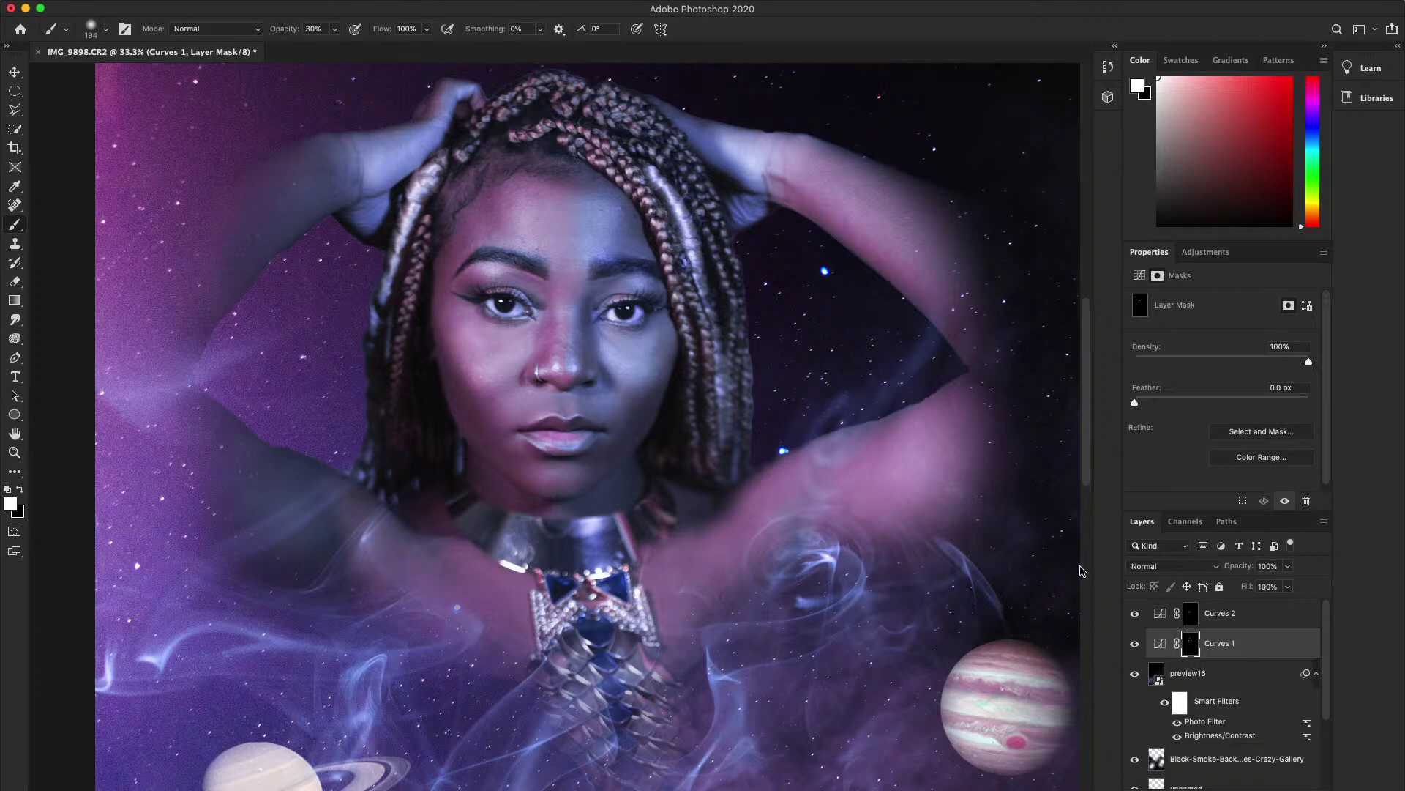
left_click(1191, 612)
mouse_move(557, 300)
left_mouse_down()
mouse_move(443, 240)
mouse_move(489, 218)
mouse_move(437, 285)
mouse_move(471, 224)
left_mouse_up()
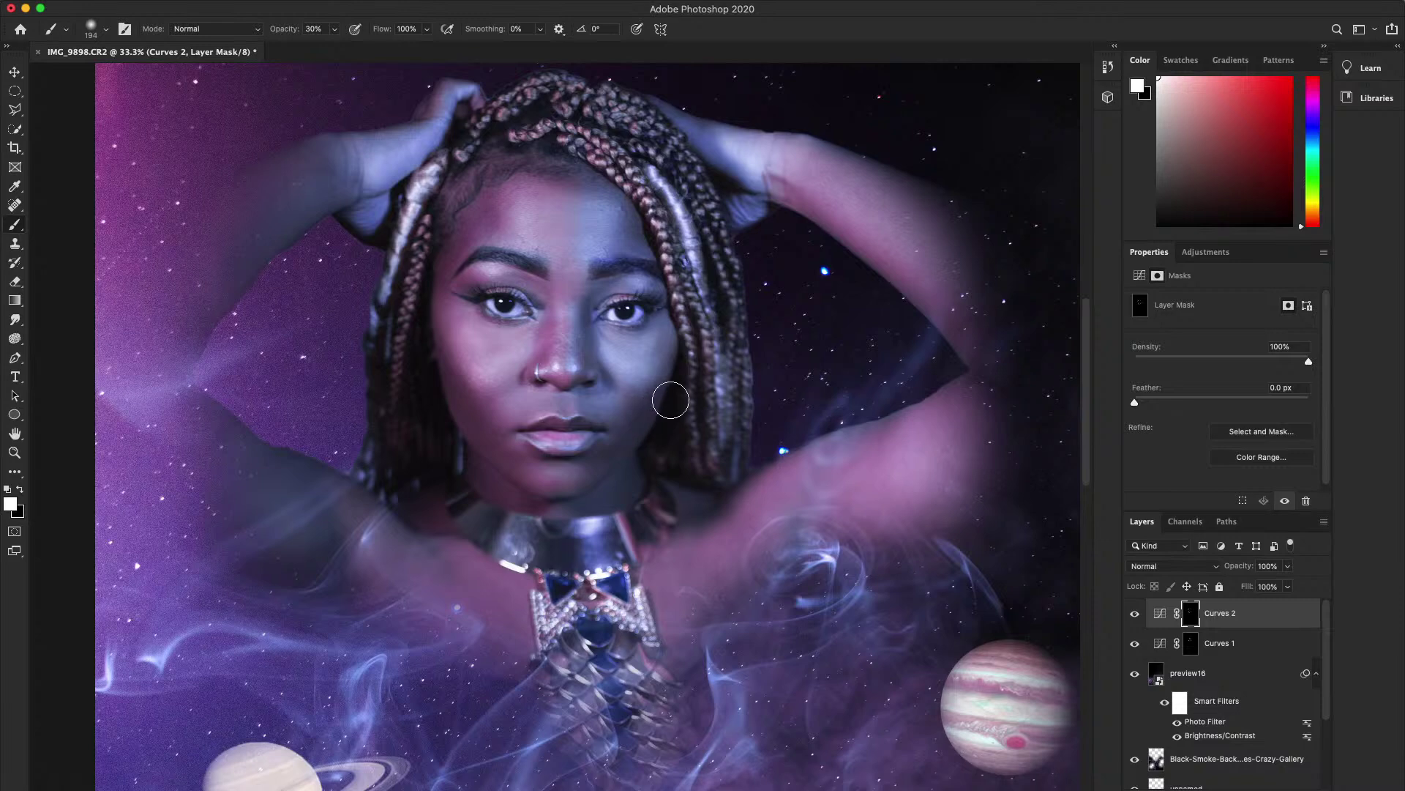
- Reduce the Curves 2 layer's opacity and set the Curves 1 layer's opacity to 82%
key("z")
left_click(641, 443, "alt")
left_click(640, 448, "alt")
left_click(639, 453, "alt")
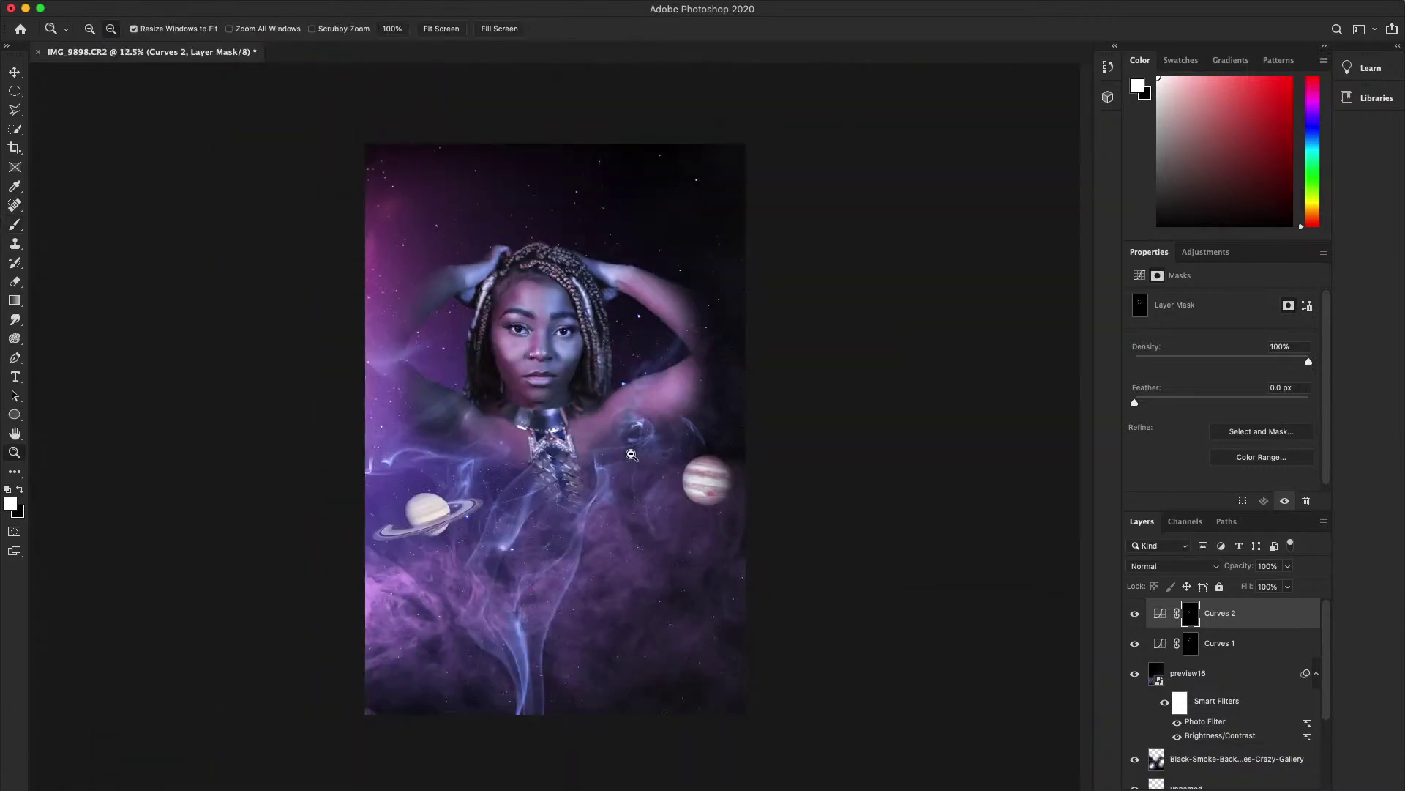
left_click(631, 449)
key("b")
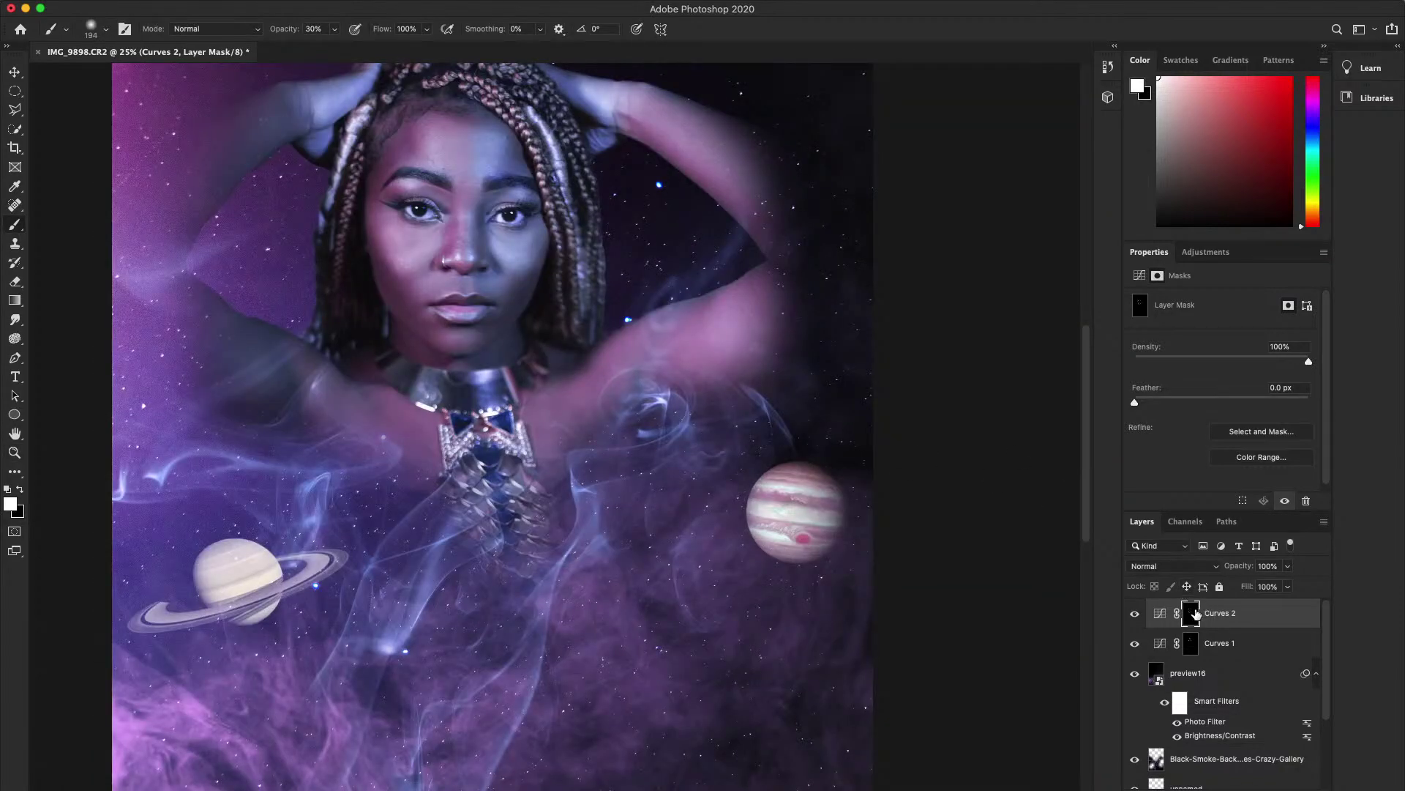
left_click(1288, 566)
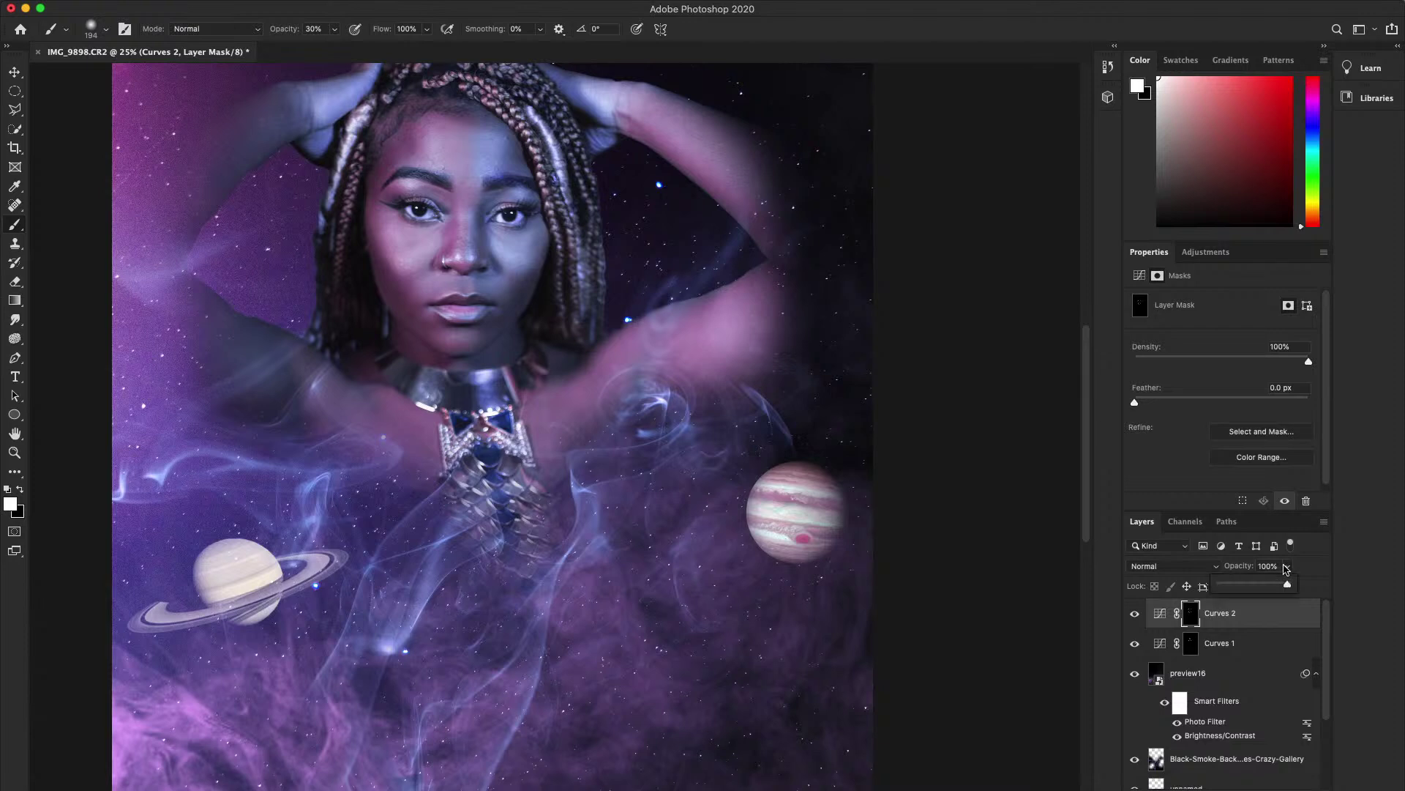
left_click_drag(1269, 583, 1265, 584)
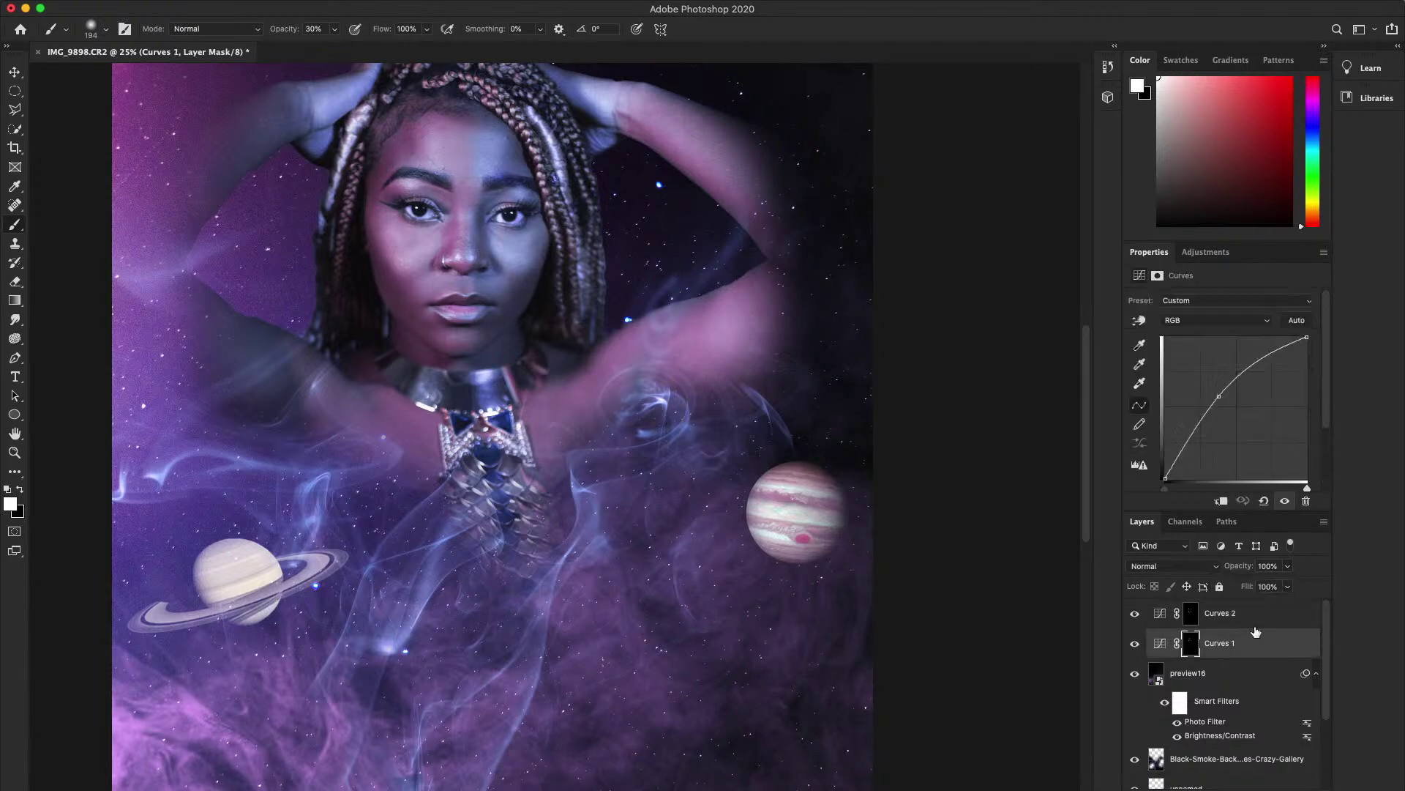
left_click(1237, 642)
left_click(1287, 566)
left_click_drag(1289, 586, 1275, 591)
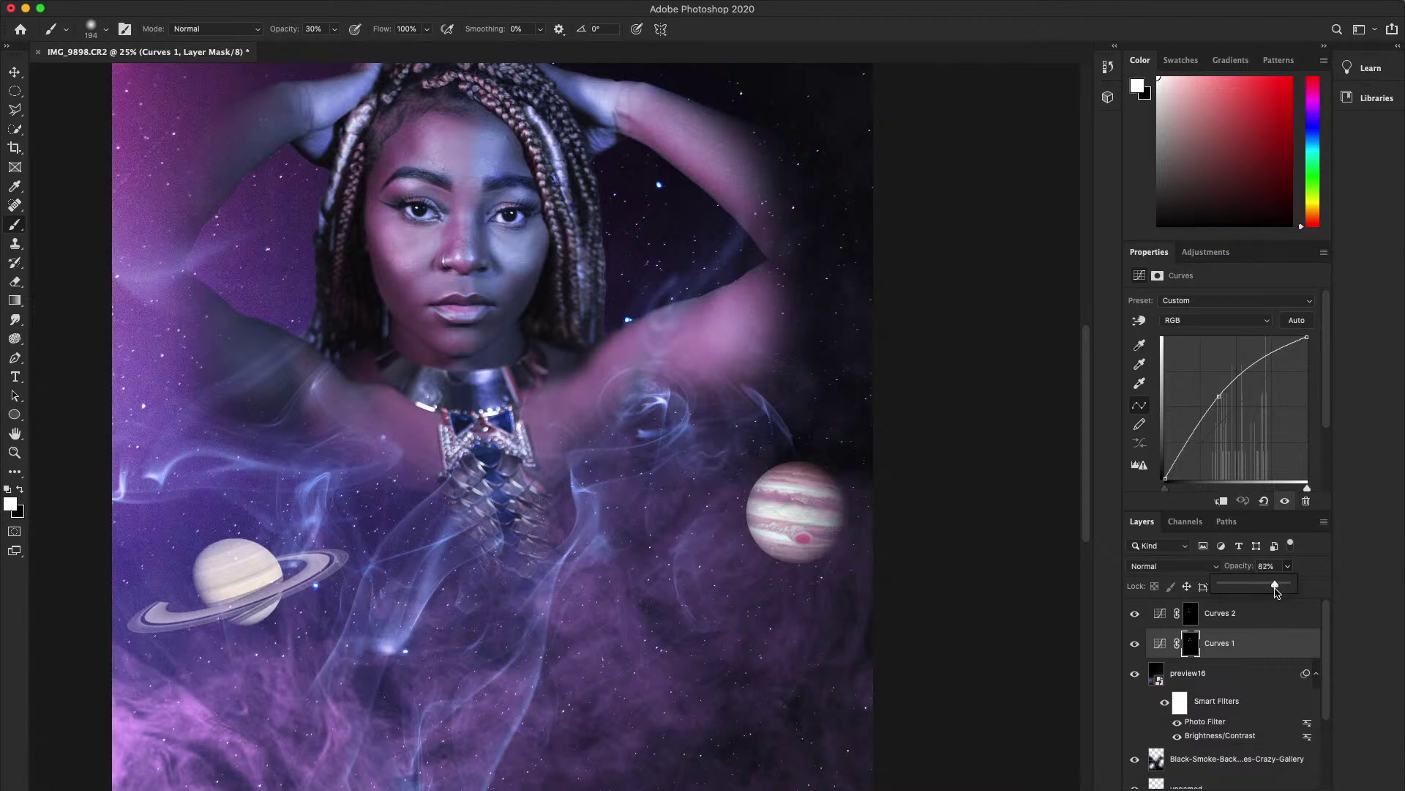
- Examine the dodged and burned face up close and within the whole composite
scroll(501, 315, "up", 3)
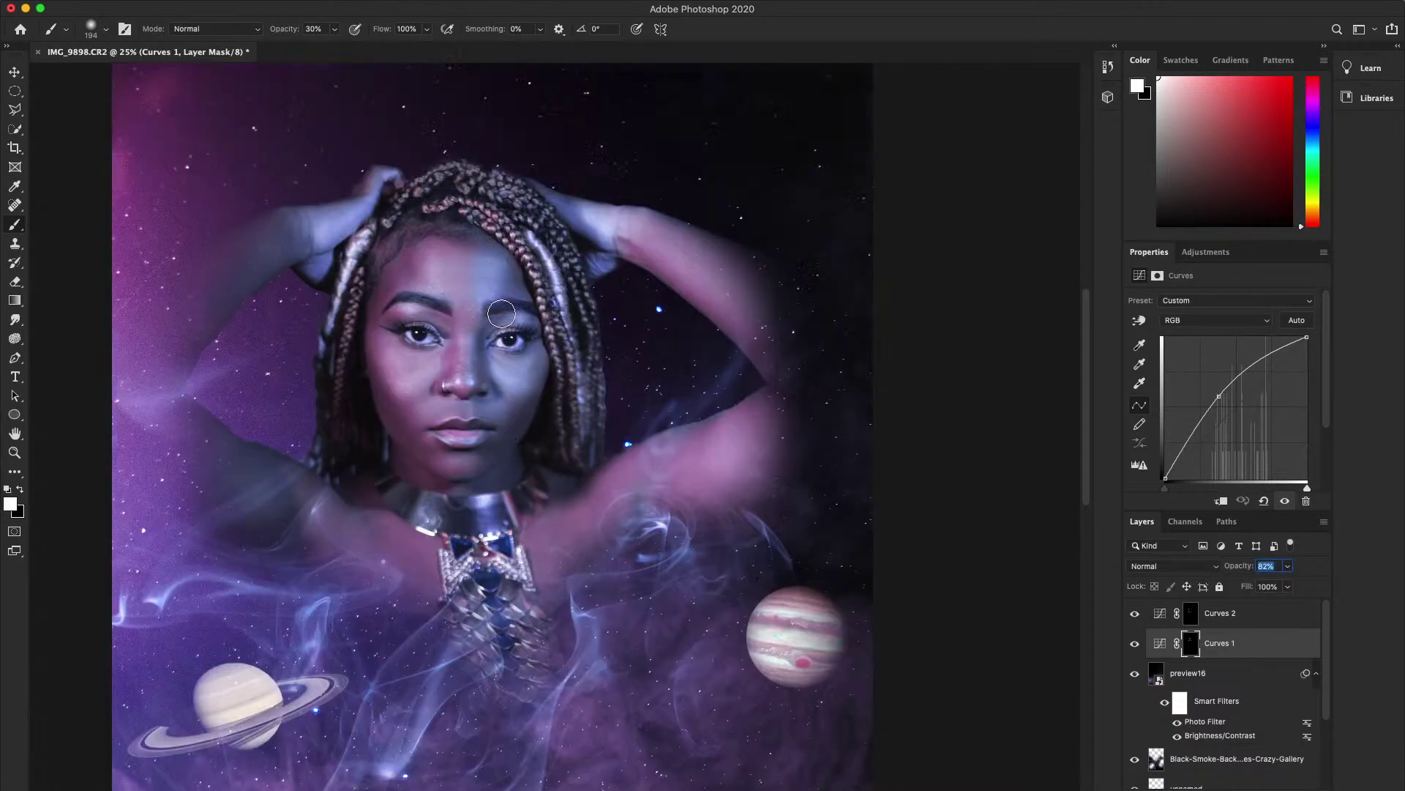
left_click(463, 323, "alt")
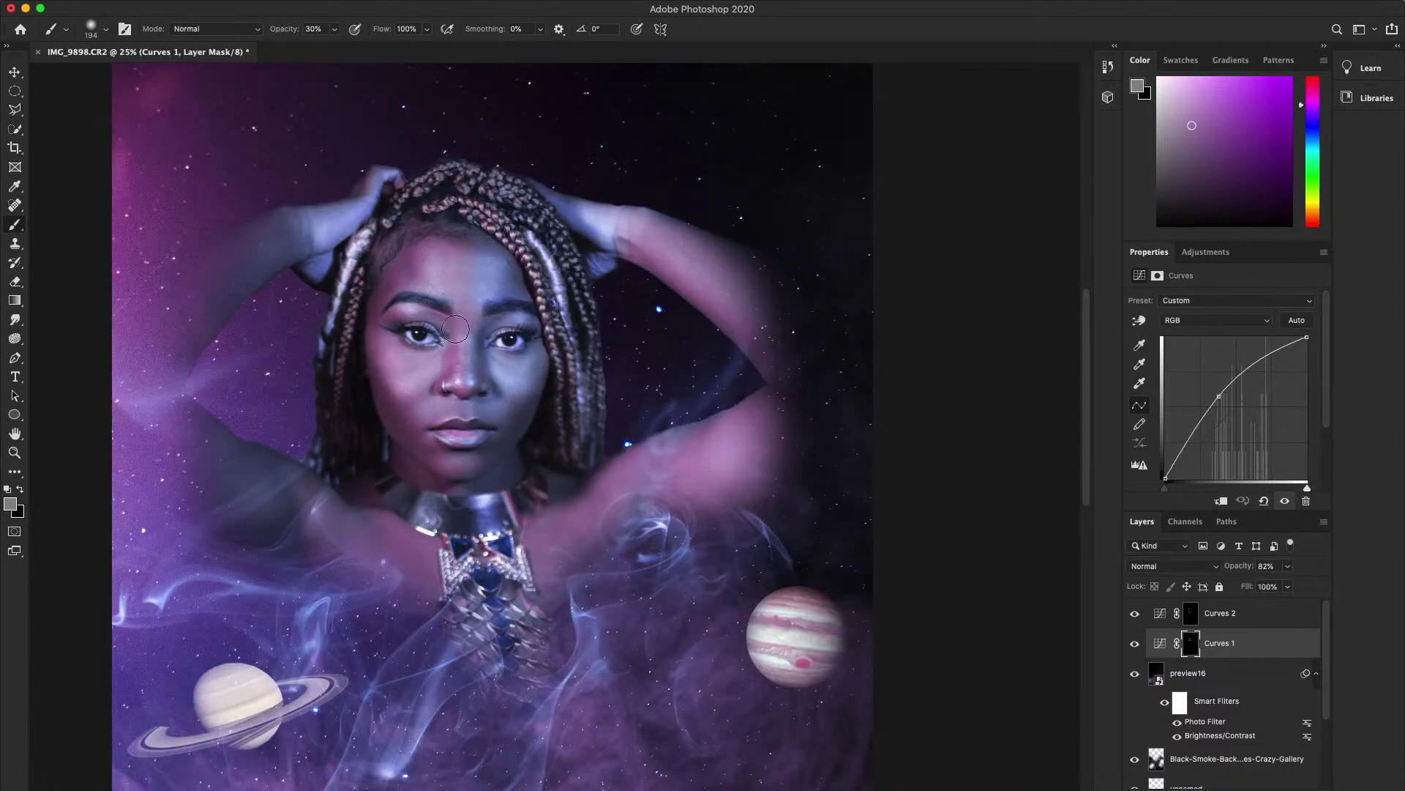
key("z")
scroll(454, 329, "down", 3)
key("b")
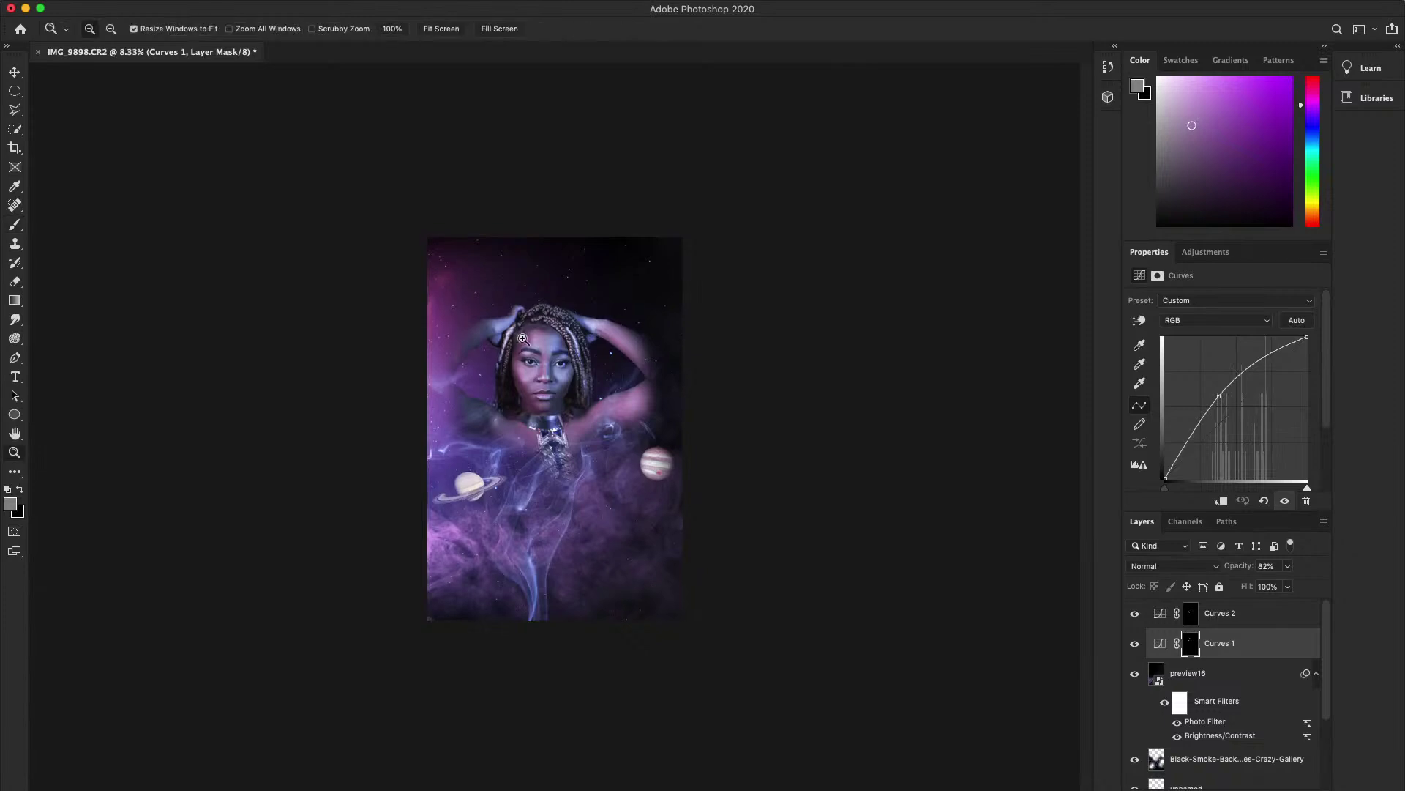
key("ctrl+plus")
scroll(499, 337, "up", 1)
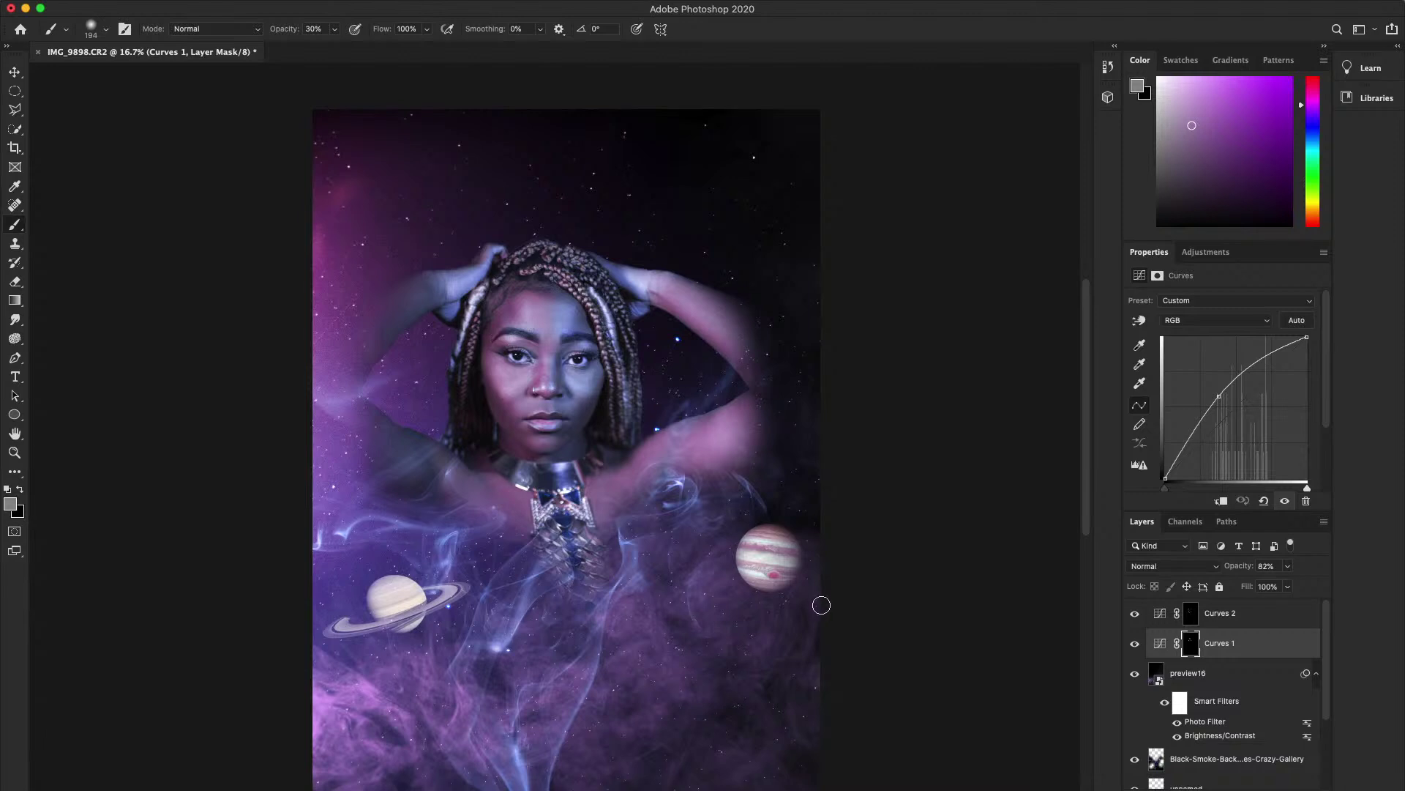
- Apply Reduce Noise to the IMG_3455 background layer with higher strength and color noise reduction, and lower detail preservation and sharpening
scroll(1244, 728, "down", 3)
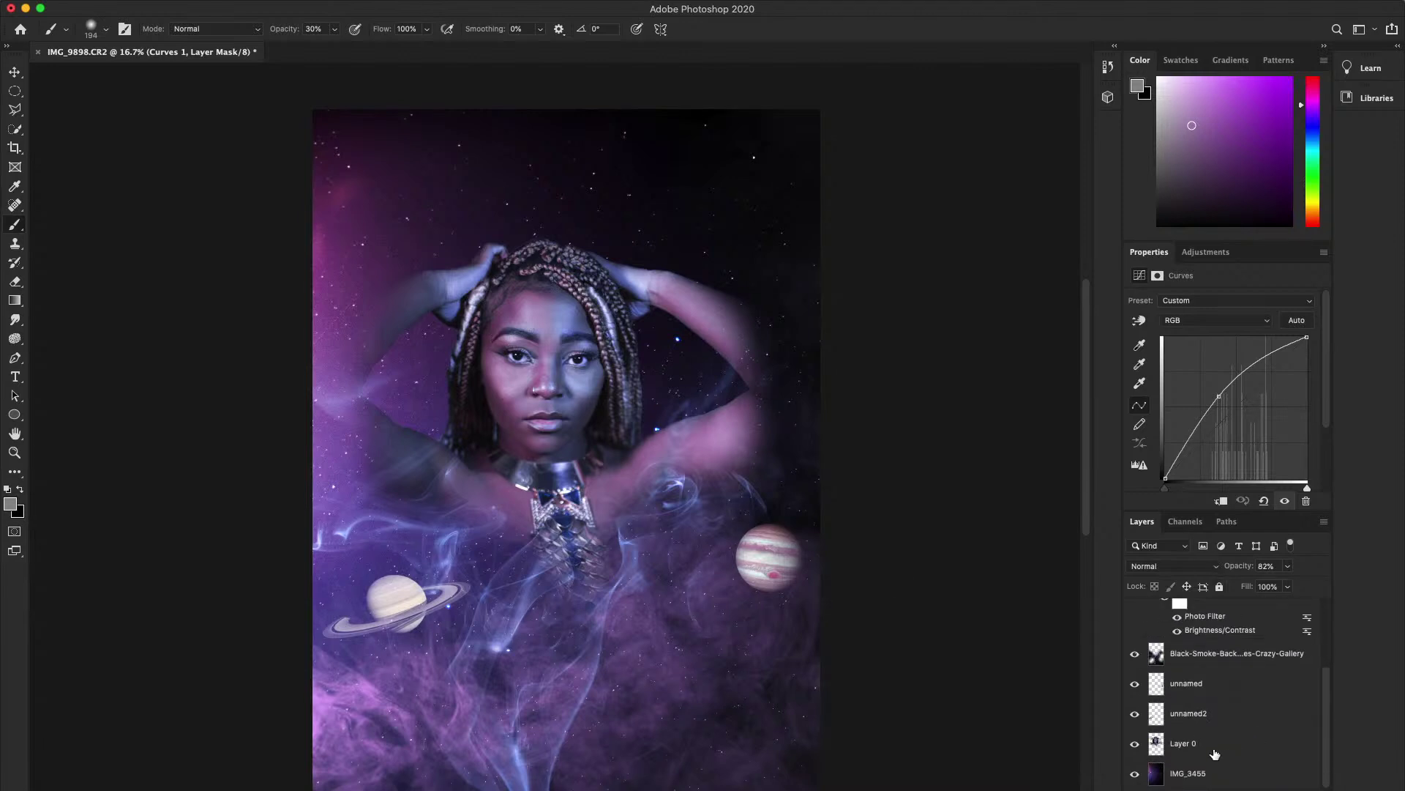
left_click(1212, 772)
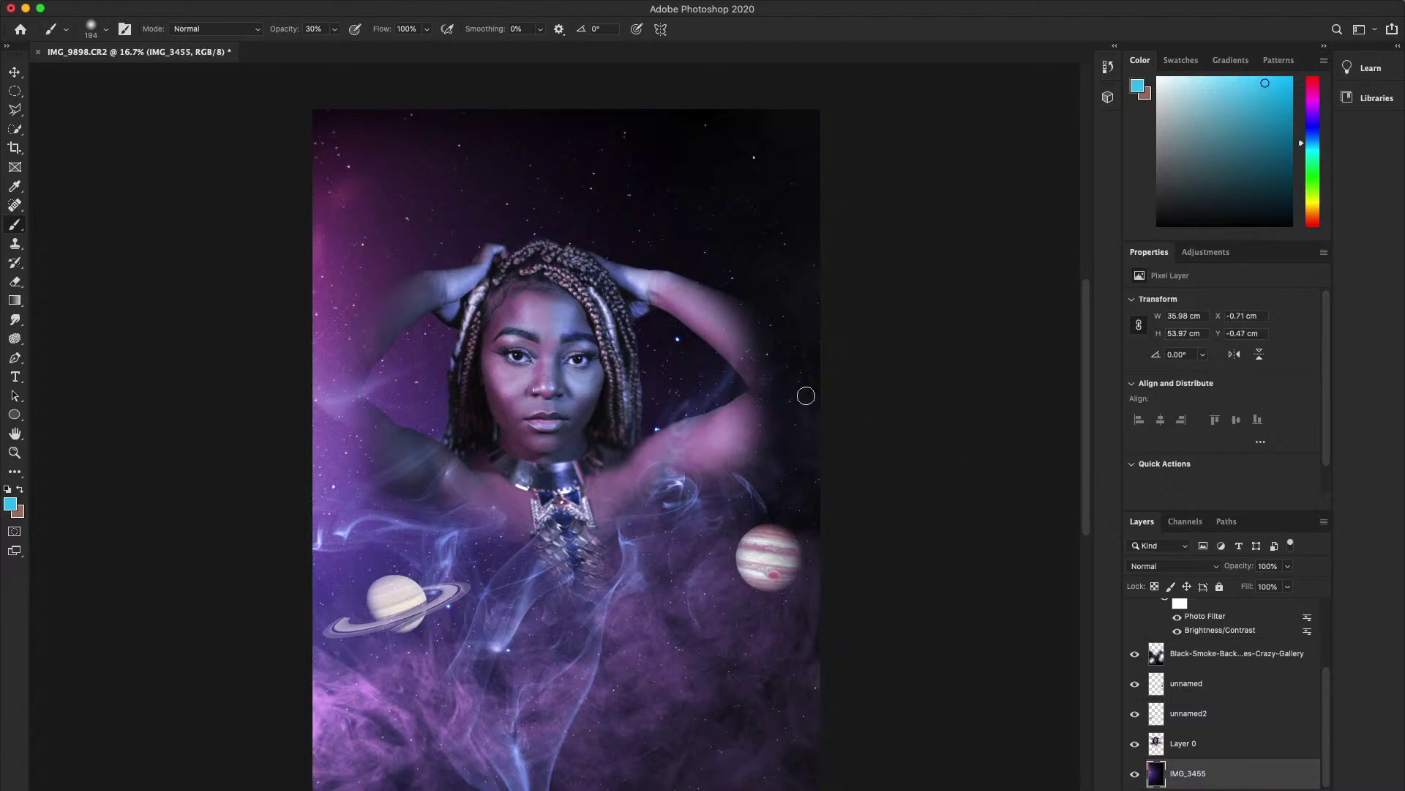
left_click(344, 0)
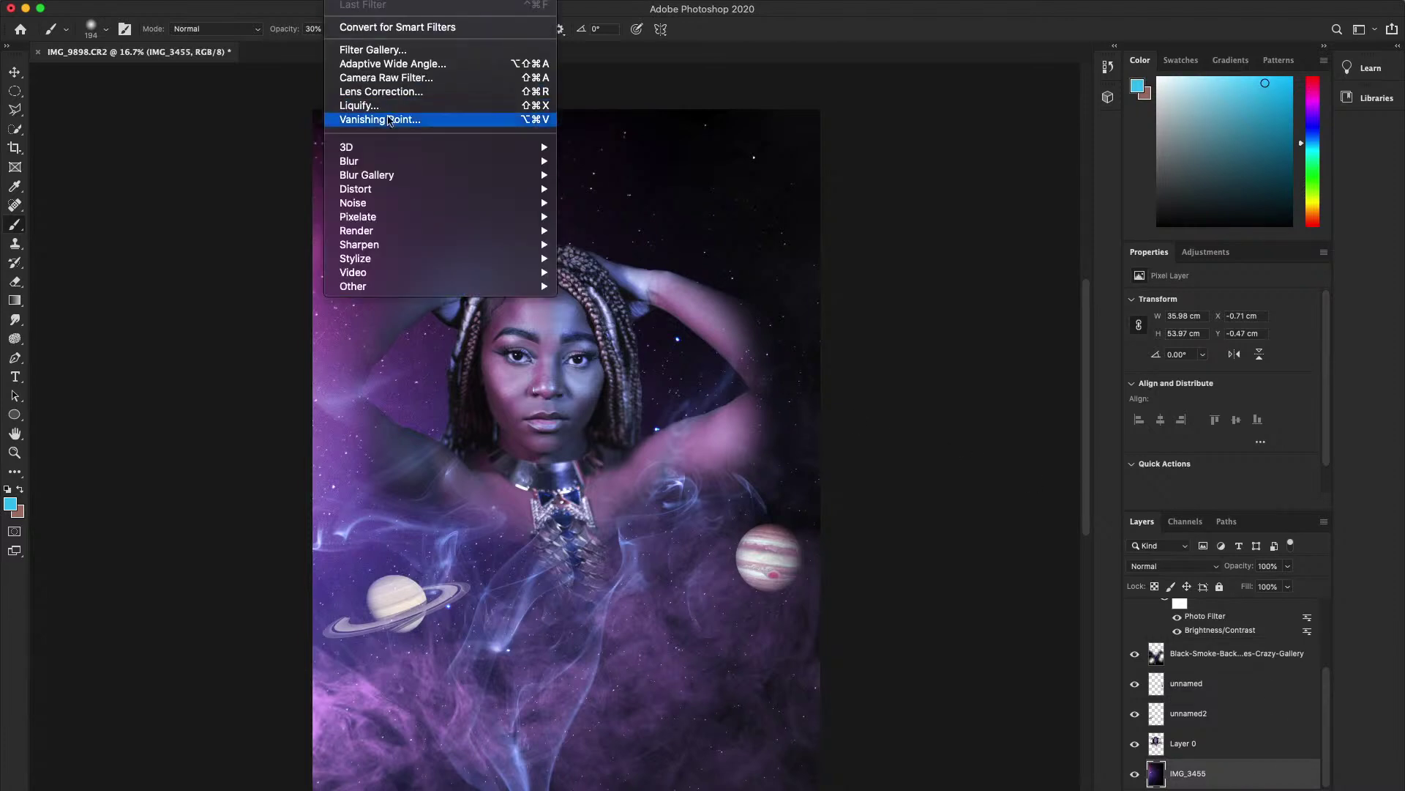
mouse_move(408, 210)
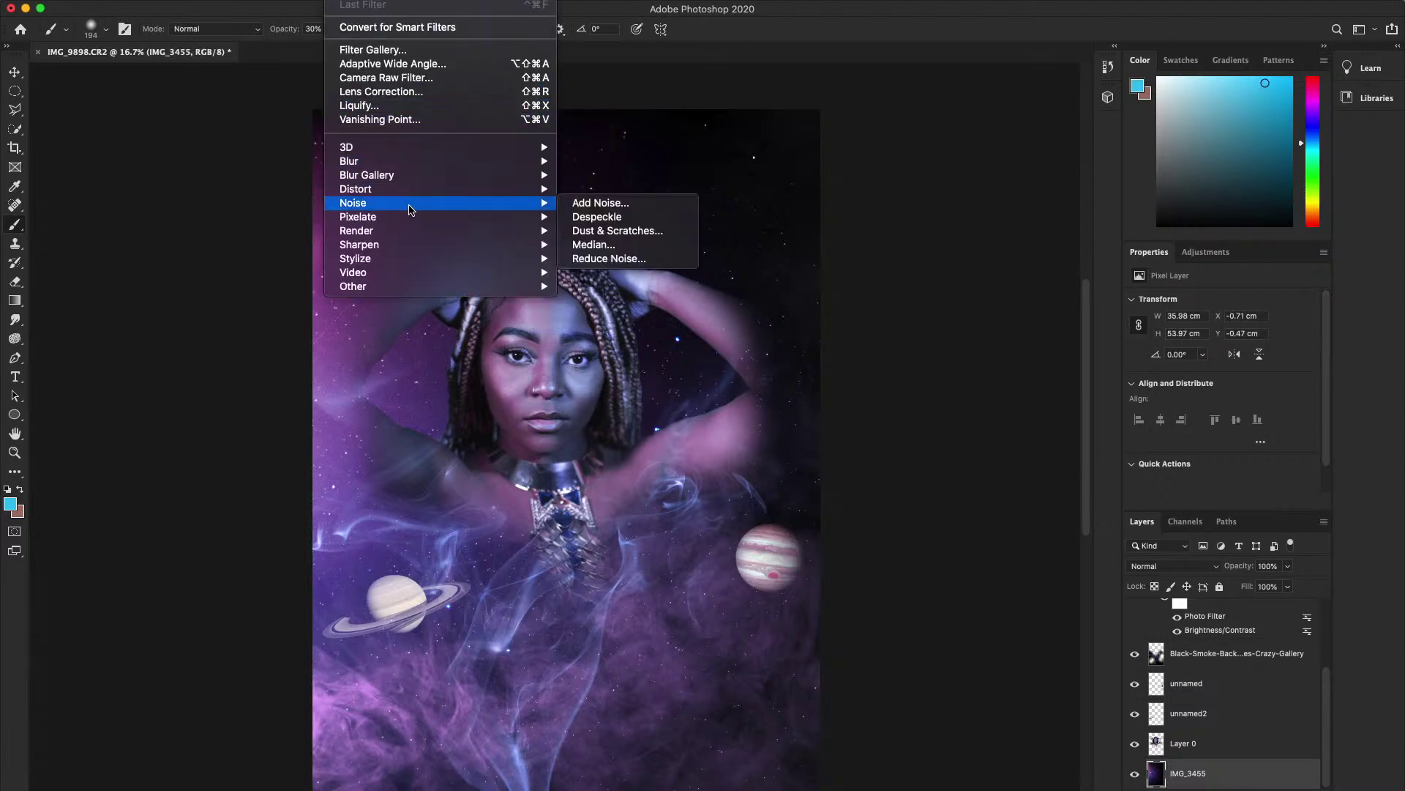
left_click(609, 258)
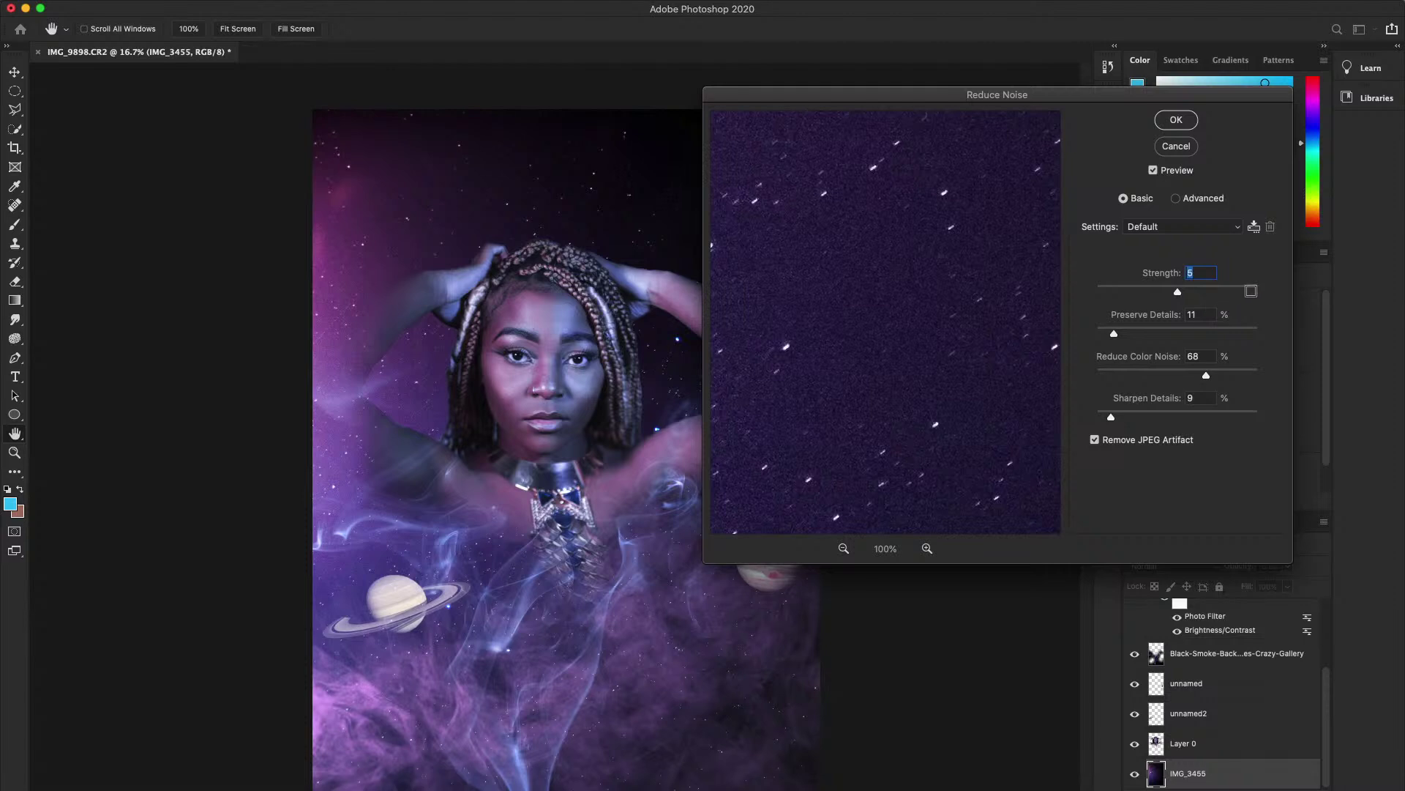
left_click_drag(1172, 293, 1249, 301)
left_click_drag(1114, 334, 1063, 347)
left_click_drag(1206, 375, 1224, 380)
left_click_drag(1111, 417, 1106, 417)
left_click(1177, 120)
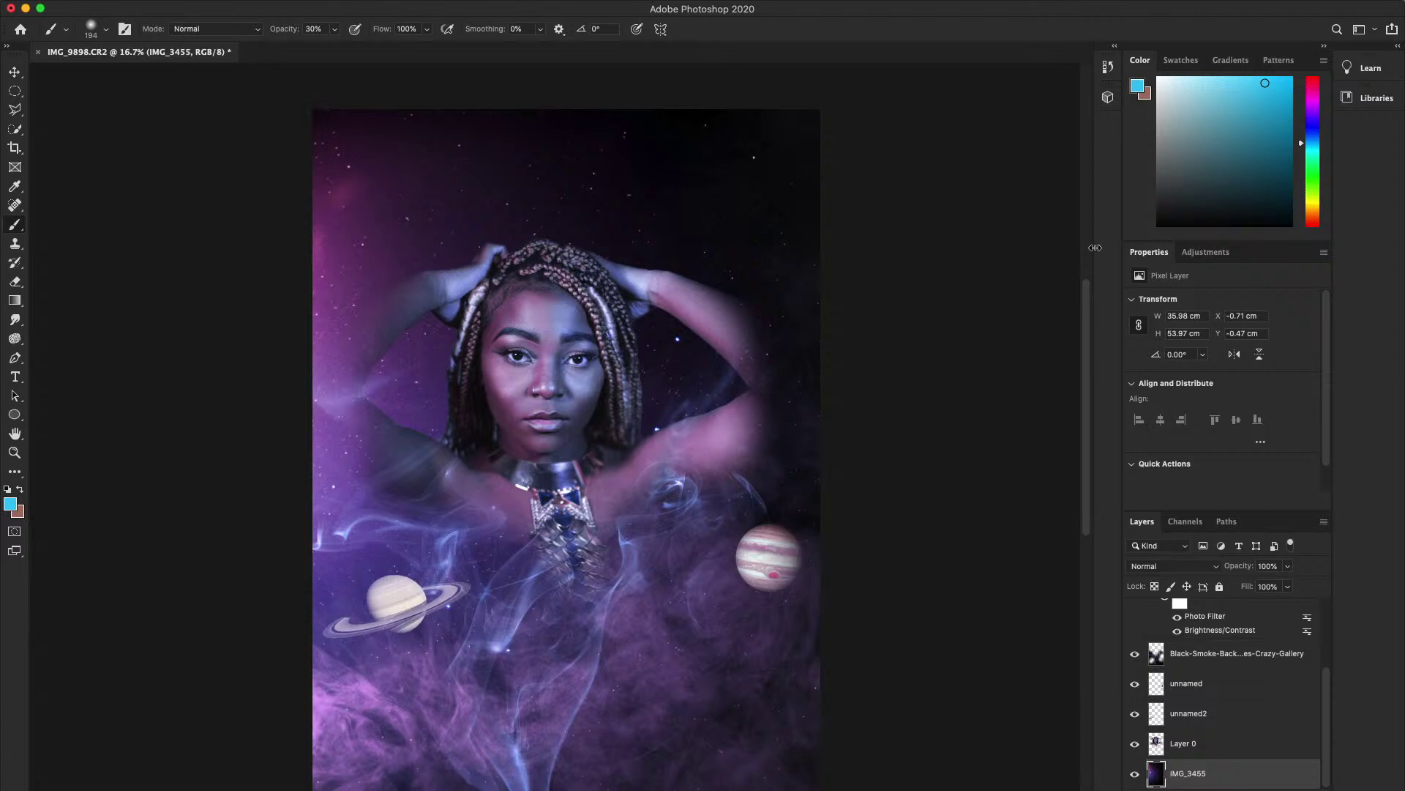
- Examine the noise-reduced starry background around the woman, close up and in the overall picture
key("z")
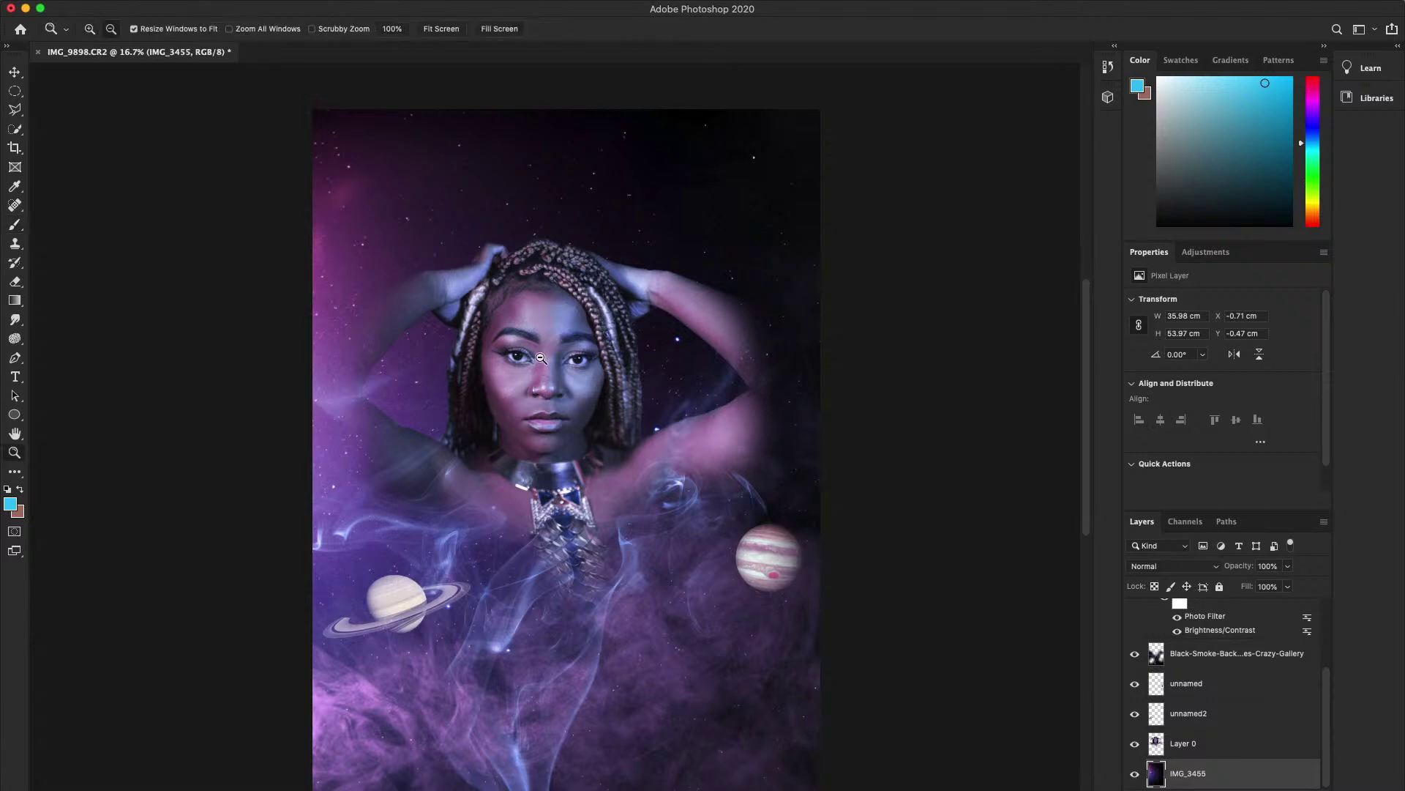
left_click(571, 330, "alt")
left_click(483, 376)
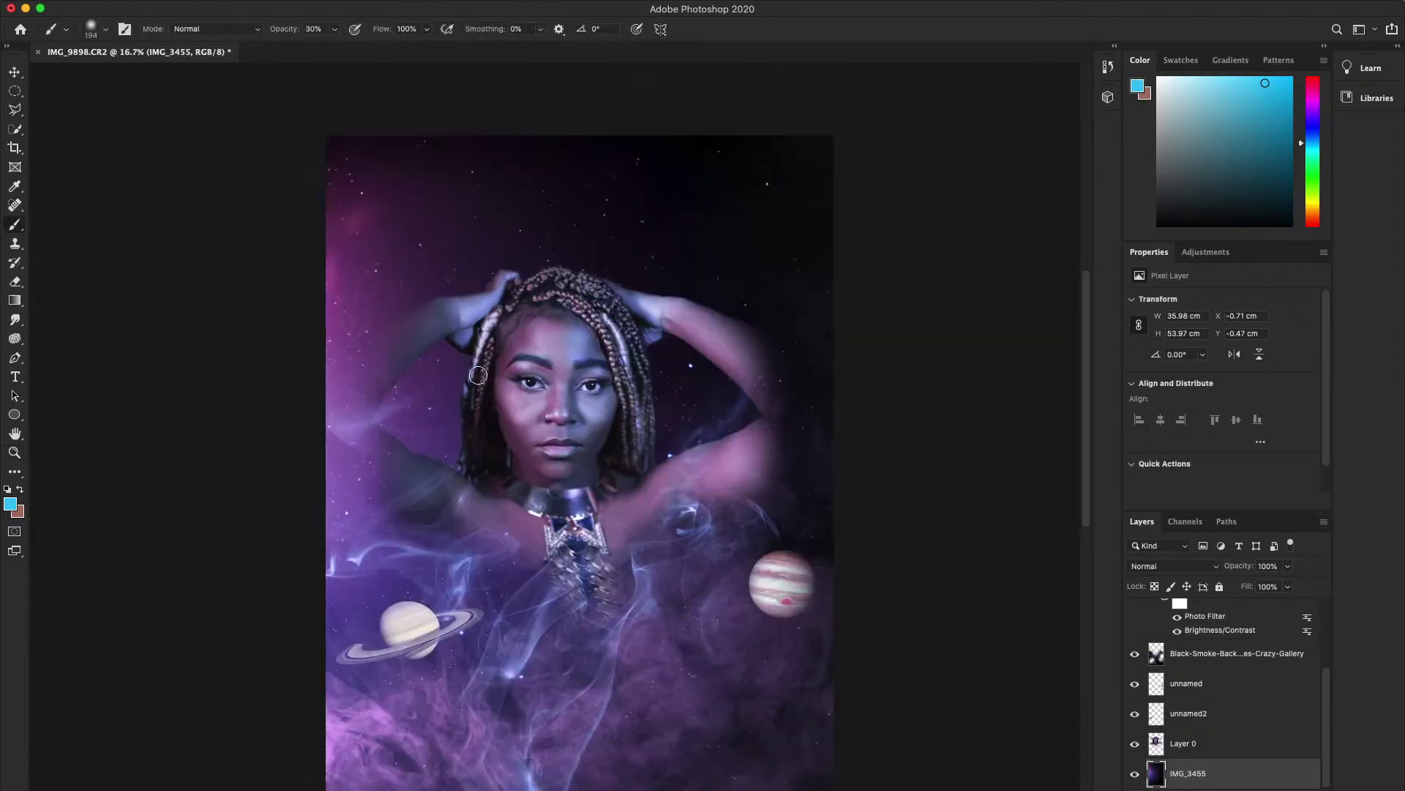
left_click(371, 356)
left_click(371, 359)
left_click(560, 394, "alt")
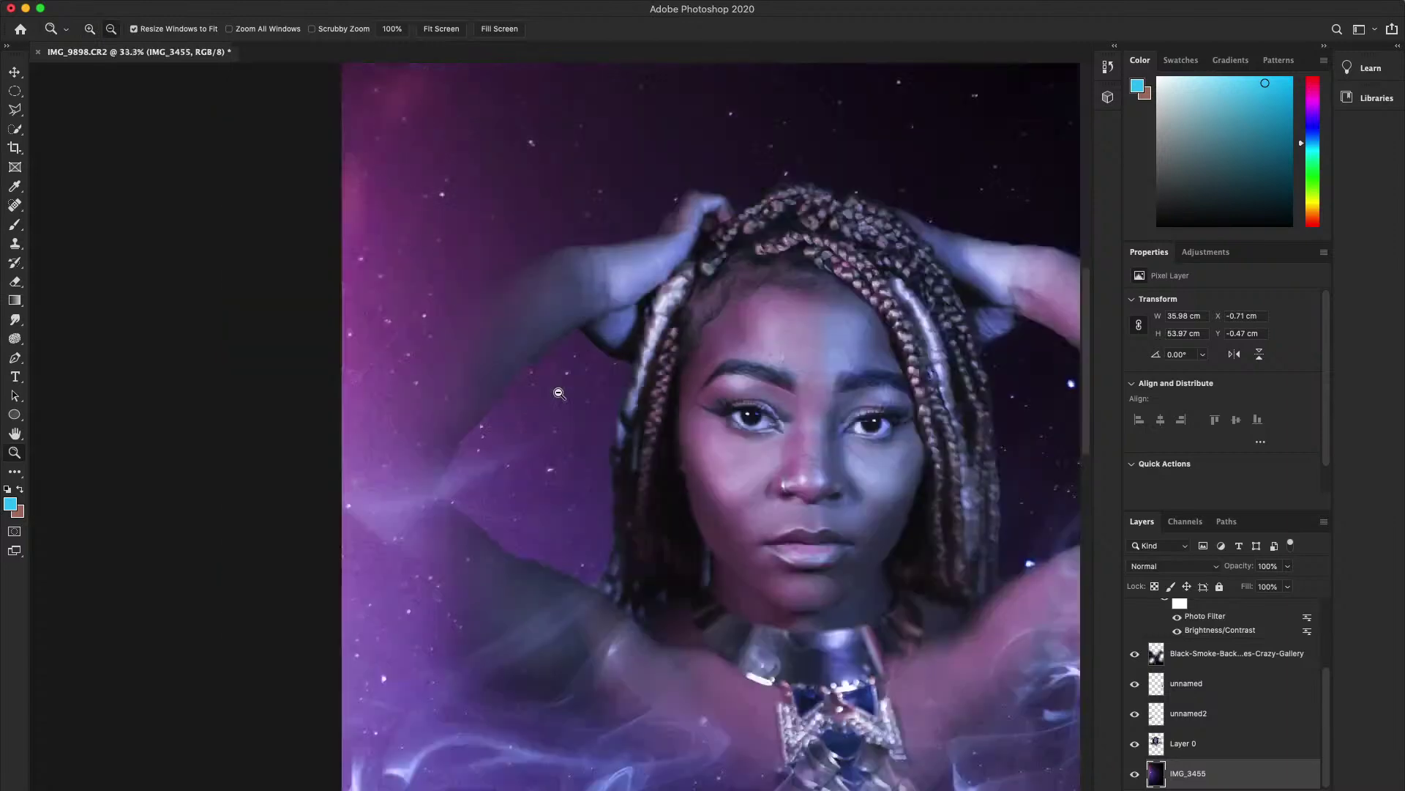
left_click(560, 394, "alt")
left_click(560, 394, "alt")
key("b")
- Apply a Gaussian Blur with a very small radius to the IMG_3455 background layer
left_click(340, 0)
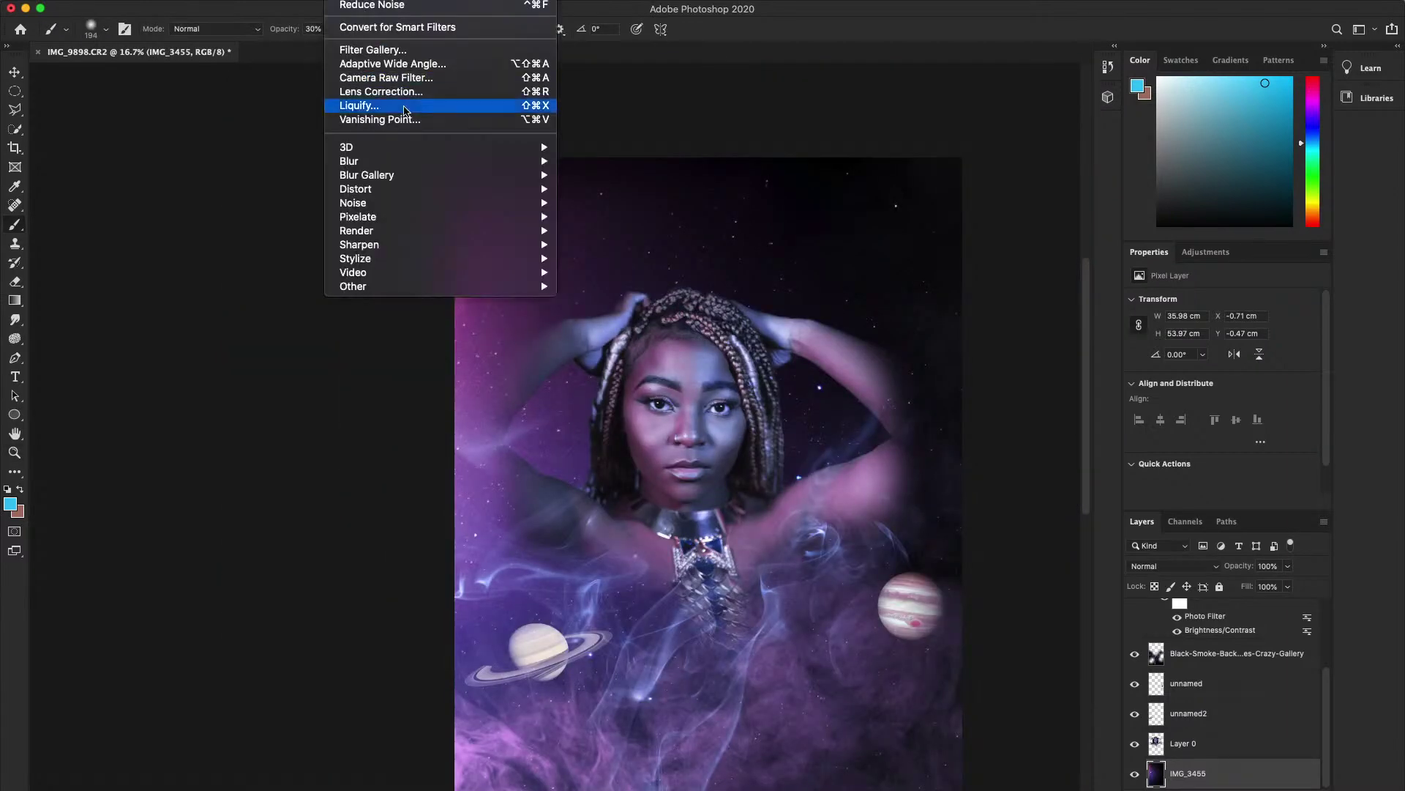
mouse_move(404, 161)
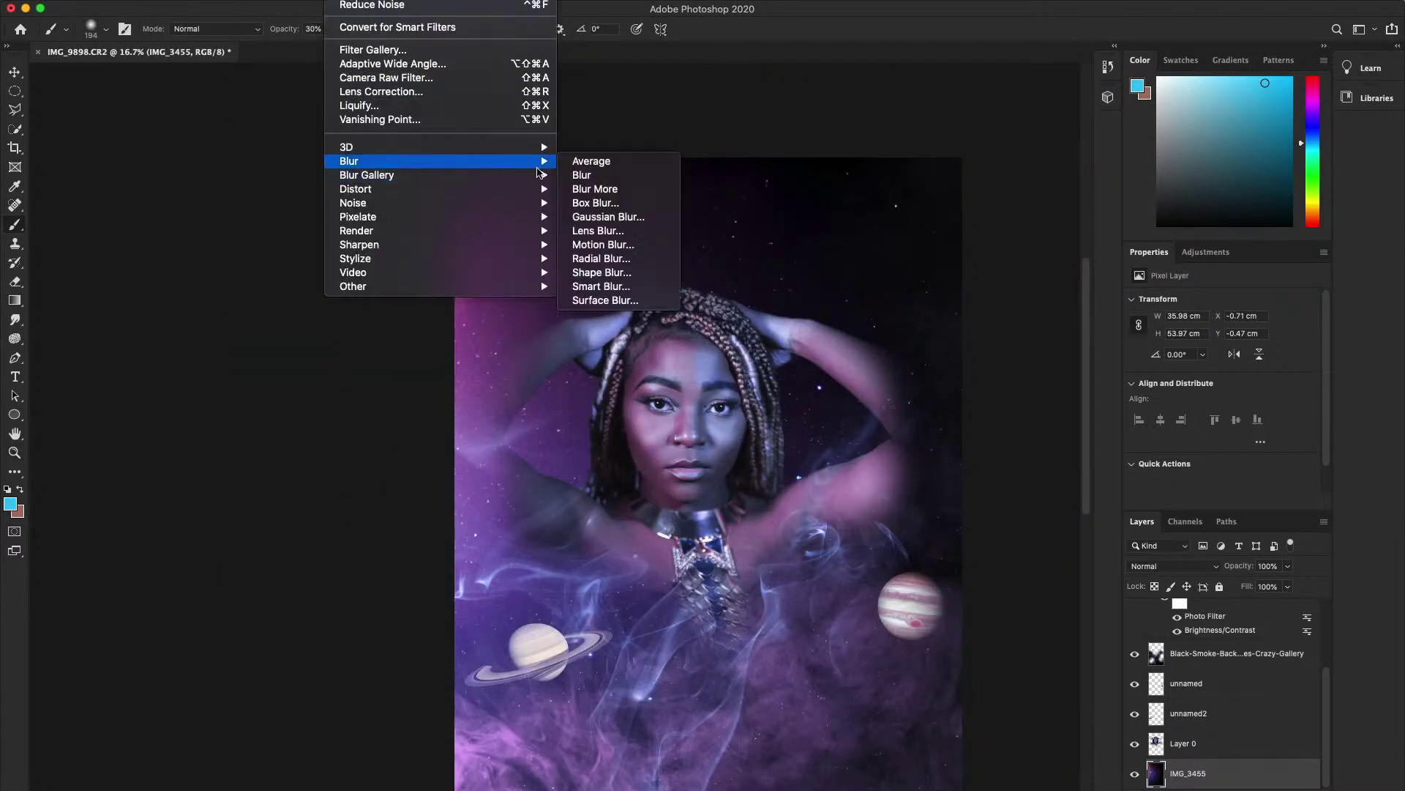
left_click(609, 217)
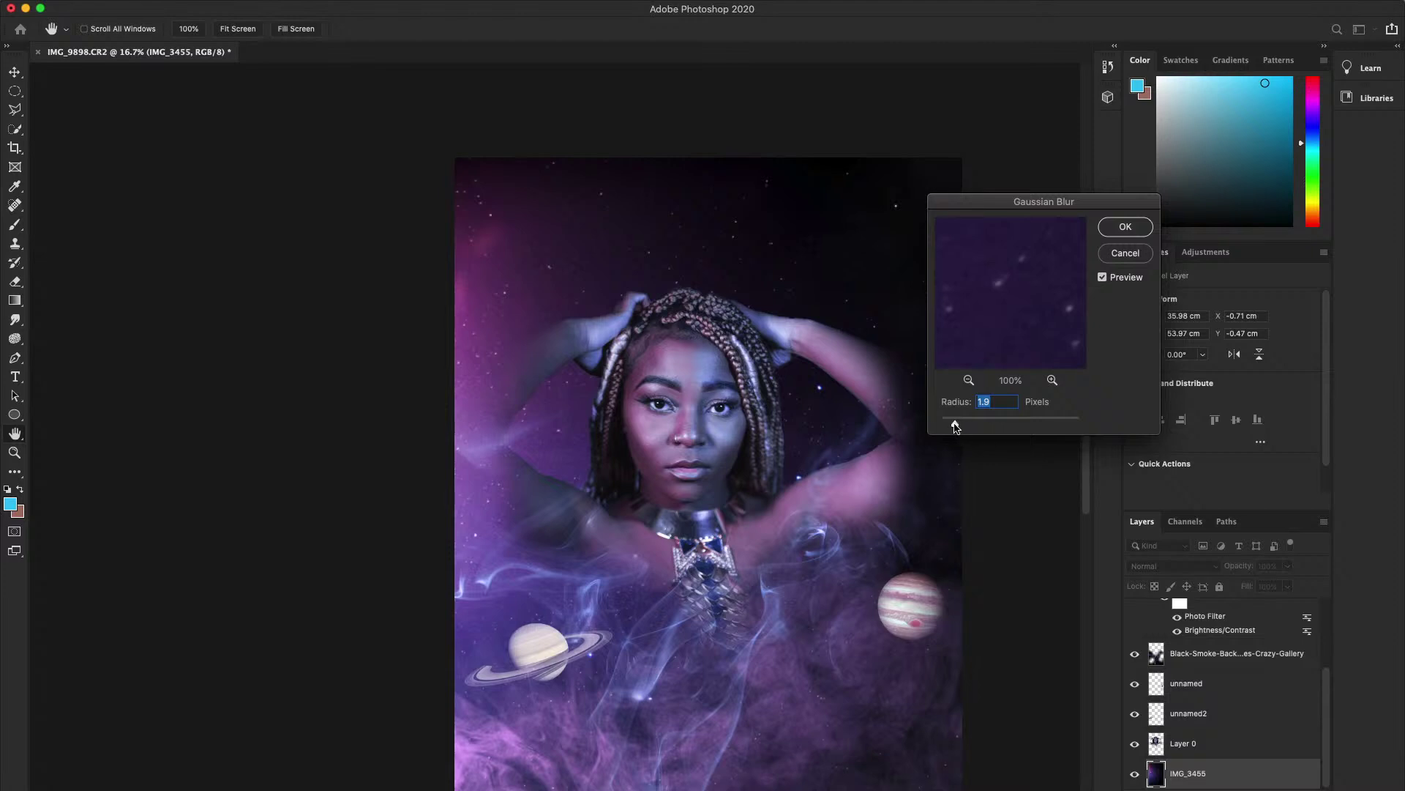
left_click_drag(956, 424, 945, 427)
left_click(1118, 230)
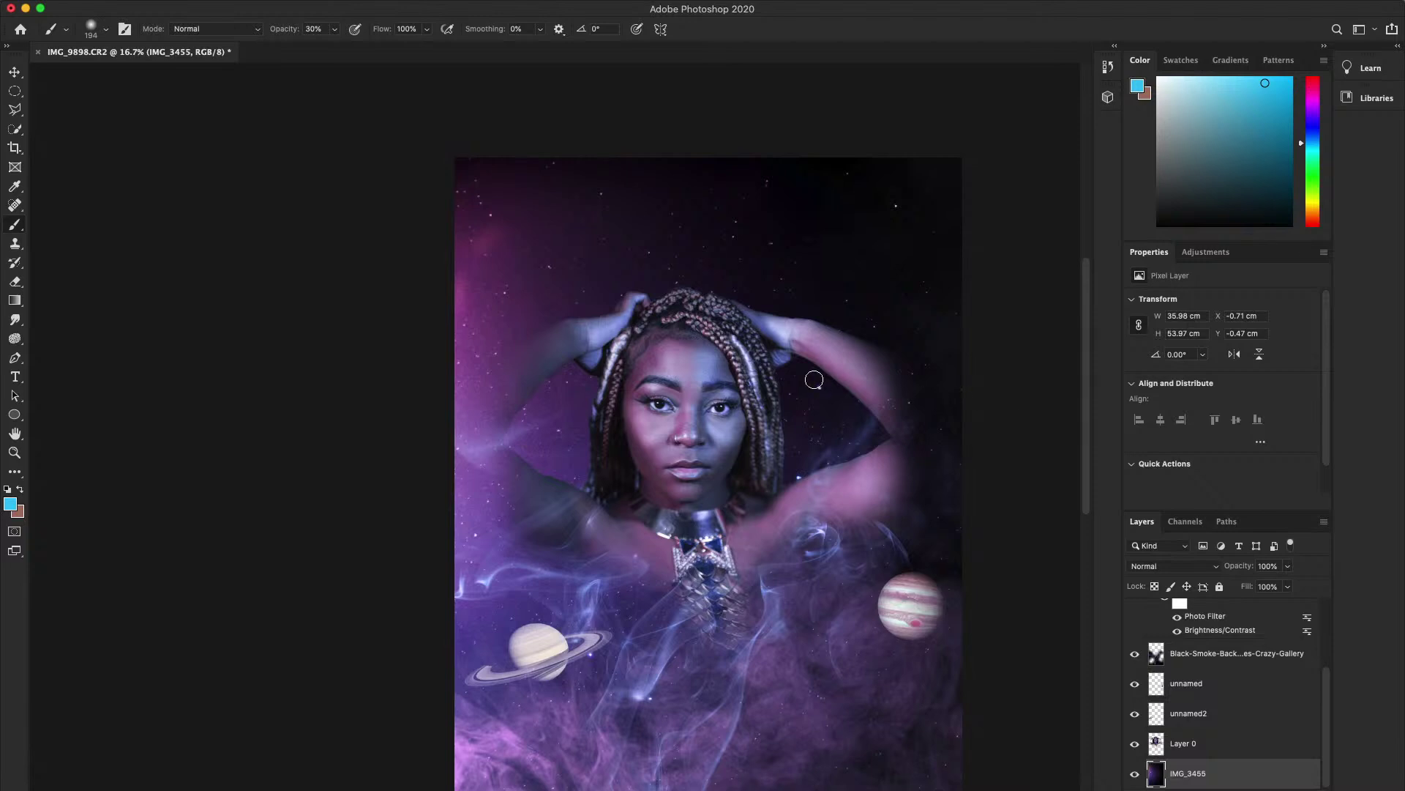
- Examine the blurred starry background within the whole composite and review the layer stack
key("z")
left_click(713, 401, "alt")
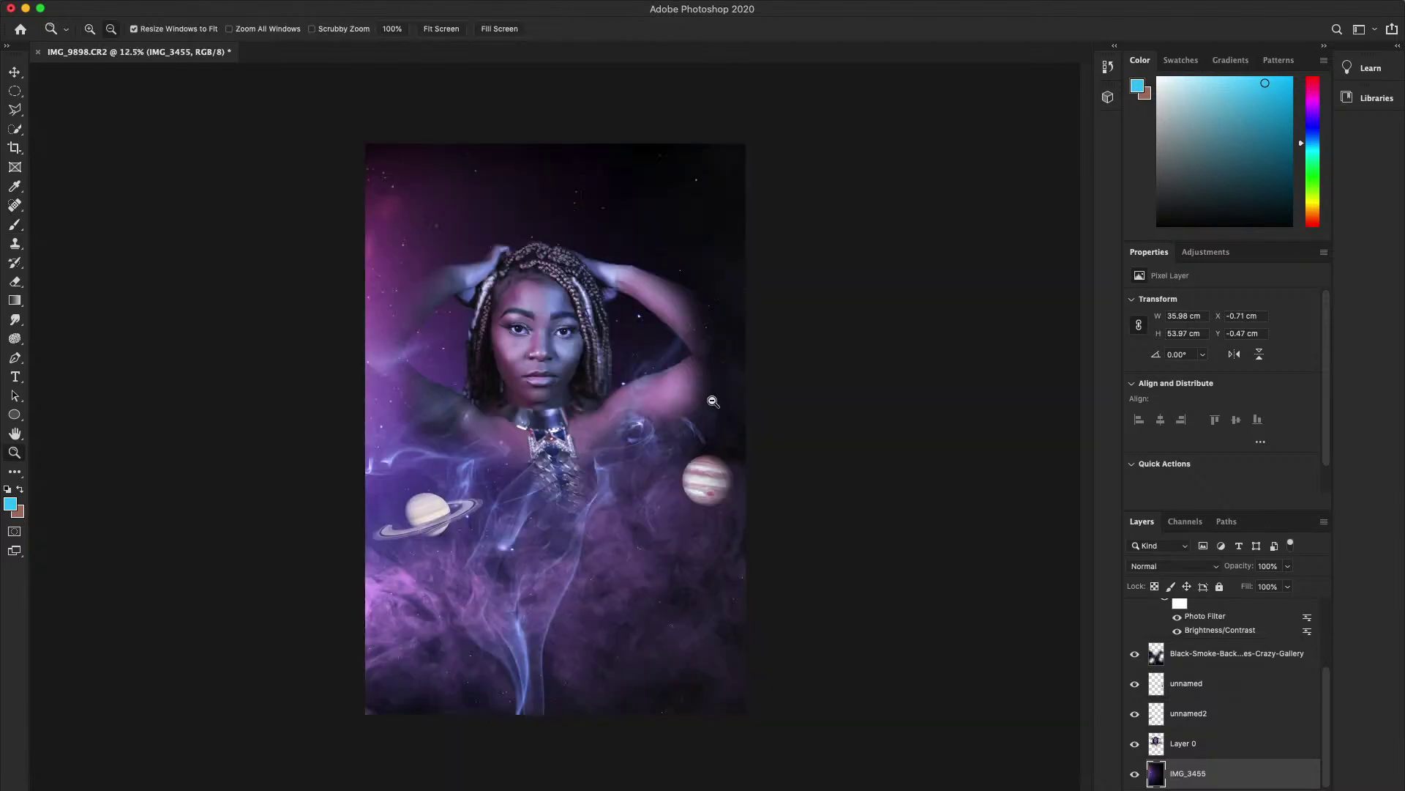
left_click(659, 412, "alt")
left_click(523, 350)
key("b")
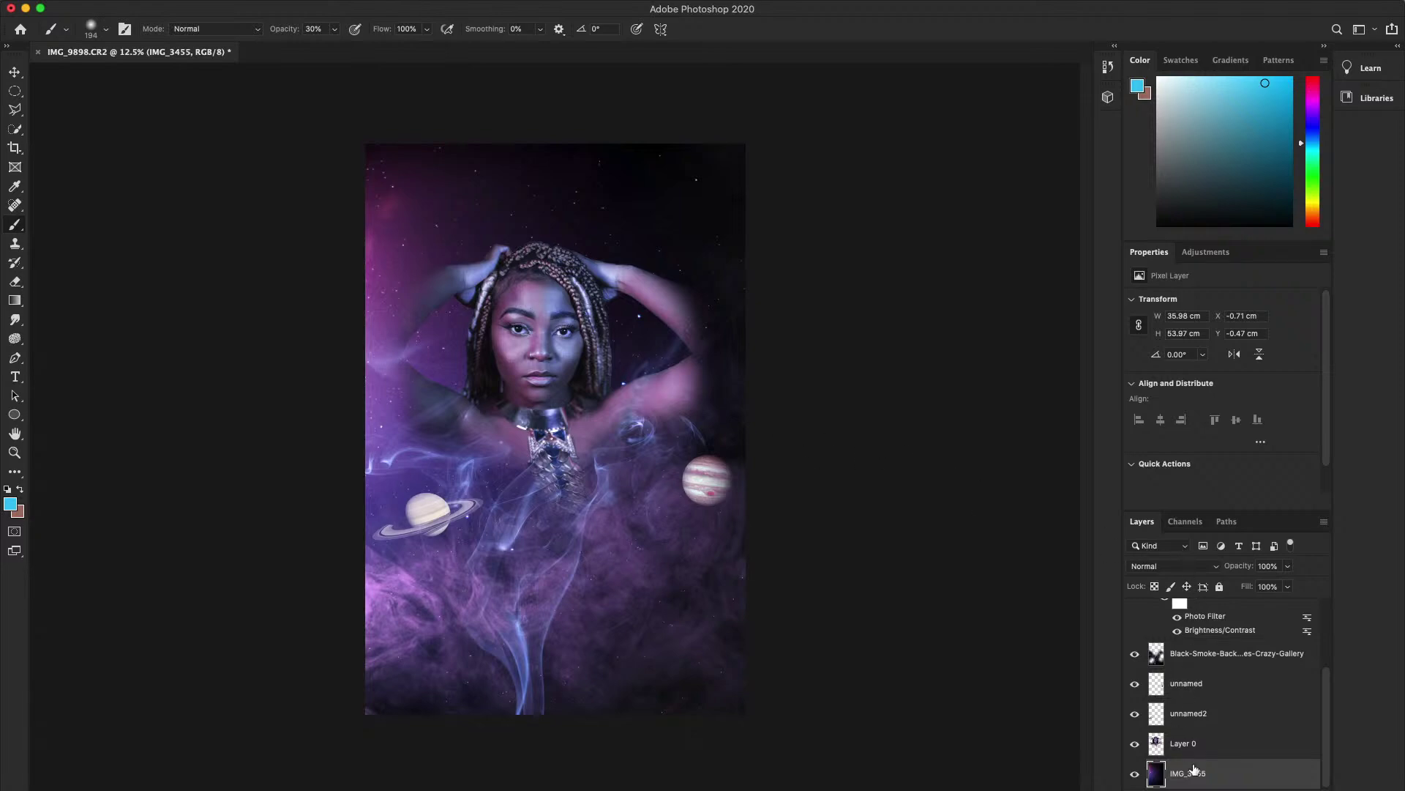
scroll(1197, 754, "up", 3)
scroll(1205, 717, "down", 3)
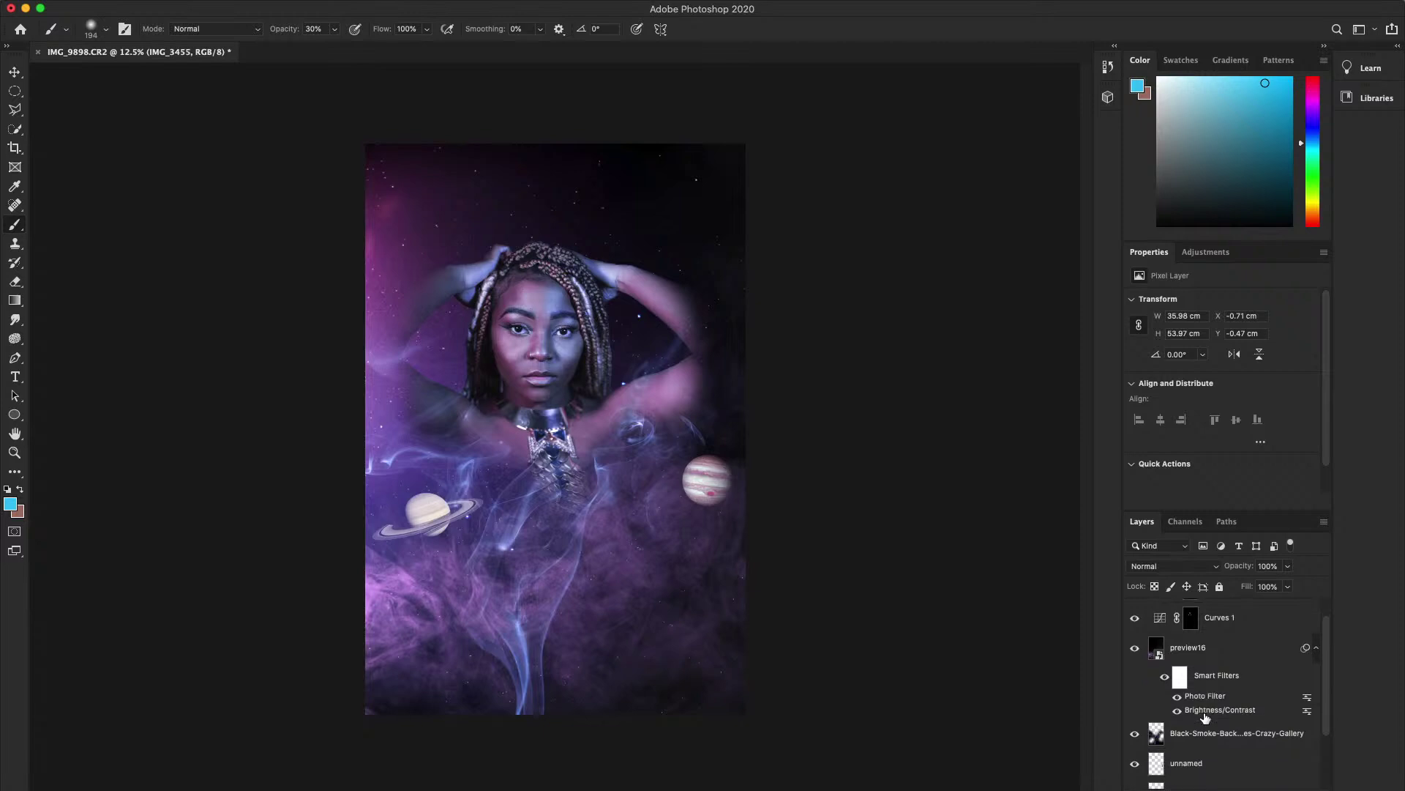
- Try the Screen blend mode on the woman's Layer 0 and settle on Lighten
left_click(1199, 742)
left_click(1193, 566)
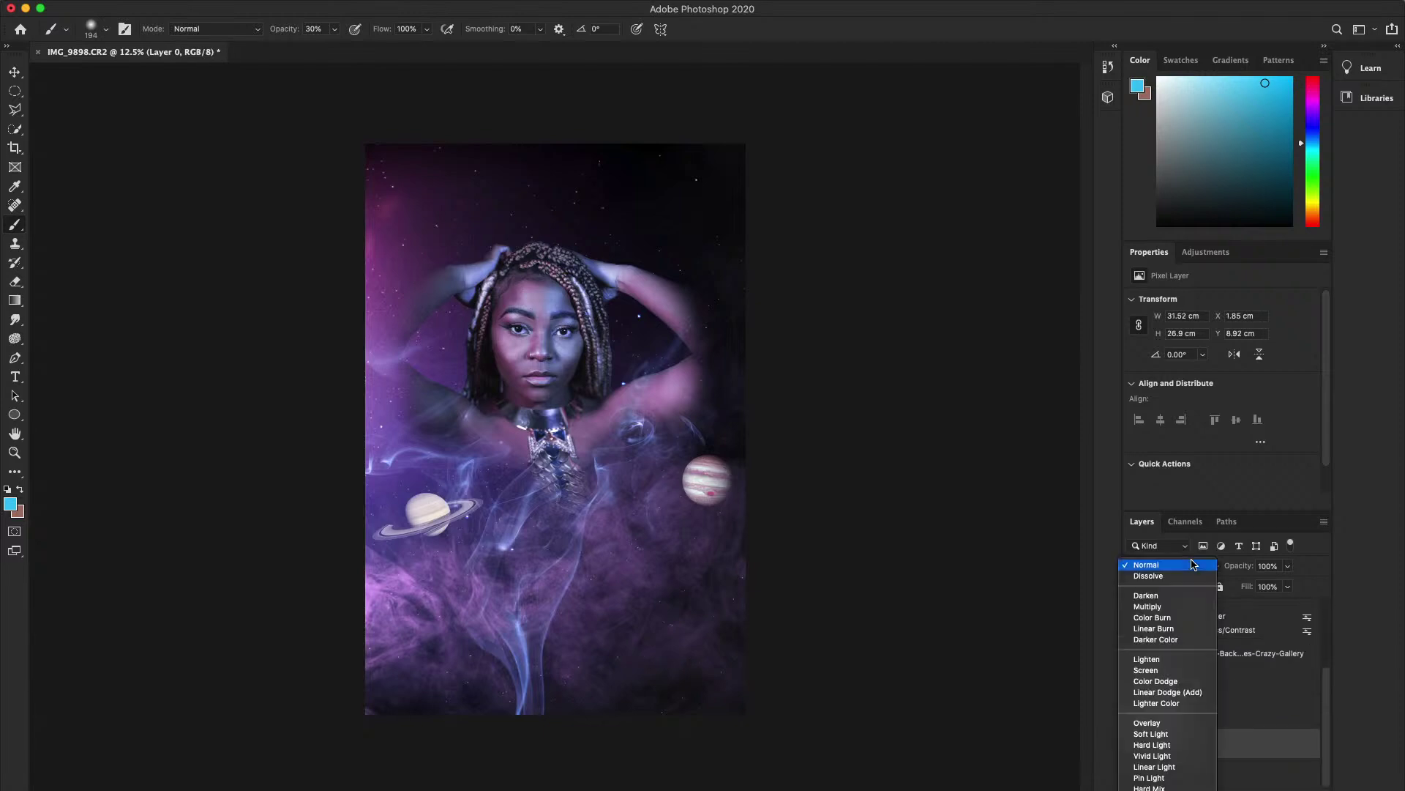
key("Escape")
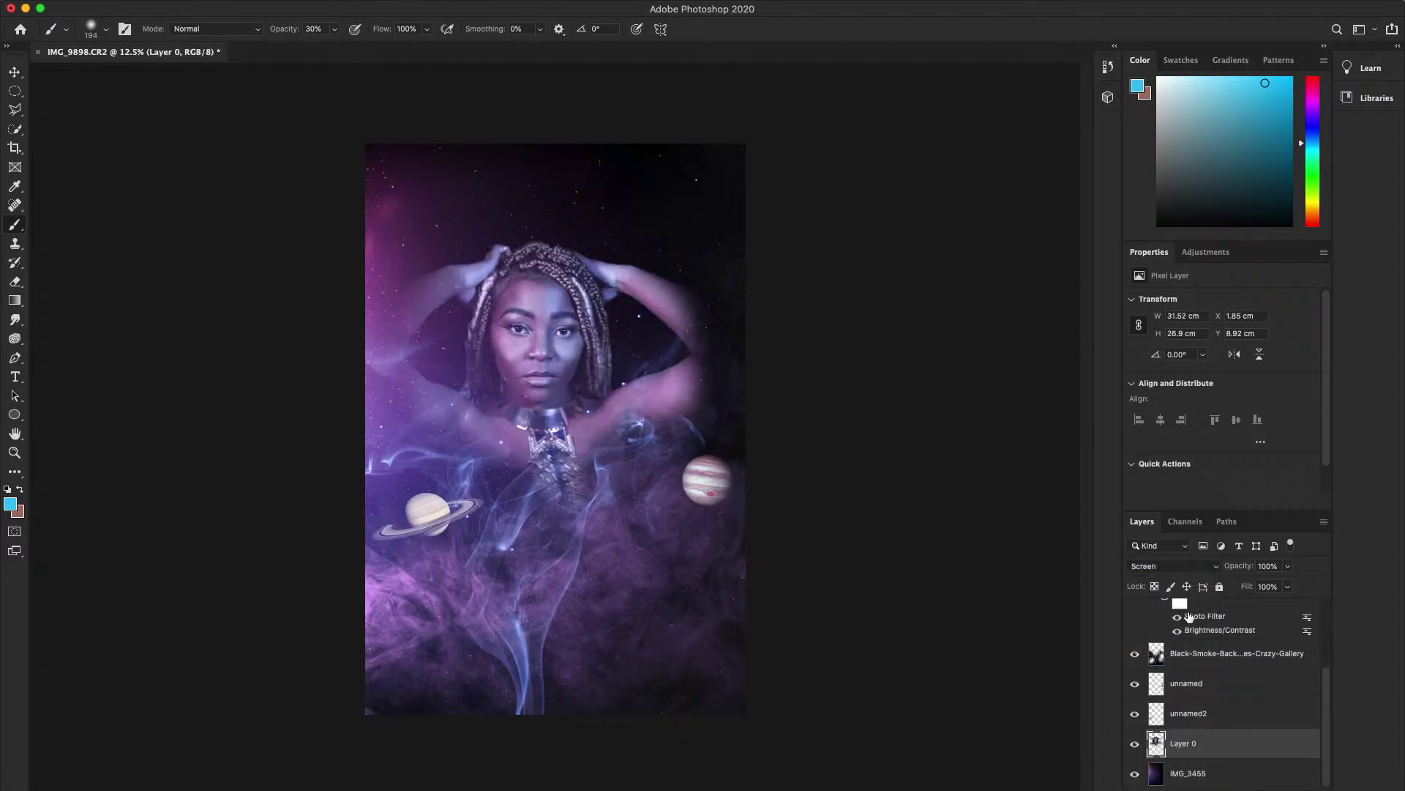
left_click(1198, 568)
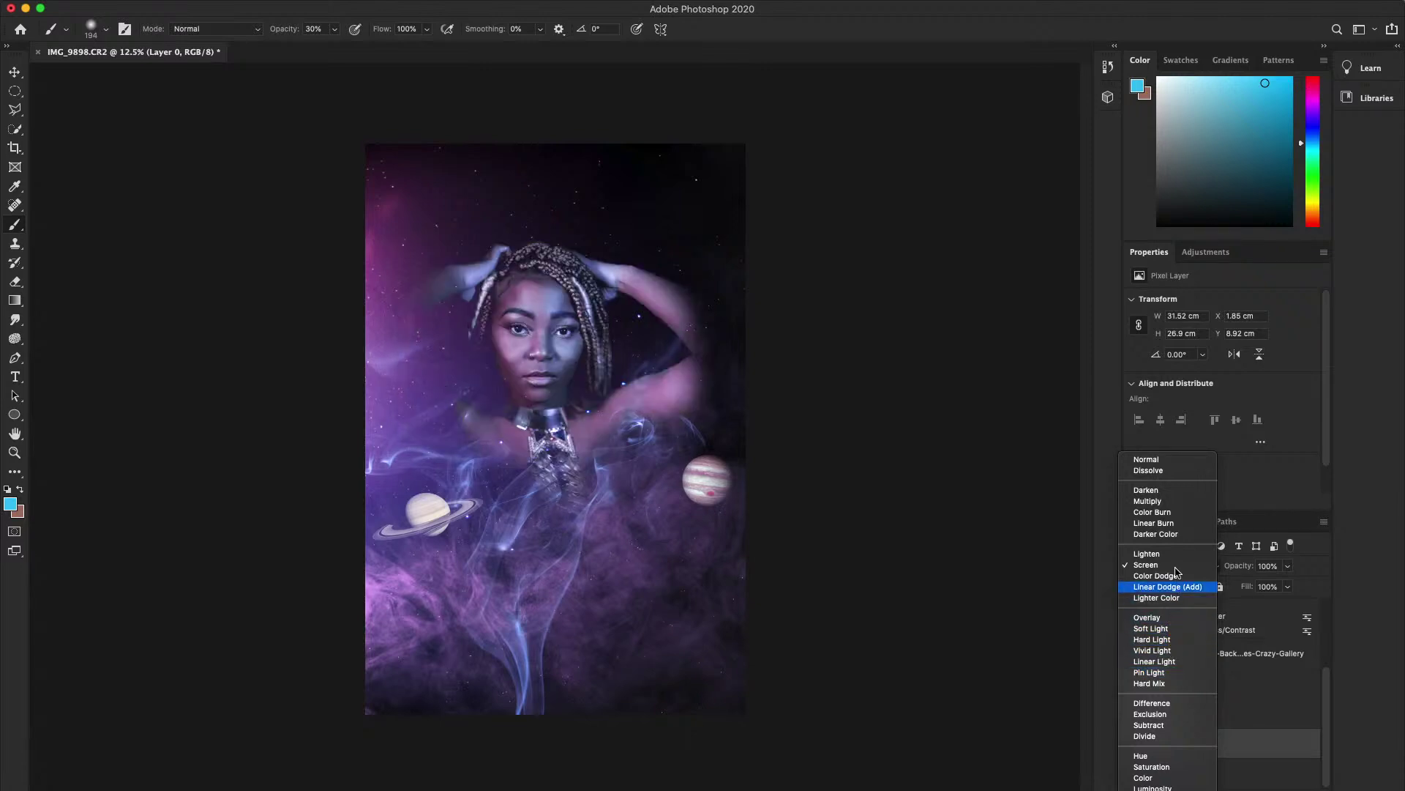
left_click(956, 568)
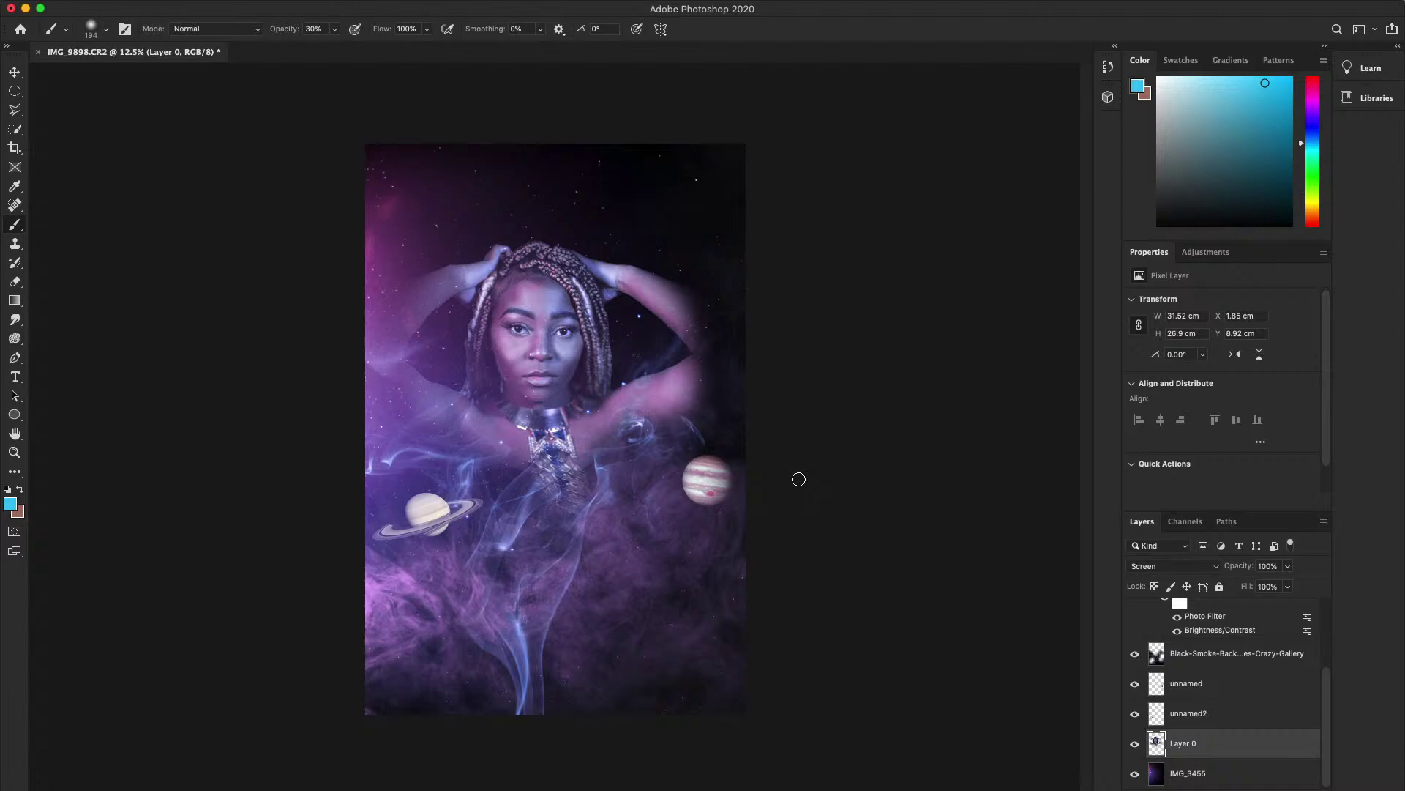
left_click(1158, 565)
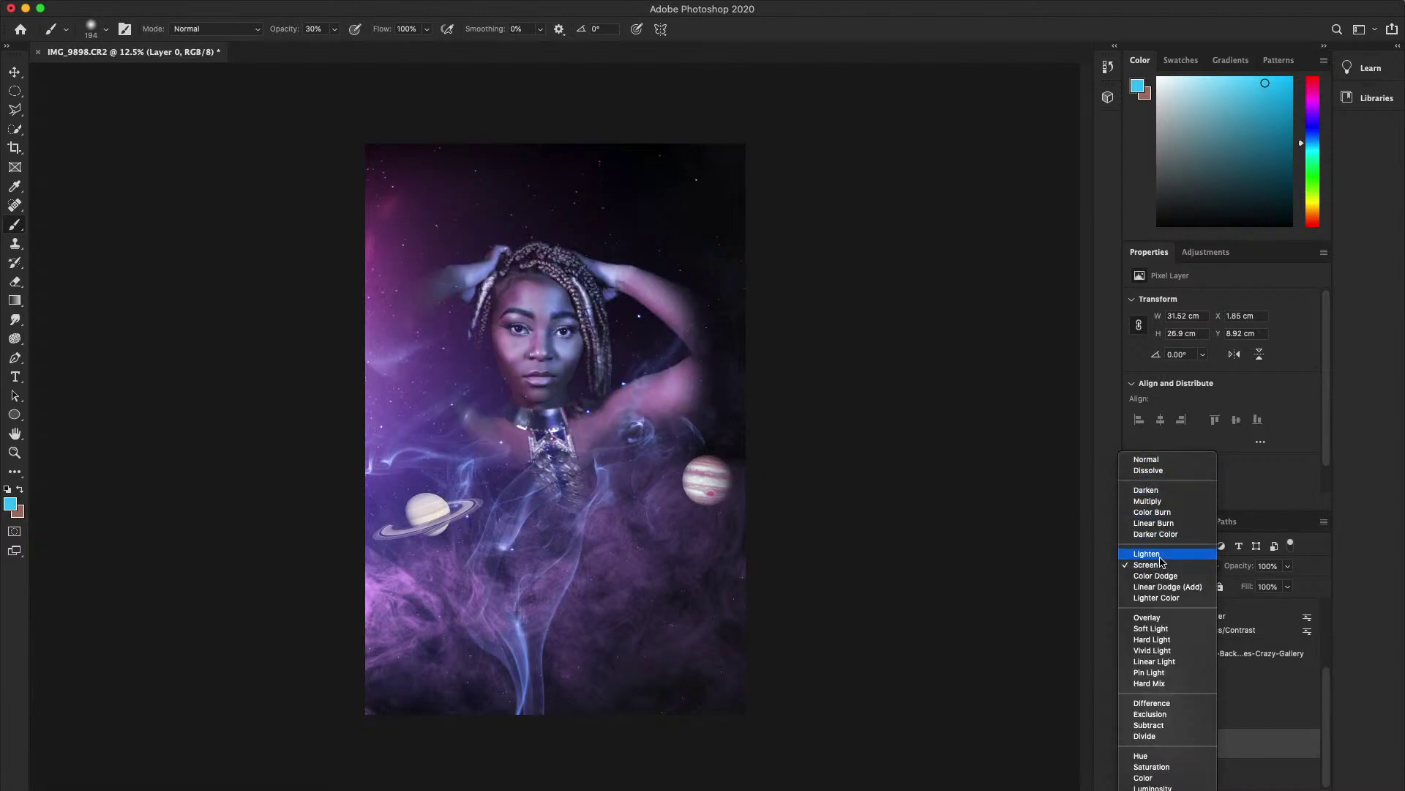
left_click(1161, 555)
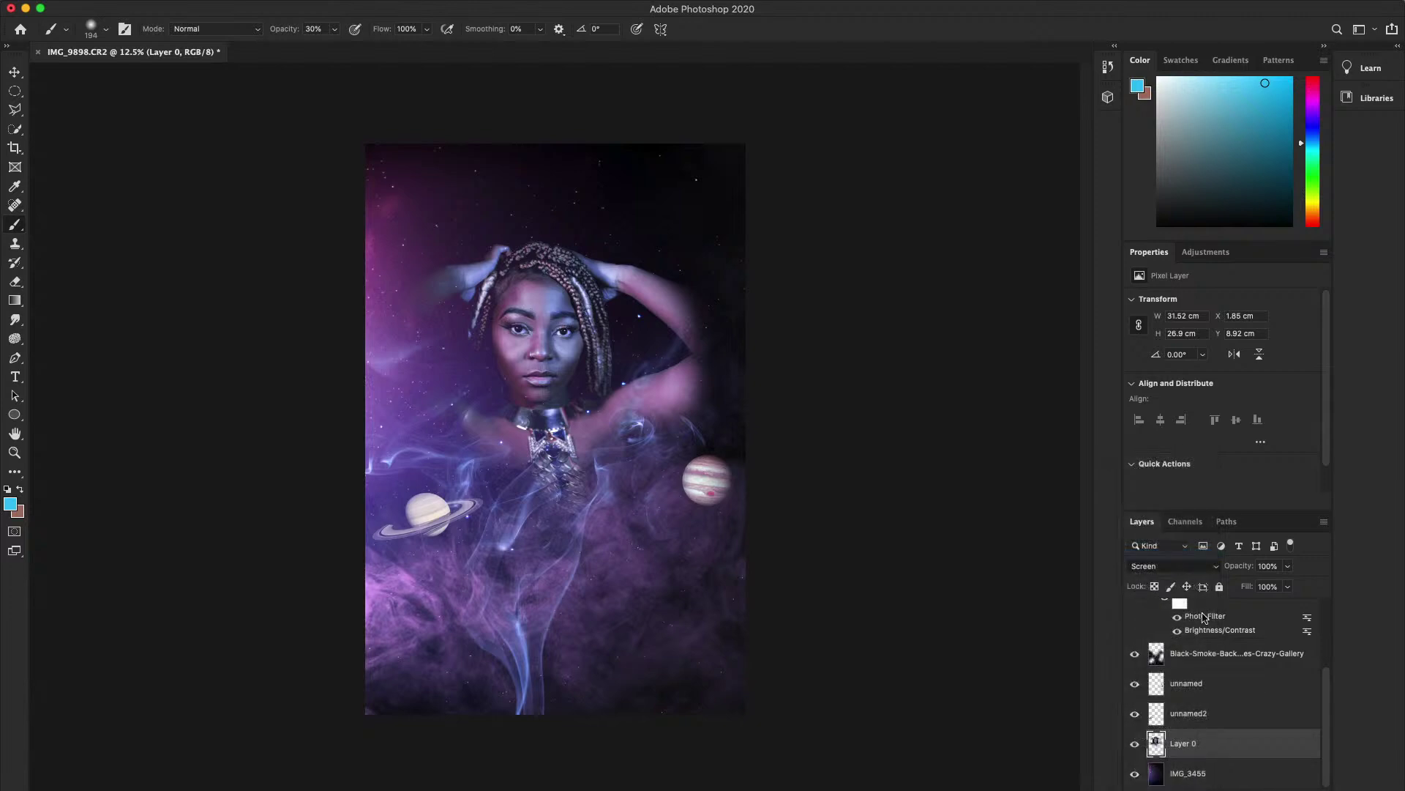
- Apply a Brightness/Contrast adjustment to Layer 0 with brightness 3 and contrast 27
left_click(183, 3)
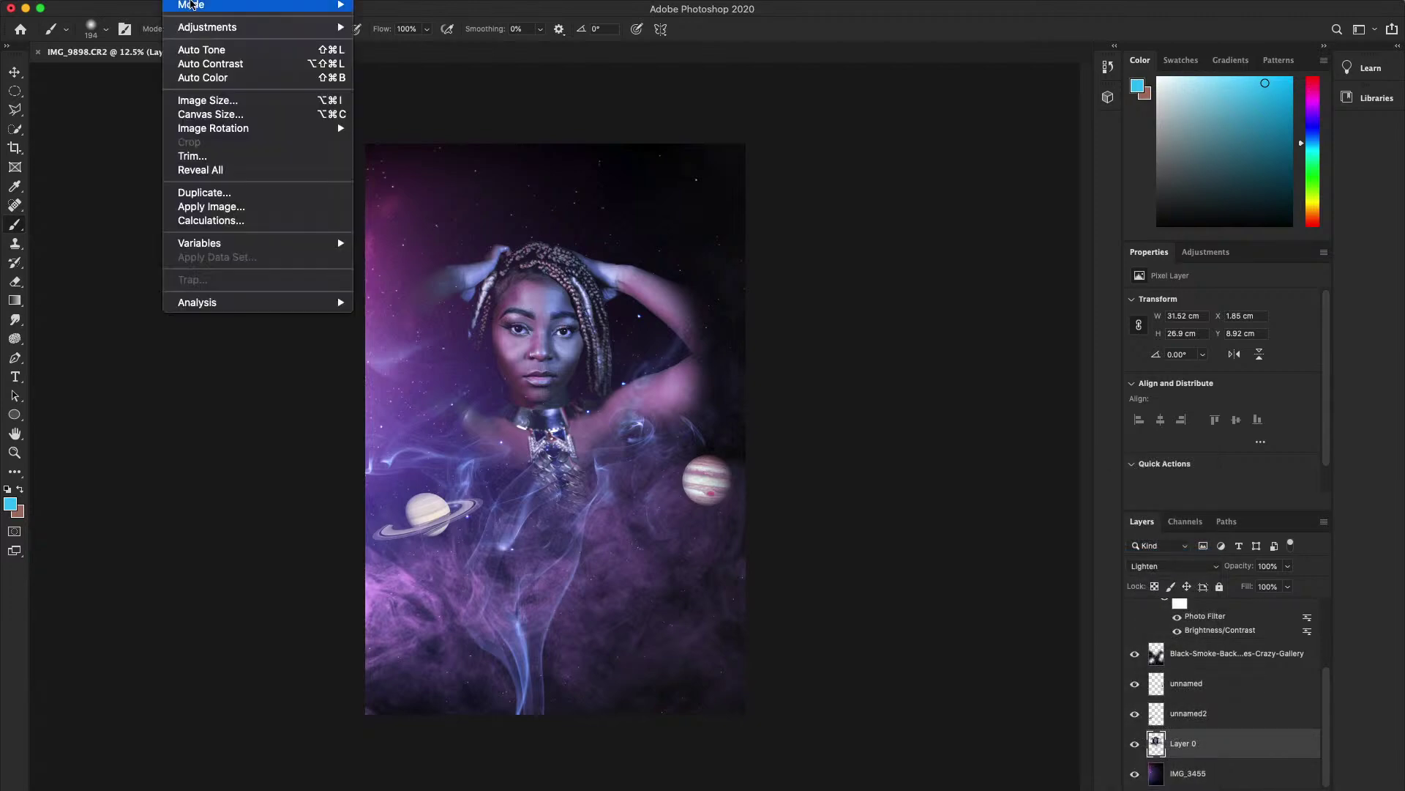
left_click(207, 45)
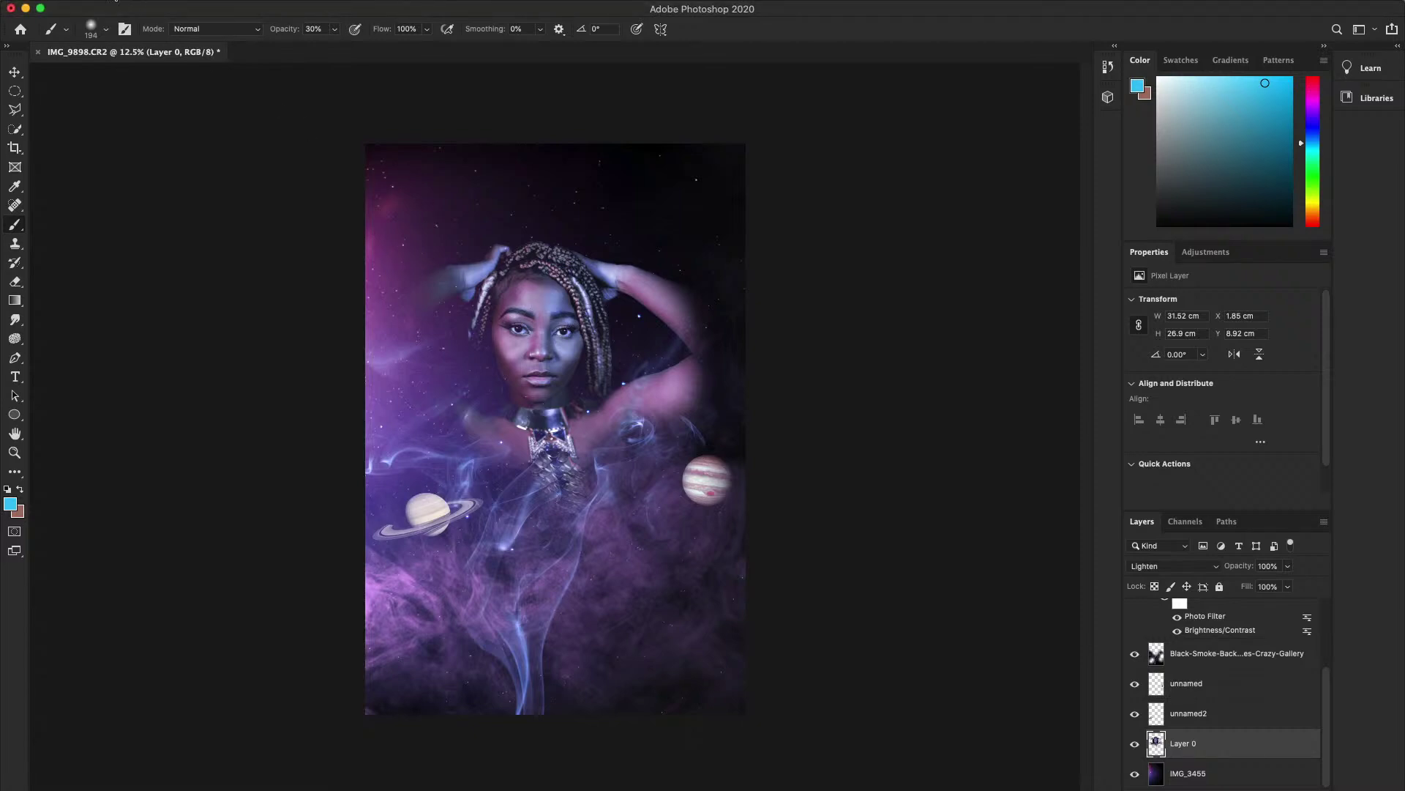
left_click(183, 3)
mouse_move(220, 28)
left_click(410, 28)
left_click_drag(1063, 292, 1125, 294)
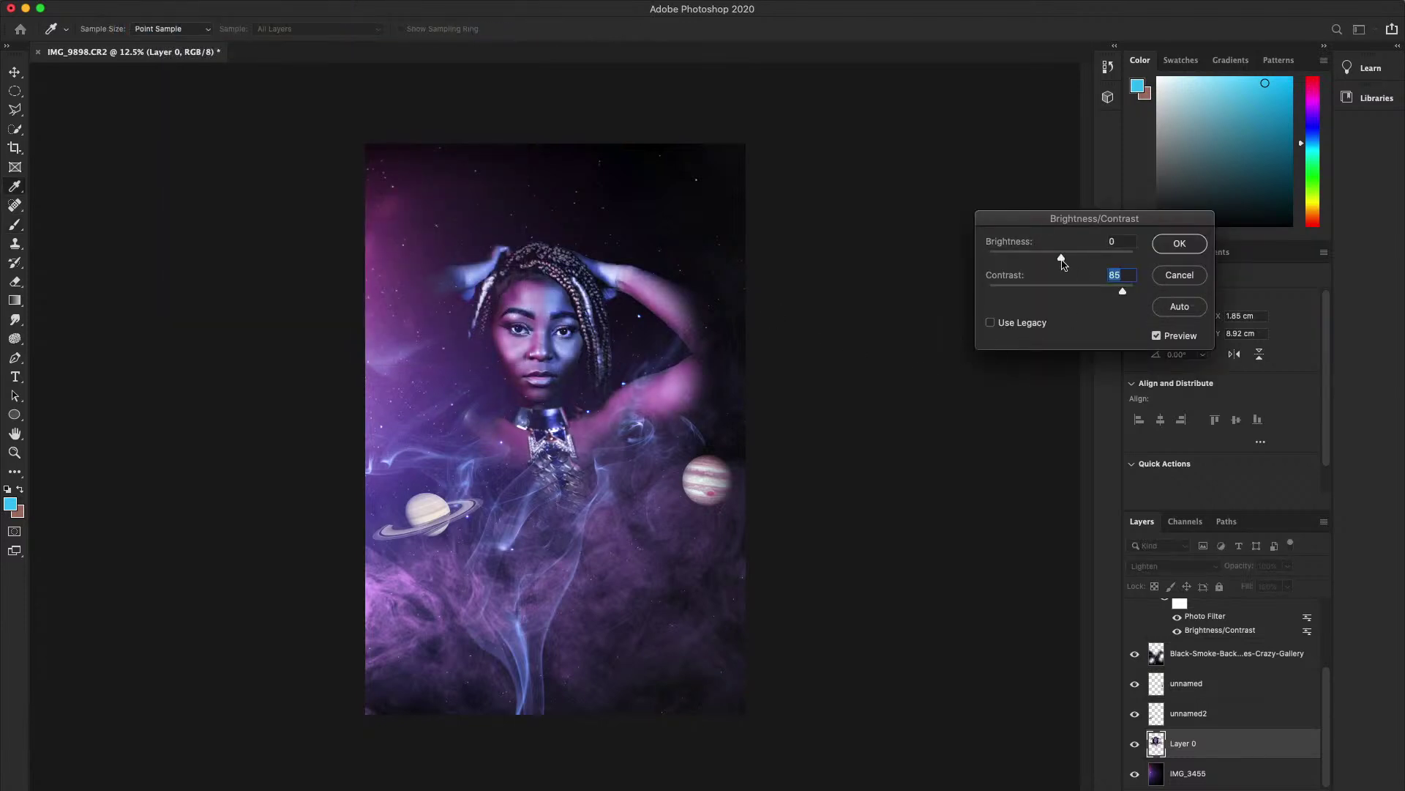
mouse_move(1063, 260)
left_mouse_down()
mouse_move(969, 263)
mouse_move(1063, 256)
left_mouse_up()
left_click_drag(1123, 293, 1082, 291)
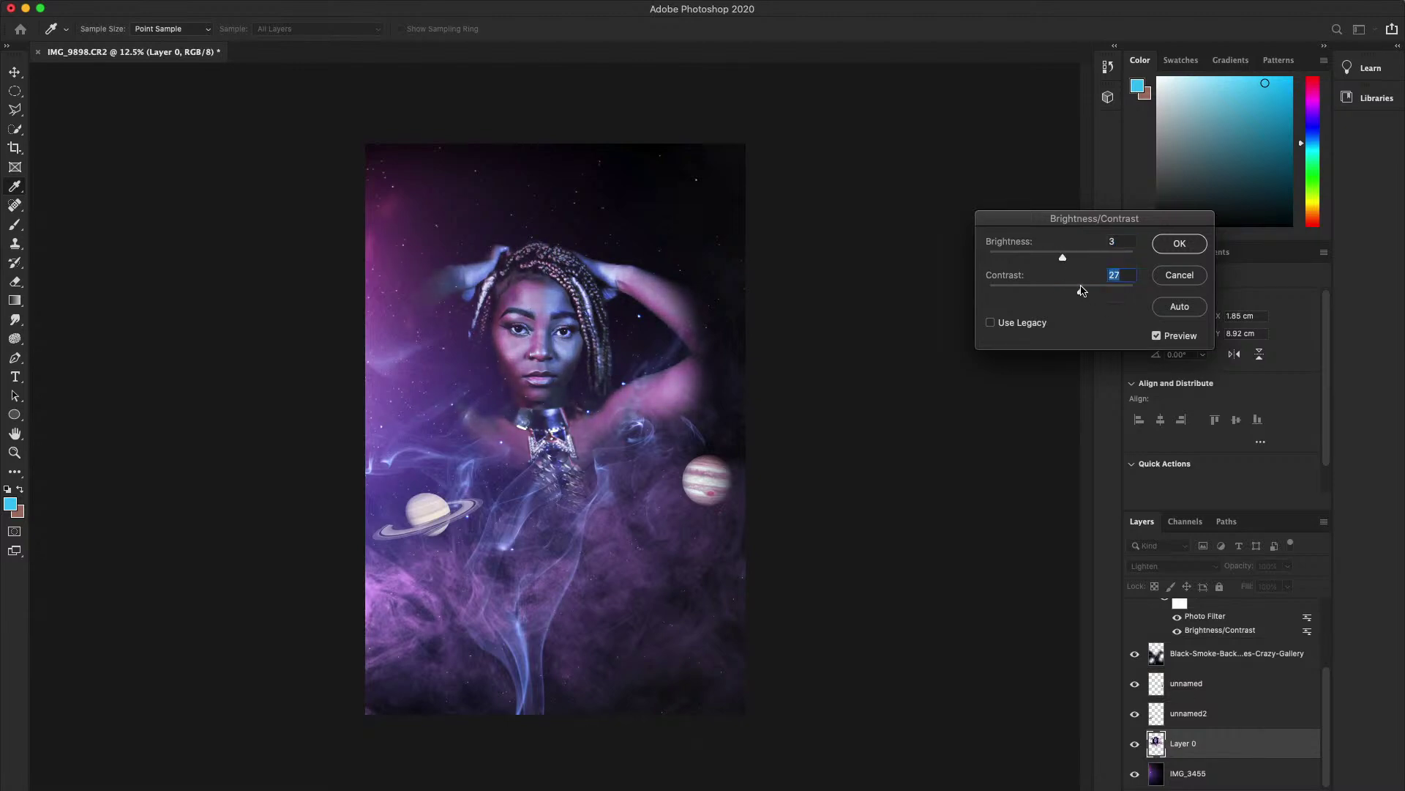
left_click(1169, 254)
key("b")
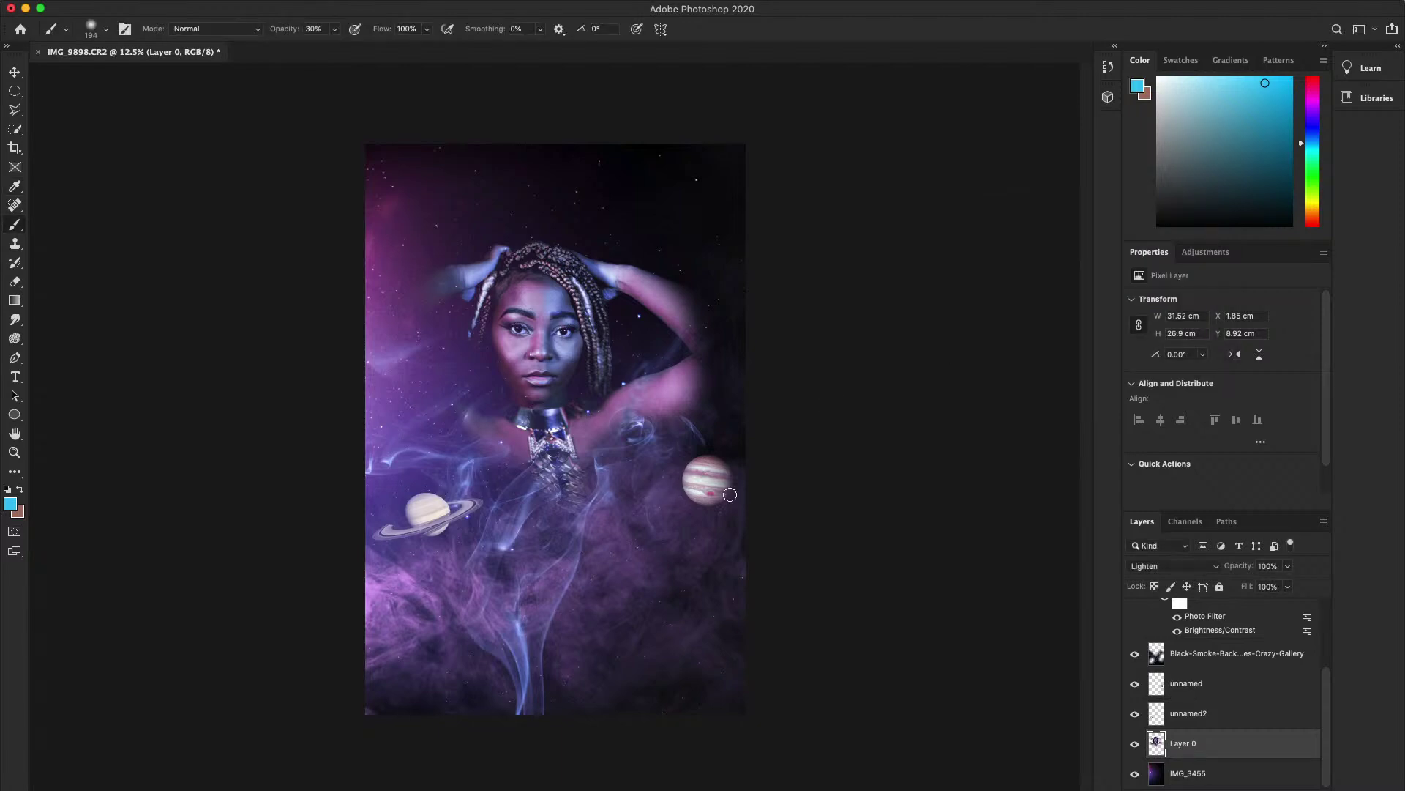
- Shrink the Jupiter-like planet on the unnamed layer to about 2.1 cm wide
left_click(14, 73)
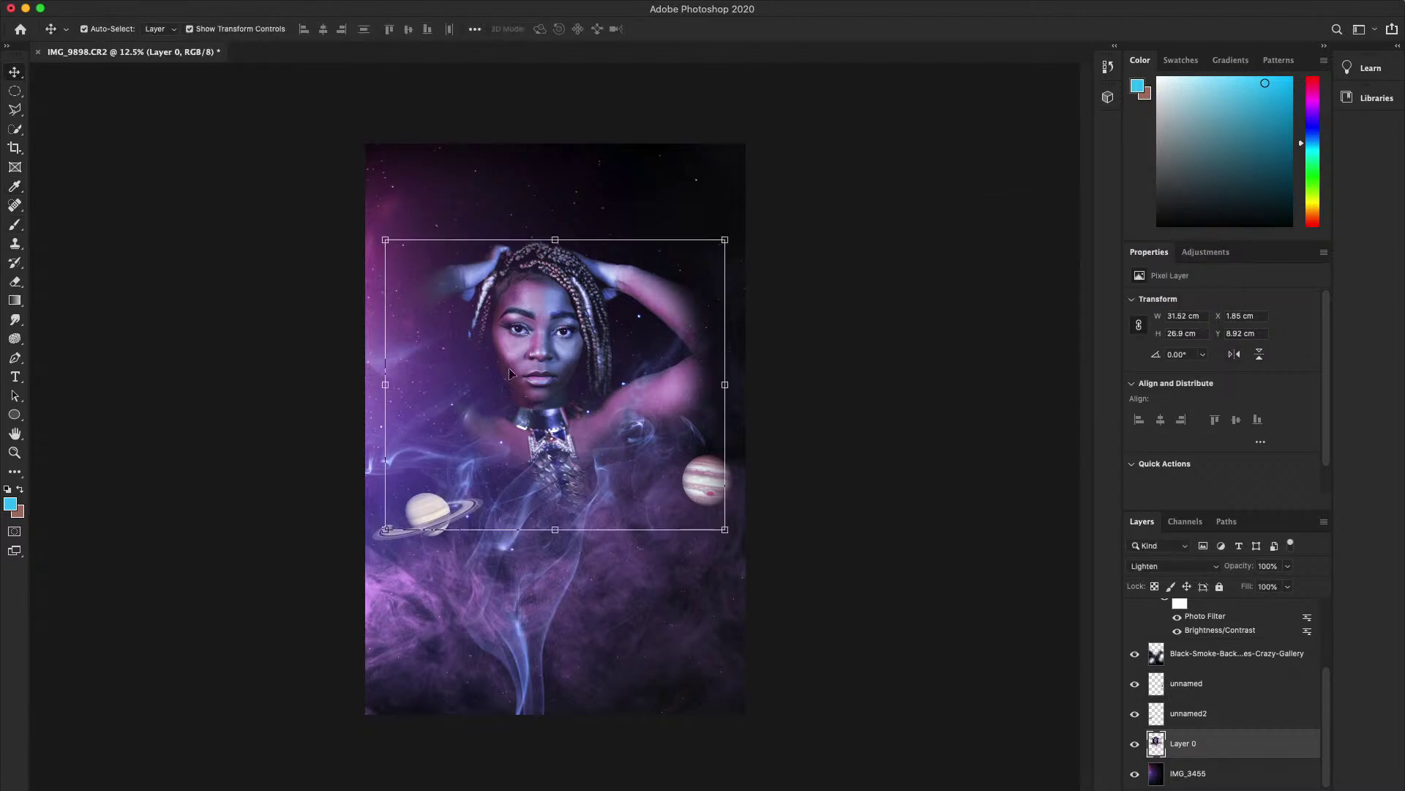
scroll(1200, 705, "up", 3)
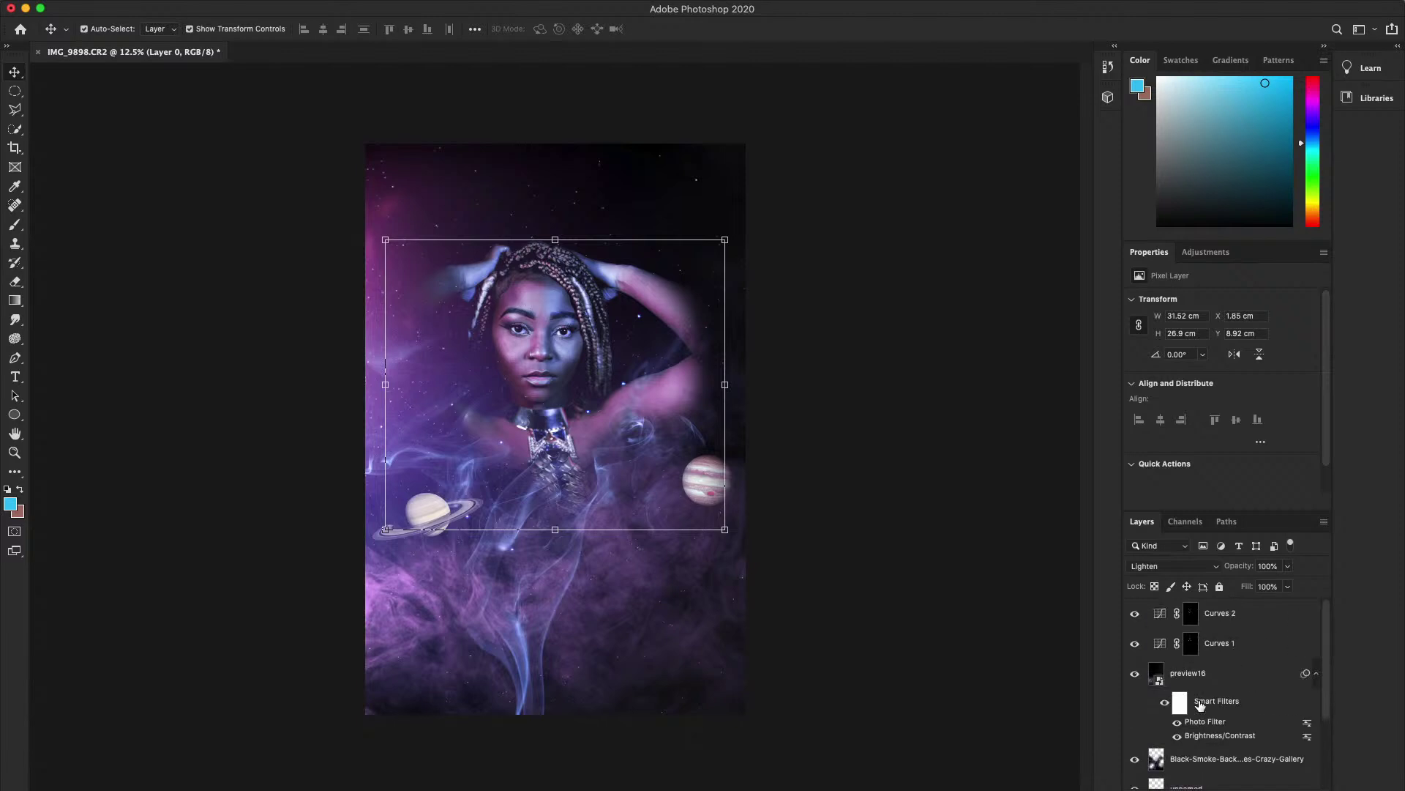
scroll(1200, 704, "down", 3)
left_click(1202, 706)
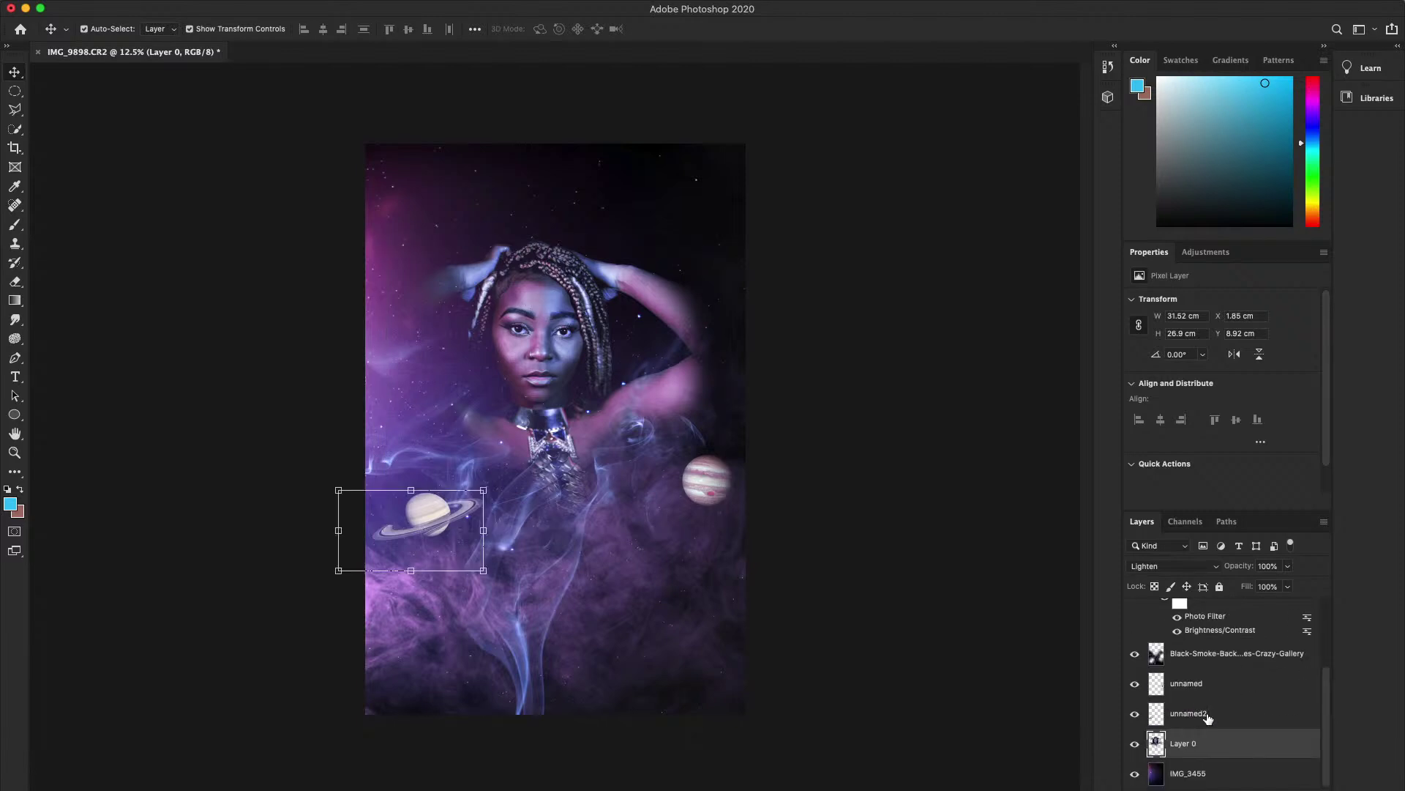
left_click(1204, 691)
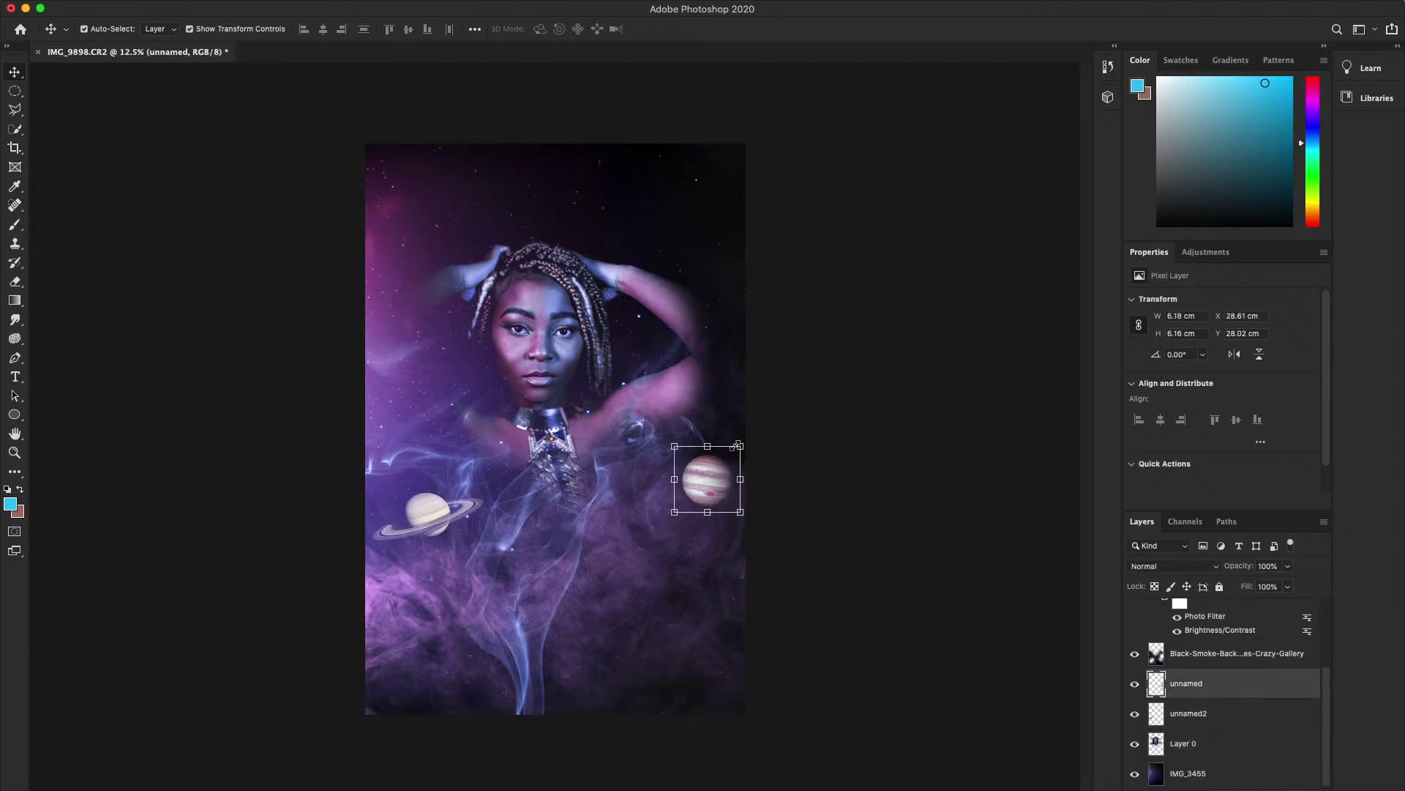
left_click_drag(740, 446, 696, 510)
key("Return")
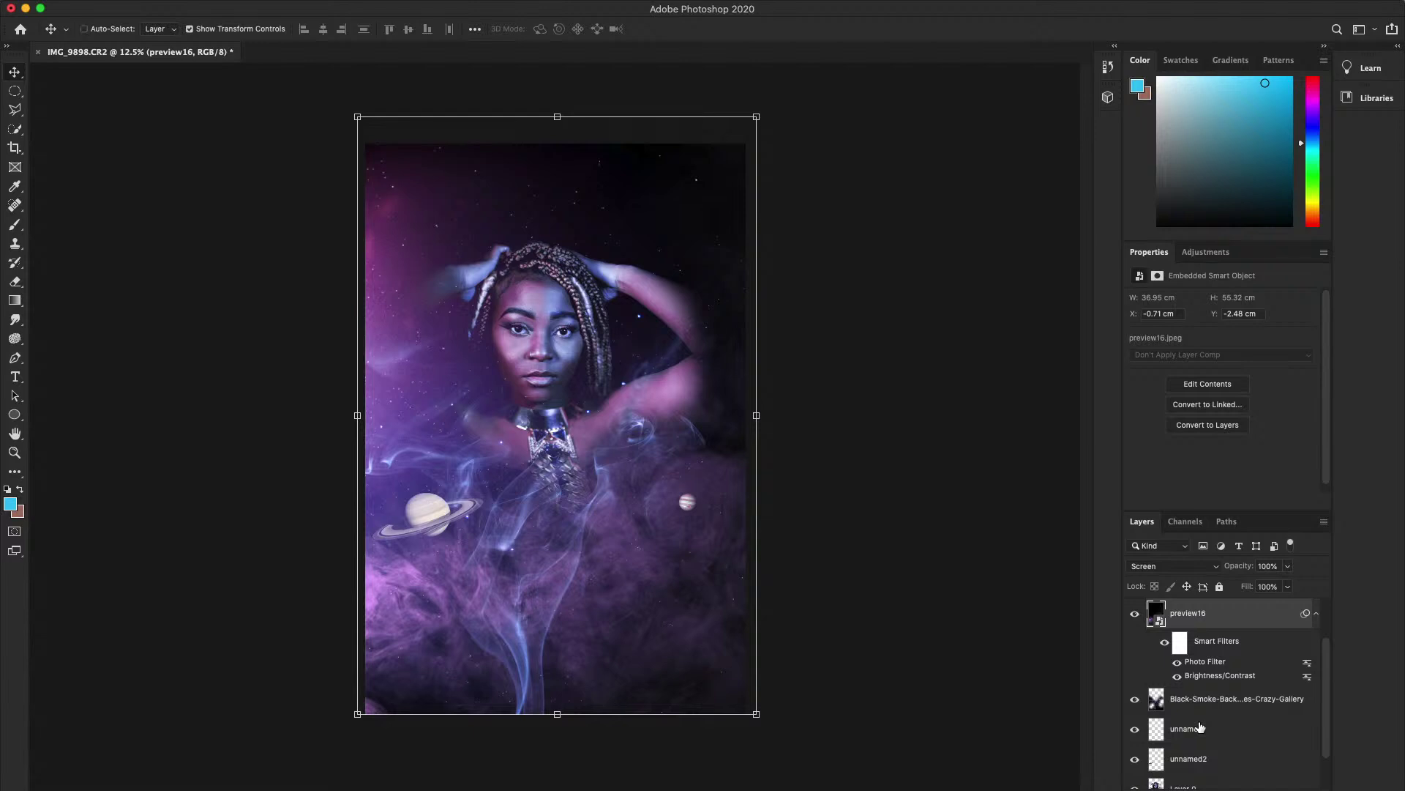
left_click(1201, 727)
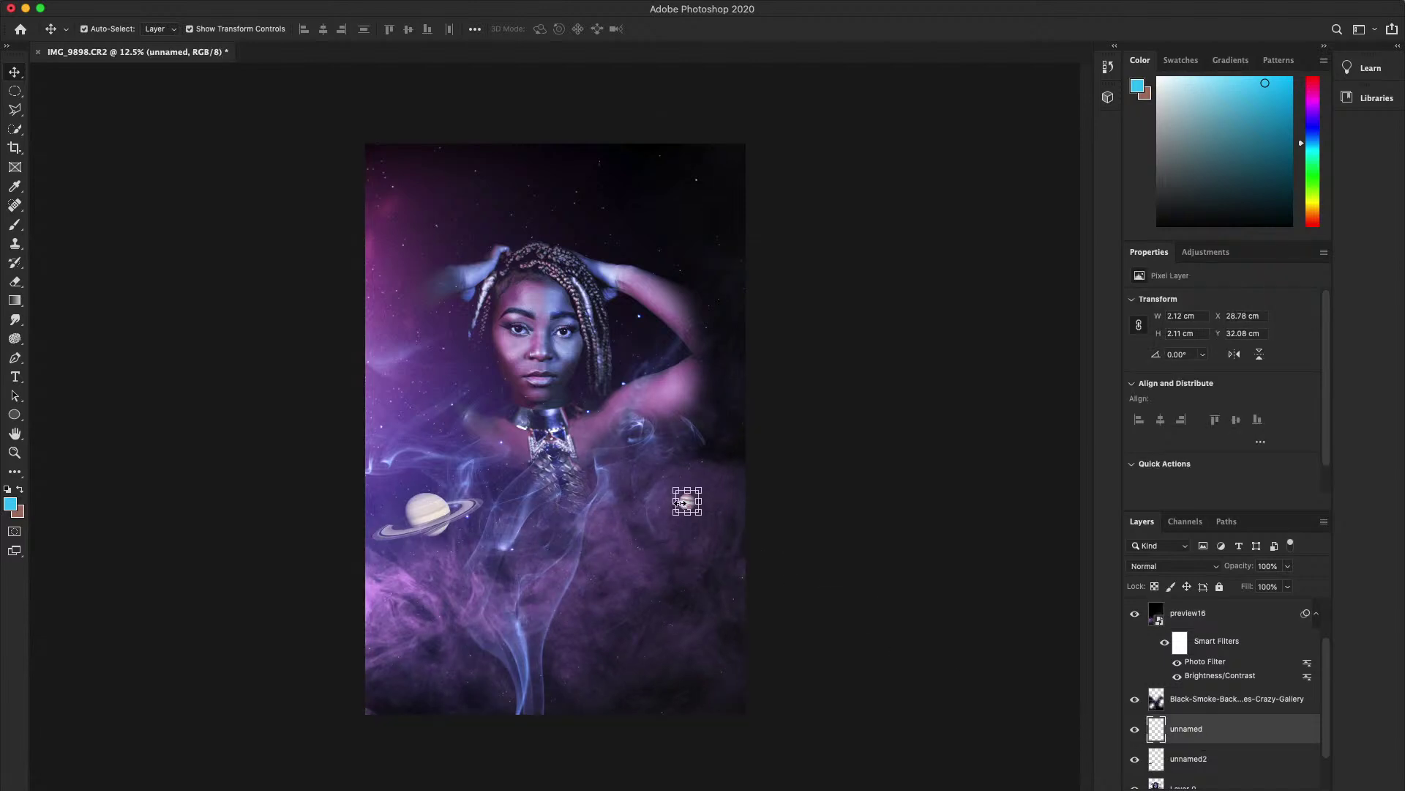
left_click(1200, 613)
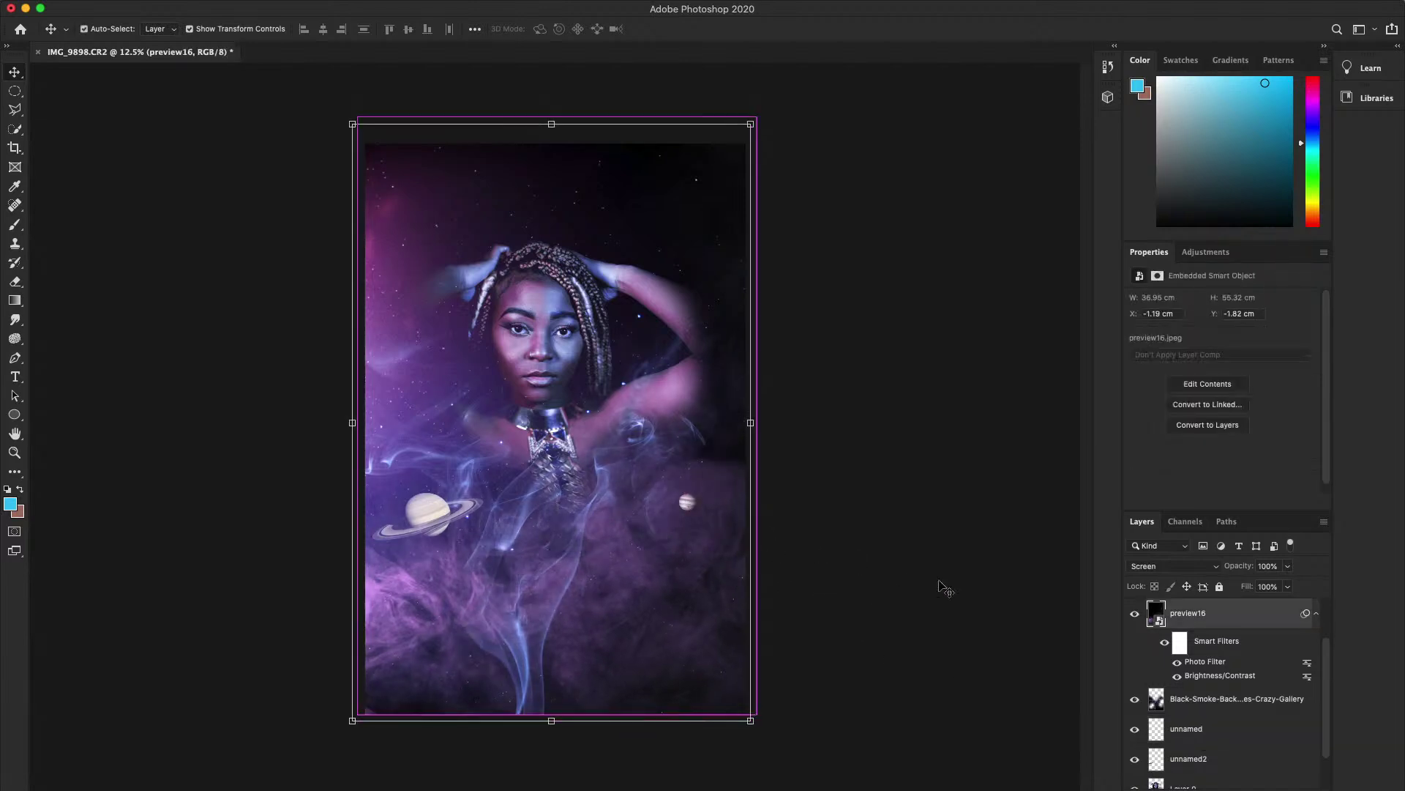
left_click(1189, 726)
key("shift+Right")
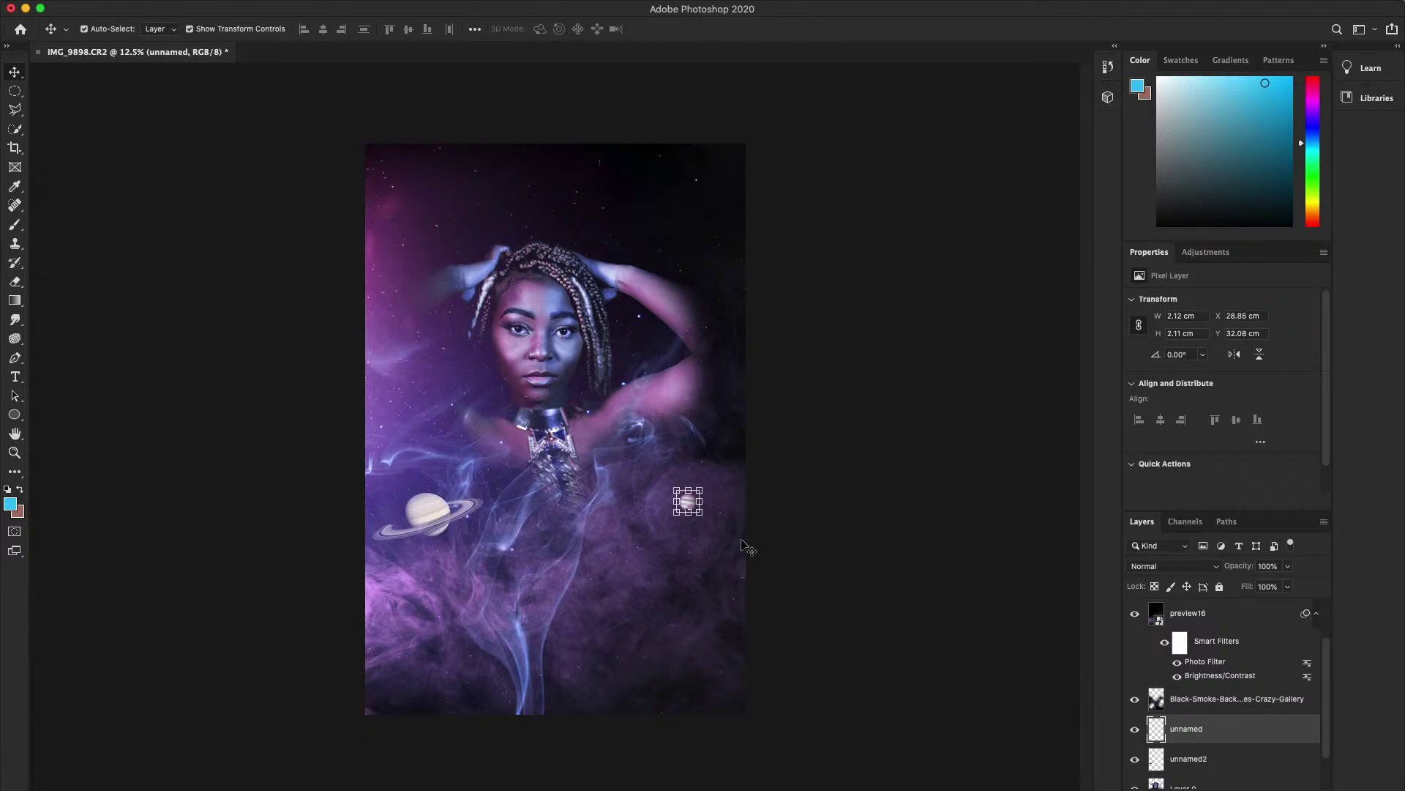
left_click(691, 499)
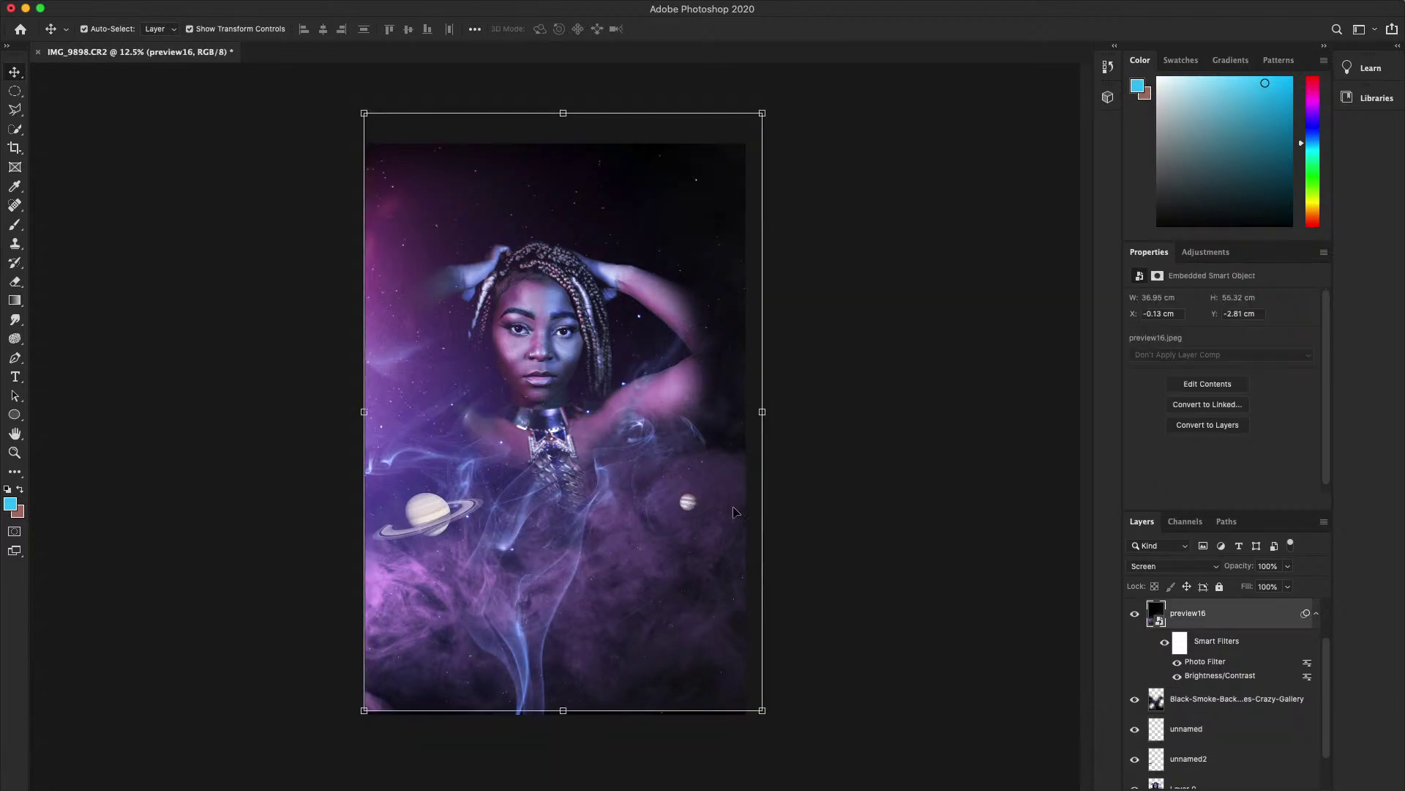
- Scale the small planet on the unnamed layer to 81.14% and move it into the dark area just below the woman's raised elbow
left_click(1202, 727)
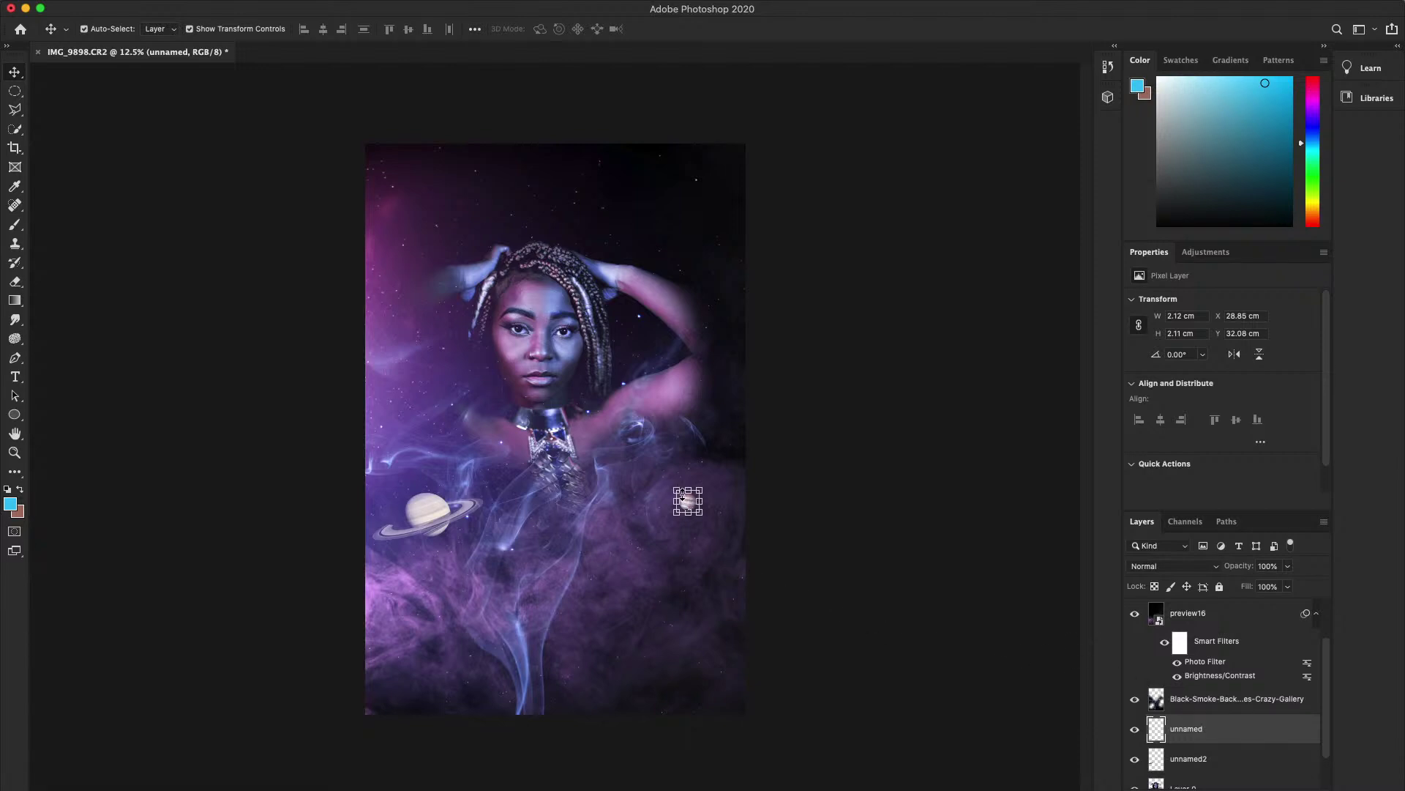
left_click_drag(674, 501, 587, 546)
key("Return")
left_click_drag(699, 445, 720, 425)
left_click_drag(579, 559, 695, 449)
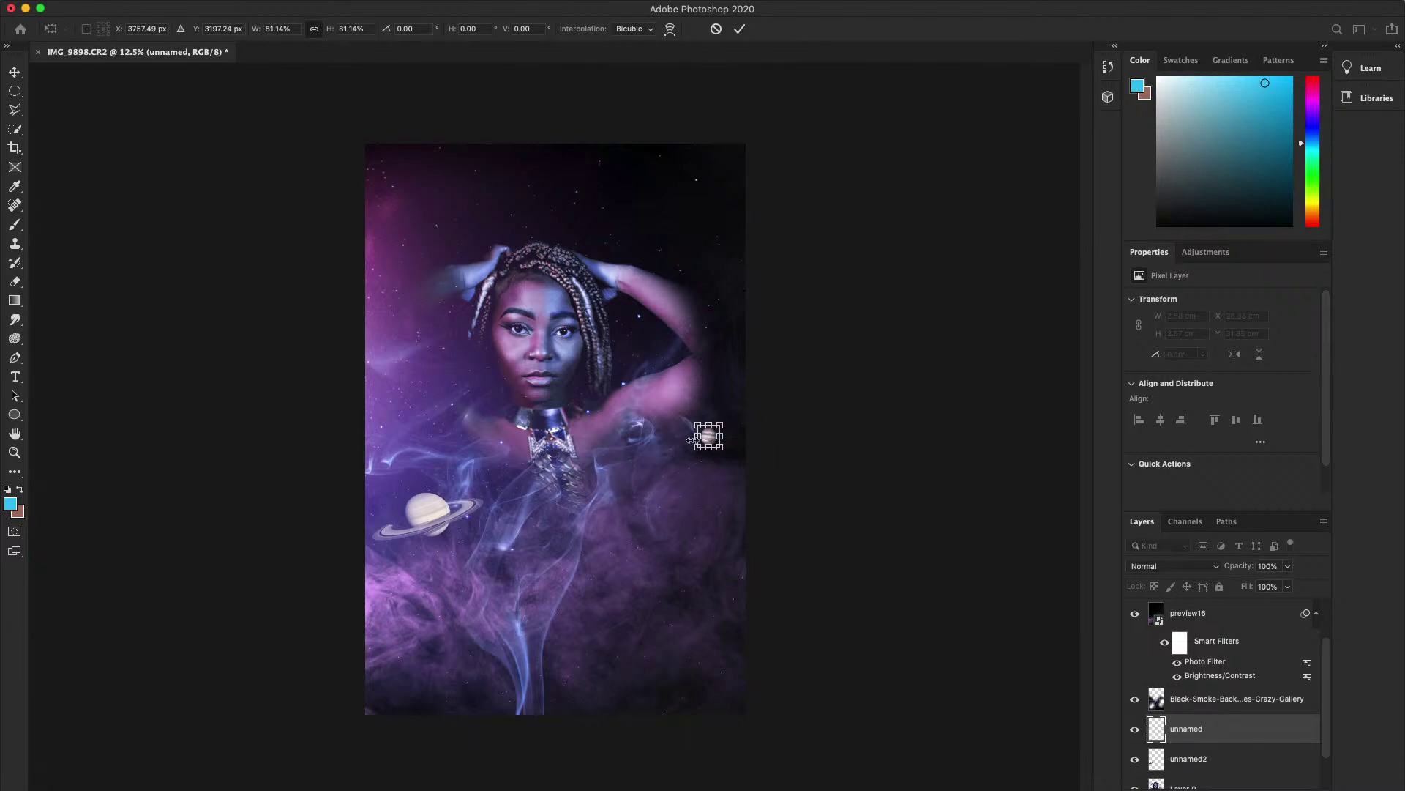
left_click(841, 556)
left_click(841, 560)
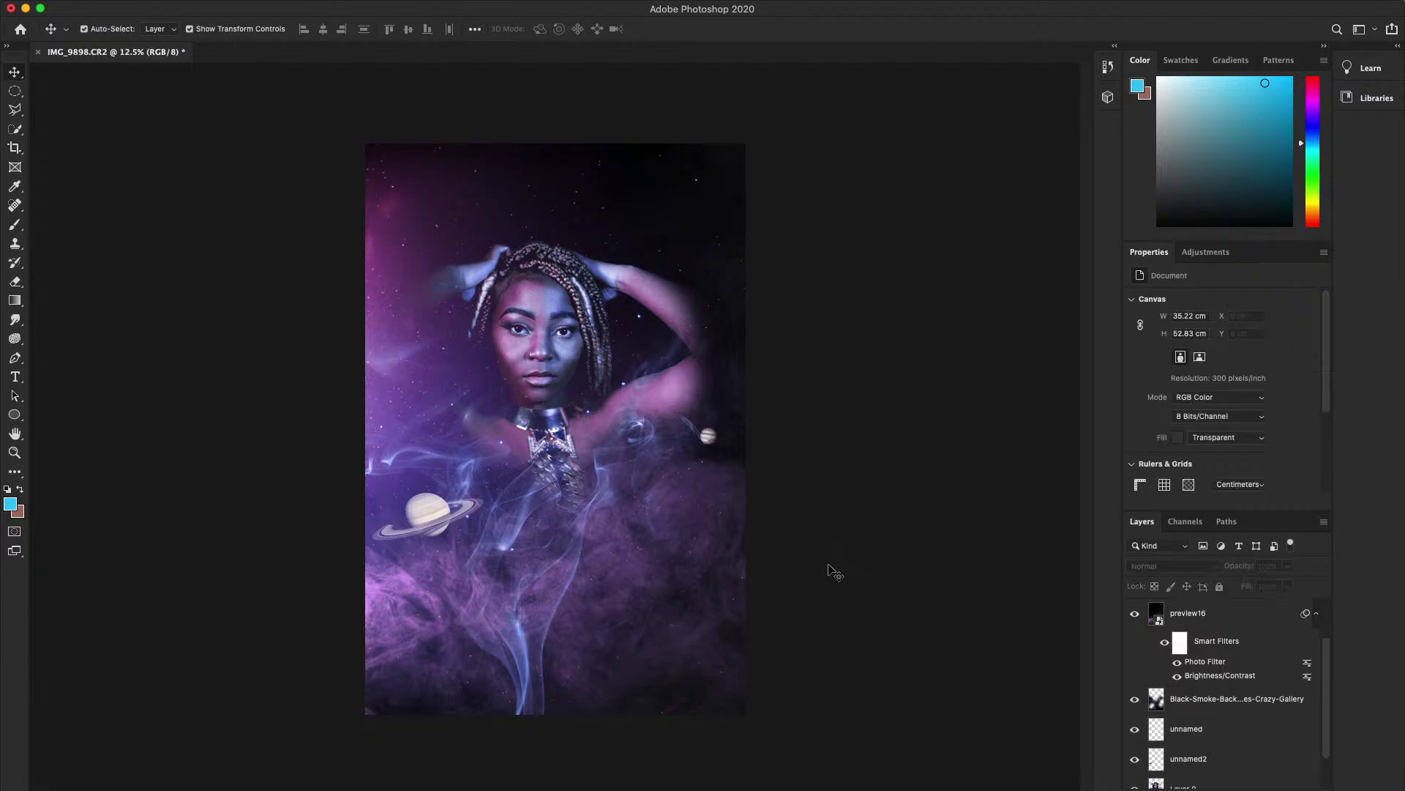
- Place the white smoke image 6539688cd33c26c…c8c.jpeg from the Beardedheretic folder into the composite as a new layer
left_click(444, 519)
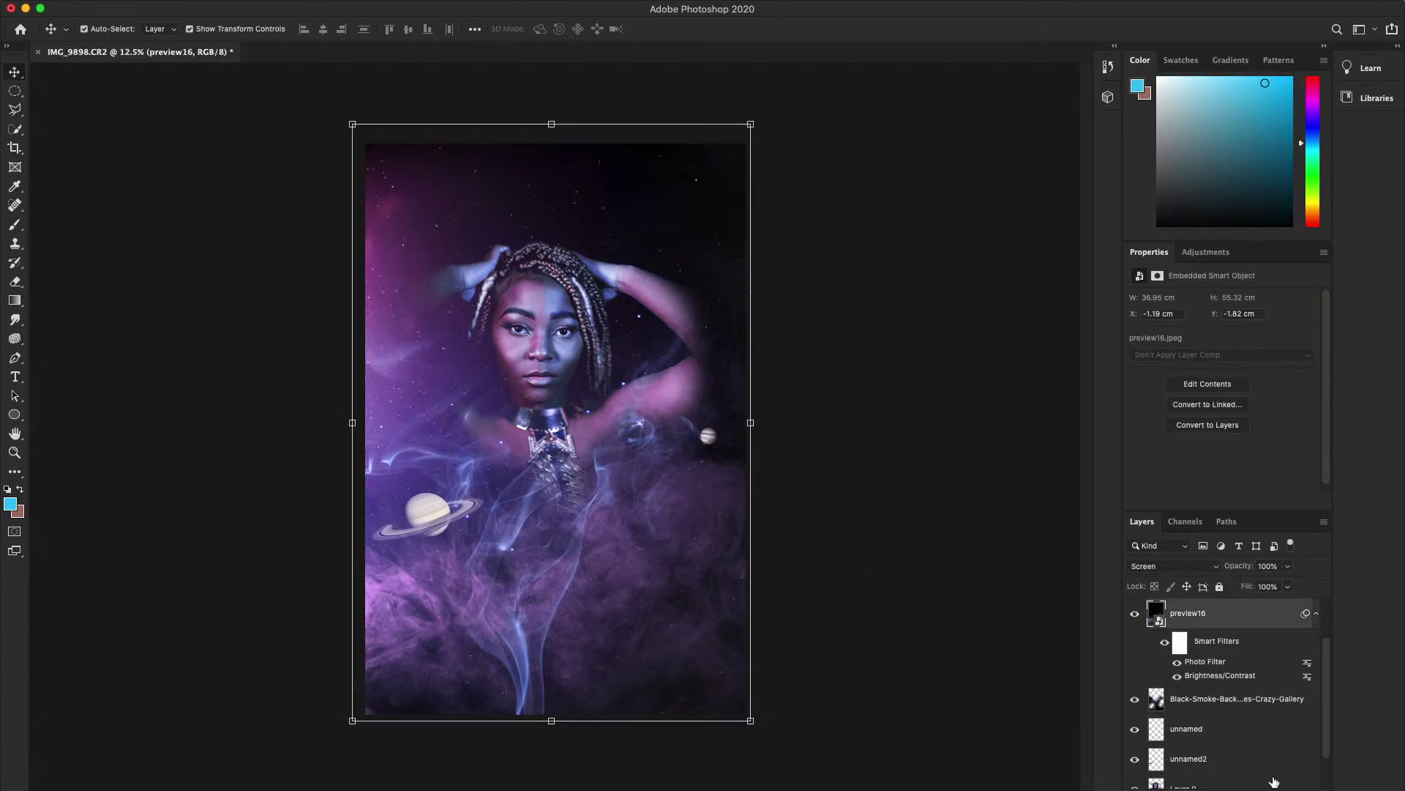
scroll(1237, 764, "down", 1)
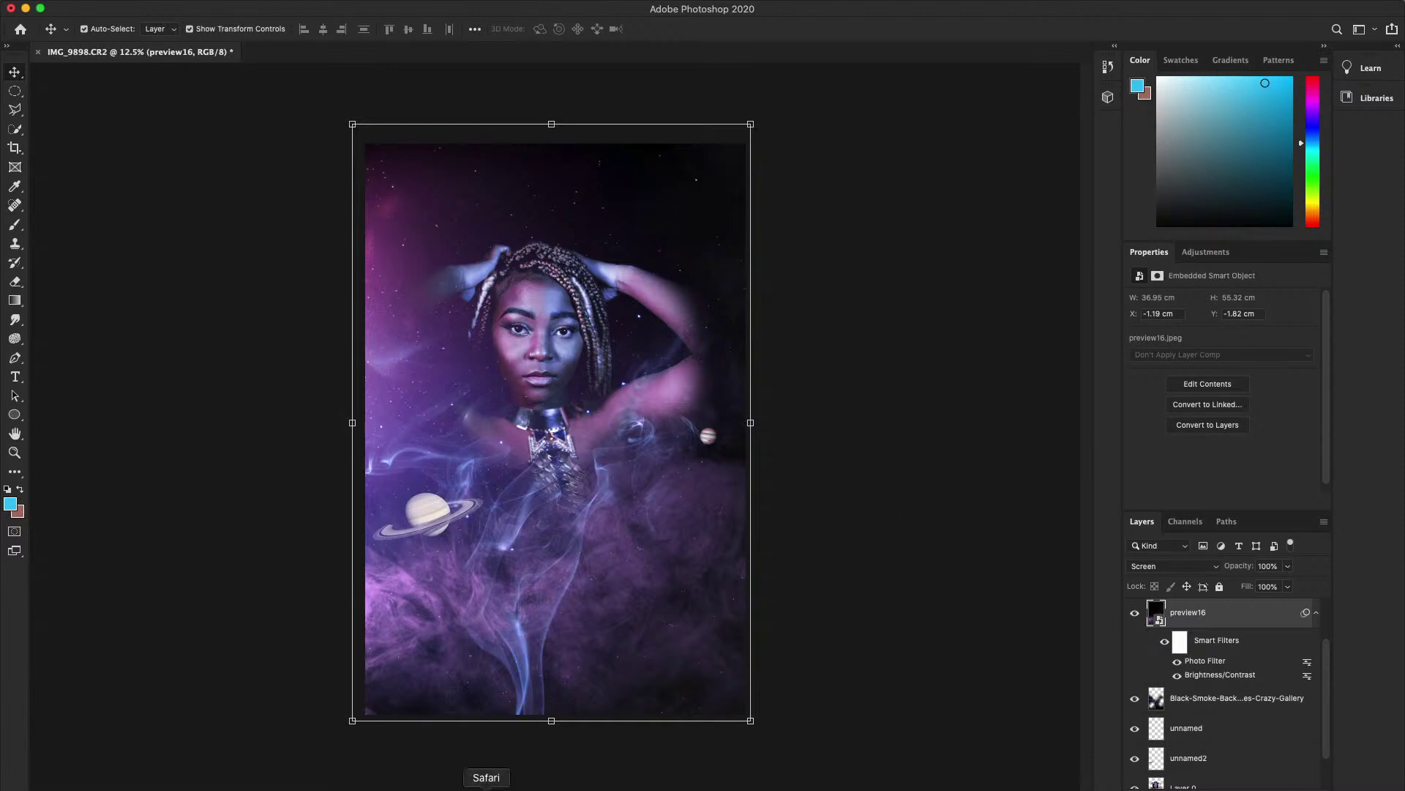
left_click(405, 787)
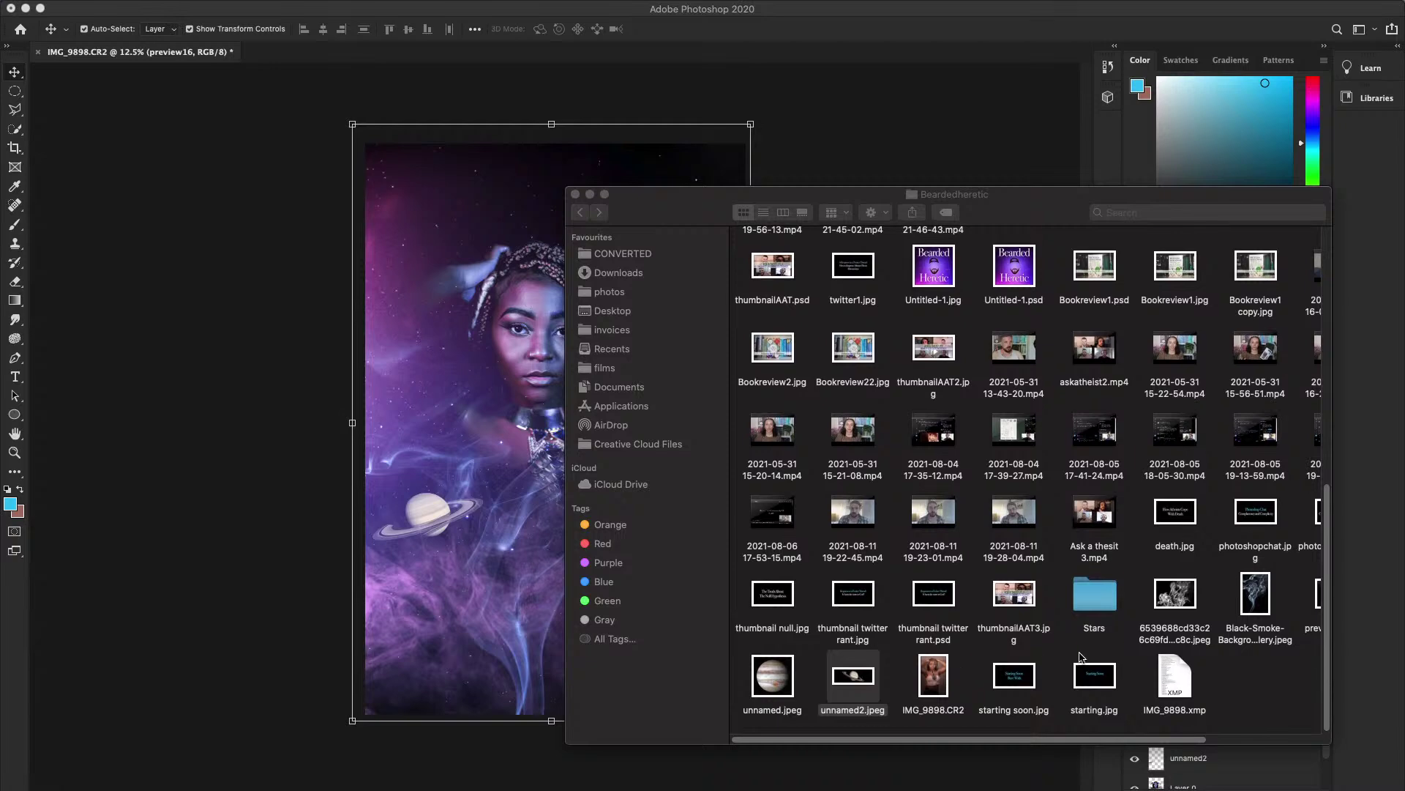
left_click(1175, 596)
left_click_drag(1178, 604, 549, 544)
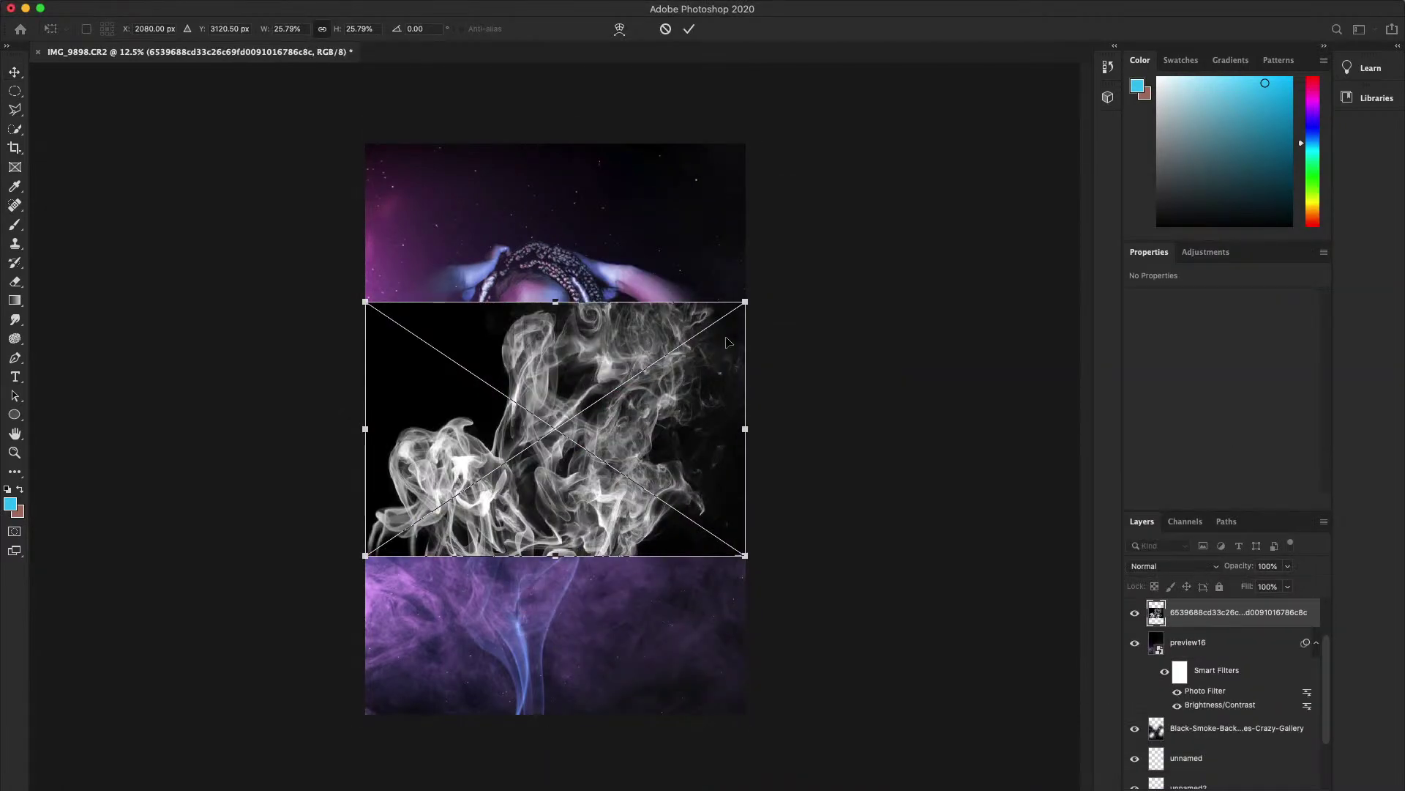
- Rotate the placed smoke image to -85.61° and move it over the woman's raised arm on the dark side of the canvas
left_click_drag(756, 291, 457, 220)
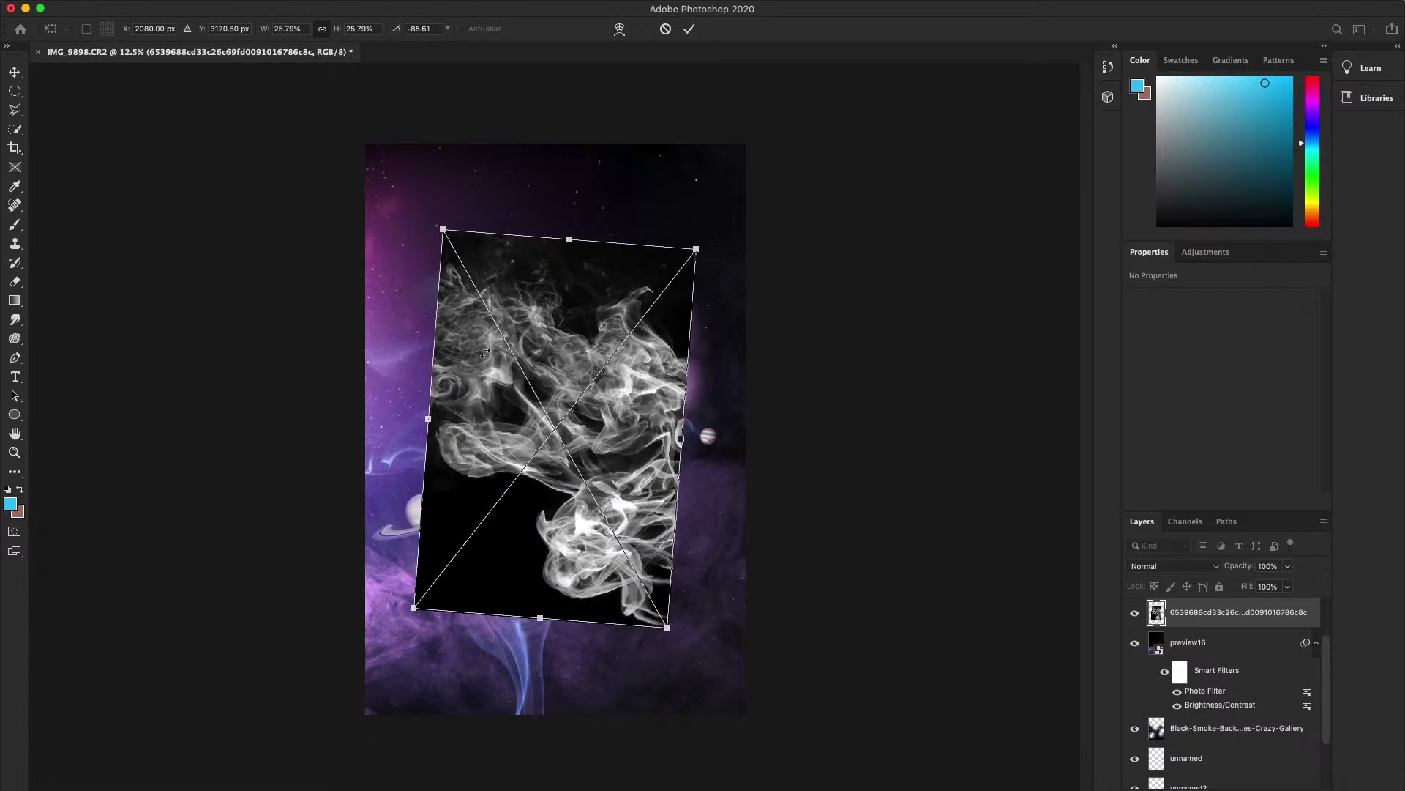
left_click_drag(515, 362, 651, 374)
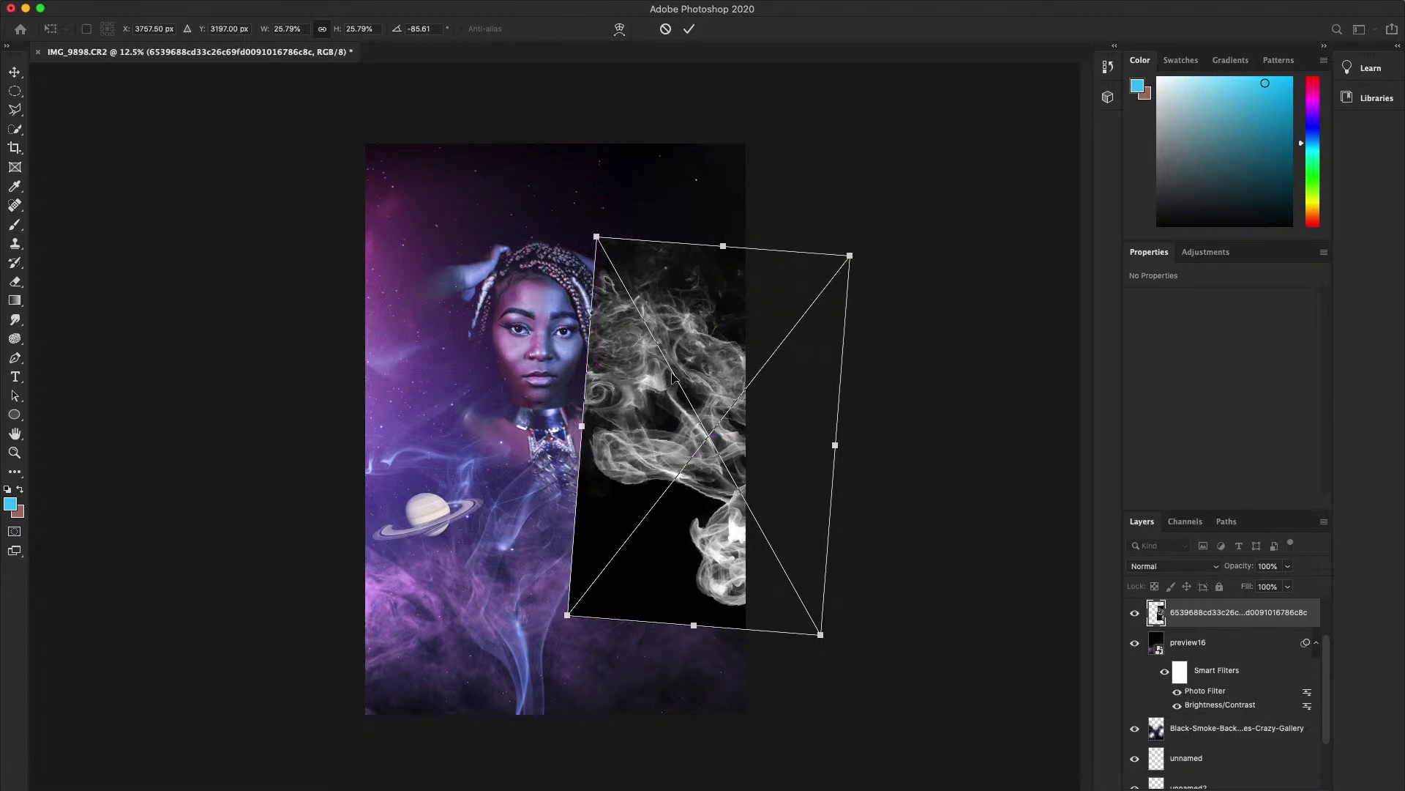
key("Return")
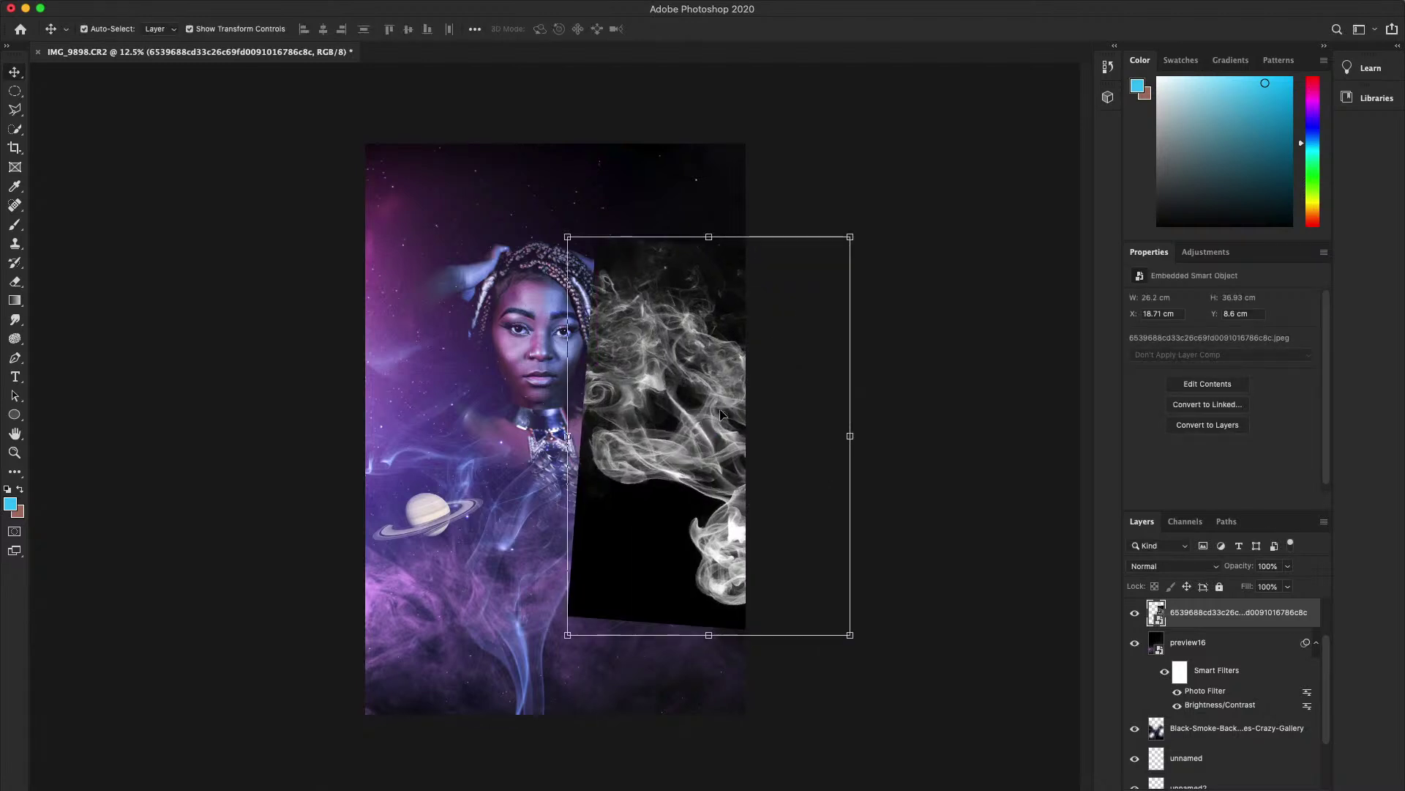
- Set the smoke layer's blend mode to Screen, rotate it to -65.25° and shift it lower beside the woman's arm
left_click(1146, 566)
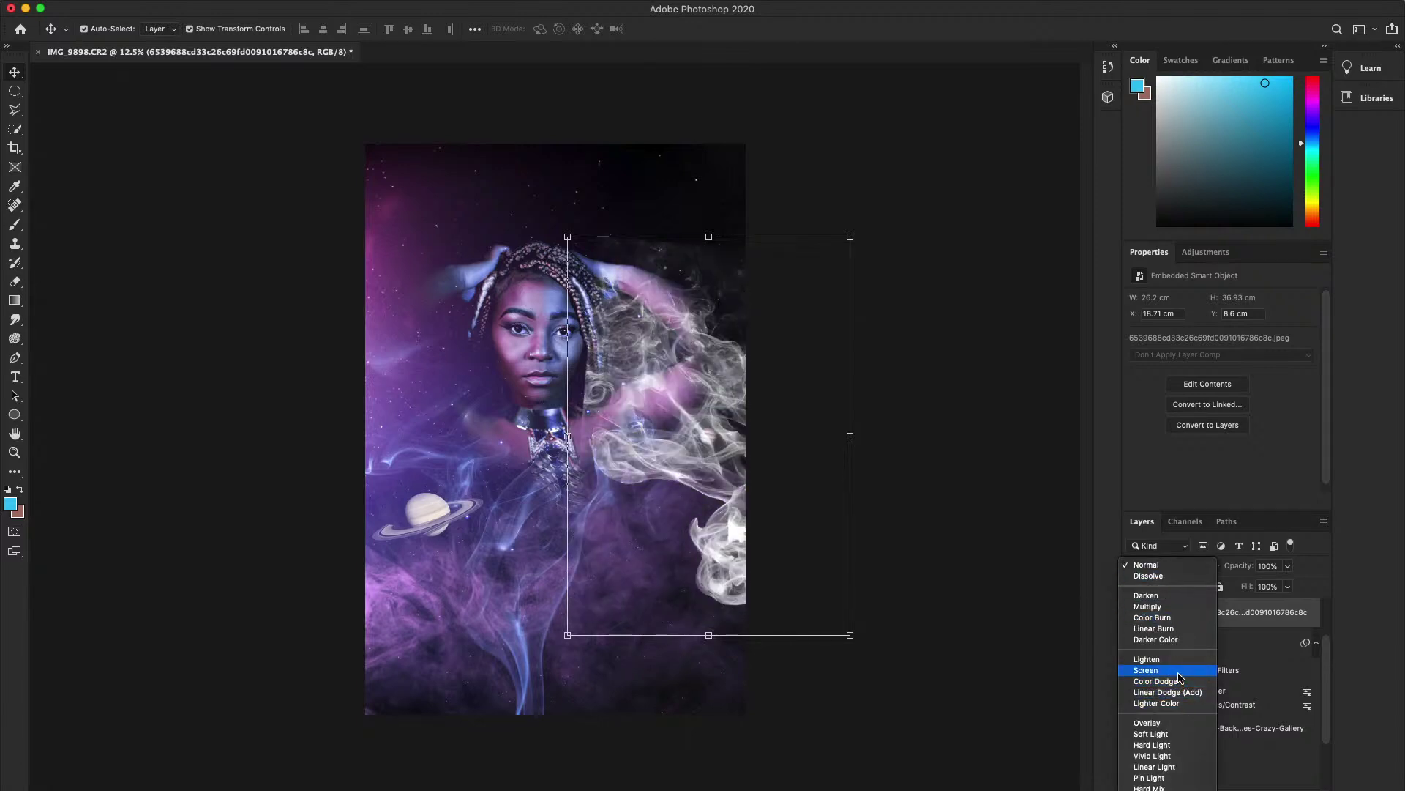
left_click(1146, 670)
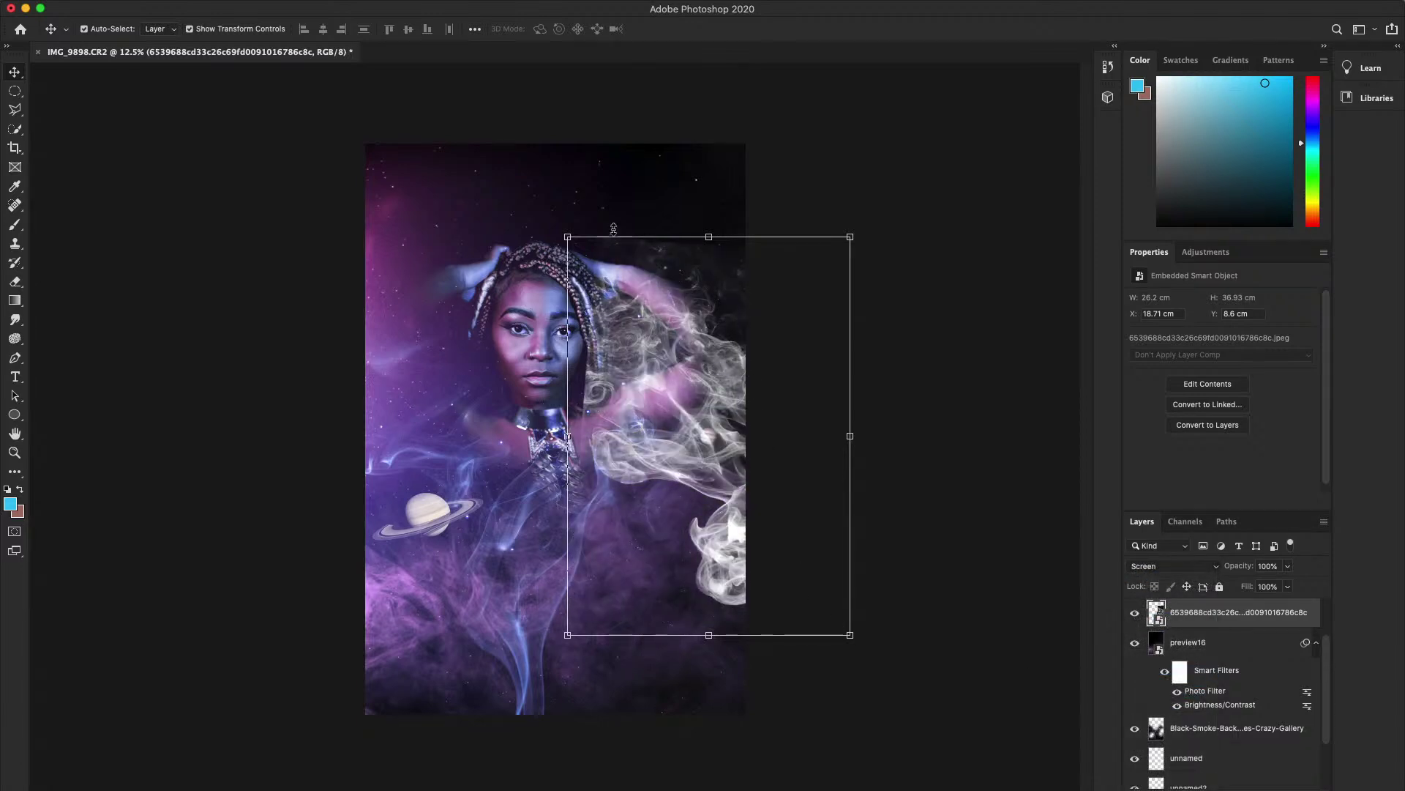
left_click_drag(568, 224, 674, 198)
left_click_drag(743, 318, 729, 370)
key("Return")
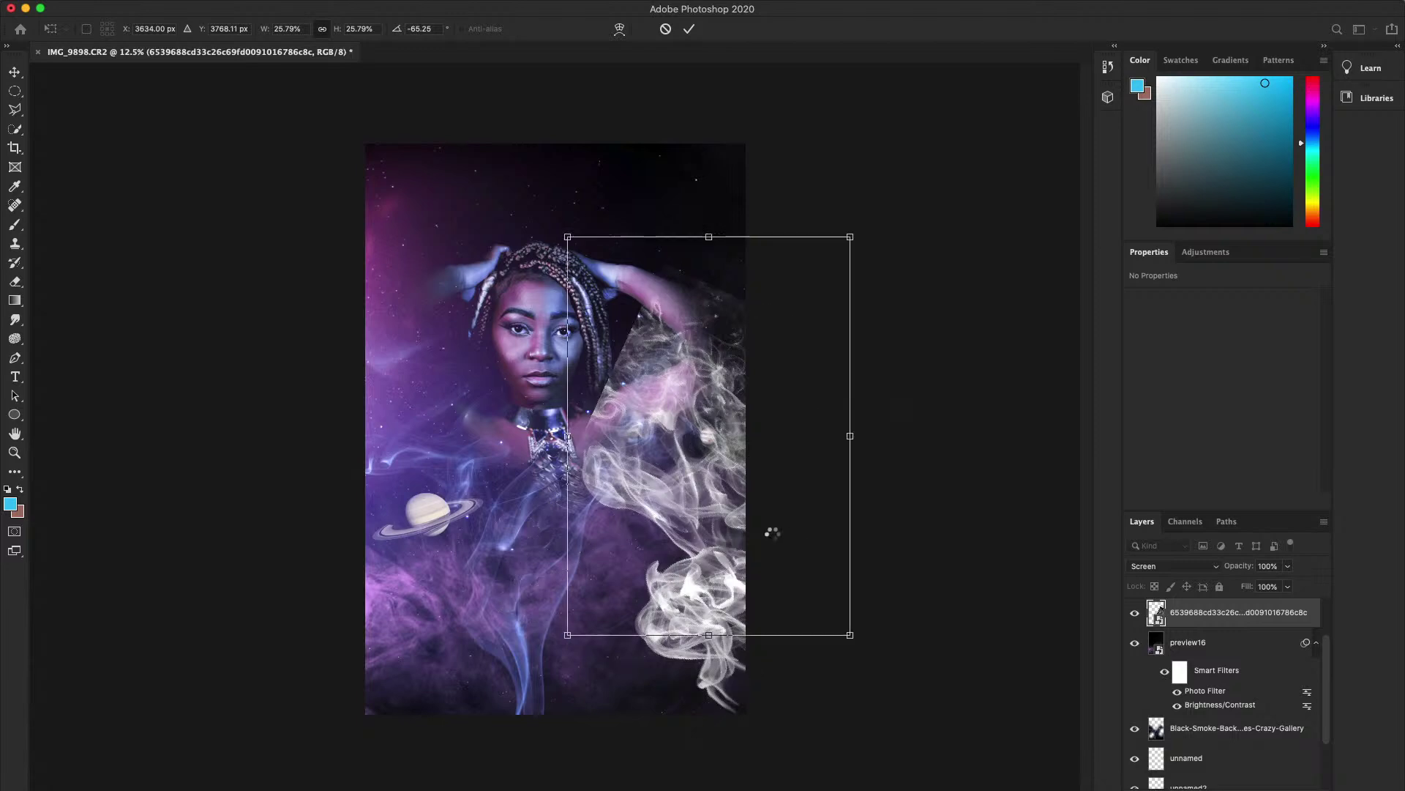
- Rasterize the smoke layer and erase its hard edge from the woman's neck up to her raised arm with a soft 476 px eraser
left_click(15, 282)
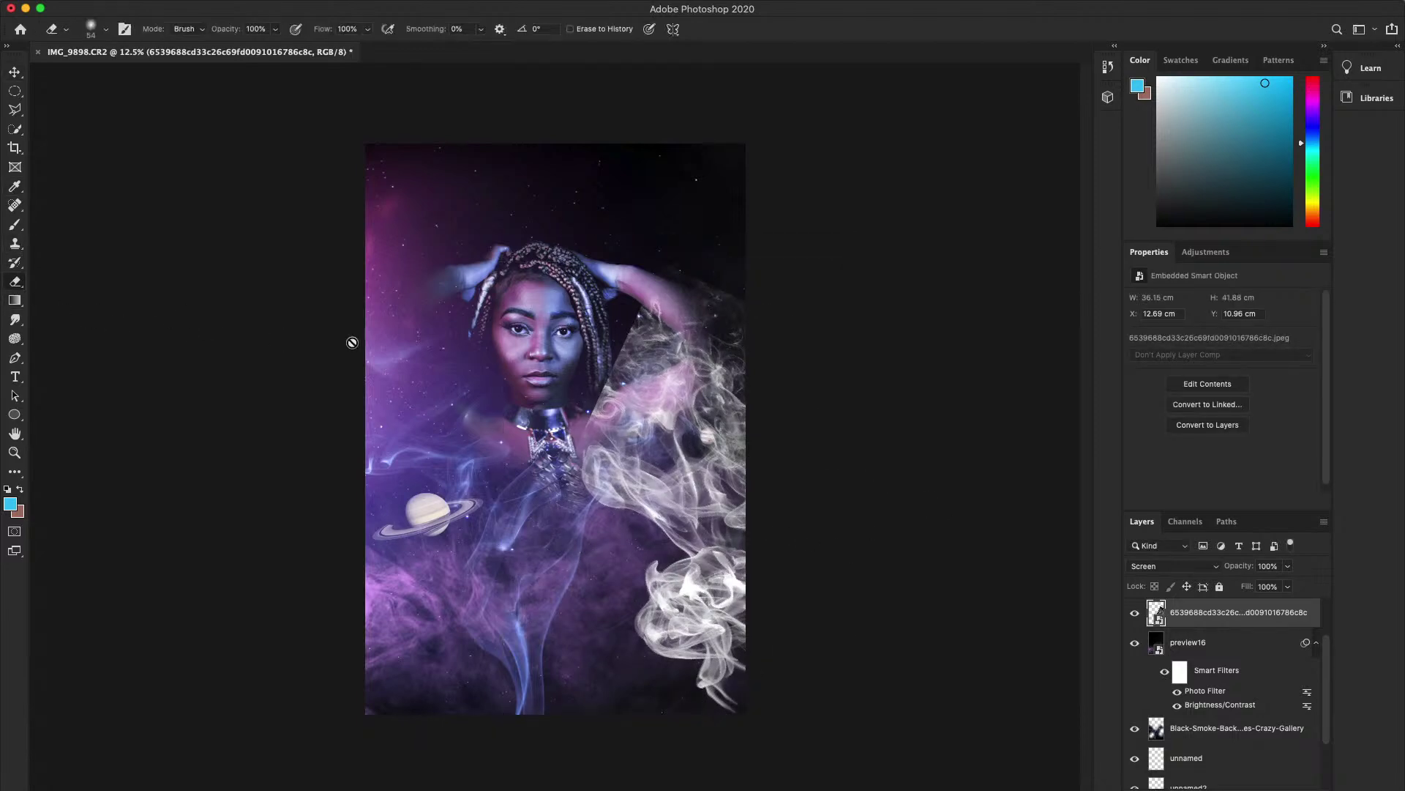
left_click(696, 413)
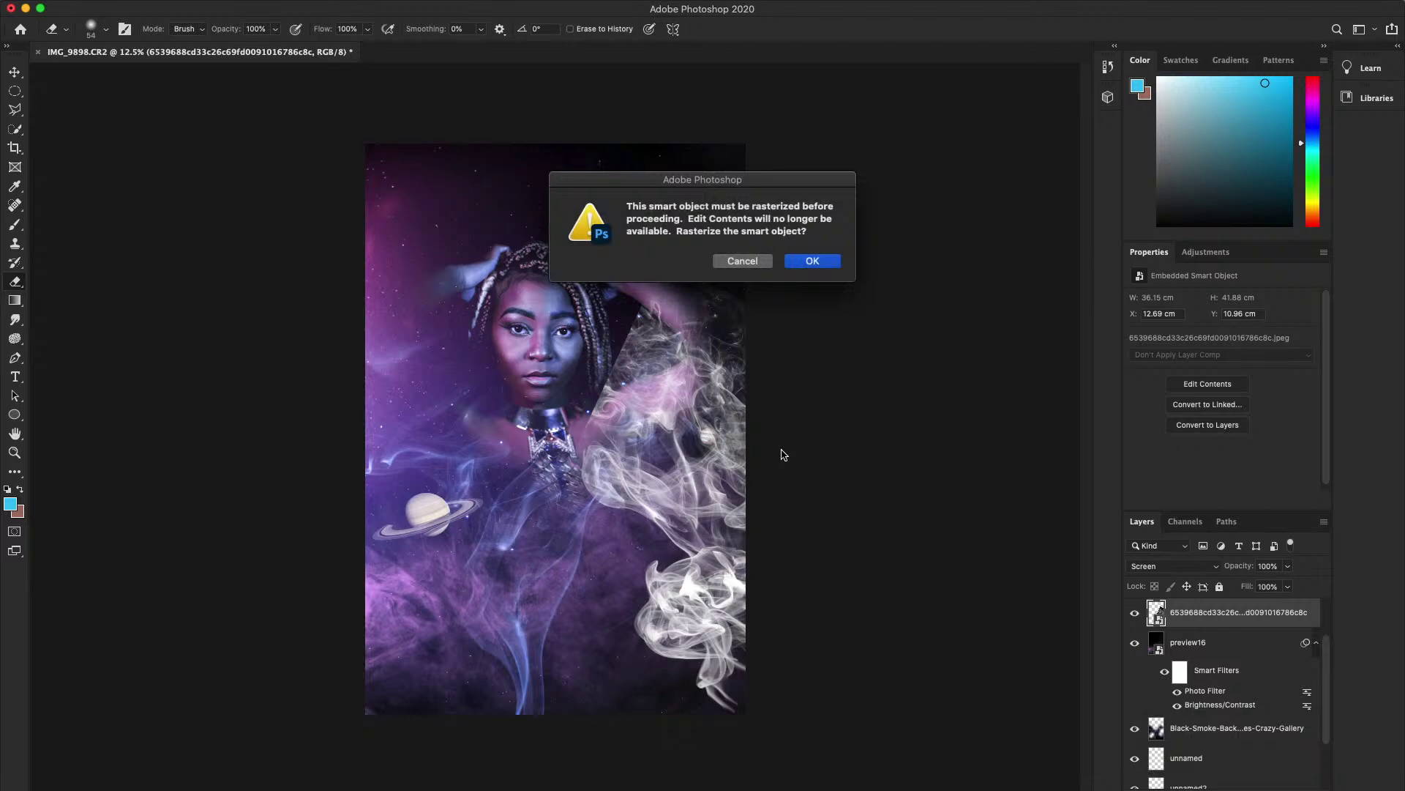
left_click(813, 262)
left_click(109, 29)
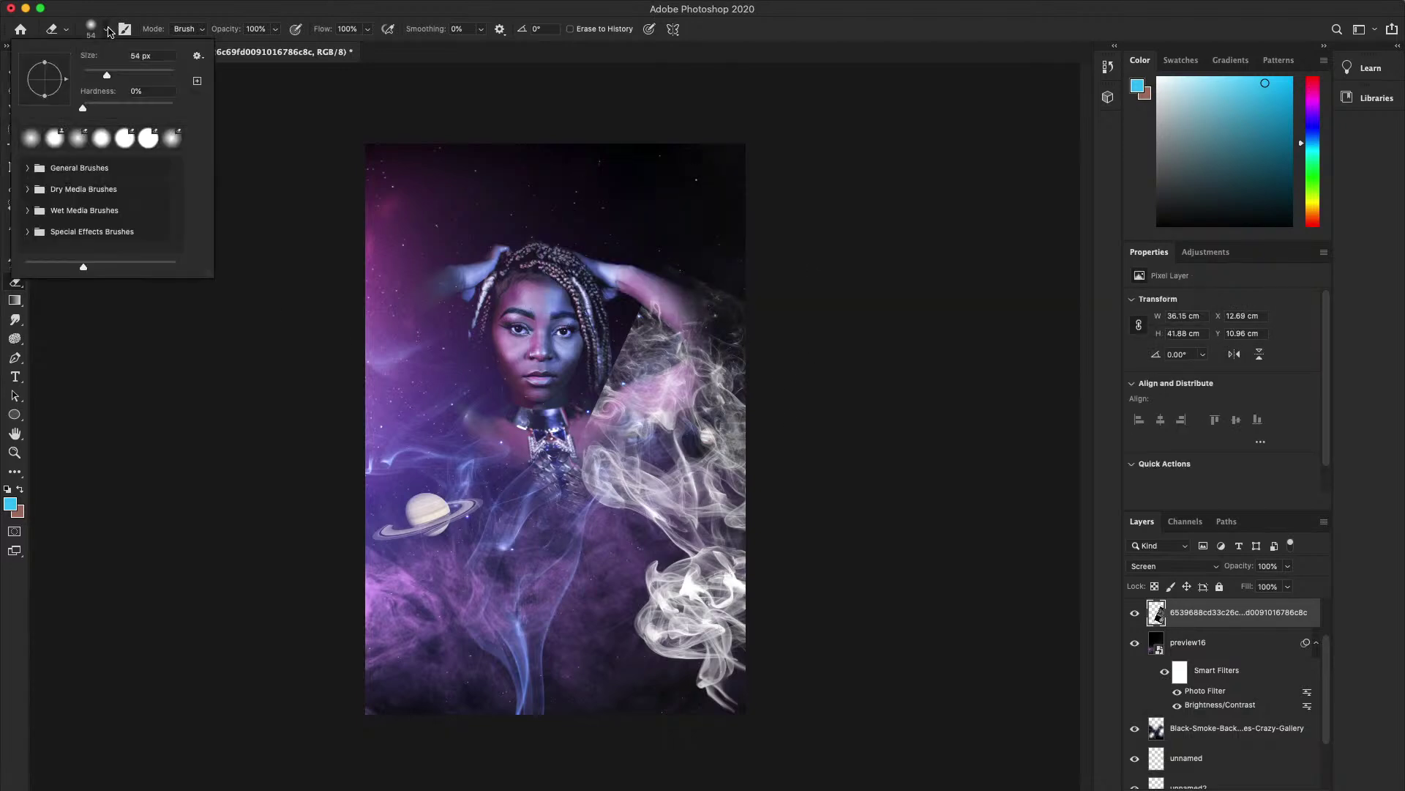
left_click(148, 71)
left_click(599, 401)
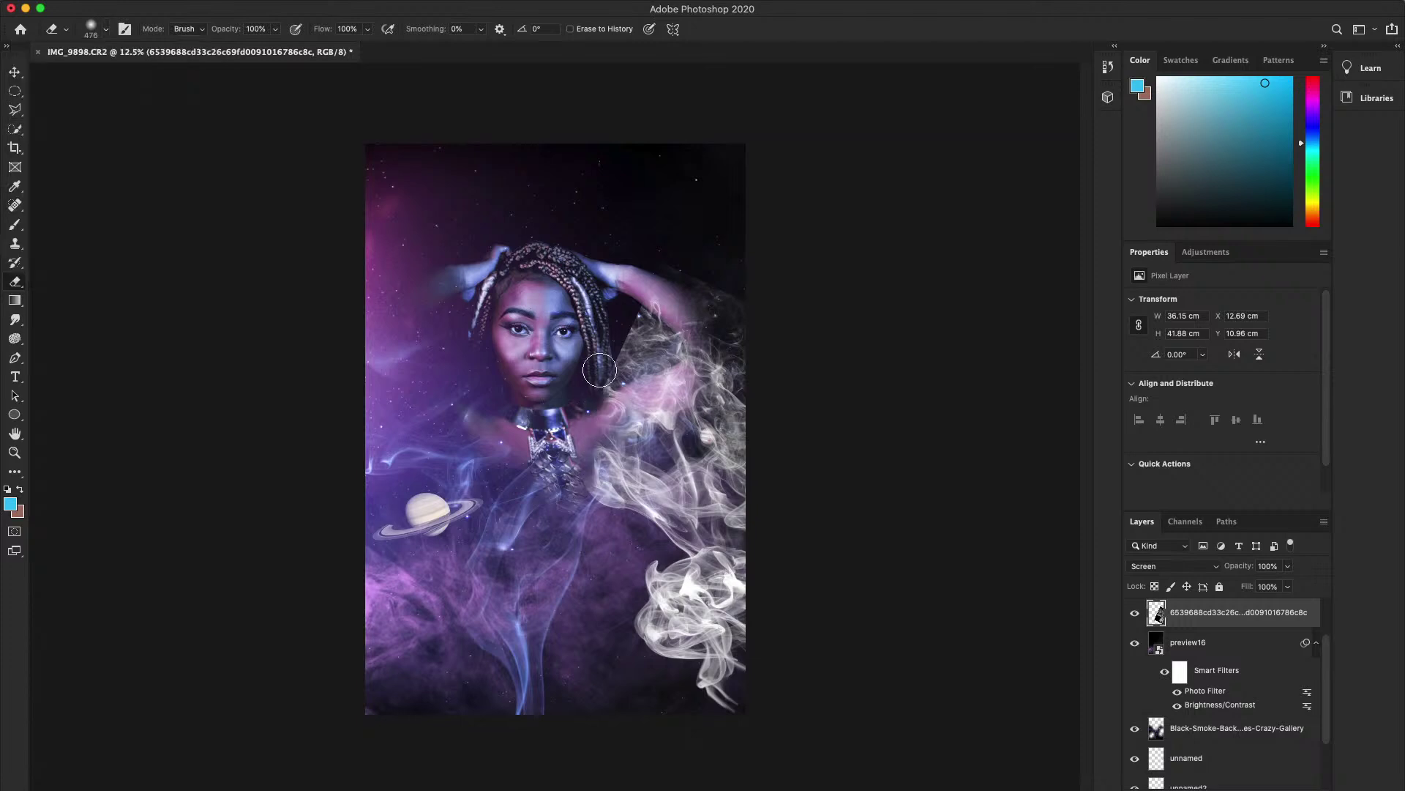
mouse_move(599, 401)
left_mouse_down()
mouse_move(662, 267)
mouse_move(753, 278)
mouse_move(660, 298)
mouse_move(677, 294)
mouse_move(653, 328)
mouse_move(681, 279)
left_mouse_up()
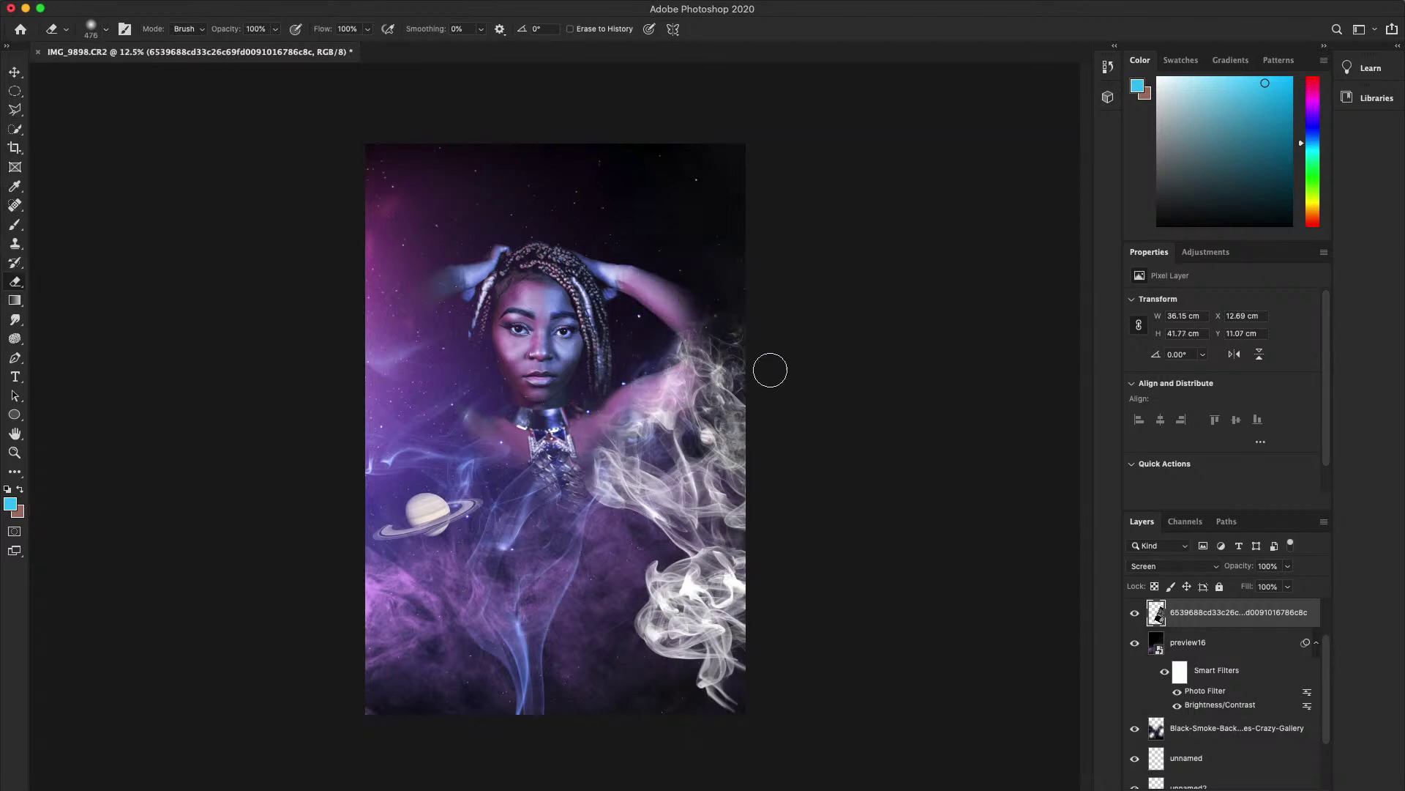
- Move the smoke layer about 2.1 cm outward and 2.2 cm up, and rotate it by -8.59° toward the woman's elbow
left_click(15, 90)
left_click(14, 72)
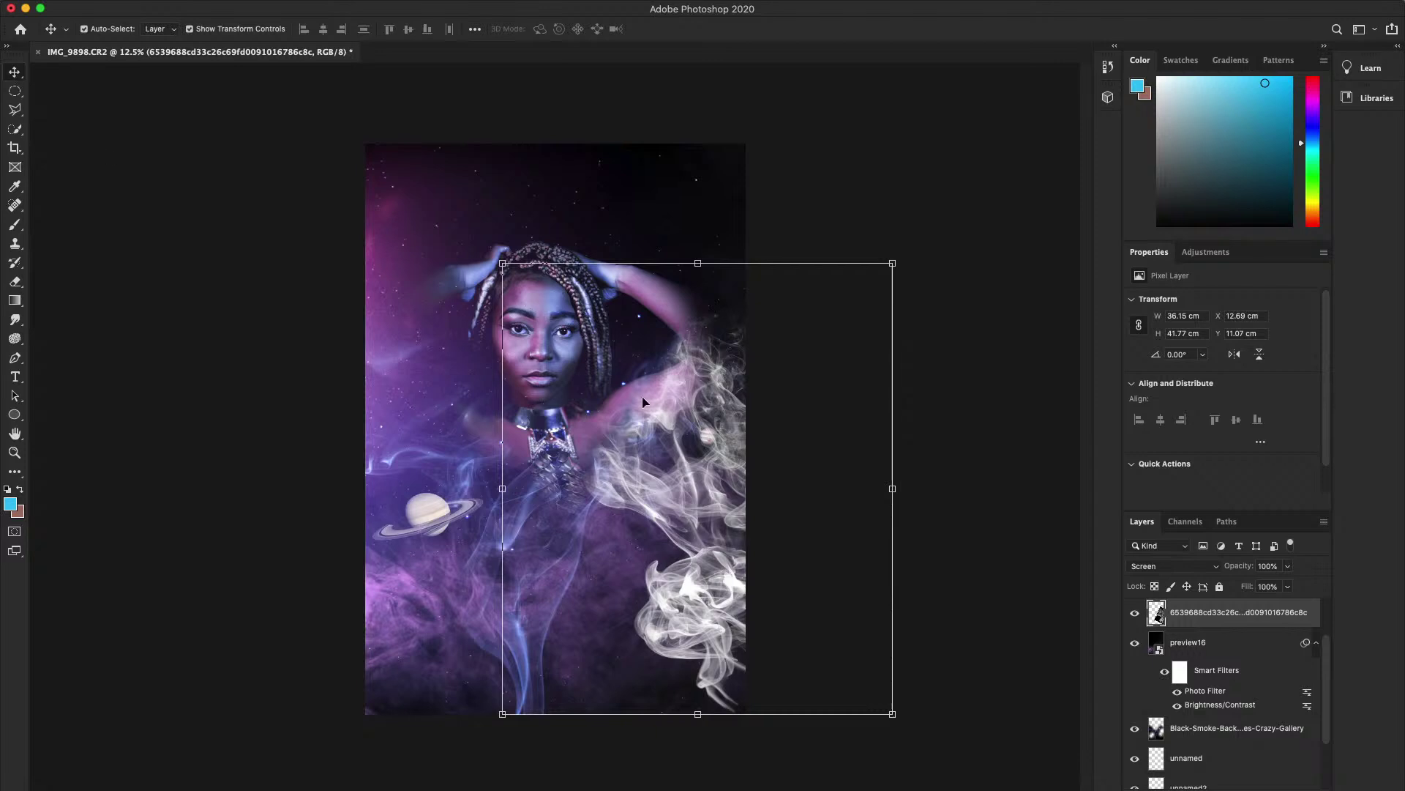
left_click_drag(643, 401, 667, 380)
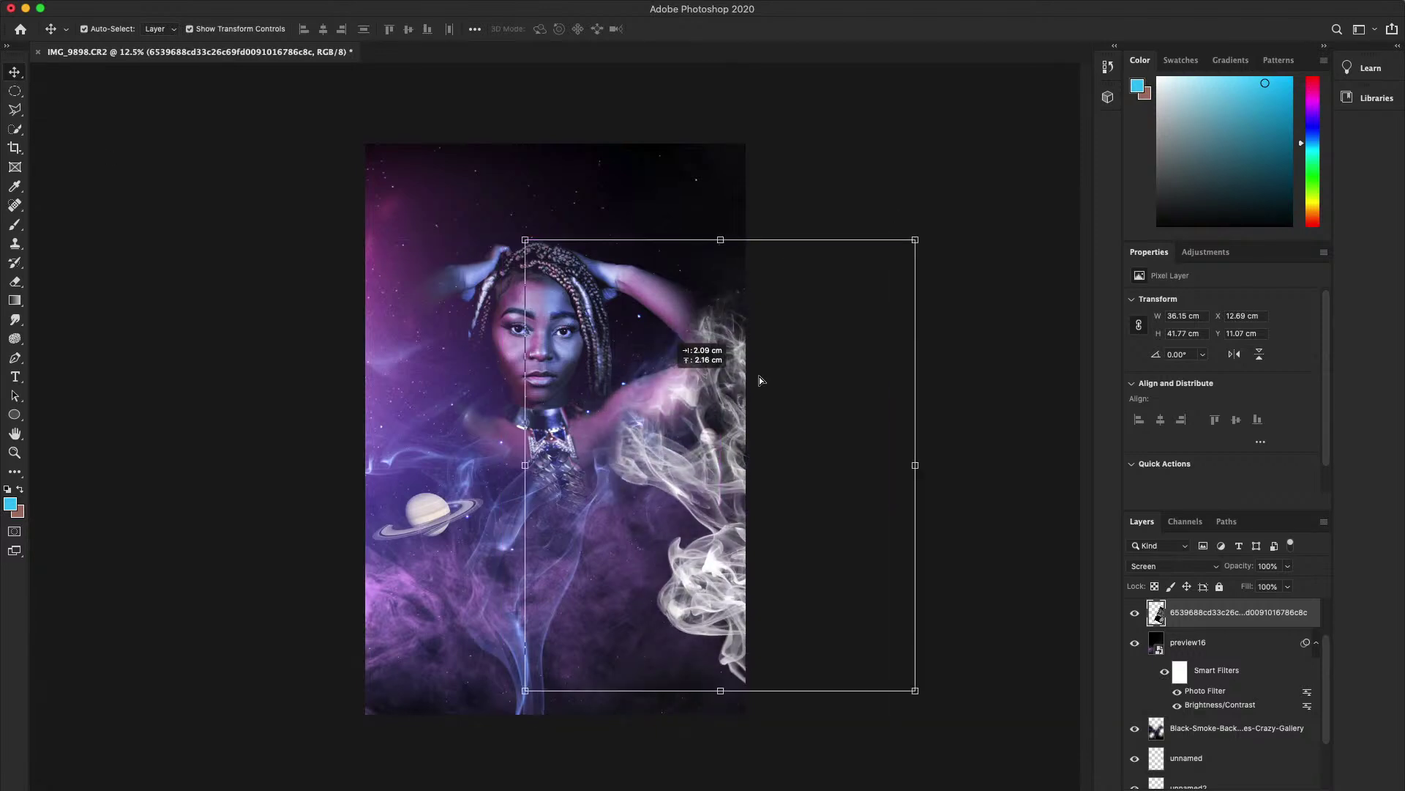
key("super+t")
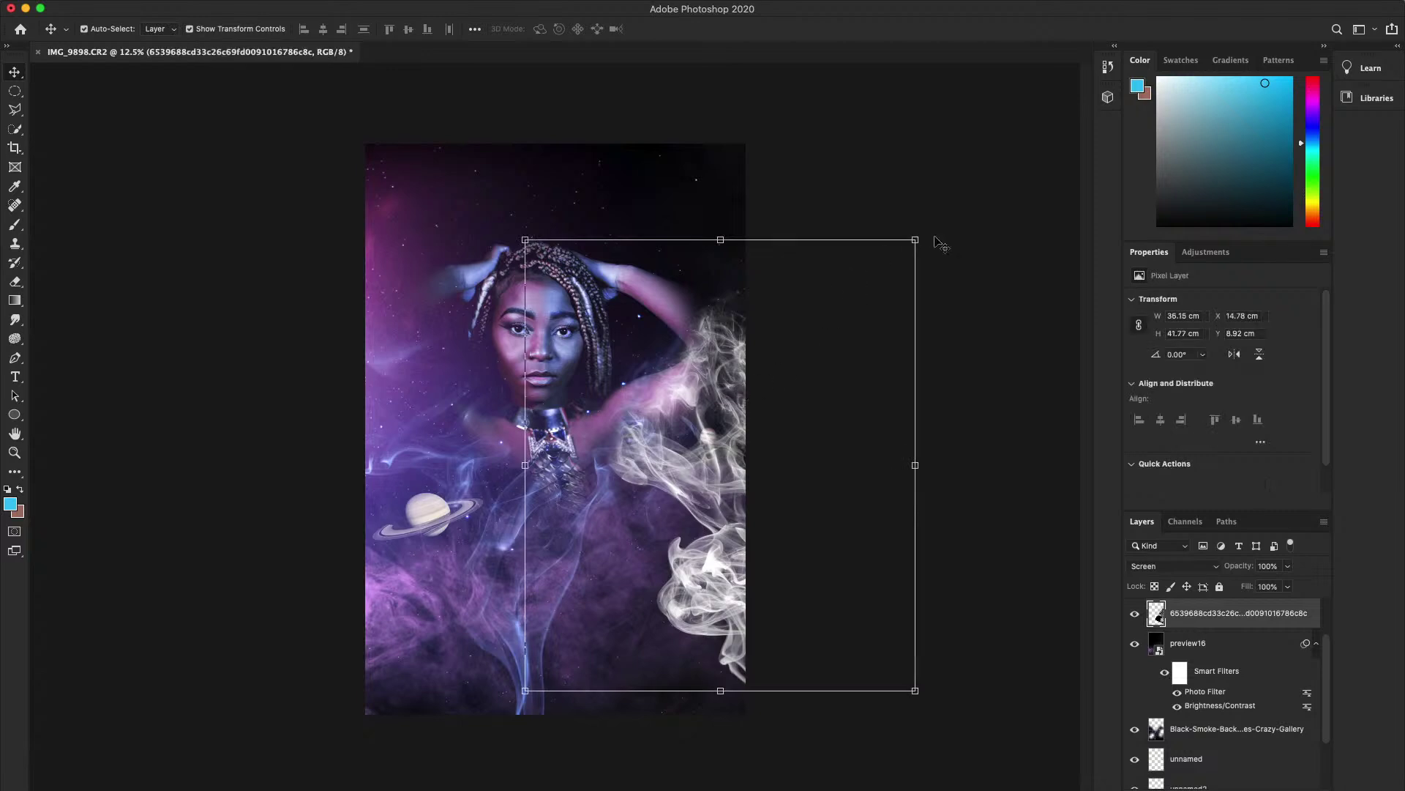
left_click_drag(924, 237, 920, 201)
left_click_drag(741, 355, 748, 351)
key("super+z")
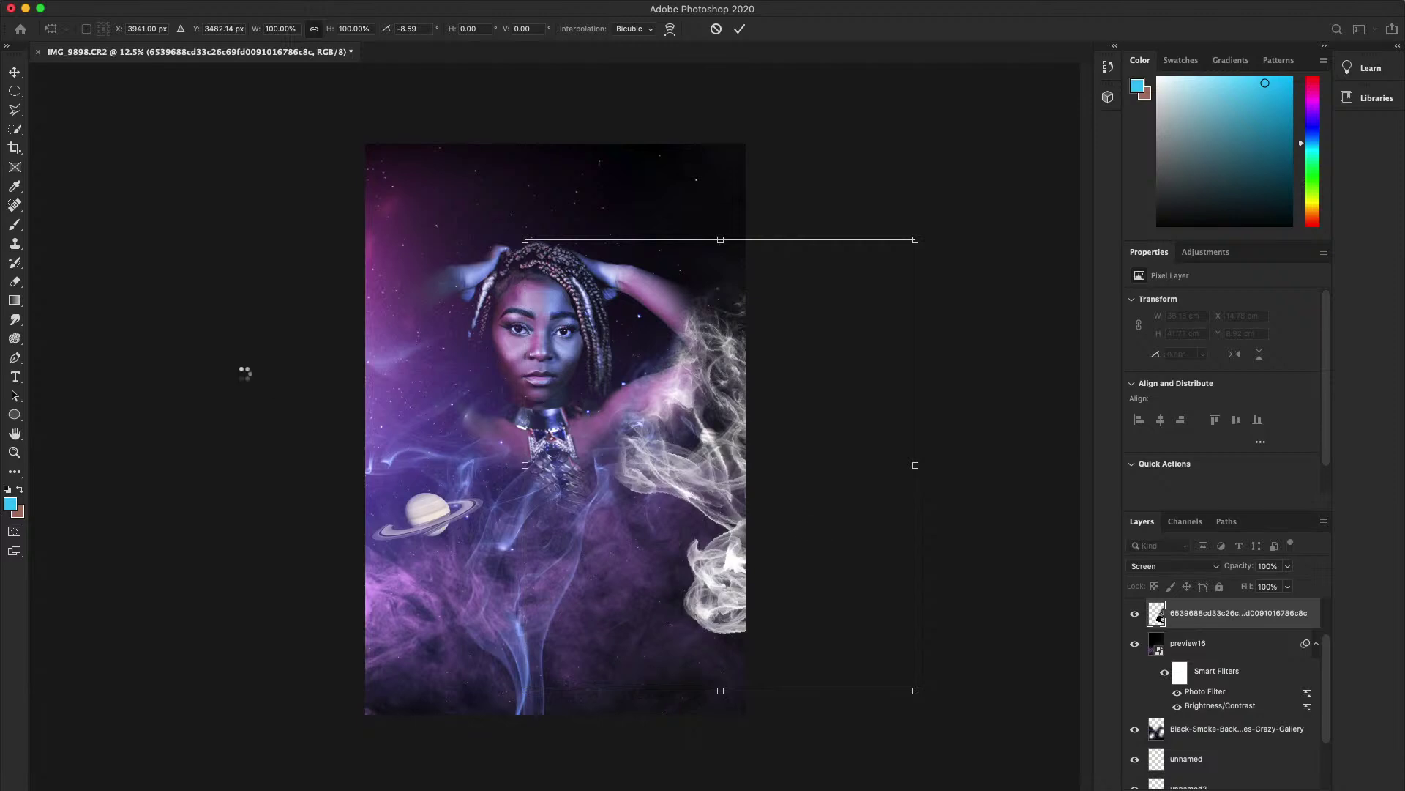
key("super+z")
key("Escape")
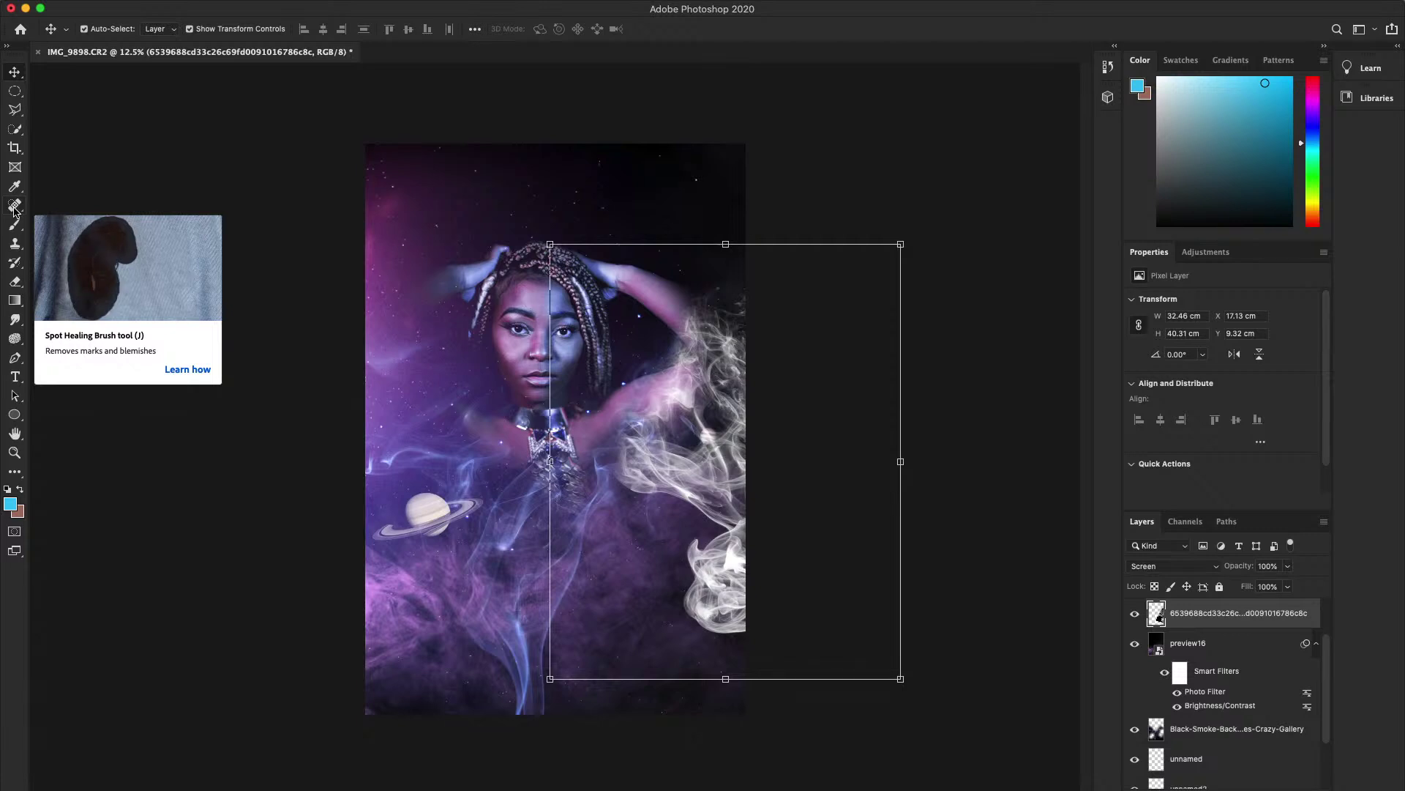
- Erase the lower smoke strands and the smoke overlapping the woman's arm, keeping only the wisps around her elbow
left_click(15, 282)
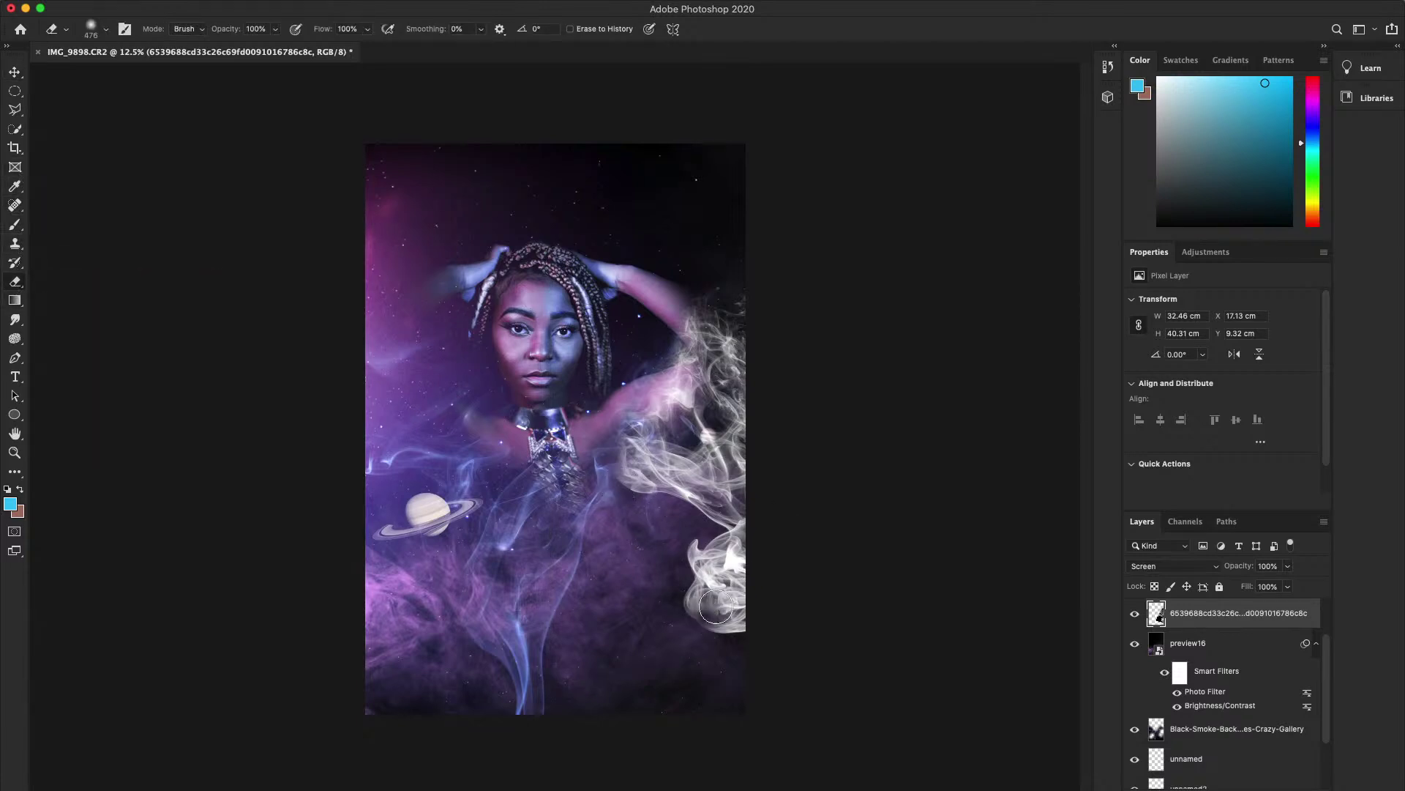
mouse_move(716, 606)
left_mouse_down()
mouse_move(688, 617)
mouse_move(723, 593)
mouse_move(728, 569)
mouse_move(750, 604)
mouse_move(689, 523)
mouse_move(765, 581)
mouse_move(717, 625)
mouse_move(737, 631)
mouse_move(685, 587)
mouse_move(790, 568)
mouse_move(617, 513)
mouse_move(616, 481)
mouse_move(702, 524)
mouse_move(628, 496)
mouse_move(787, 491)
mouse_move(775, 459)
mouse_move(659, 525)
mouse_move(646, 469)
mouse_move(668, 497)
mouse_move(641, 434)
mouse_move(646, 481)
mouse_move(685, 449)
mouse_move(682, 464)
mouse_move(697, 432)
mouse_move(637, 476)
left_mouse_up()
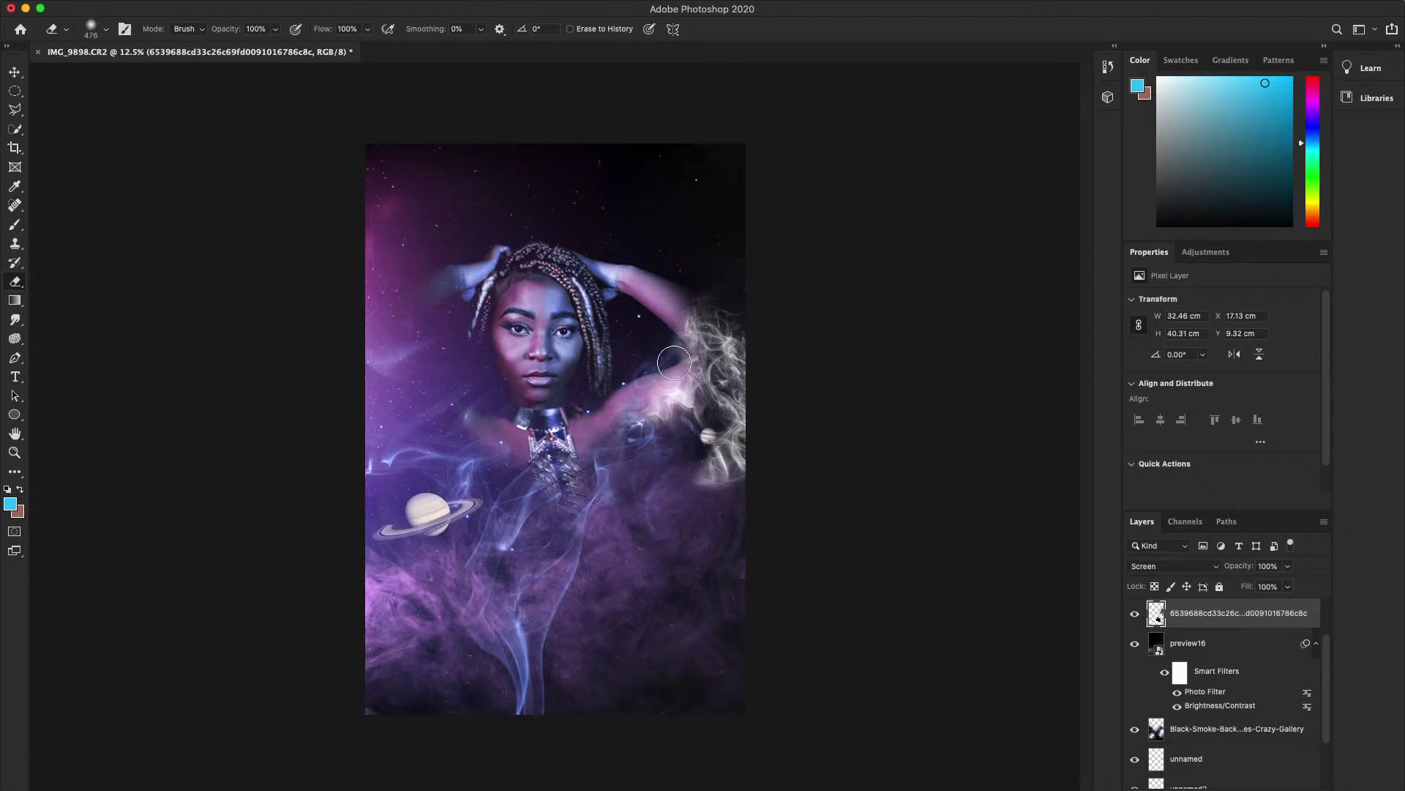
mouse_move(674, 362)
left_mouse_down()
mouse_move(658, 337)
mouse_move(684, 364)
mouse_move(639, 370)
mouse_move(674, 368)
left_mouse_up()
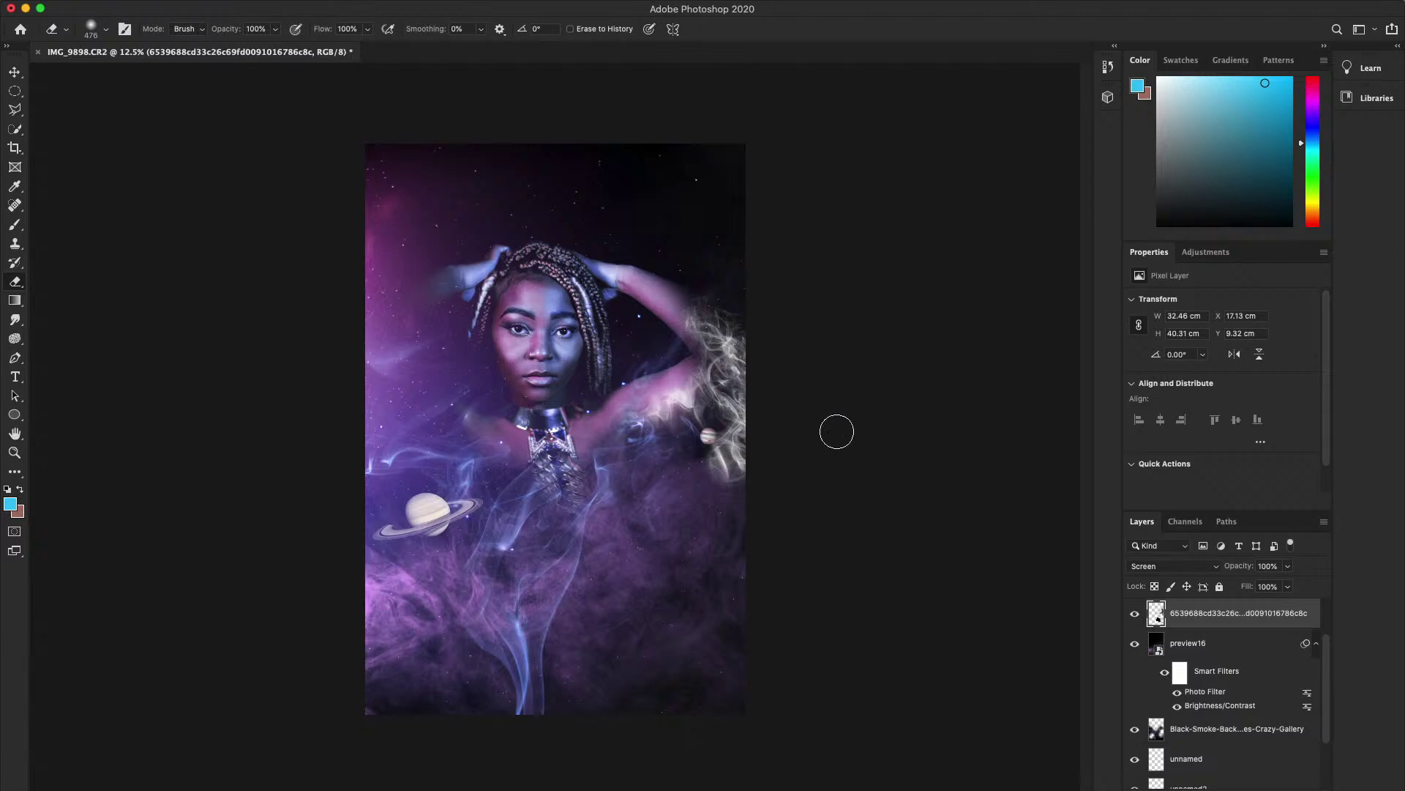
left_click(336, 2)
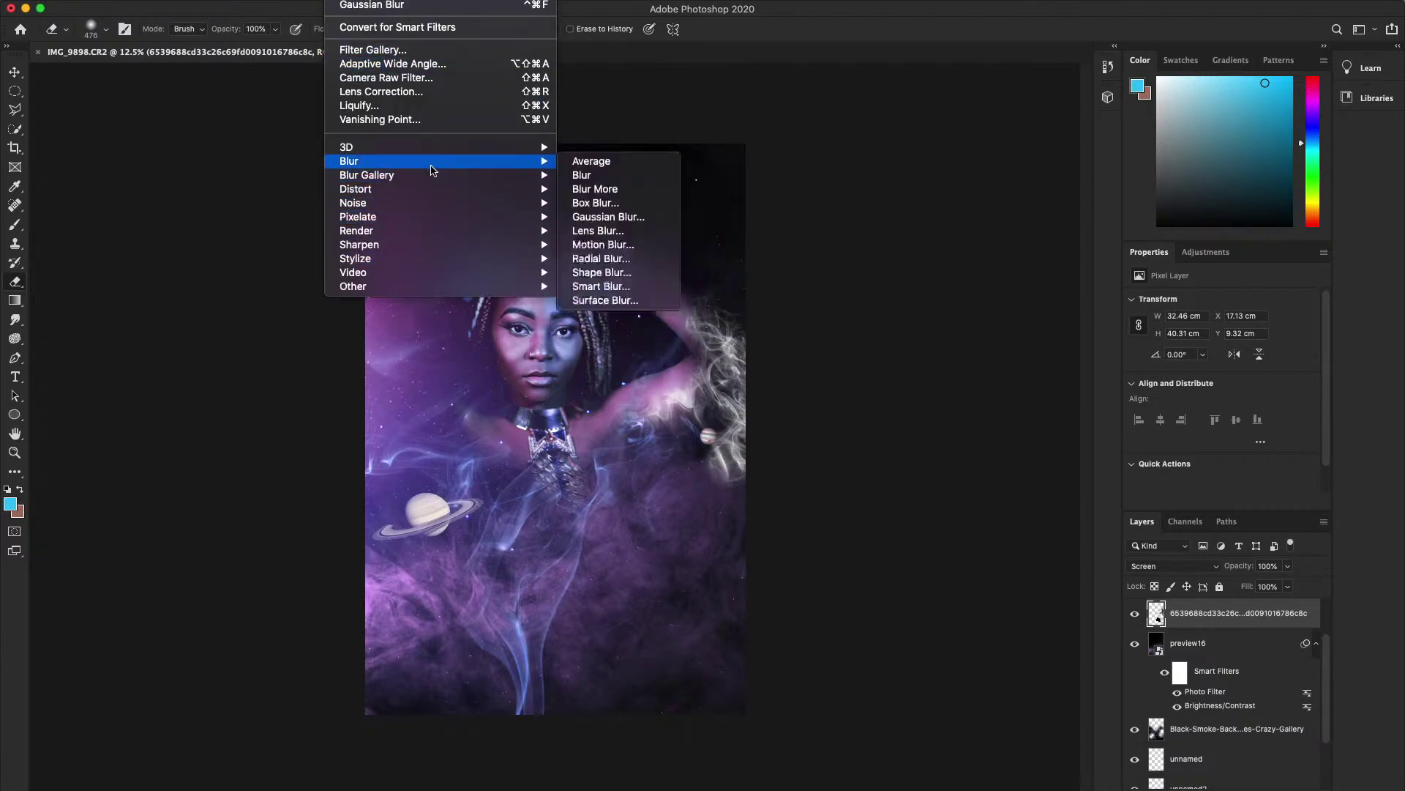
mouse_move(460, 176)
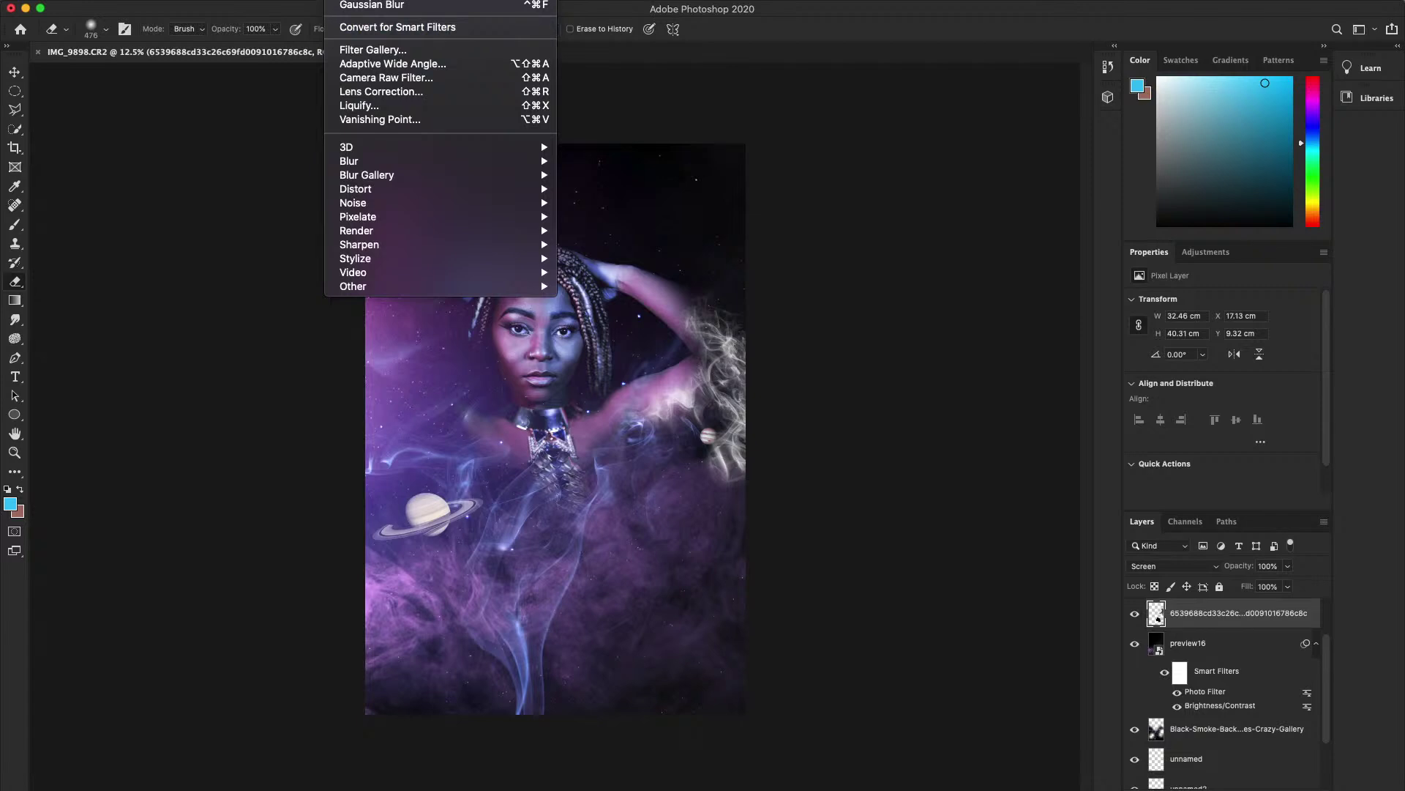
key("Escape")
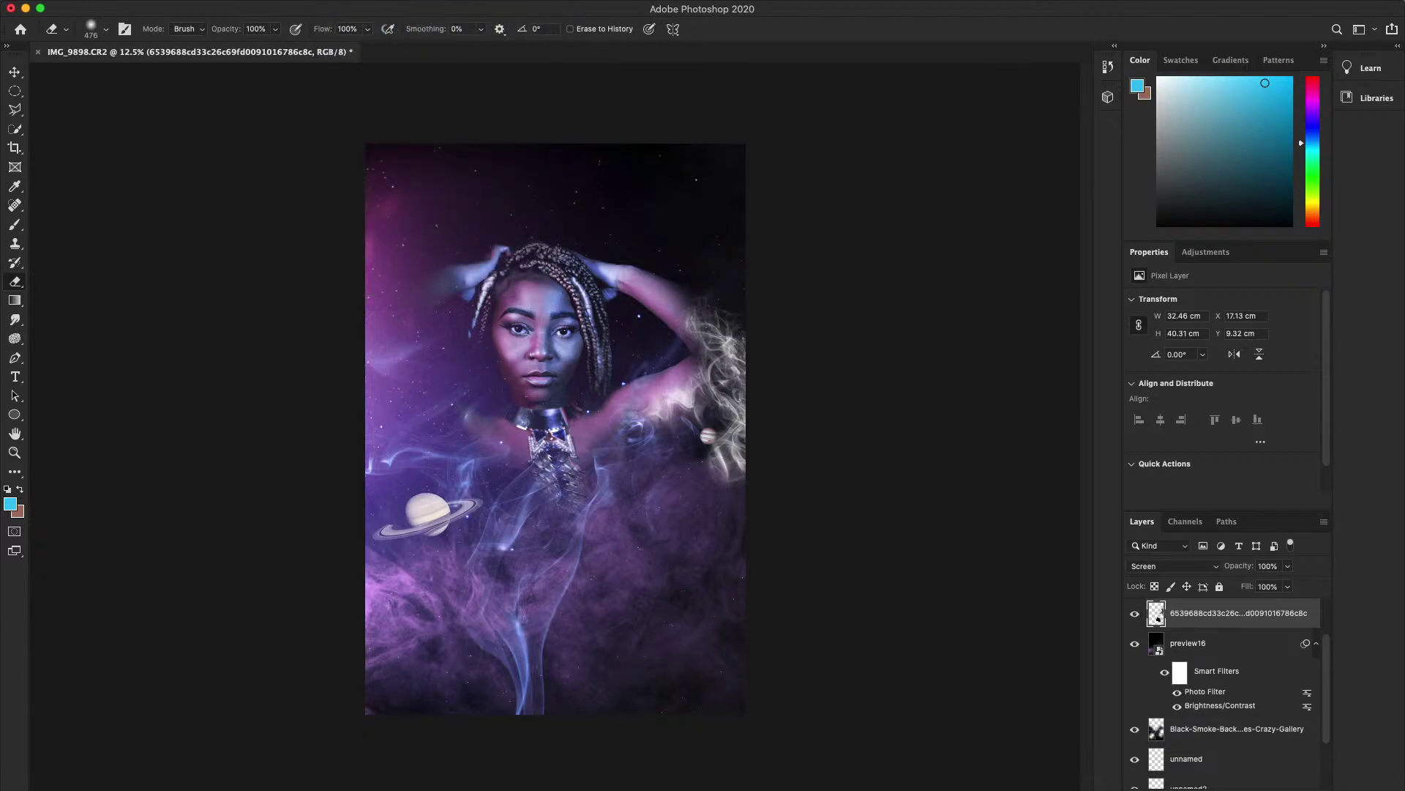
left_click(340, 0)
key("Escape")
- Start a Photo Filter on the smoke layer with a vivid purple custom colour at hue 288° and 100% density
left_click(167, 0)
mouse_move(205, 27)
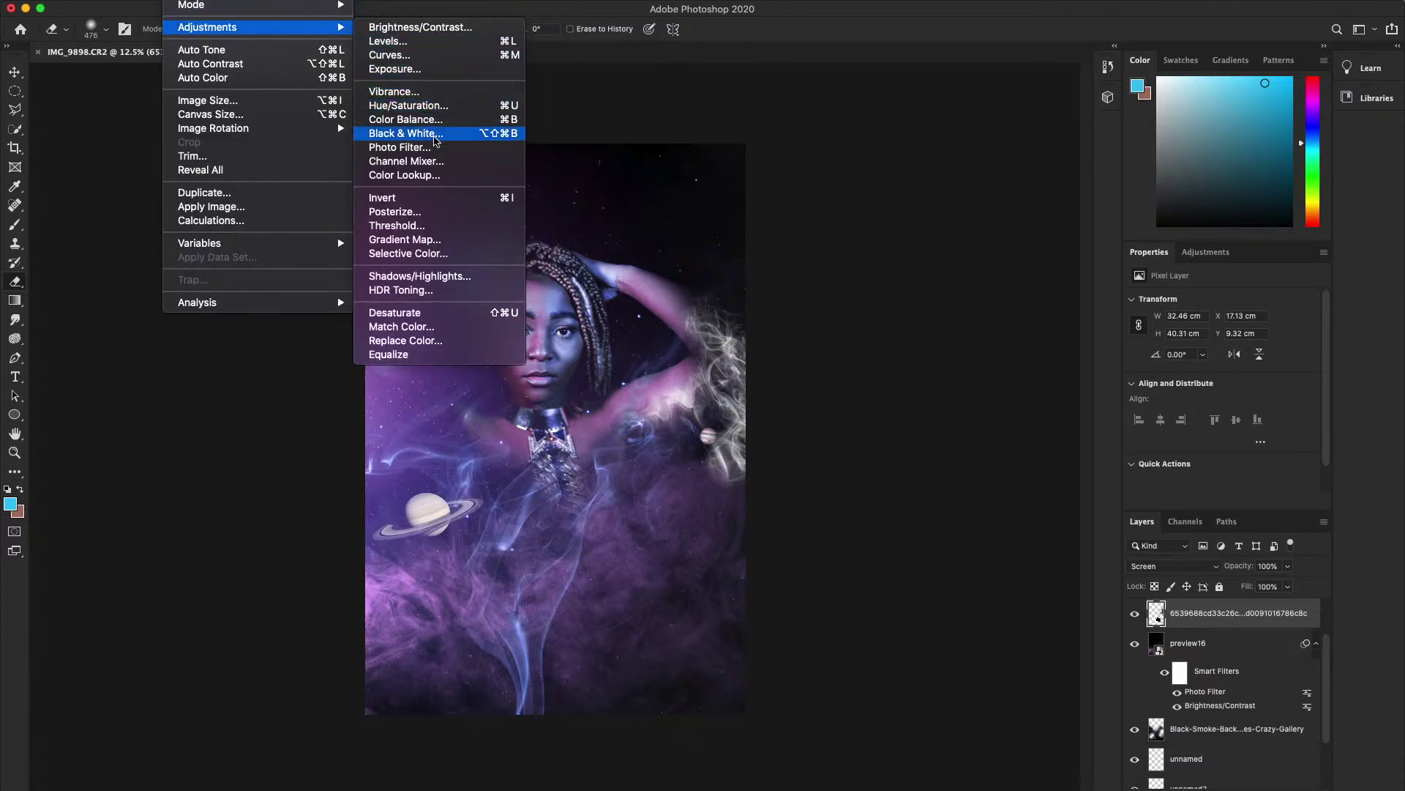
left_click(399, 147)
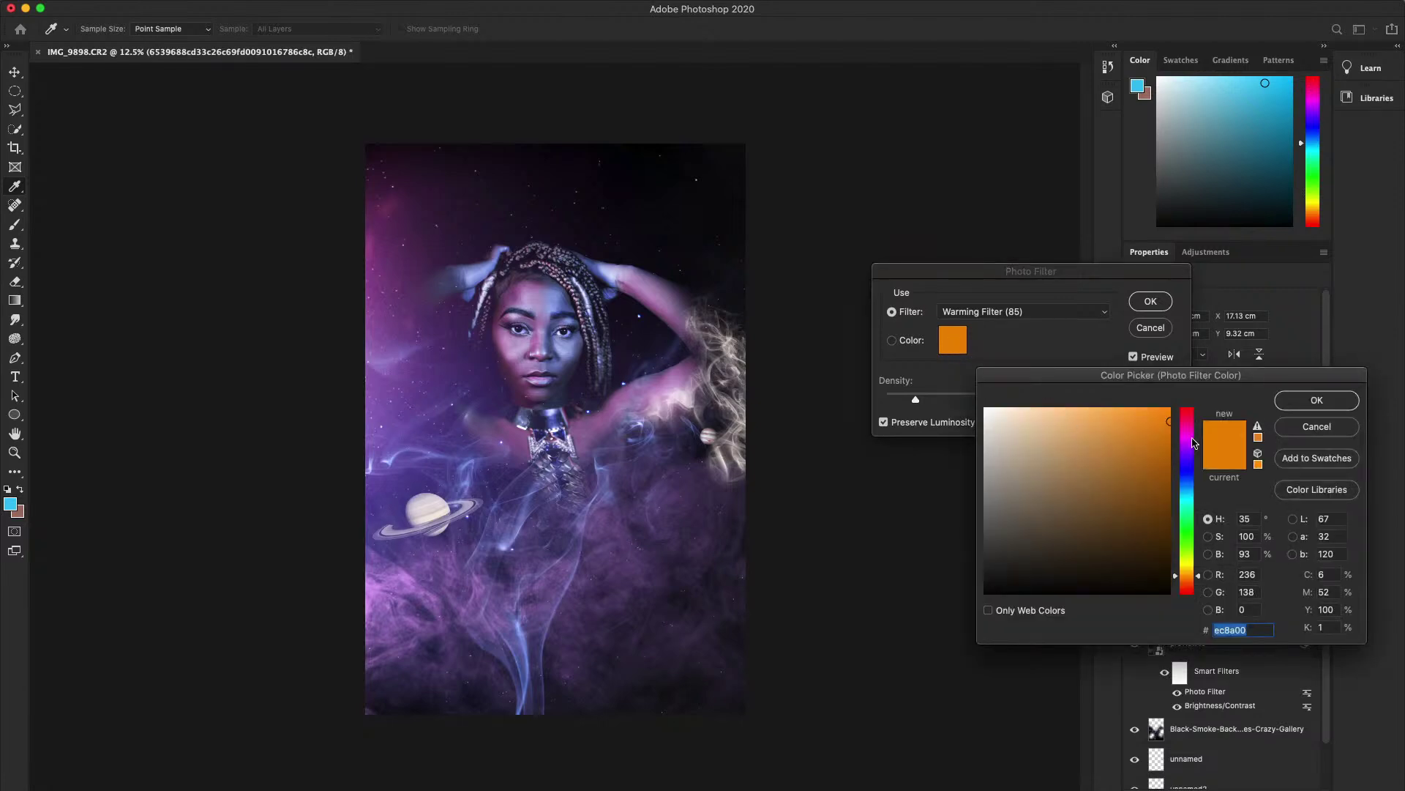
left_click(1194, 441)
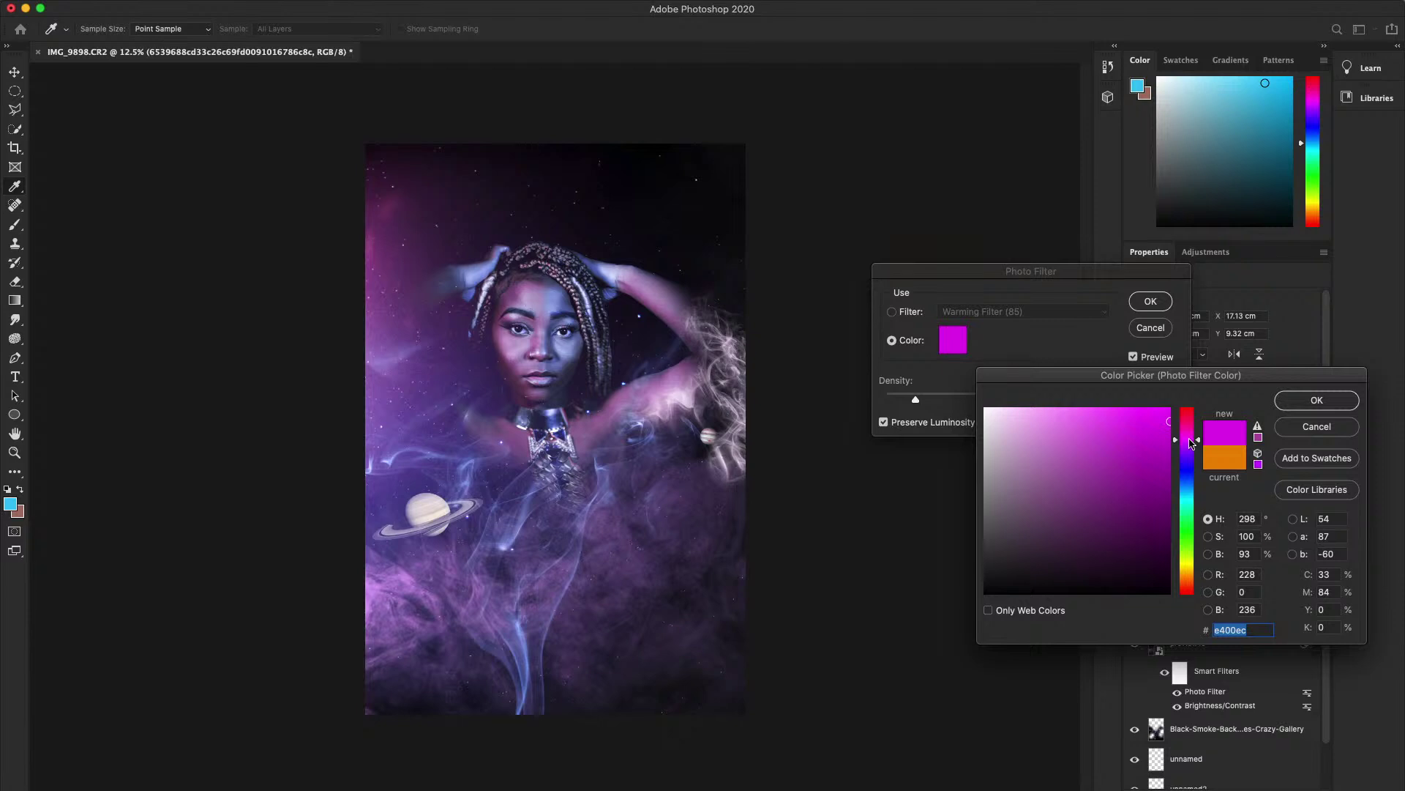
left_click(1187, 444)
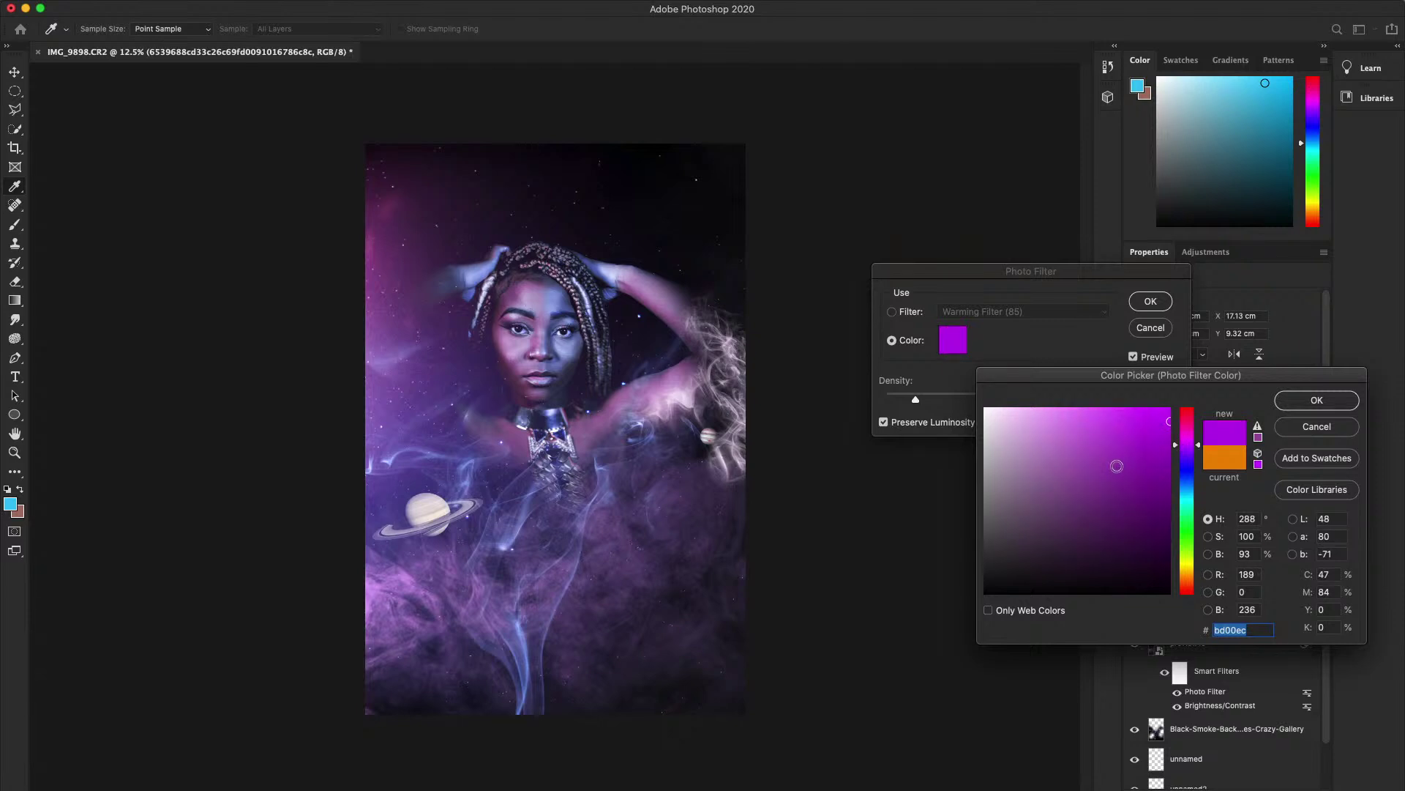
left_click(1105, 432)
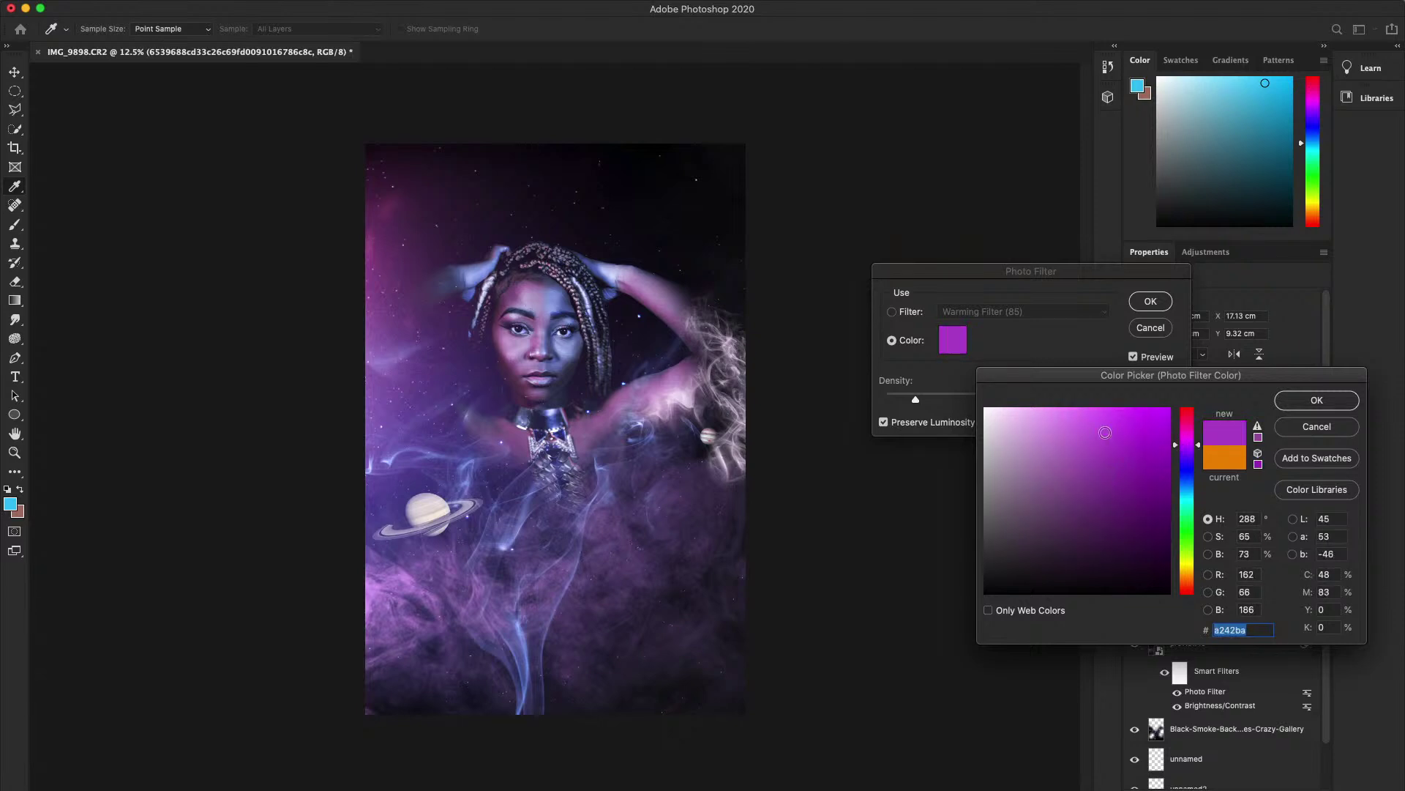
left_click(1317, 401)
left_click_drag(938, 401, 1039, 390)
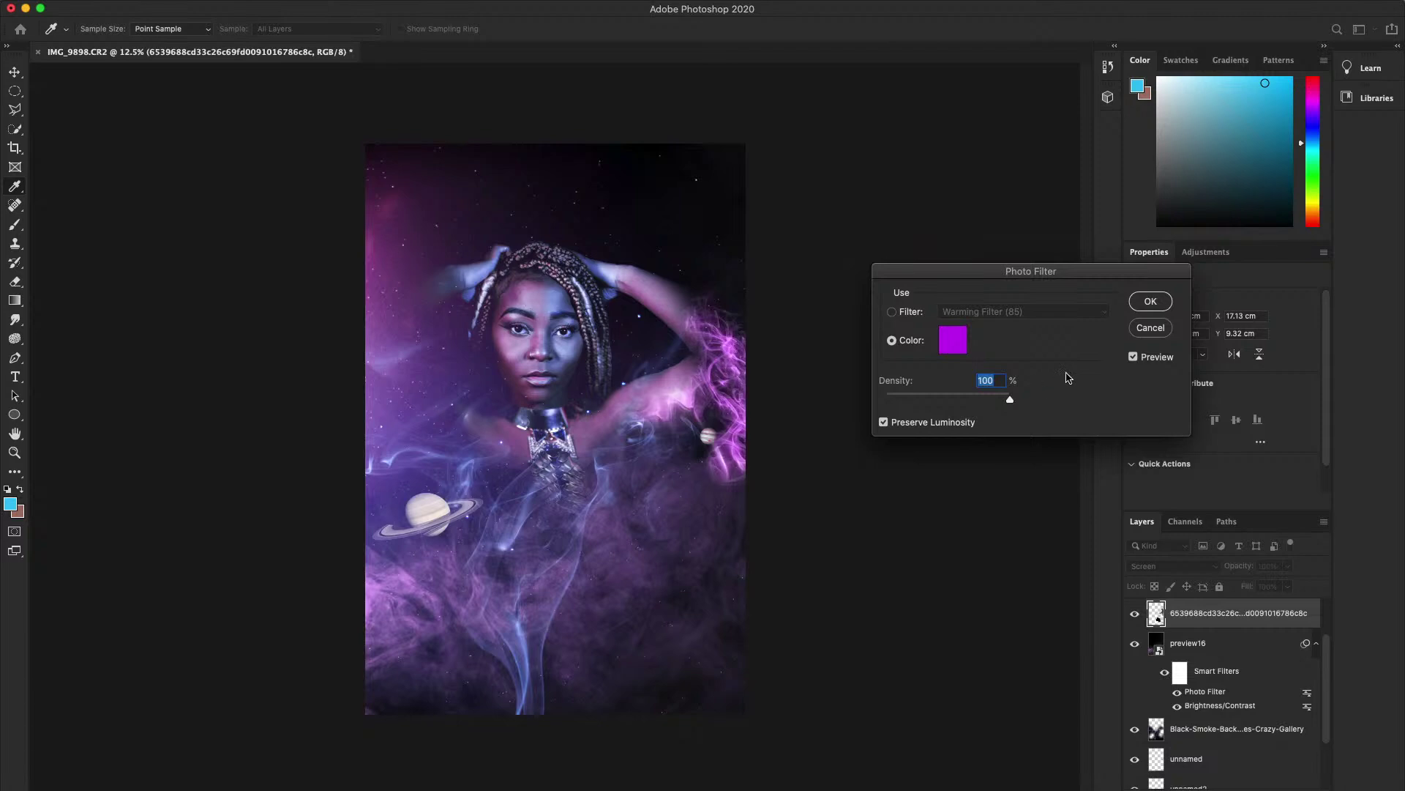
- Change the Photo Filter colour to a darker, deep purple and apply the filter to the smoke layer
left_click(963, 348)
left_click(1081, 465)
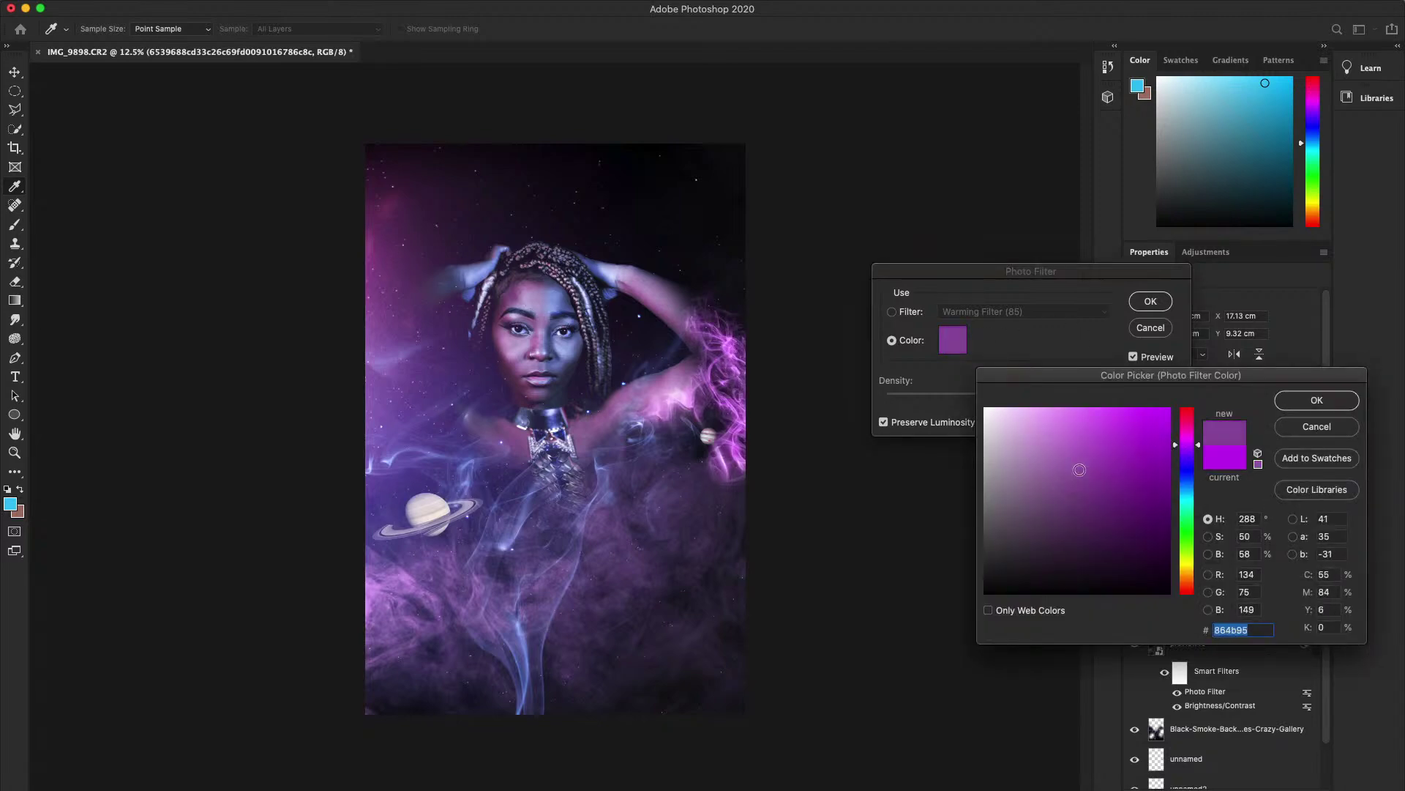
mouse_move(1081, 465)
left_mouse_down()
mouse_move(1095, 493)
mouse_move(1119, 471)
mouse_move(1118, 506)
left_mouse_up()
left_click(1317, 399)
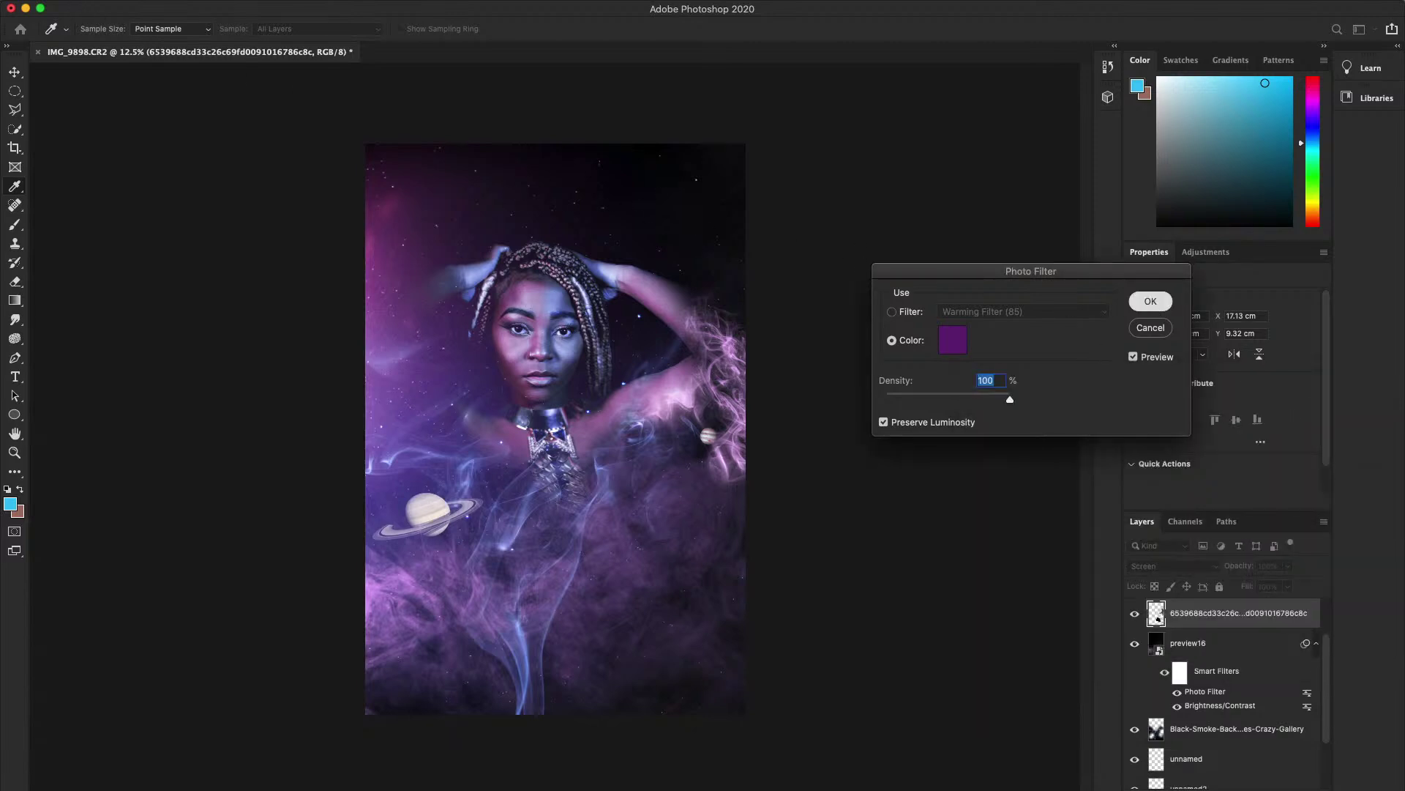
left_click(1150, 301)
- Darken the elbow smoke layer with a Brightness/Contrast adjustment so it blends with the surrounding purple haze
left_click(183, 1)
mouse_move(240, 36)
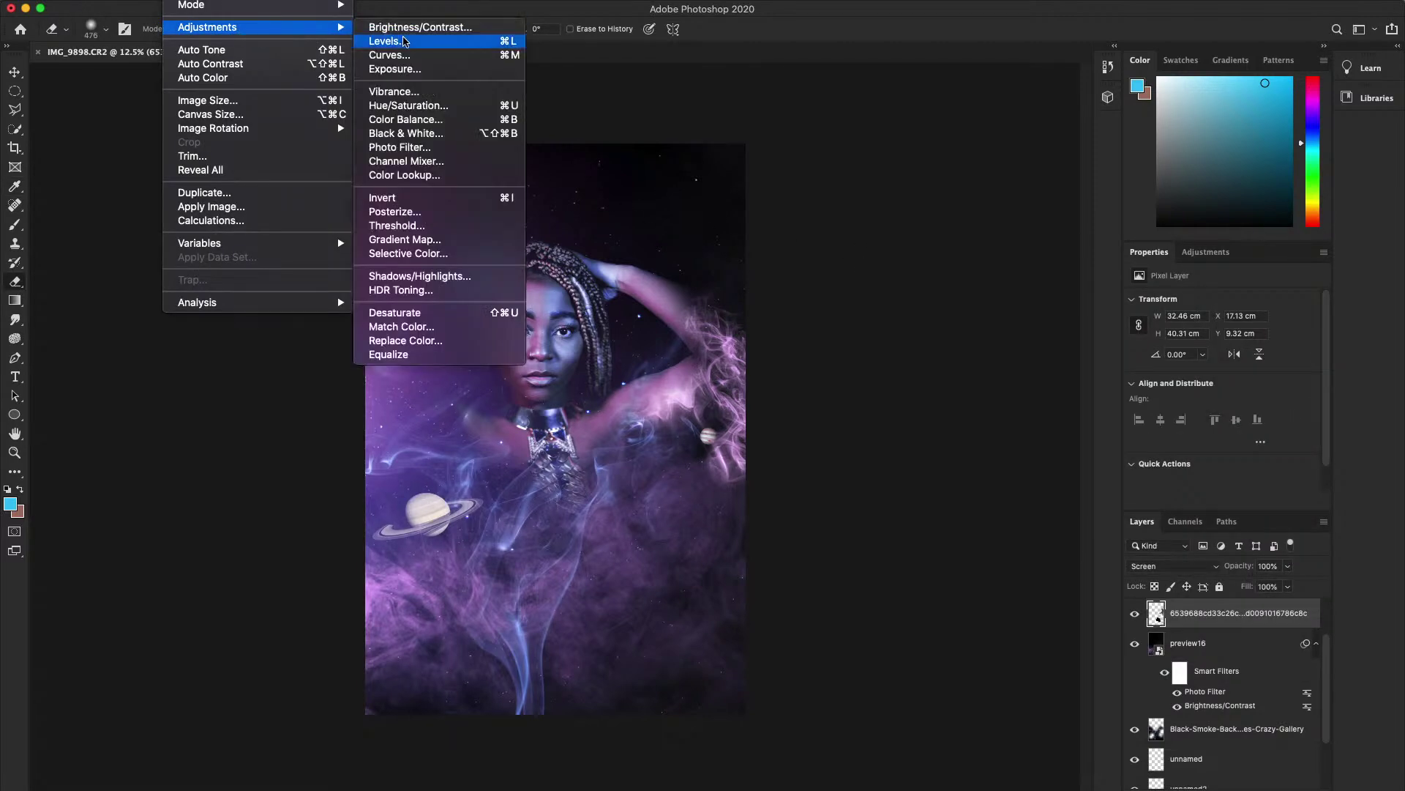
left_click(395, 27)
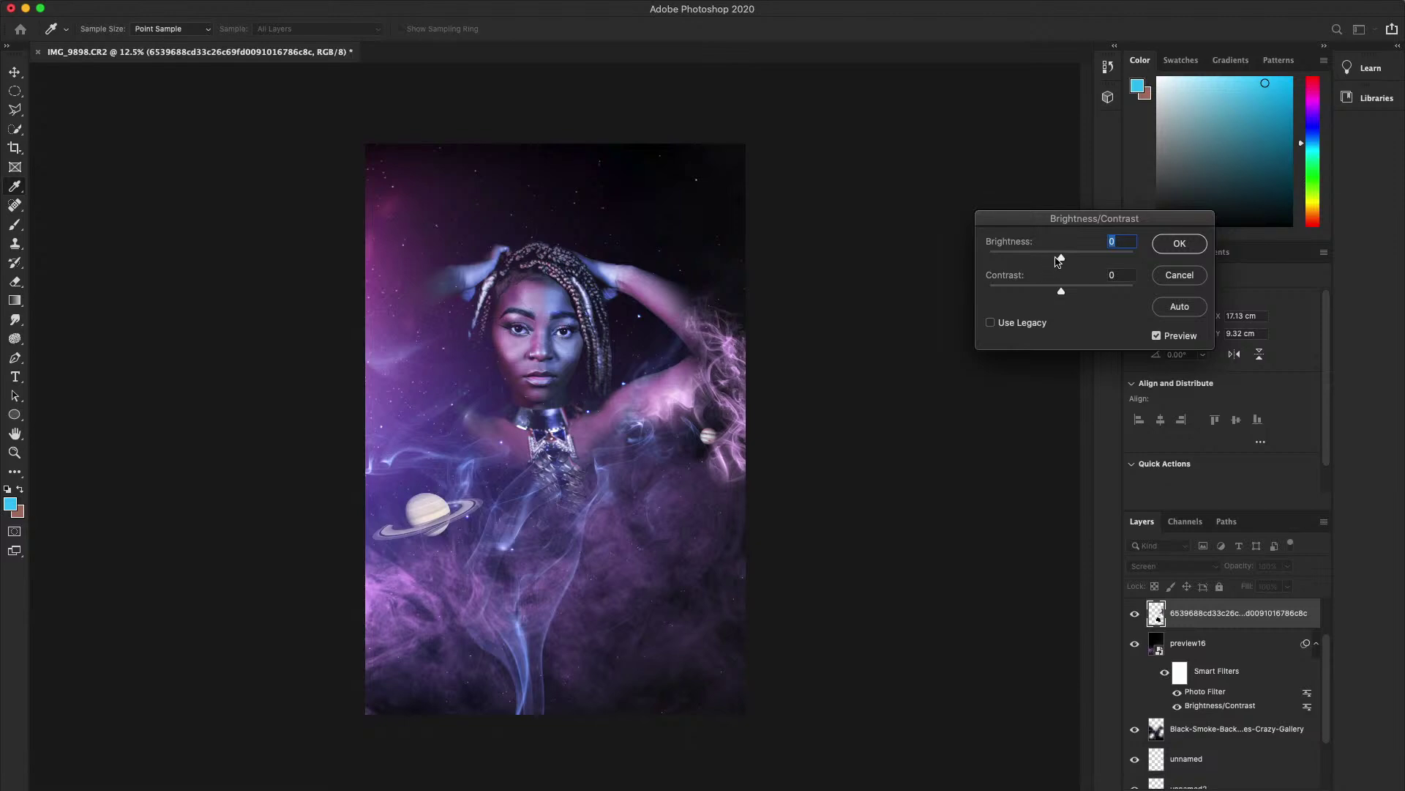
left_click_drag(1061, 258, 1073, 292)
left_click(1199, 248)
key("e")
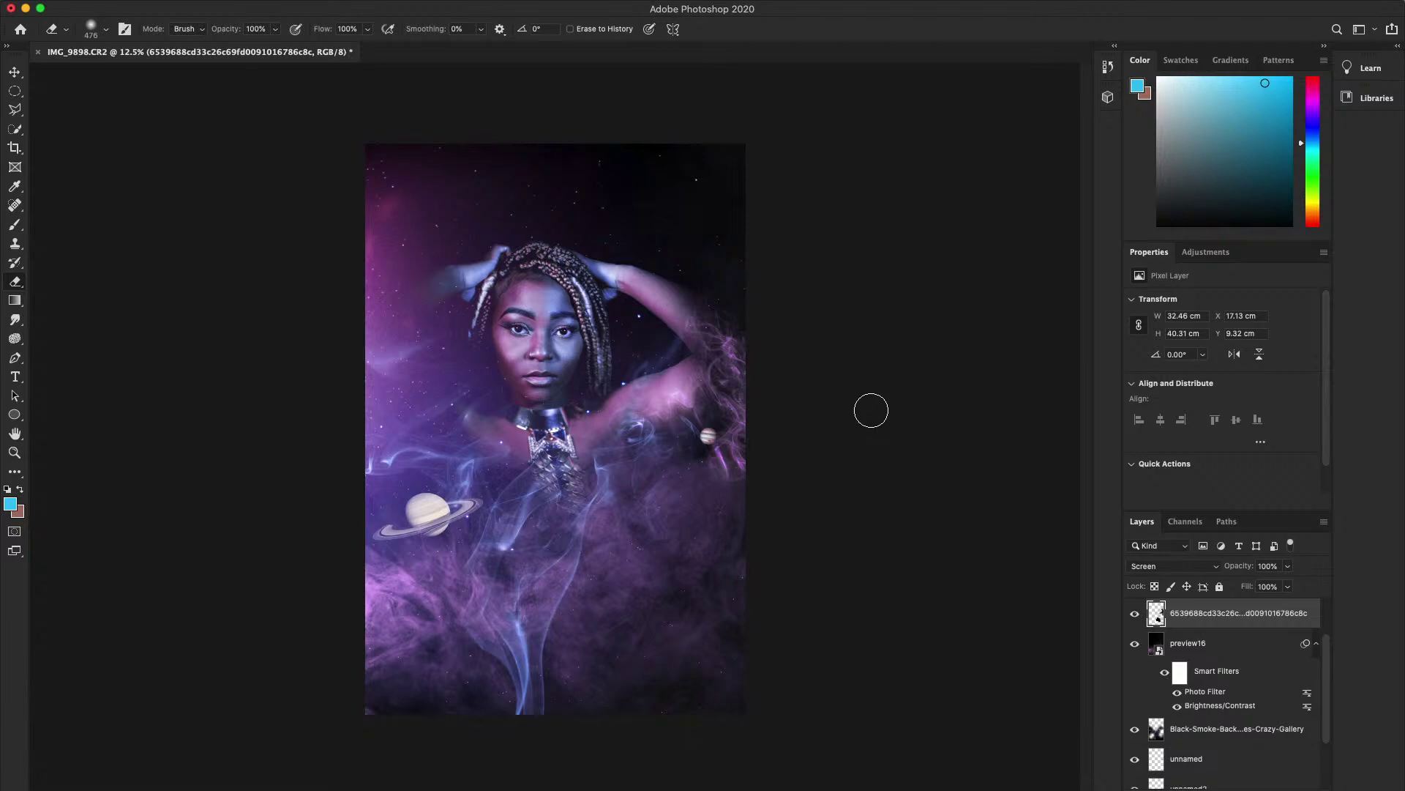
- Find the blue smoke among the lower layers and select its Black-Smoke-Background-Images-Crazy-Gallery layer
scroll(1260, 721, "down", 3)
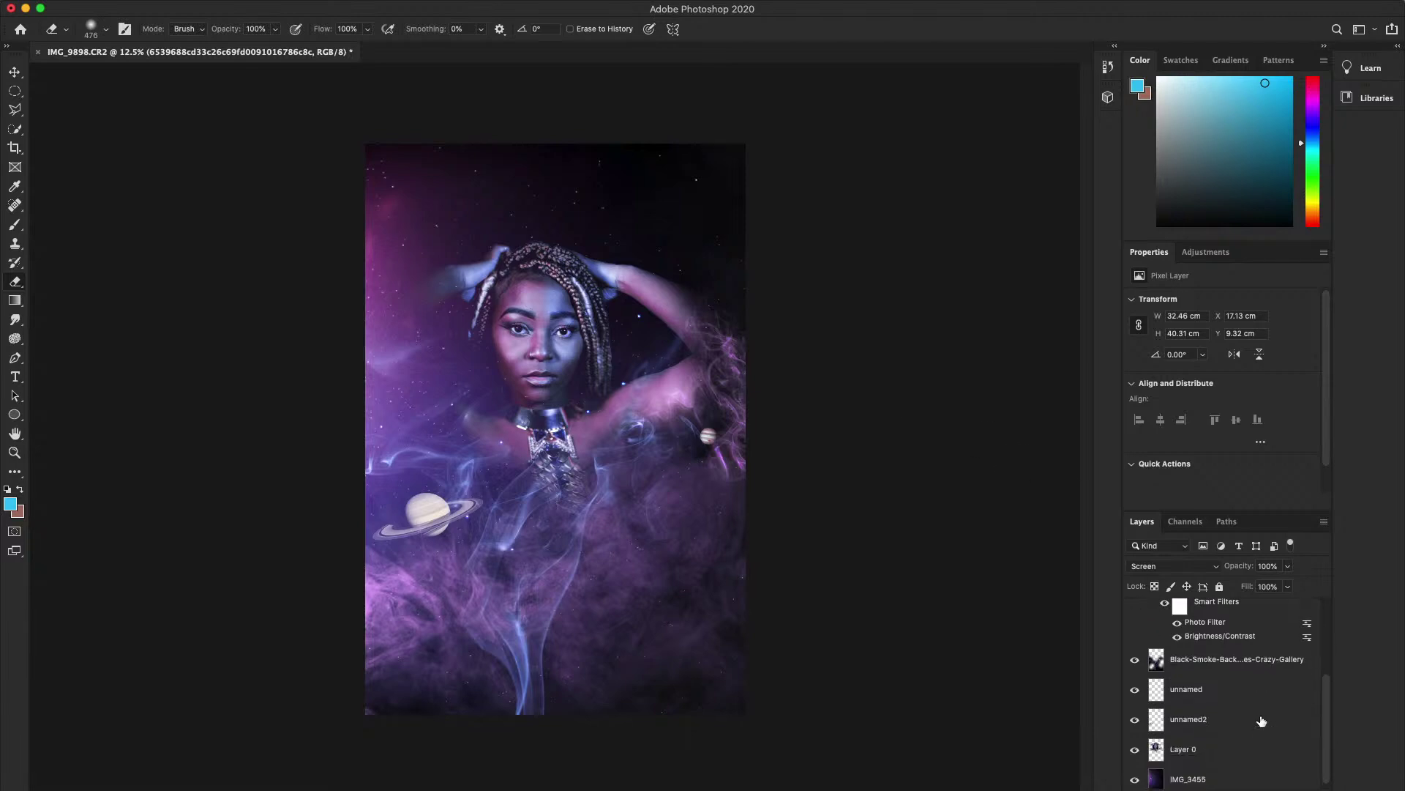
left_click(1236, 715)
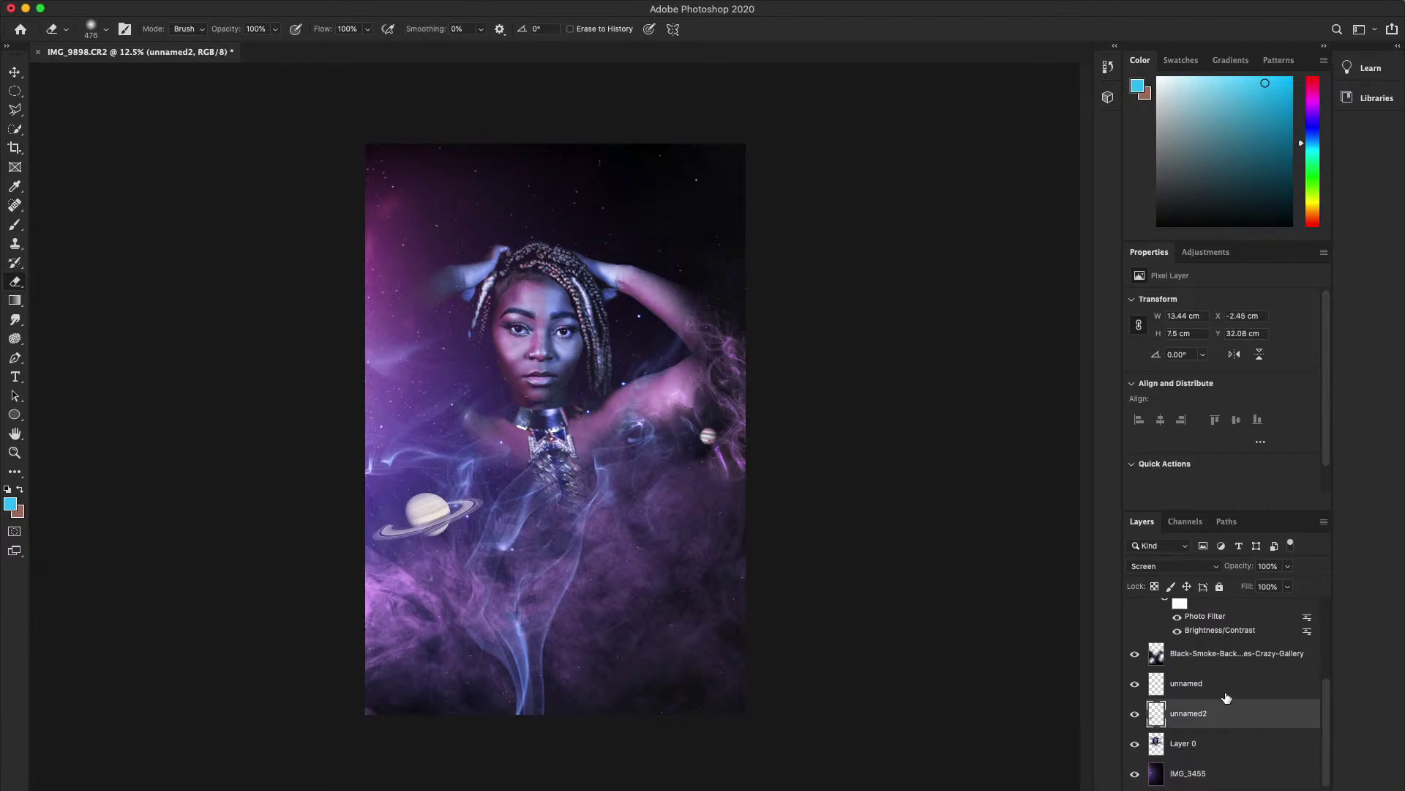
left_click(1221, 686)
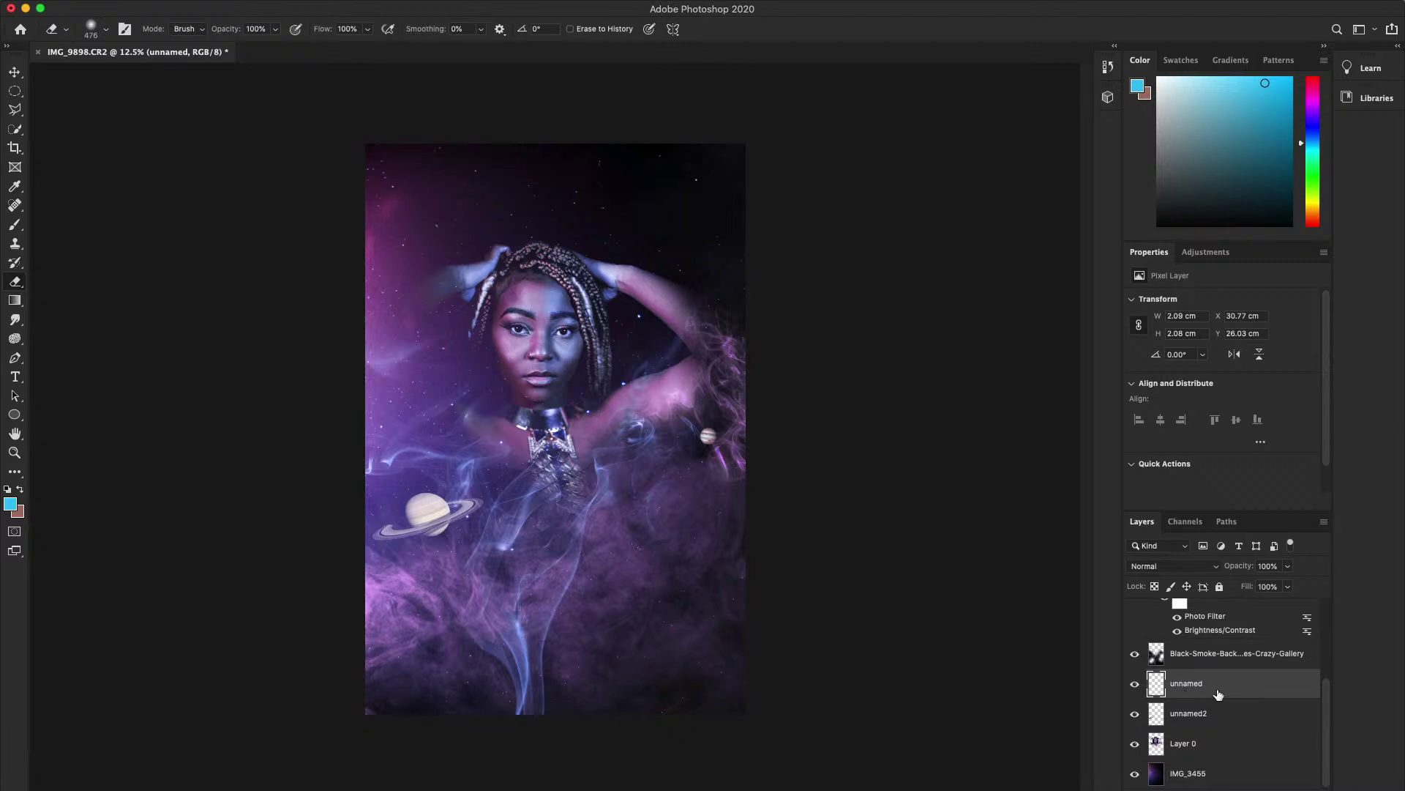
scroll(1223, 691, "up", 5)
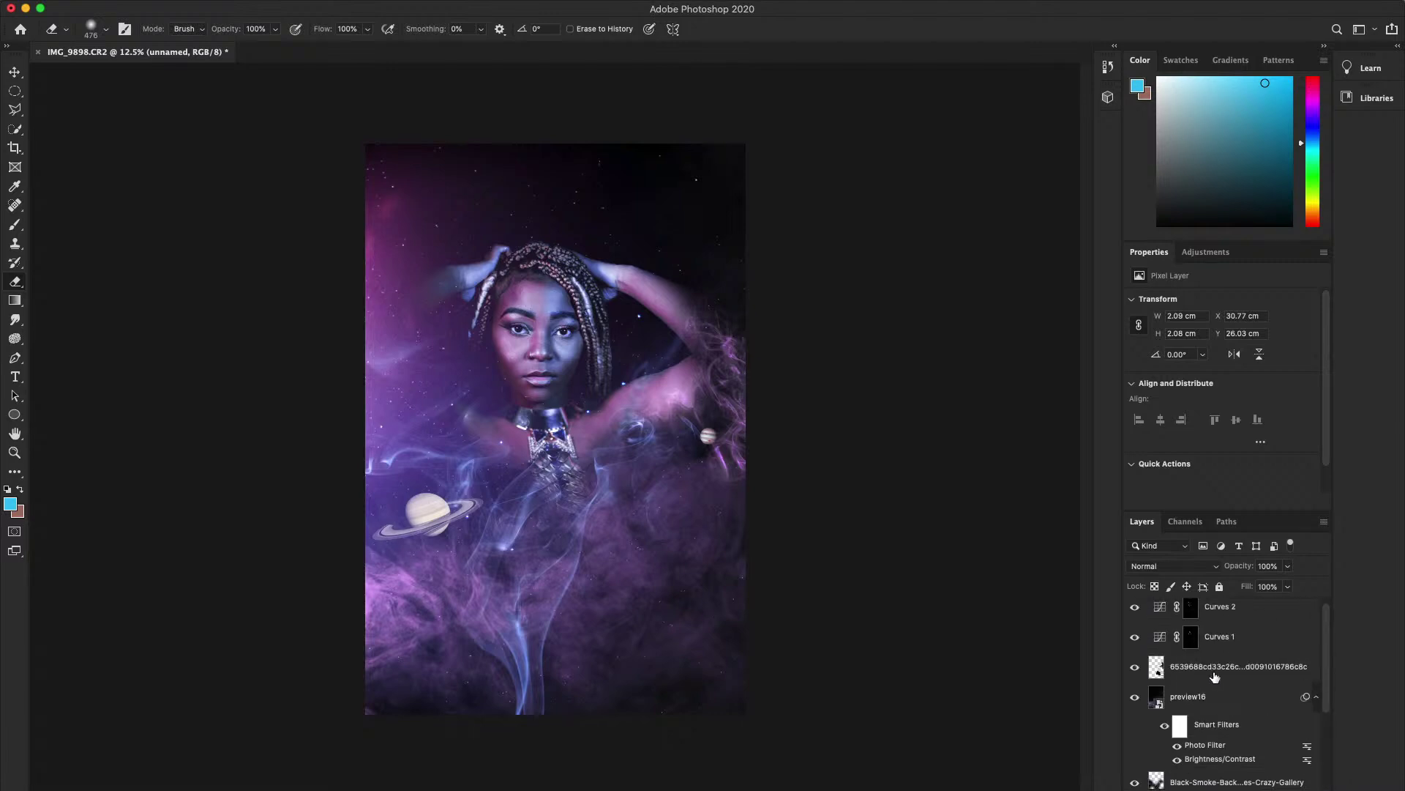
scroll(1225, 691, "down", 5)
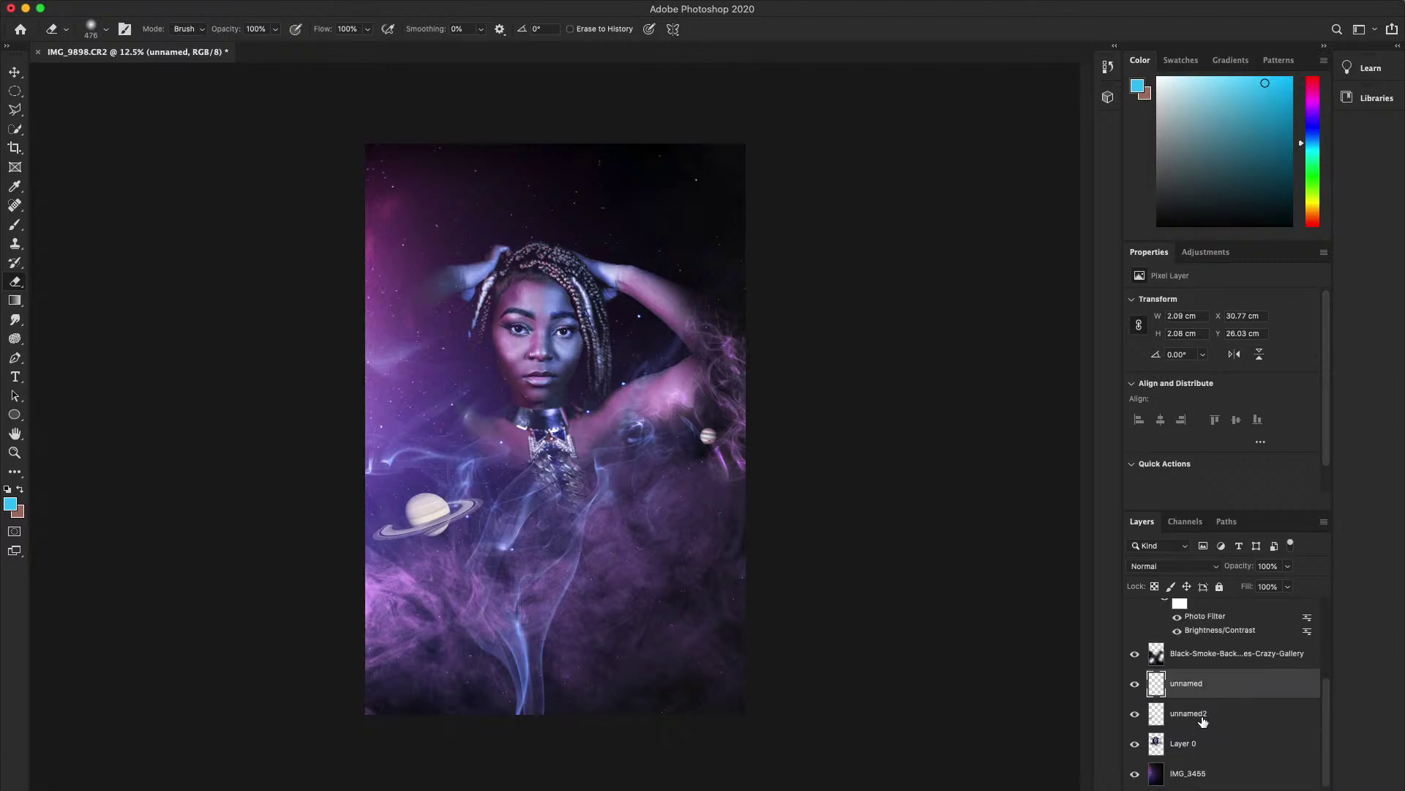
left_click(1204, 721)
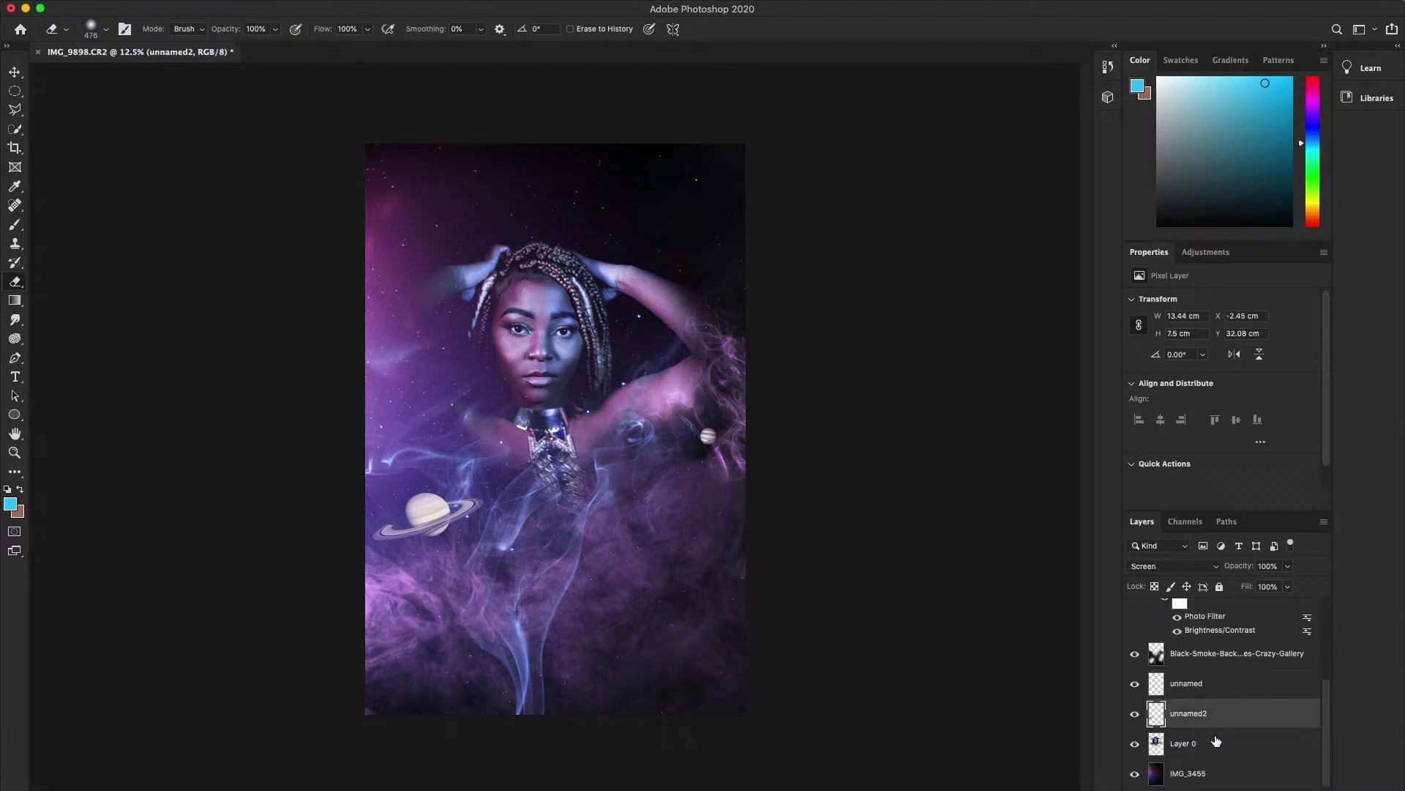
left_click(1210, 658)
scroll(1197, 713, "up", 1)
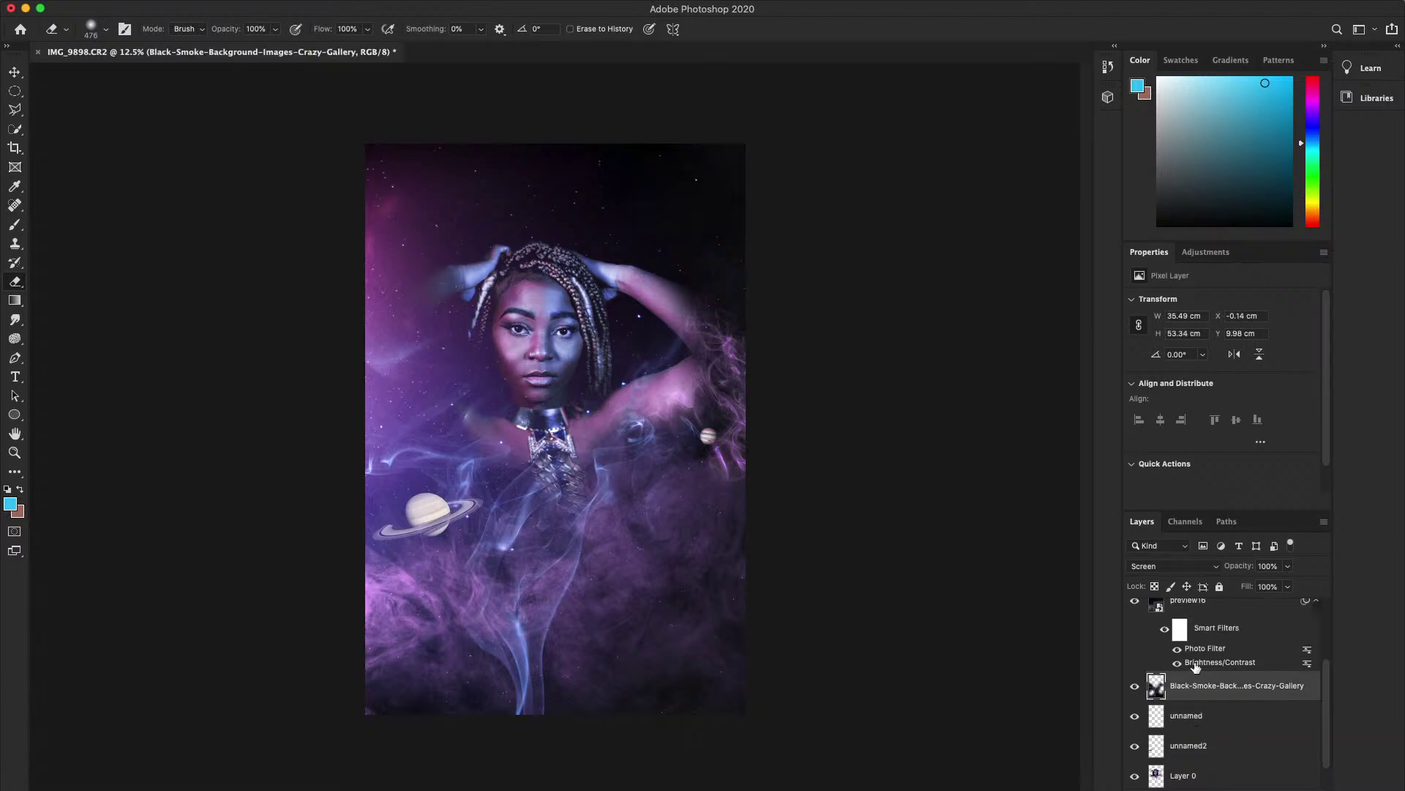
- Move the purple preview16 cloud sideways off the blue smoke, and shift the blue smoke about 0.8 cm right and 0.7 cm up
left_click(14, 72)
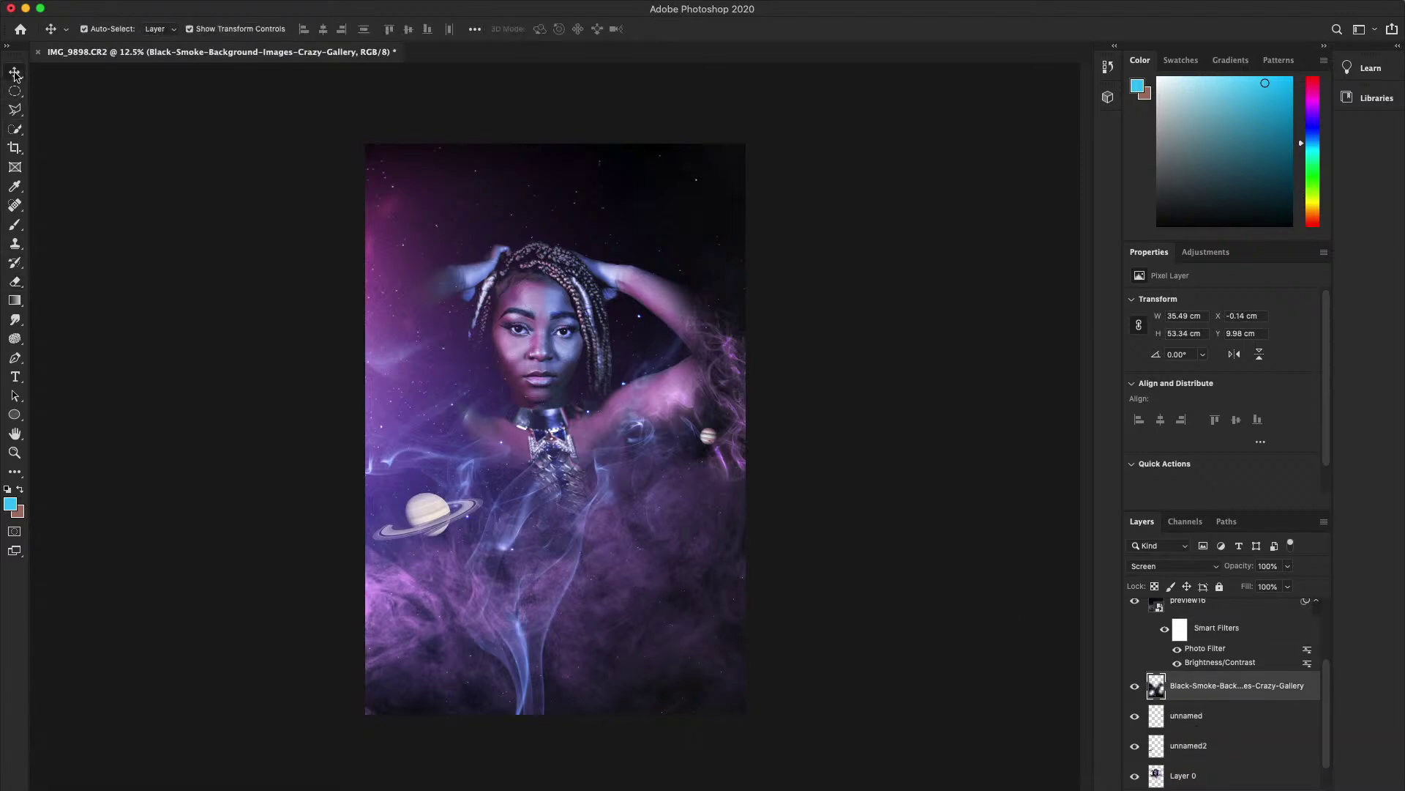
left_click_drag(527, 620, 702, 637)
mouse_move(513, 582)
left_mouse_down()
mouse_move(475, 524)
mouse_move(520, 584)
left_mouse_up()
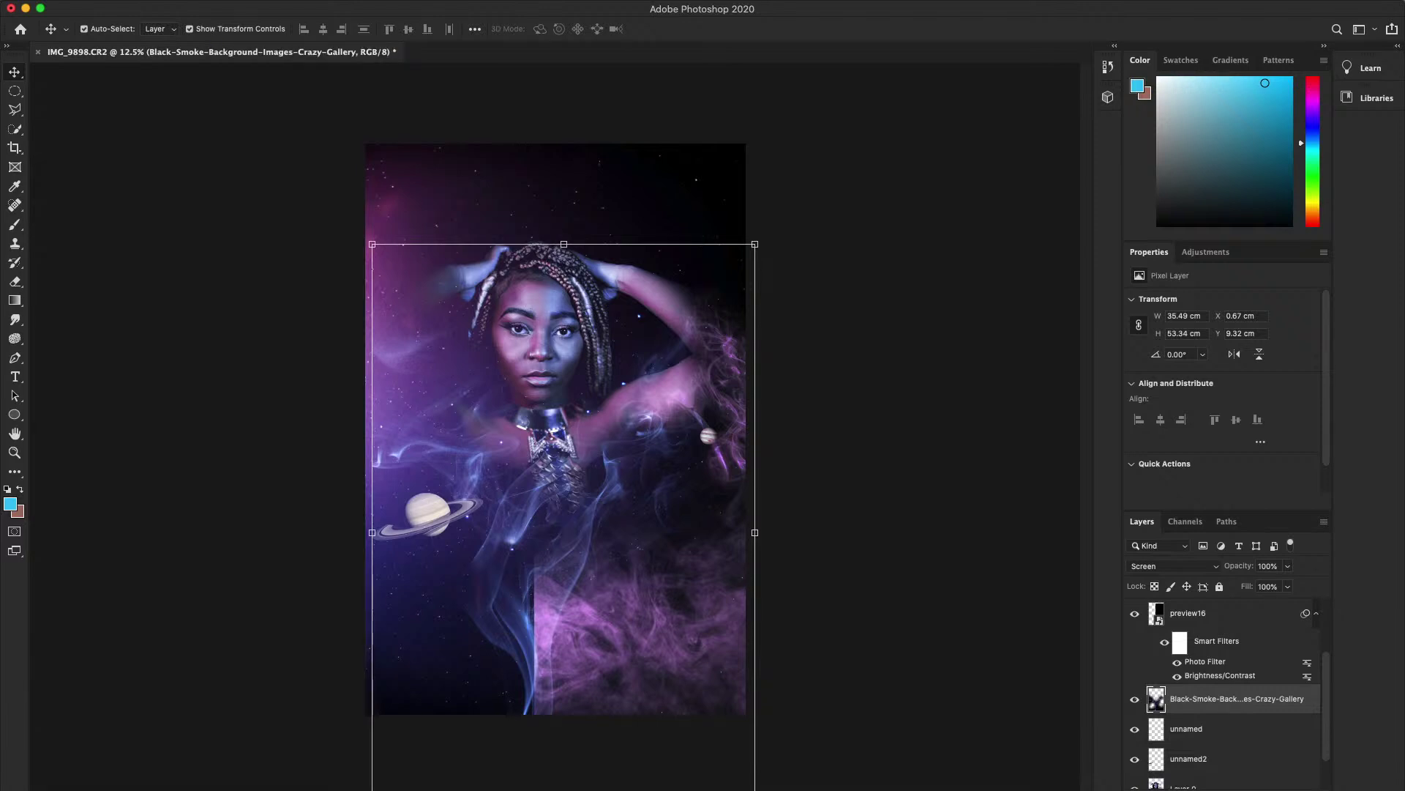
- Start a Photo Filter on the blue smoke layer with a strong purple custom colour and 100% density
left_click(147, 0)
mouse_move(187, 27)
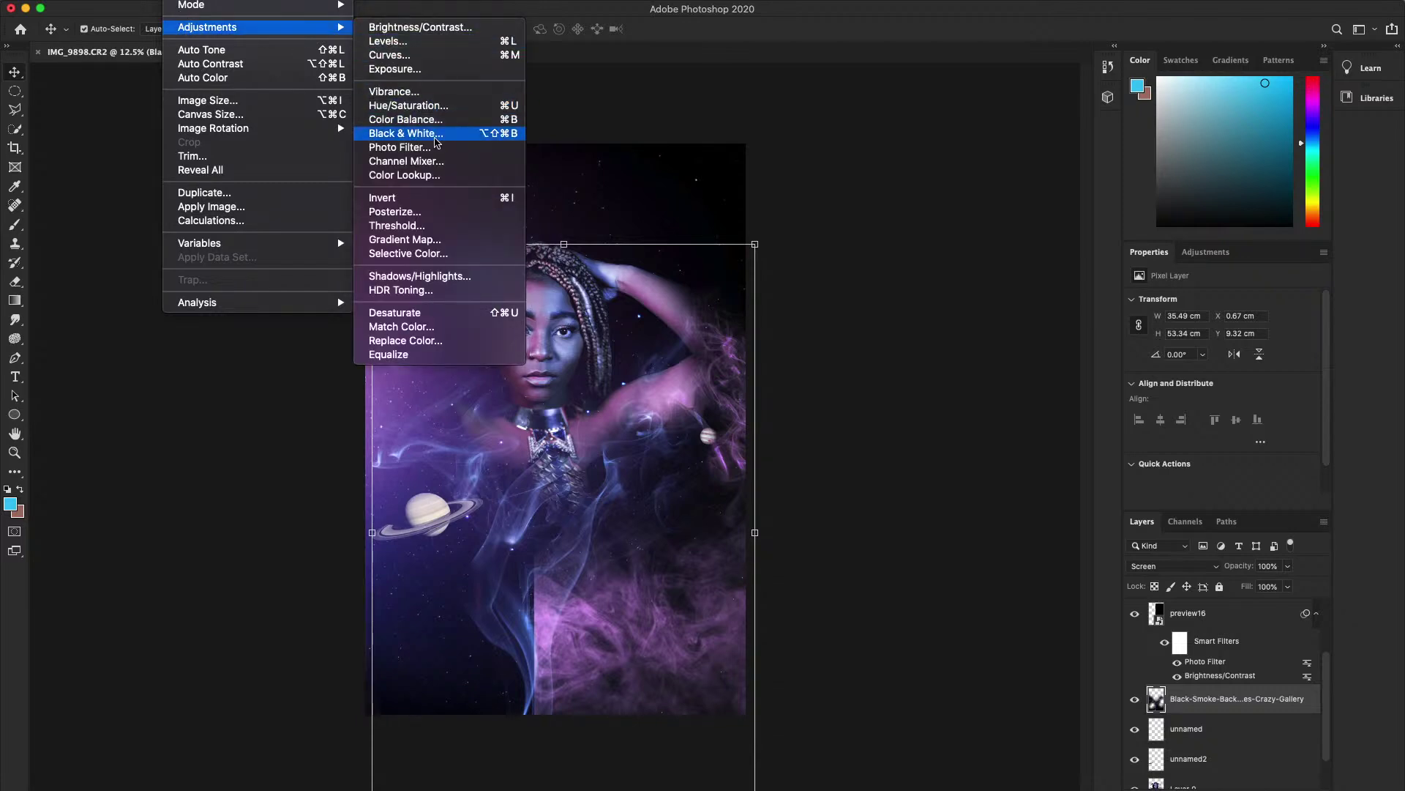
left_click(436, 146)
left_click(952, 339)
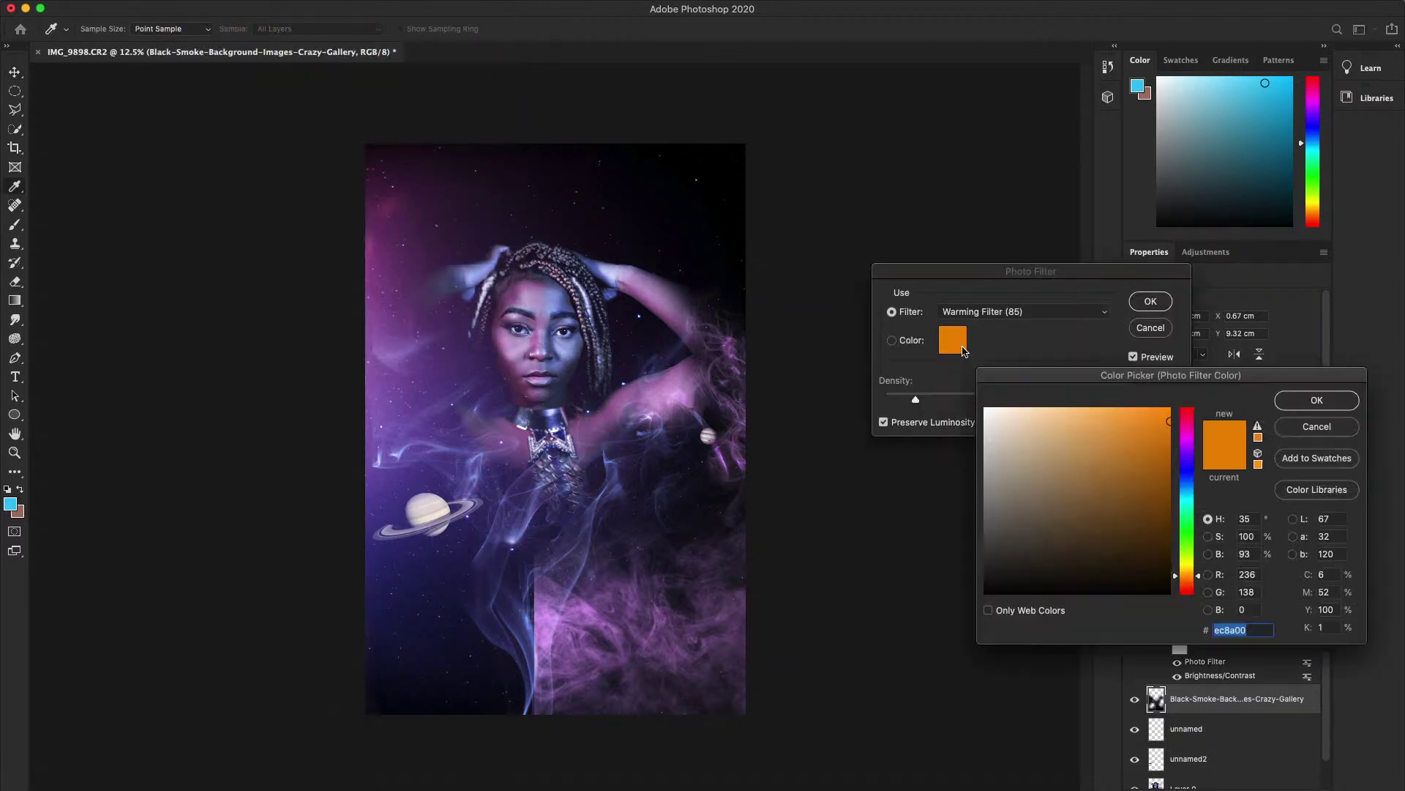
mouse_move(1083, 437)
left_mouse_down()
mouse_move(1065, 420)
mouse_move(1076, 427)
left_mouse_up()
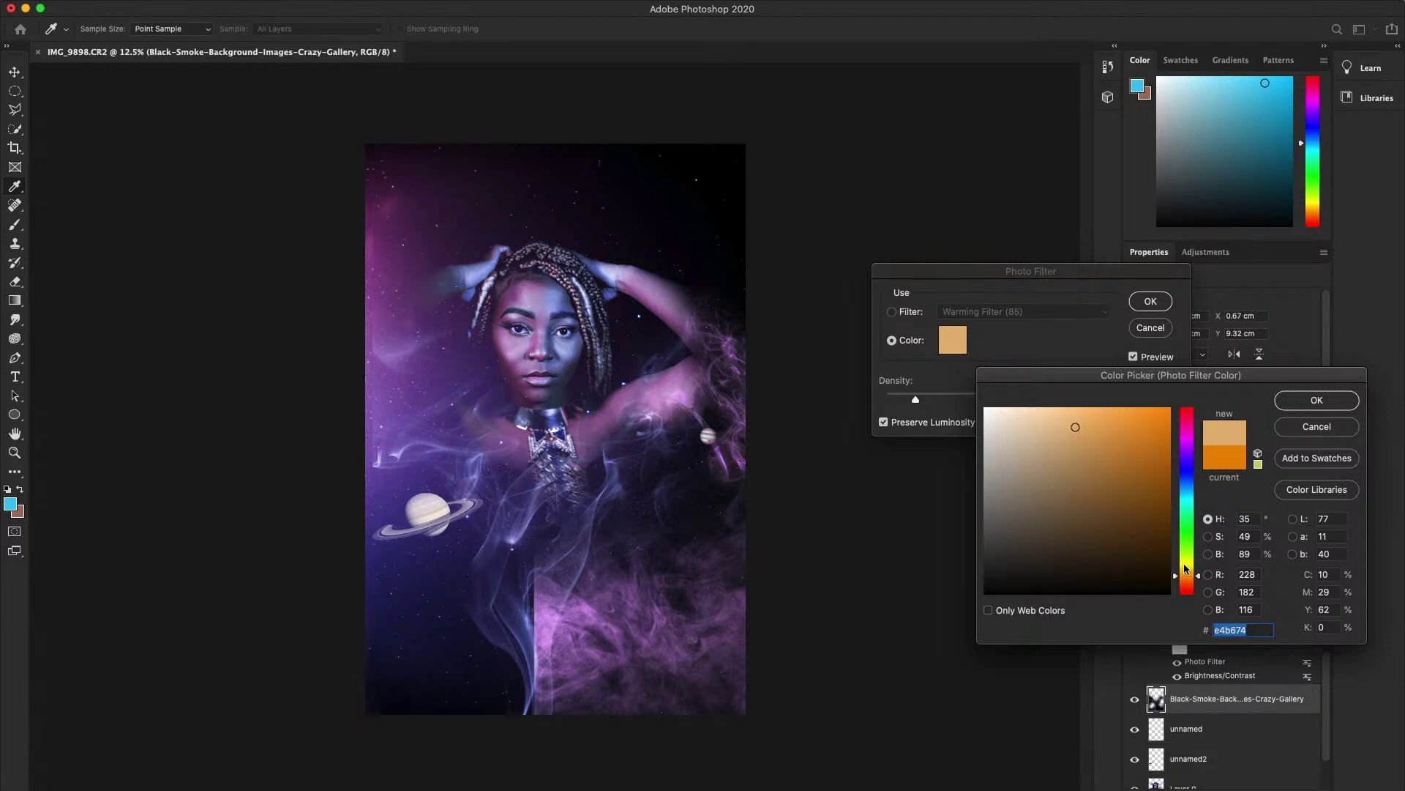
left_click(1187, 586)
left_click_drag(1187, 586, 1193, 420)
mouse_move(1114, 468)
left_mouse_down()
mouse_move(1120, 486)
mouse_move(1149, 482)
left_mouse_up()
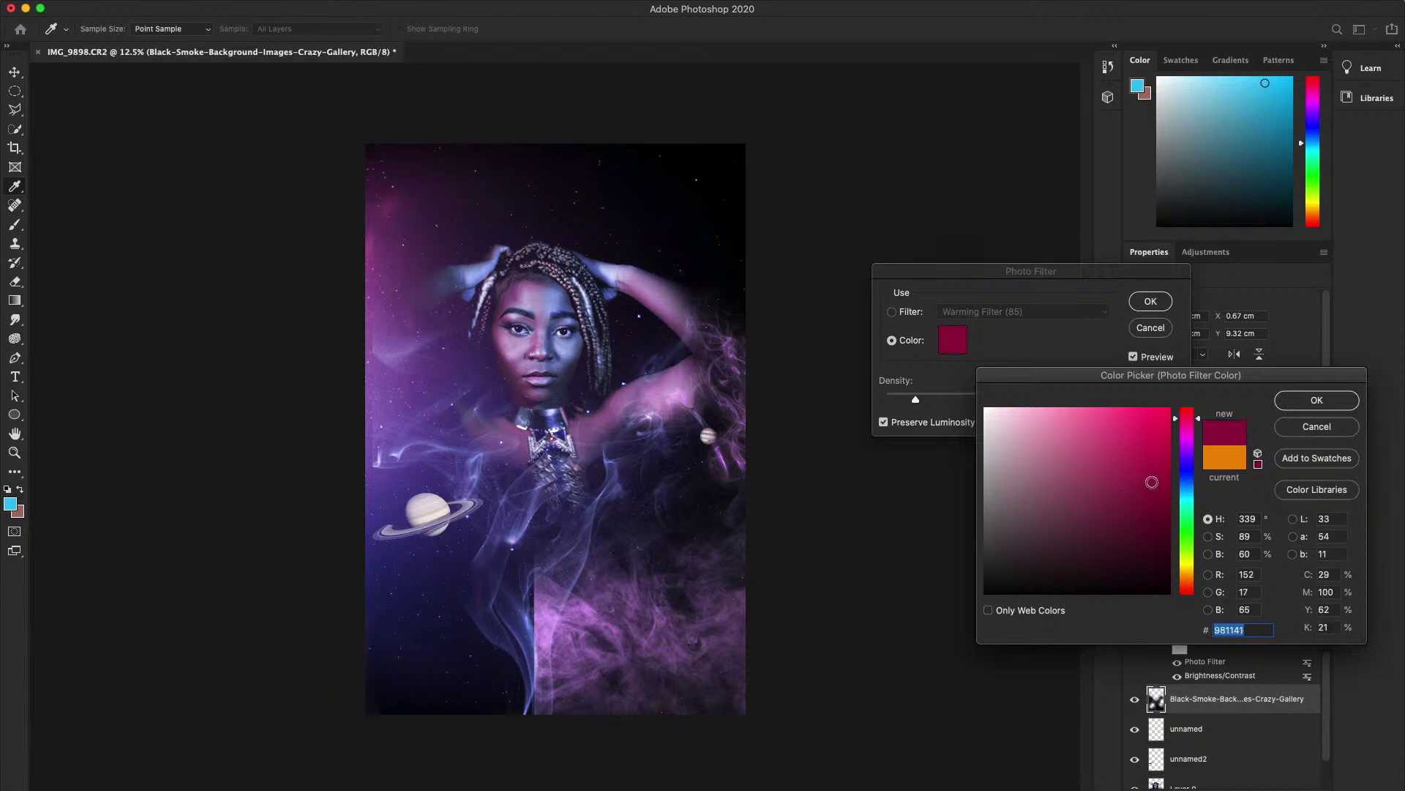
left_click_drag(1189, 419, 1191, 443)
left_click(1297, 400)
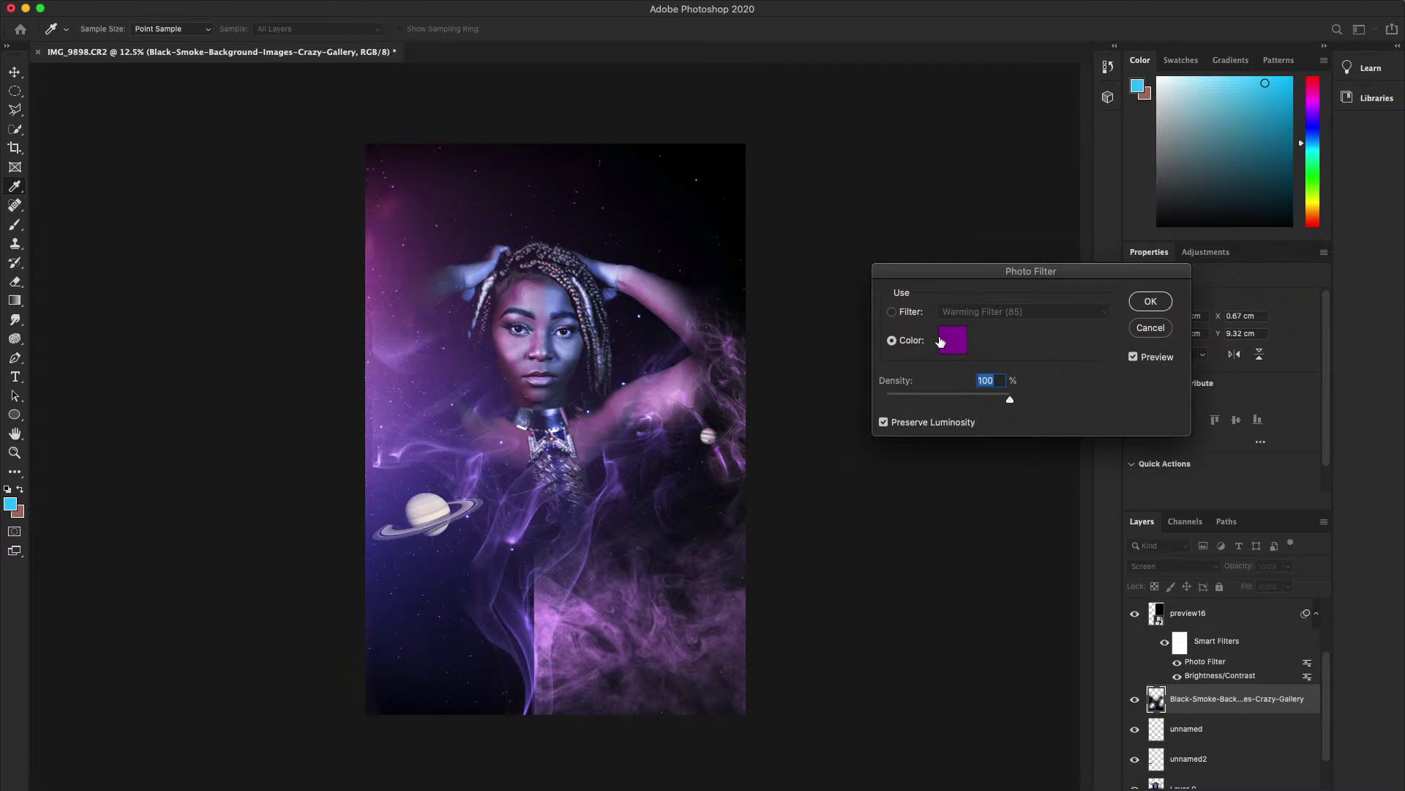
- Change the Photo Filter colour to magenta-purple b20694 and apply the filter to the Black-Smoke layer
left_click(943, 342)
mouse_move(1151, 444)
left_mouse_down()
mouse_move(1076, 495)
mouse_move(1156, 421)
mouse_move(1122, 486)
mouse_move(1016, 546)
mouse_move(1152, 459)
mouse_move(1145, 505)
mouse_move(1162, 514)
mouse_move(1147, 414)
mouse_move(1172, 439)
mouse_move(1166, 501)
mouse_move(1158, 461)
mouse_move(1071, 424)
mouse_move(1165, 464)
mouse_move(1202, 433)
left_mouse_up()
left_click(1198, 431)
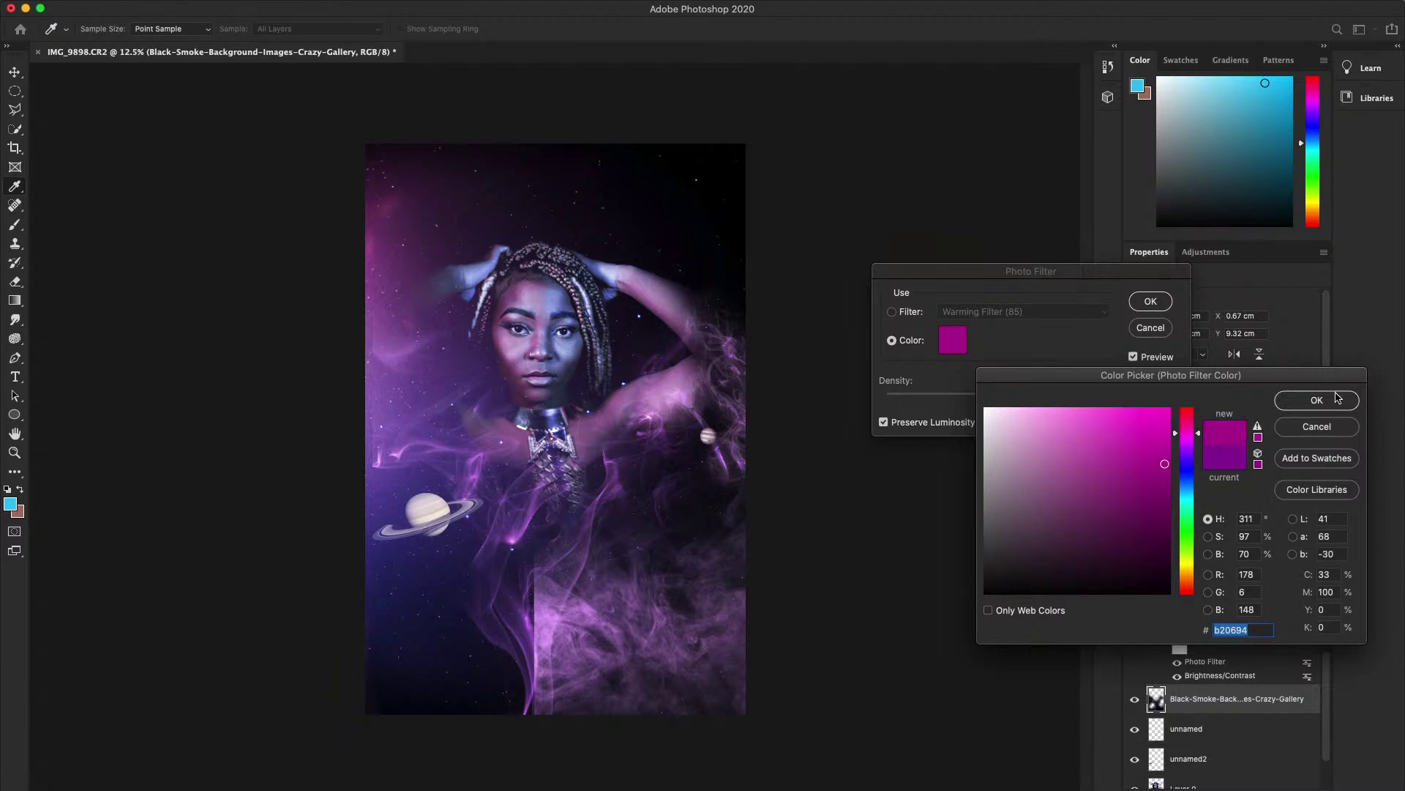
left_click(1337, 398)
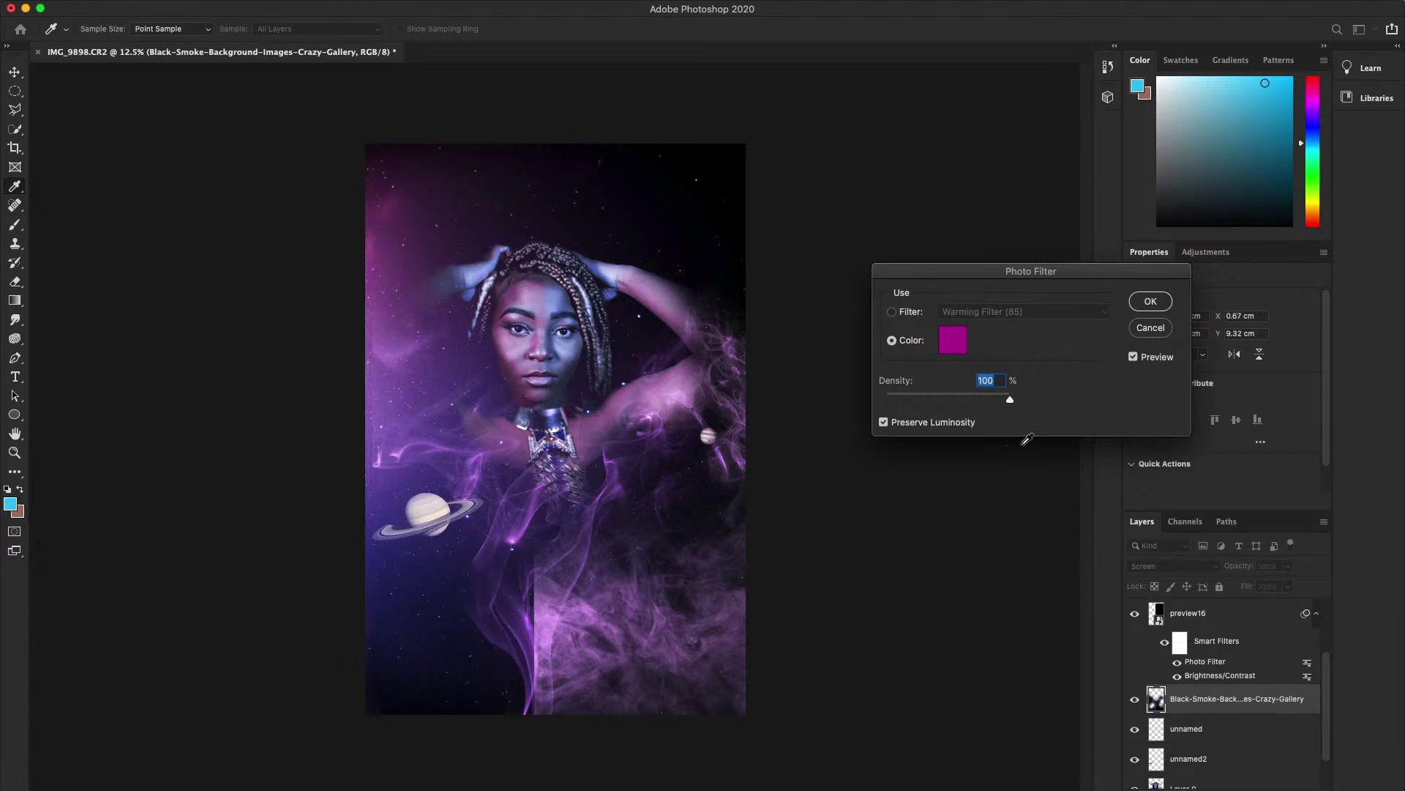
left_click(1149, 315)
key("v")
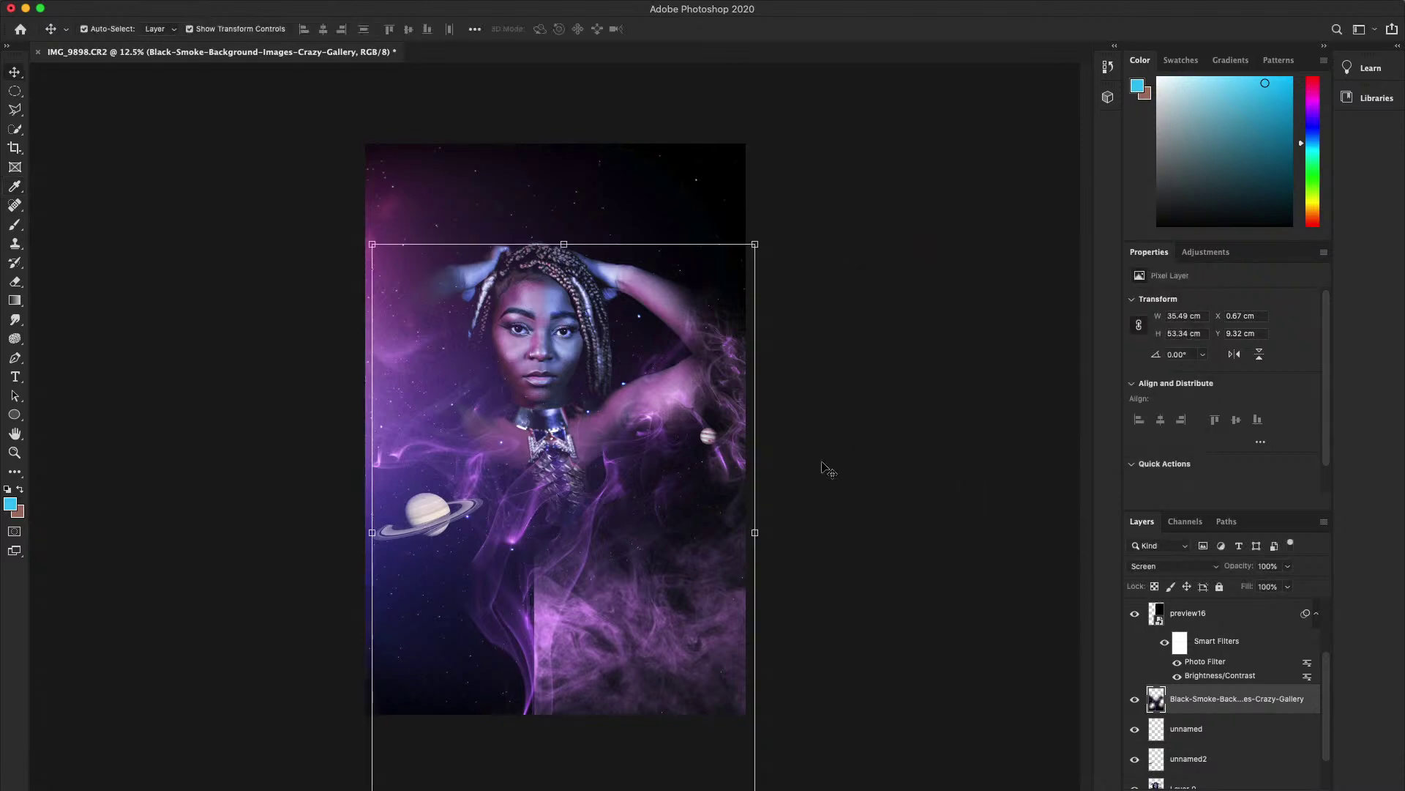
- Move the preview16 cloud back across the lower part of the portrait to X -0.86 cm, Y 1.82 cm, and deselect it
left_click_drag(681, 533, 516, 541)
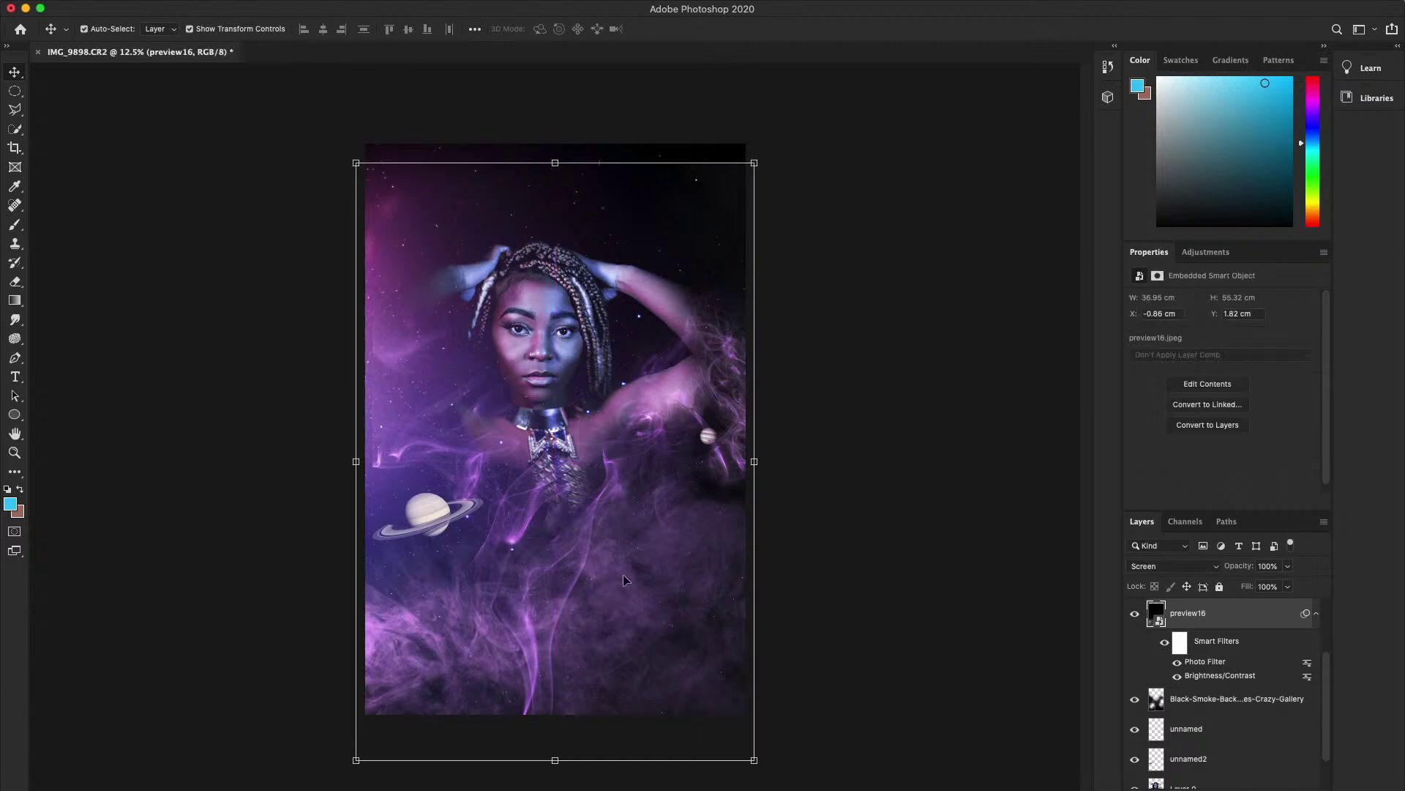
key("super+v")
left_click(1014, 564)
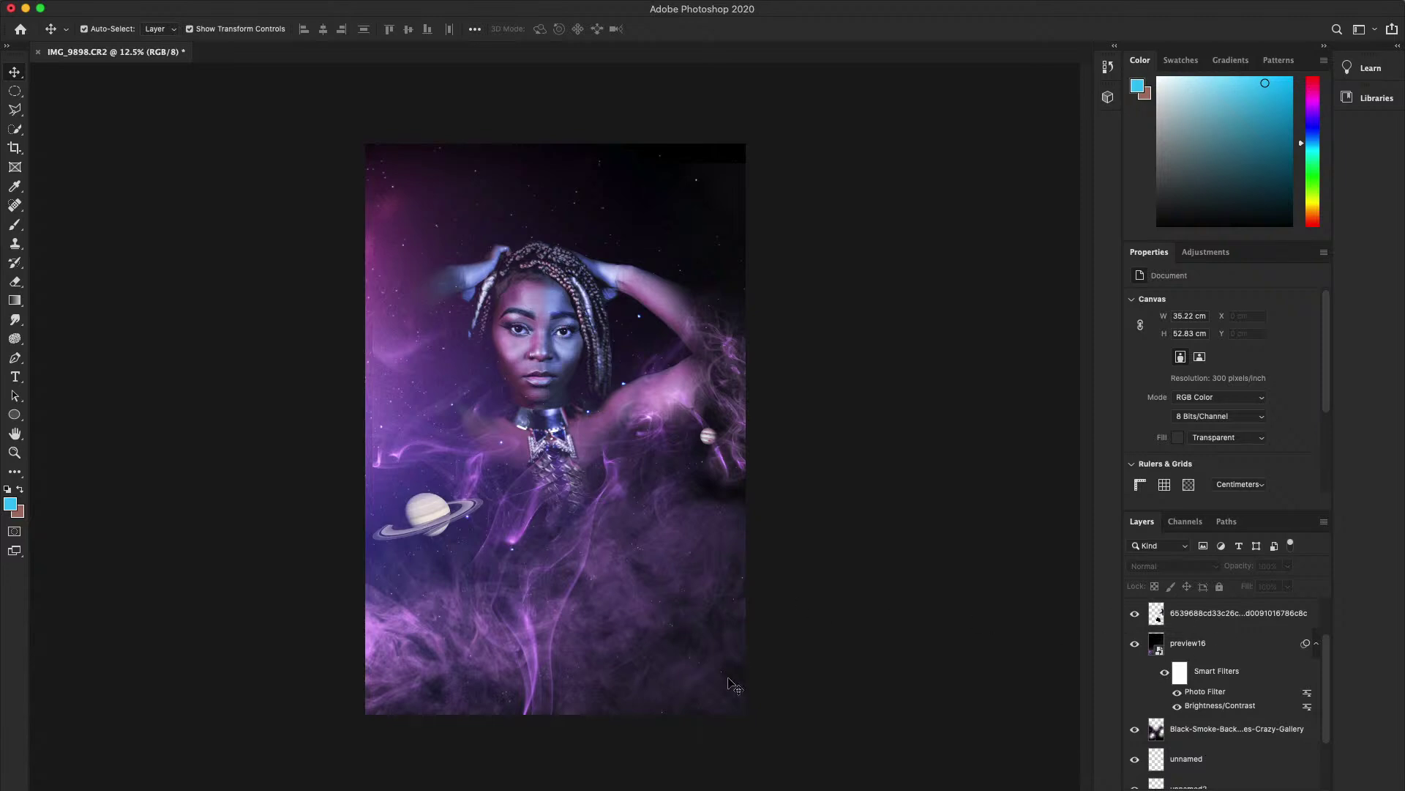
- Compare the image with and without the Black-Smoke layer, and reduce that layer's opacity to 61%
left_click(1208, 768)
left_click(1215, 732)
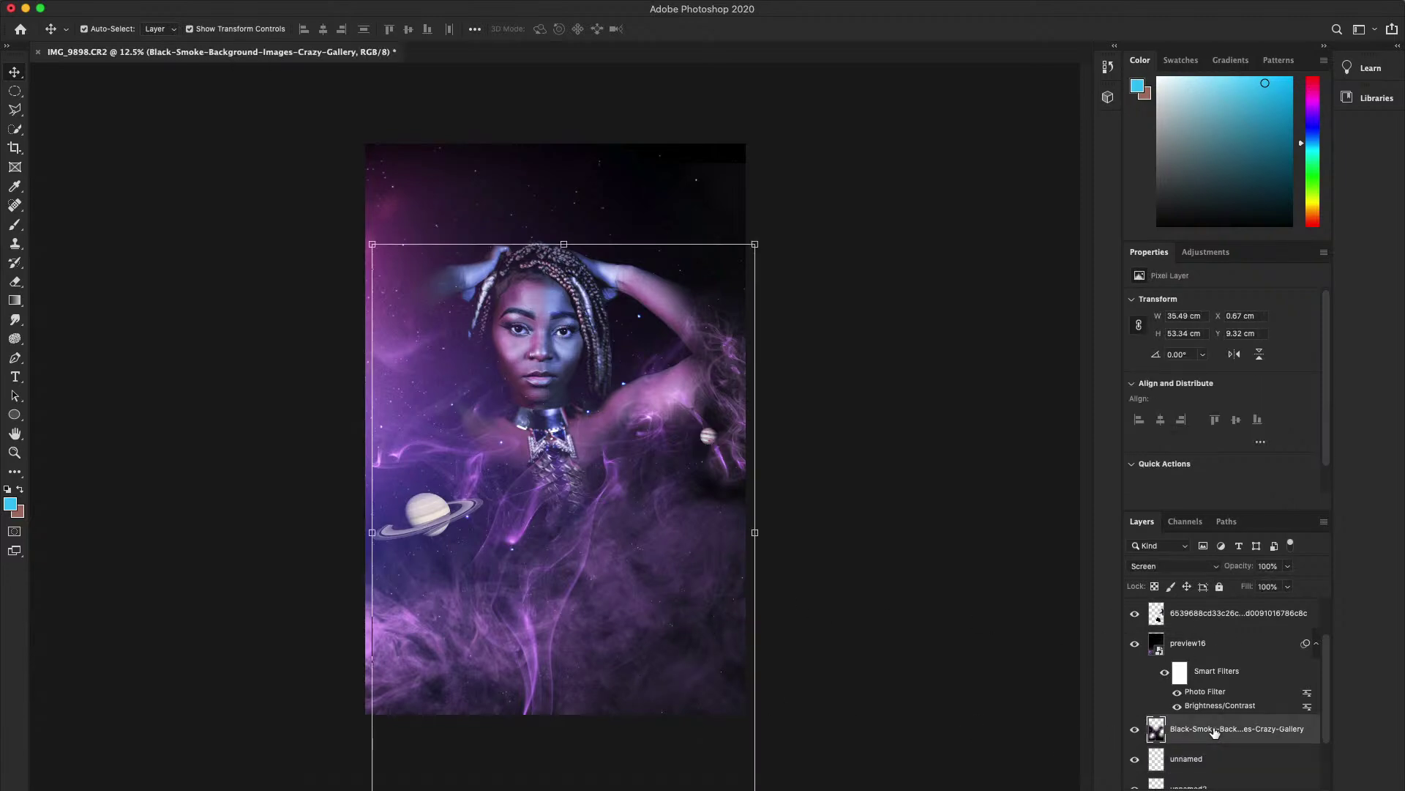
left_click(1134, 728)
left_click(1135, 729)
left_click(1287, 566)
left_click_drag(1289, 584, 1262, 587)
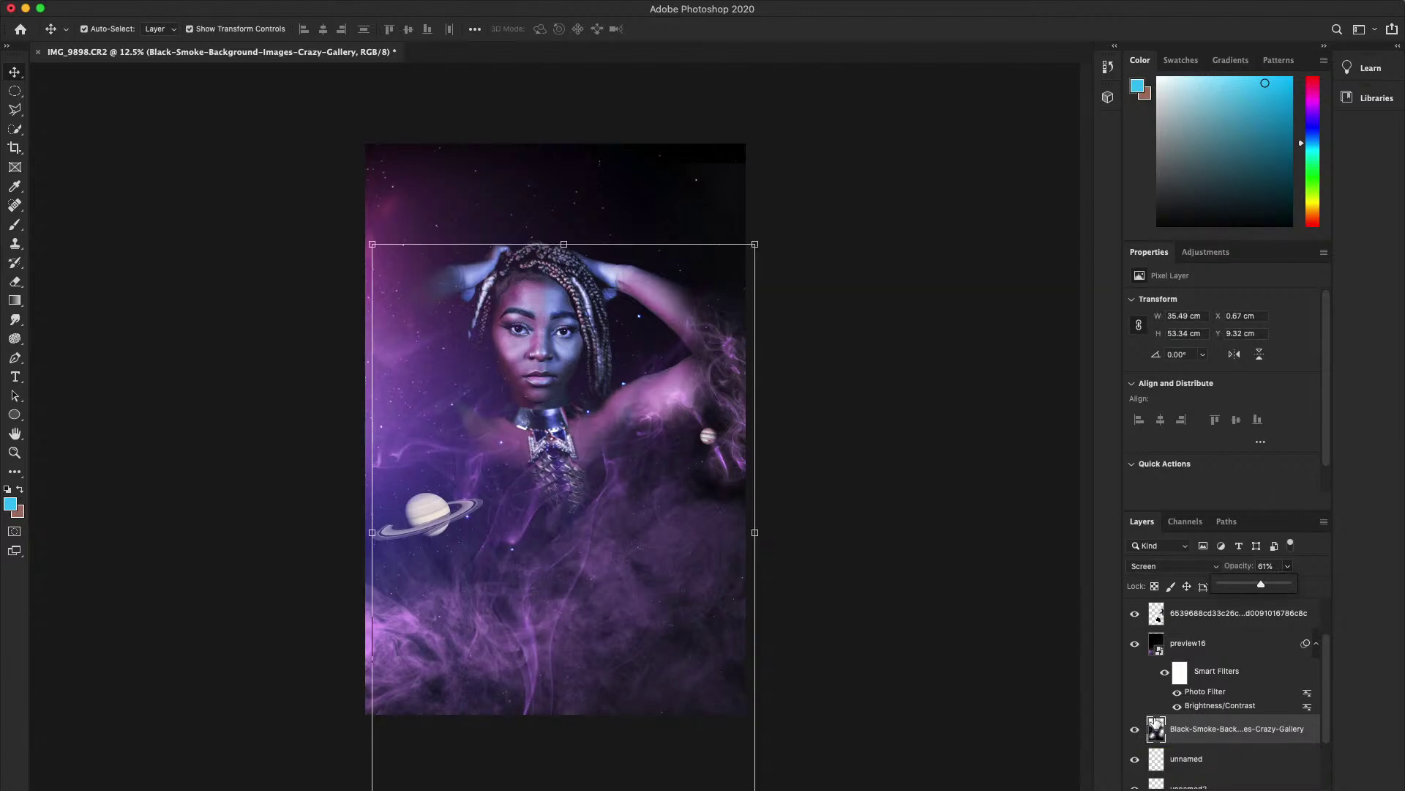
left_click(1064, 688)
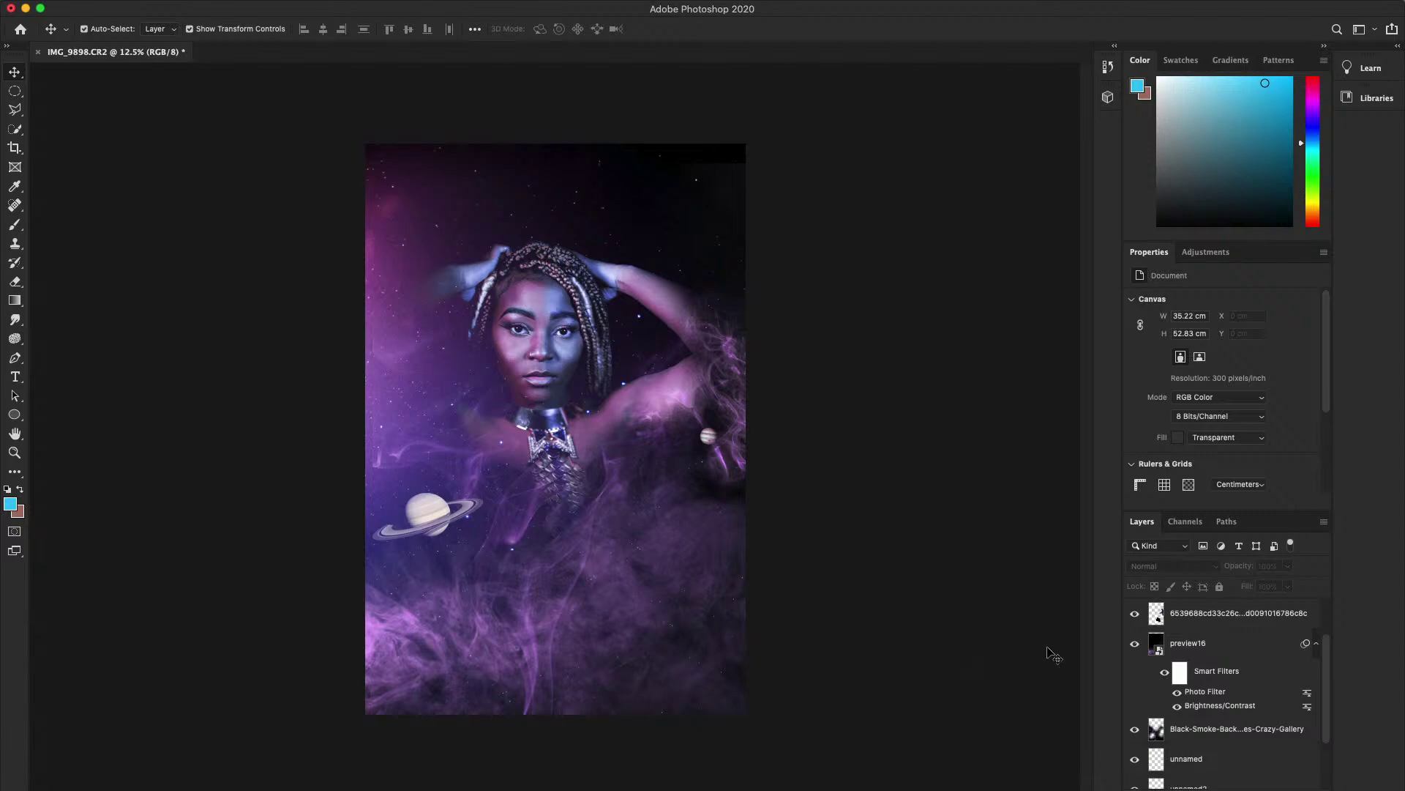
- Switch to OBS Studio and create a new visible Media Source in Scene 5
left_click(819, 787)
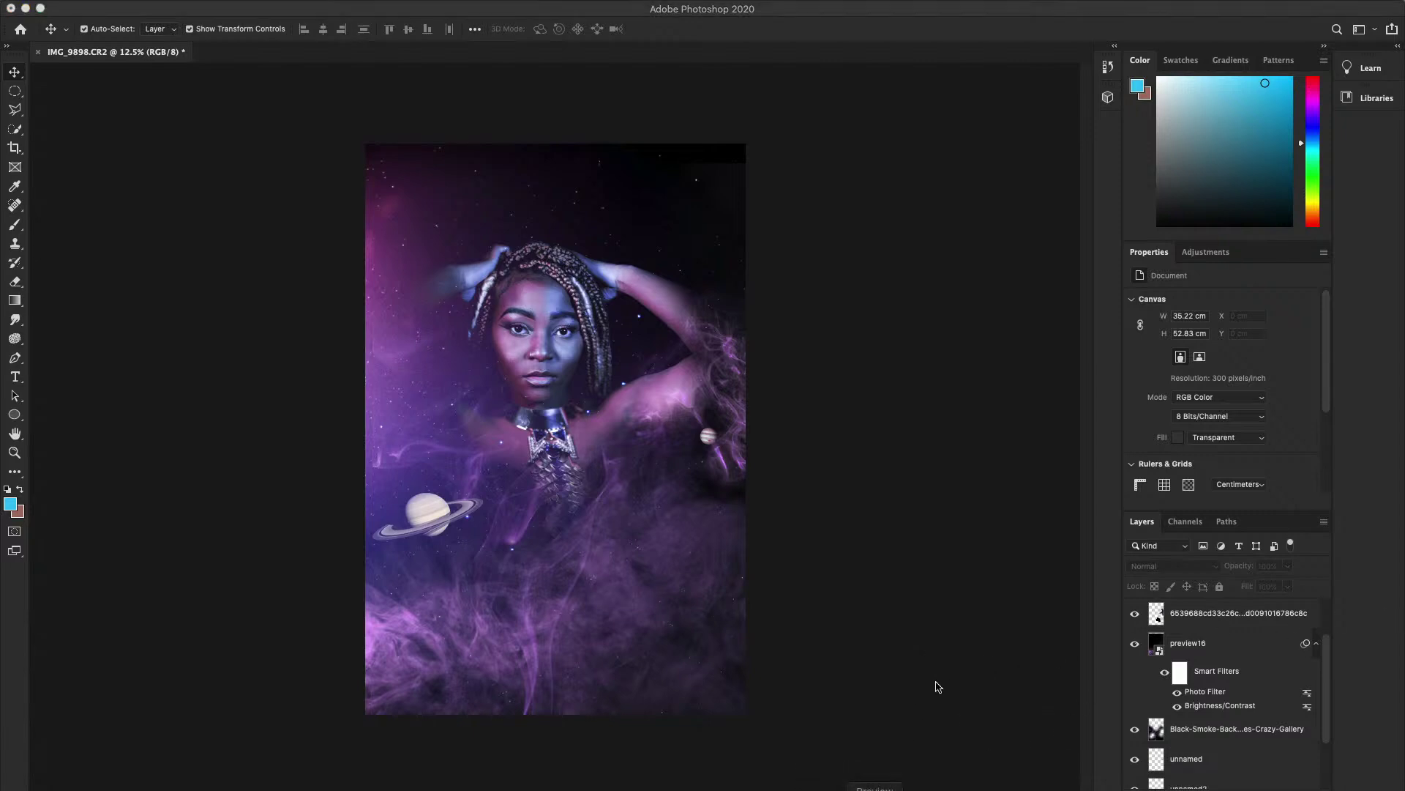
left_click(844, 578)
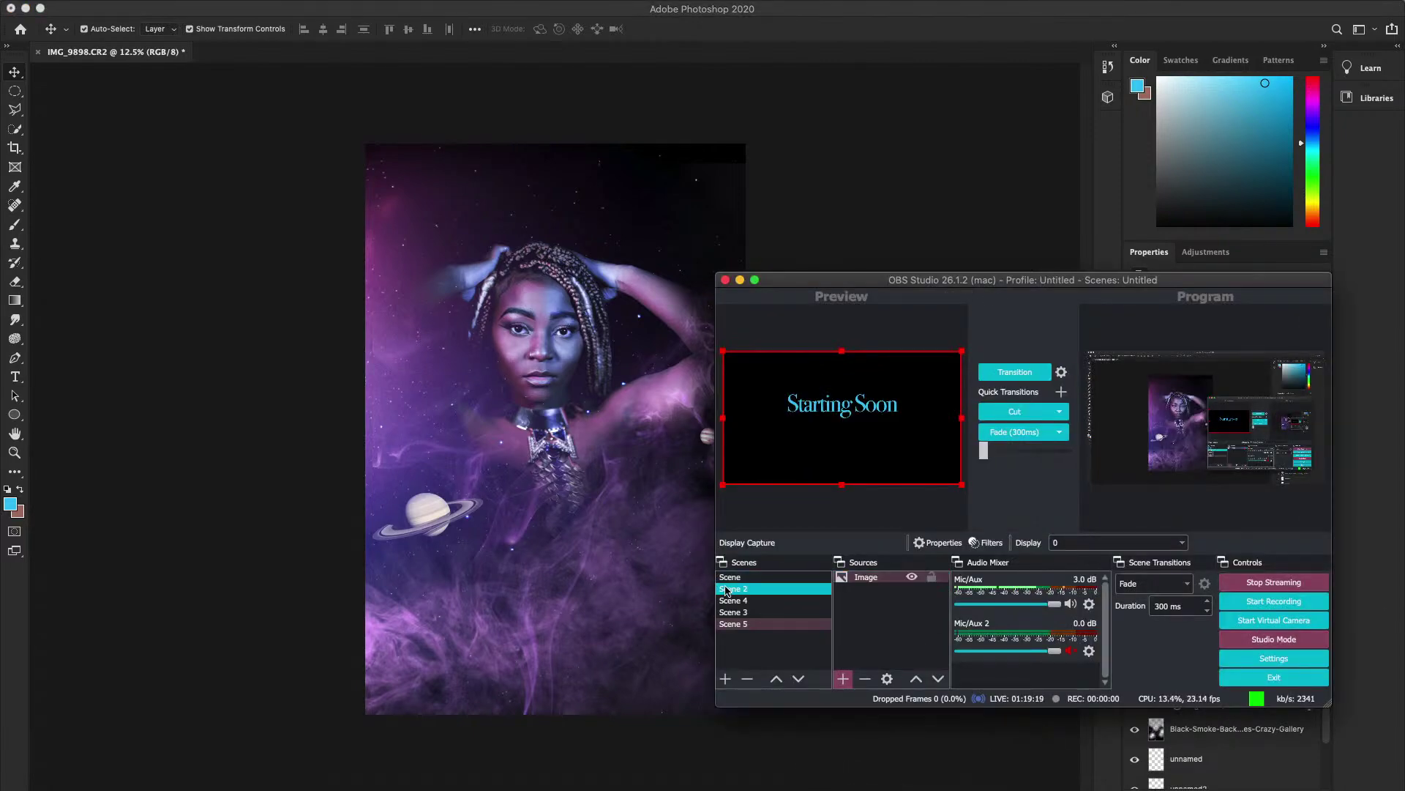
left_click_drag(947, 283, 934, 321)
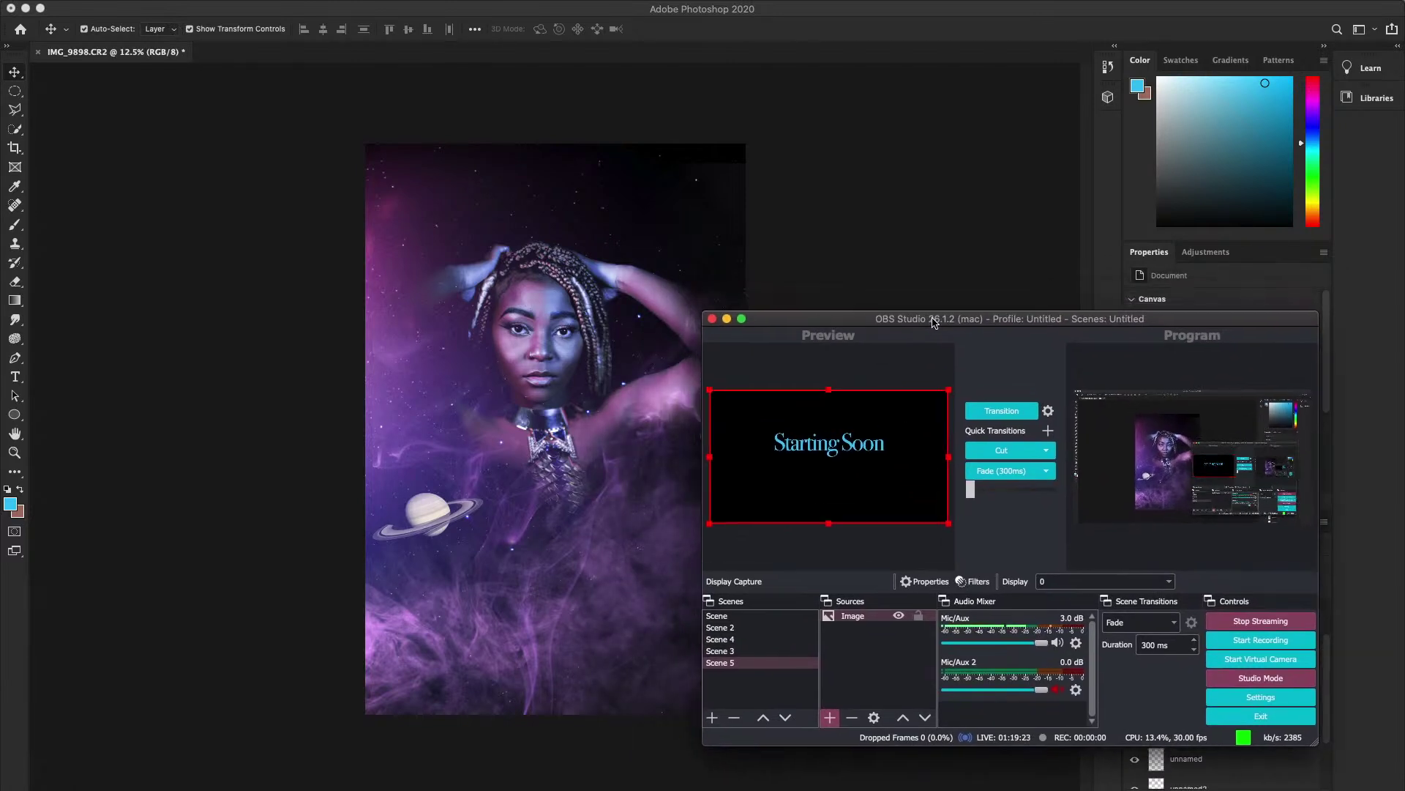
left_click(830, 716)
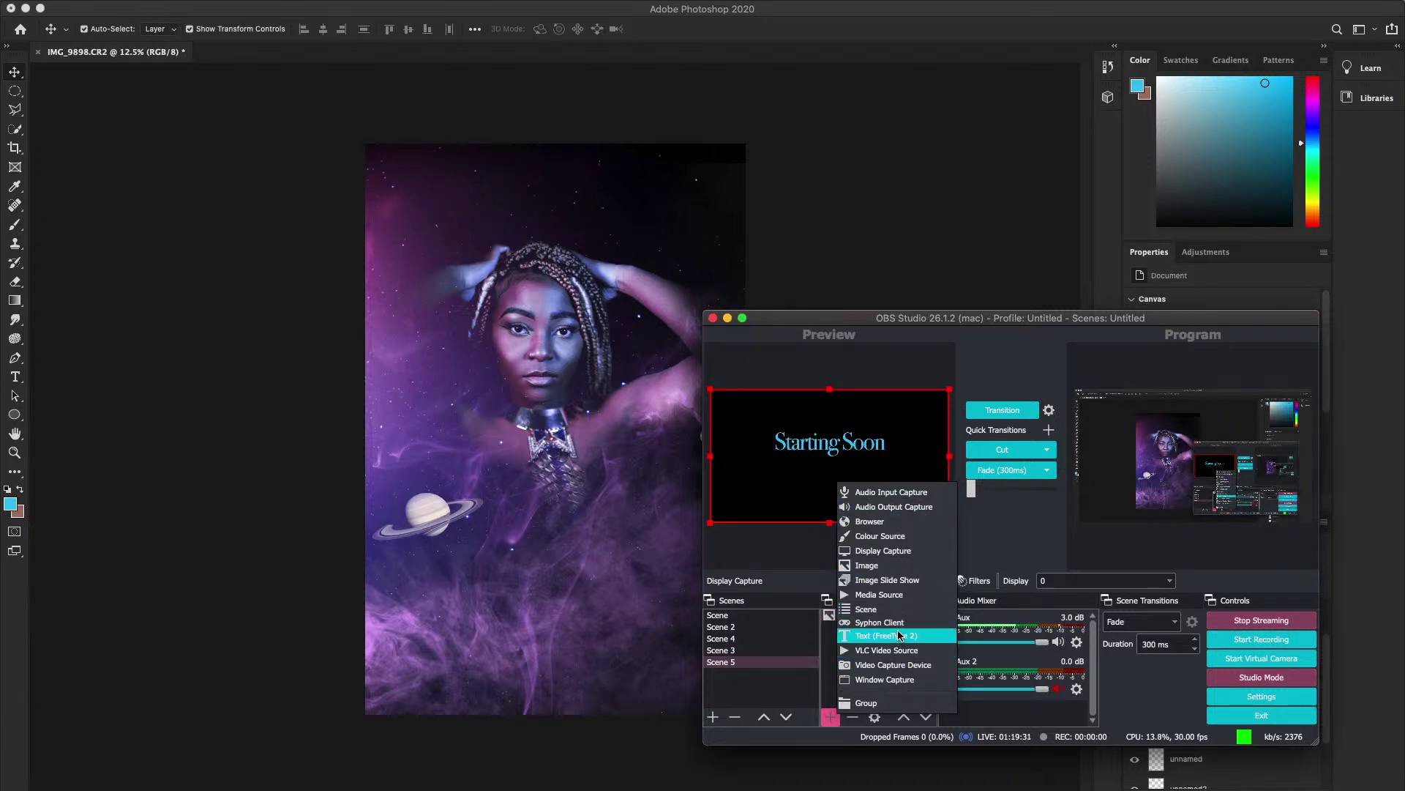
left_click(901, 595)
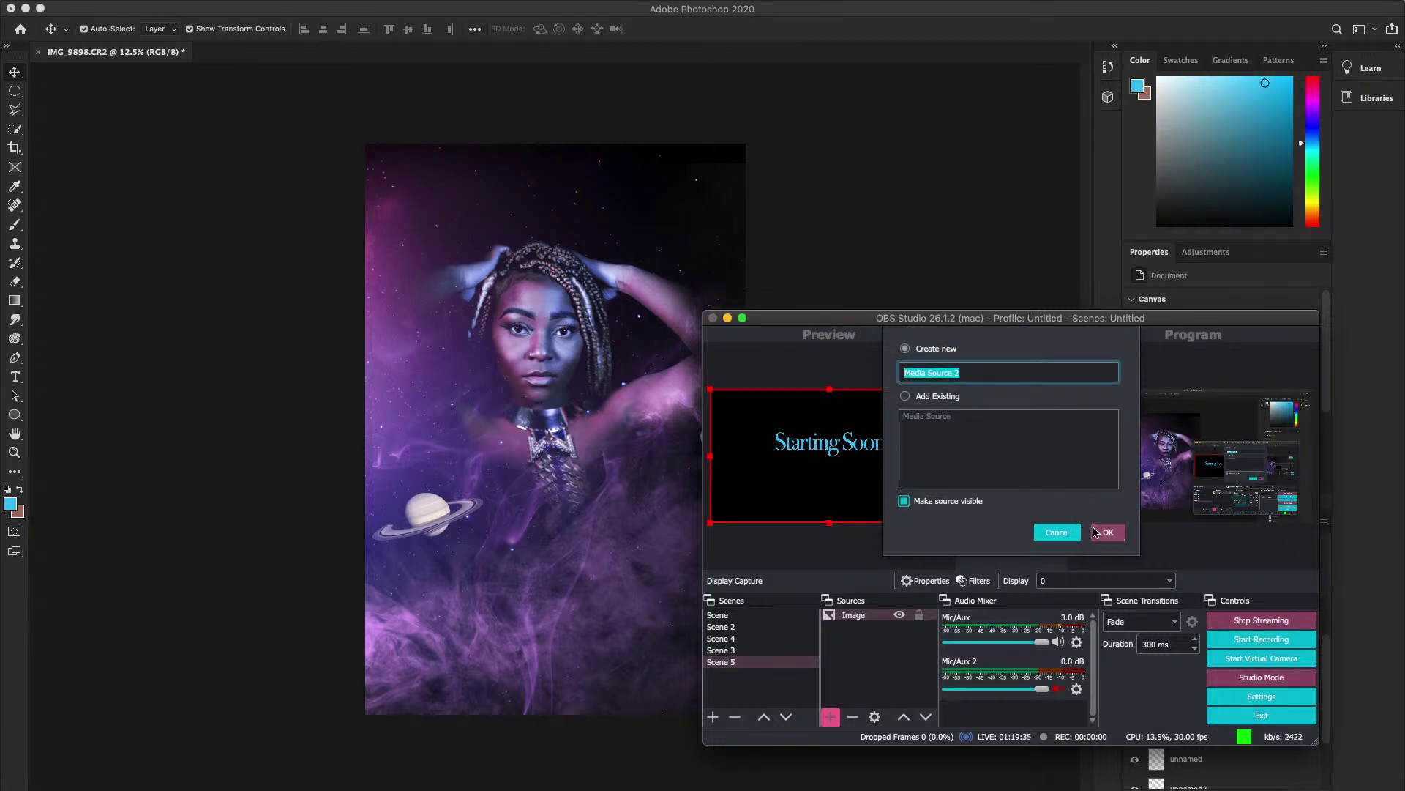
left_click(1096, 532)
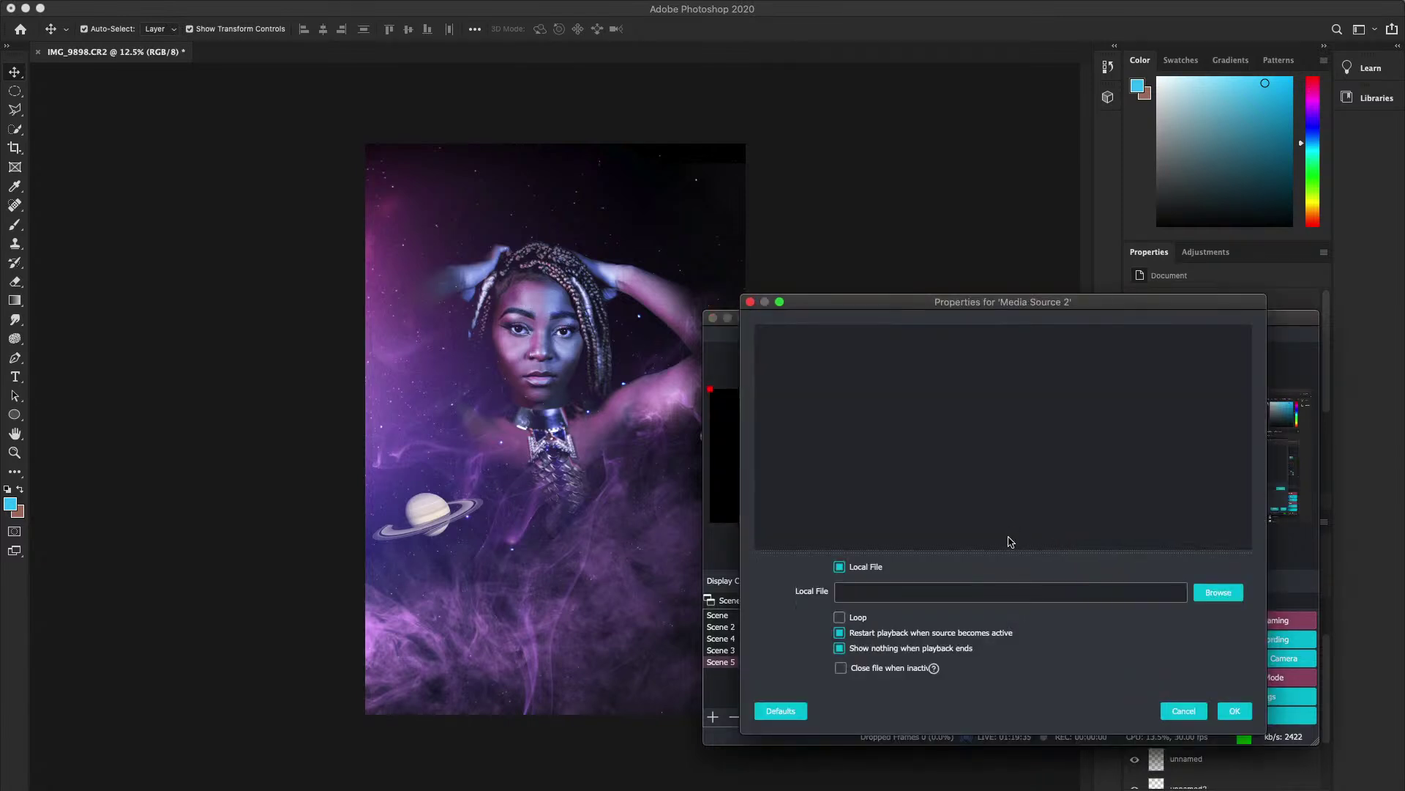
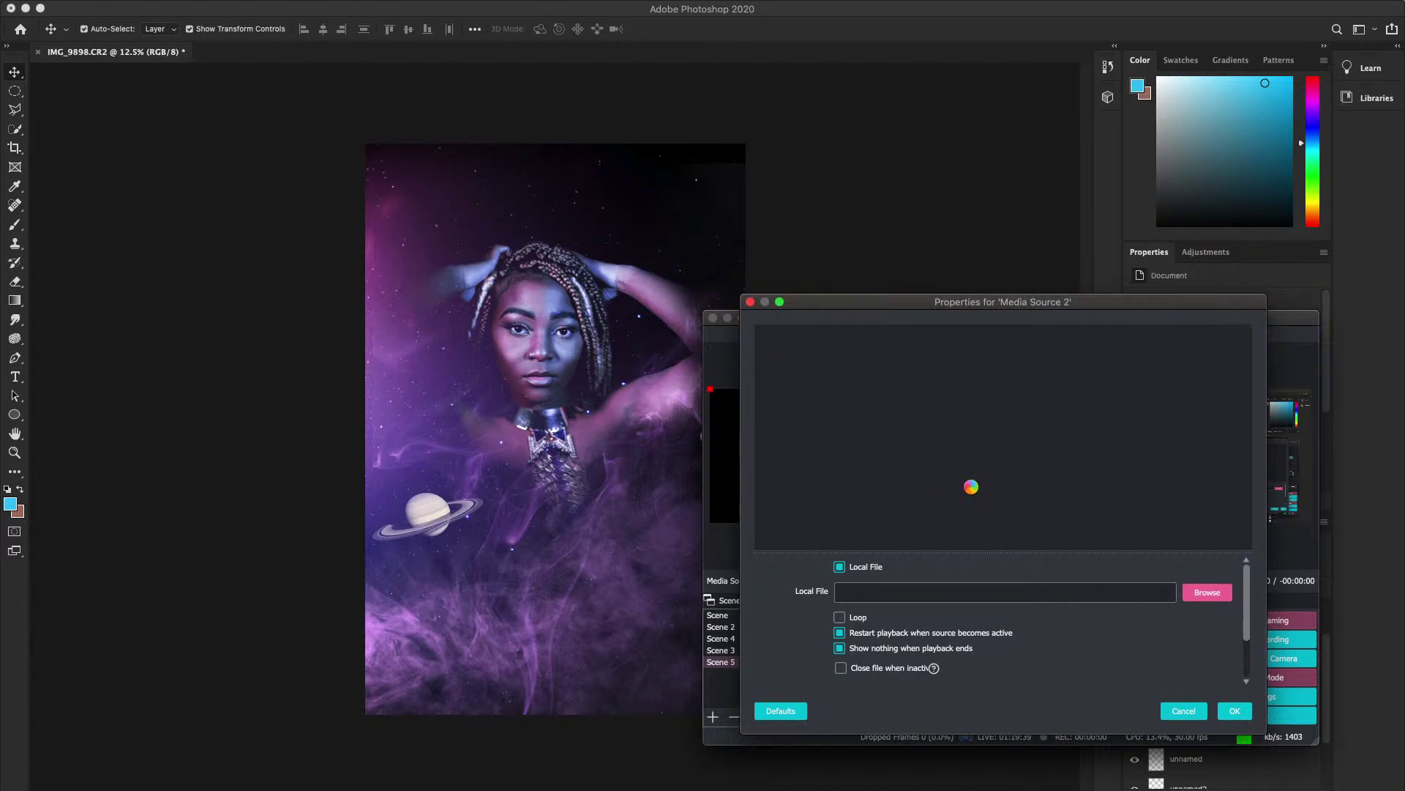
- Search the Beardedheretic and Downloads folders for a local file for Media Source 2, and leave the file chooser without picking one
left_click_drag(951, 299, 843, 298)
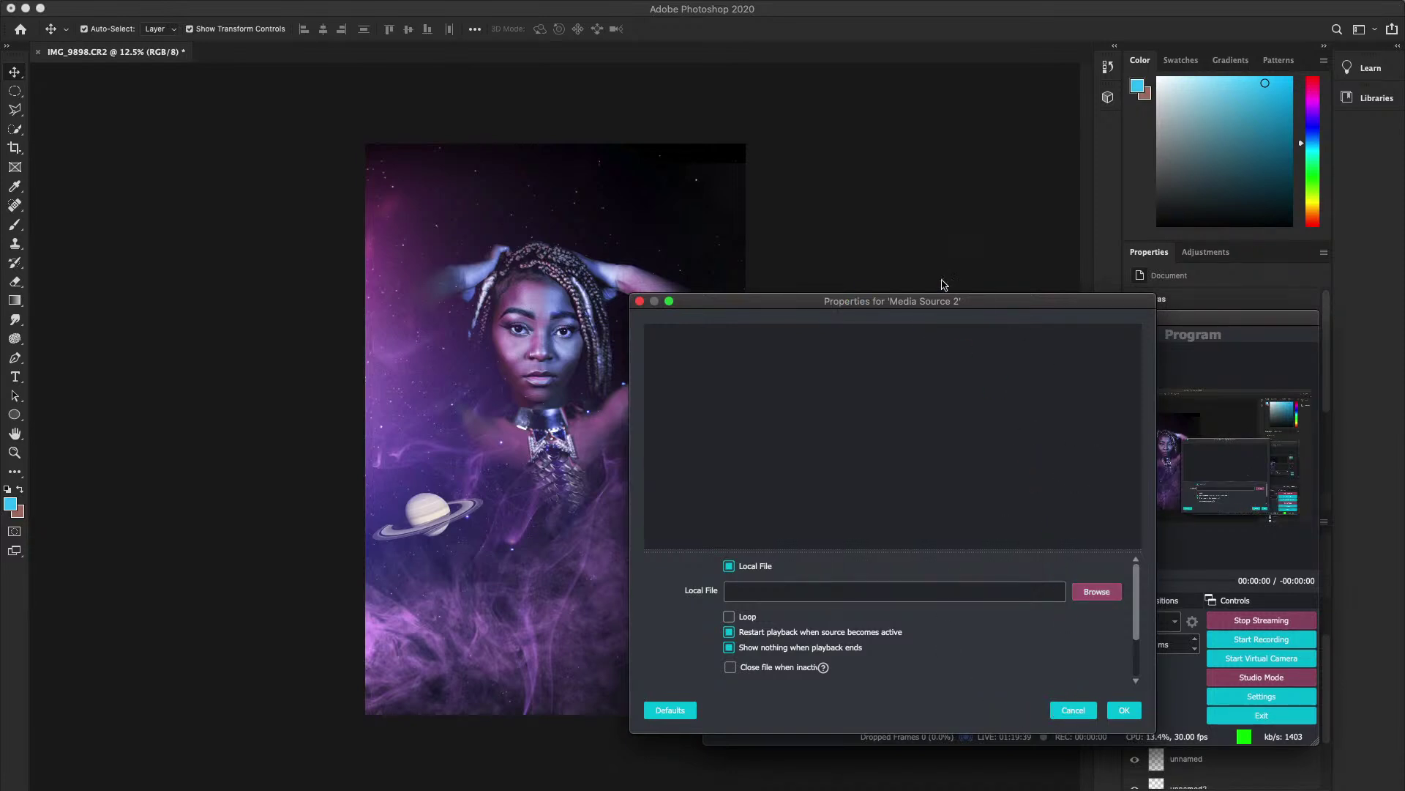
left_click(1096, 592)
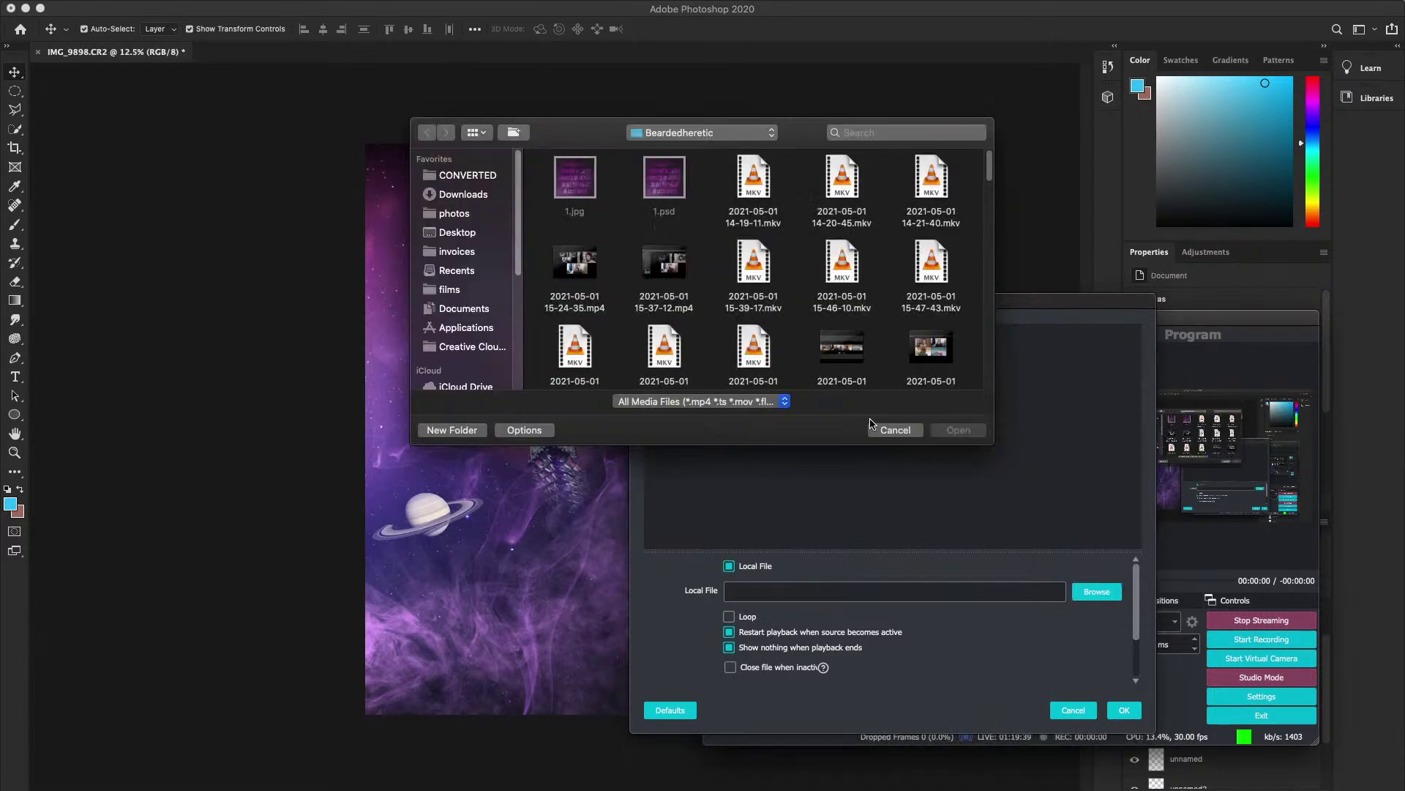
left_click(930, 311)
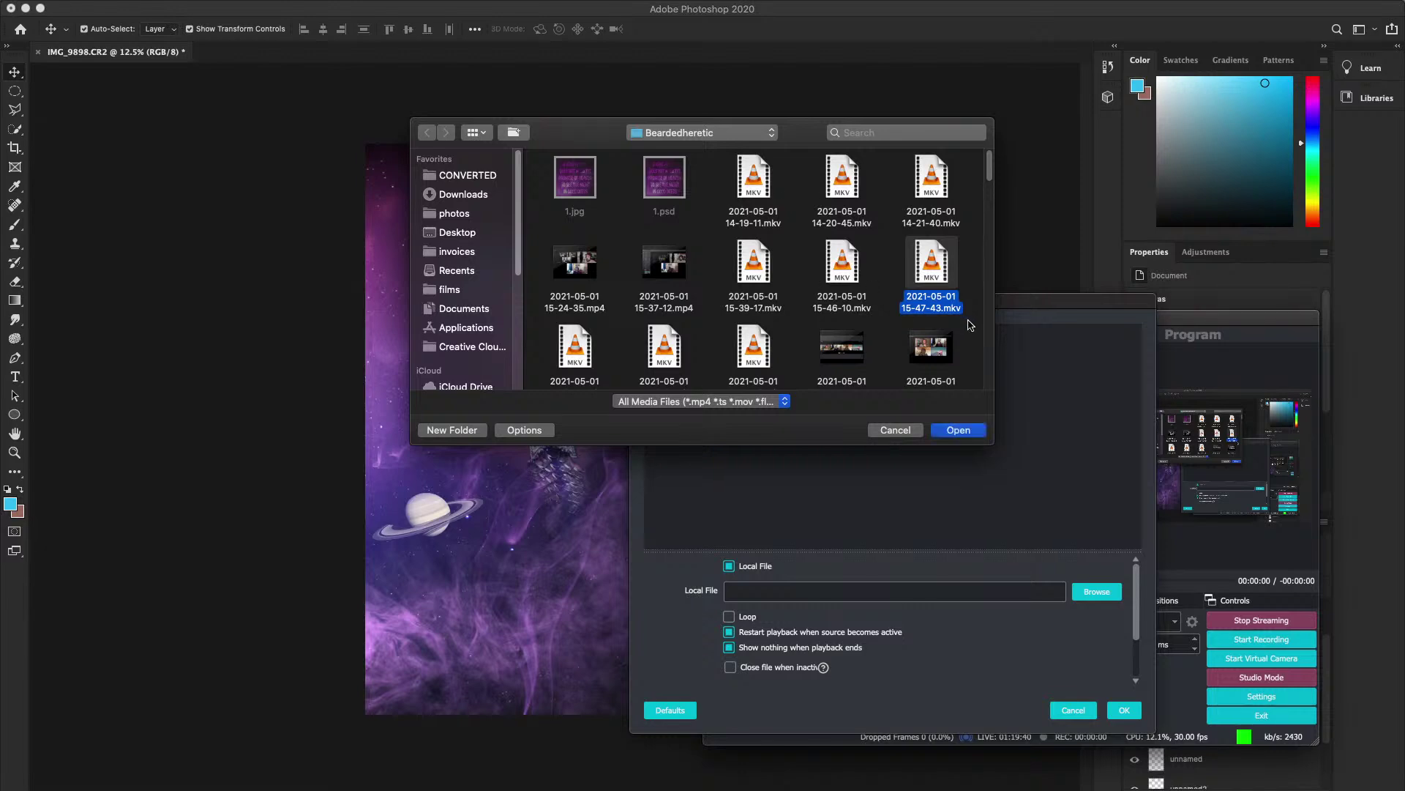
left_click(905, 338)
scroll(911, 338, "down", 3)
scroll(913, 337, "down", 15)
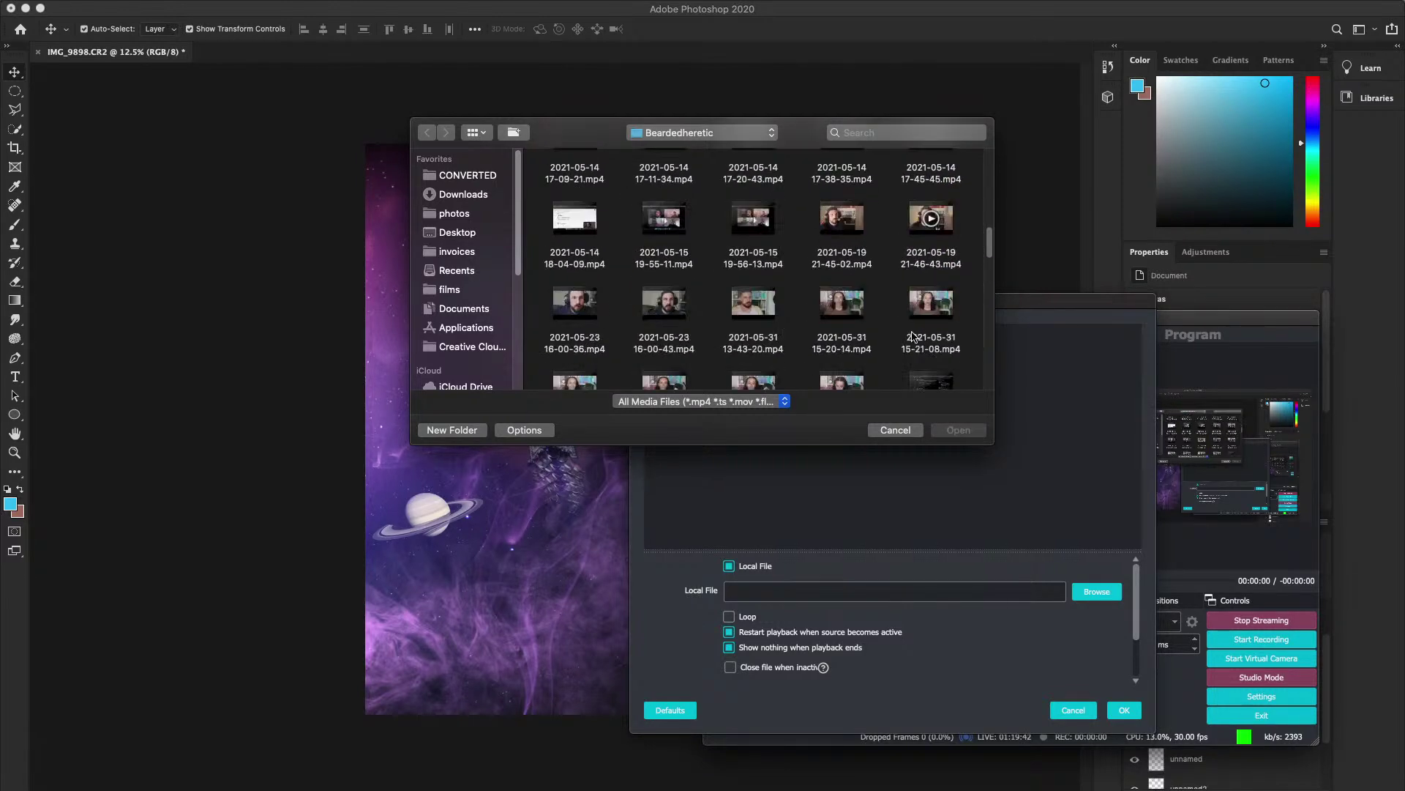
scroll(913, 337, "down", 15)
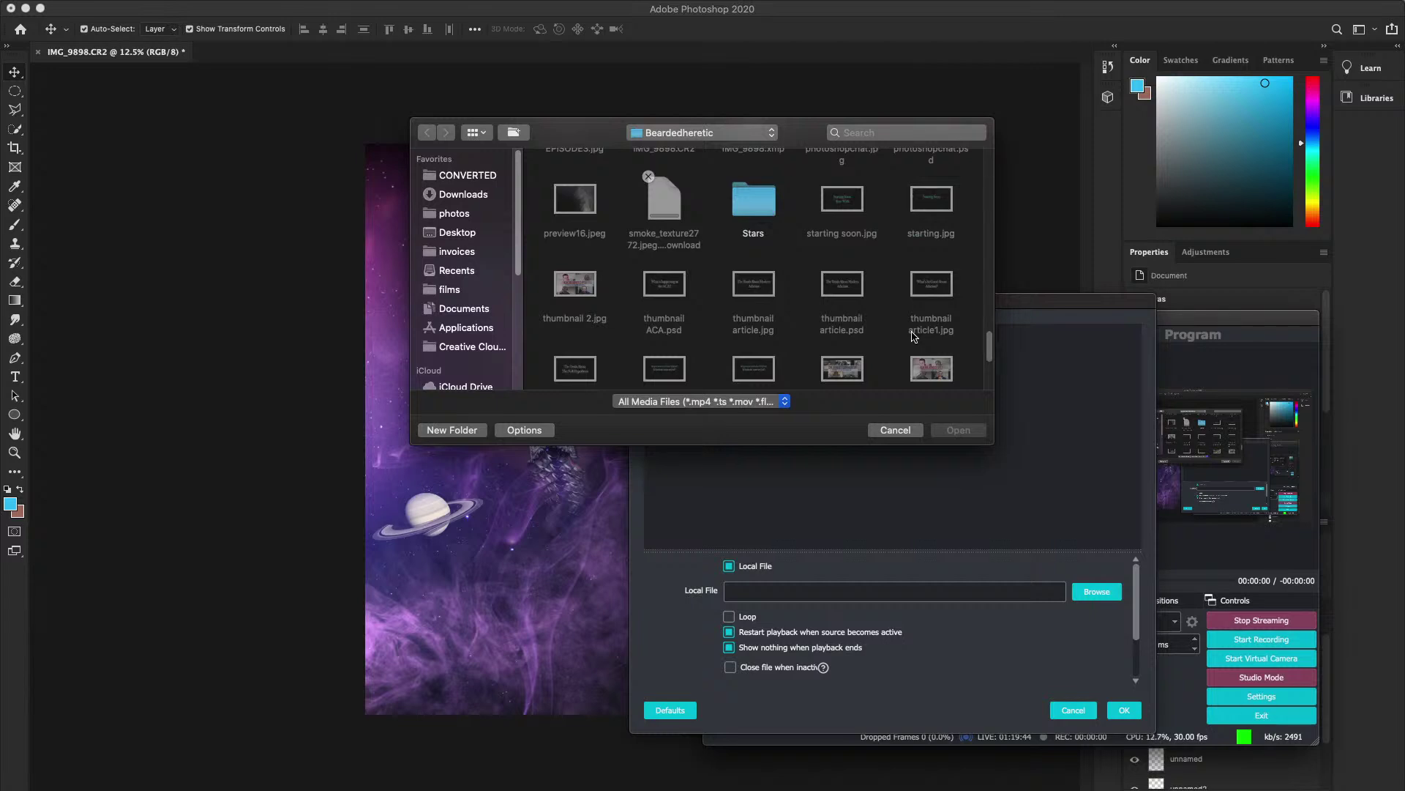
scroll(913, 337, "up", 15)
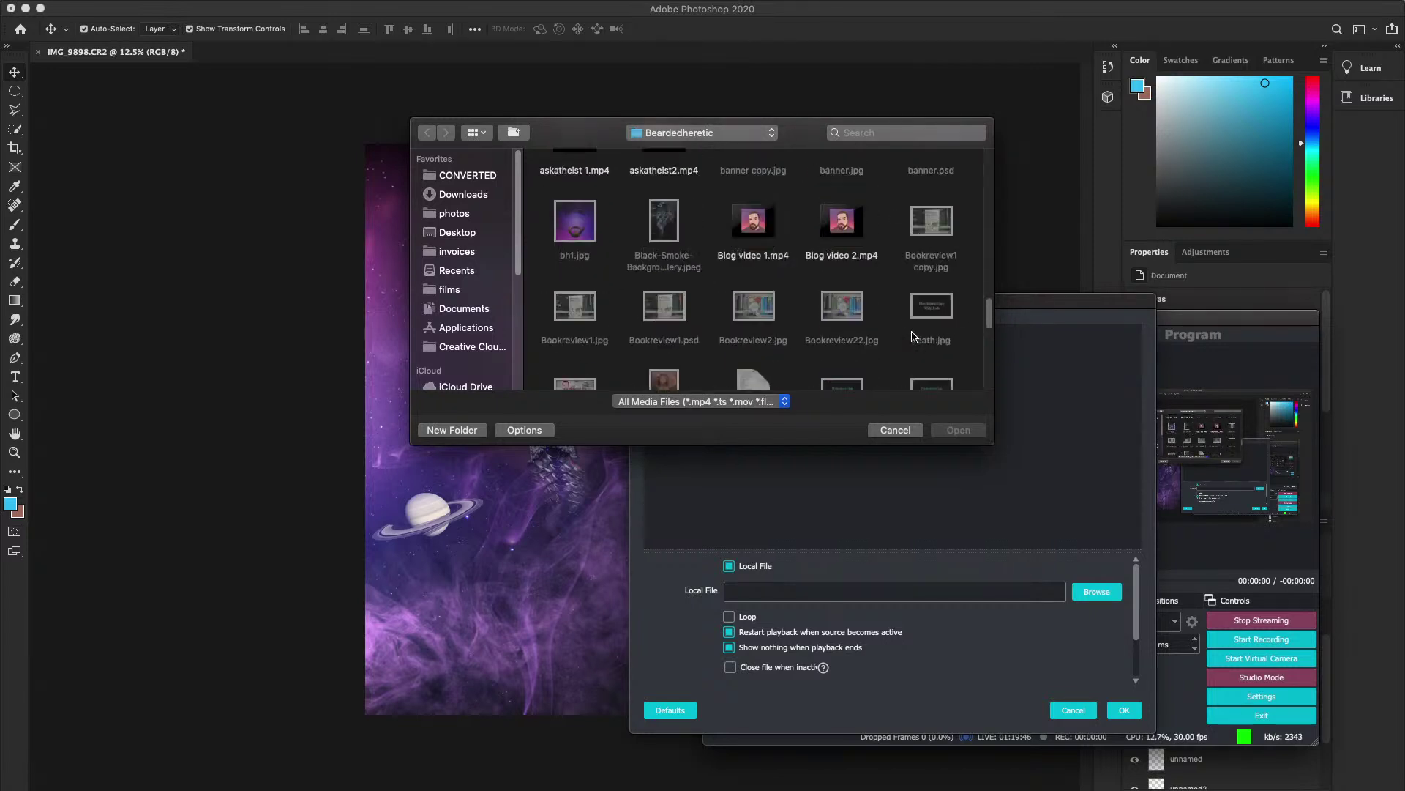
scroll(914, 337, "up", 5)
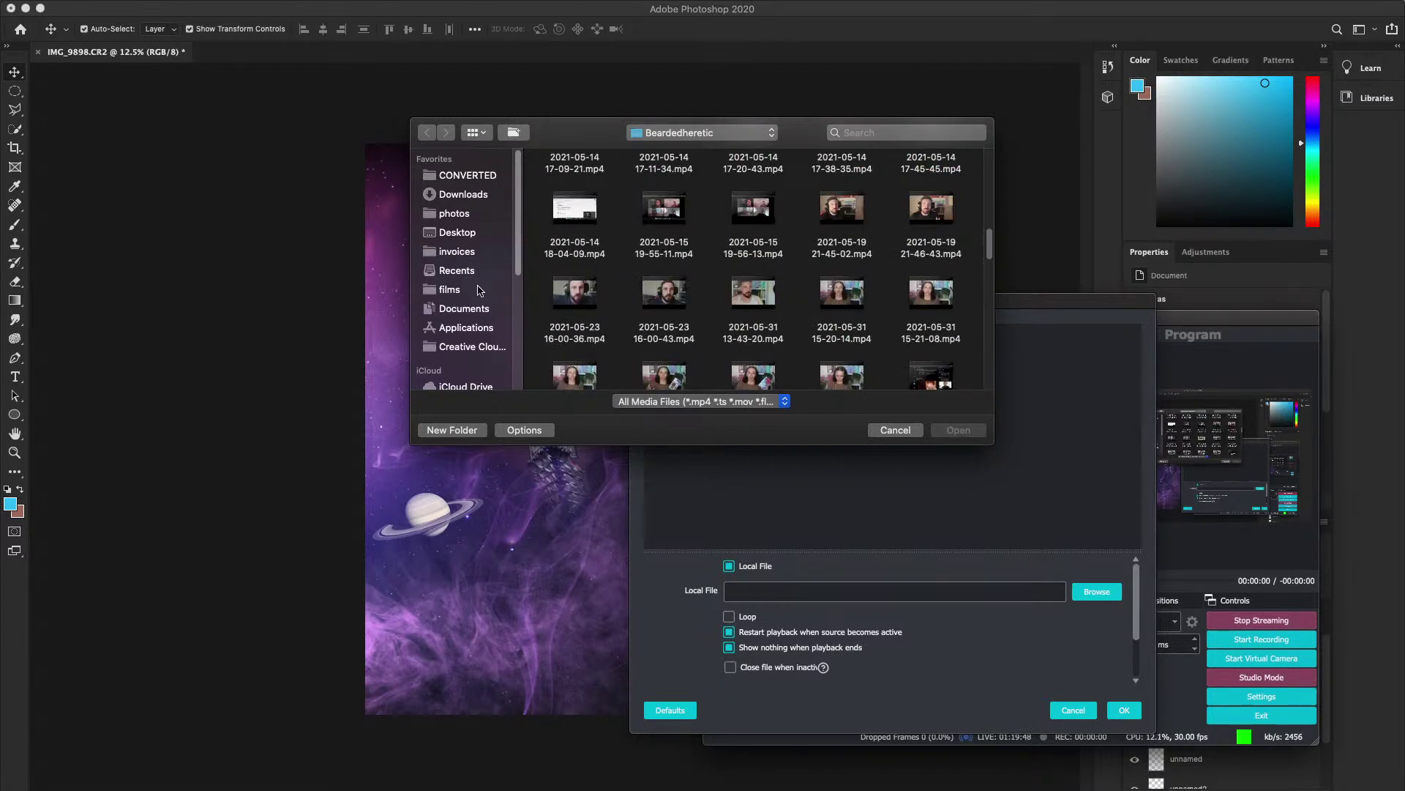
left_click(462, 196)
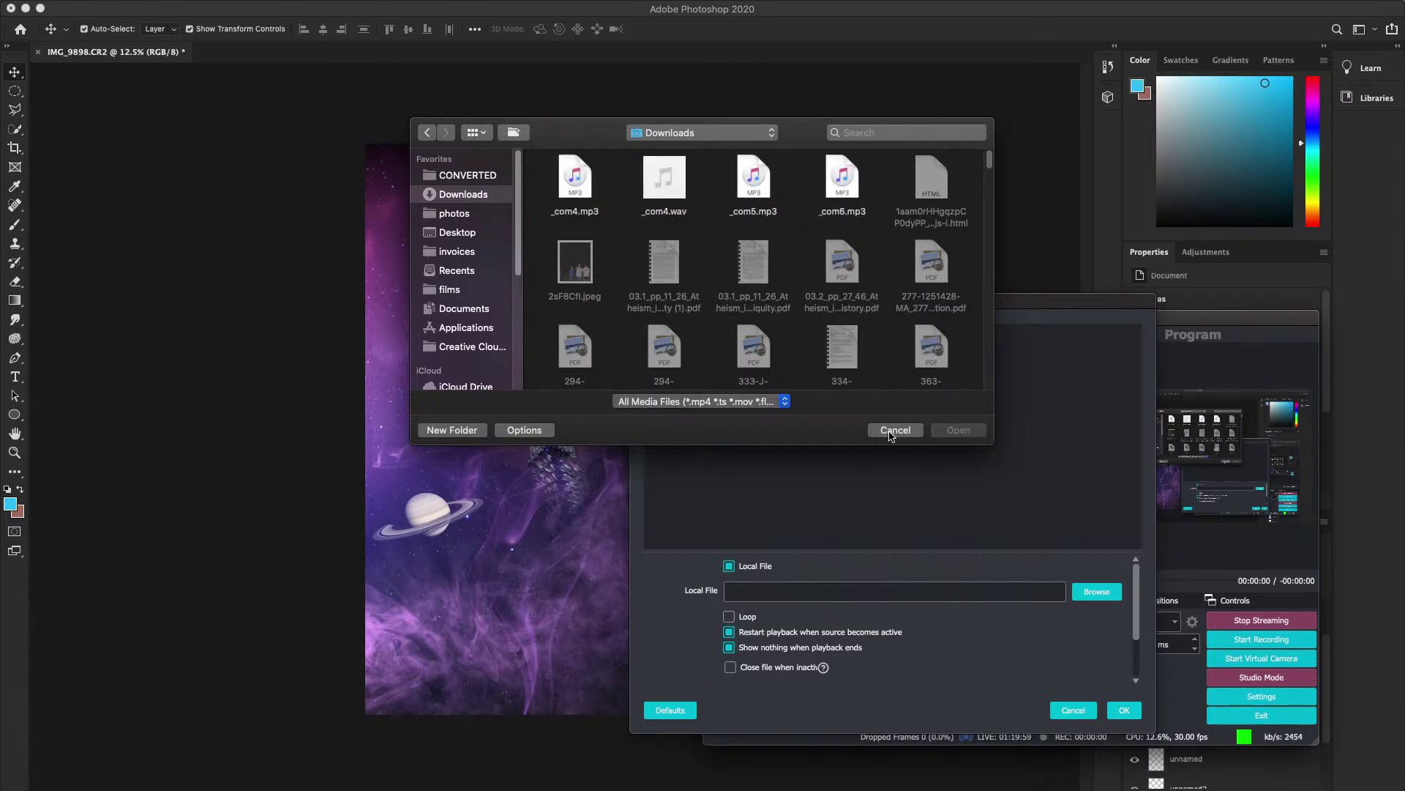
left_click(894, 431)
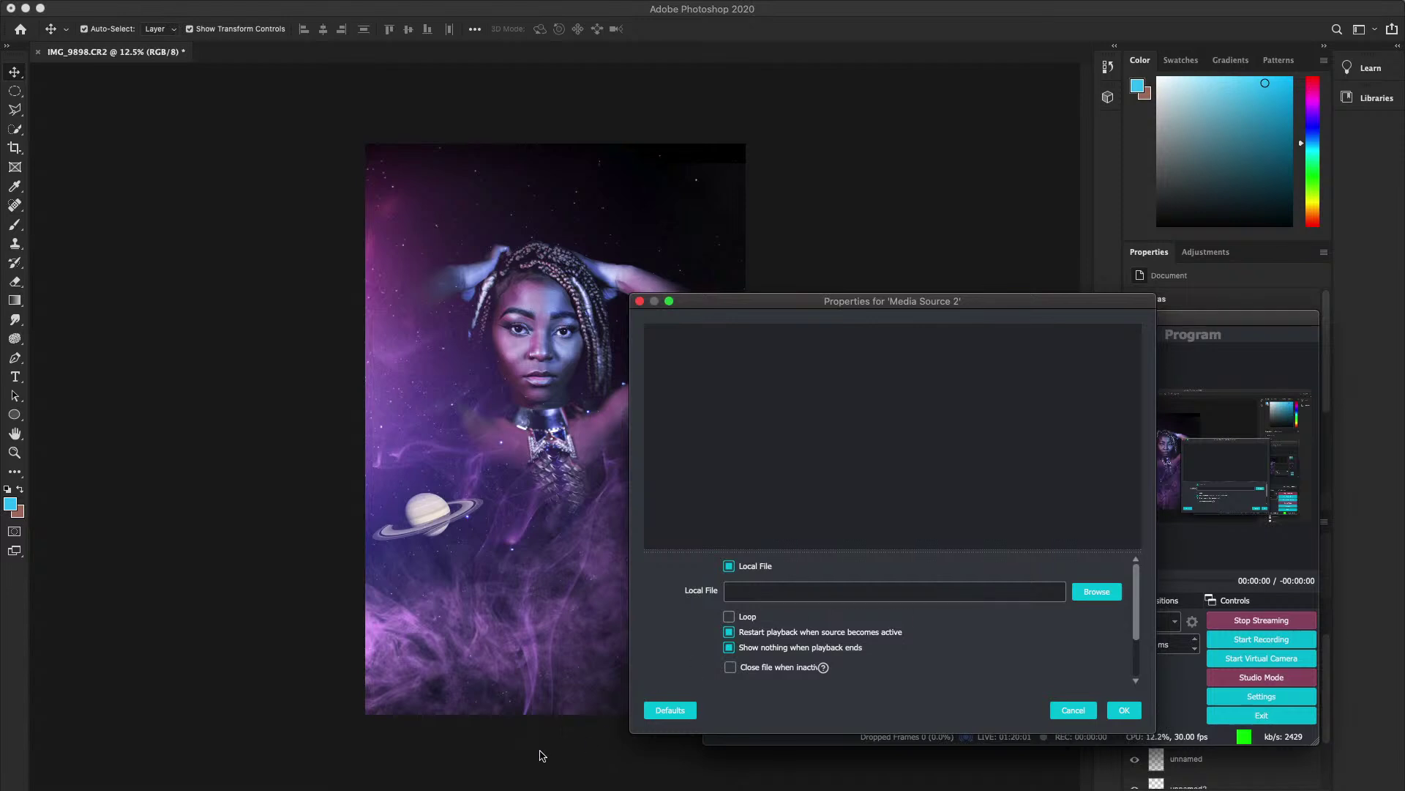
- Switch to Finder, show the Downloads folder and place its window beside the Media Source 2 properties
left_click(426, 784)
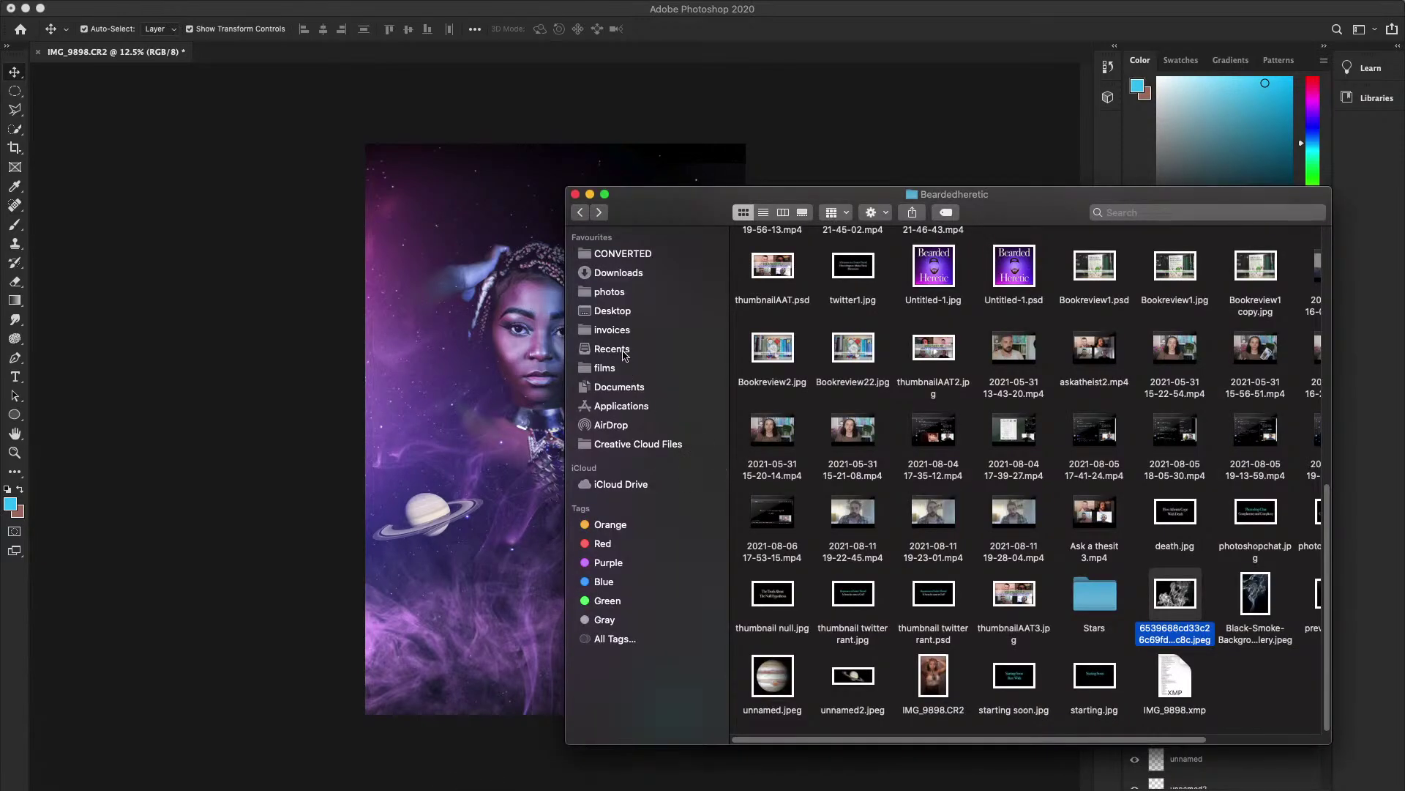
left_click(615, 276)
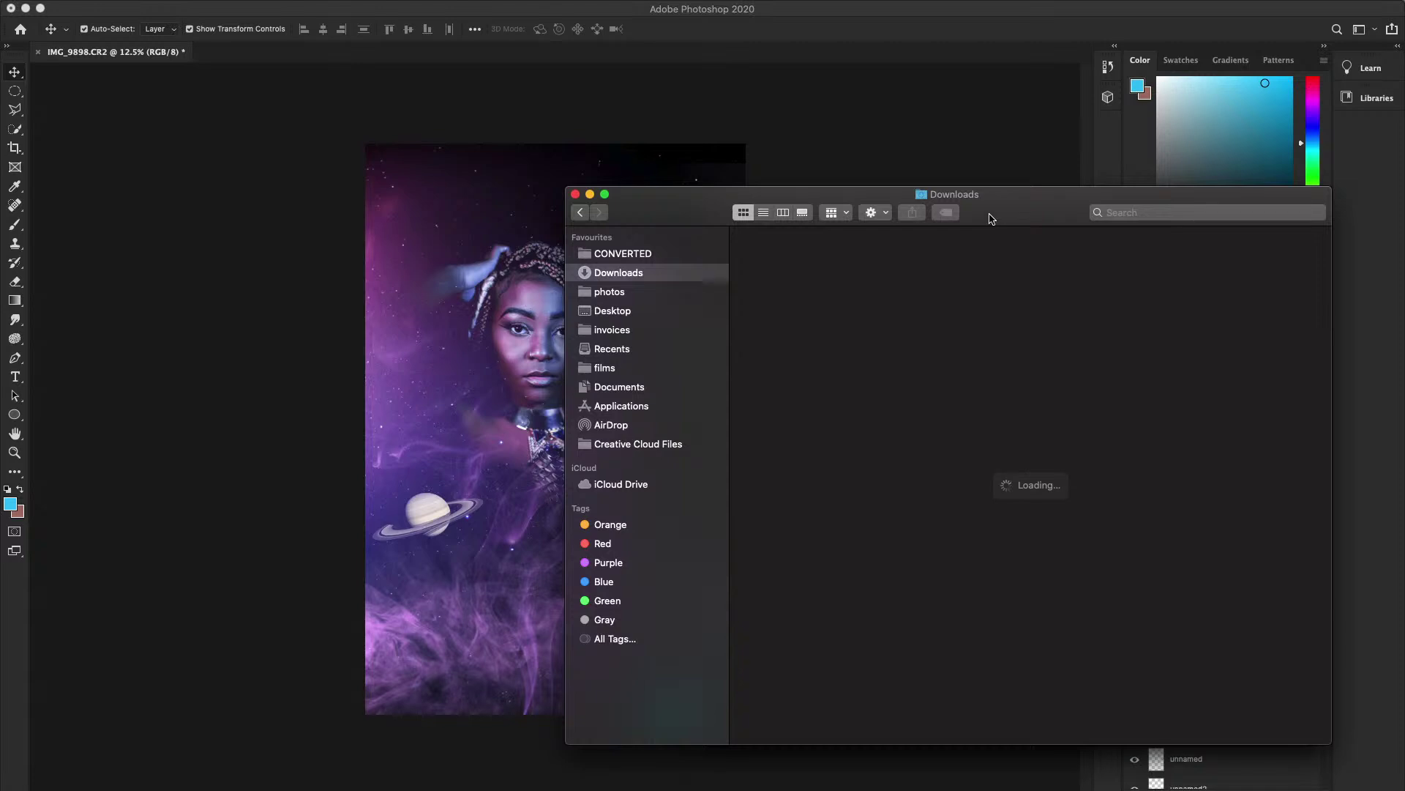
left_click_drag(992, 218, 620, 204)
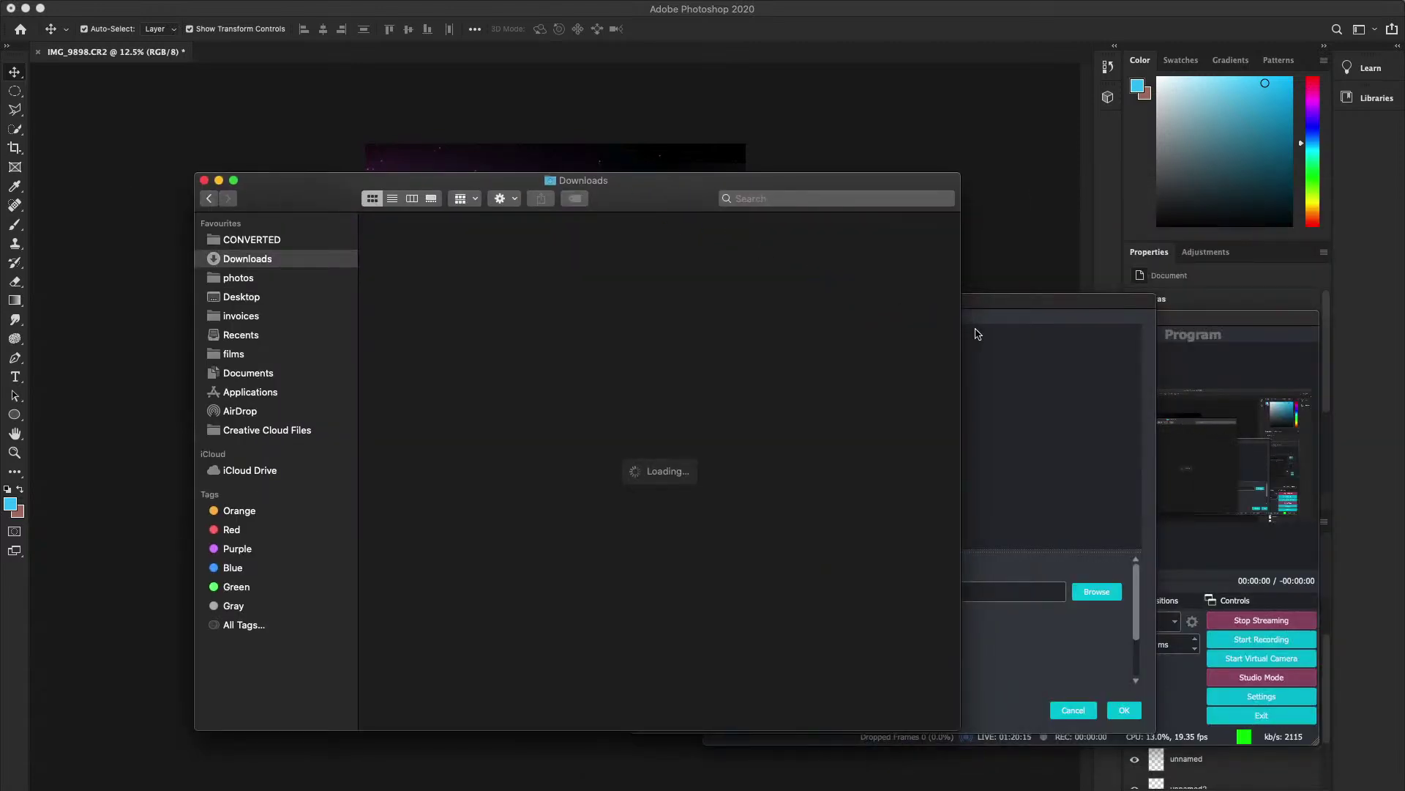
left_click(1001, 306)
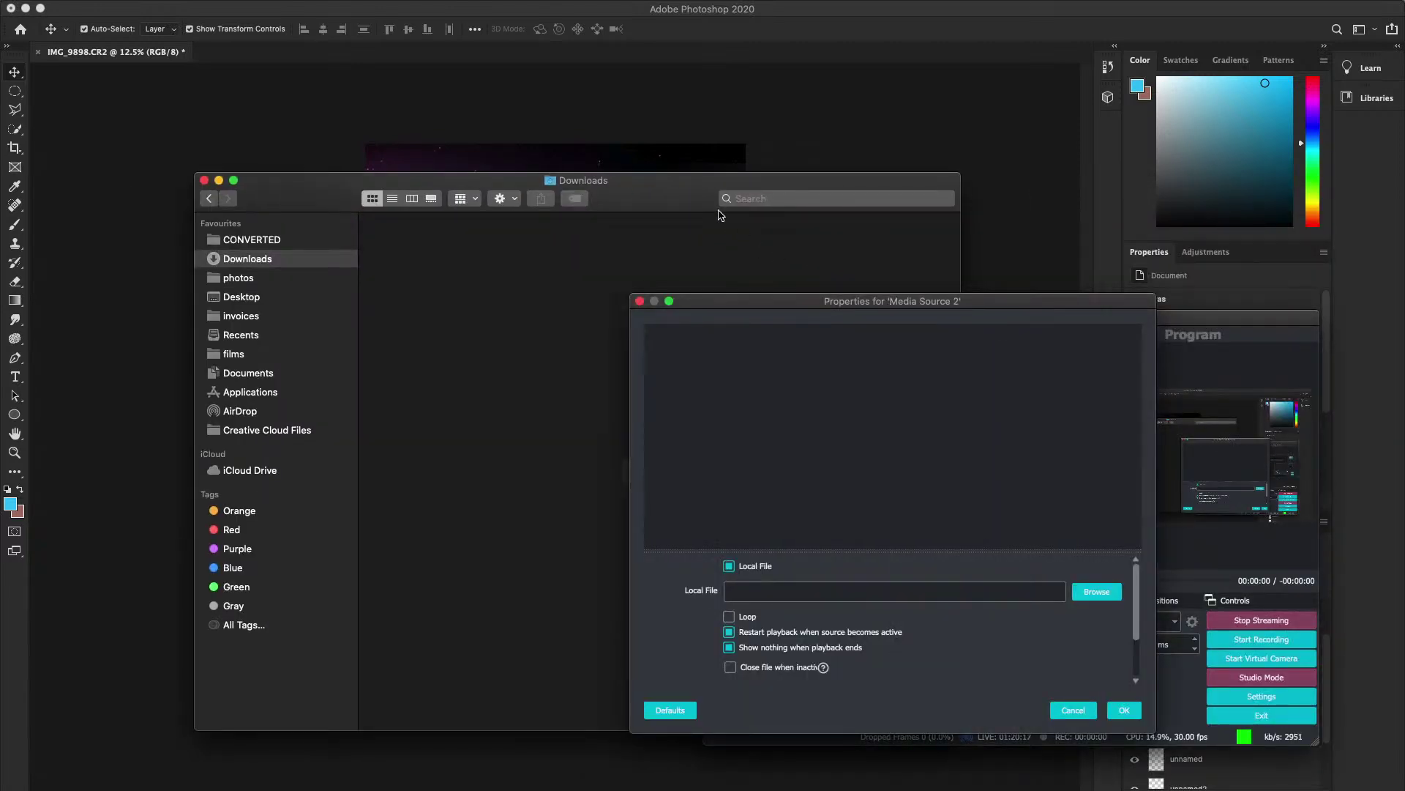
left_click(628, 202)
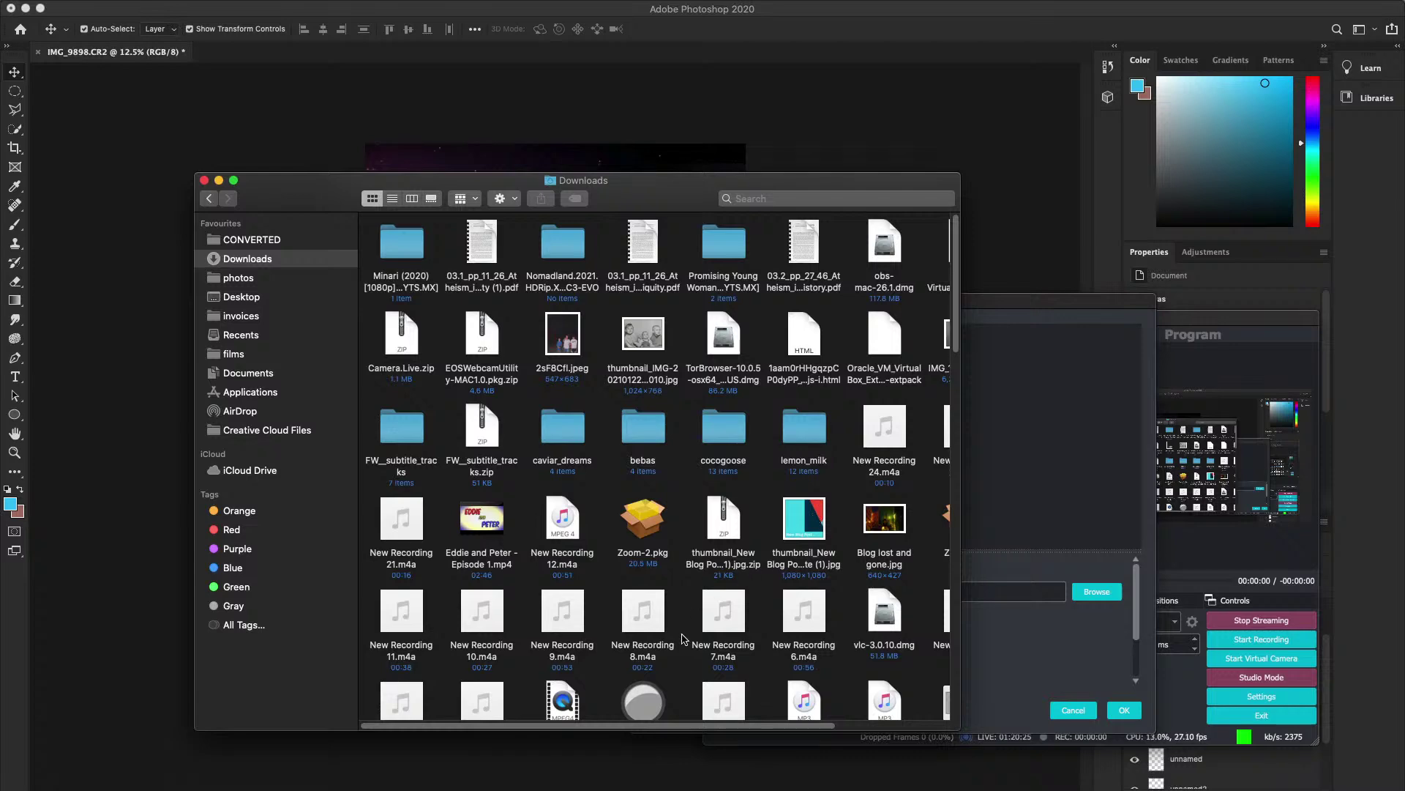
- Look through the Downloads folder for a suitable media file, close the folder window and cancel the Media Source 2 properties
scroll(600, 539, "down", 5)
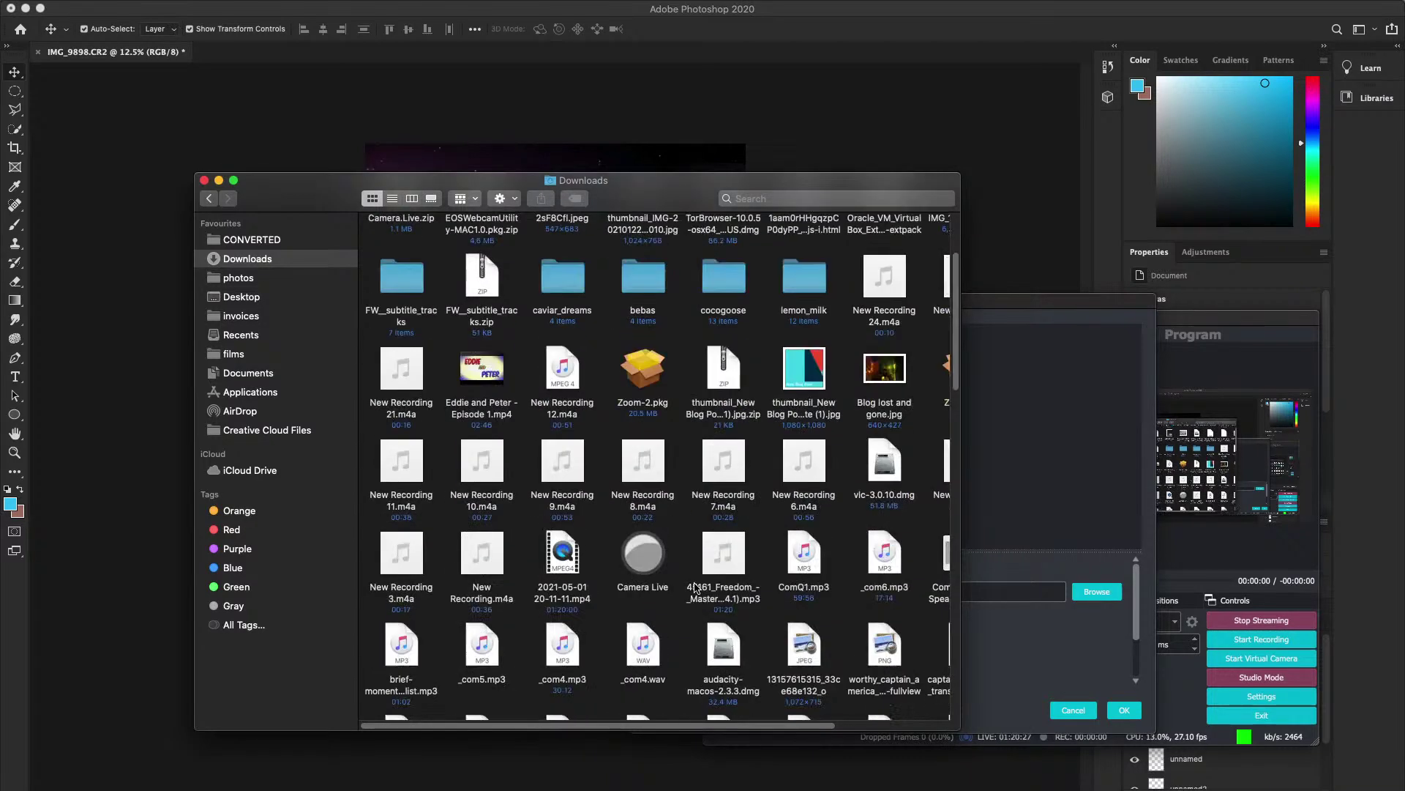
scroll(732, 670, "down", 4)
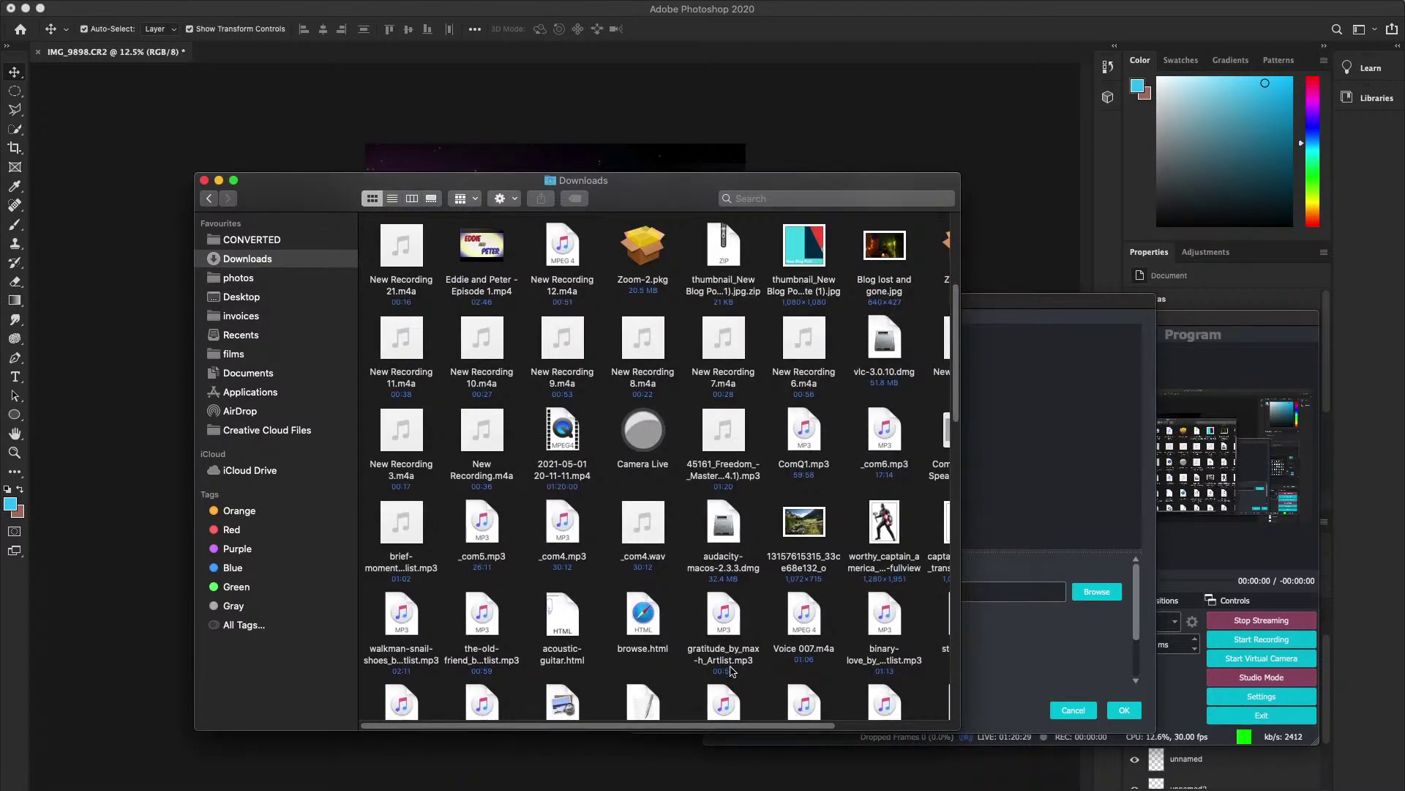
scroll(732, 669, "down", 2)
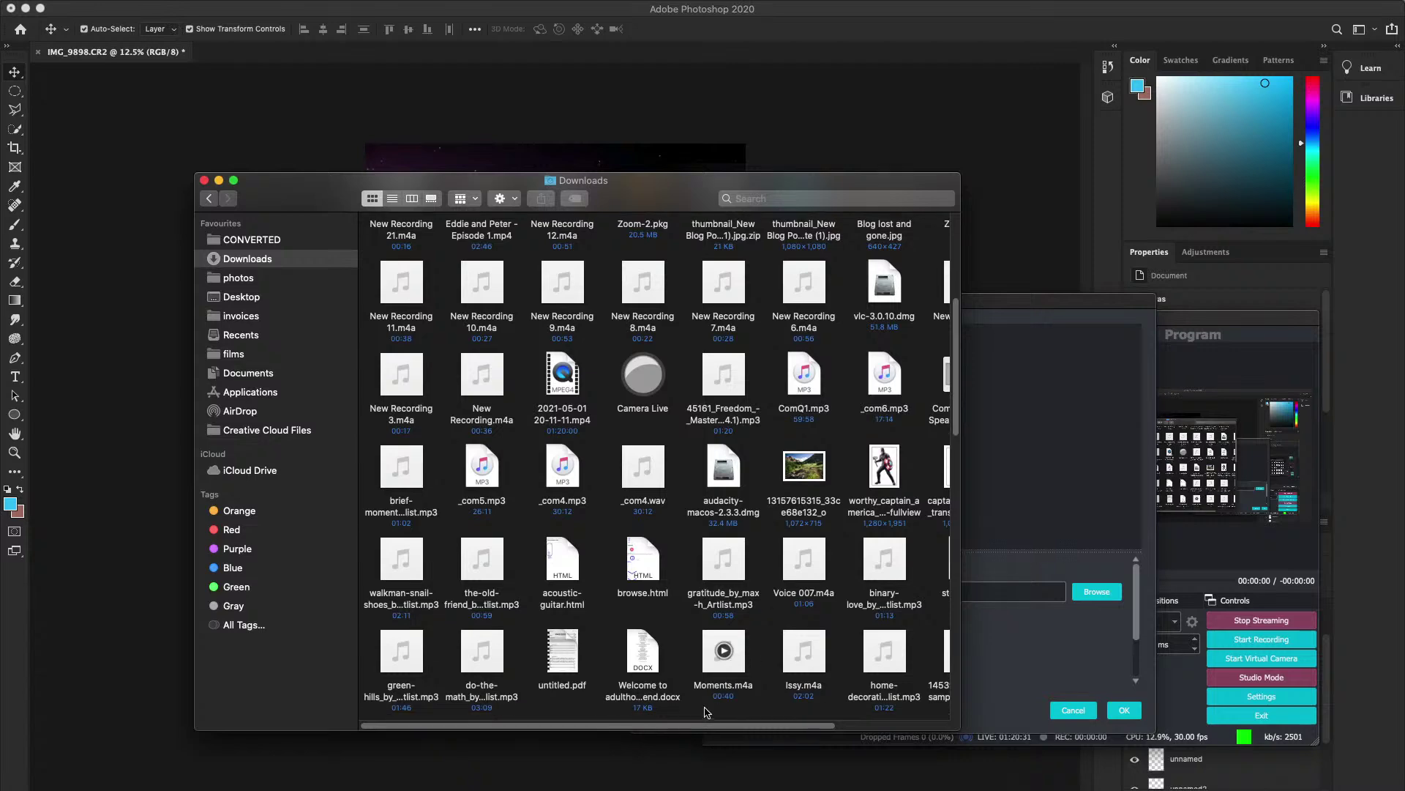
scroll(652, 729, "down", 2)
scroll(652, 728, "right", 2)
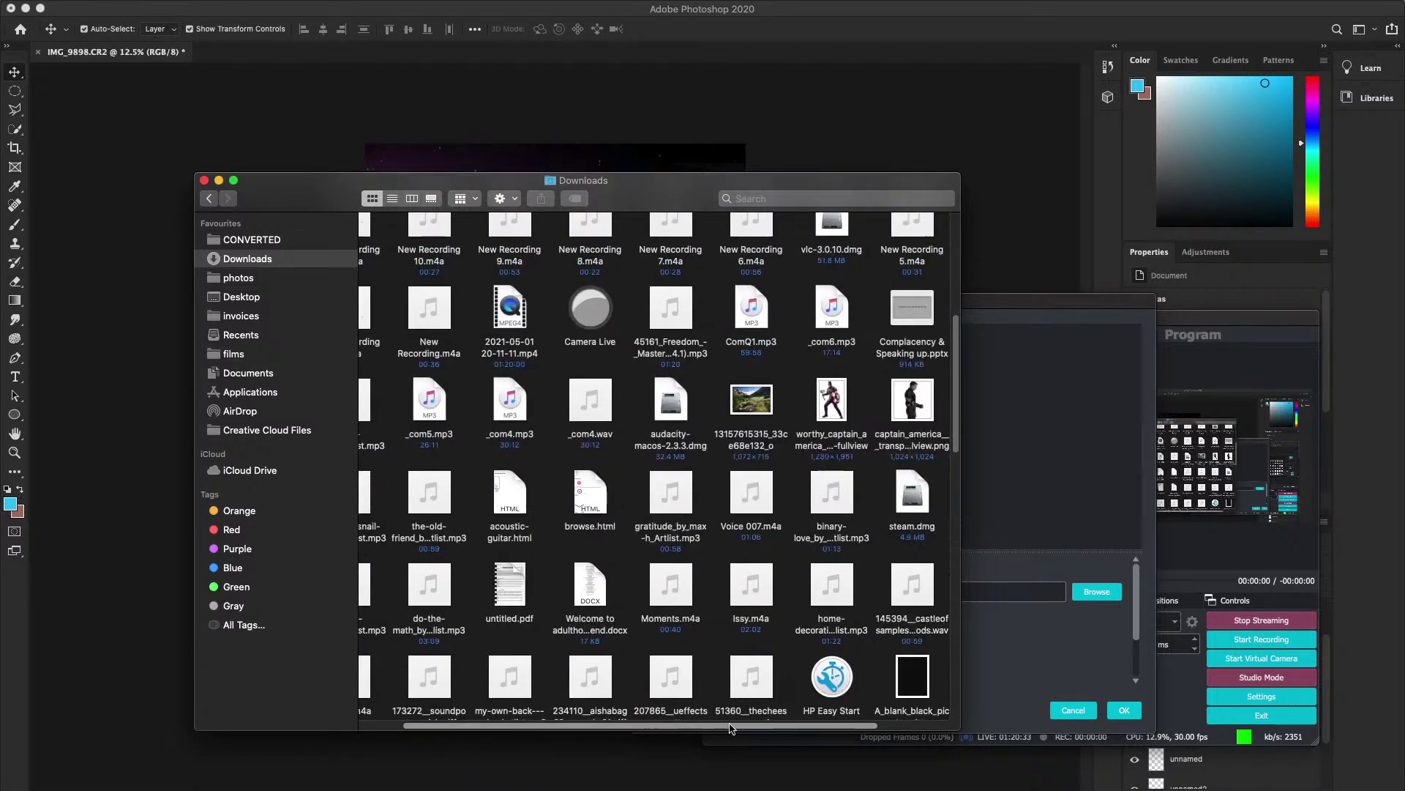
scroll(730, 727, "right", 2)
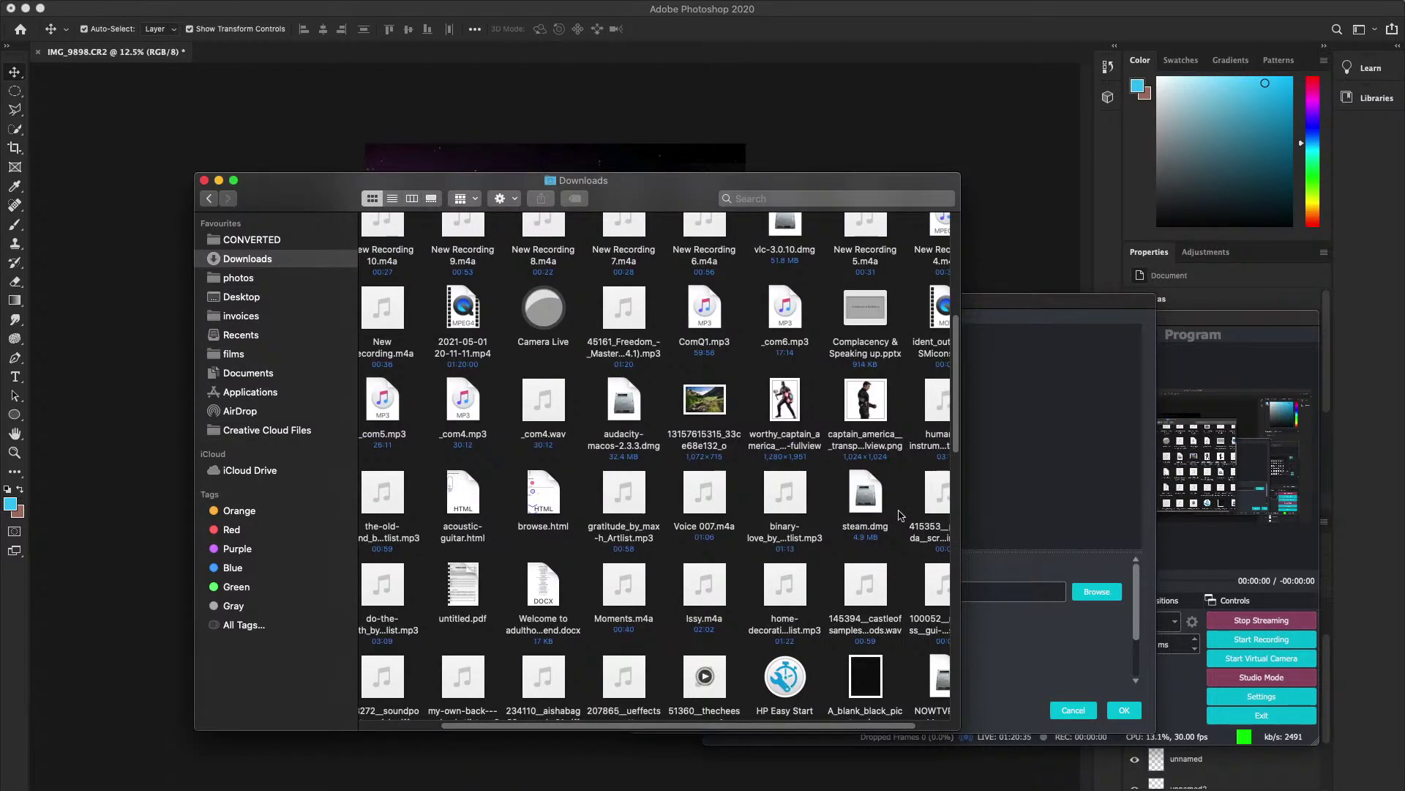
left_click_drag(958, 468, 961, 511)
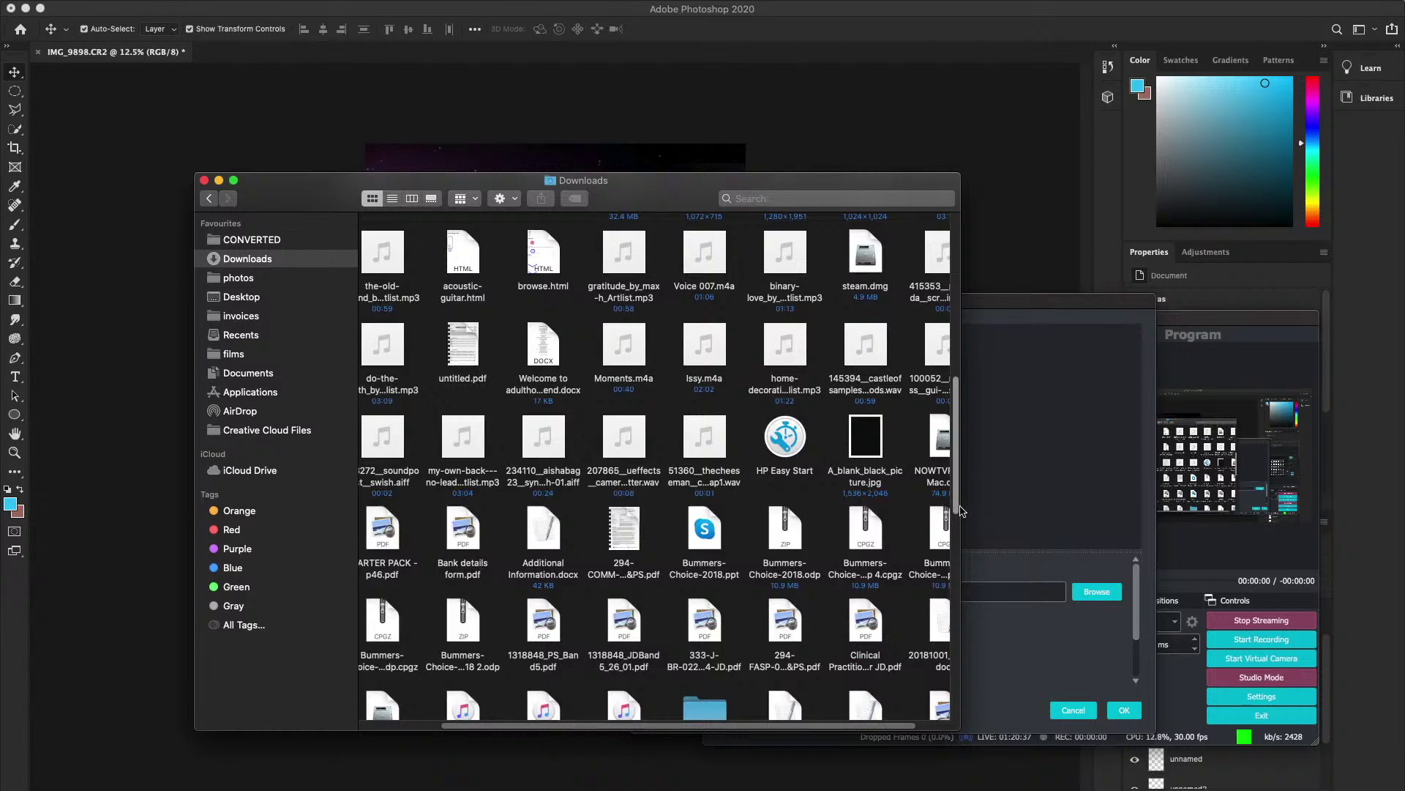
scroll(663, 720, "down", 5)
scroll(662, 719, "left", 2)
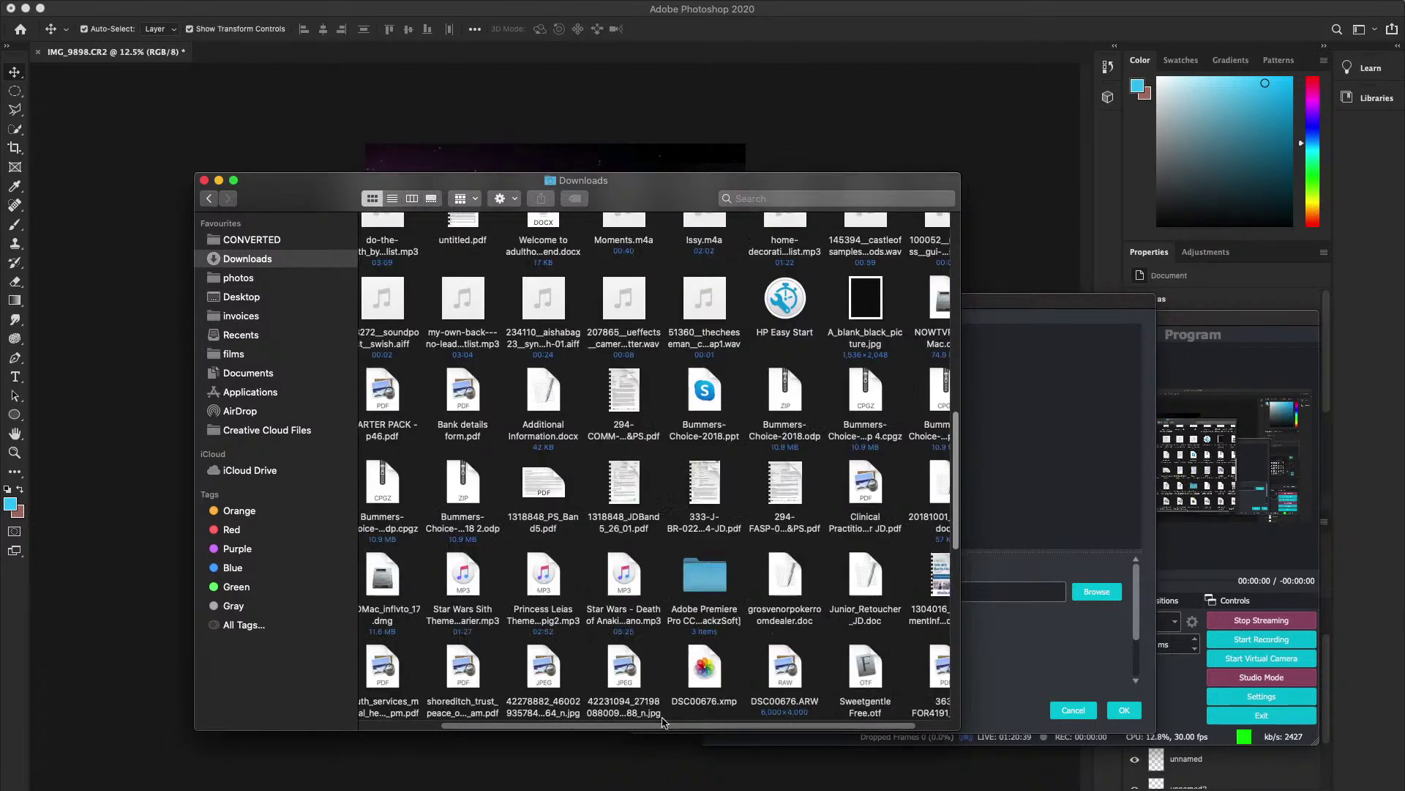
scroll(656, 721, "left", 2)
scroll(718, 563, "down", 2)
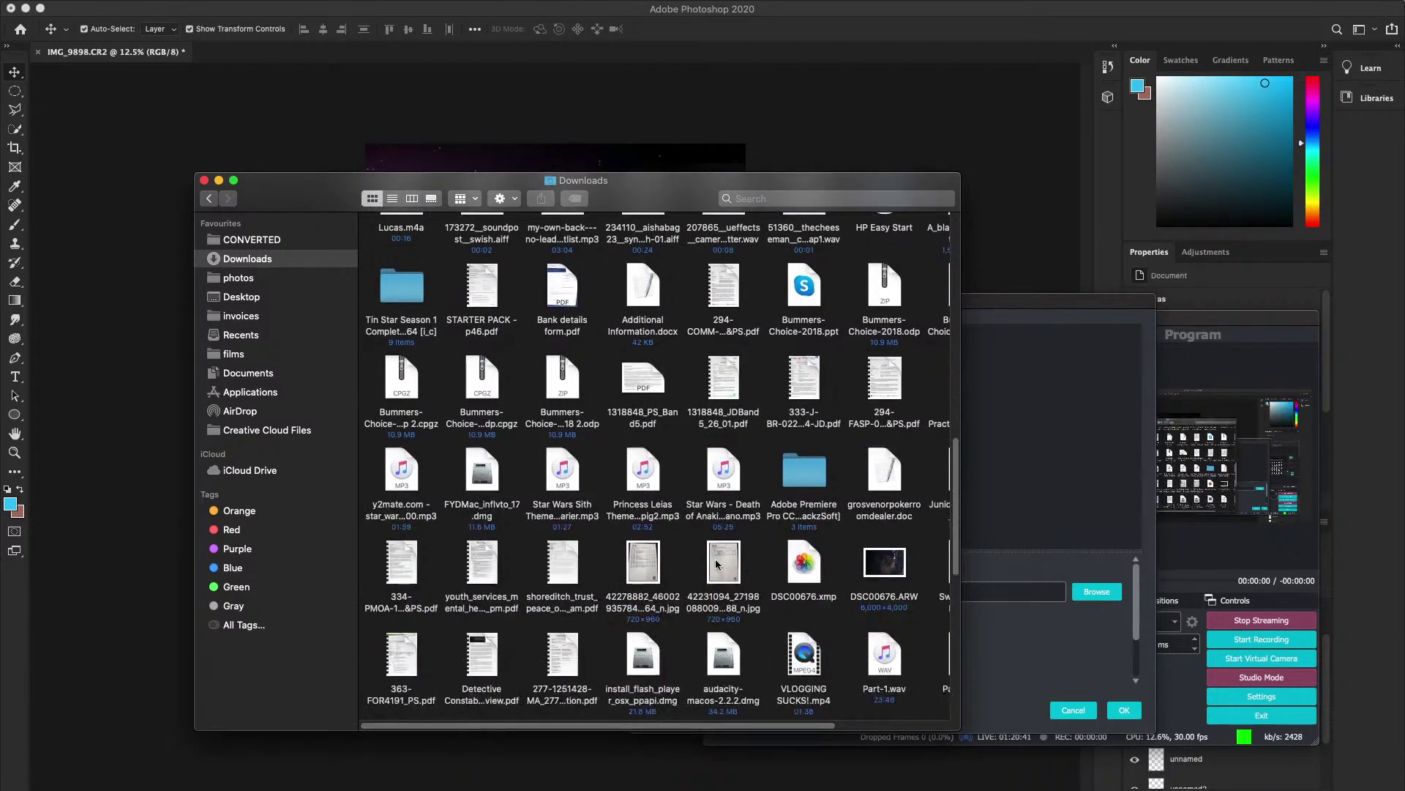
scroll(715, 529, "down", 6)
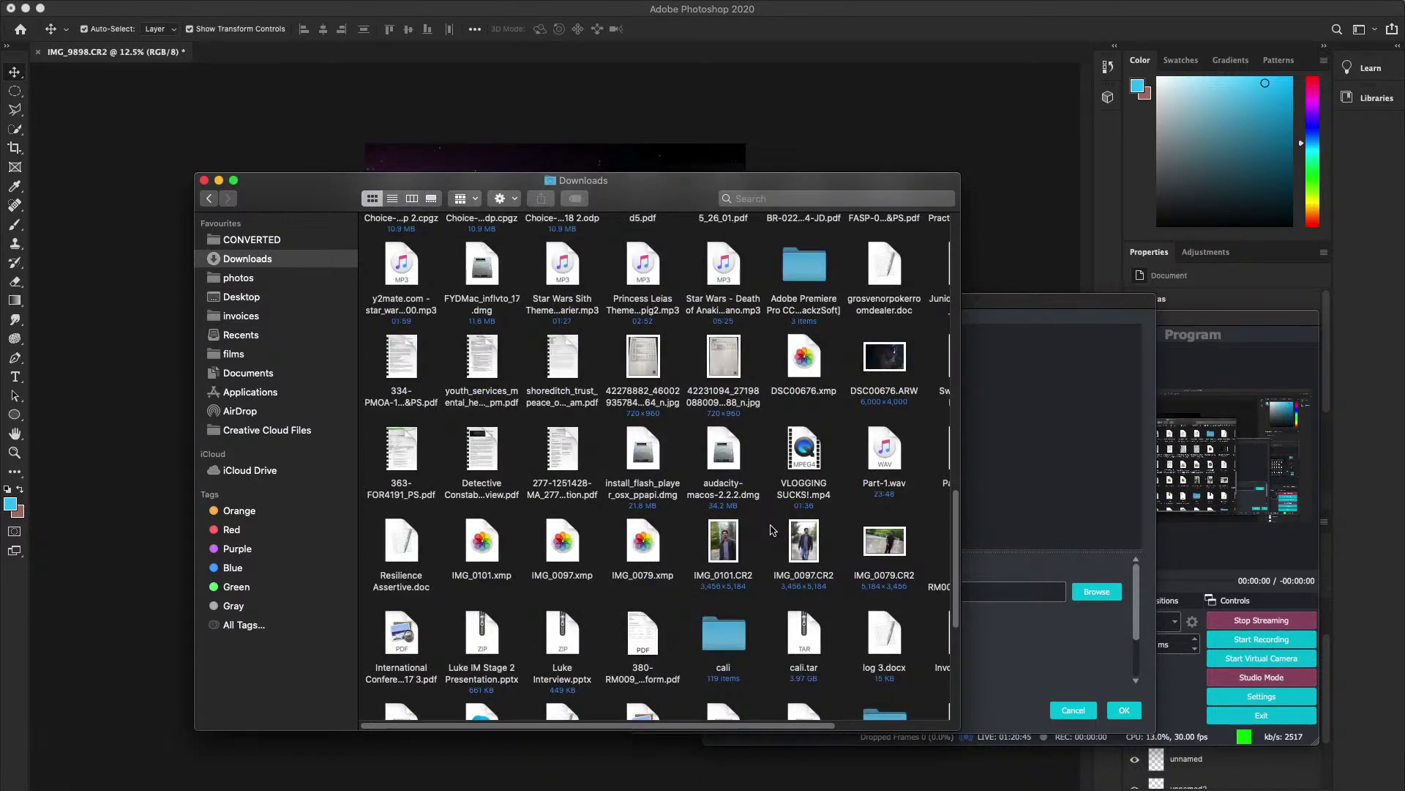
scroll(772, 530, "down", 4)
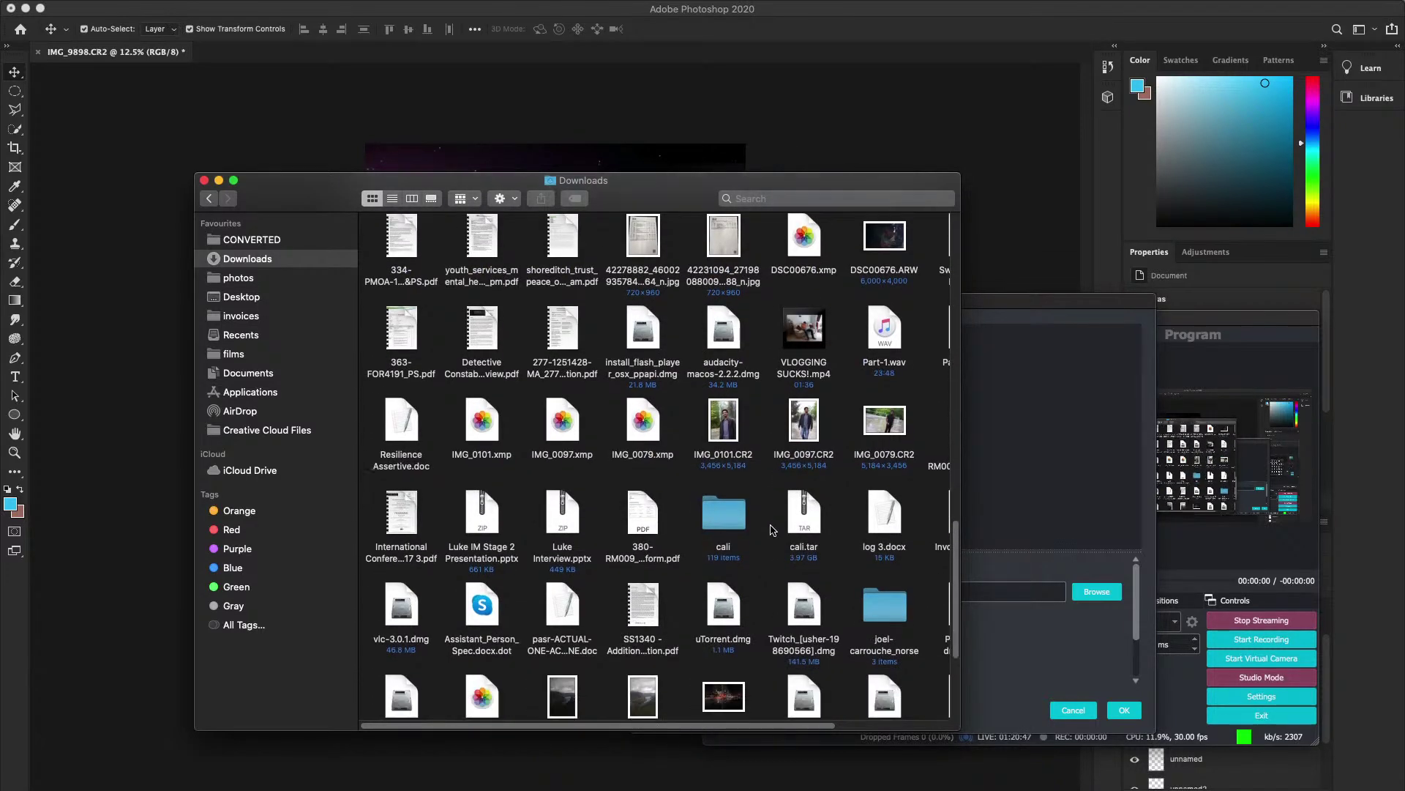
scroll(772, 530, "down", 1)
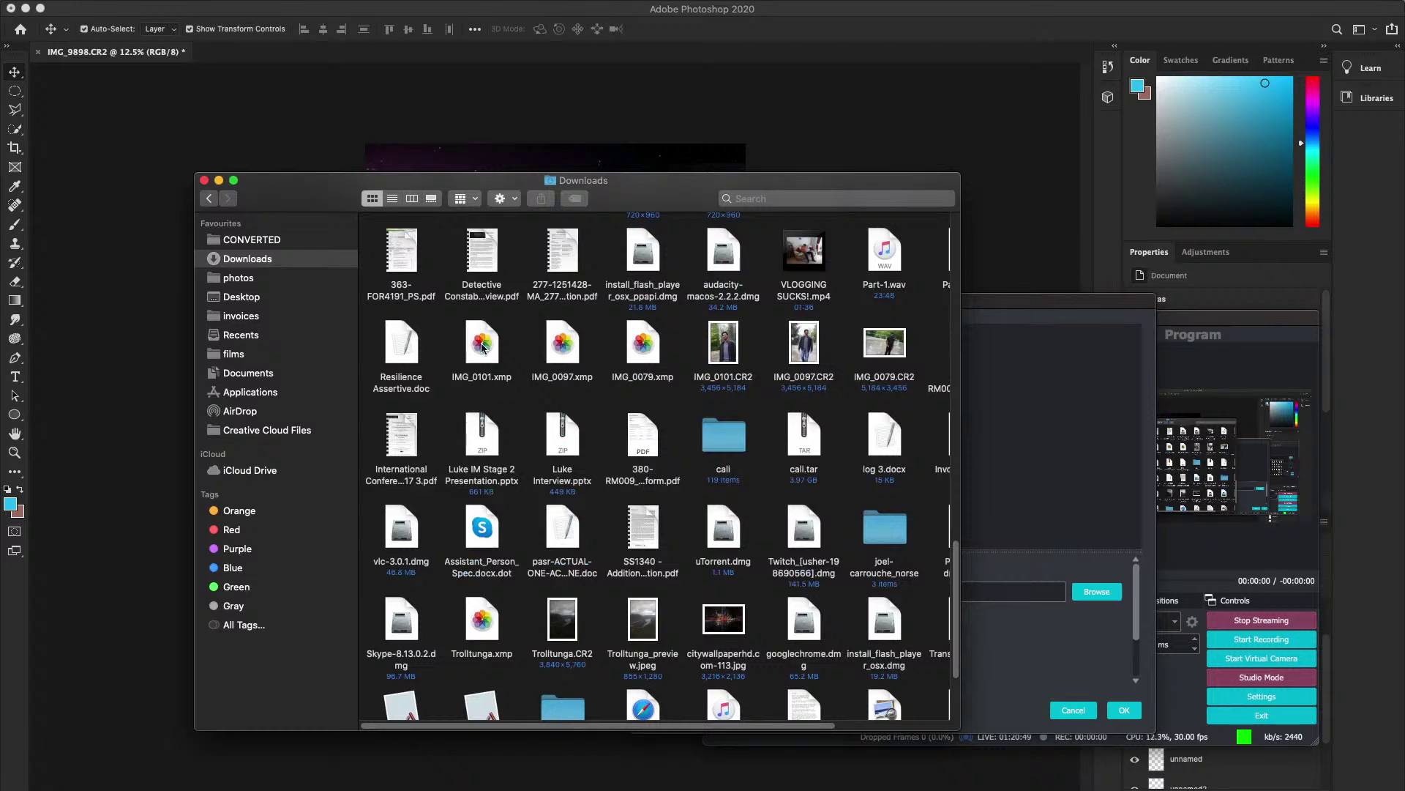
scroll(486, 350, "up", 8)
key("Escape")
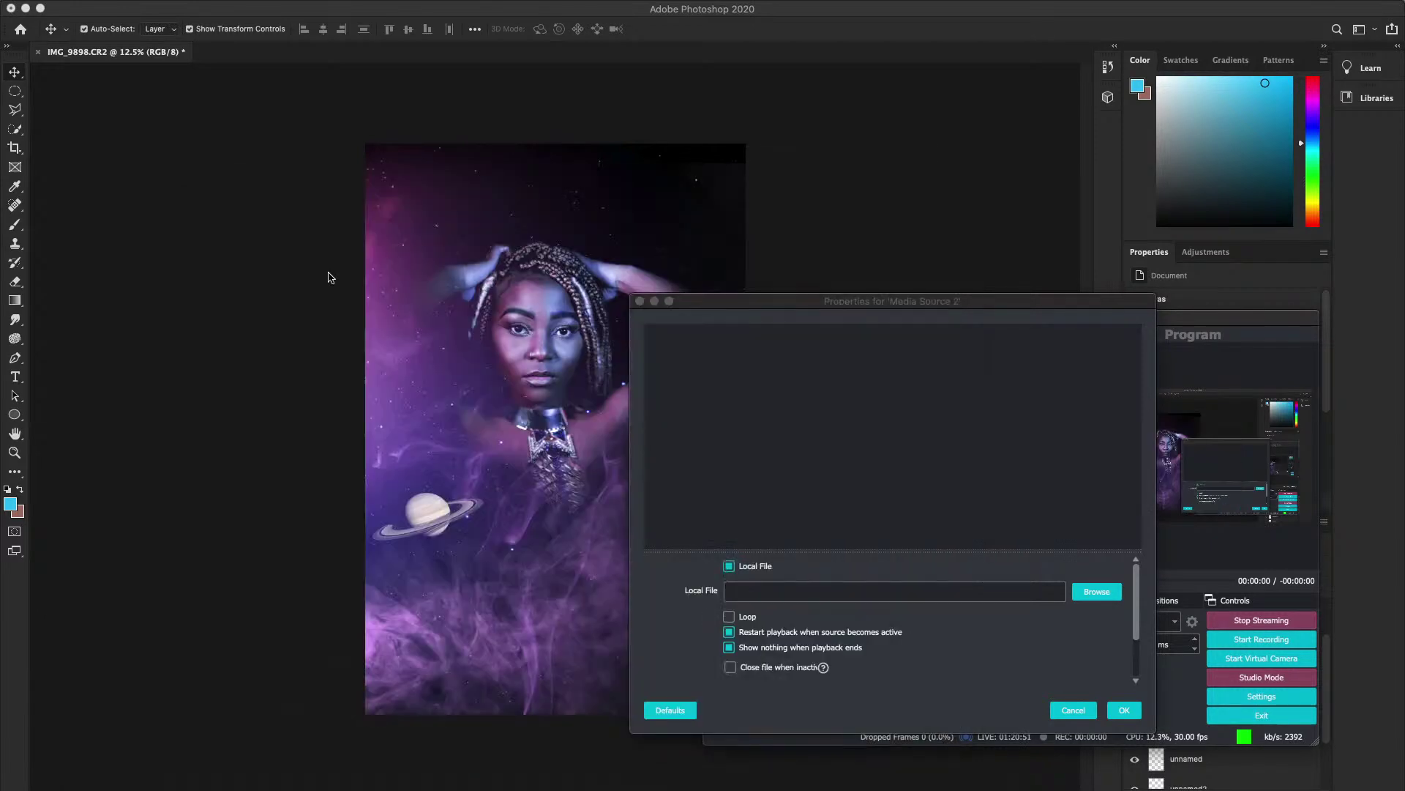
left_click(1063, 712)
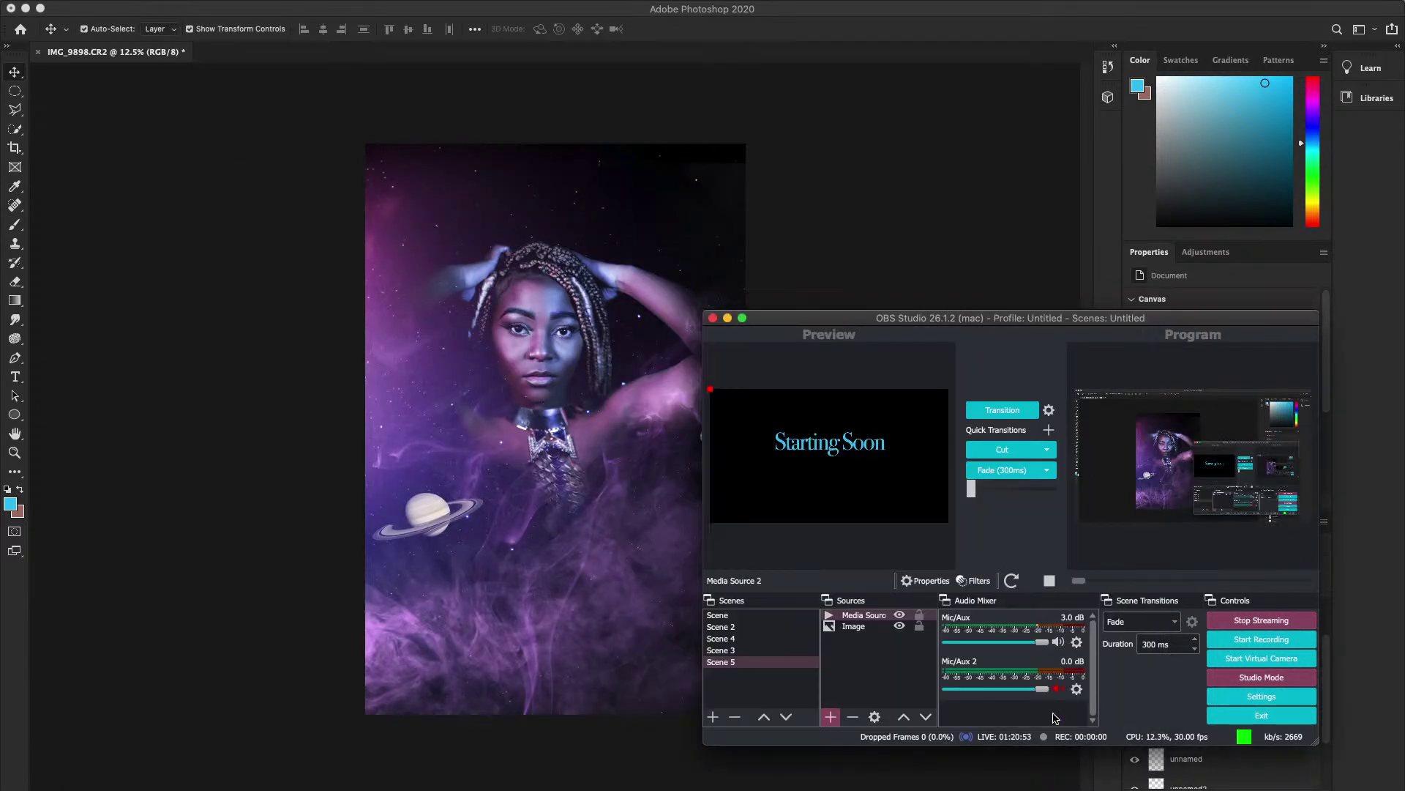
- Copy the Media Source from the scene named Scene
left_click(721, 616)
left_click(849, 627)
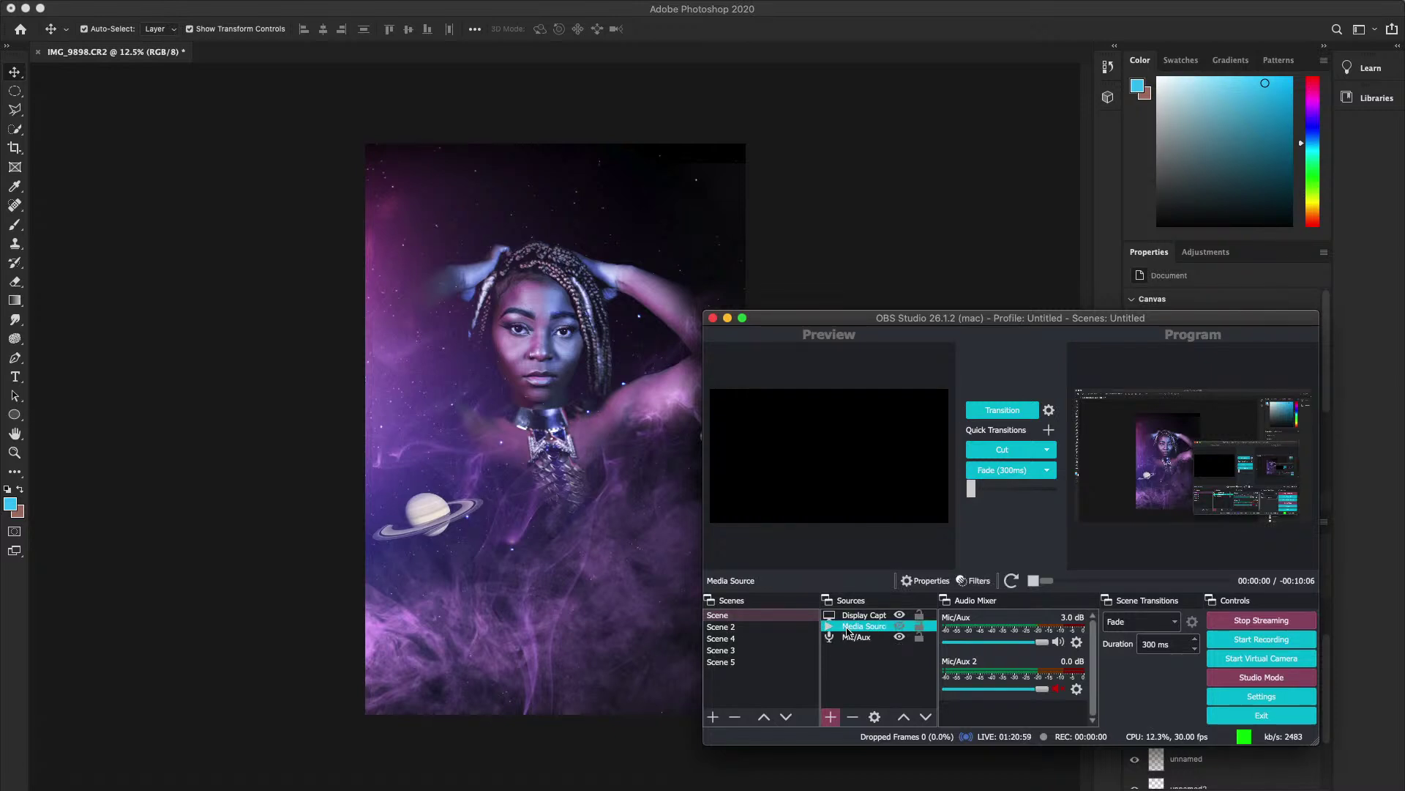
right_click(875, 630)
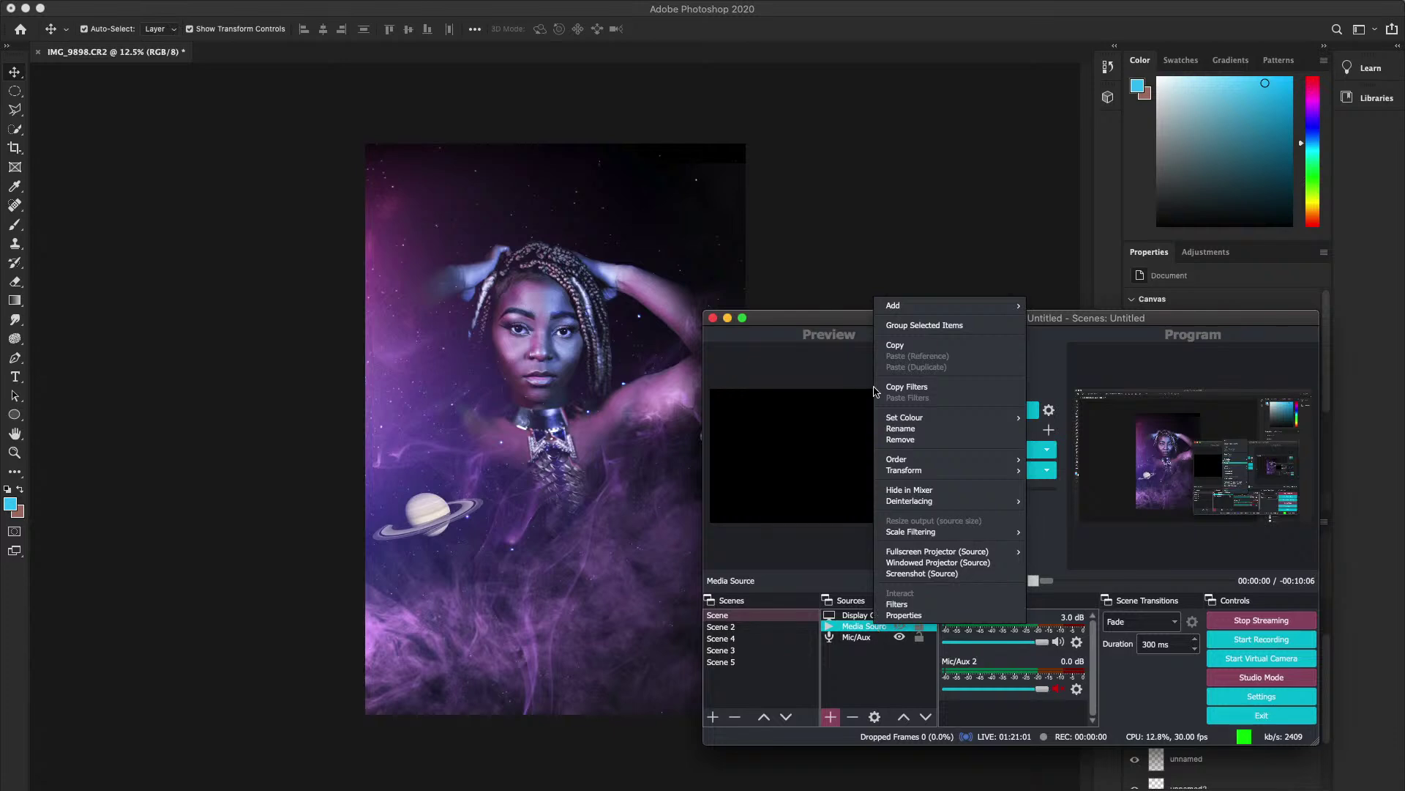
left_click(860, 429)
- Paste the copied Media Source into Scene 3, above its Display Capture
left_click(773, 661)
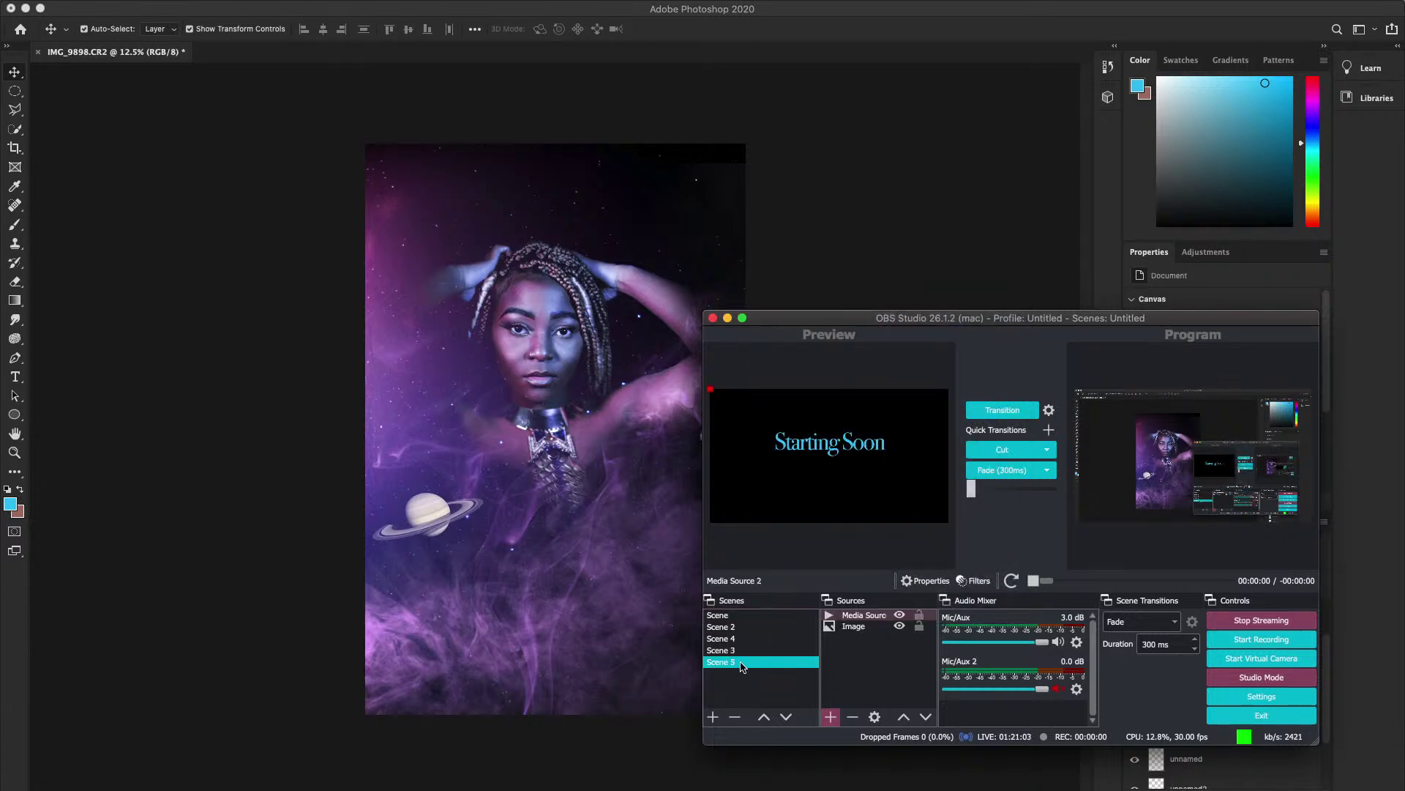
left_click(764, 651)
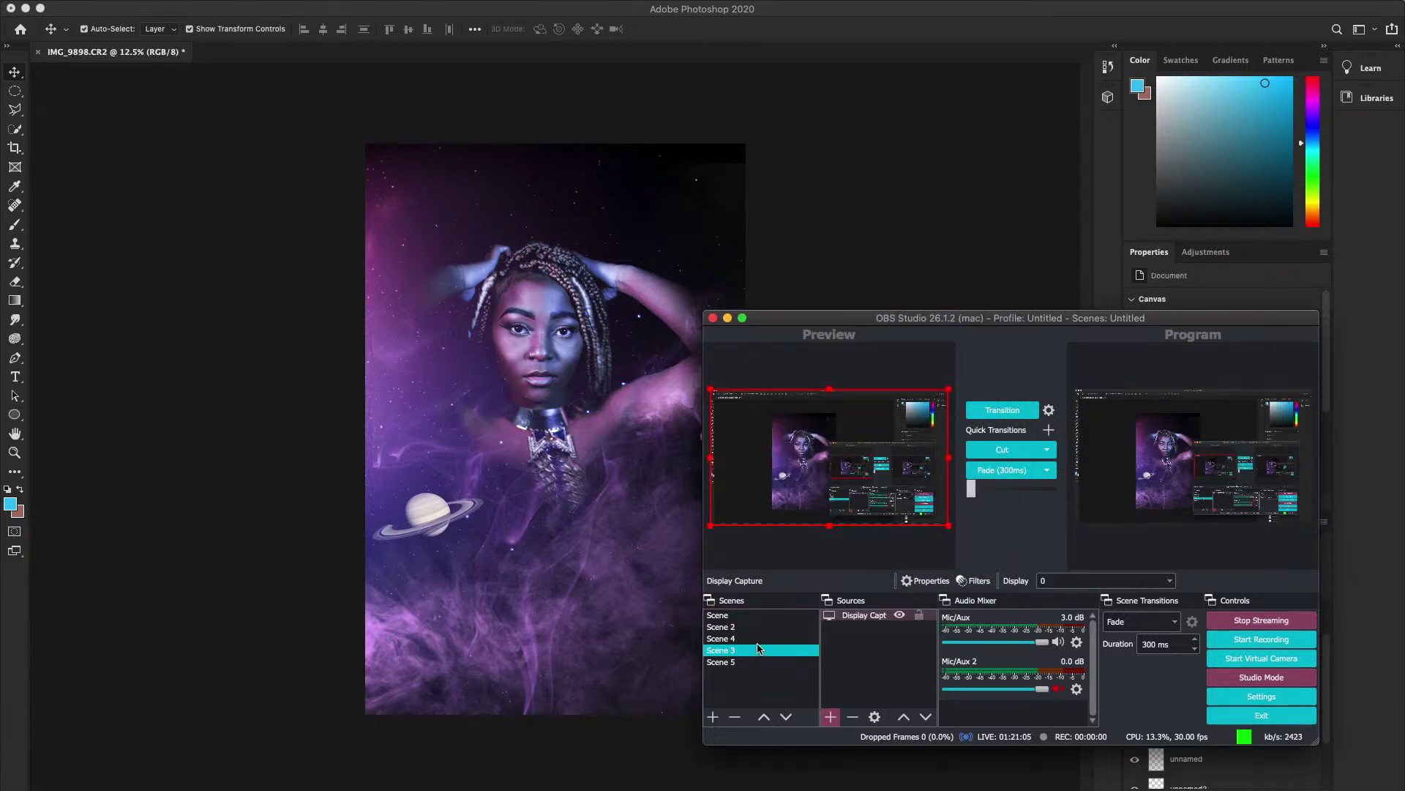
left_click(760, 642)
left_click(759, 650)
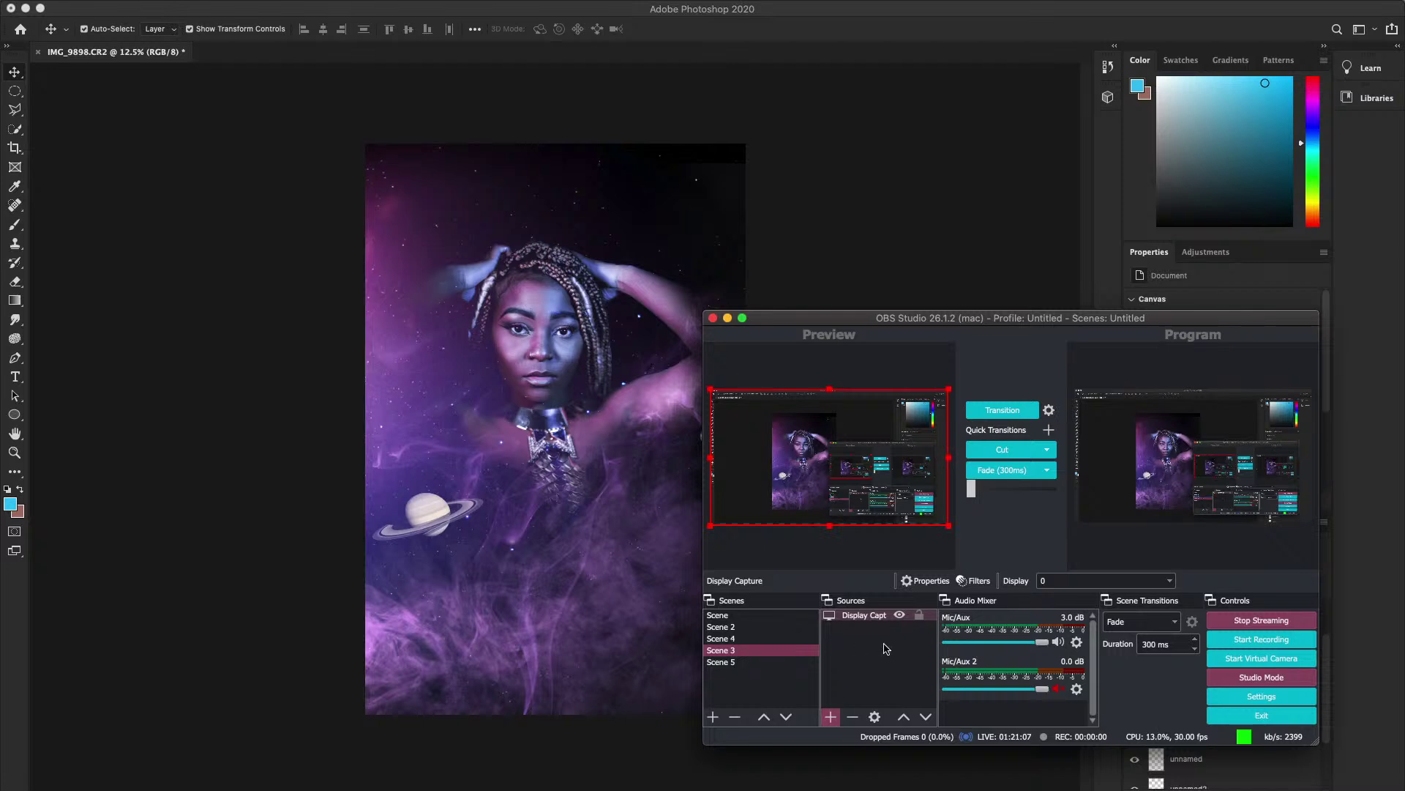
right_click(886, 647)
left_click(914, 705)
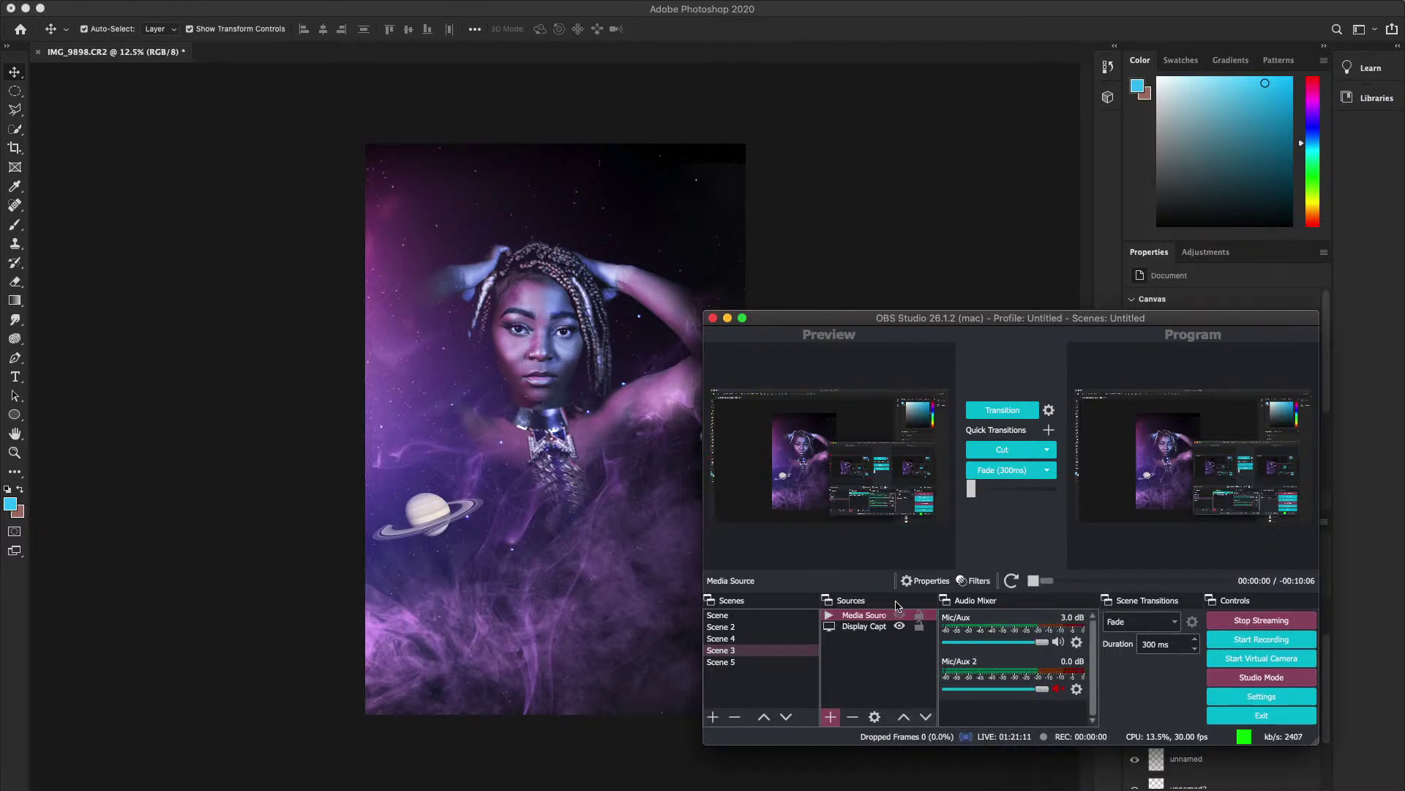
- Restart playback of the Media Source in Scene 3 and make that source visible
left_click(1013, 580)
left_click(869, 617)
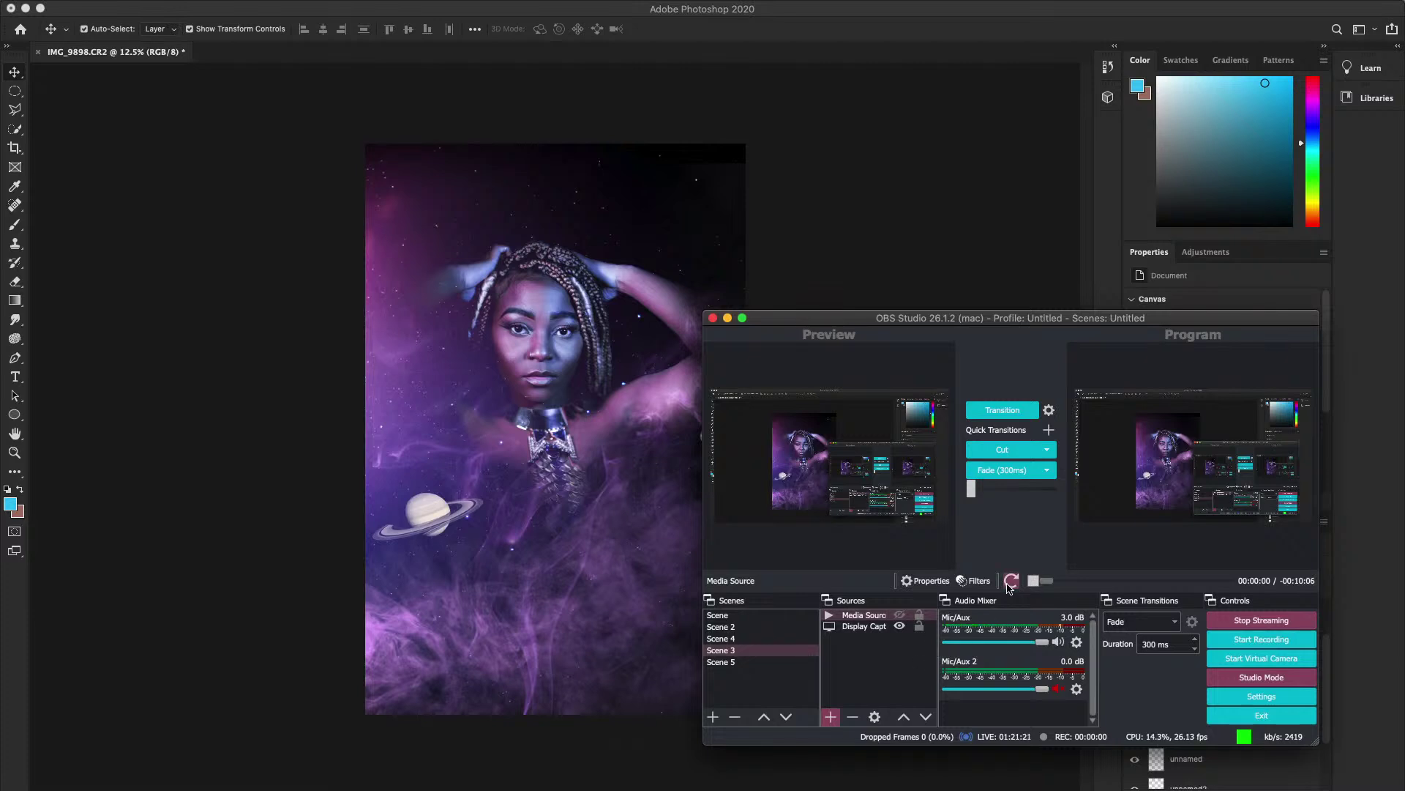
left_click(825, 617)
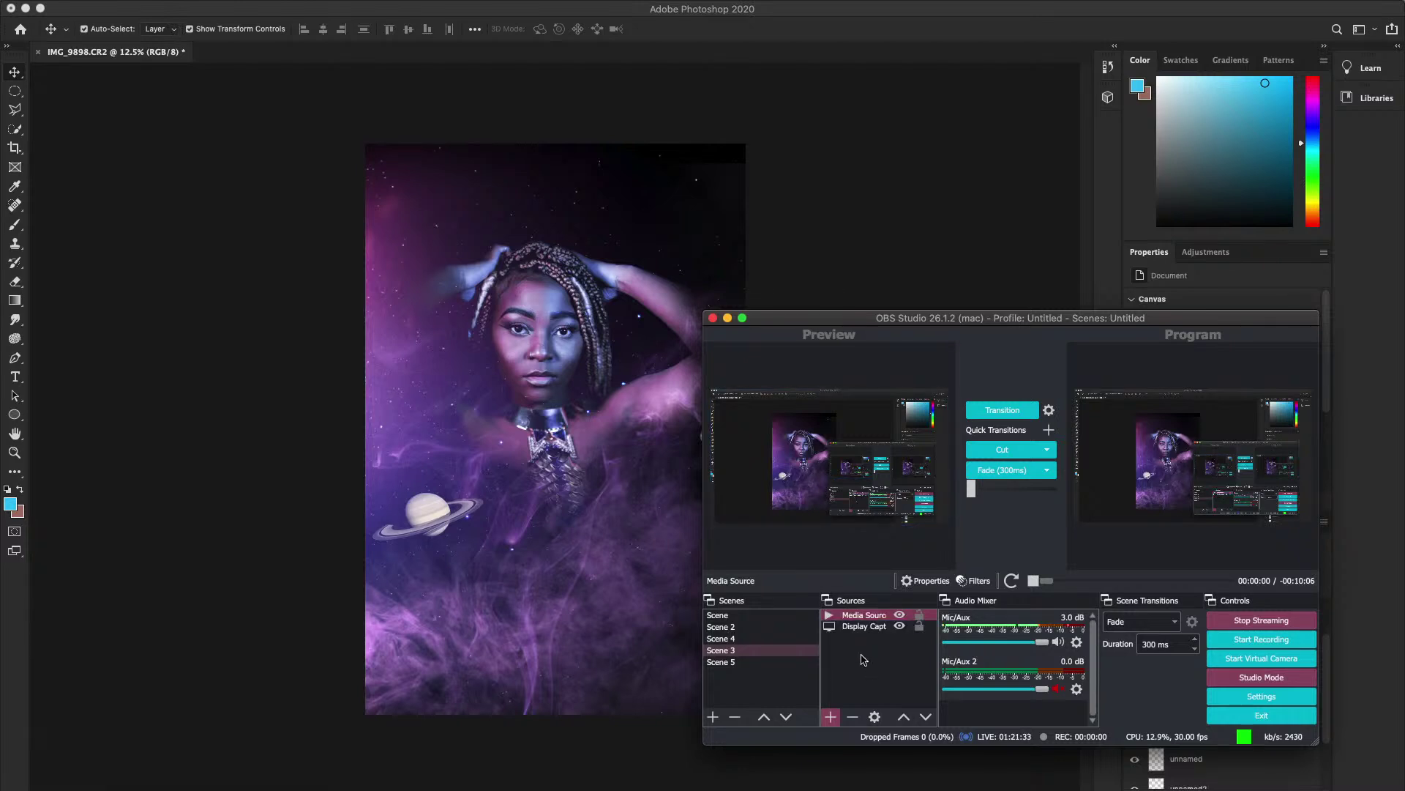
- Enable looping in the properties of Scene 3's Media Source and apply the change
left_click(874, 675)
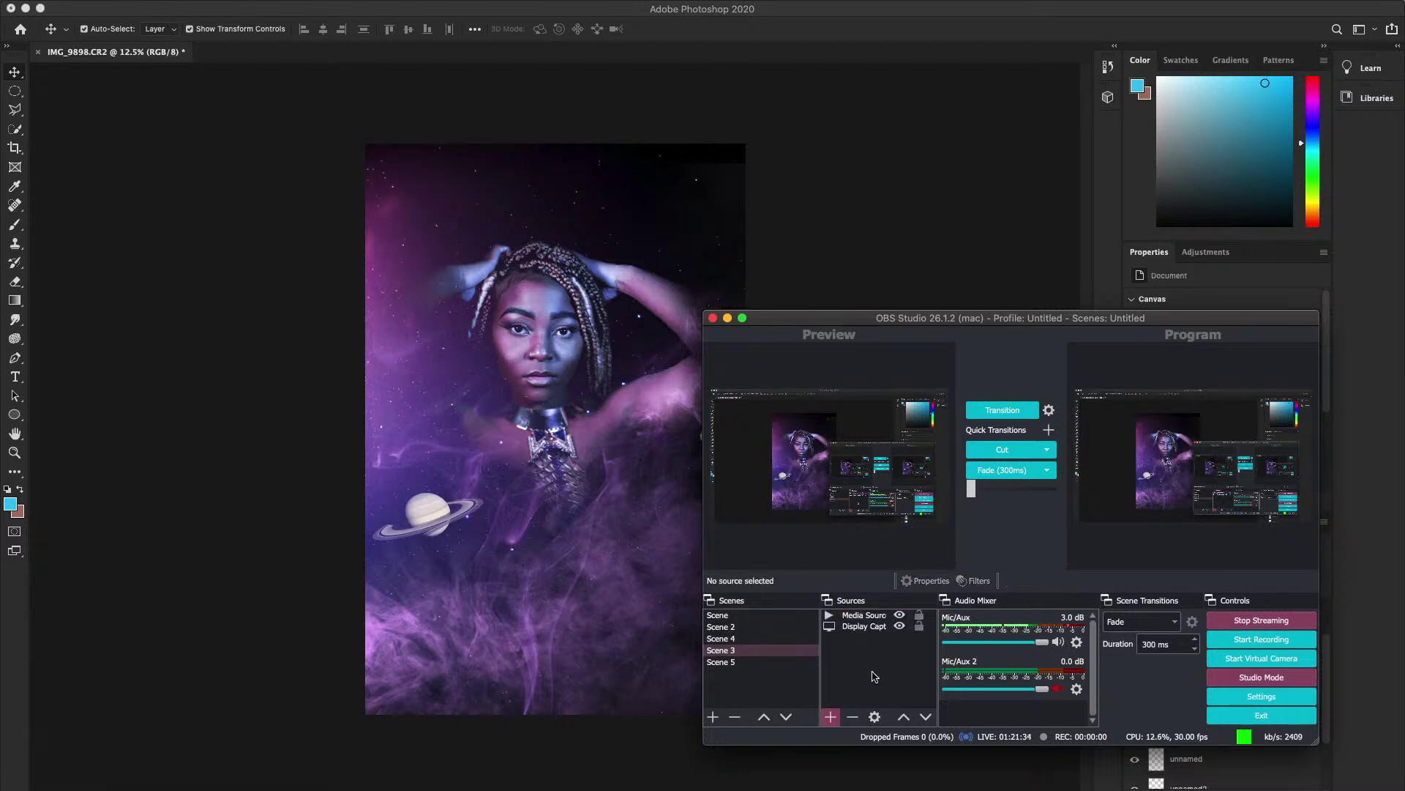
left_click(858, 616)
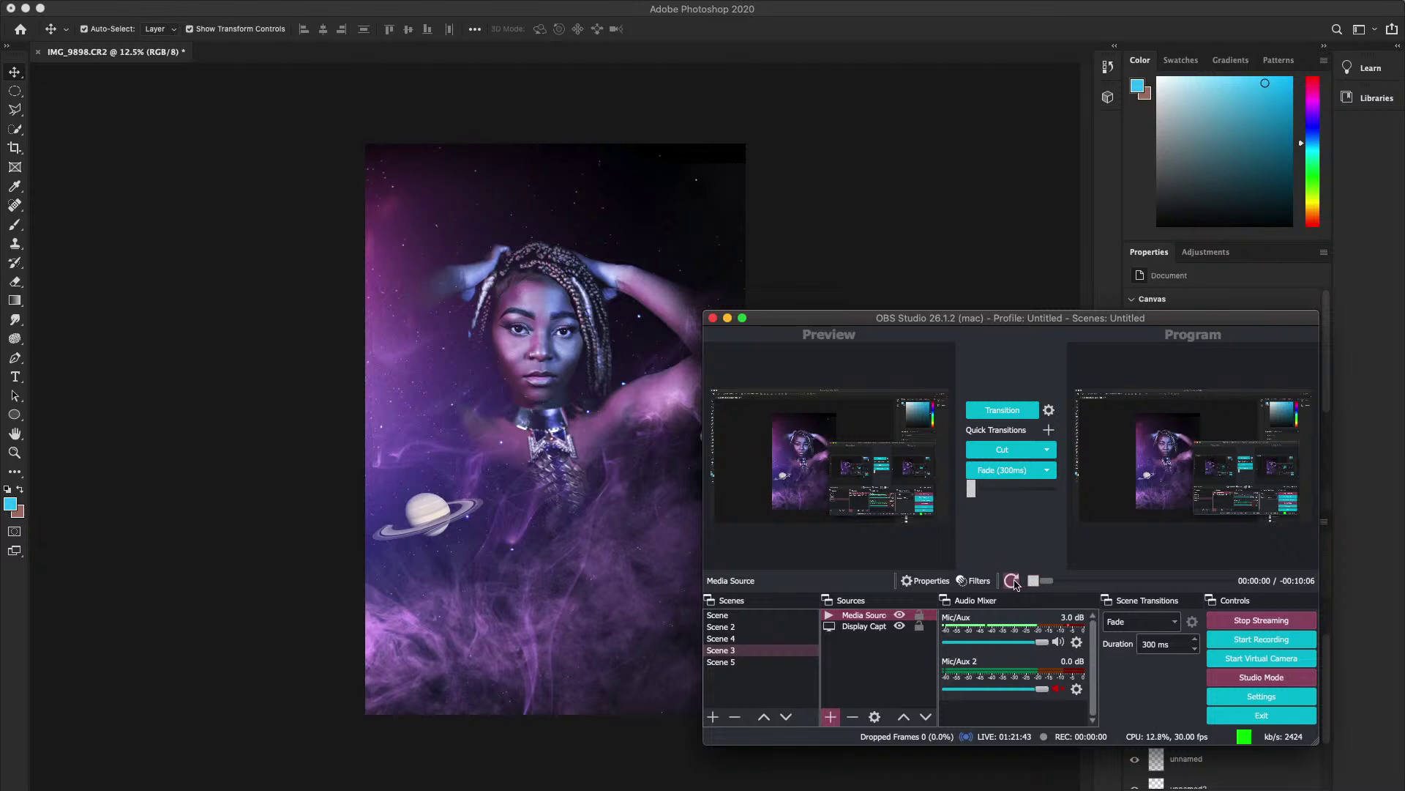
left_click(881, 617)
double_click(881, 617)
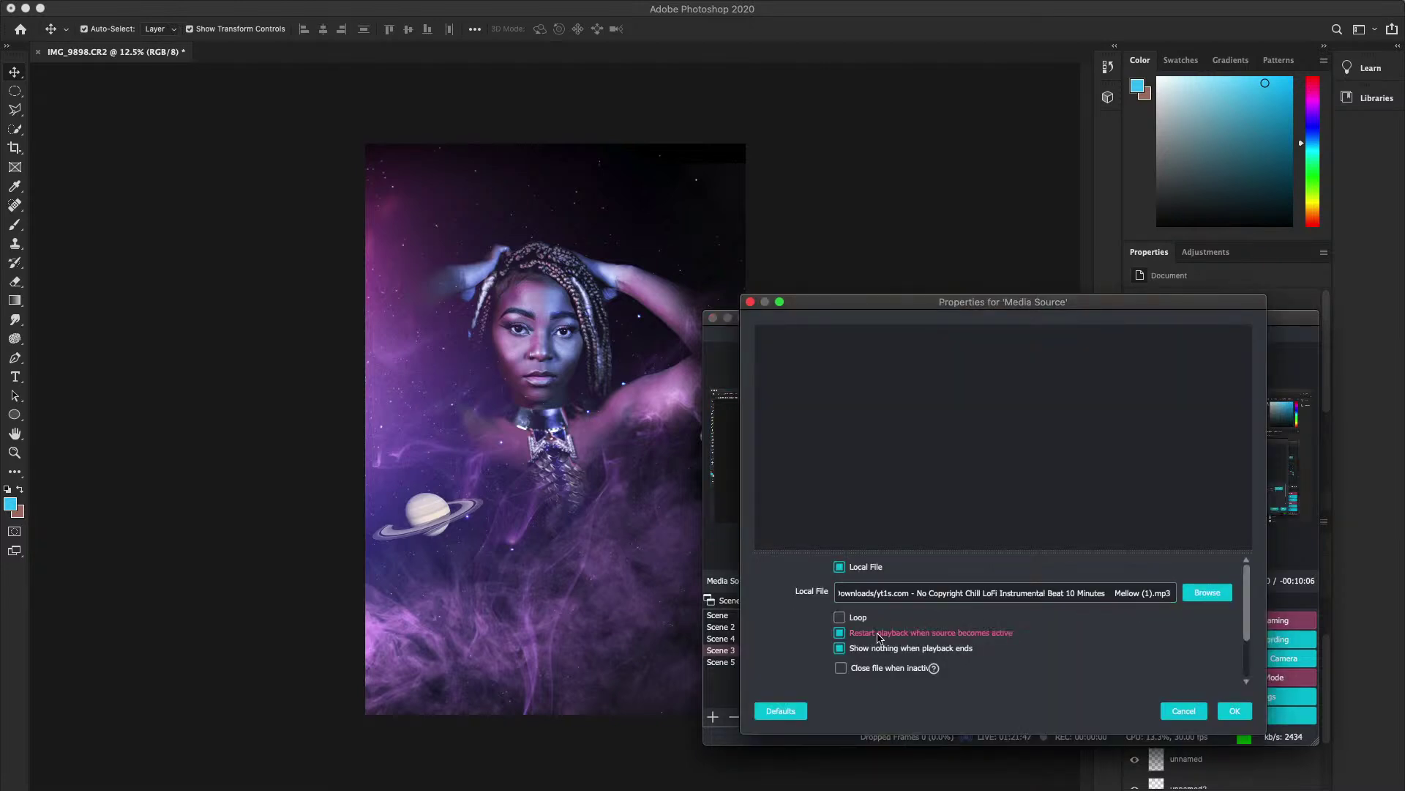
left_click(855, 617)
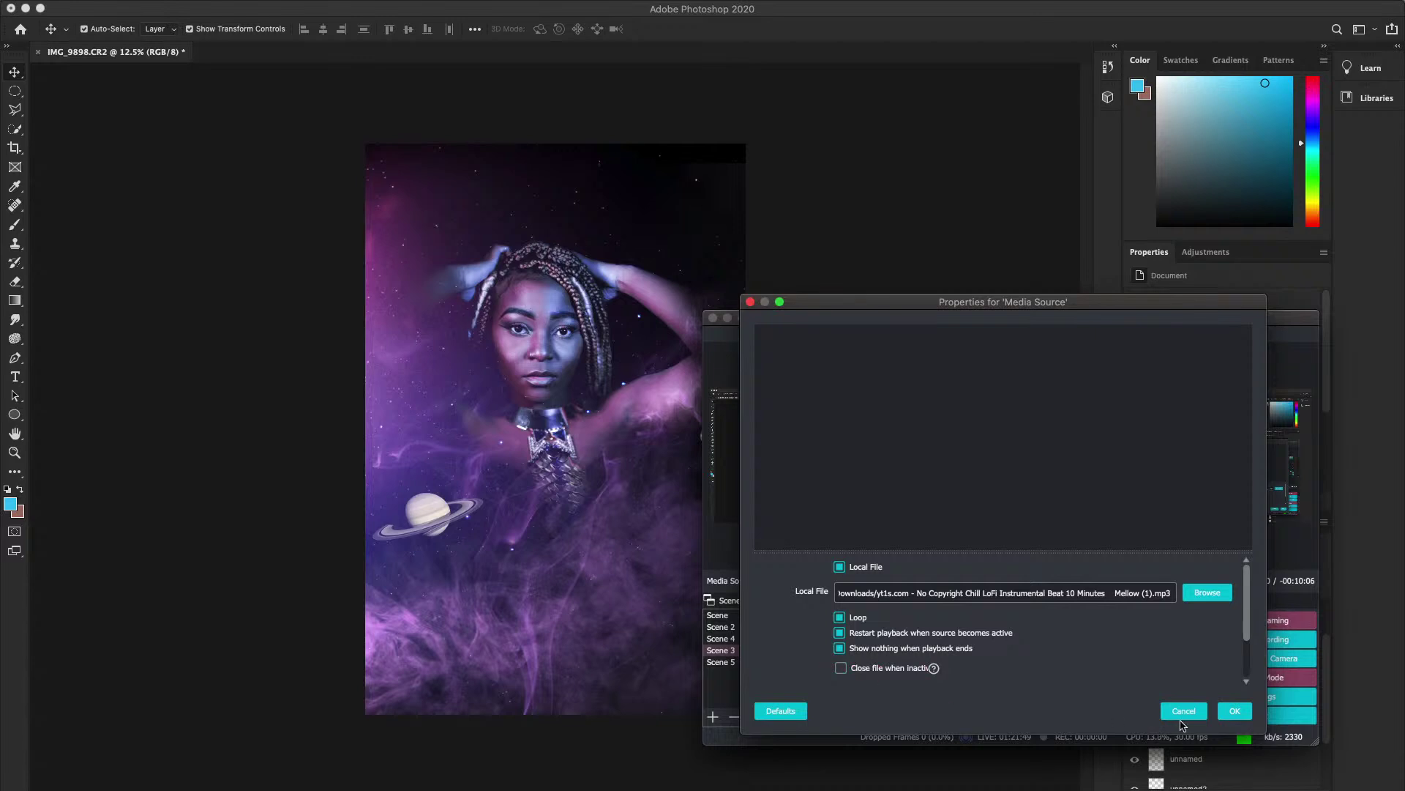
left_click(1235, 711)
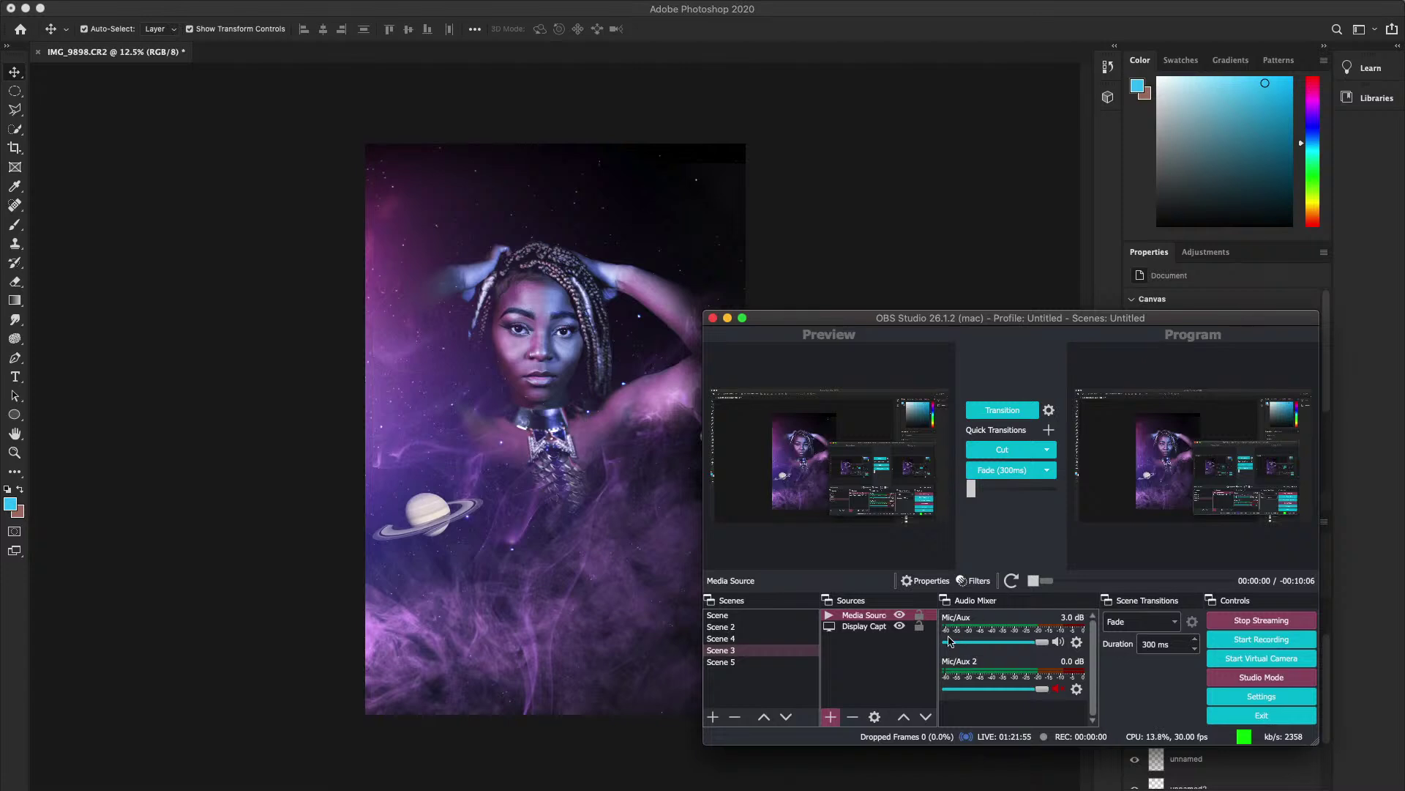
- Leave the Media Source selected in Scene 3 and minimise OBS Studio to return to Photoshop
left_click(864, 616)
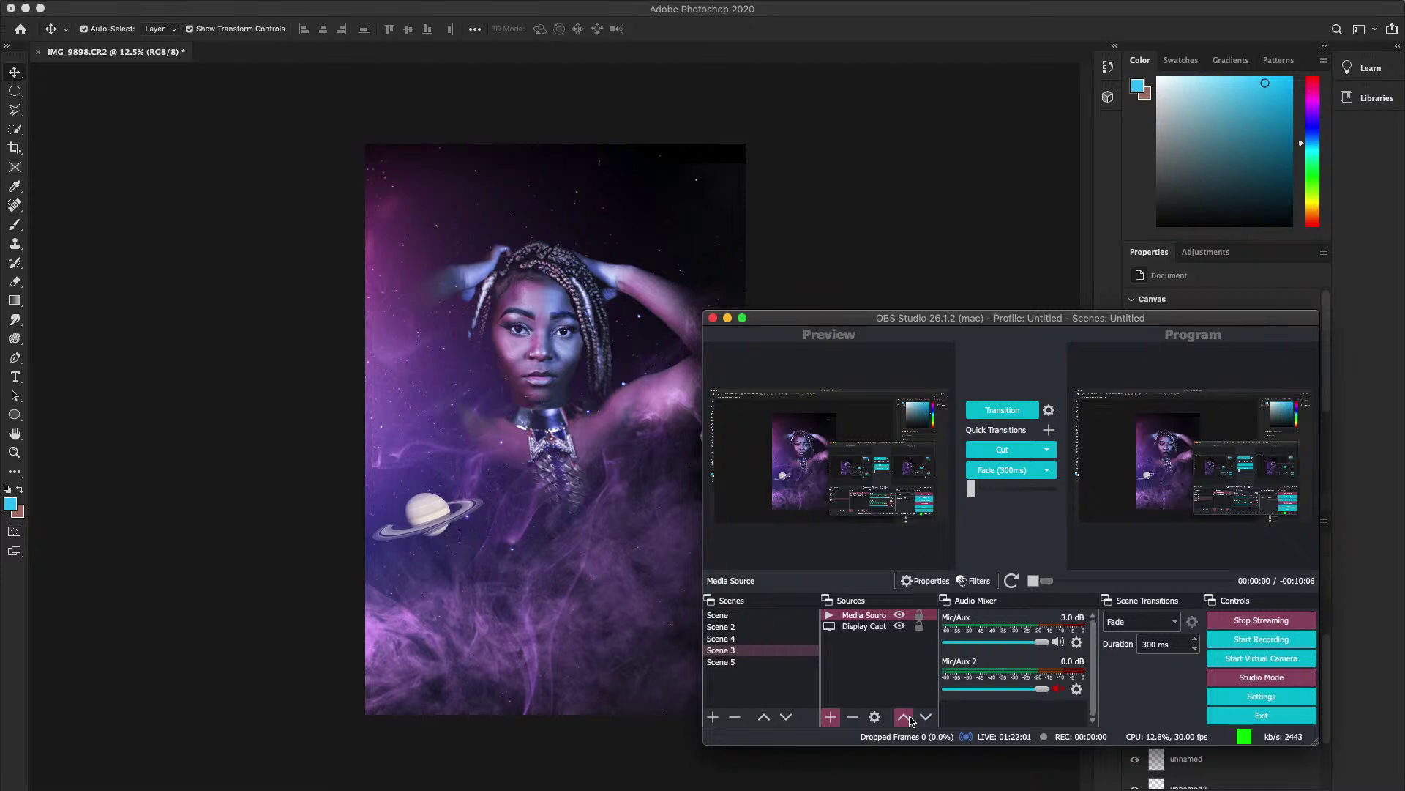
left_click(873, 629)
left_click(840, 618)
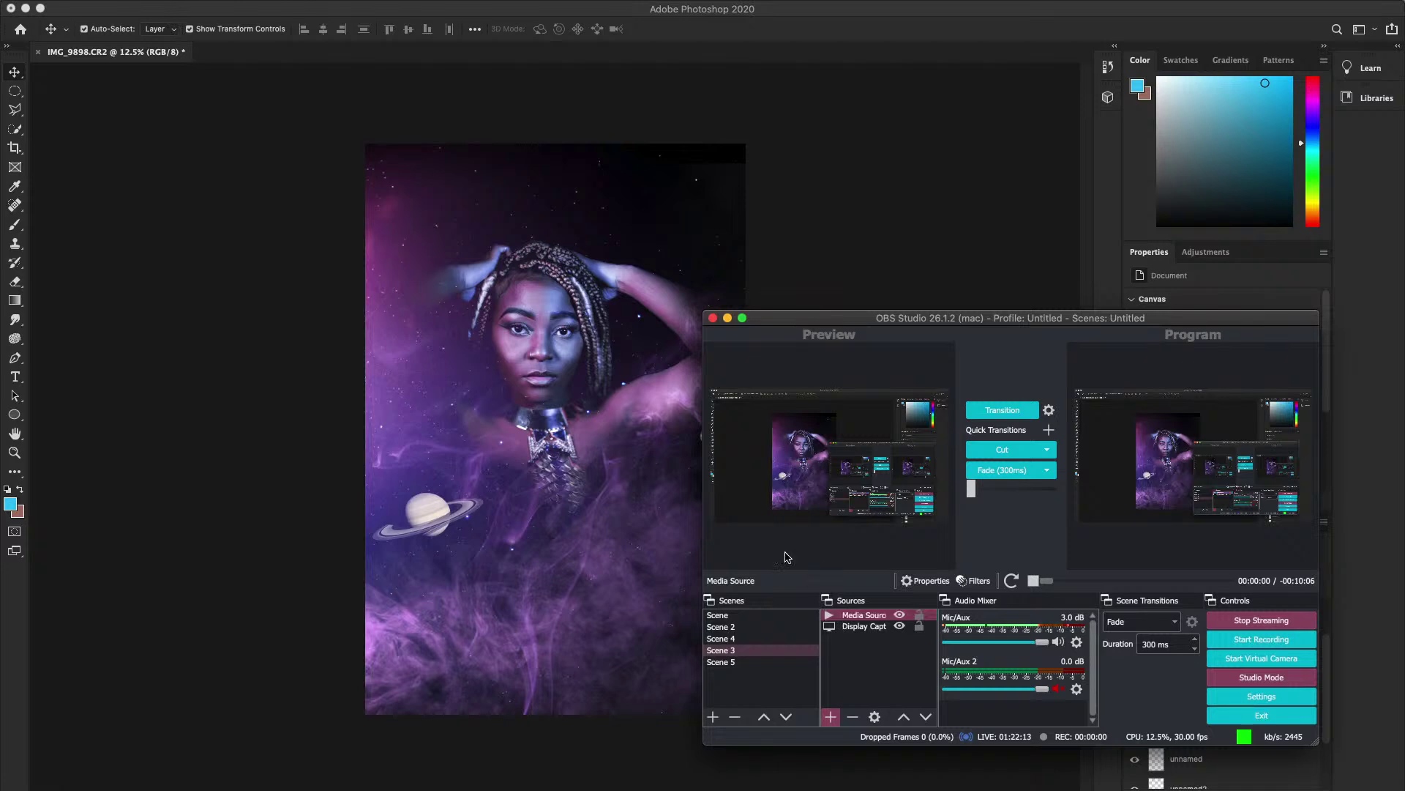
left_click(727, 317)
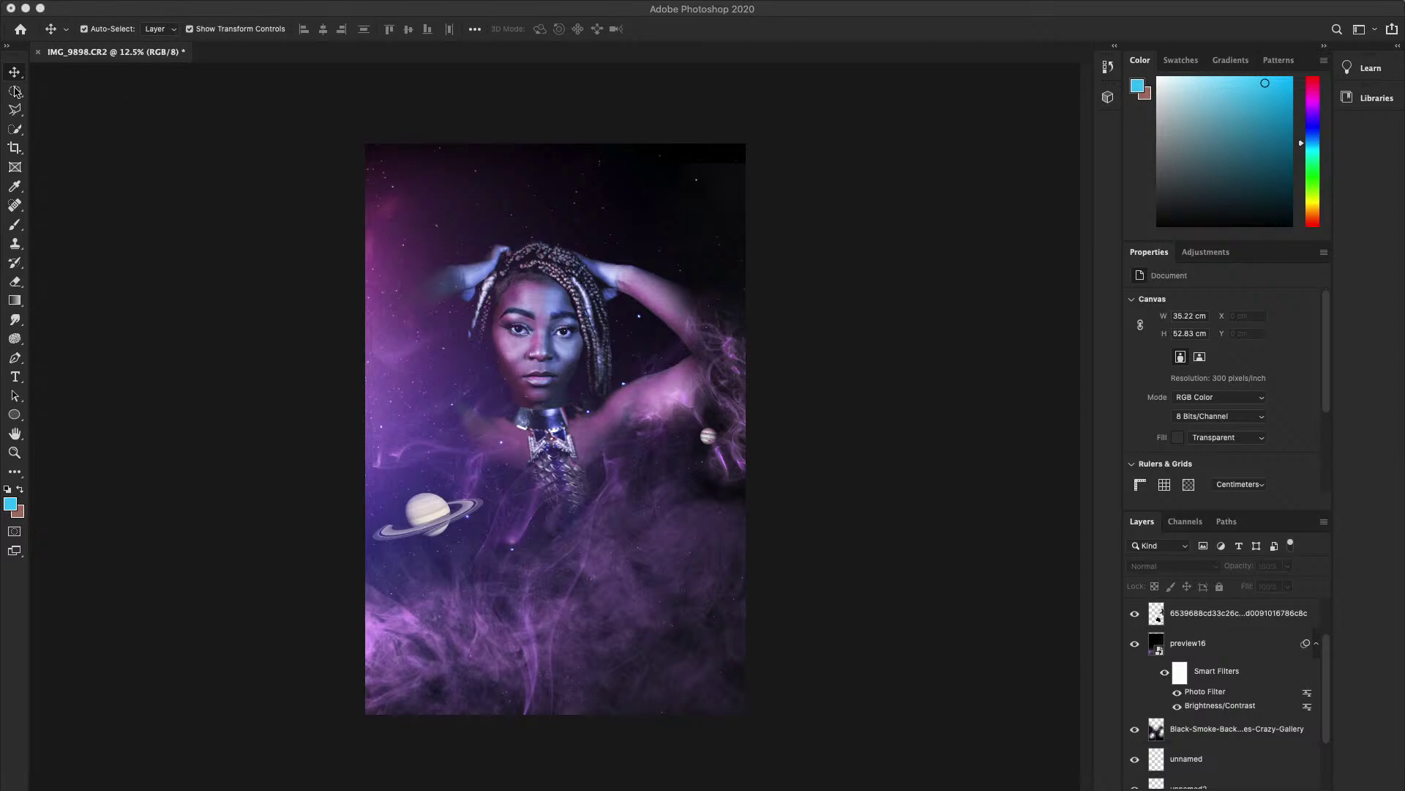
left_click(1012, 575)
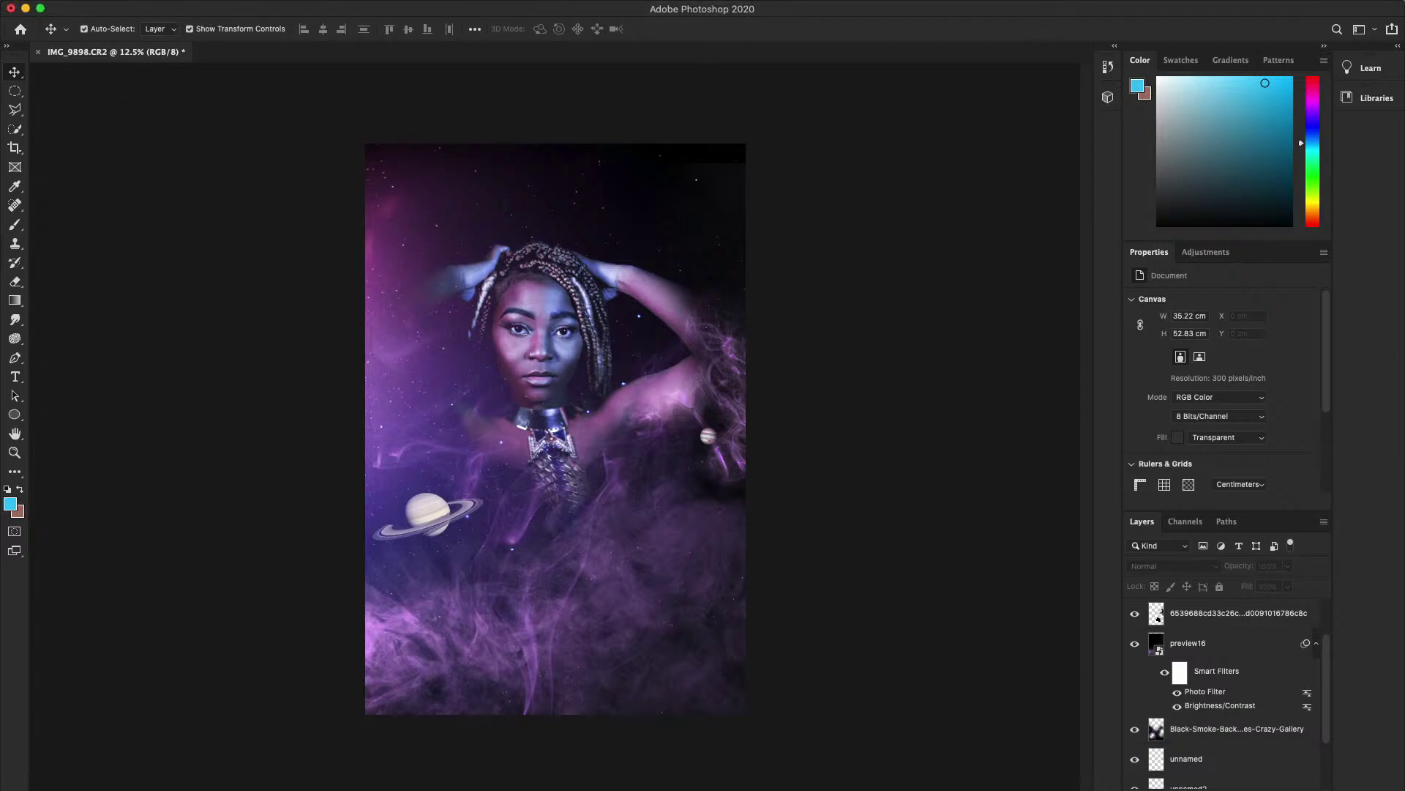
left_click(241, 1)
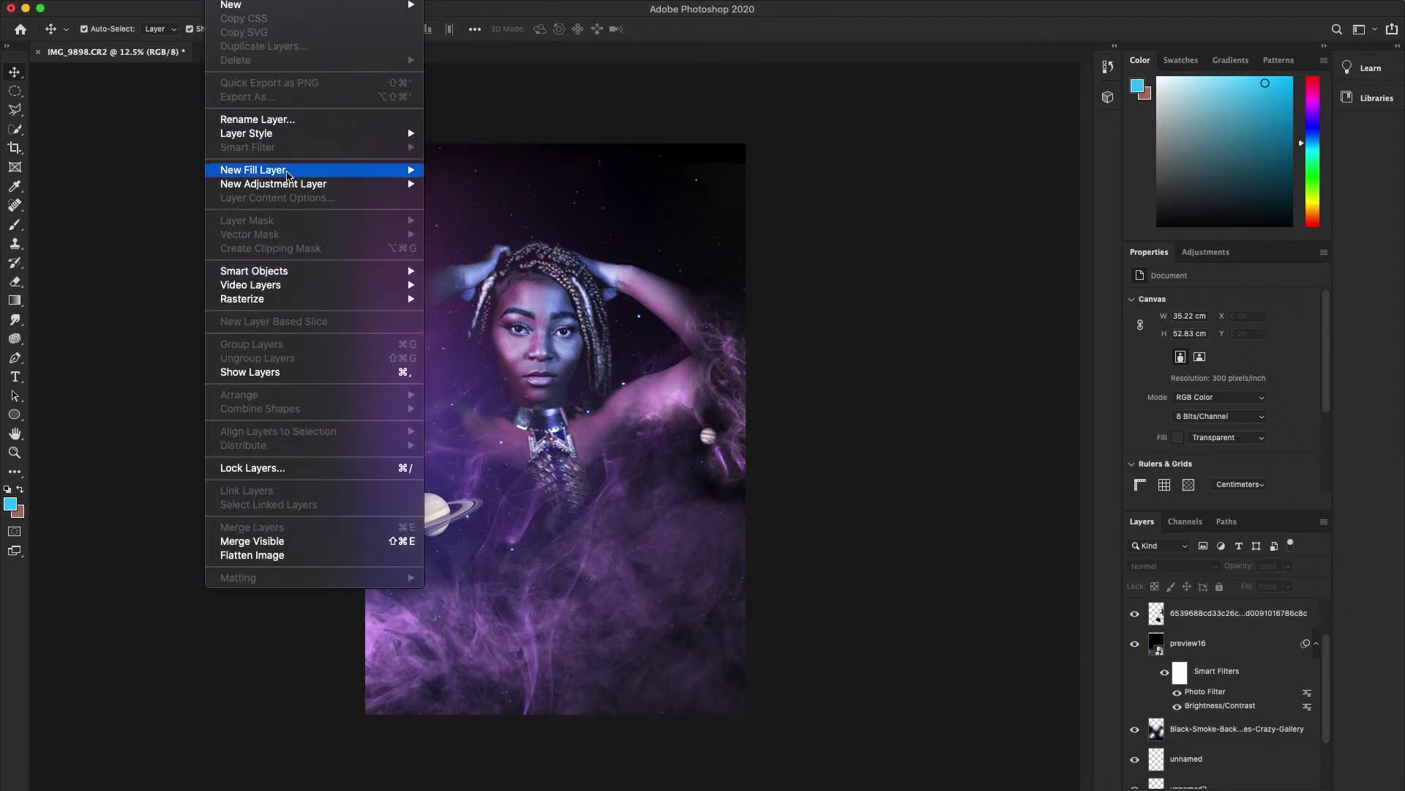
left_click(747, 174)
- Save the composite as IMG_9898.psd in Photoshop format with layers, in the Beardedheretic folder on the Desktop
left_click(115, 8)
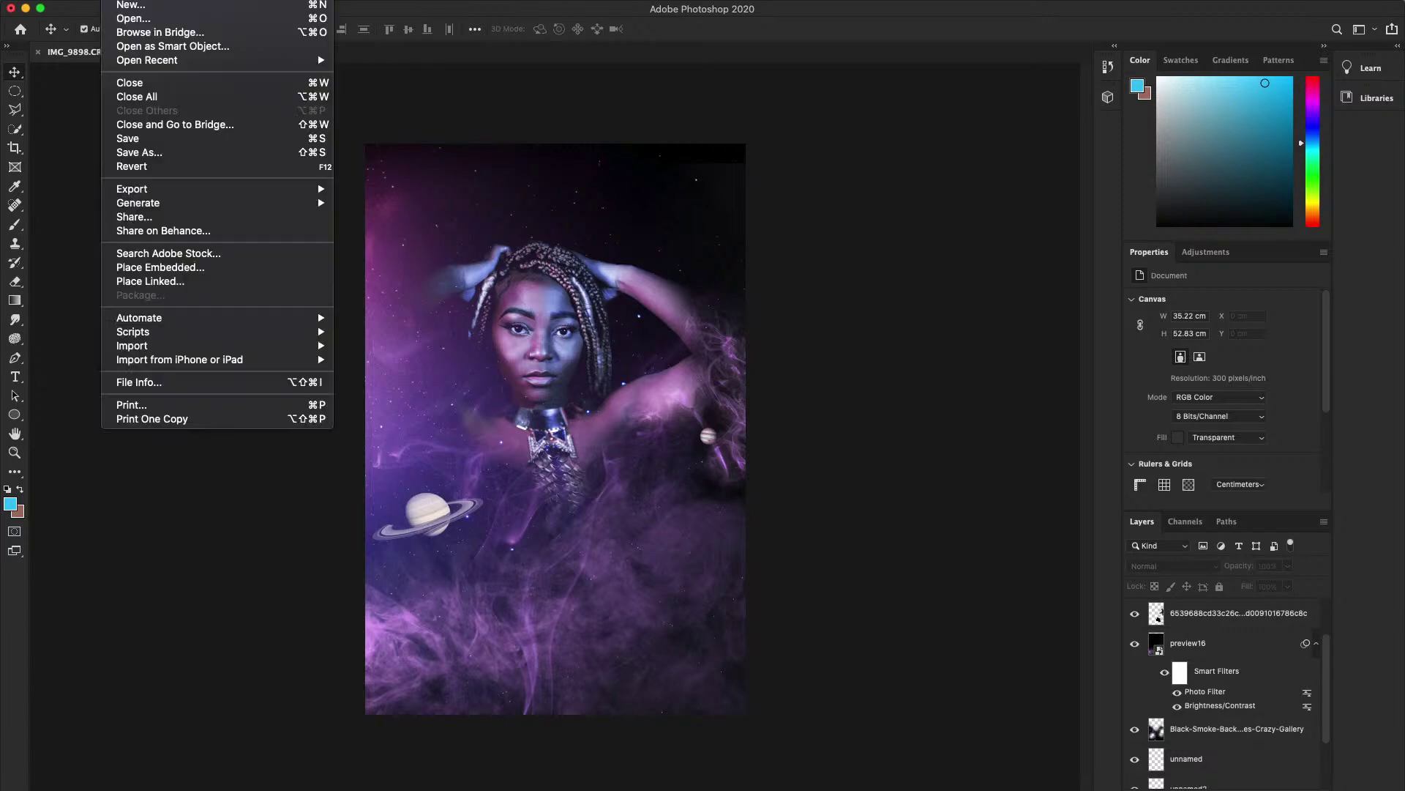
left_click(146, 147)
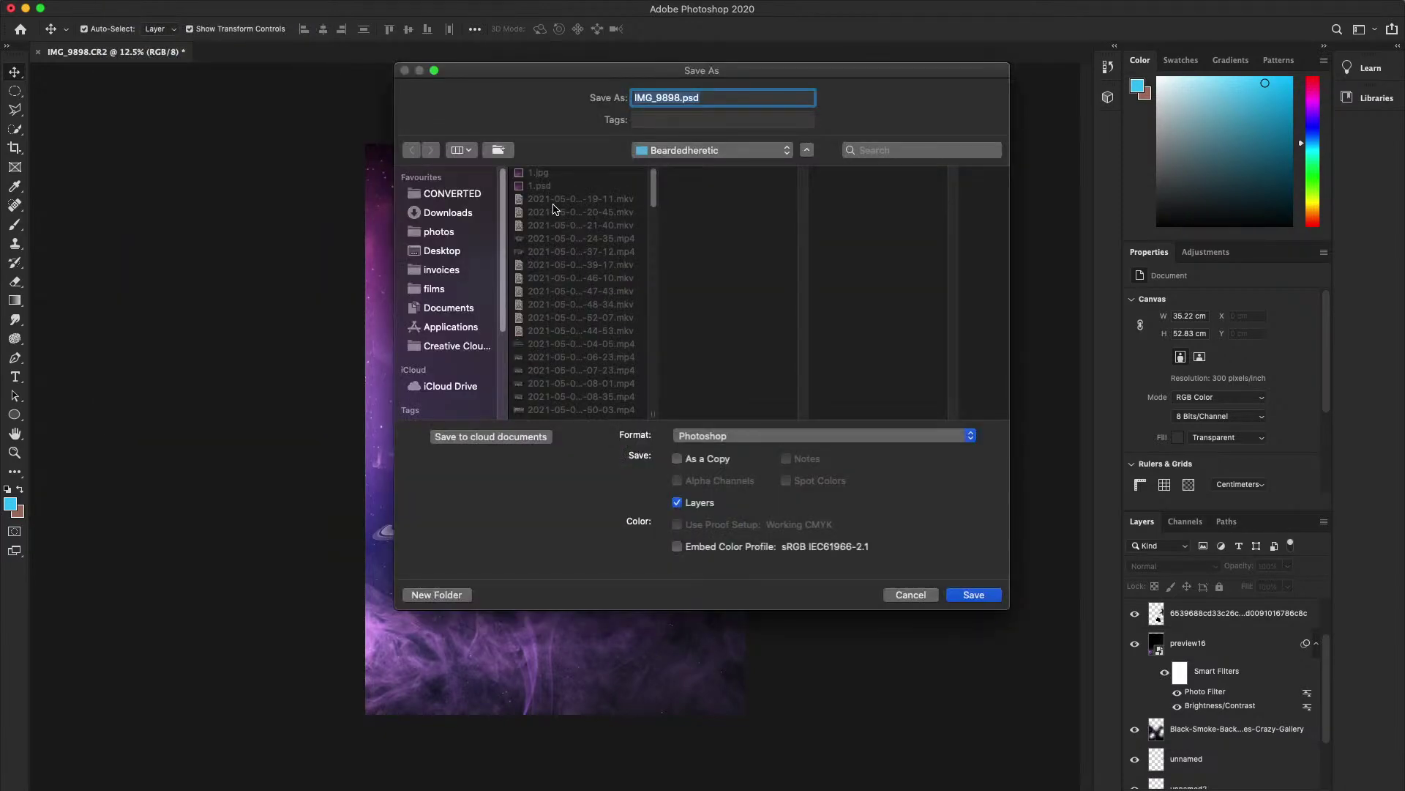
left_click(440, 251)
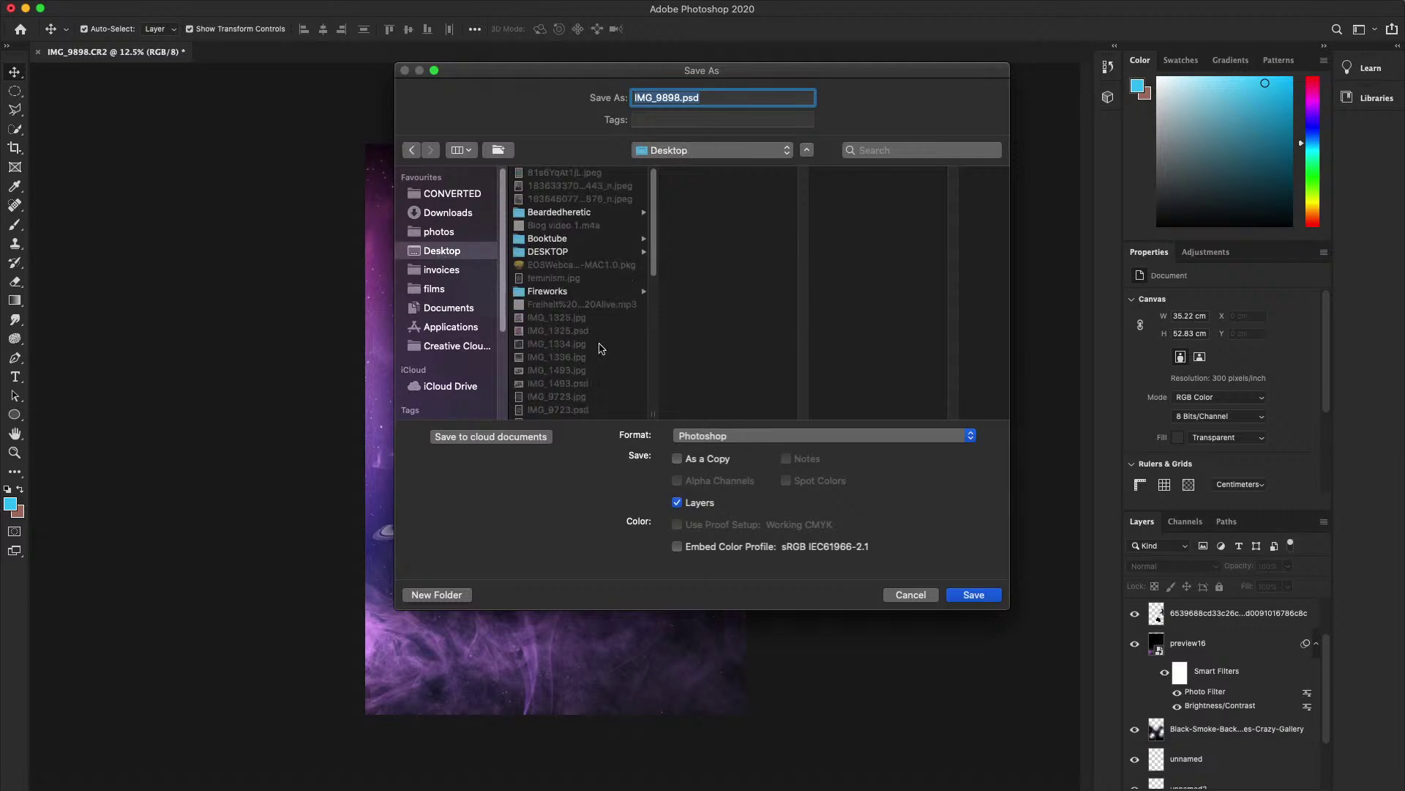
left_click(570, 214)
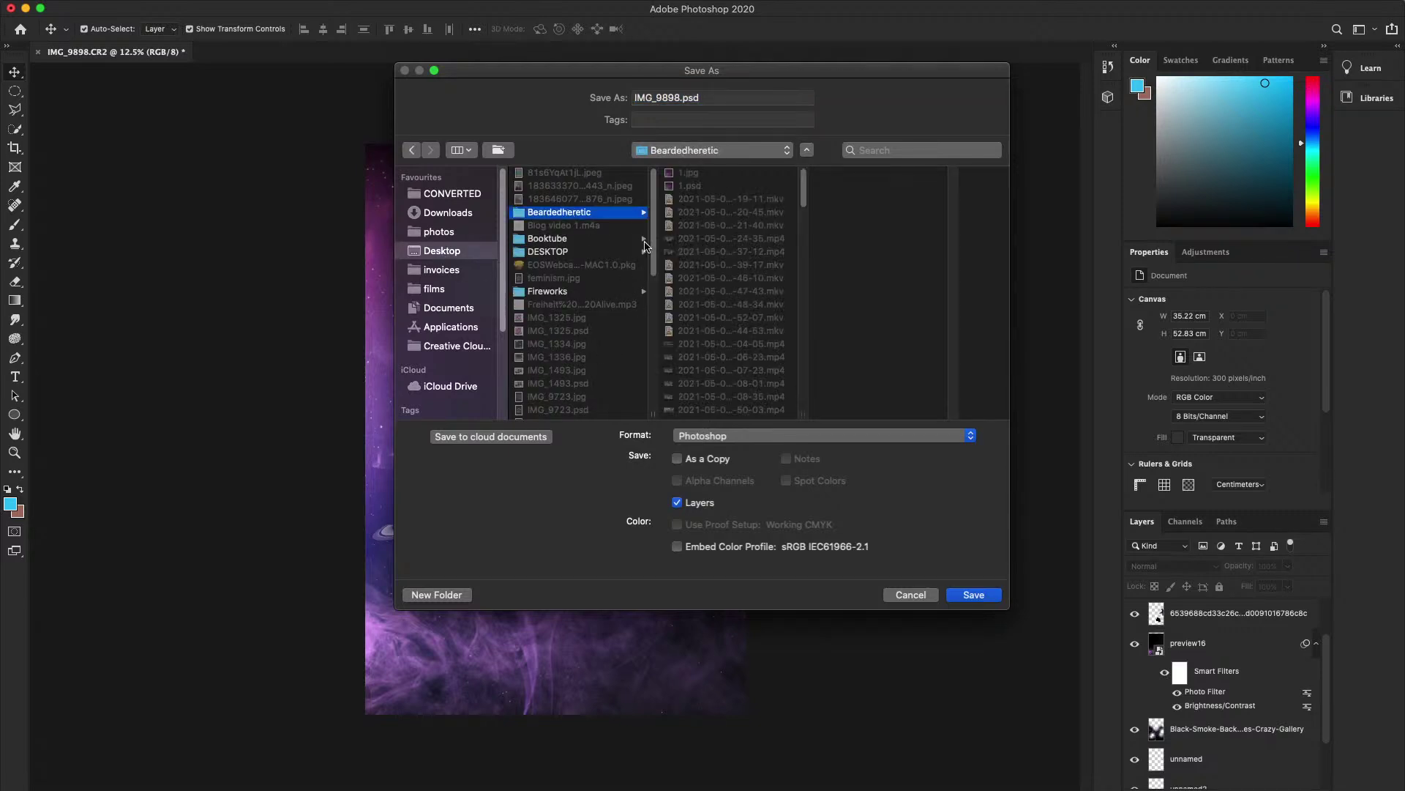
left_click(973, 594)
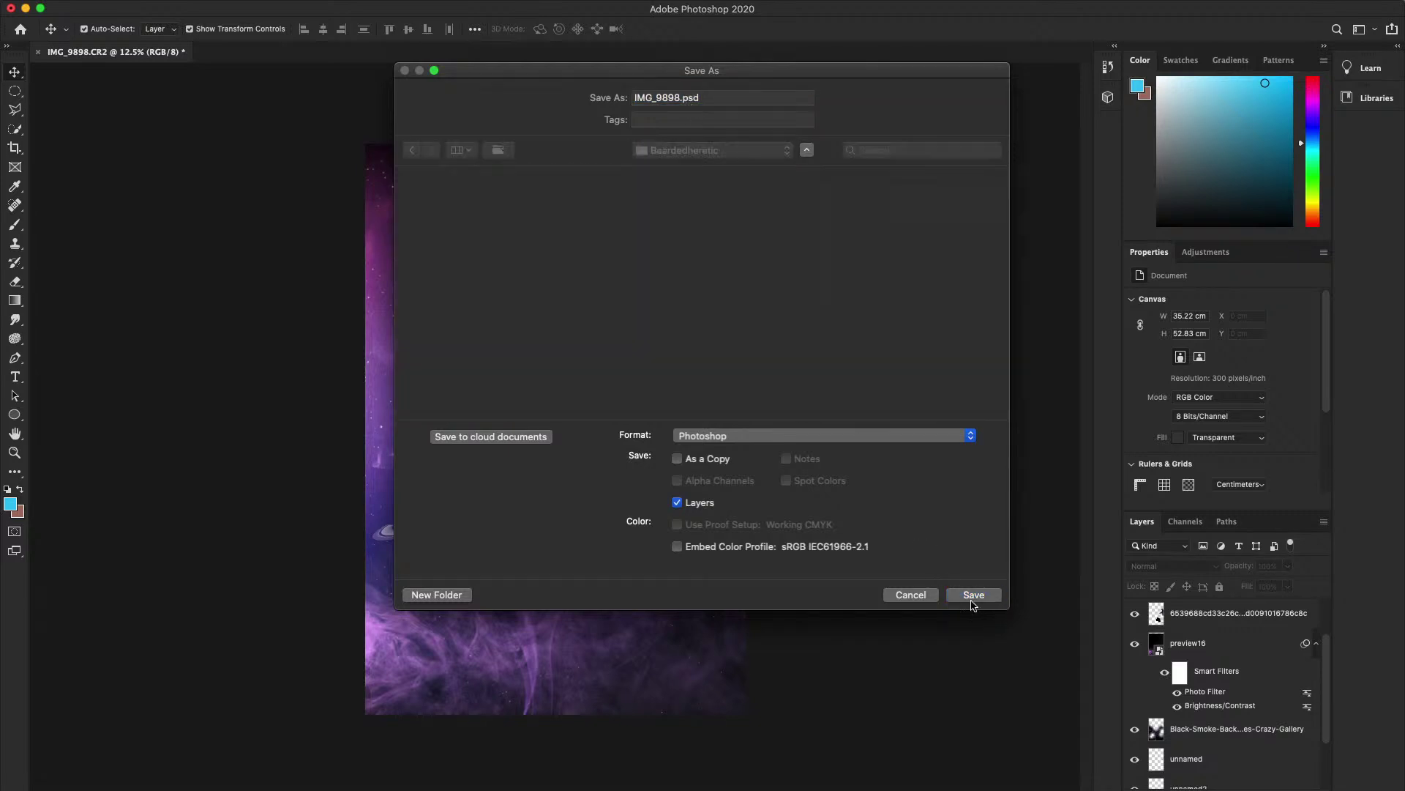
left_click(875, 299)
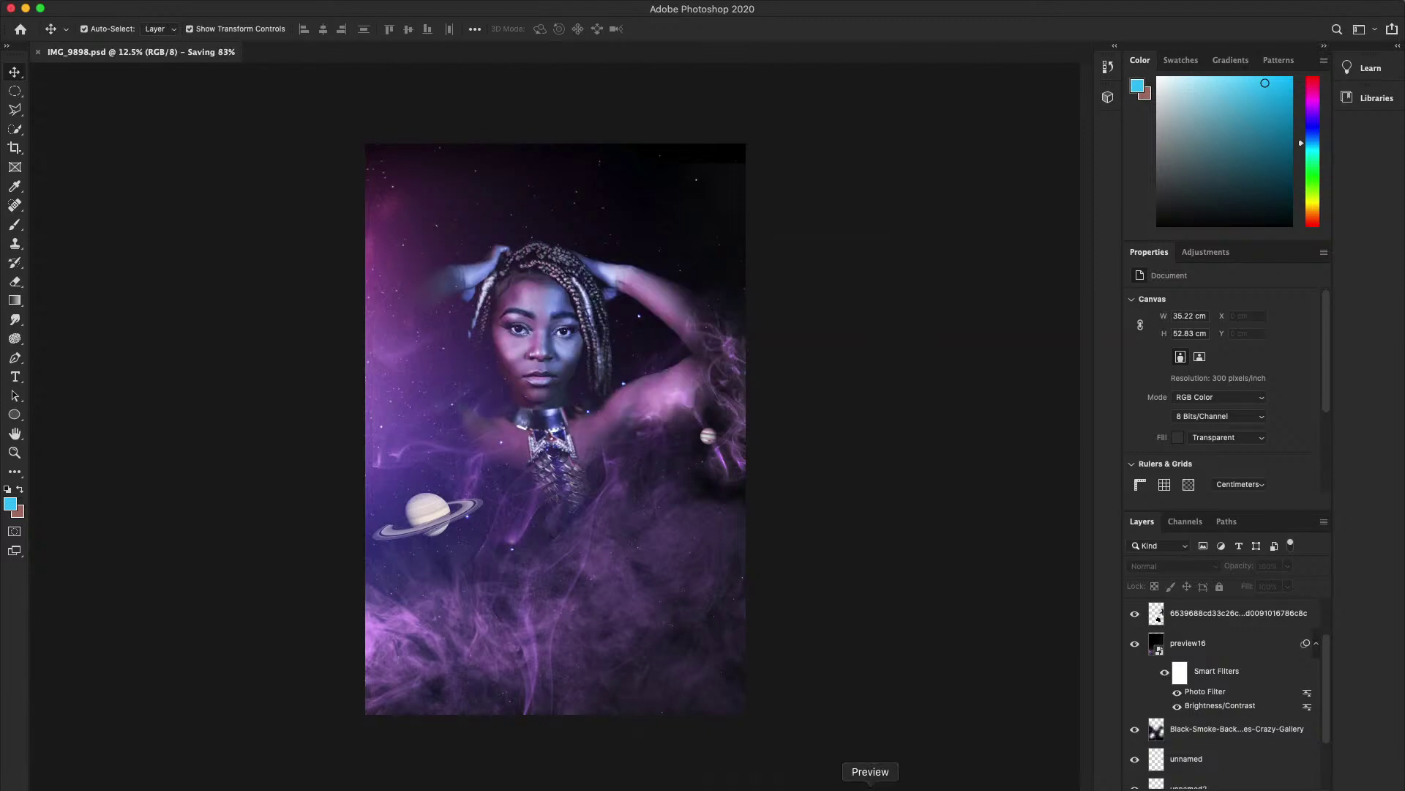
- Switch to OBS Studio and unmute Mic/Aux 2 in the audio mixer
left_click(826, 782)
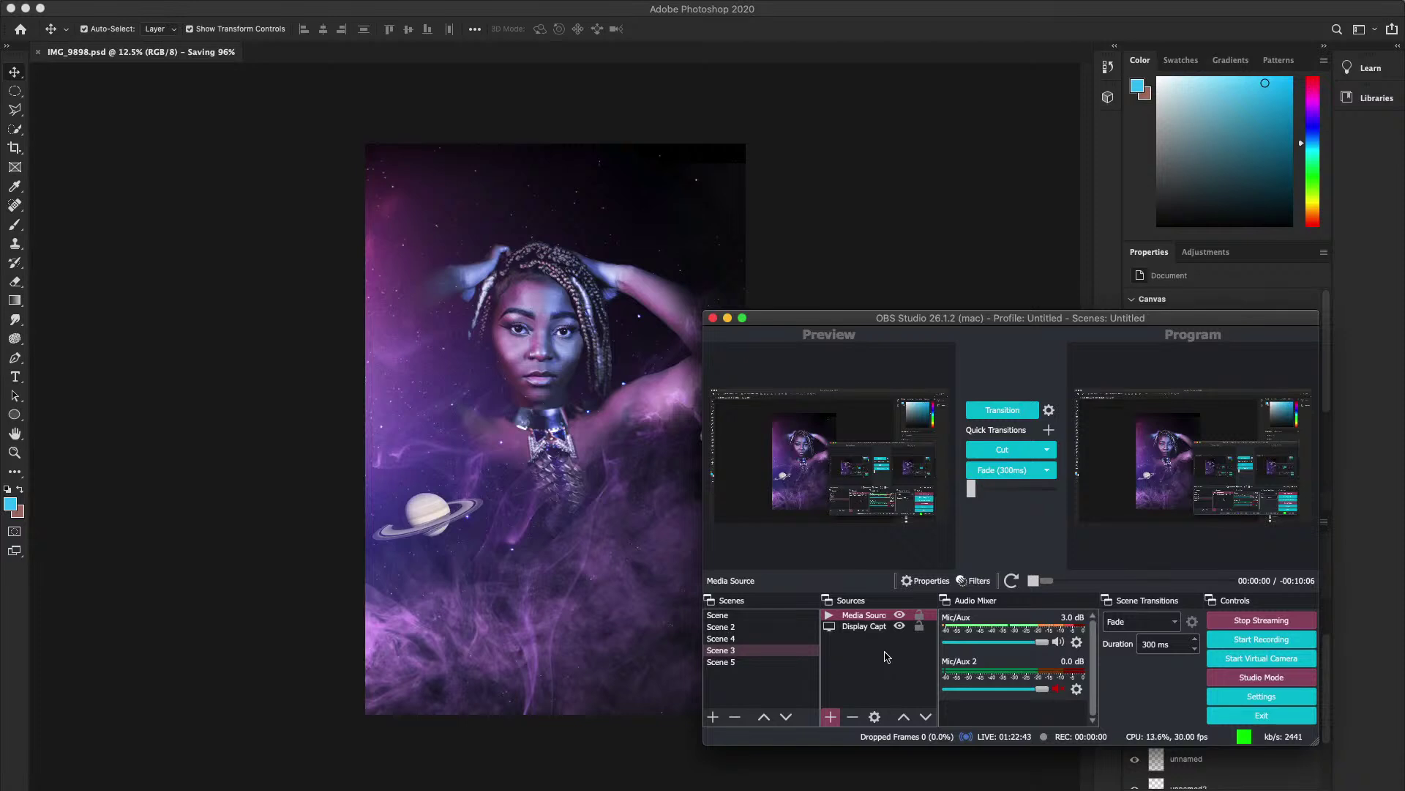
left_click(885, 656)
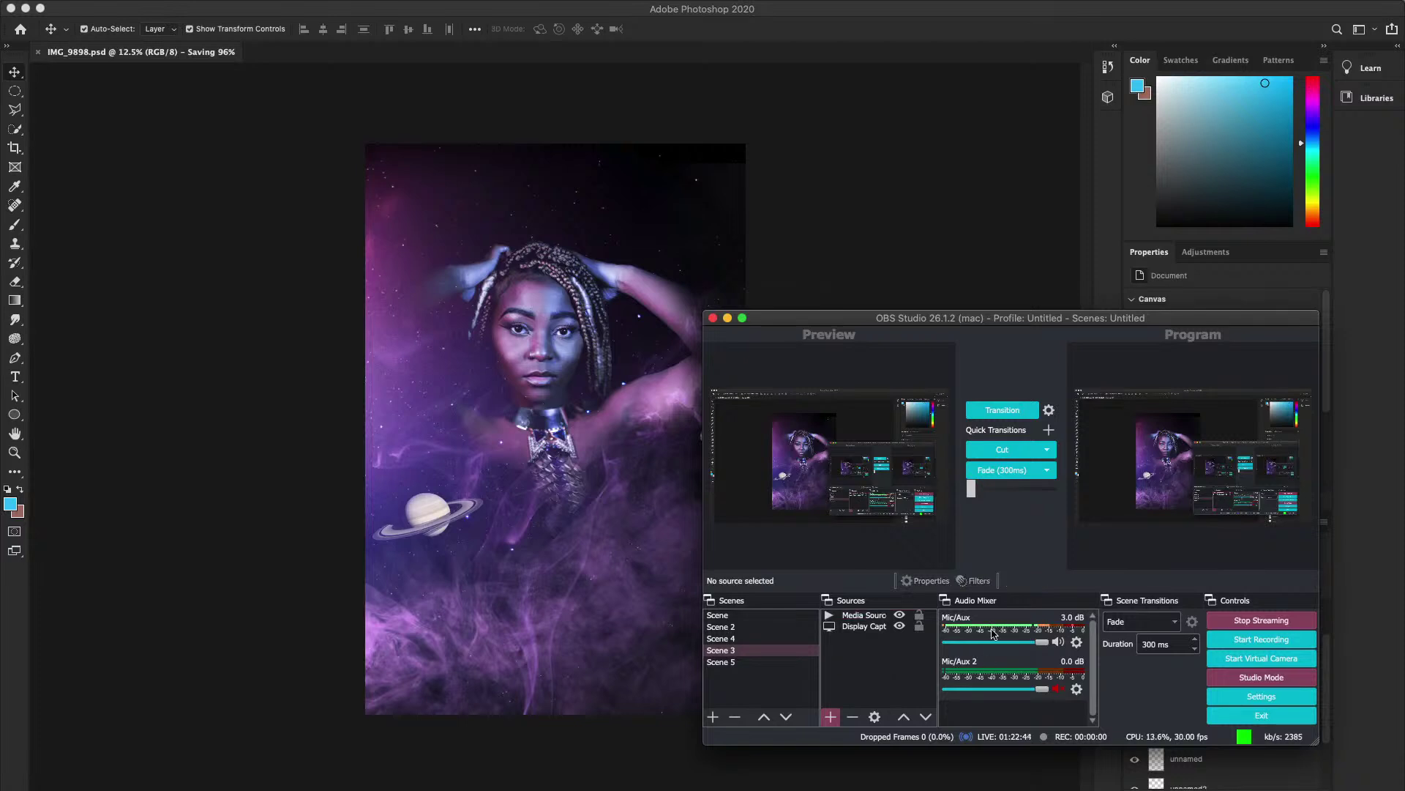
left_click(1057, 689)
- Check the Media Source's local file and playback options in its properties, and close them unchanged
left_click(827, 616)
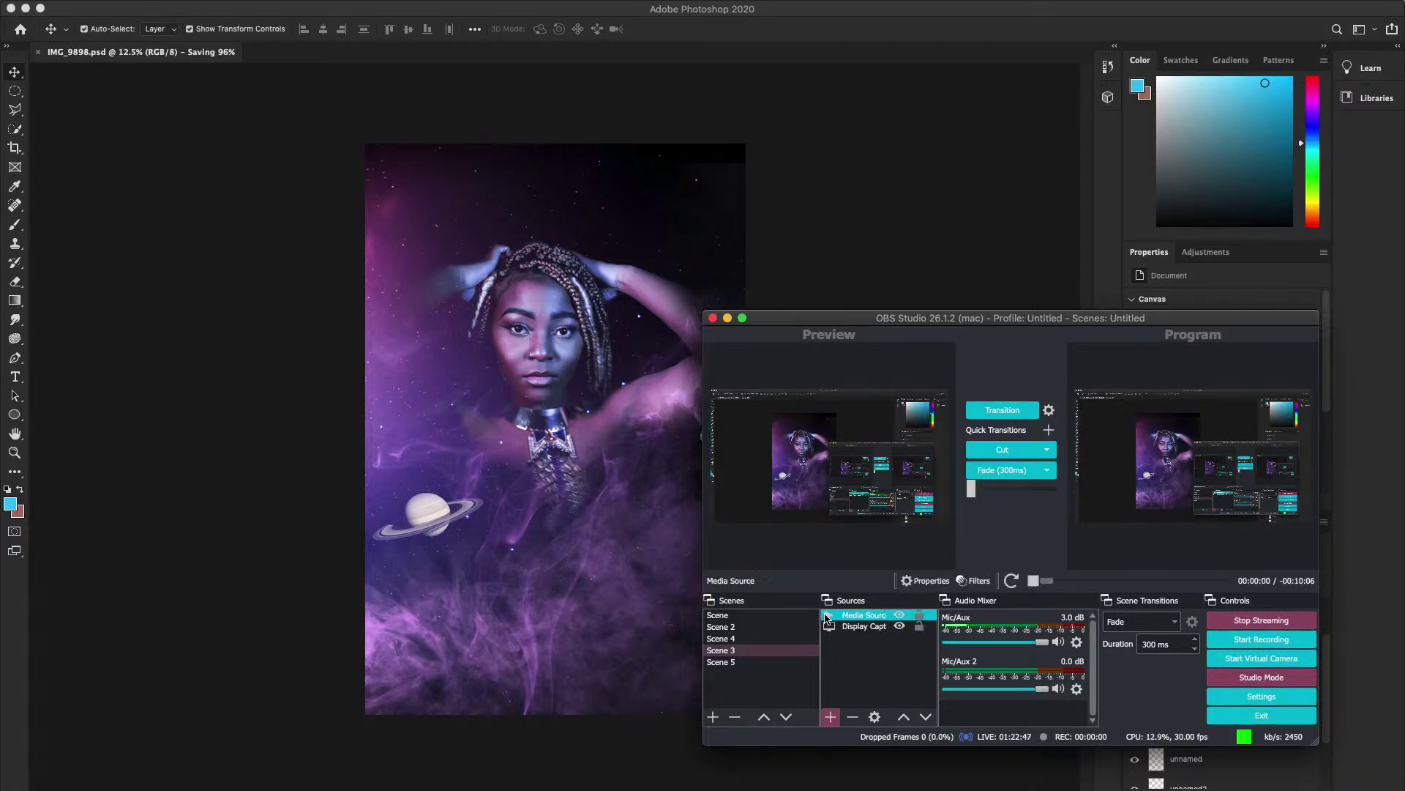
double_click(864, 616)
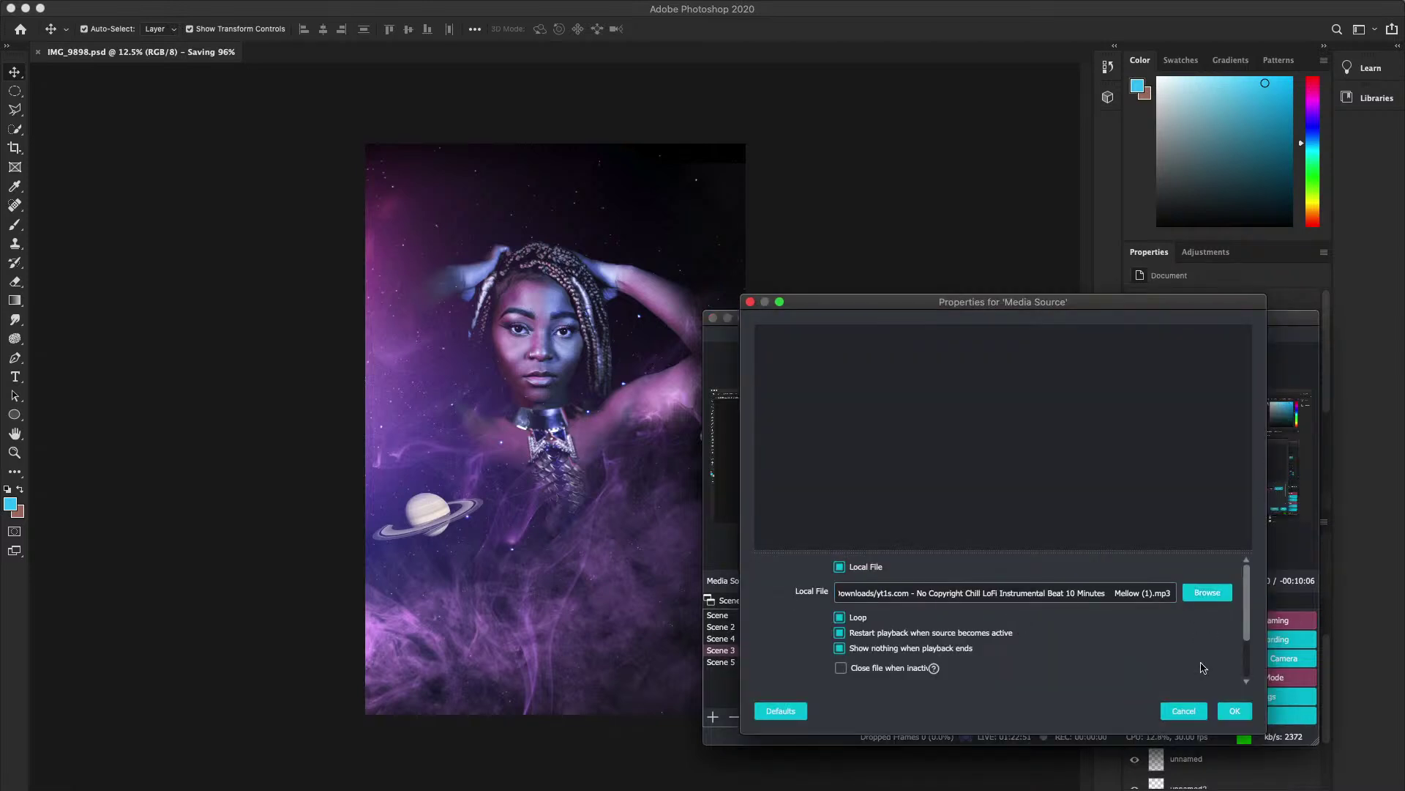
left_click(1232, 711)
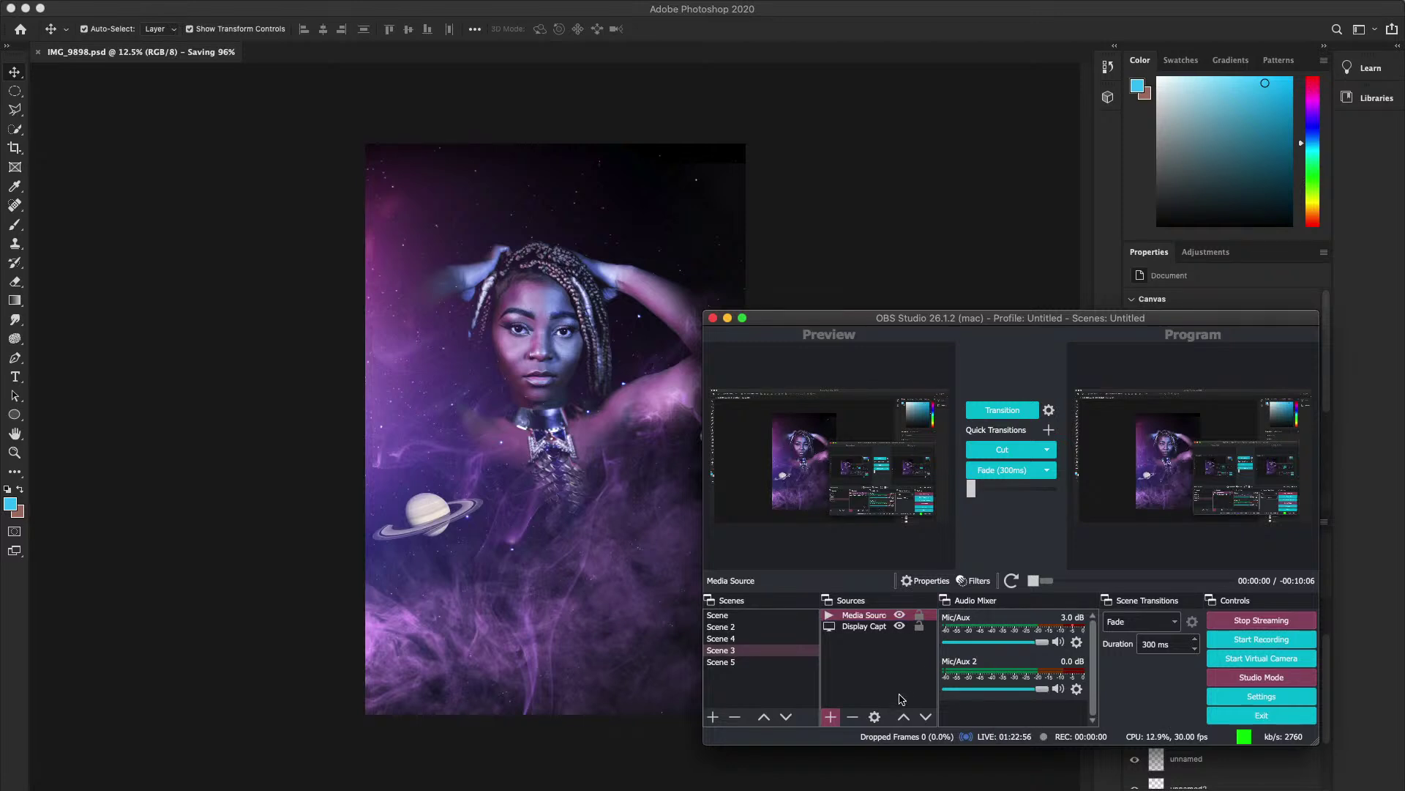
left_click(875, 717)
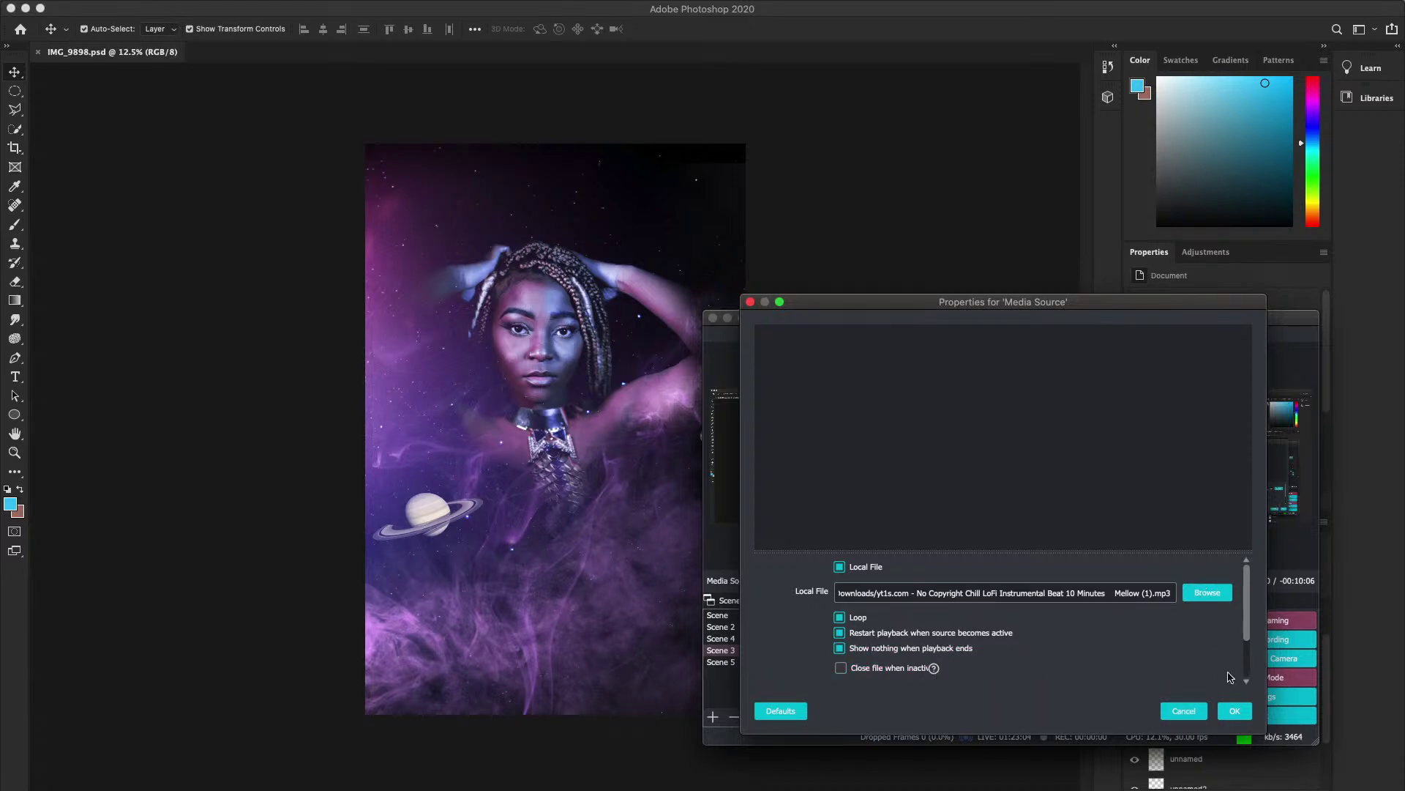
left_click(1230, 707)
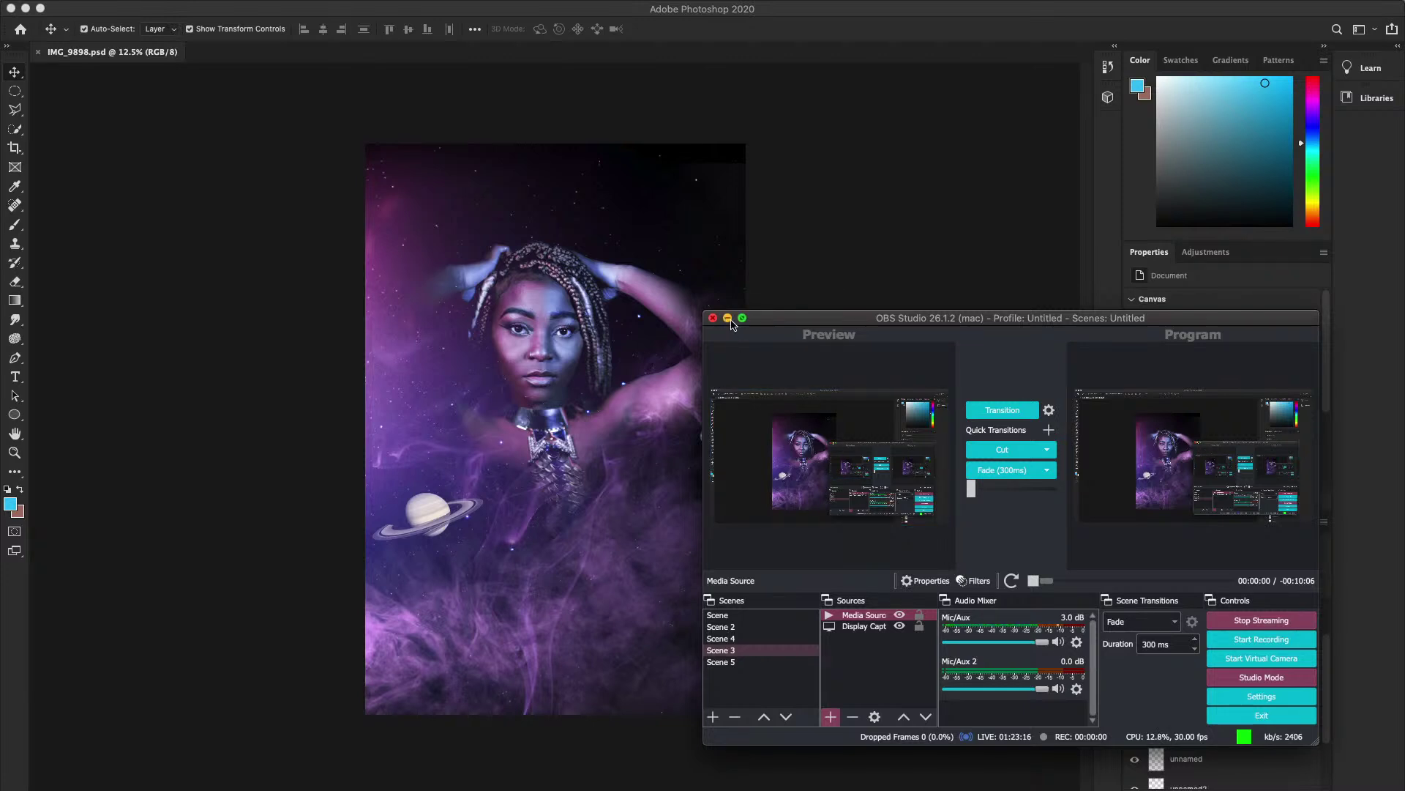
- Get the Media Source playing, raise its volume to about -23.9 dB and minimise OBS Studio
left_click(925, 628)
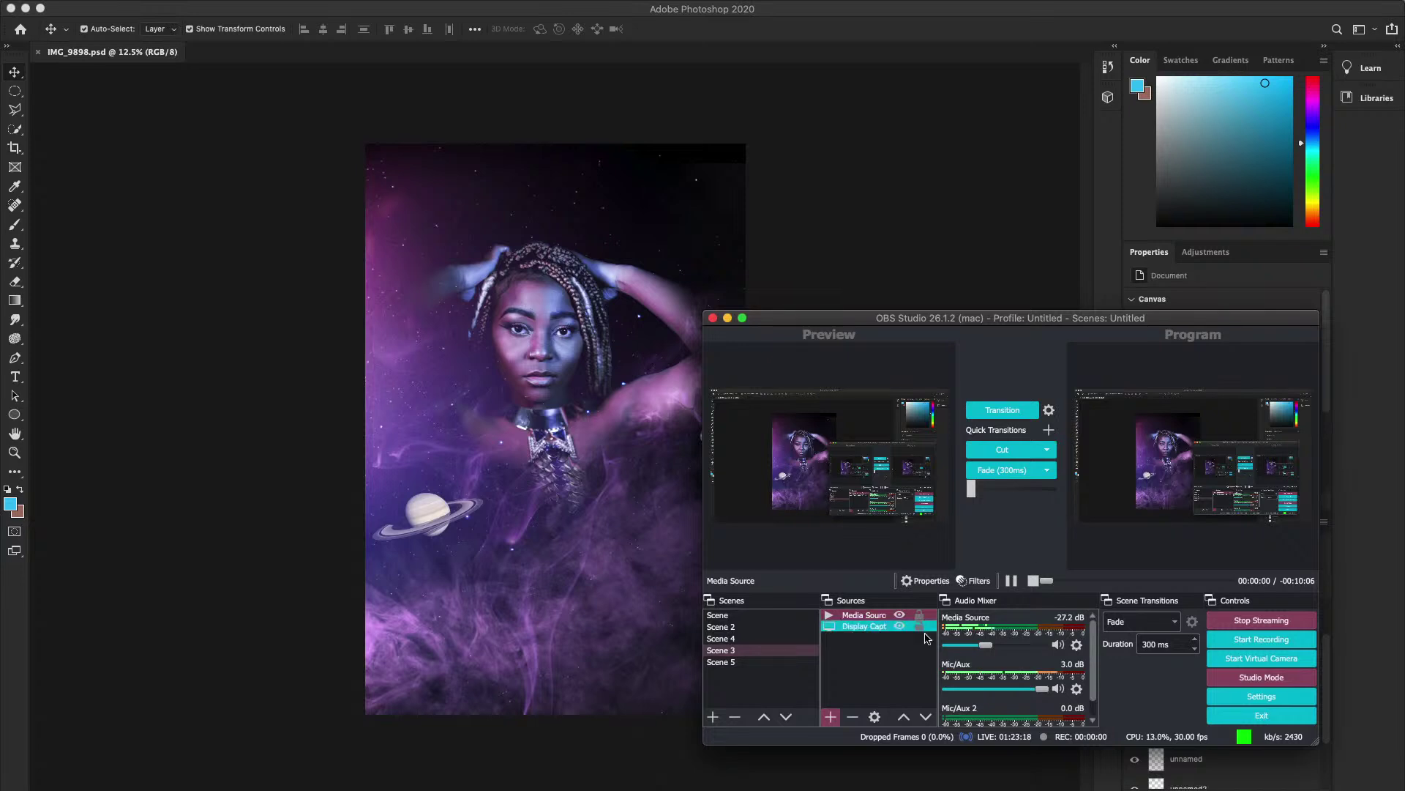
left_click(924, 640)
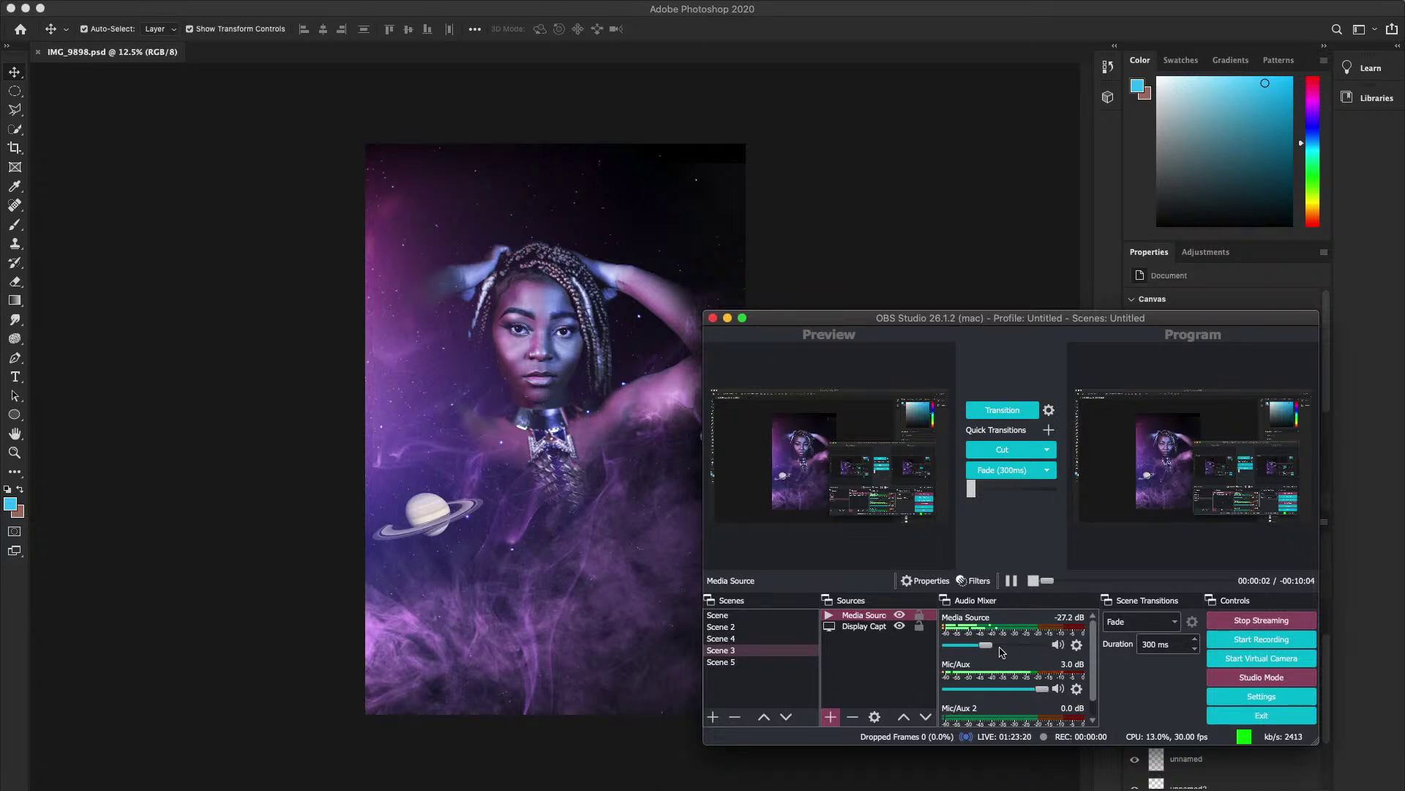
left_click_drag(986, 645, 990, 650)
left_click(727, 318)
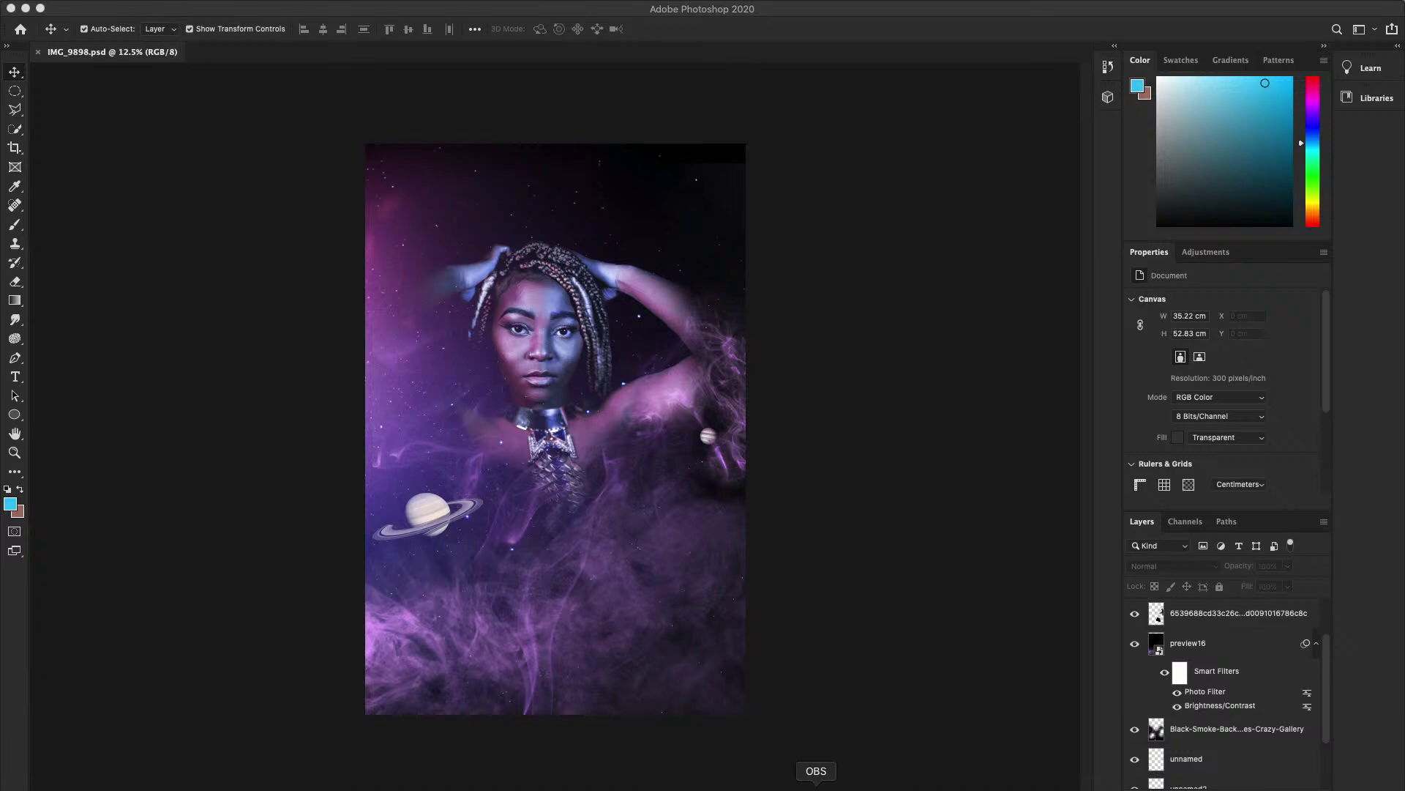
- Reopen OBS Studio, lower the Media Source volume to about -33.1 dB and minimise the window again
left_click(819, 783)
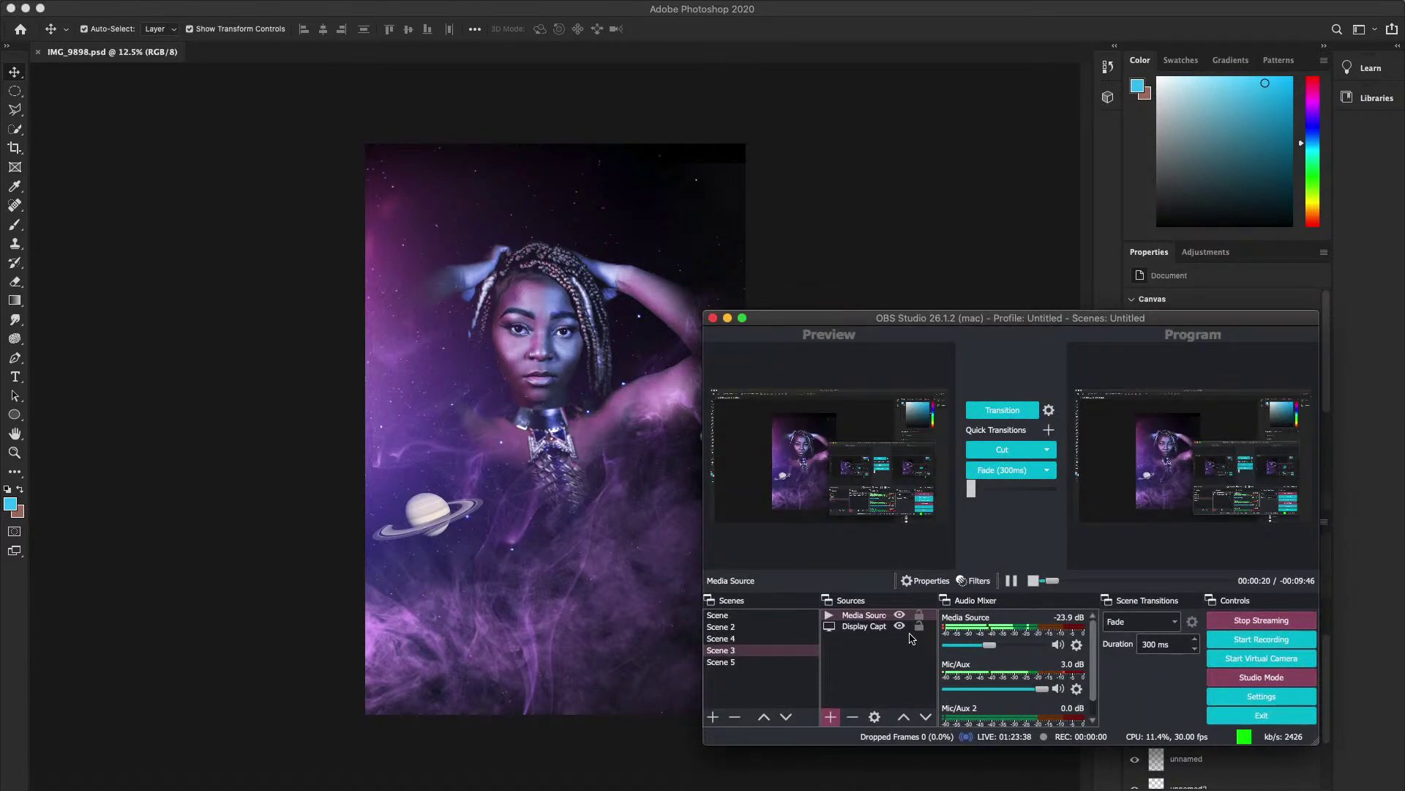
left_click_drag(986, 644, 980, 650)
left_click(727, 318)
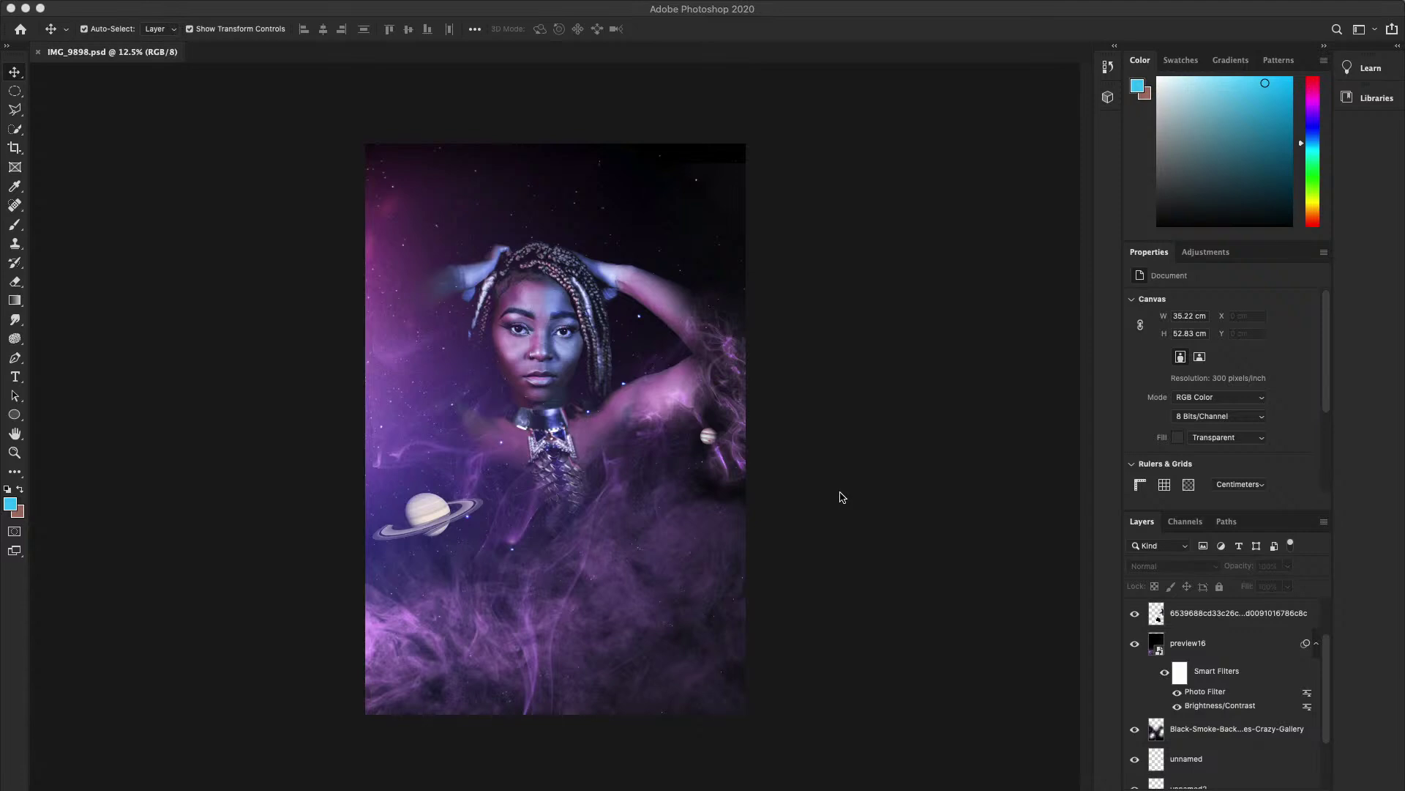
- Turn off Studio Mode in OBS Studio, raise the Media Source volume to about -29.0 dB and minimise the window
left_click(828, 783)
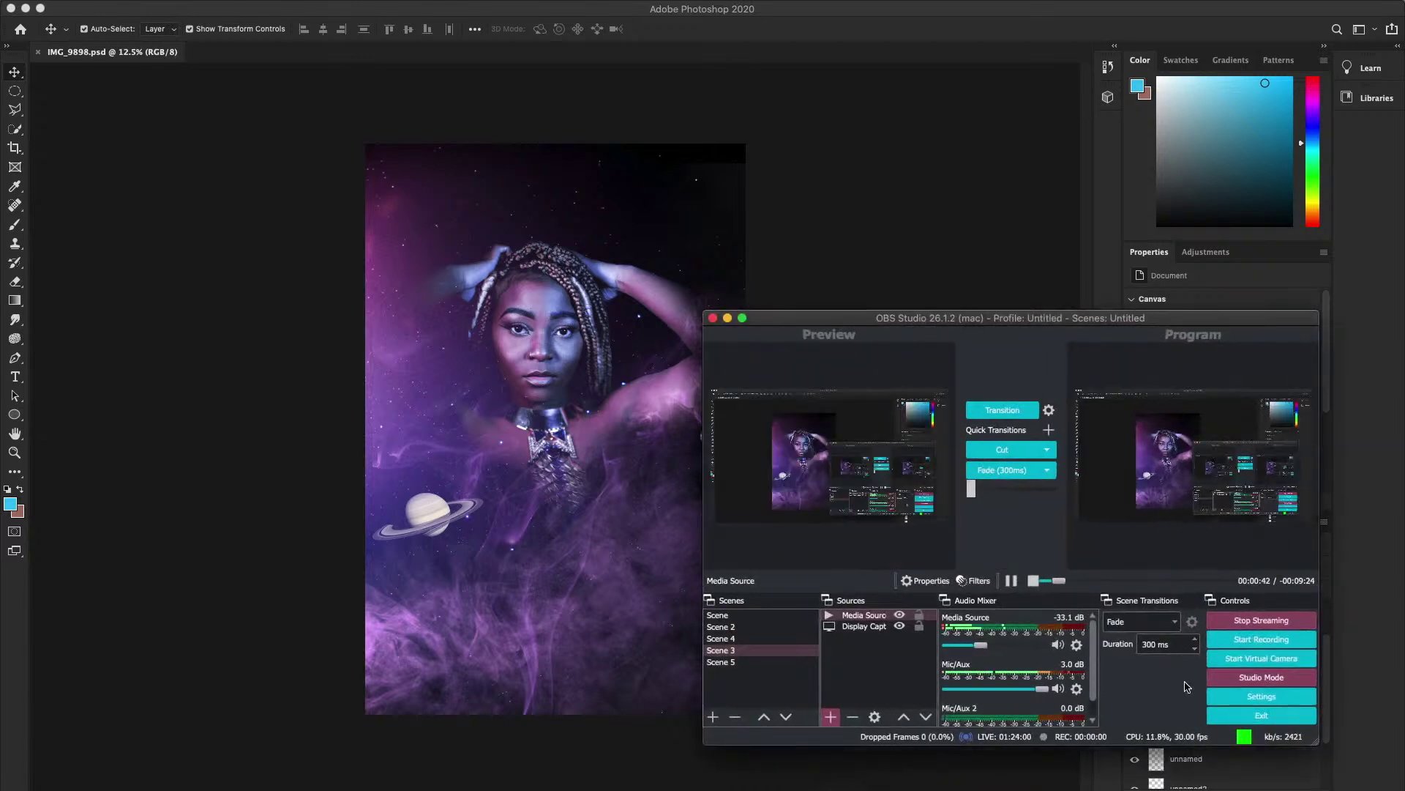
left_click(1261, 677)
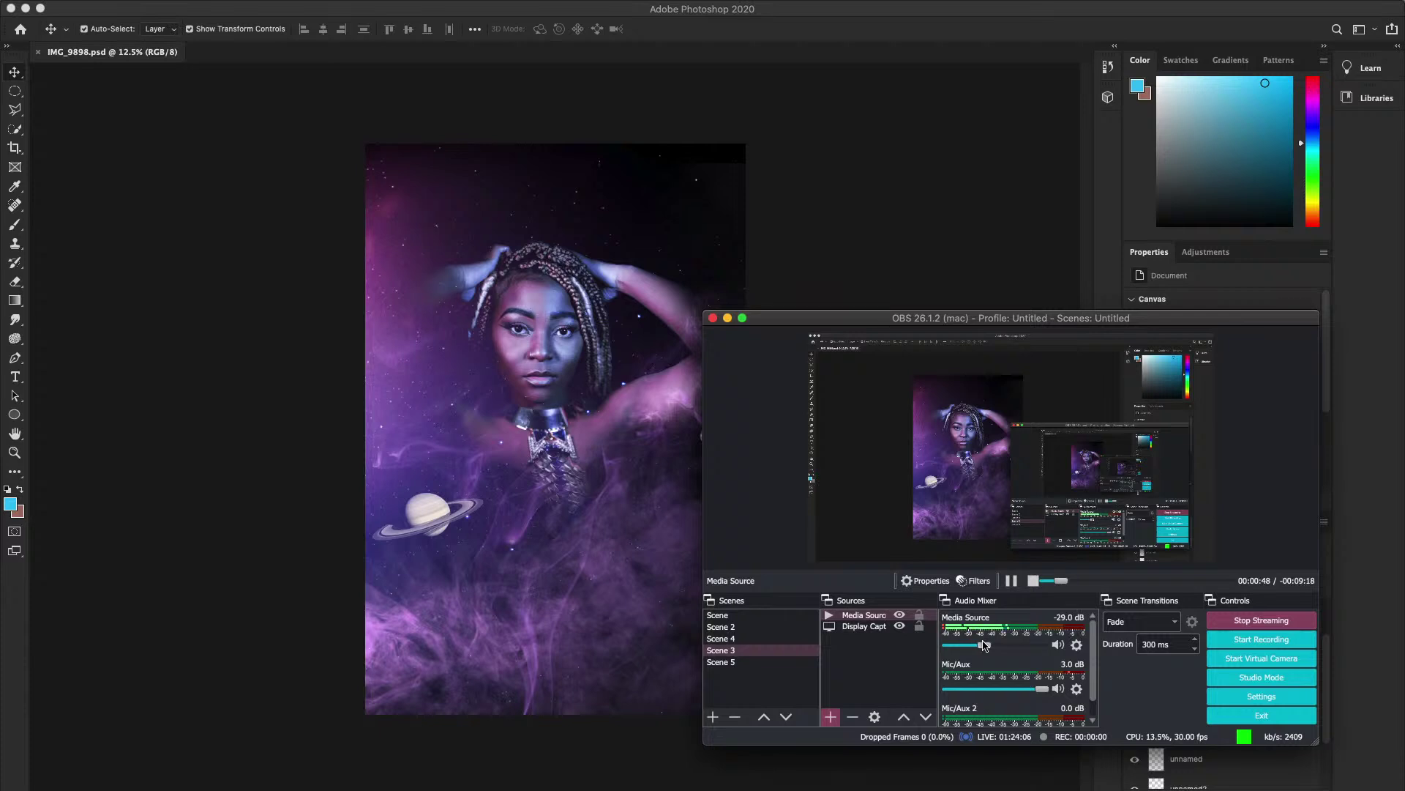
left_click(729, 319)
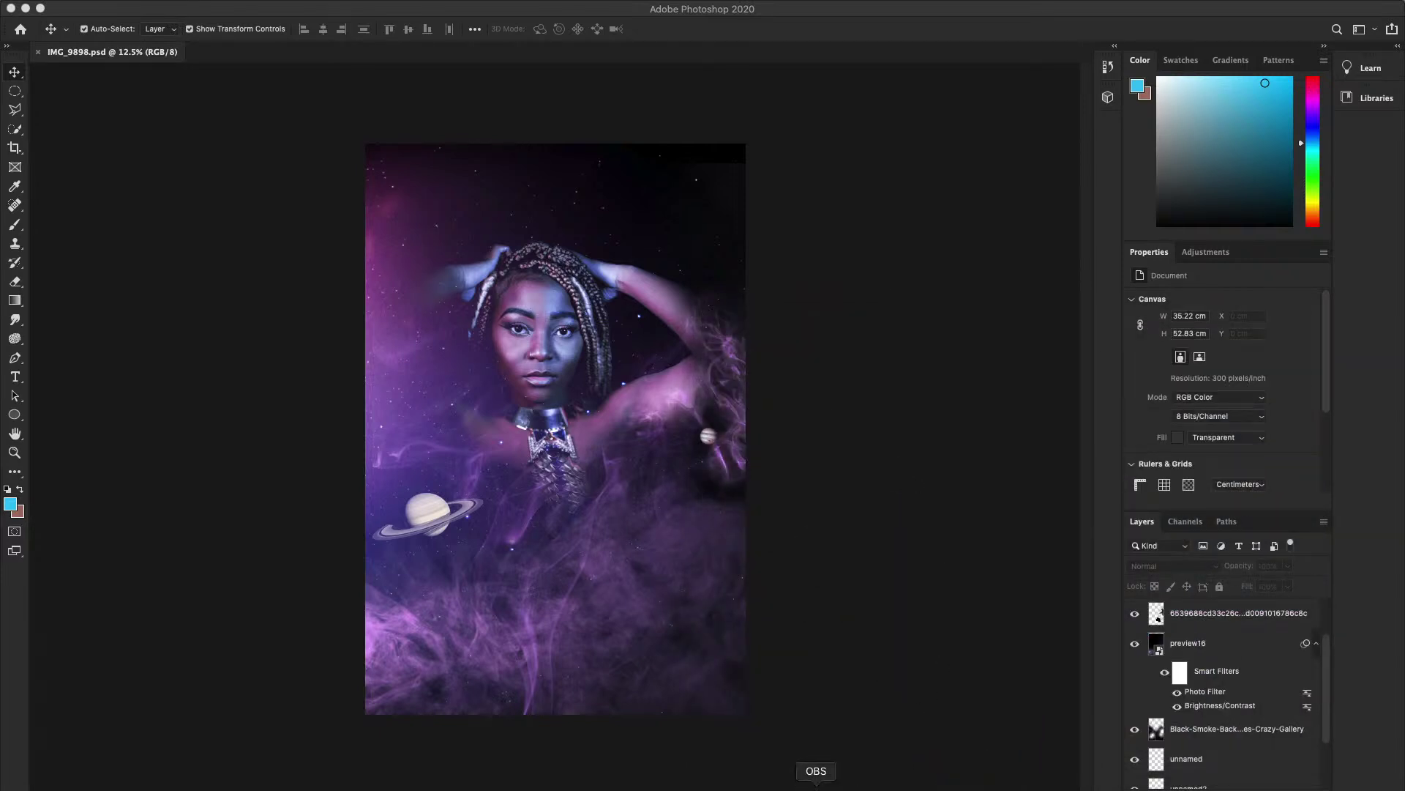
- Reopen OBS Studio, reduce the Media Source volume to about -31.4 dB and return to Photoshop
left_click(997, 776)
left_click_drag(987, 646, 981, 643)
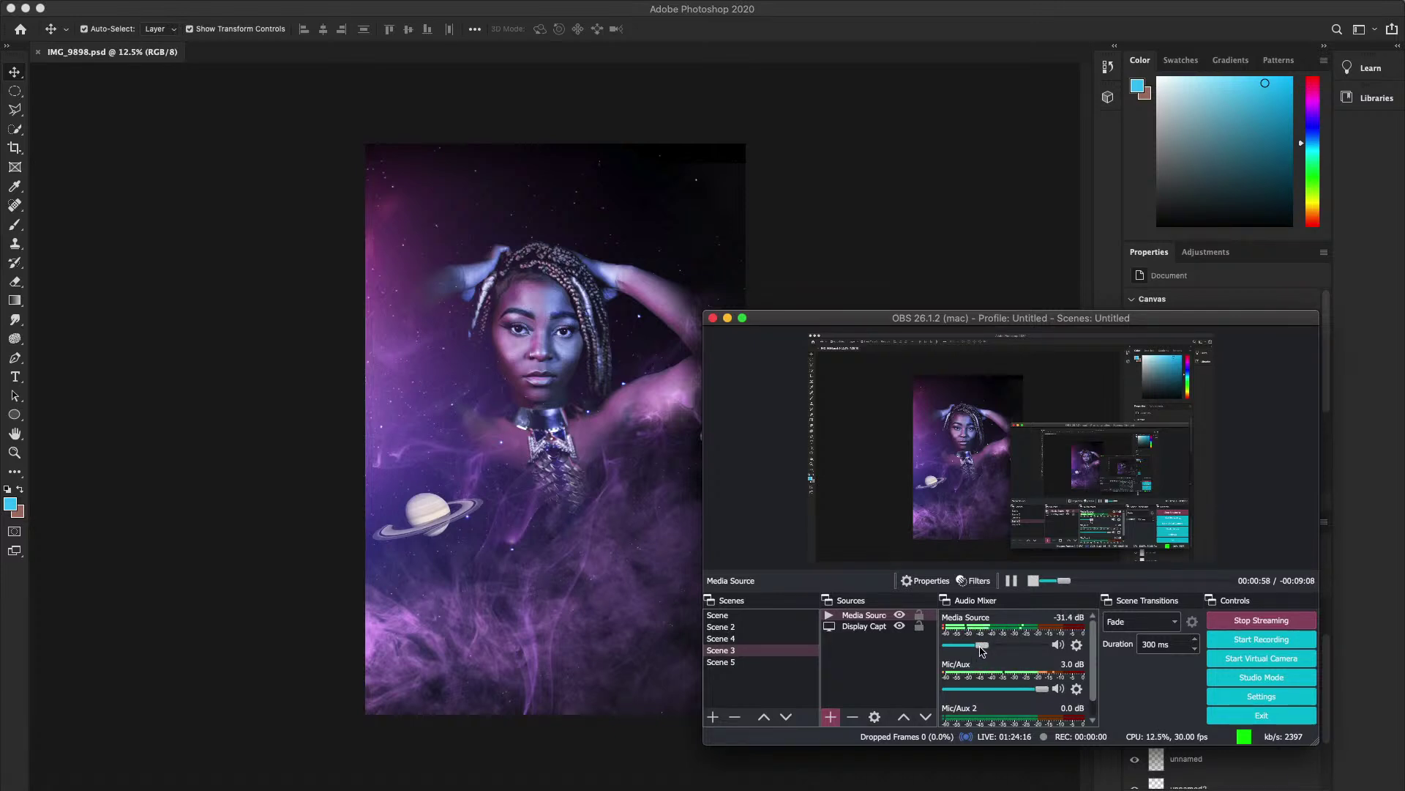
left_click(727, 318)
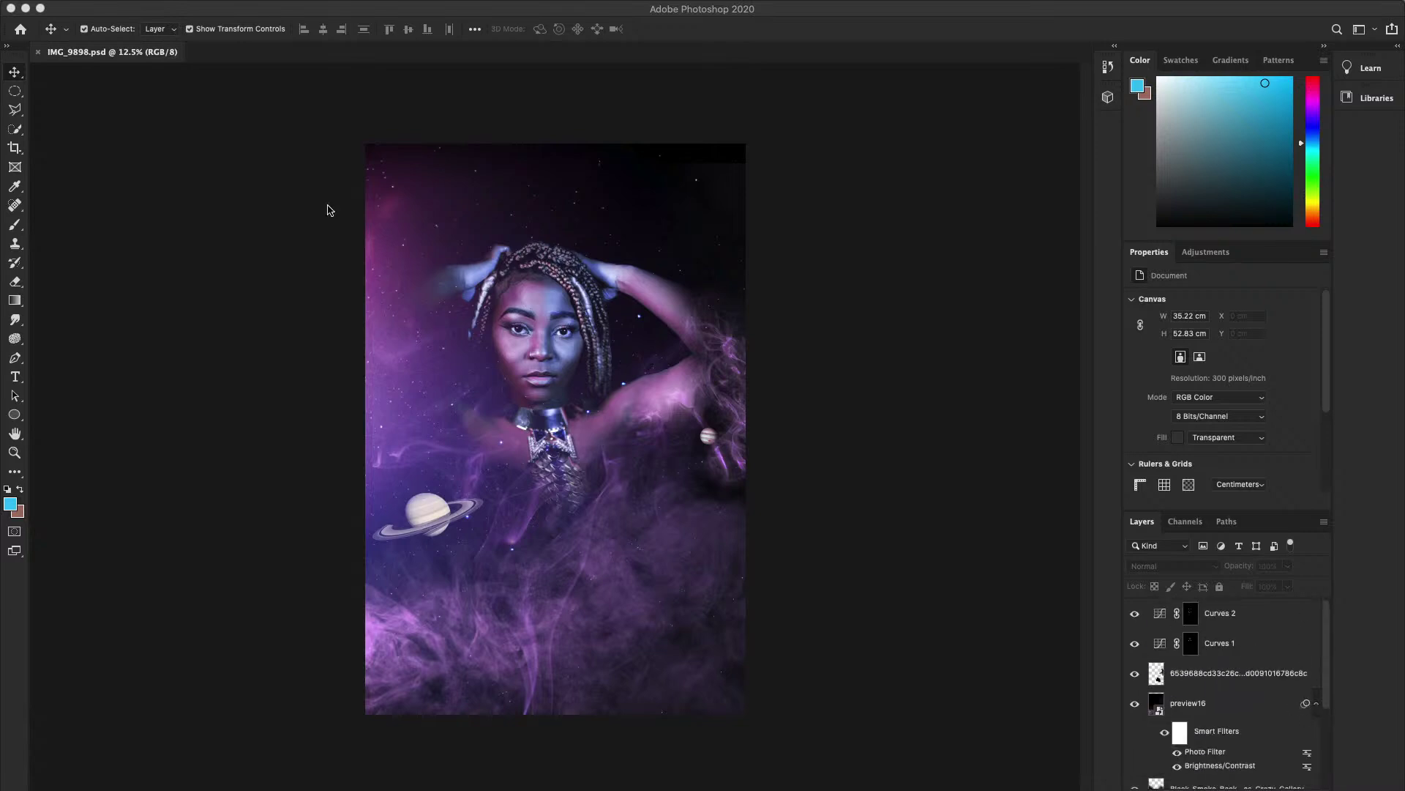
- Add a Solid Color fill layer named Color Fill 1 with the colour black (000000) above the Curves layers
left_click(216, 2)
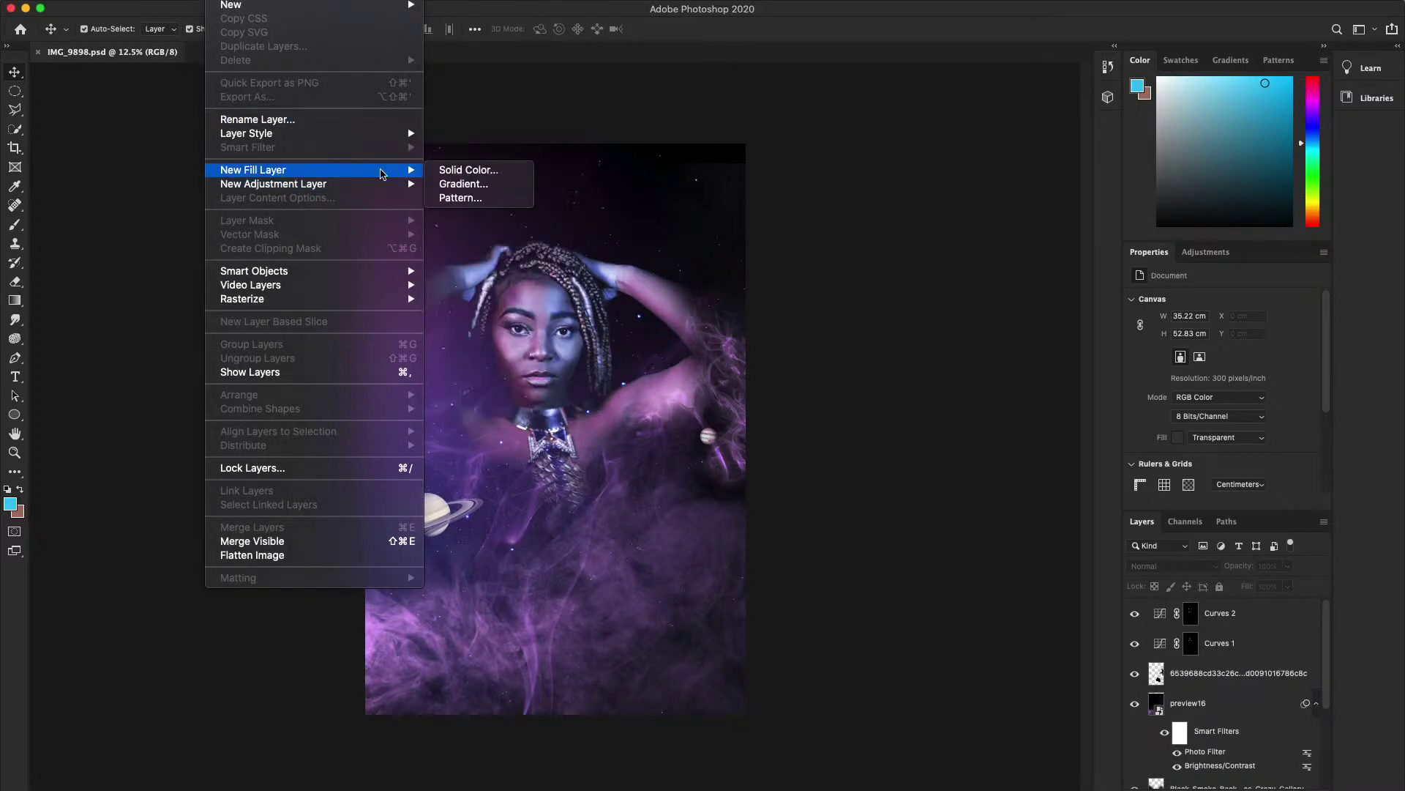
left_click(670, 368)
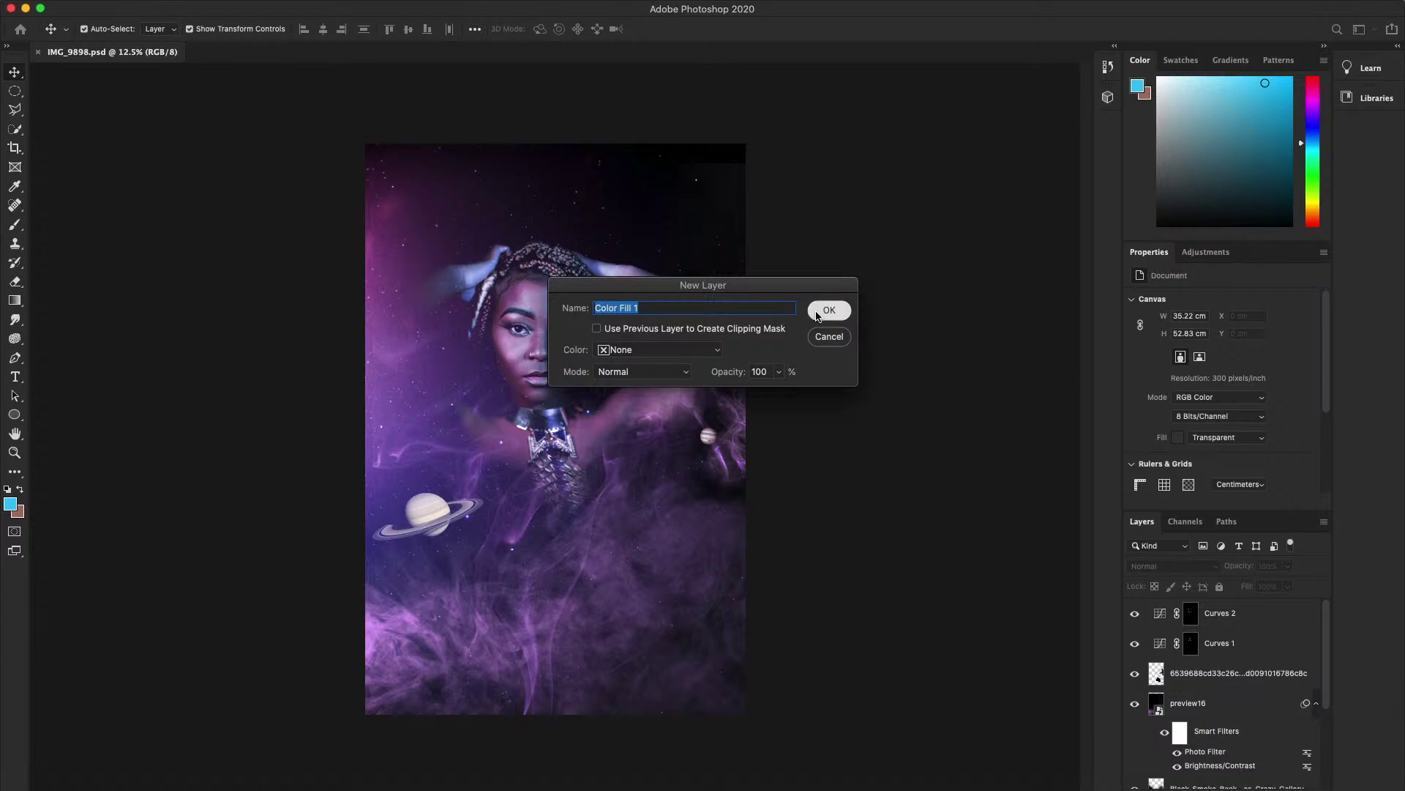
left_click(827, 308)
left_click_drag(1143, 522, 944, 630)
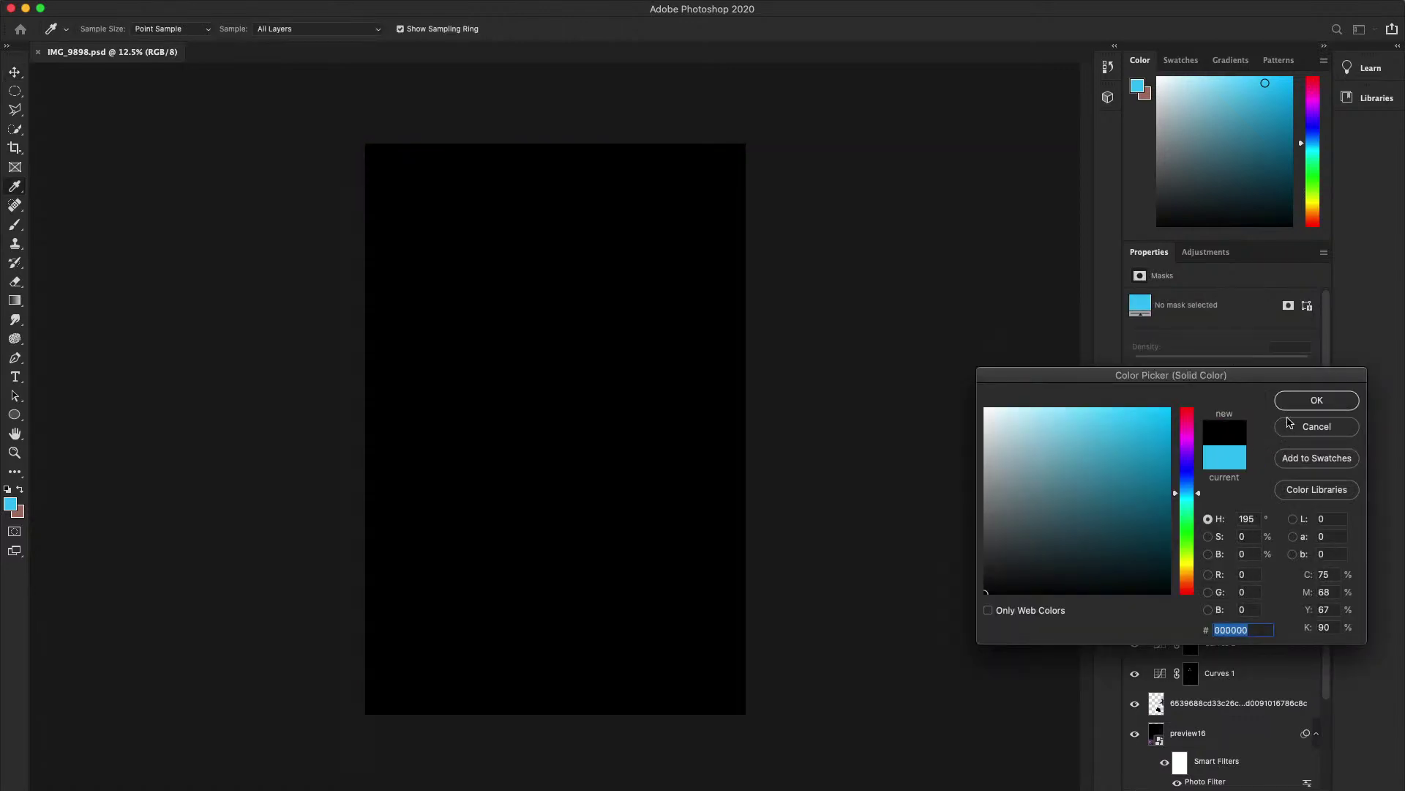
left_click(1316, 400)
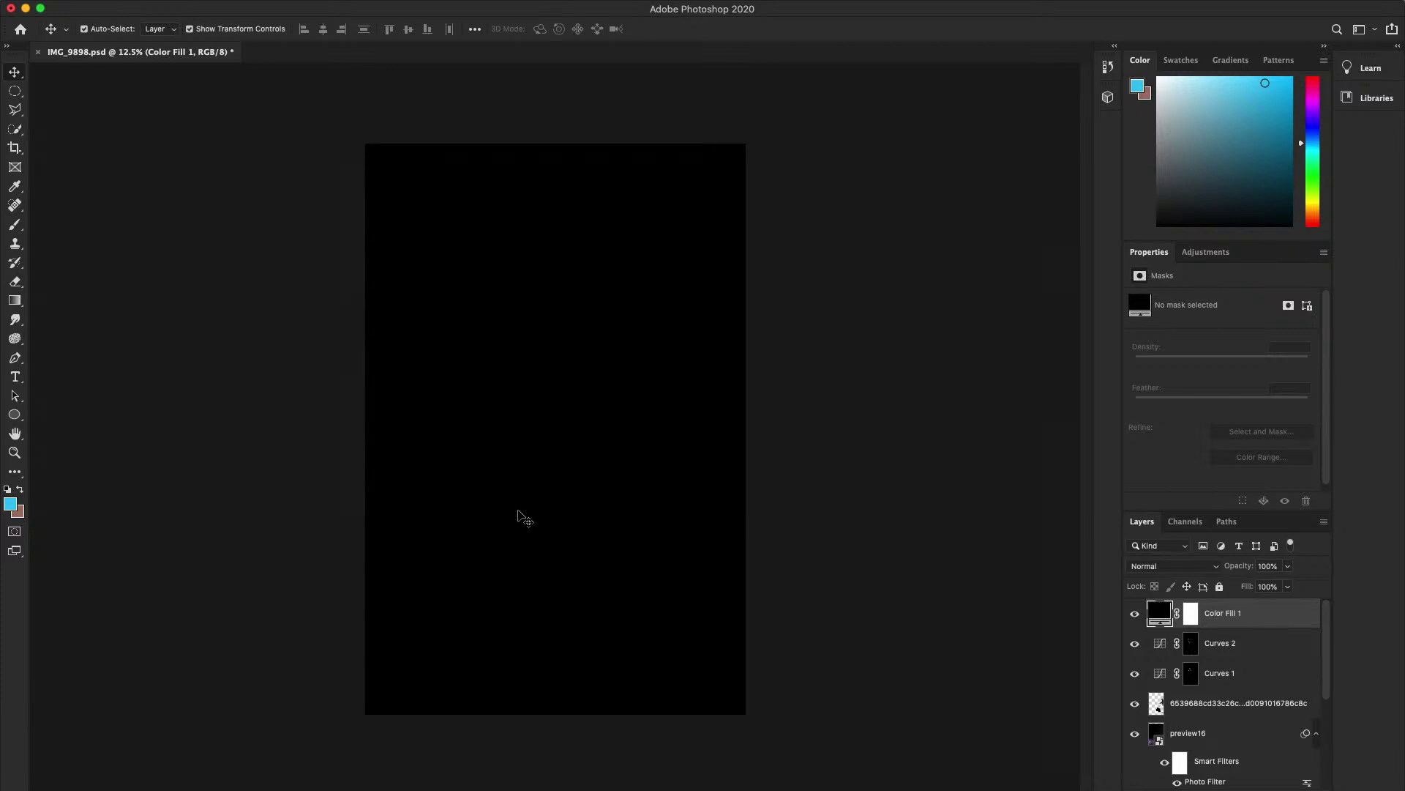
- Select a large oval covering most of the canvas and feather it by 58.9 px in Select and Mask
left_click(21, 92)
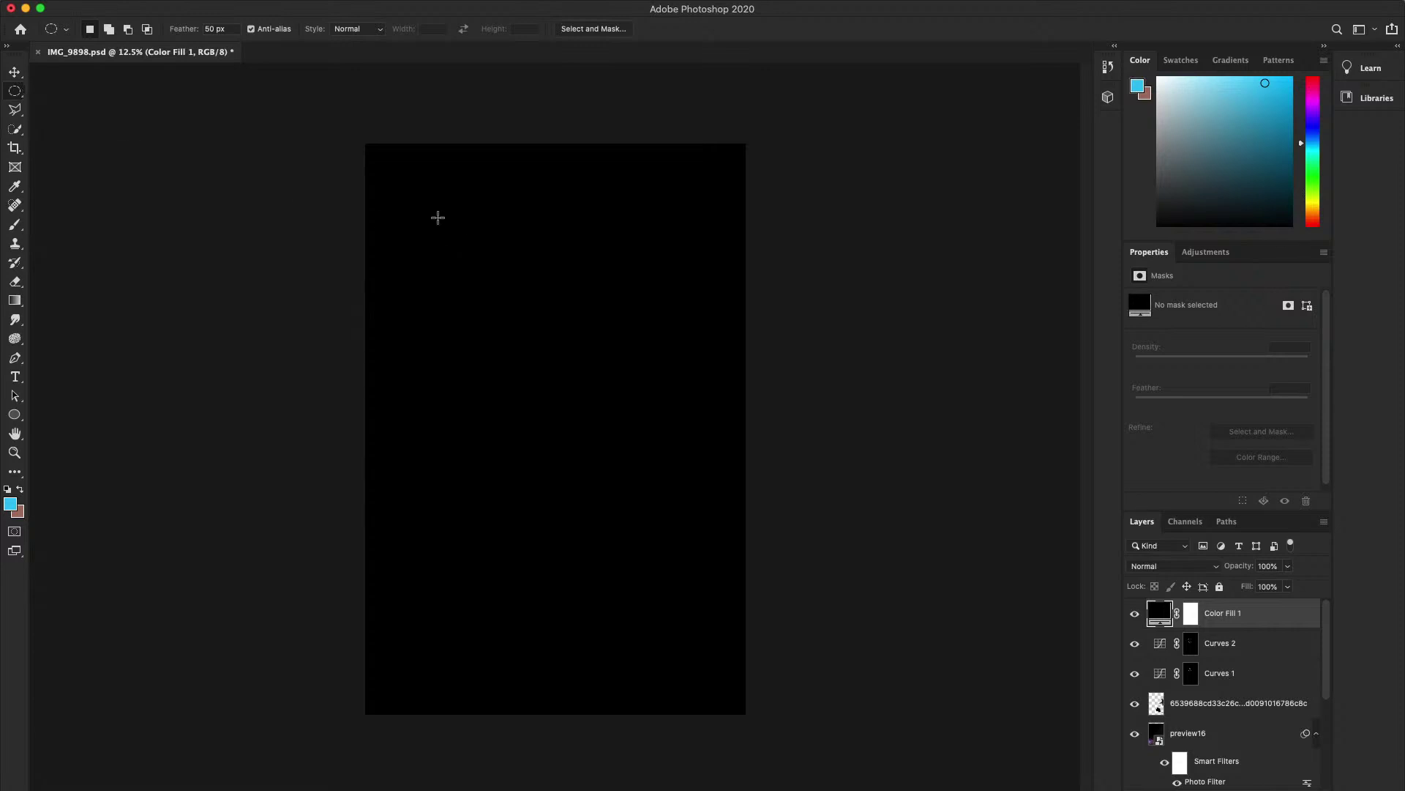
left_click_drag(374, 169, 739, 699)
left_click(592, 31)
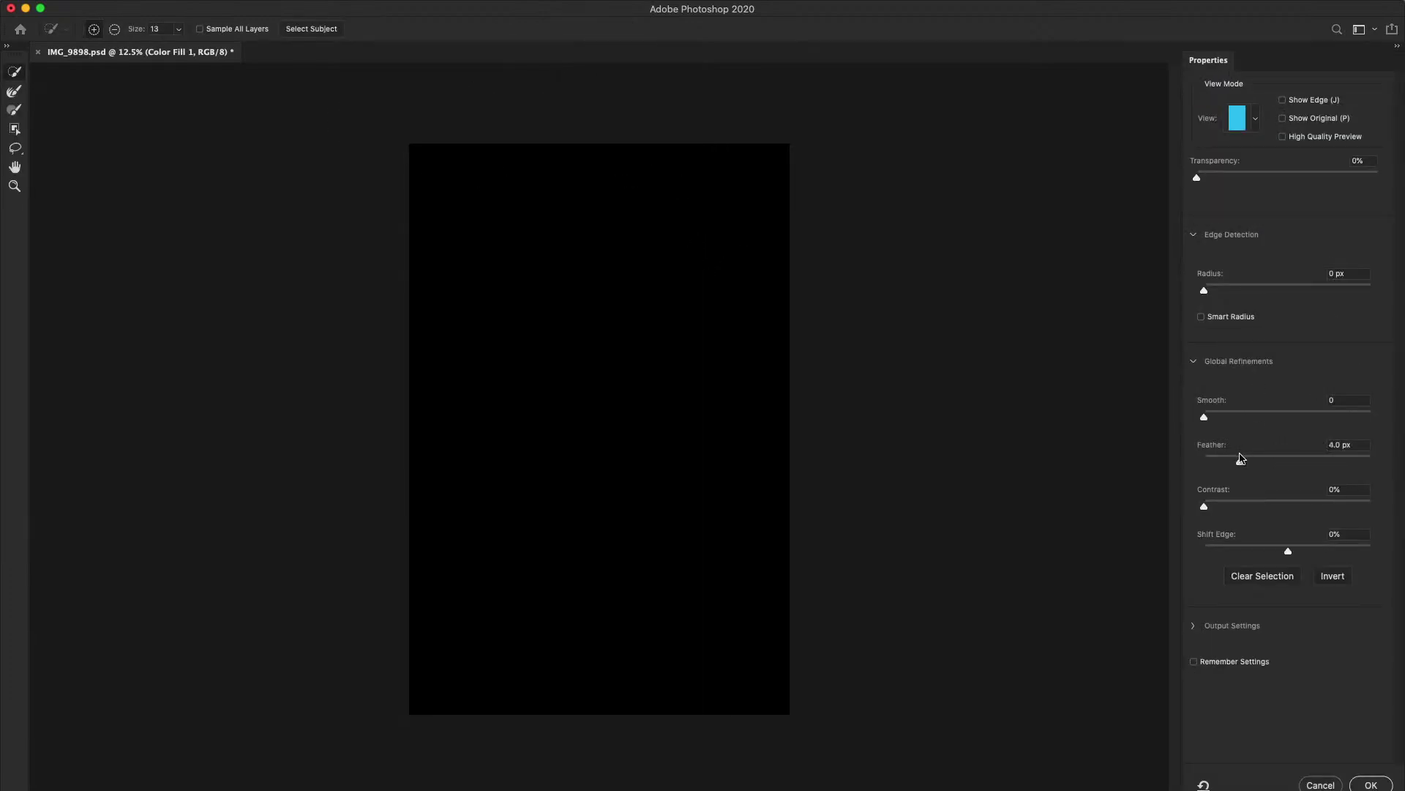
left_click_drag(1241, 458, 1309, 464)
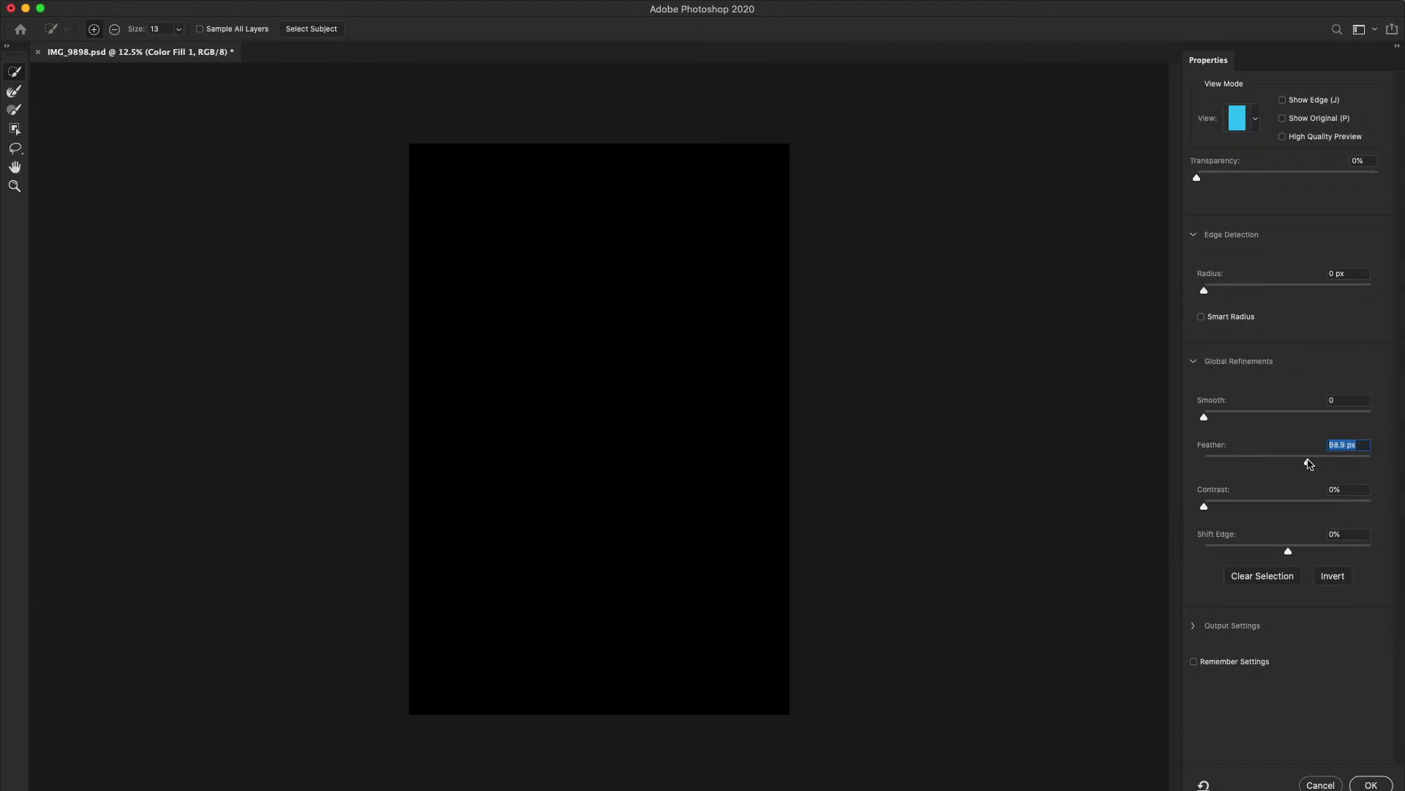
left_click(1241, 411)
left_click(1367, 787)
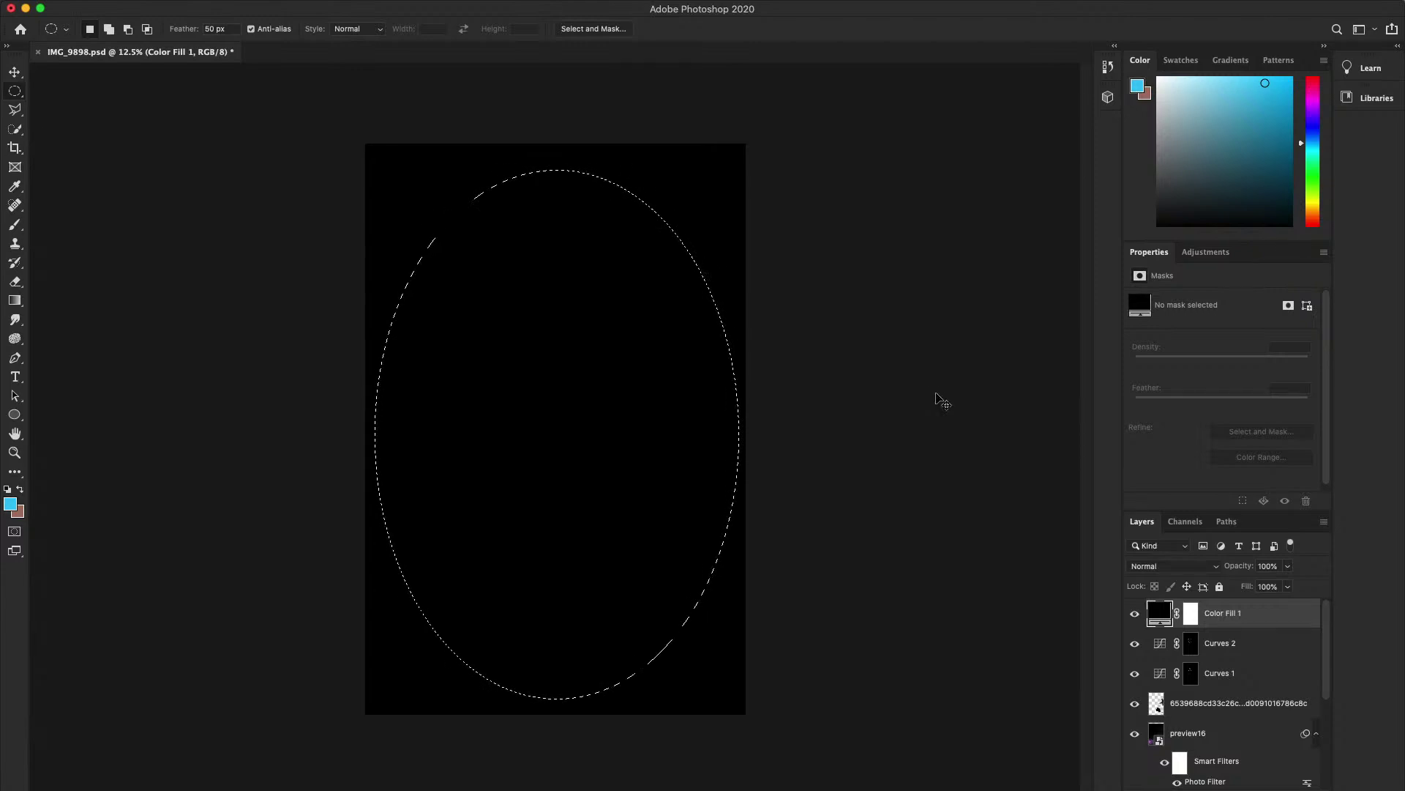
- Try to delete the fill layer's content outside the oval with the selection inverted, and inside it with the selection inverted back
key("shift+super+i")
key("BackSpace")
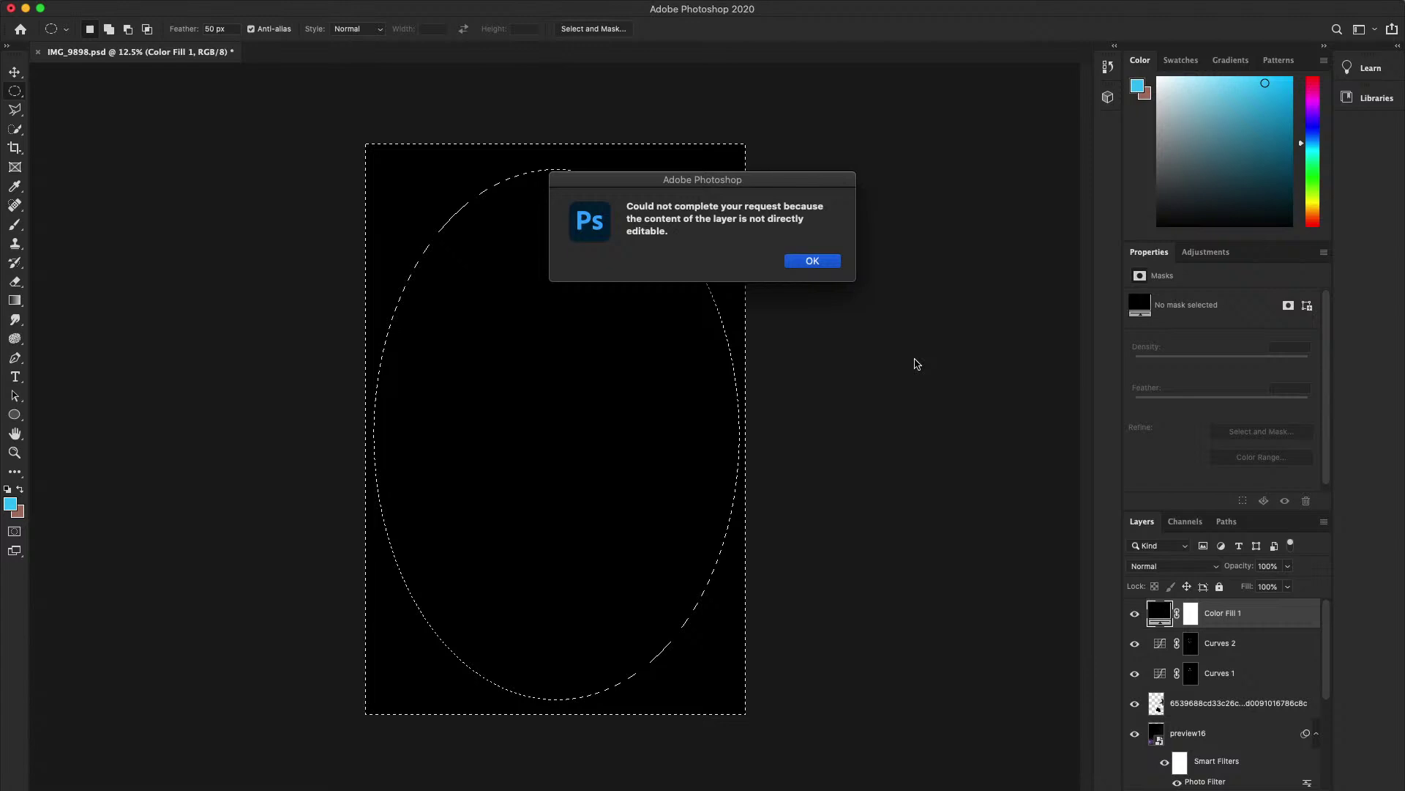
left_click(820, 262)
key("shift+super+i")
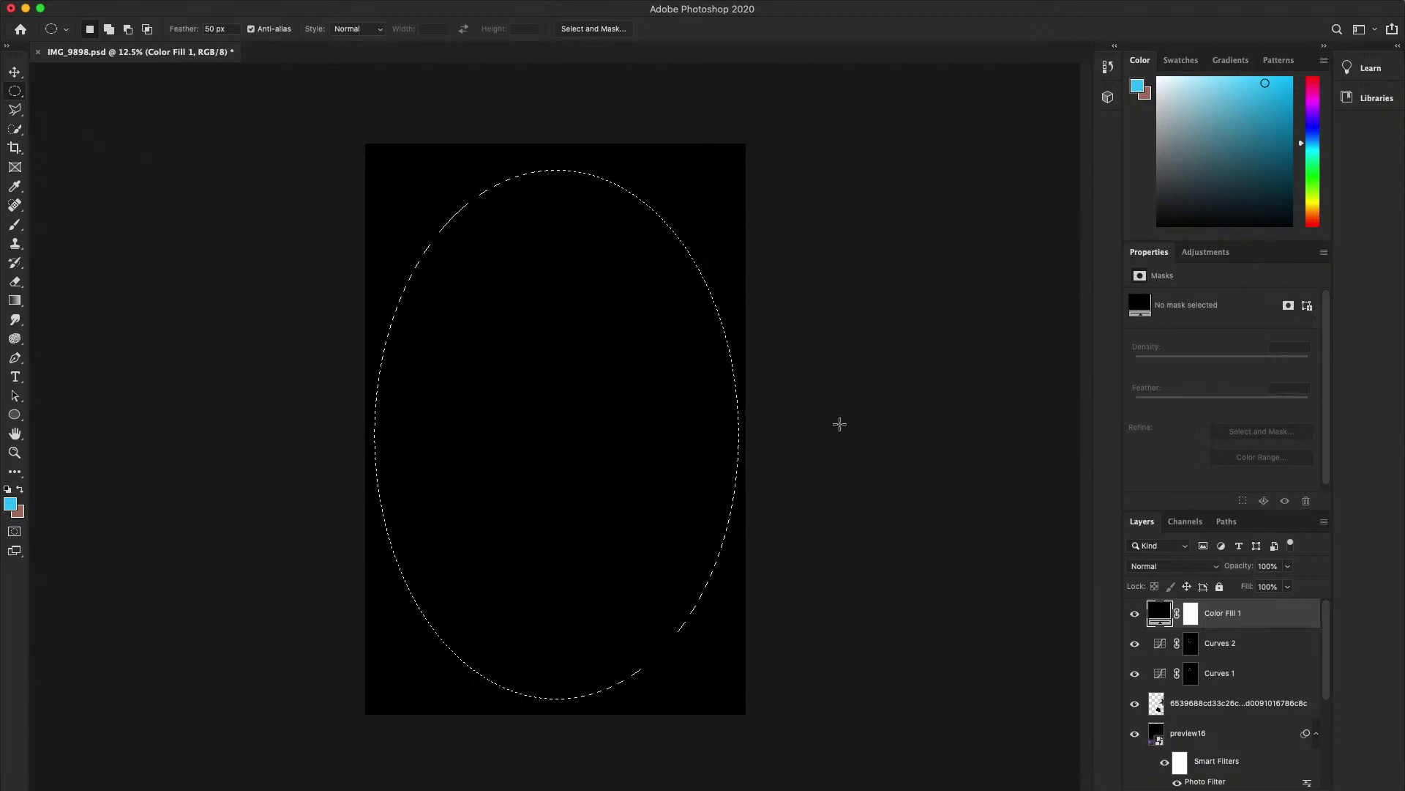
mouse_move(1216, 613)
left_mouse_down()
mouse_move(1201, 628)
mouse_move(1200, 732)
mouse_move(1205, 629)
left_mouse_up()
key("BackSpace")
left_click(810, 262)
- Apply the Brush tool to the Color Fill 1 layer and accept rasterizing it
left_click(15, 229)
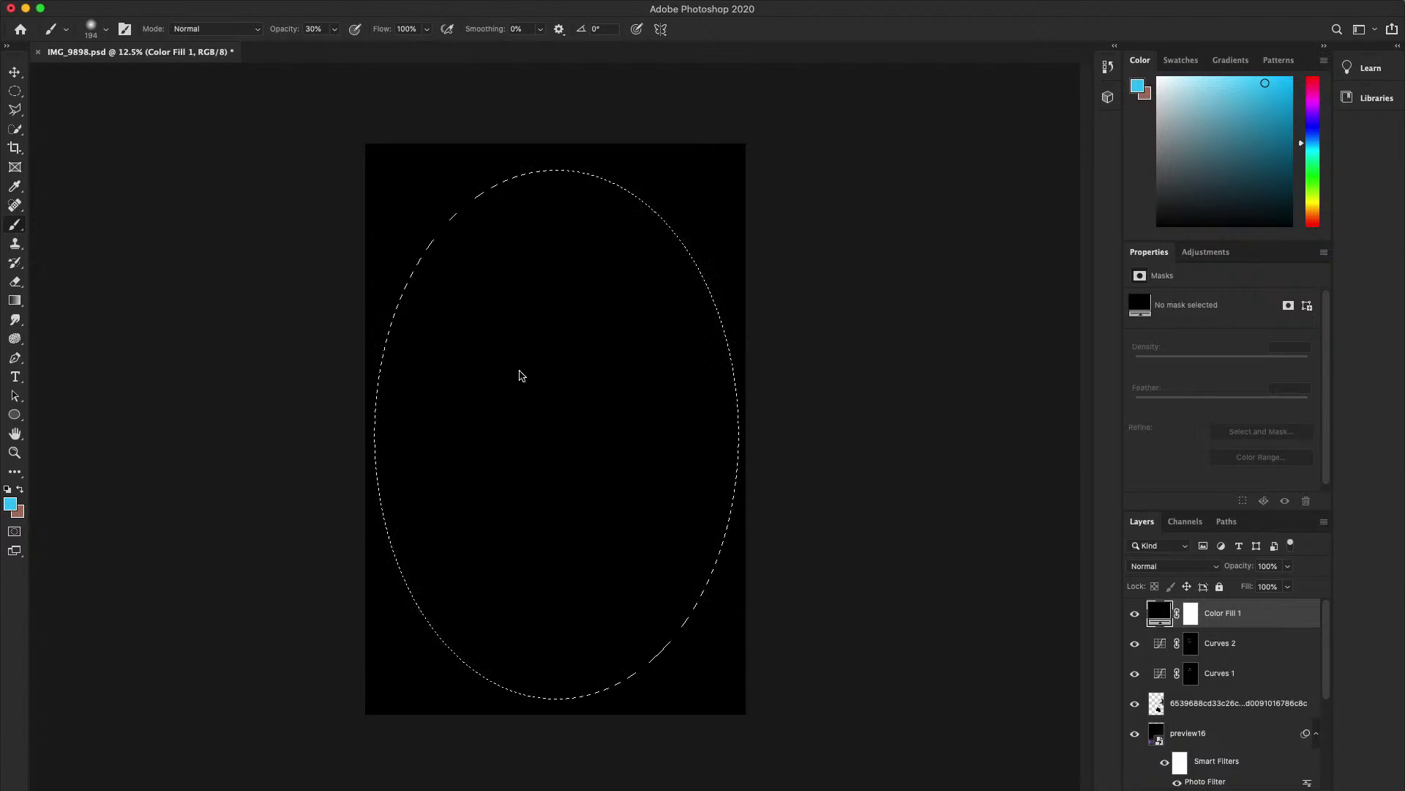
left_click(730, 334)
left_click(812, 266)
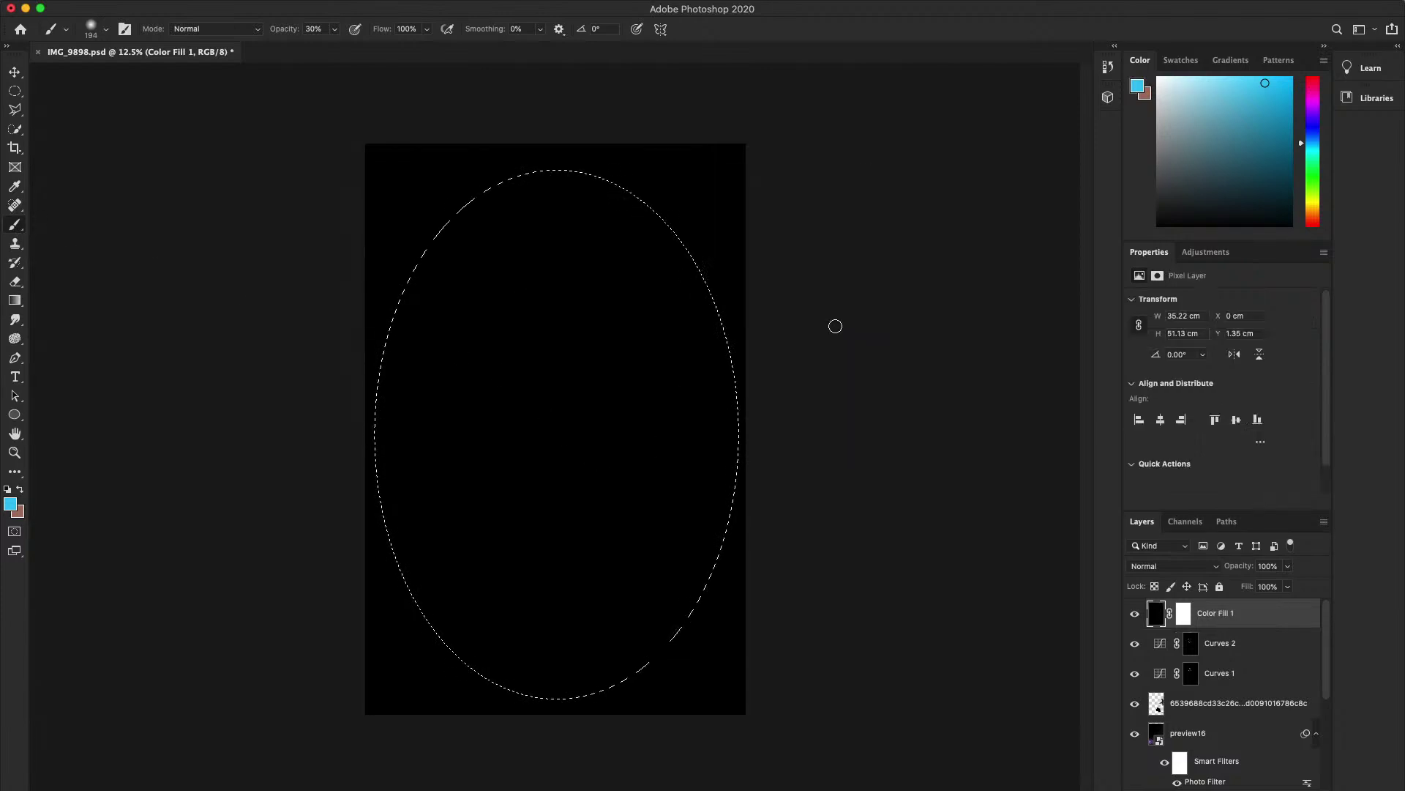
- Delete the oval area from the black fill, undo the deletion and deselect the oval
key("BackSpace")
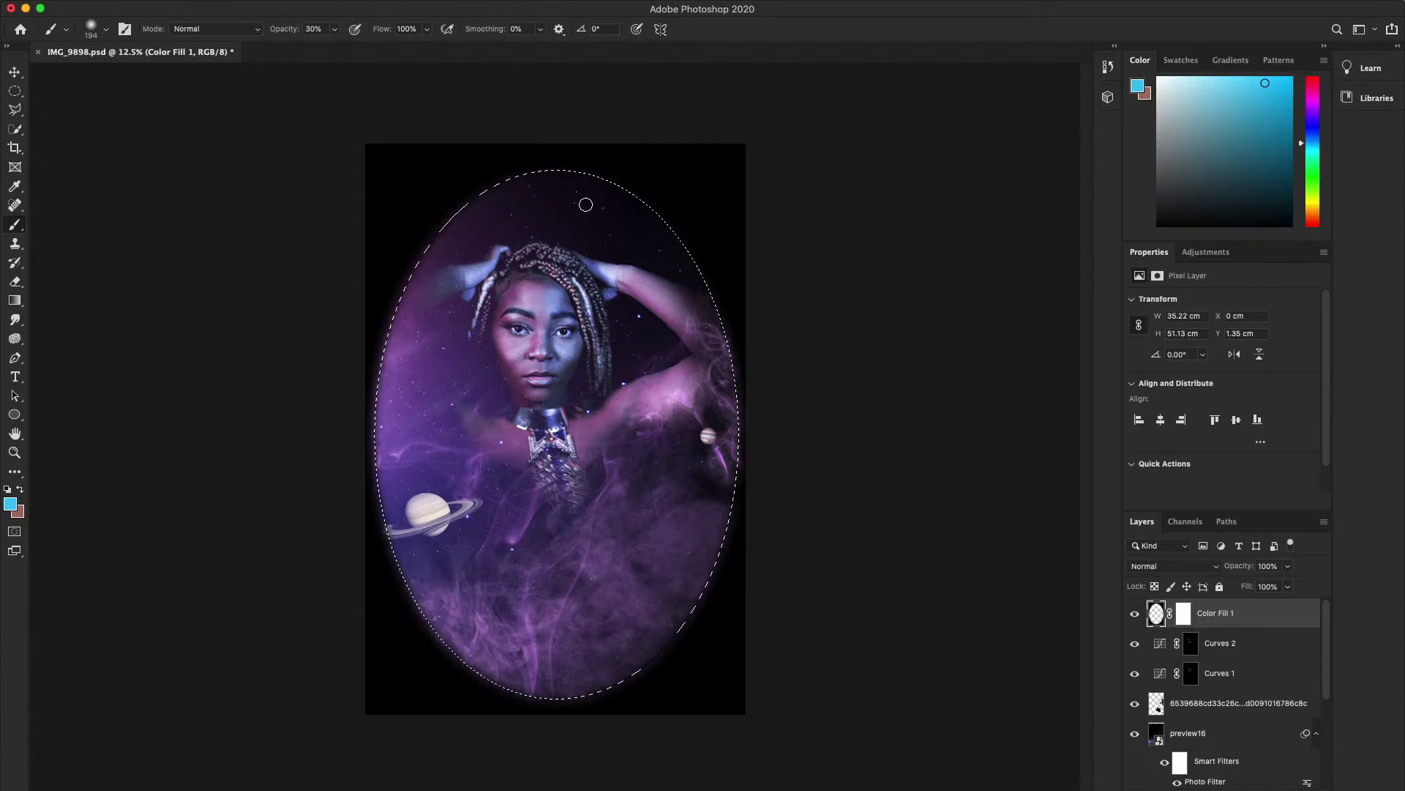
key("ctrl+z")
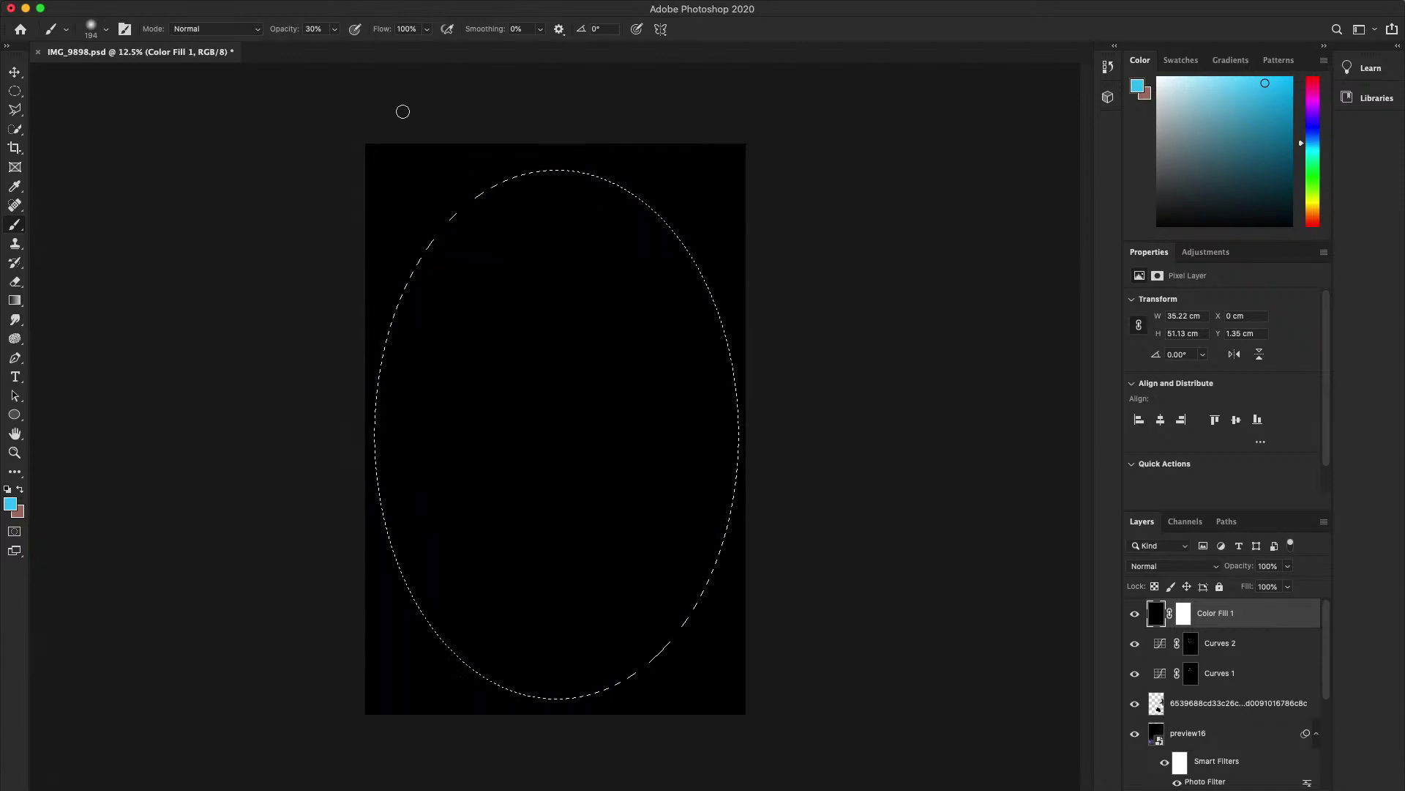
key("ctrl+d")
- Set the Elliptical Marquee feather to 500 px and select a large oval slightly wider than the canvas
left_click(15, 91)
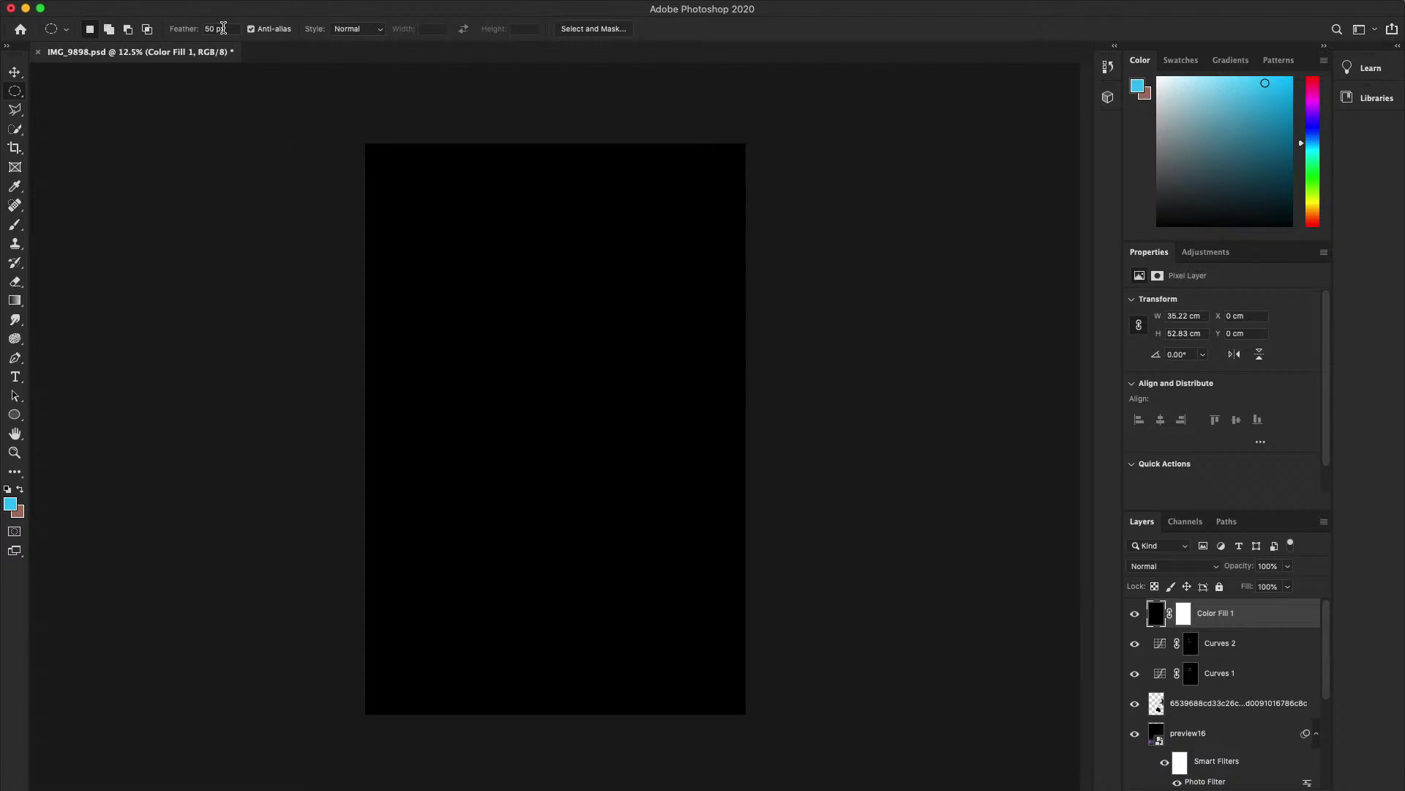
left_click(218, 27)
type("500")
key("Return")
left_click_drag(350, 160, 756, 700)
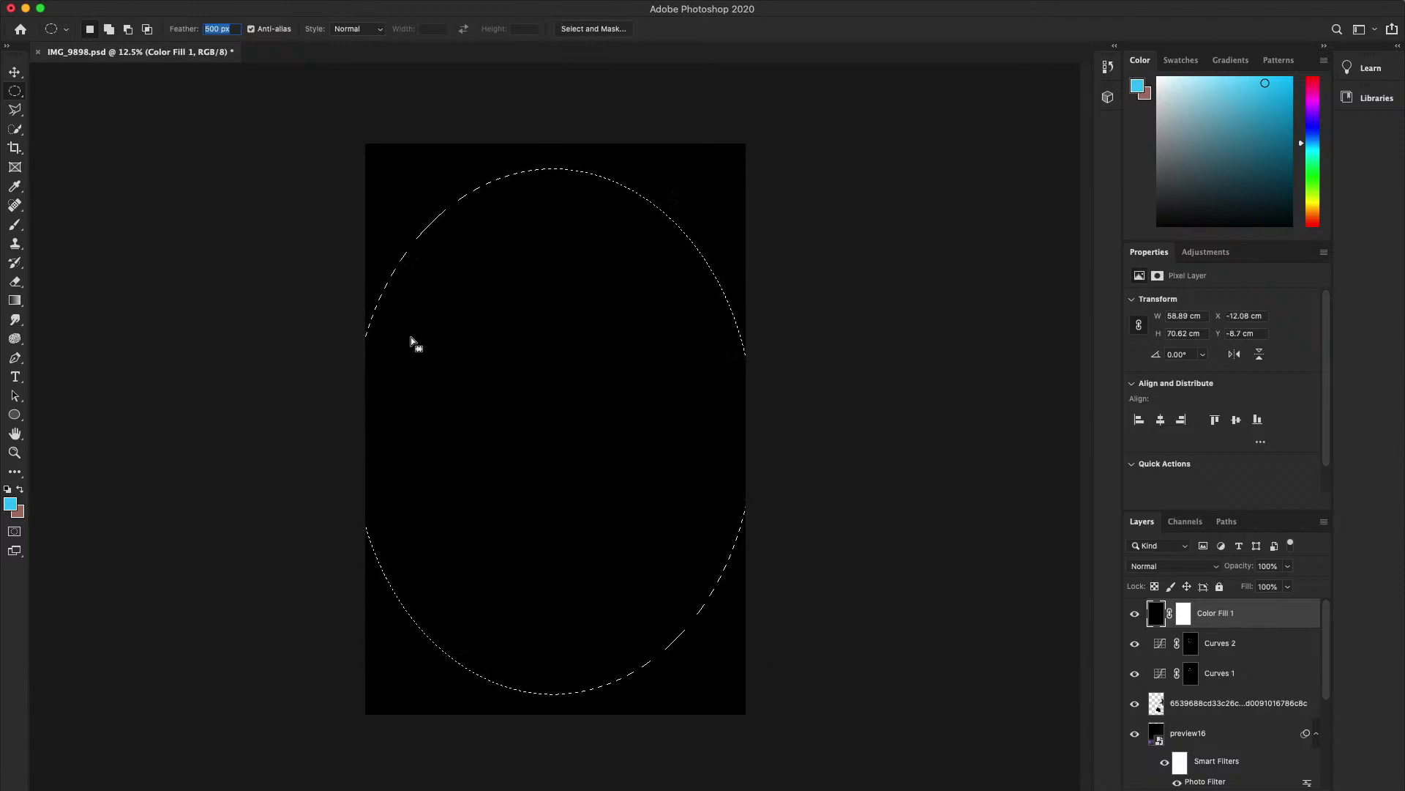
- Delete the black fill inside the softly feathered oval, leaving the brush opacity at 30%
key("BackSpace")
left_click(14, 232)
left_click(800, 267)
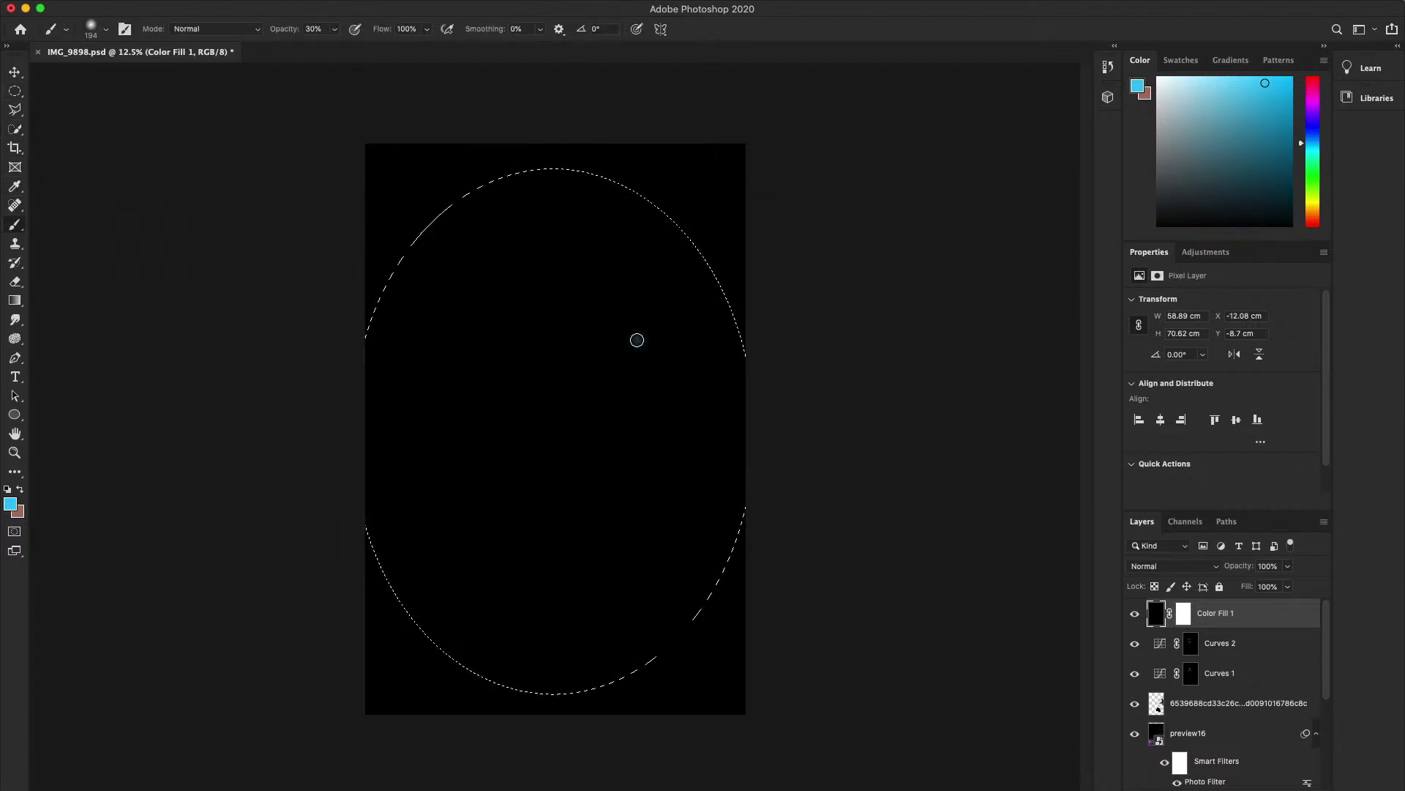
key("super+z")
key("Return")
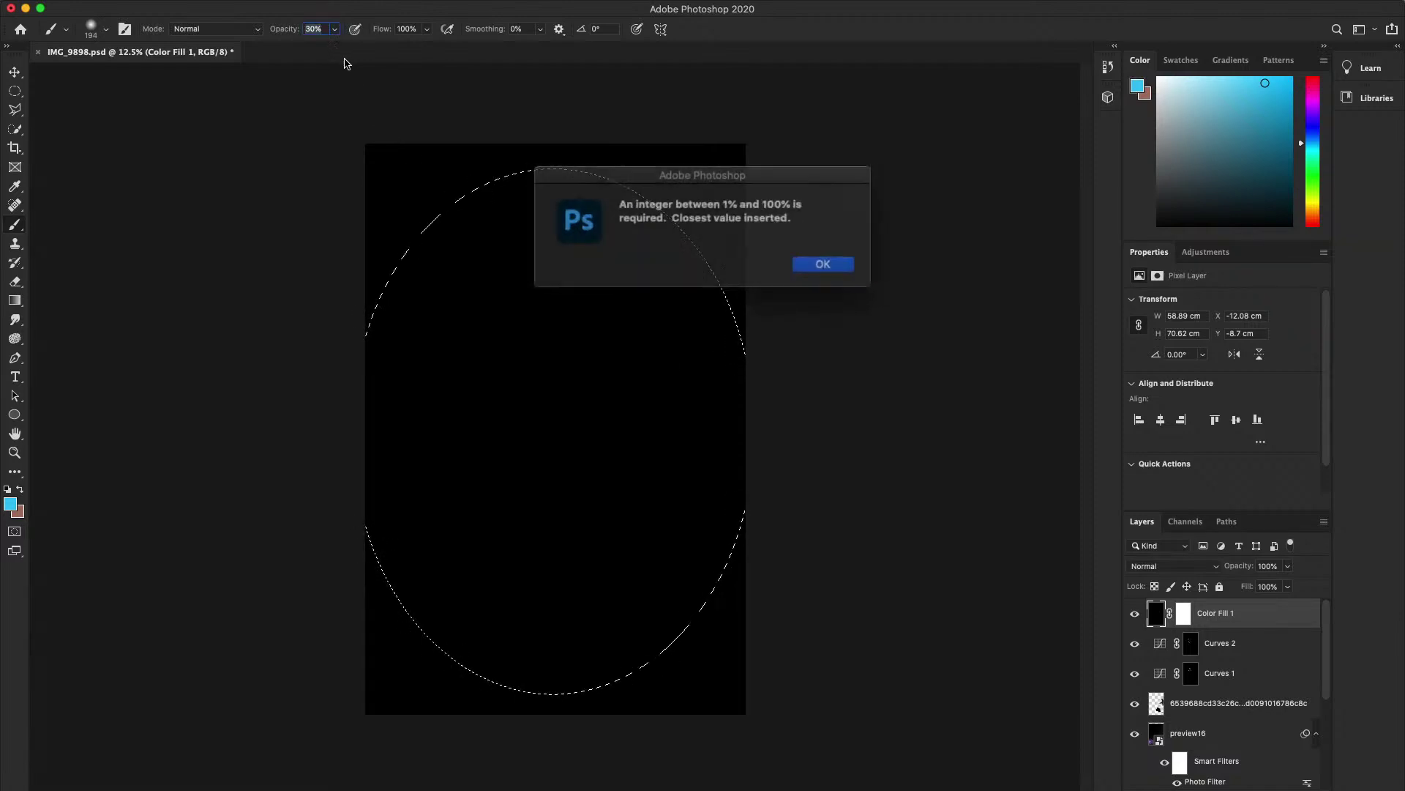
left_click(809, 261)
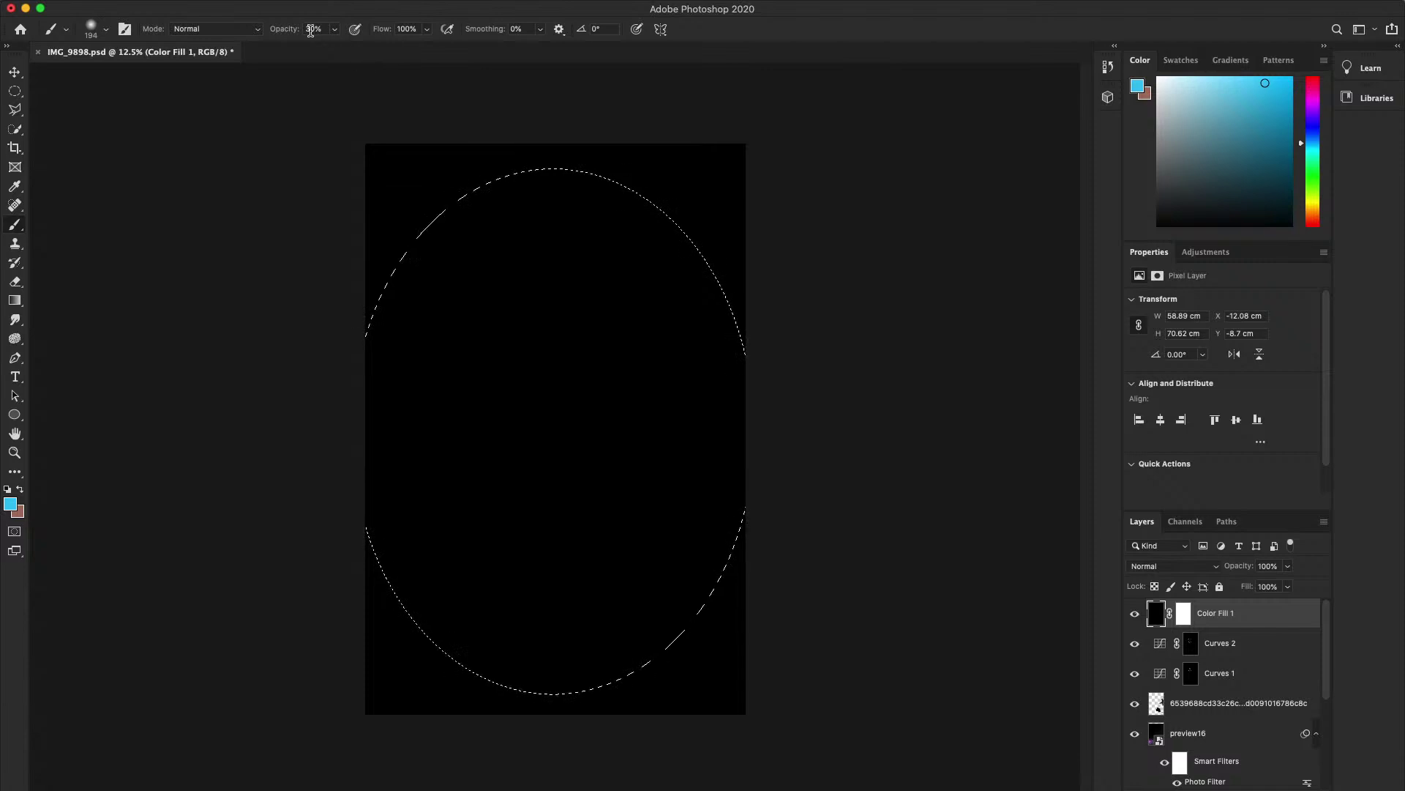
key("super+z")
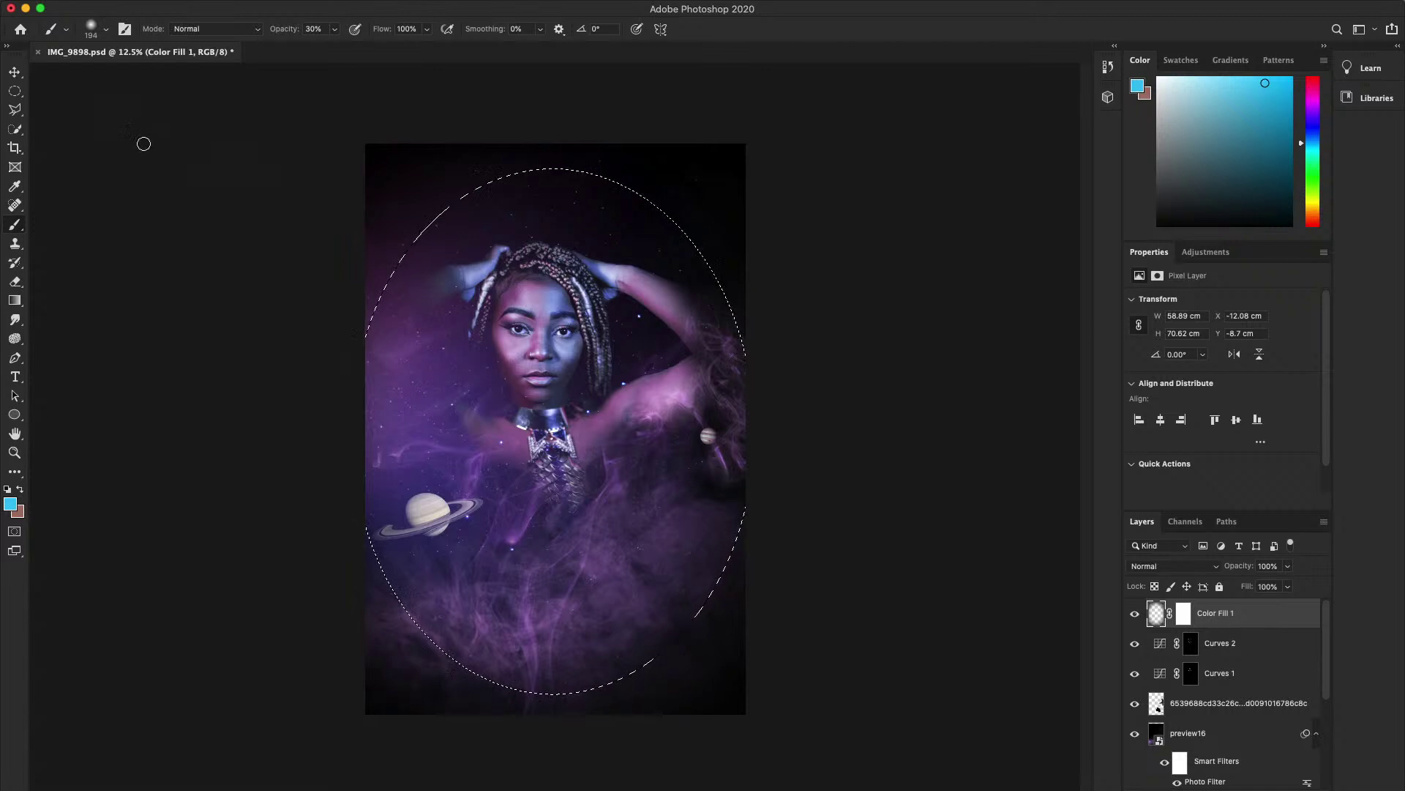
- Undo the deletion inside the wide oval and clear the selection
left_click(15, 72)
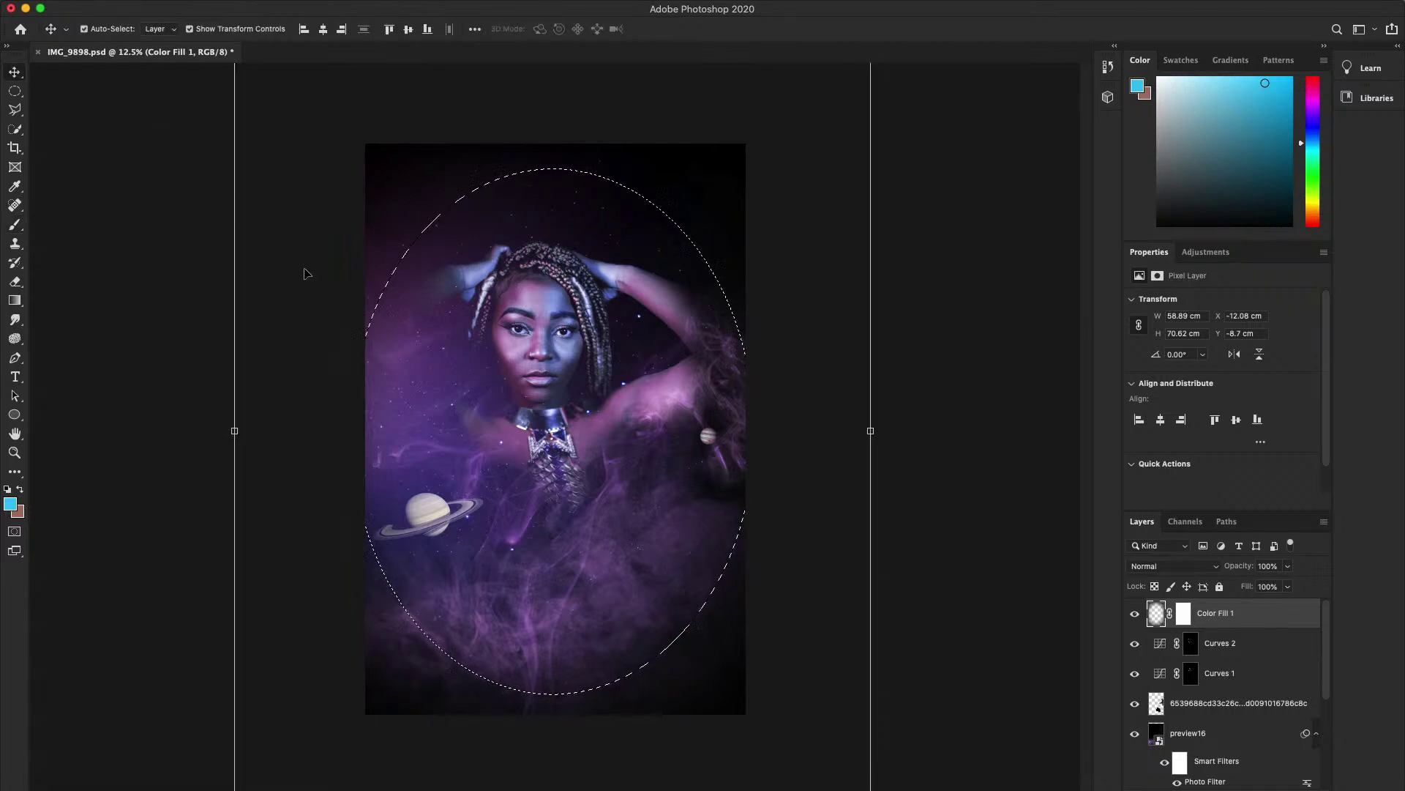
key("super+shift+z")
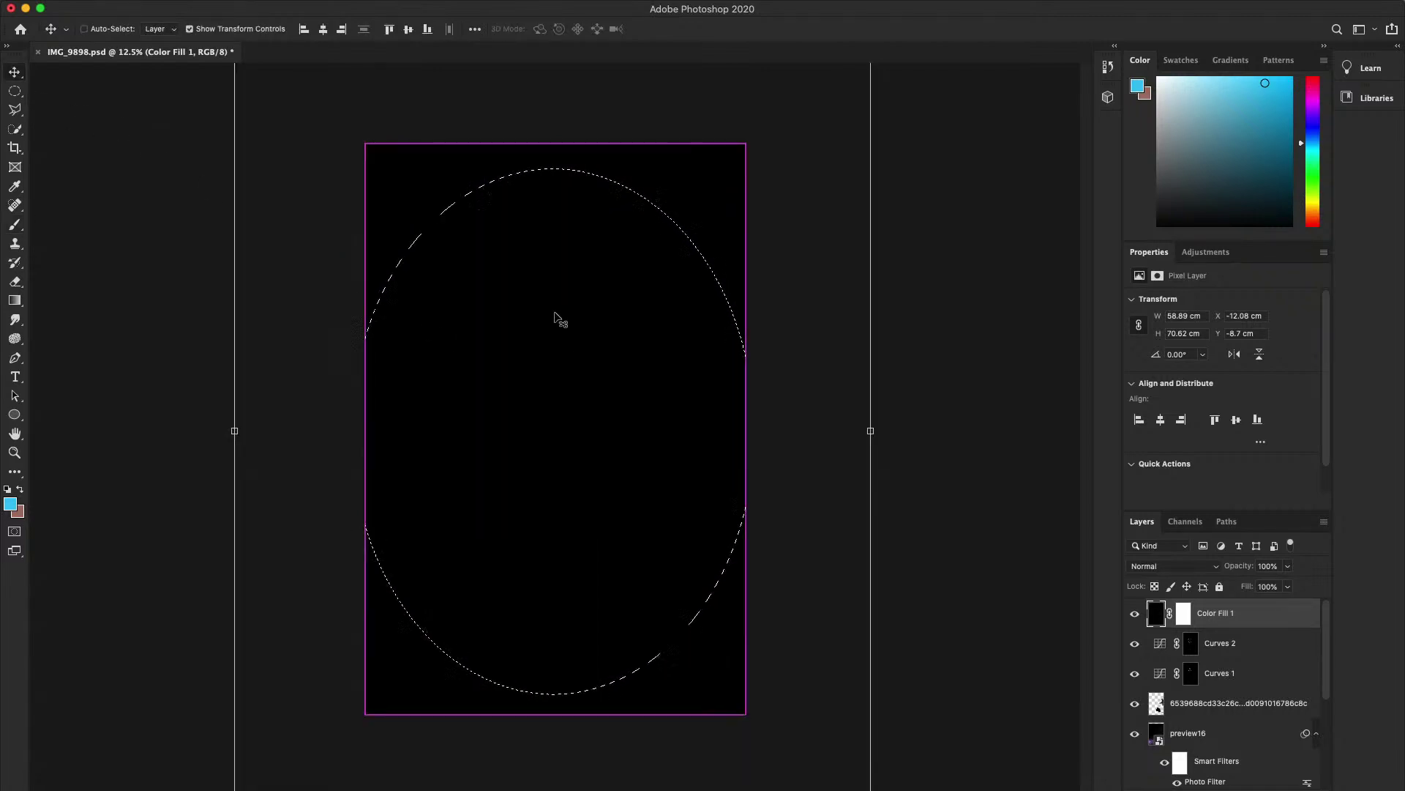
key("super+d")
- Select a narrower oval around the portrait with the 500 px feather and delete the black fill inside it
left_click(14, 92)
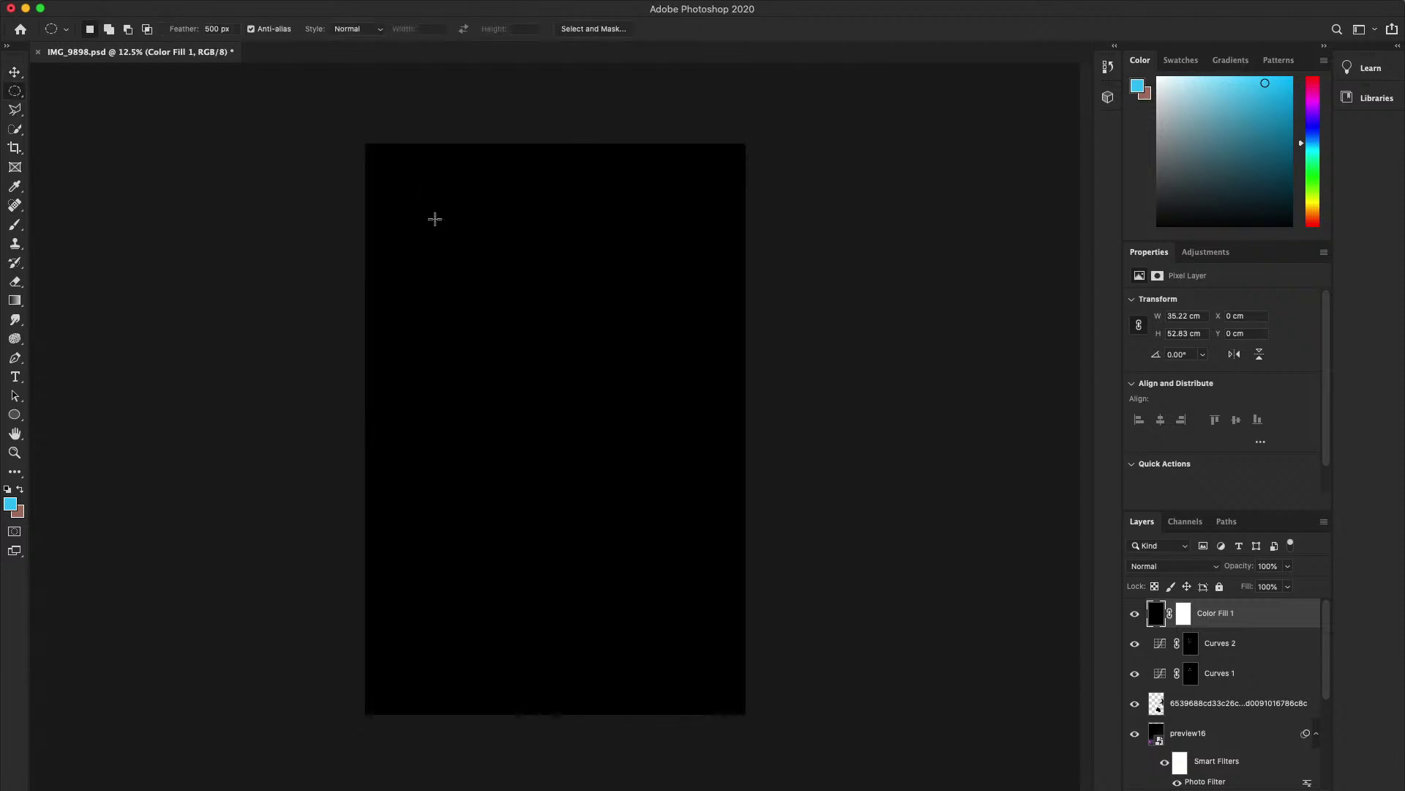
left_click_drag(402, 177, 707, 679)
key("BackSpace")
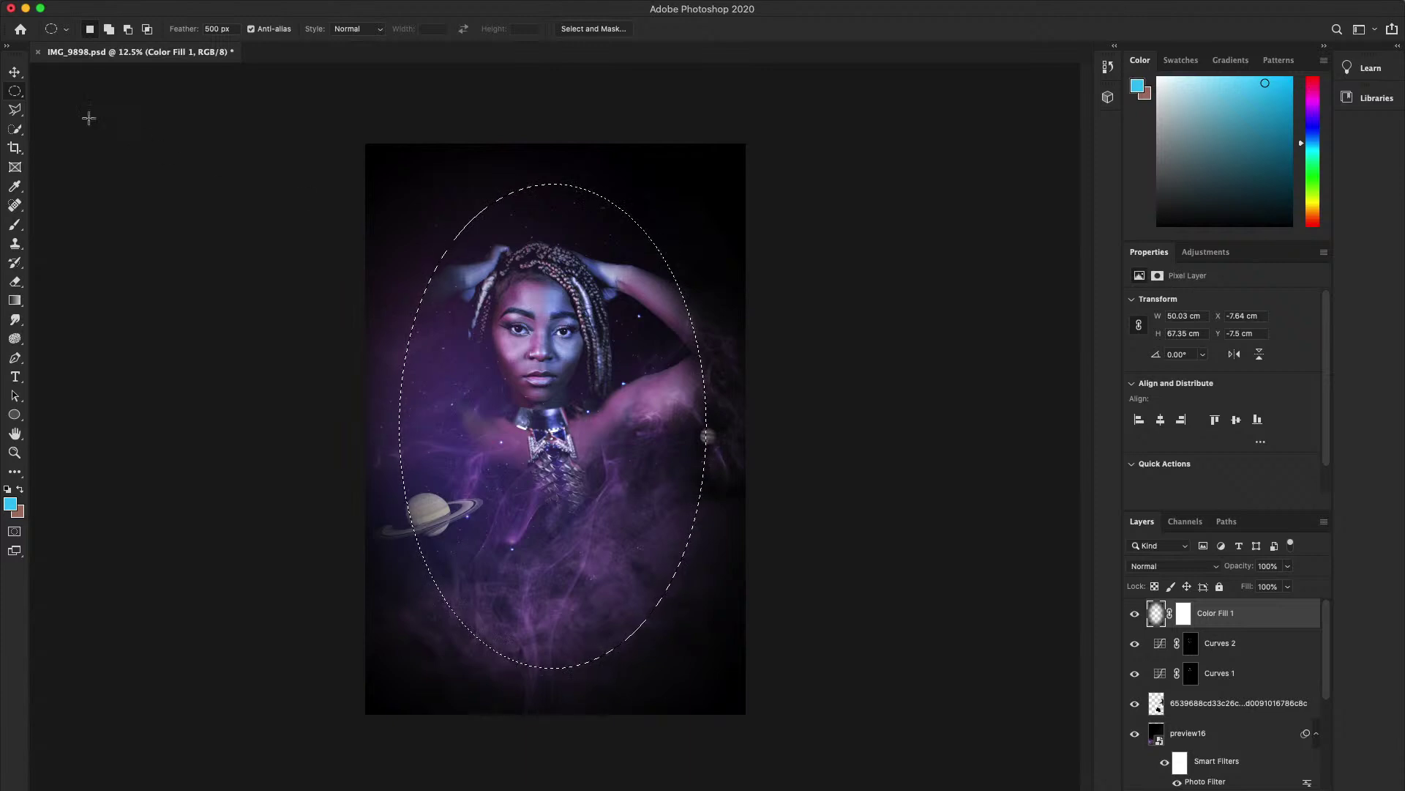
- Scale the vignette layer to 111.08% and preview other blend modes on it, keeping Normal
key("v")
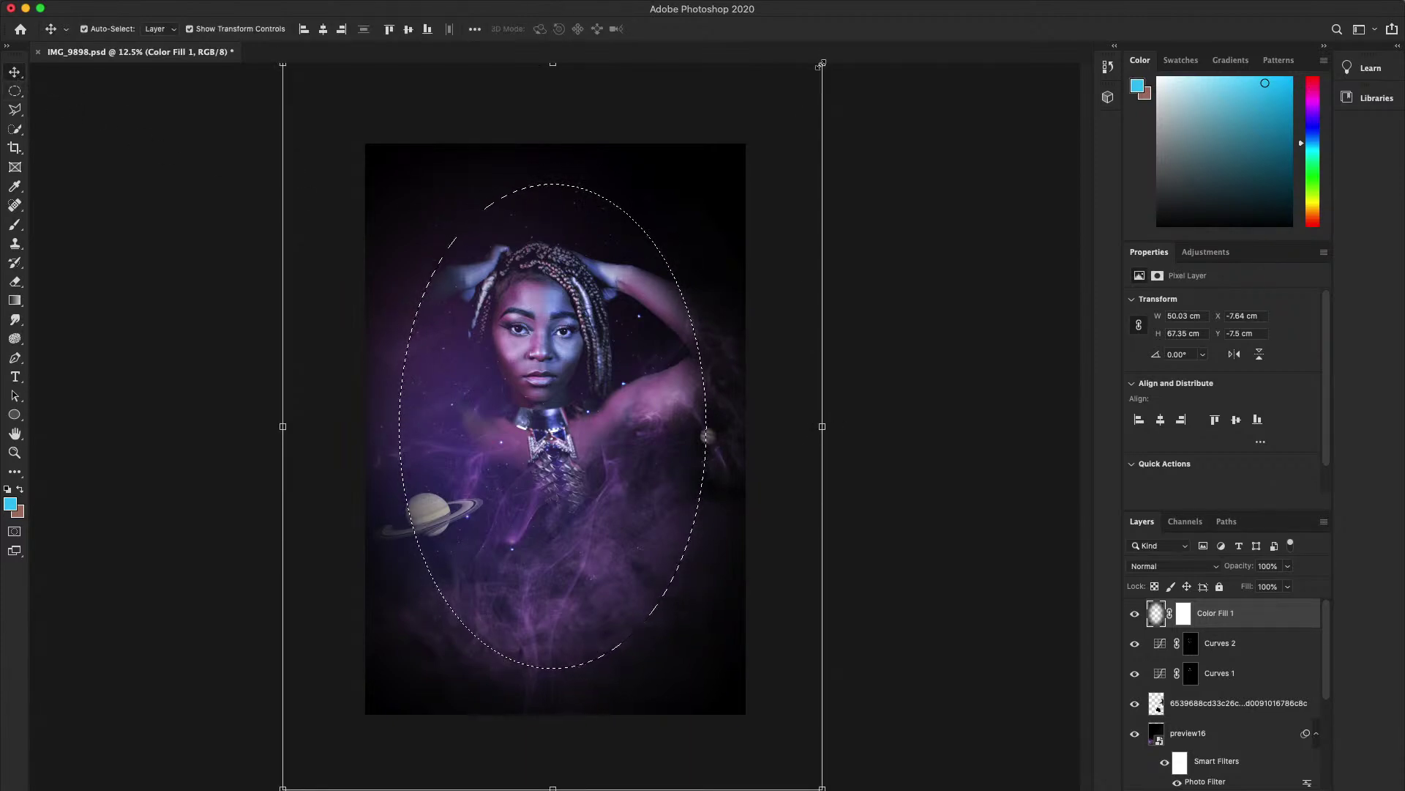
left_click_drag(836, 54, 843, 42)
left_click_drag(832, 419, 809, 439)
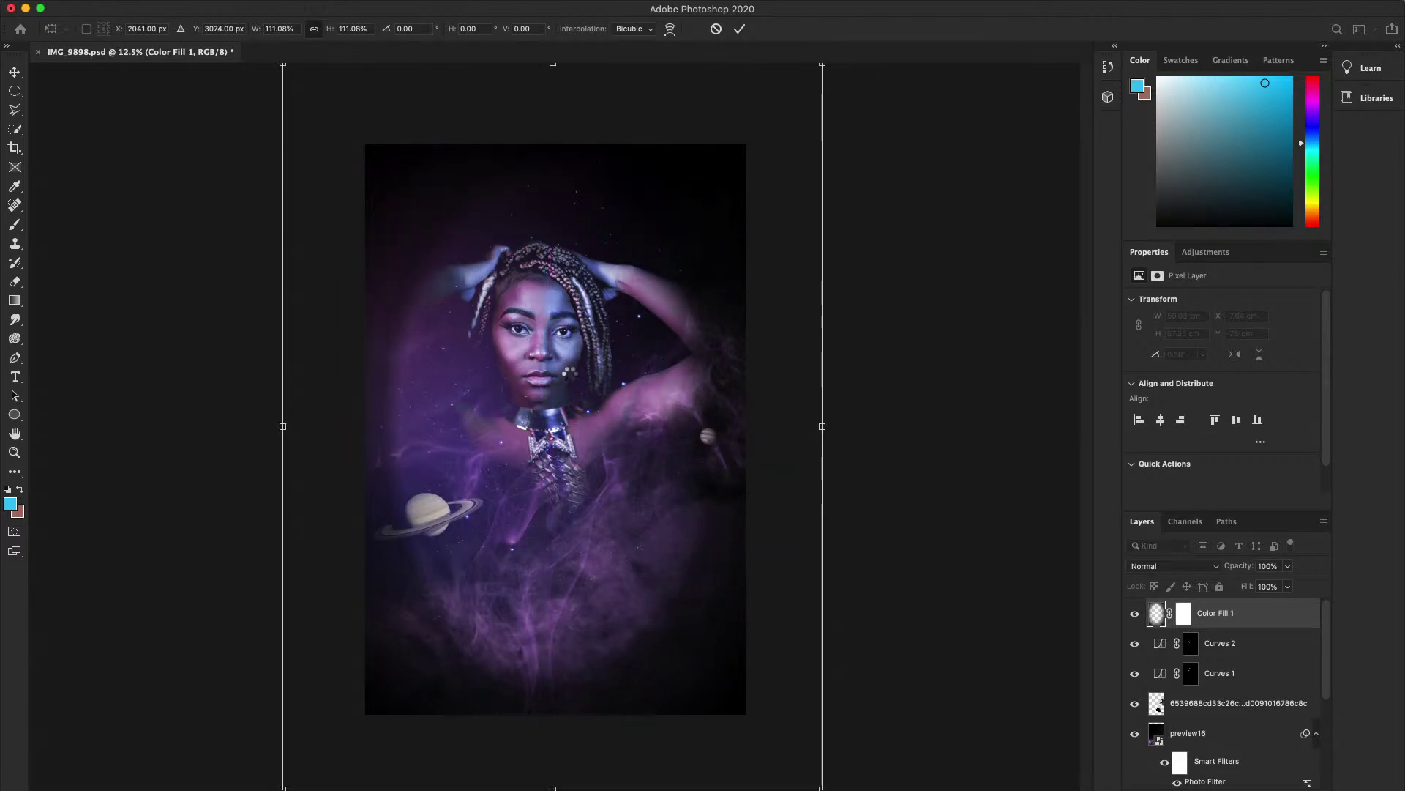
key("Return")
left_click(1171, 565)
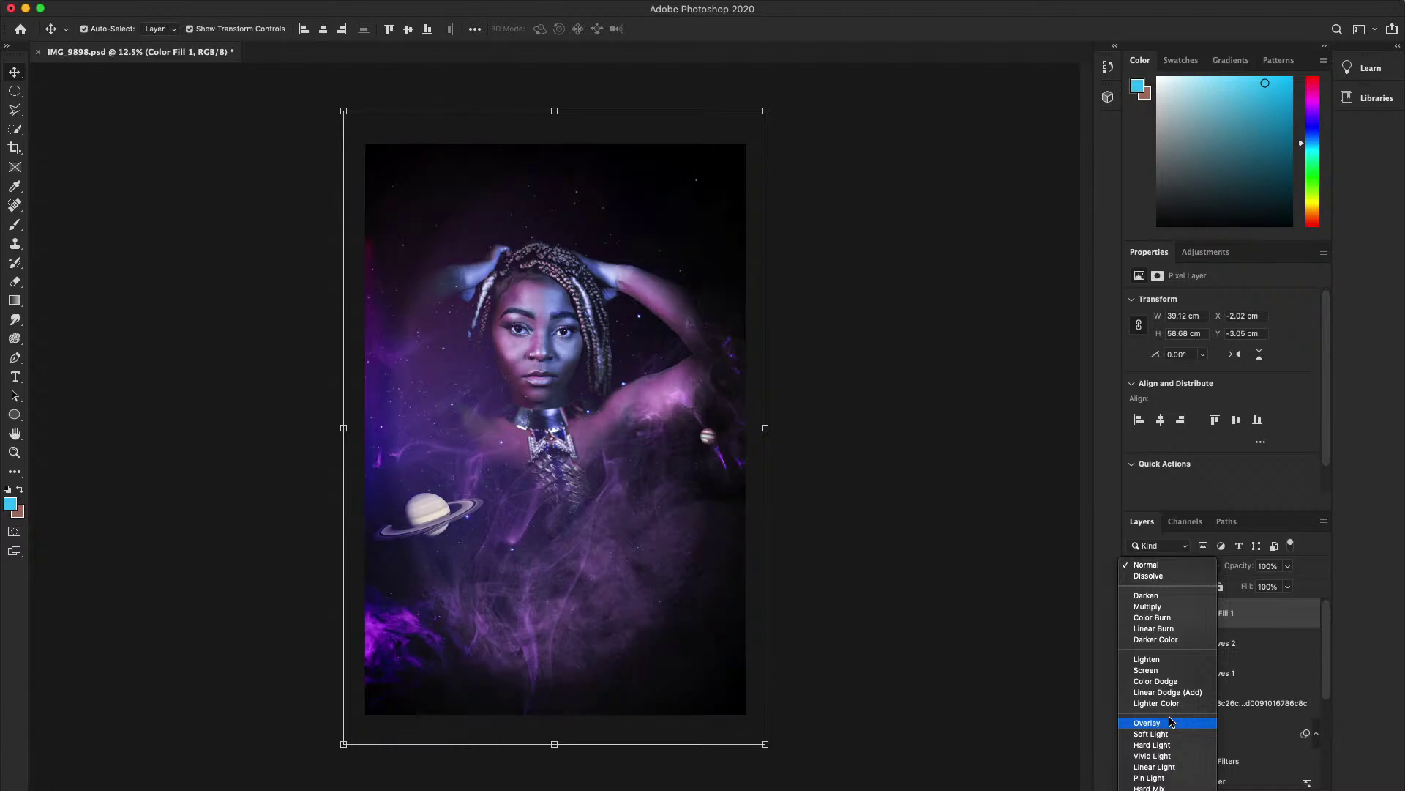
left_click(1027, 600)
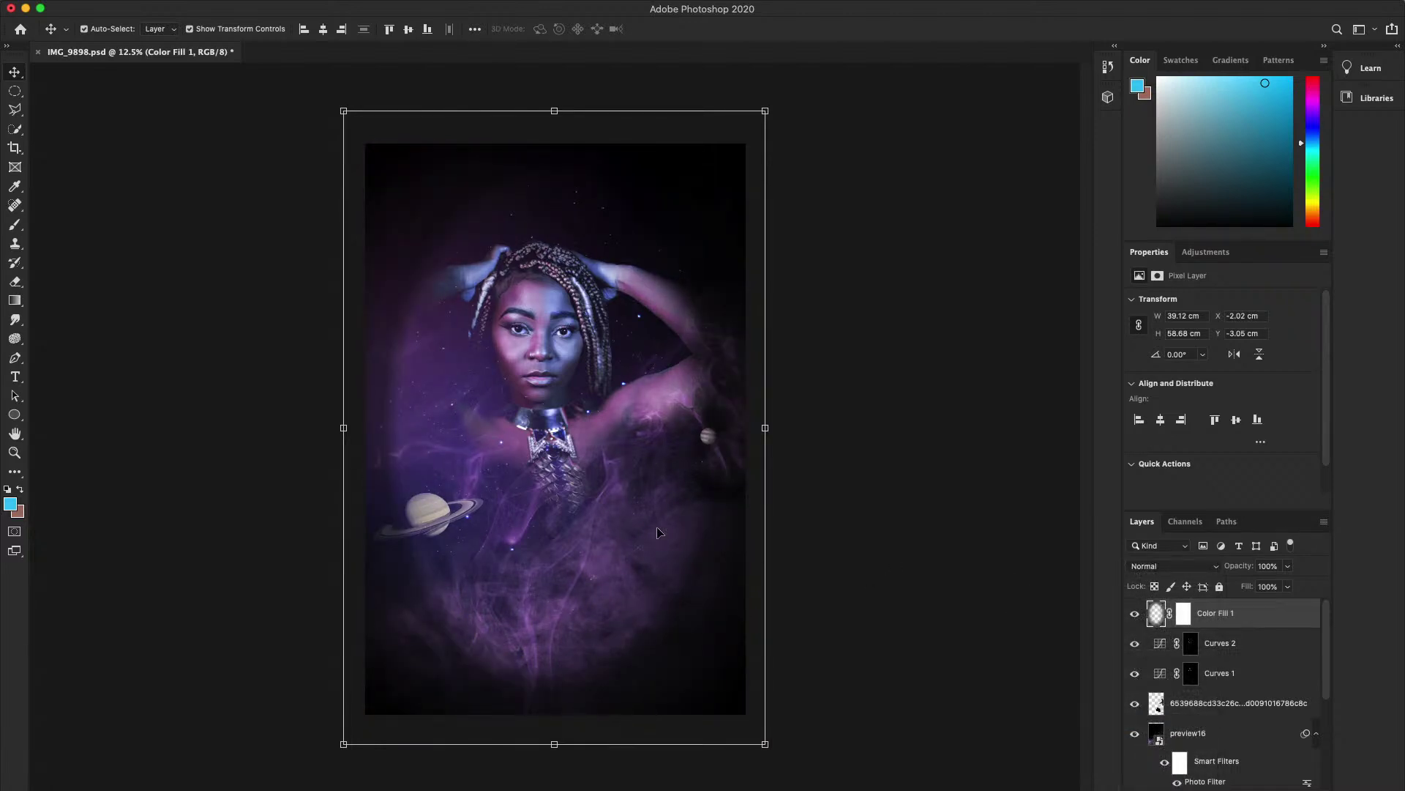
- Undo the vignette scaling and the narrow oval's deletion, and clear the selection
key("super+z")
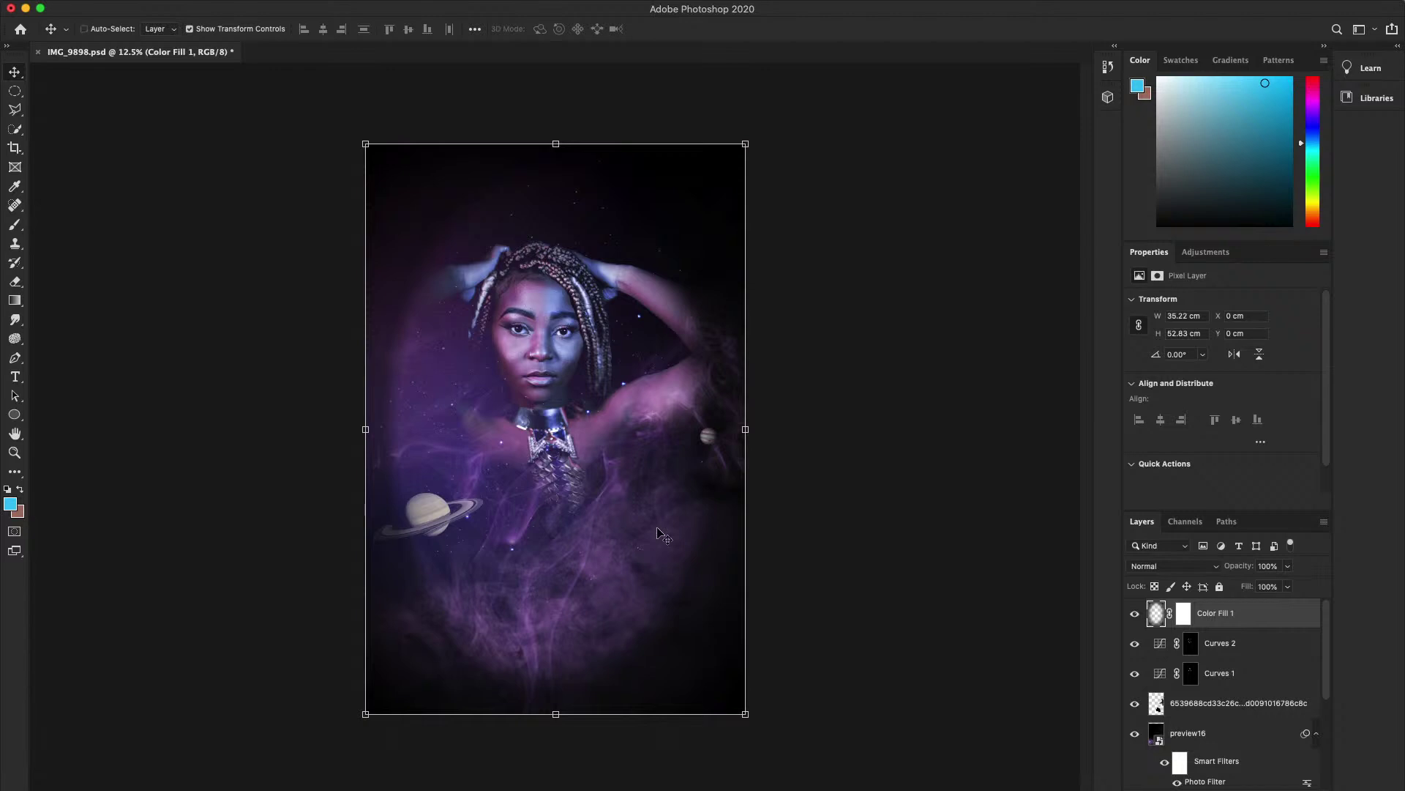
key("super+shift+z")
key("super+shift+z")
key("super+shift+z")
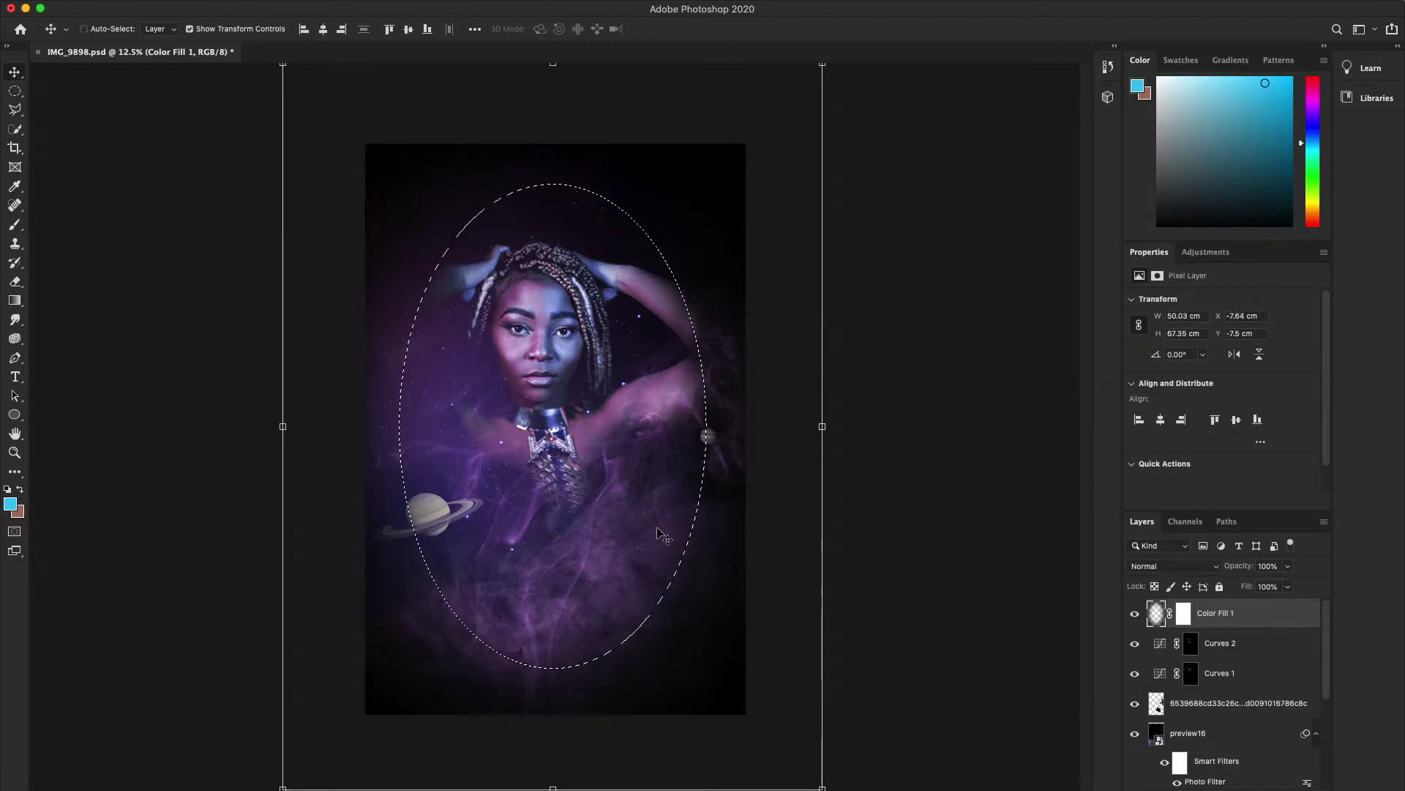
key("super+shift+z")
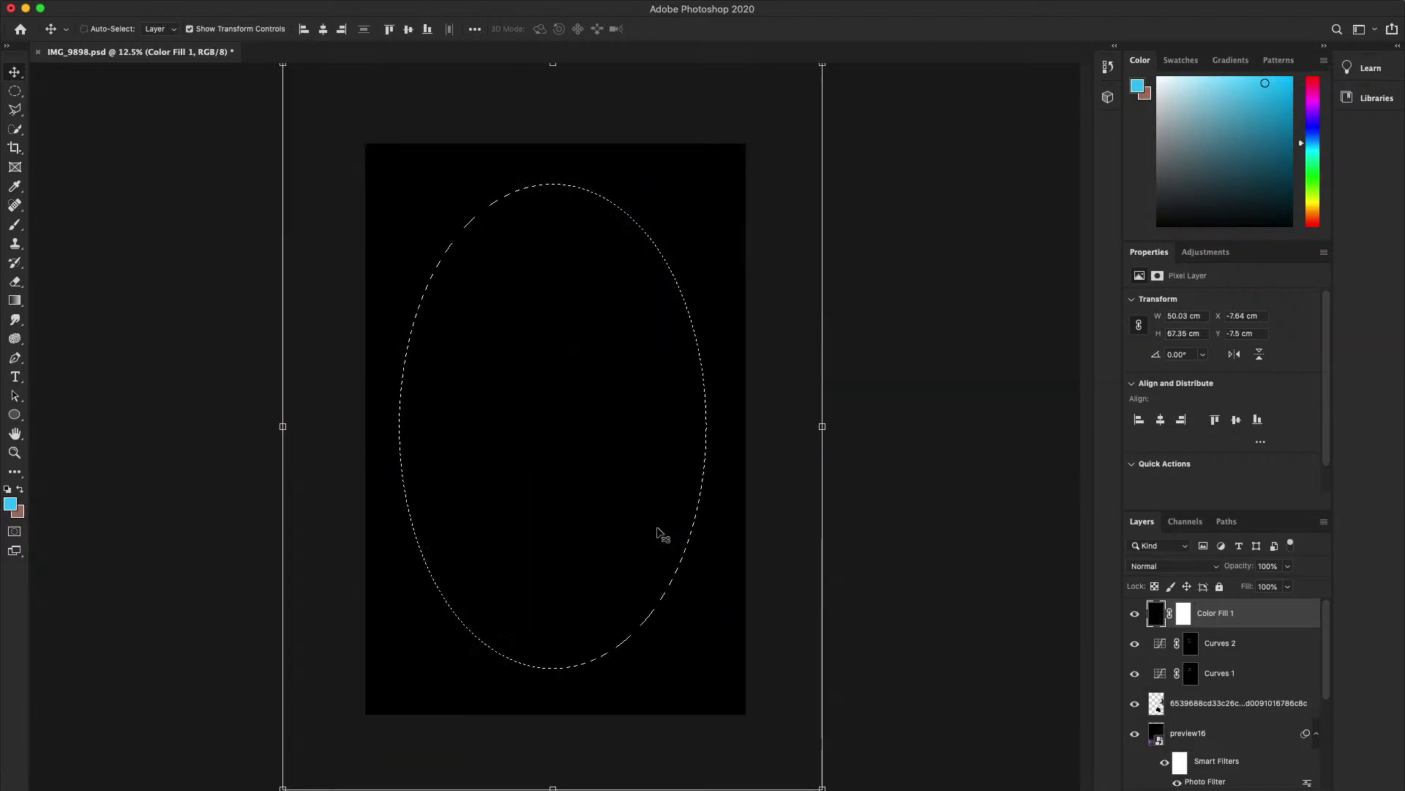
key("super+d")
- Clear the old selection and draw a wider oval around the portrait with a 500 px feather
left_click(14, 92)
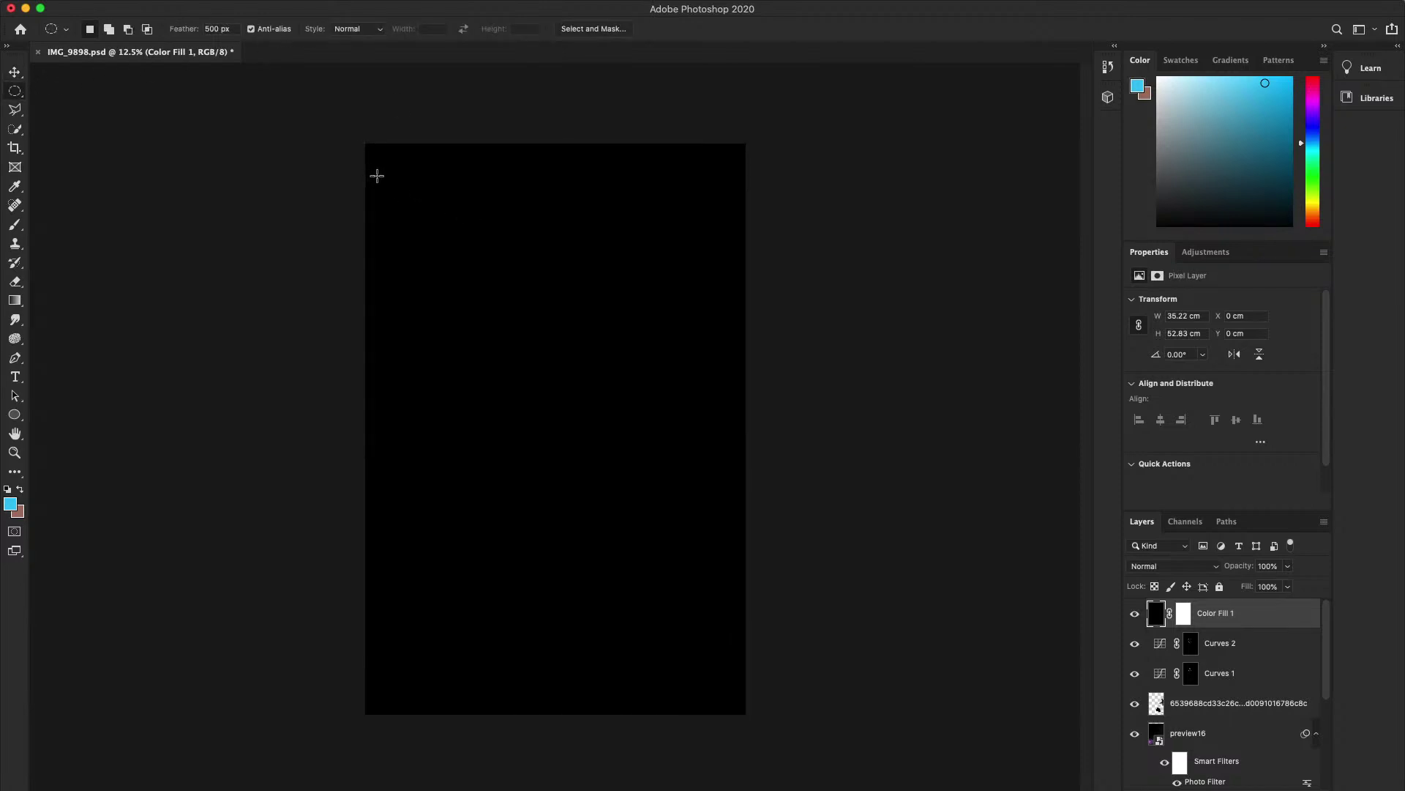
left_click_drag(377, 175, 735, 678)
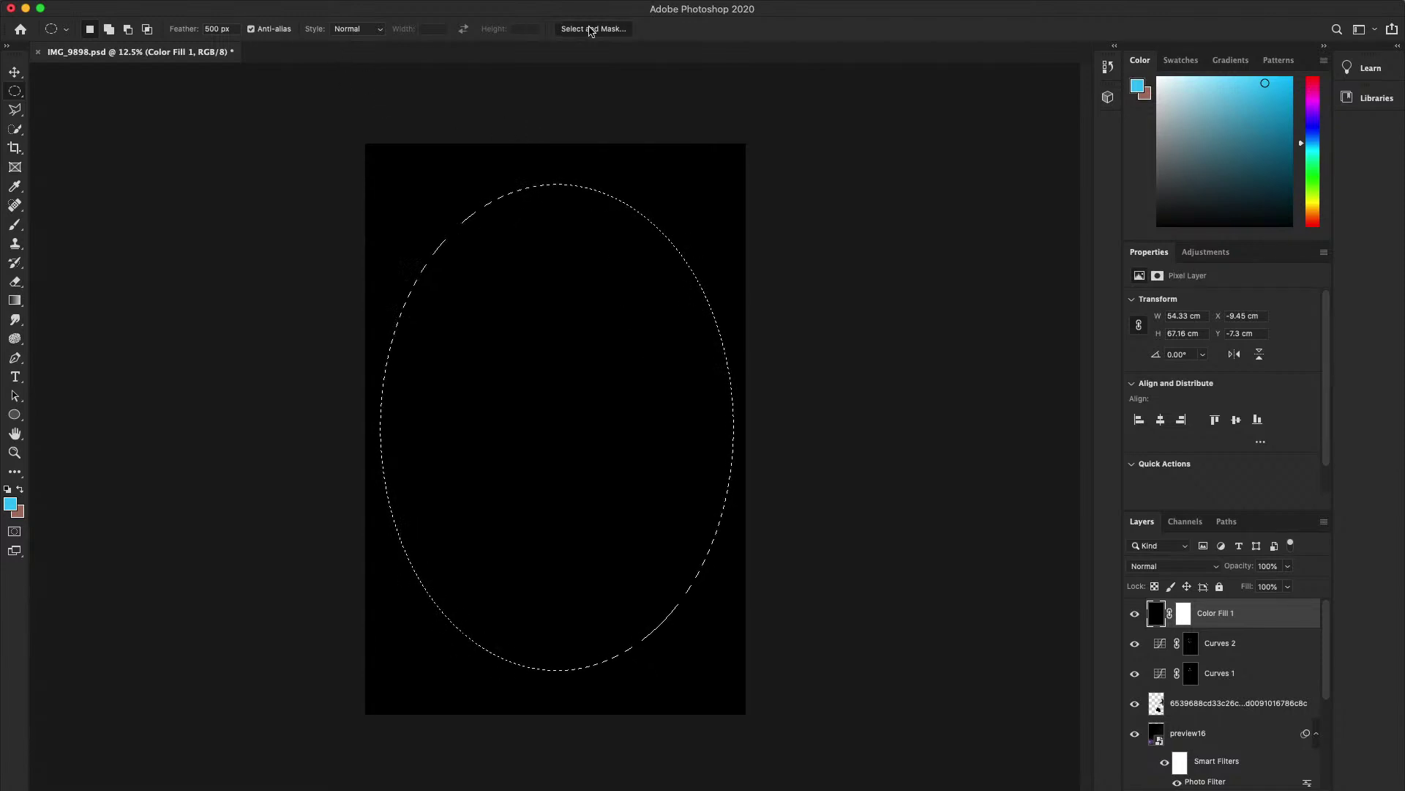
key("super+alt+r")
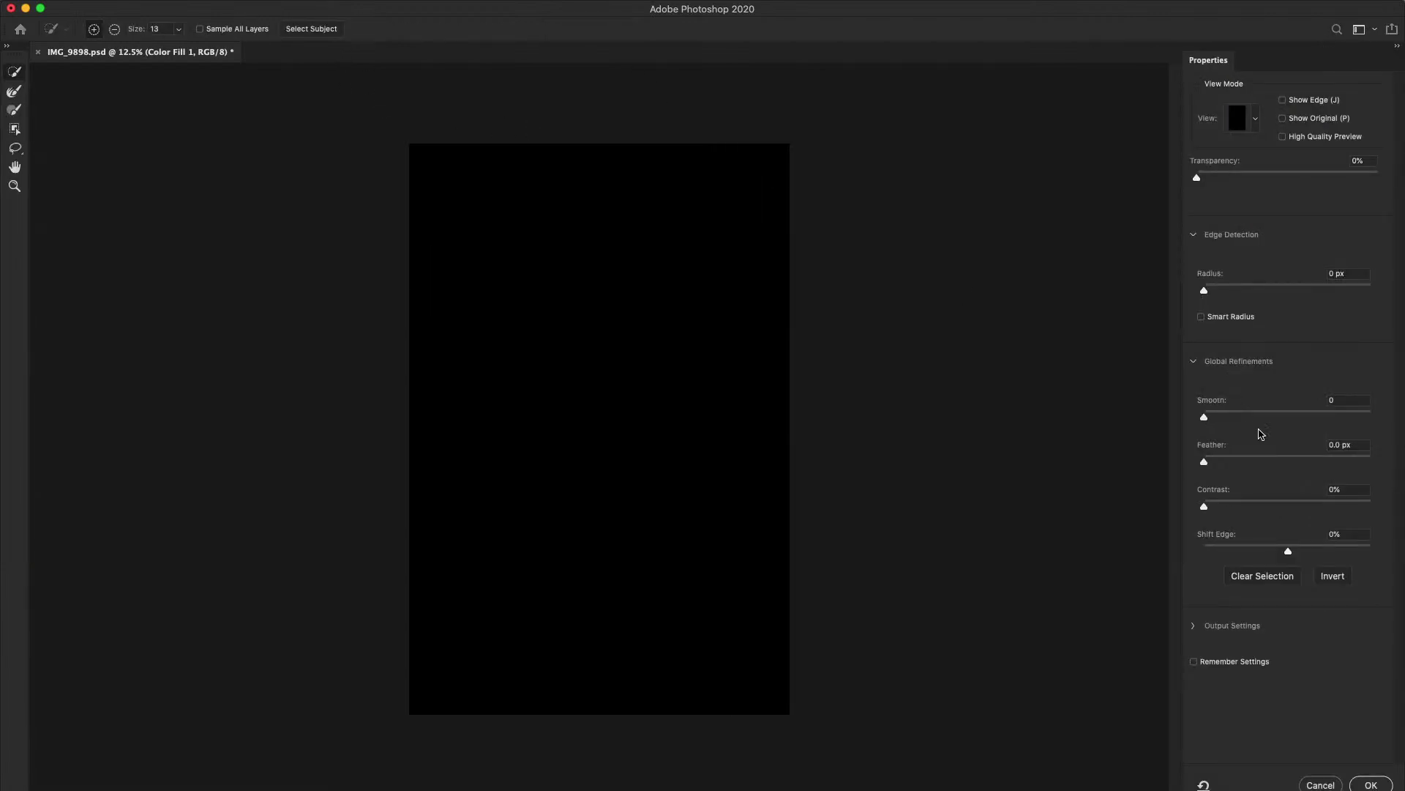
left_click(1308, 461)
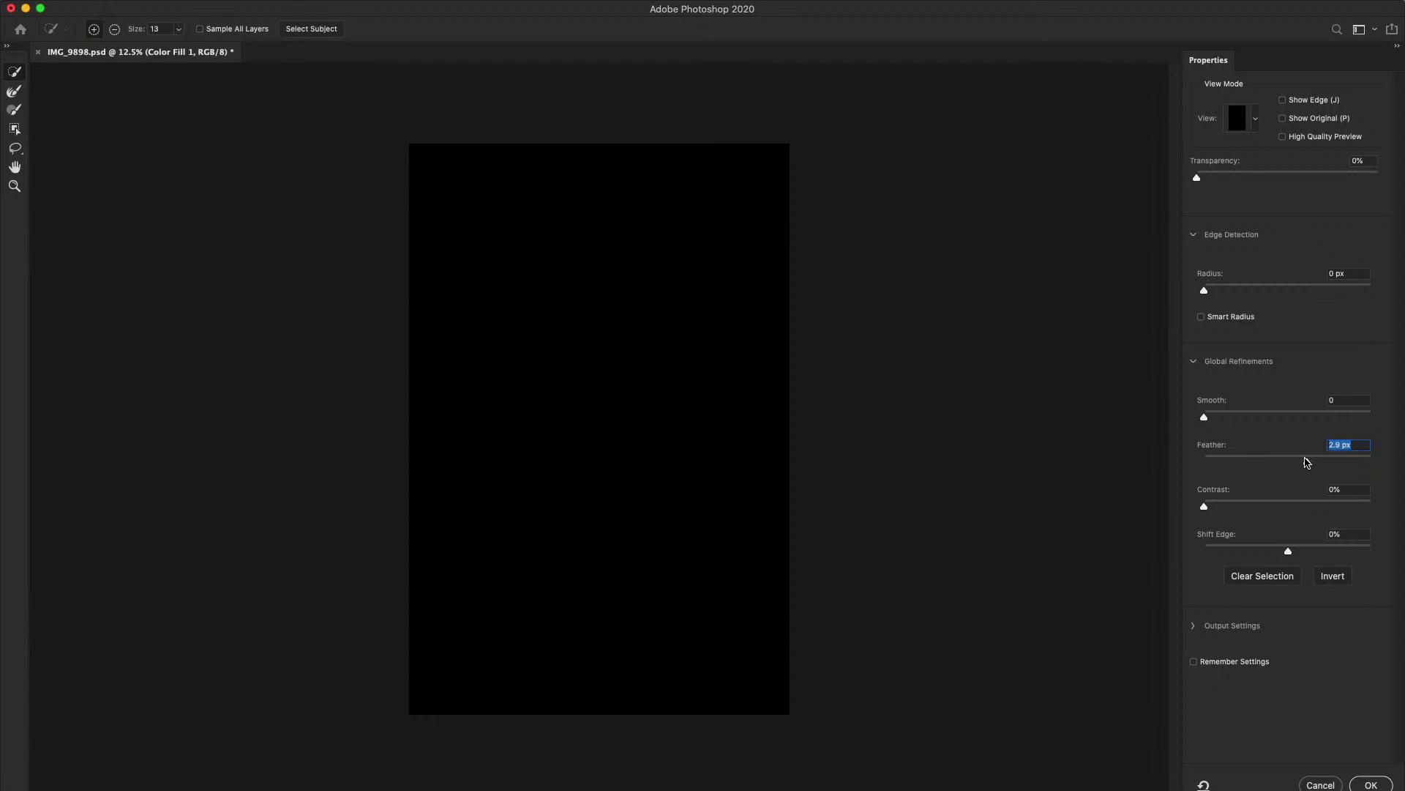
left_click(1346, 461)
left_click(1272, 415)
left_click(1262, 290)
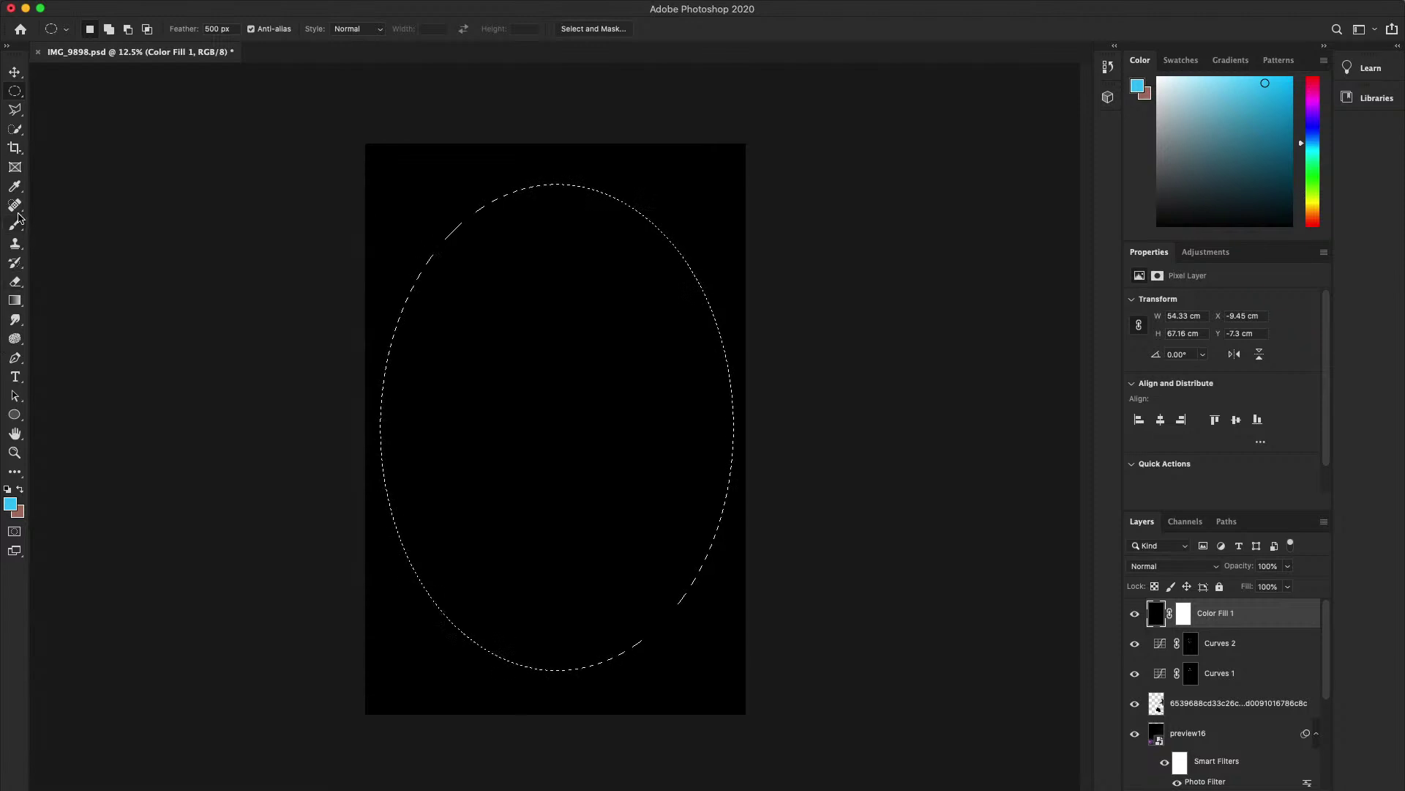
- Delete the black fill inside the wider oval and clear the selection
left_click(16, 227)
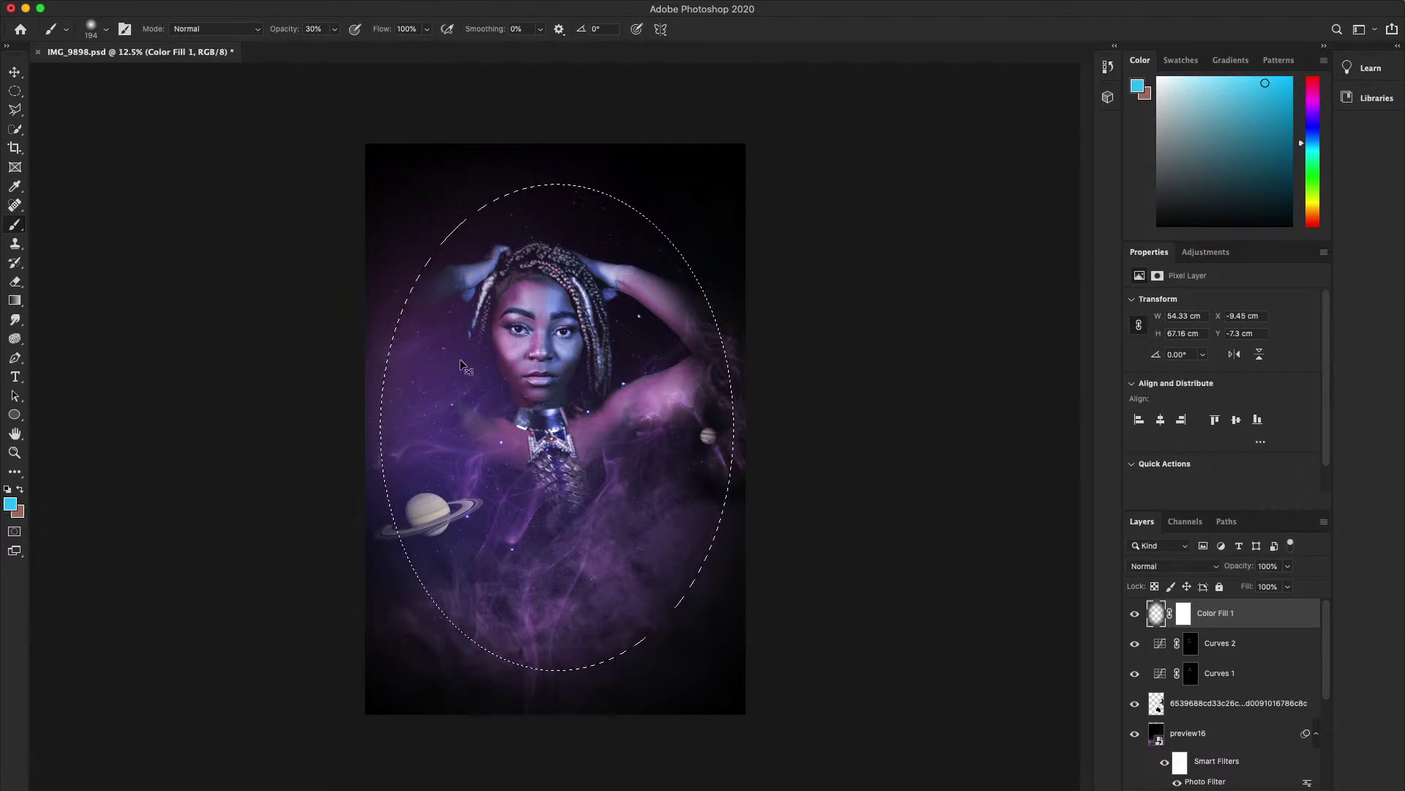
key("ctrl+d")
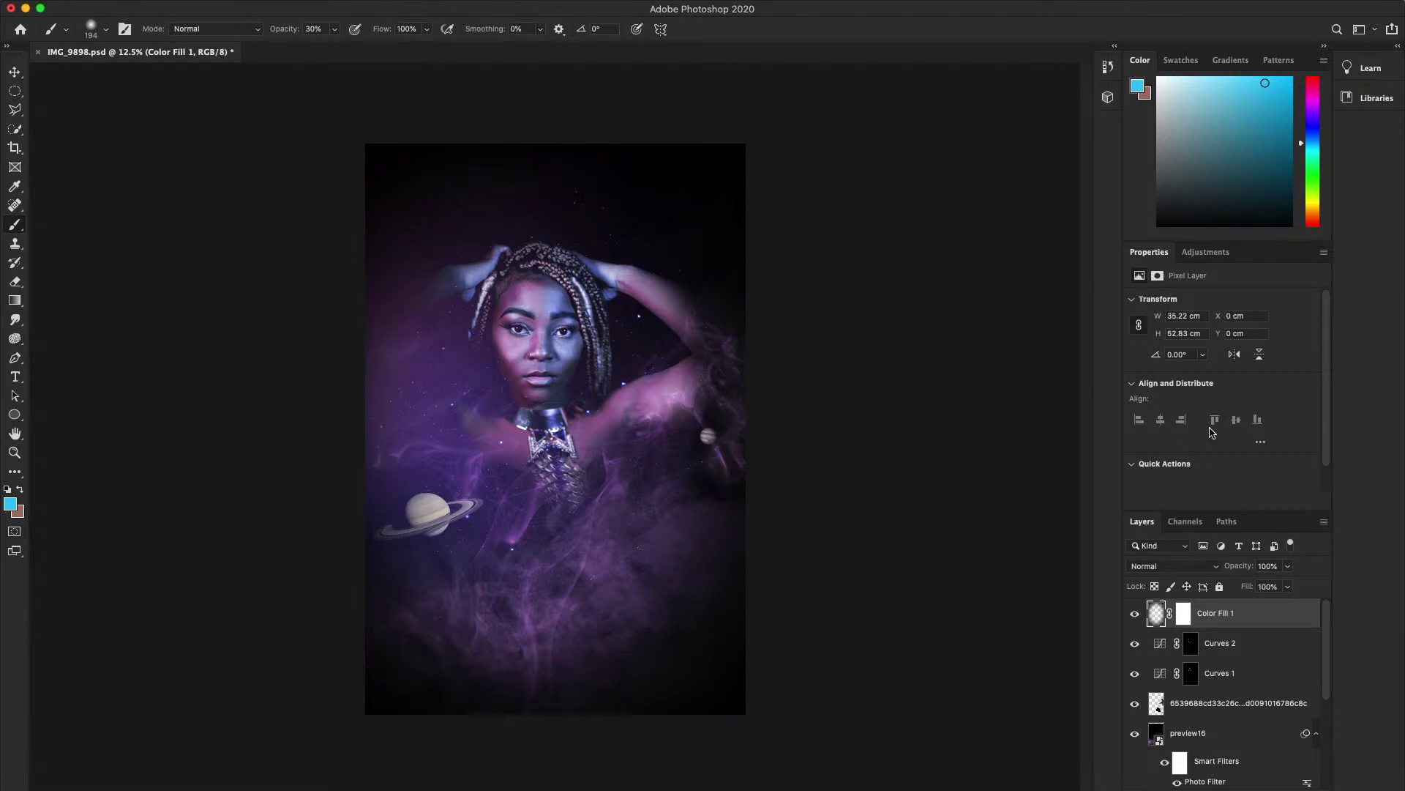
- Keep the vignette layer's blend mode at Normal and lower its opacity to 54%
left_click(1204, 566)
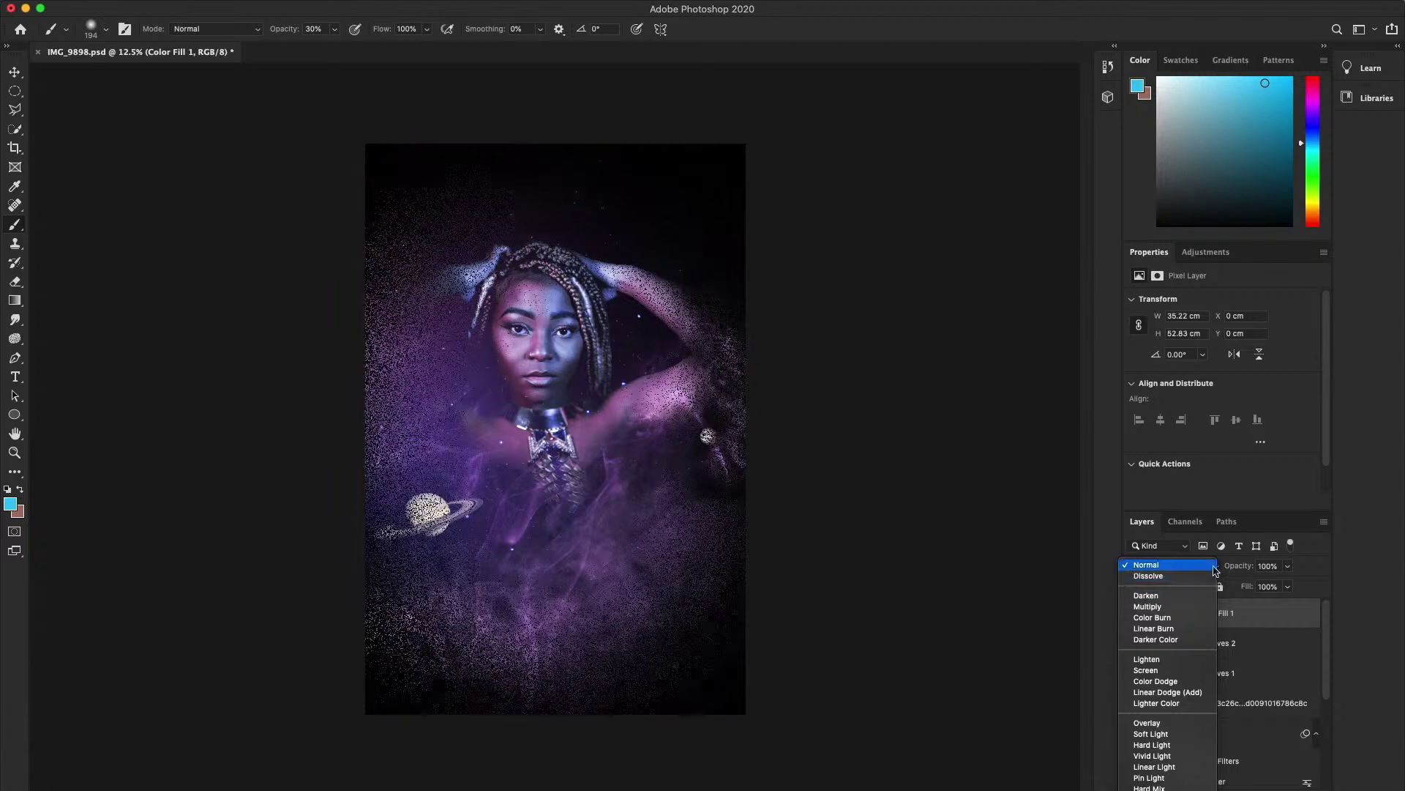
left_click(1219, 571)
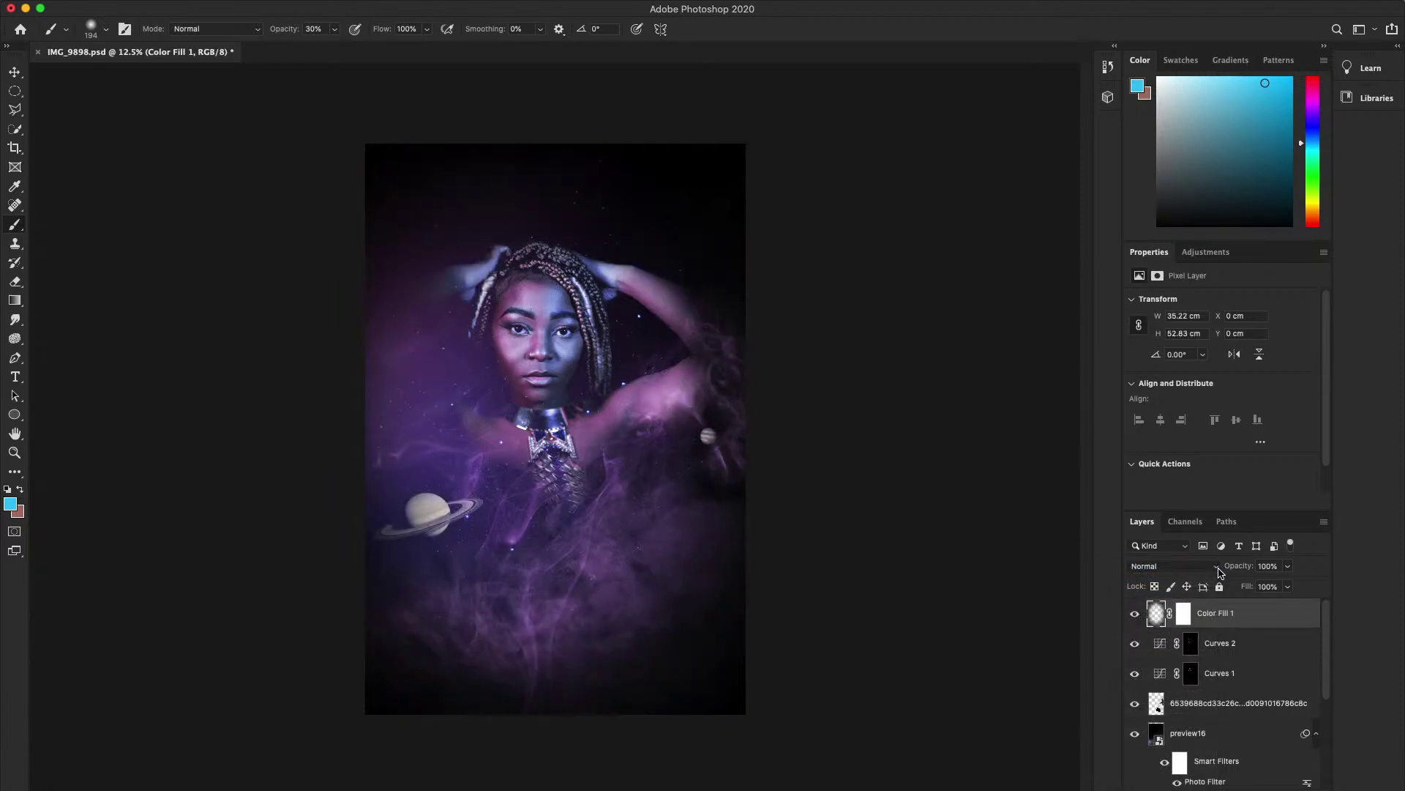
left_click(1287, 567)
left_click_drag(1292, 583, 1261, 587)
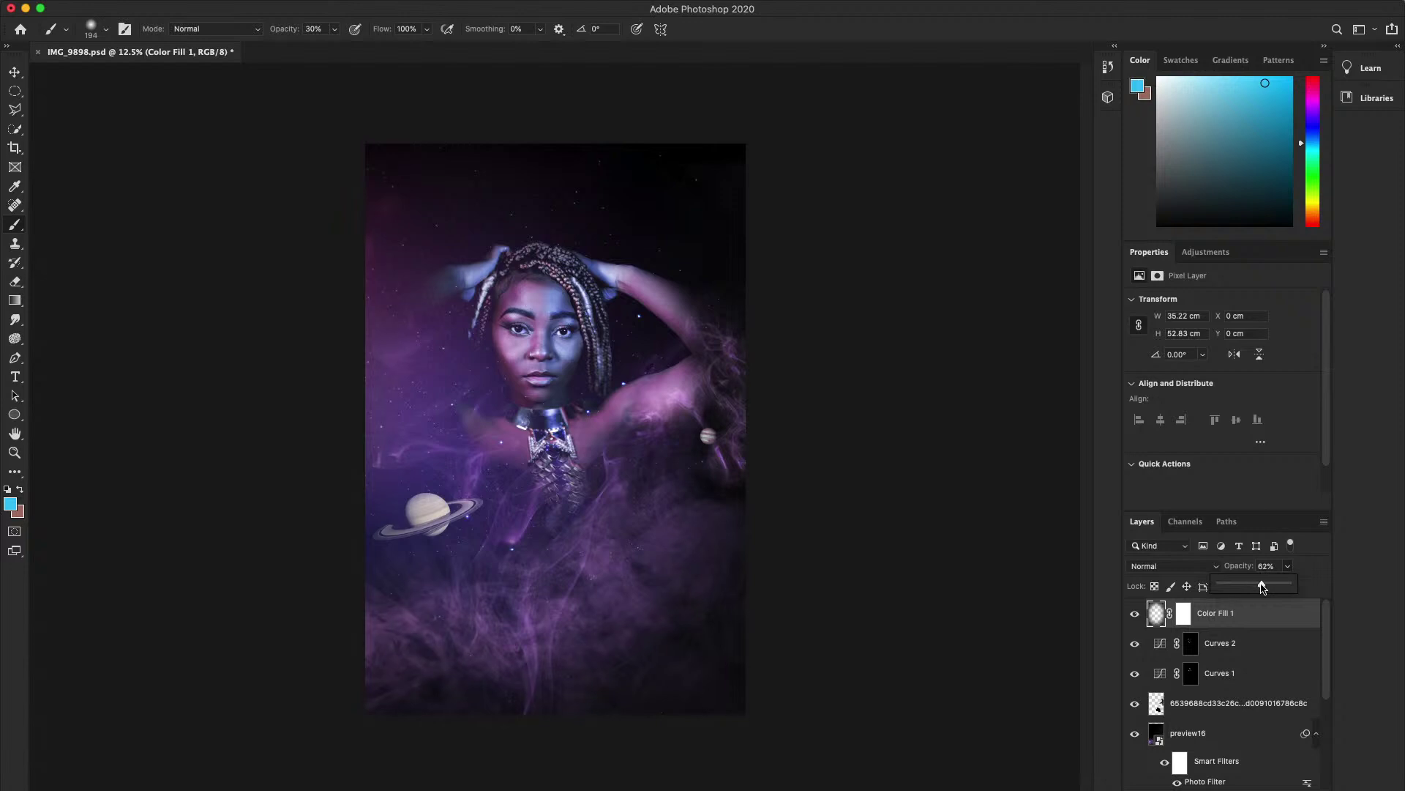
left_click(16, 73)
left_click_drag(518, 340, 534, 338)
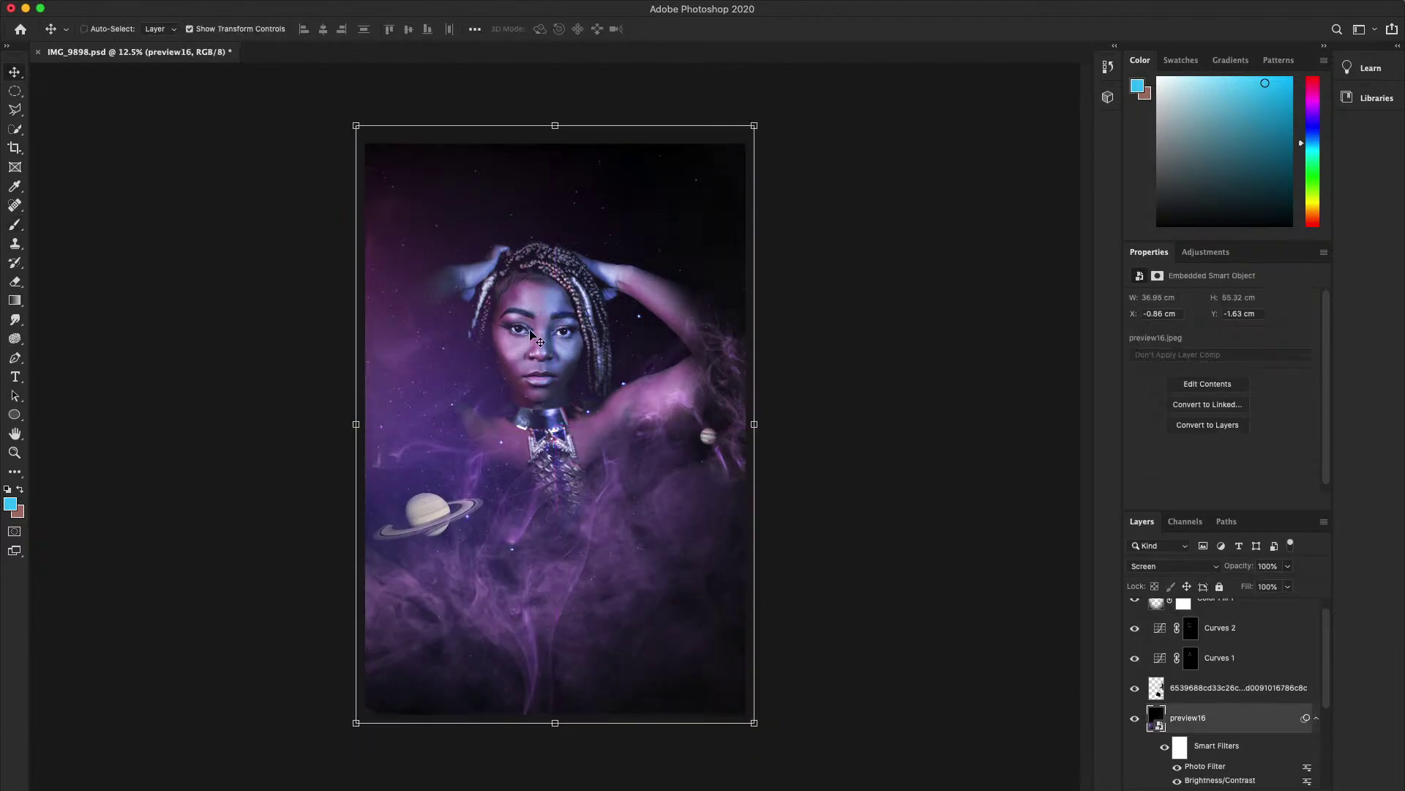
scroll(1237, 670, "up", 1)
left_click(1215, 616)
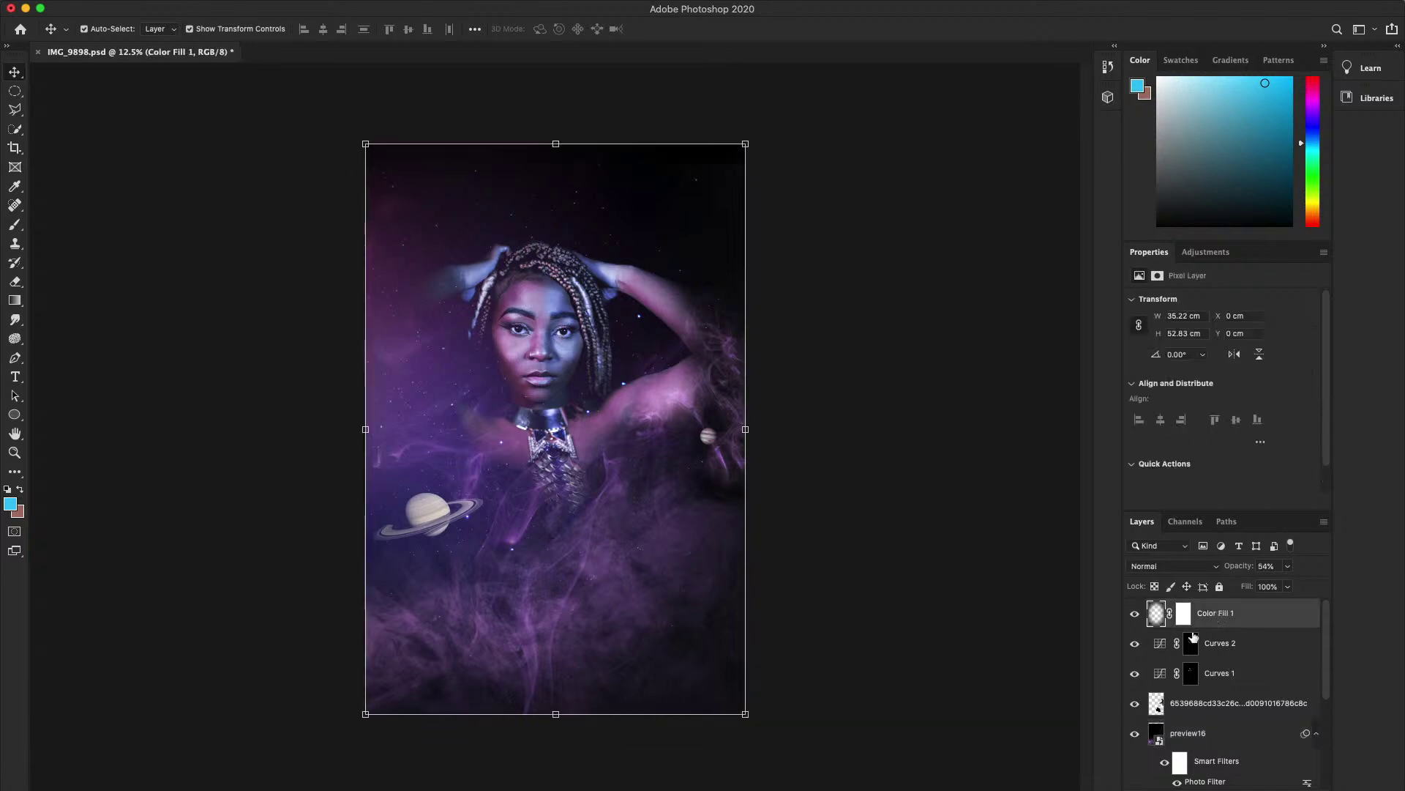
left_click(597, 502)
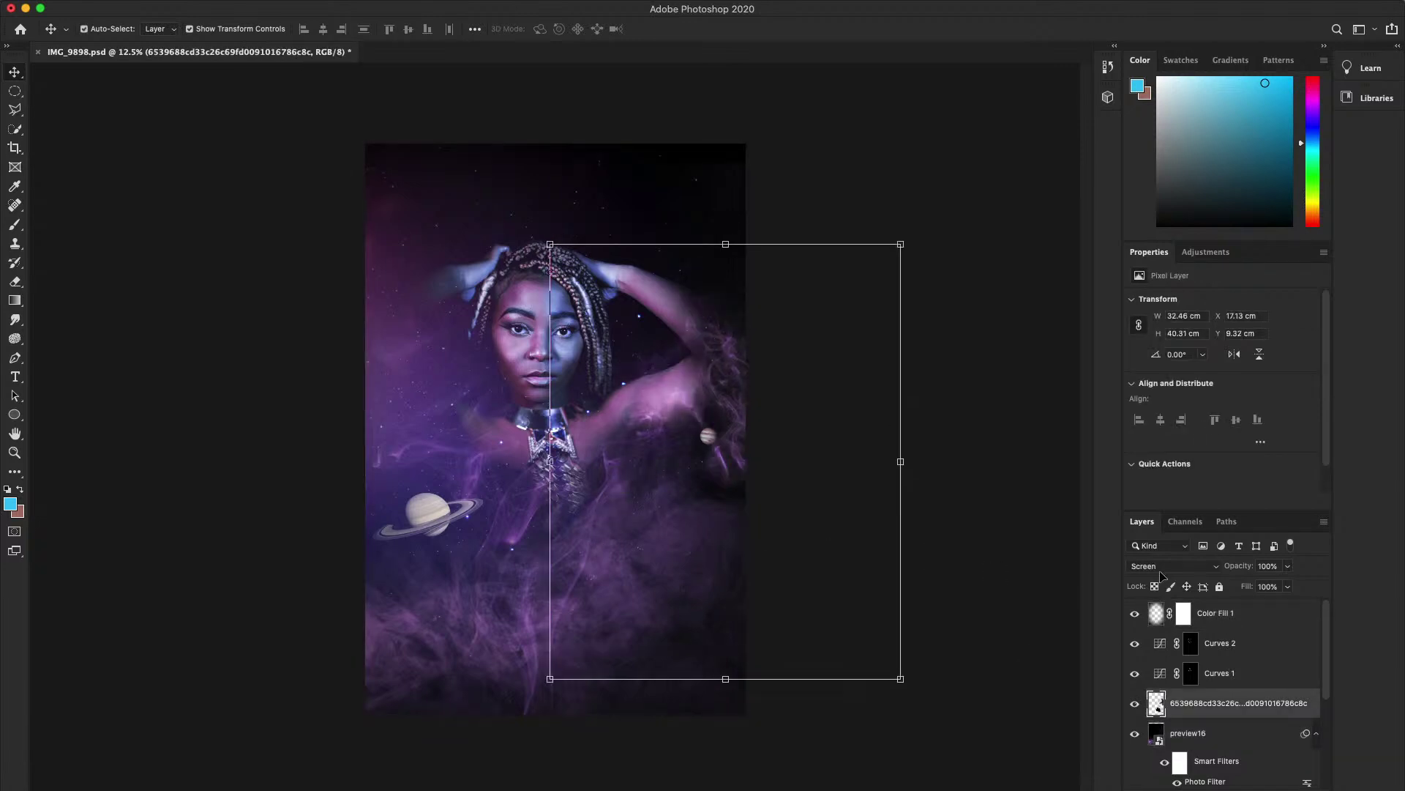
- Scale the Color Fill 1 vignette layer up to 117.78% and apply the transformation
left_click(1258, 616)
left_click_drag(748, 713, 847, 790)
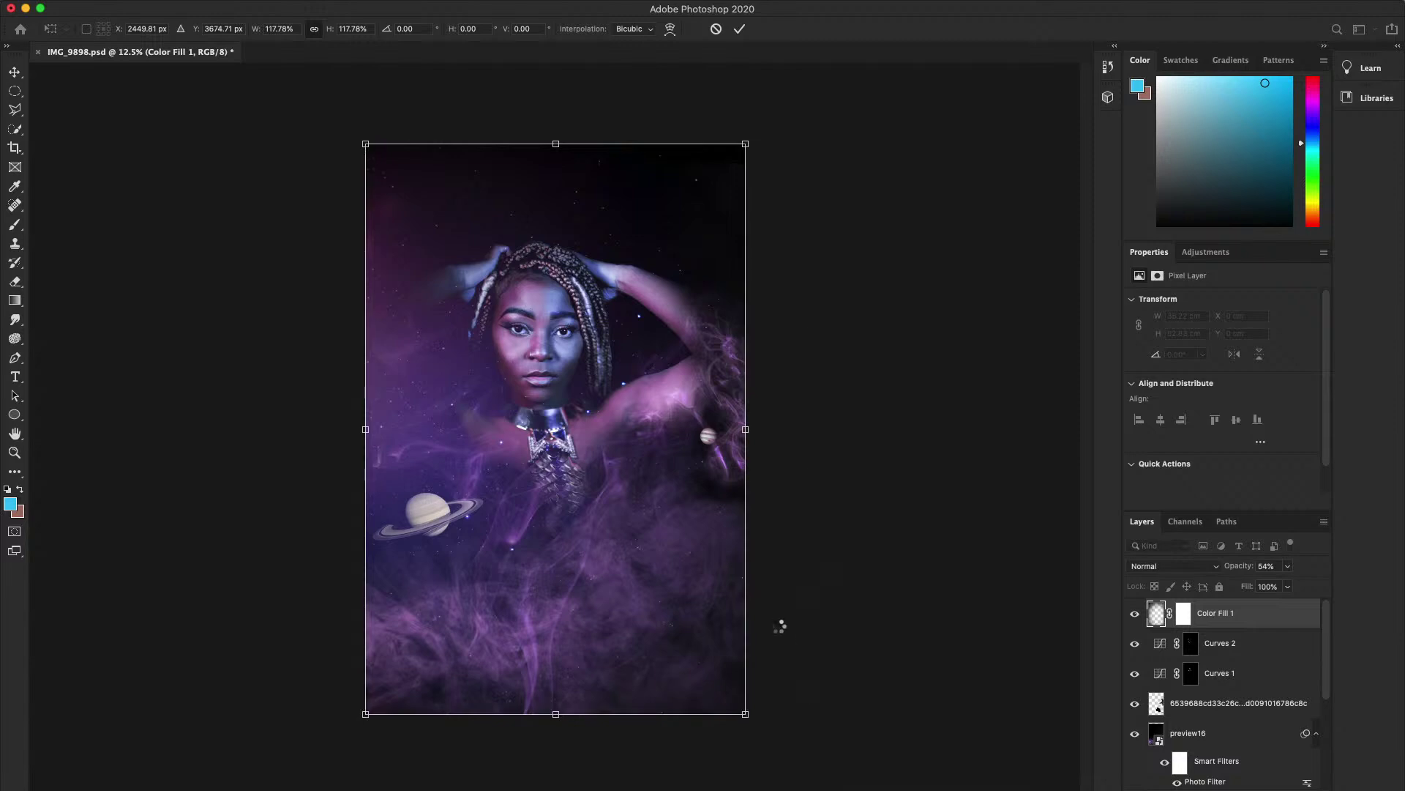
key("Return")
- Scale the Color Fill 1 layer to 94.57% and reposition it so it extends beyond every edge of the canvas
left_click_drag(765, 671, 775, 515)
left_click(1241, 615)
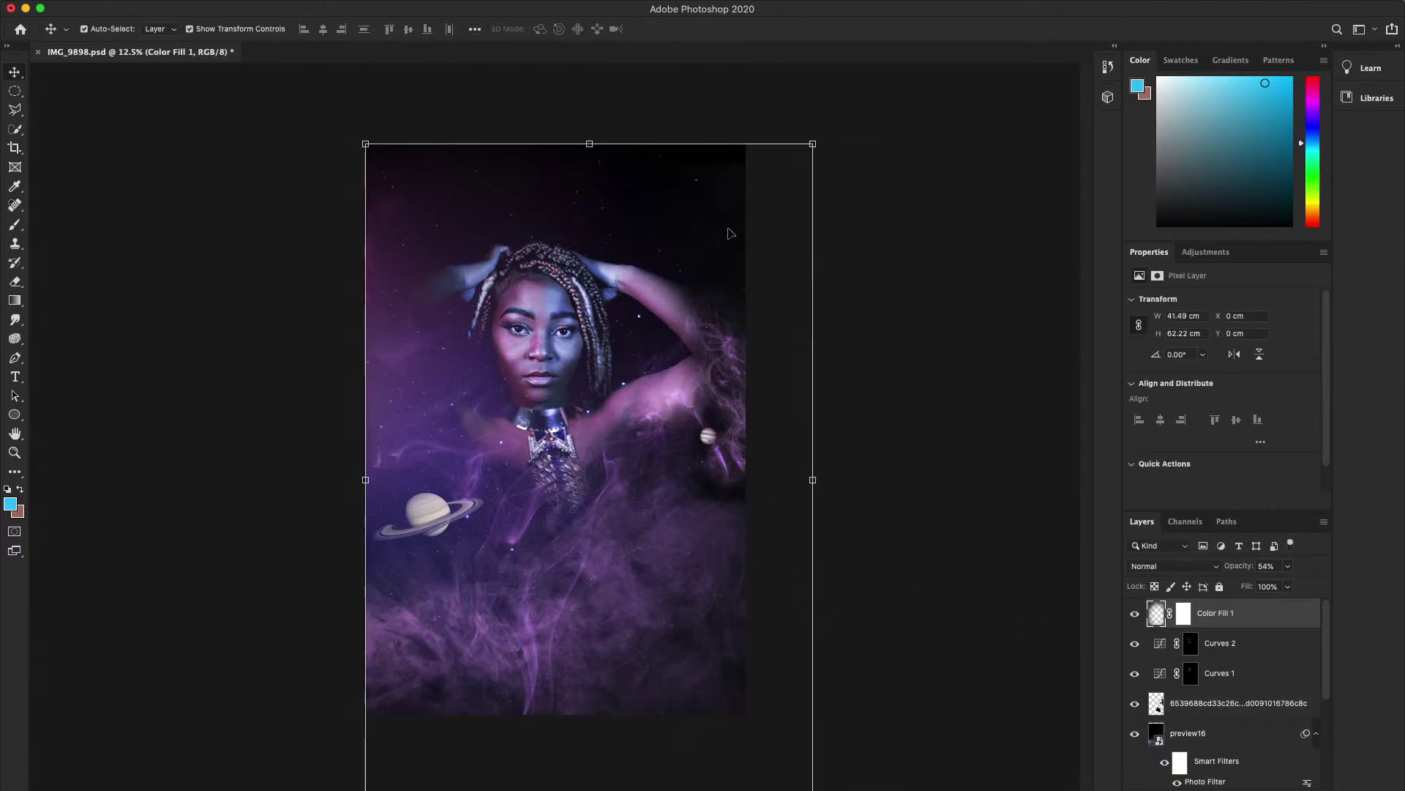
left_click_drag(769, 152, 675, 144)
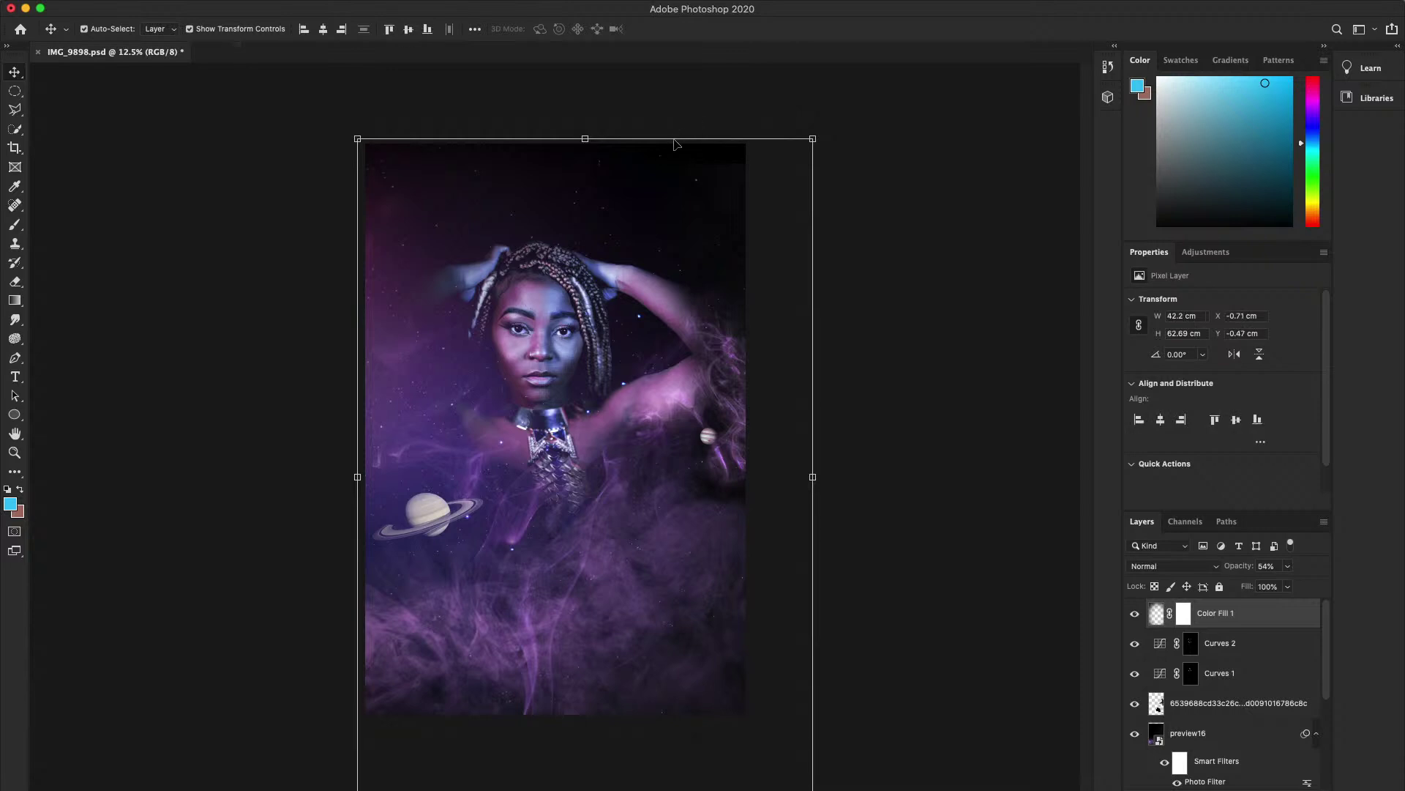
left_click(1193, 732)
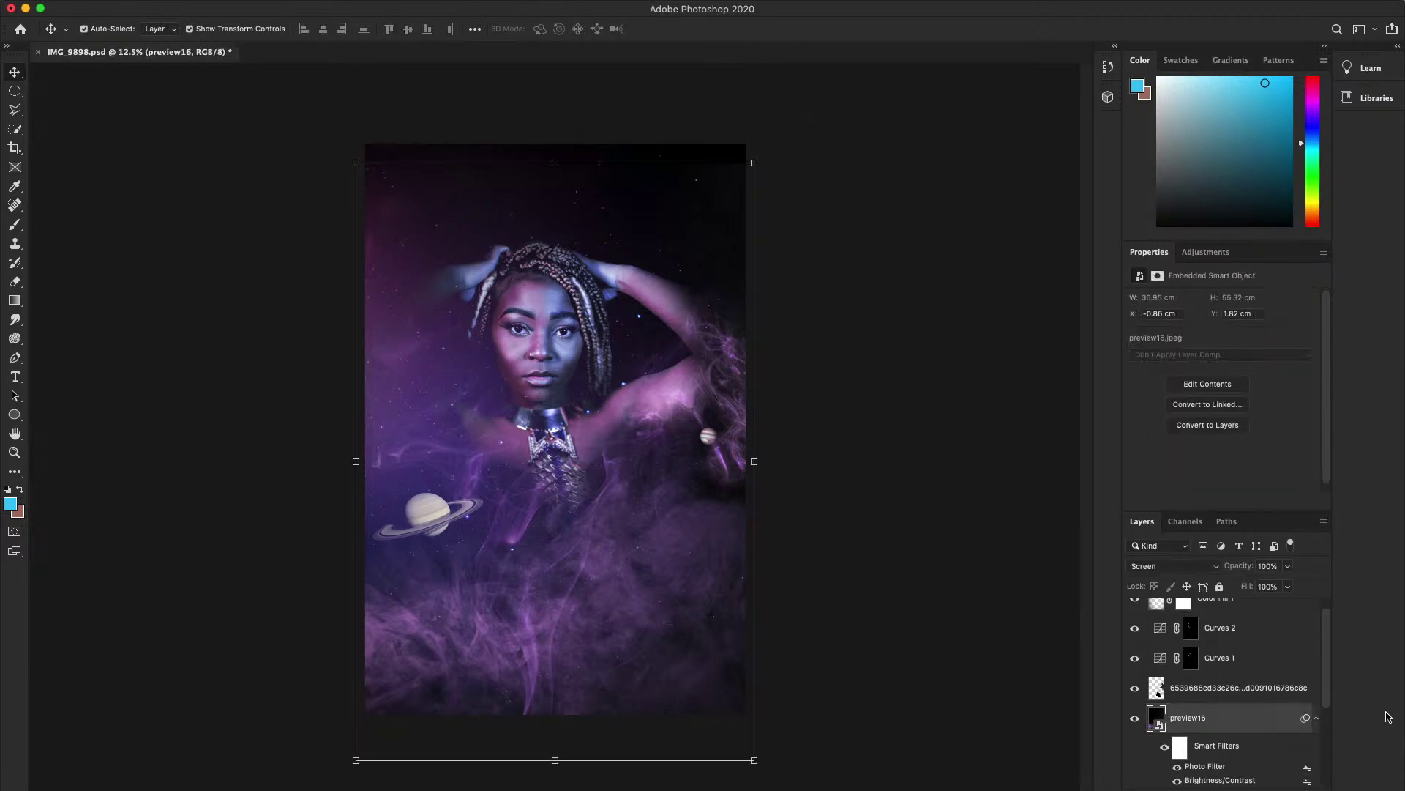
left_click(1213, 616)
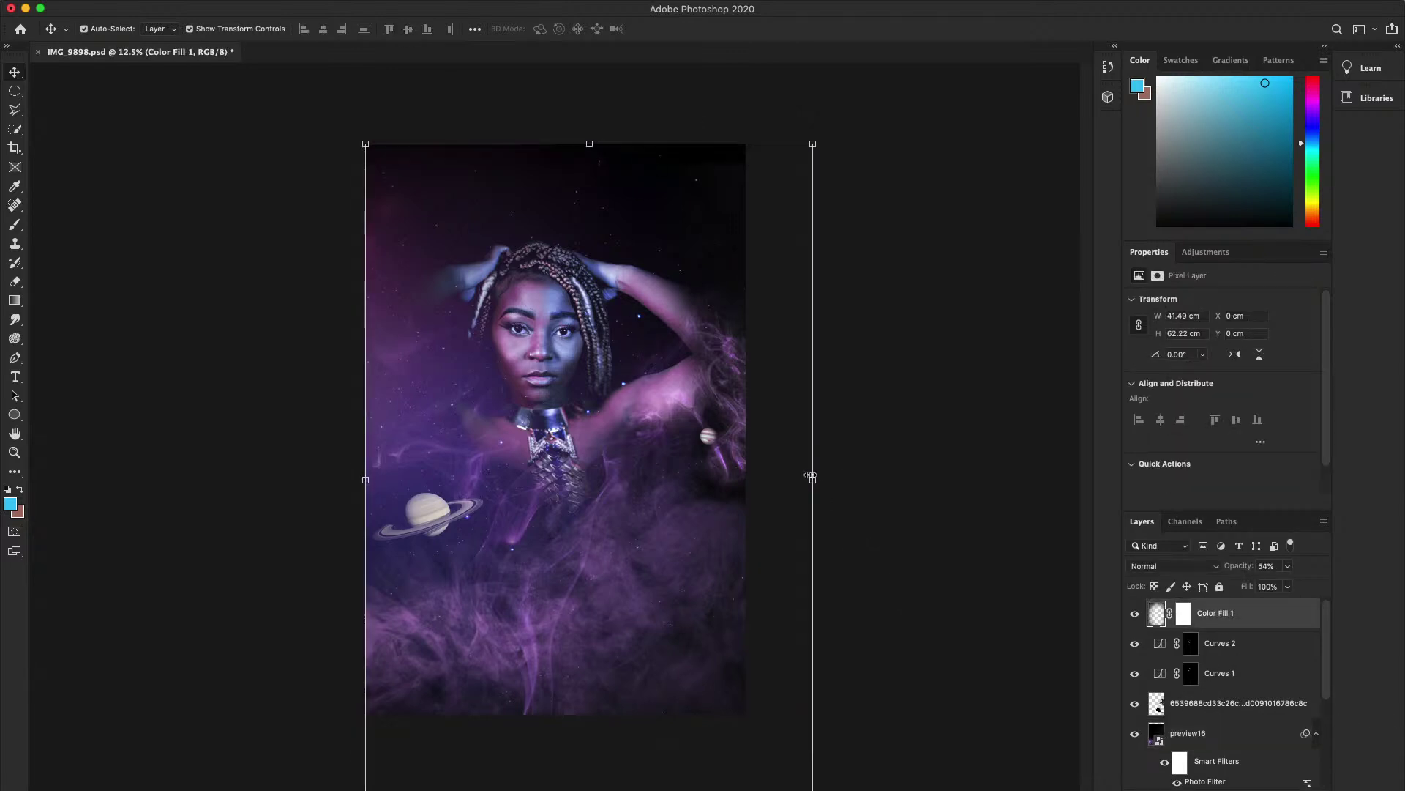
left_click_drag(813, 477, 773, 428)
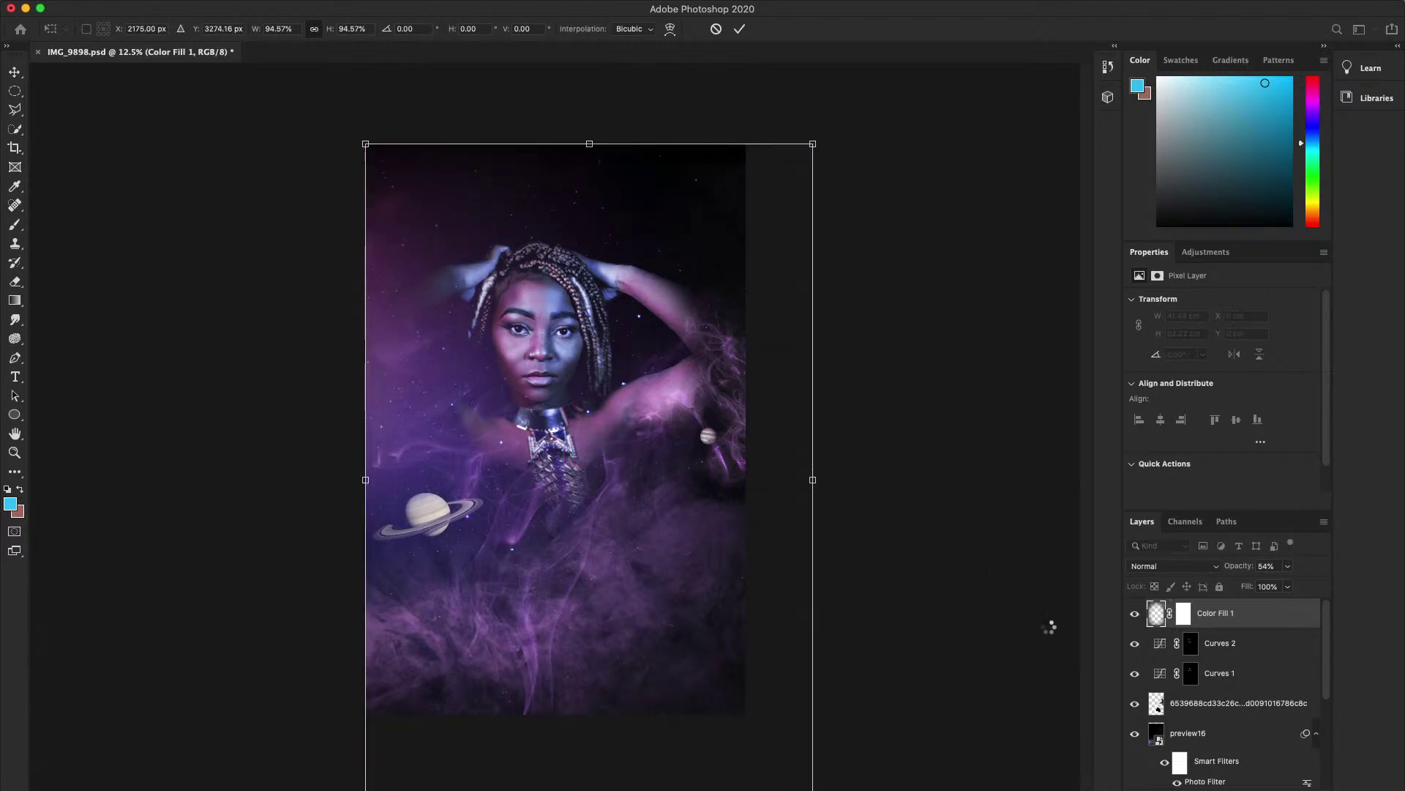
left_click(1054, 633)
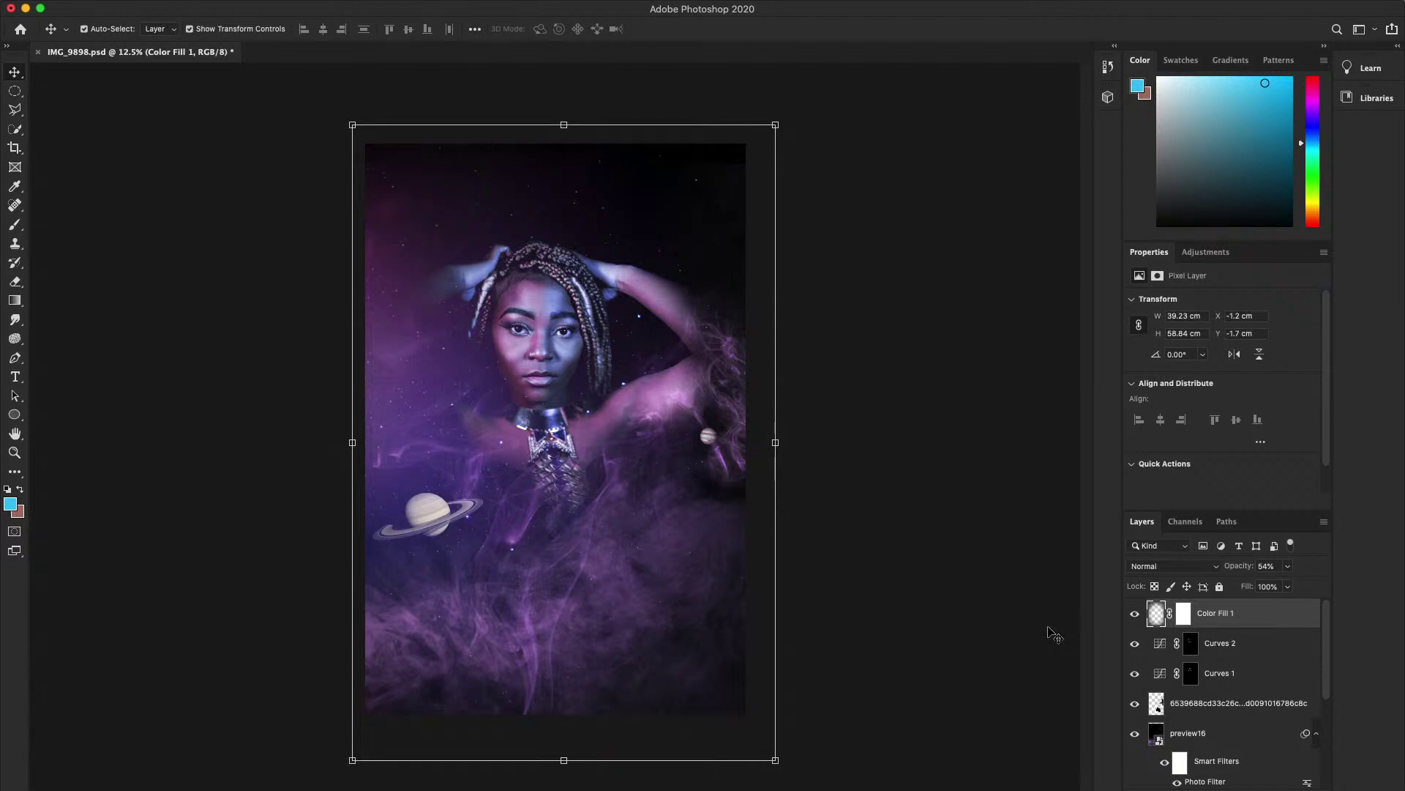
- Darken the small planet on the "unnamed" layer with Brightness -68 and Contrast 2
left_click(620, 421)
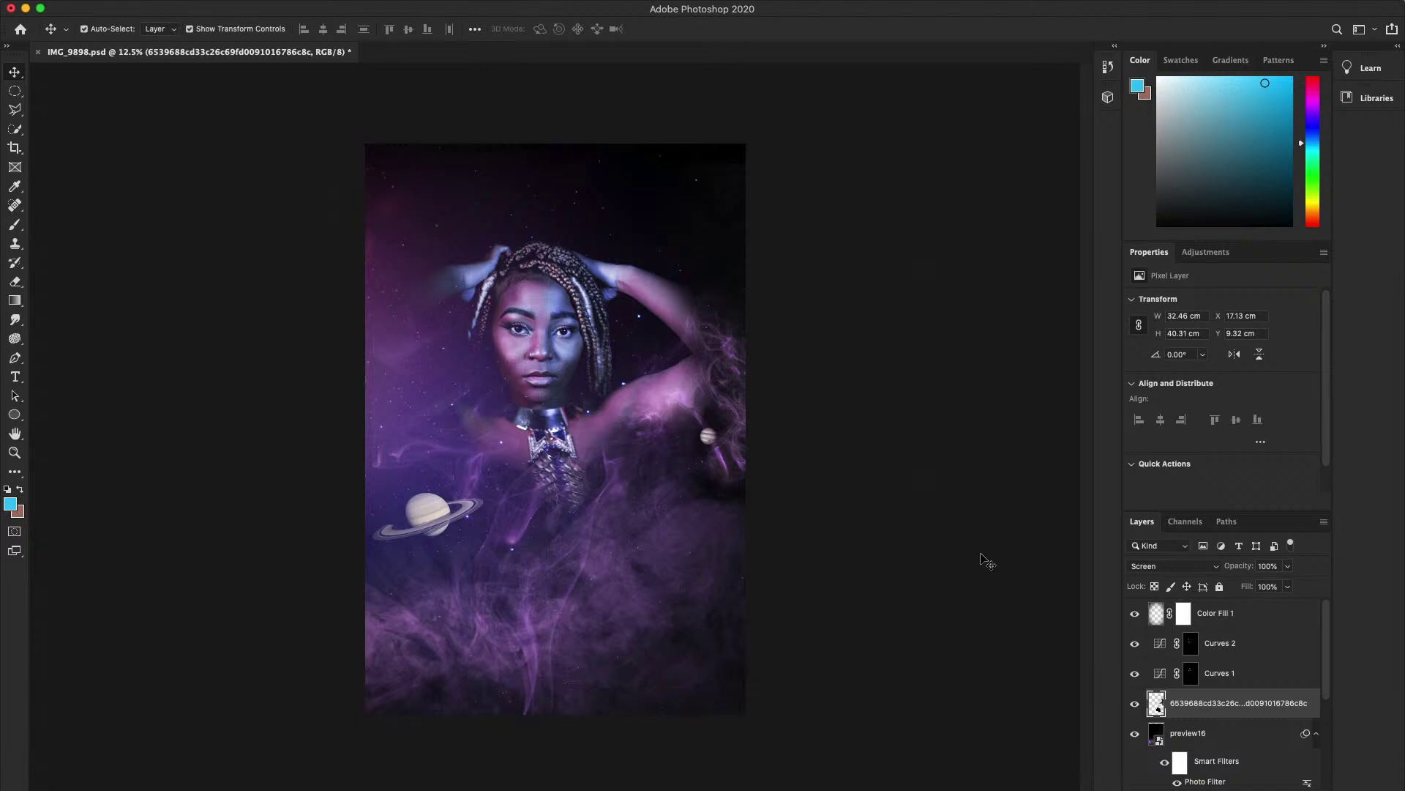
left_click(951, 623)
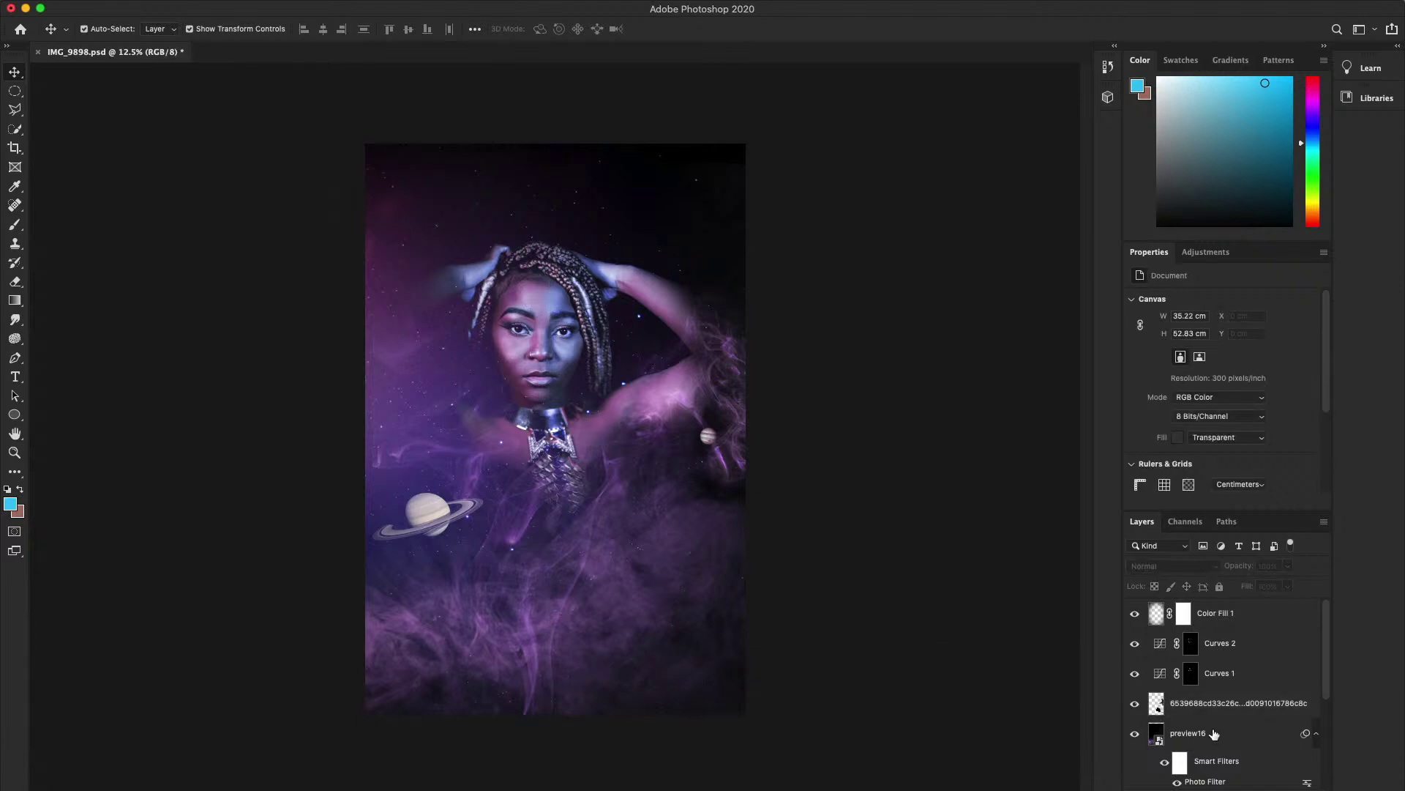
left_click(712, 440)
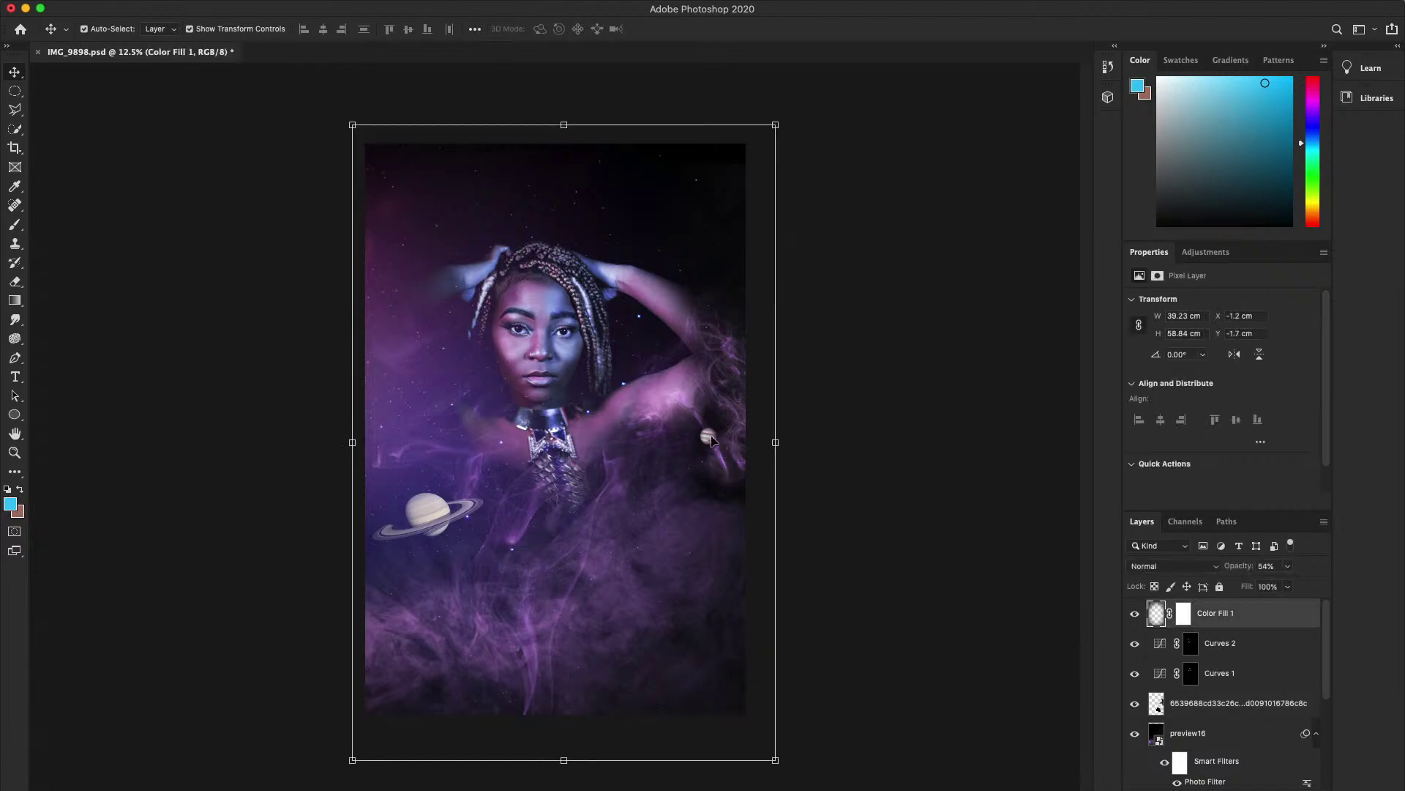
scroll(1214, 724, "down", 6)
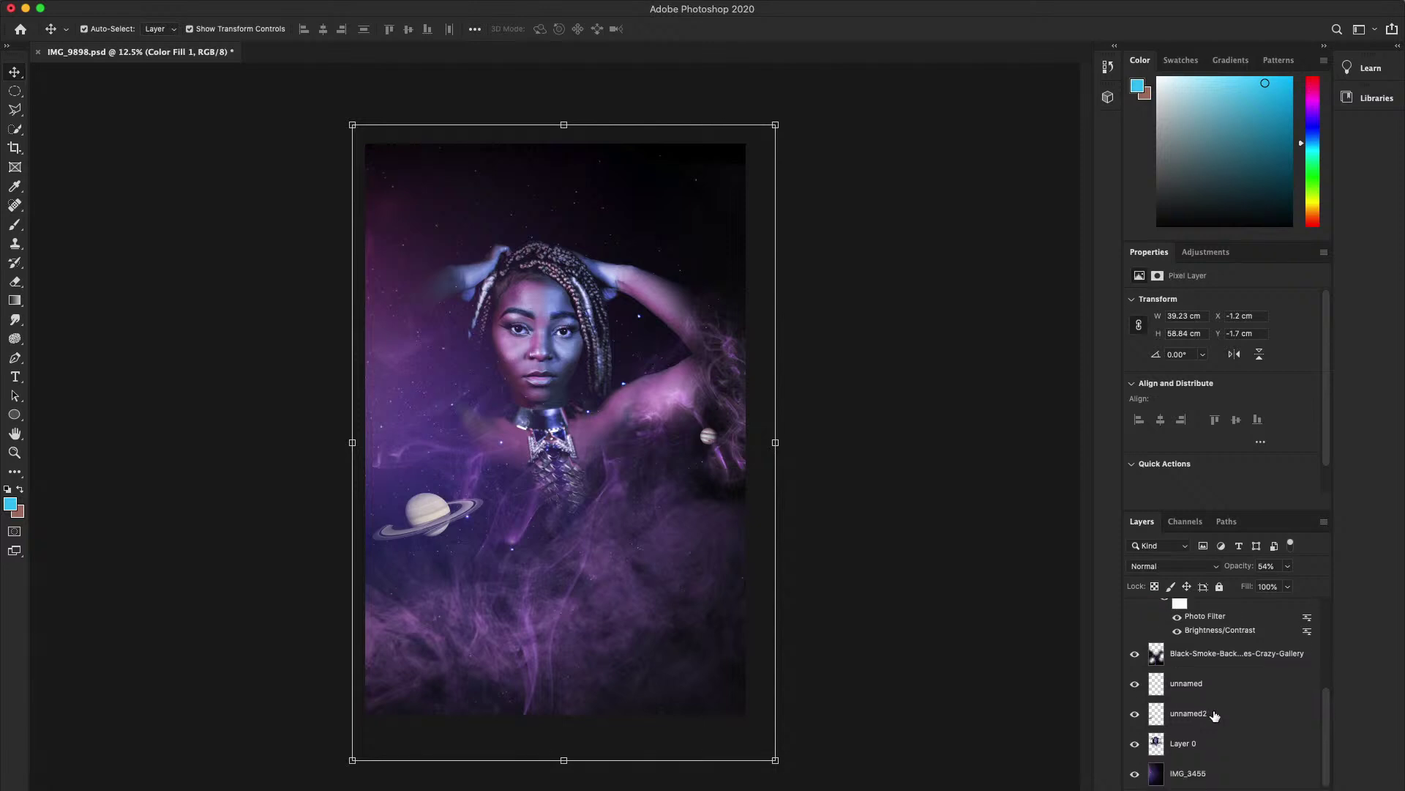
left_click(1203, 714)
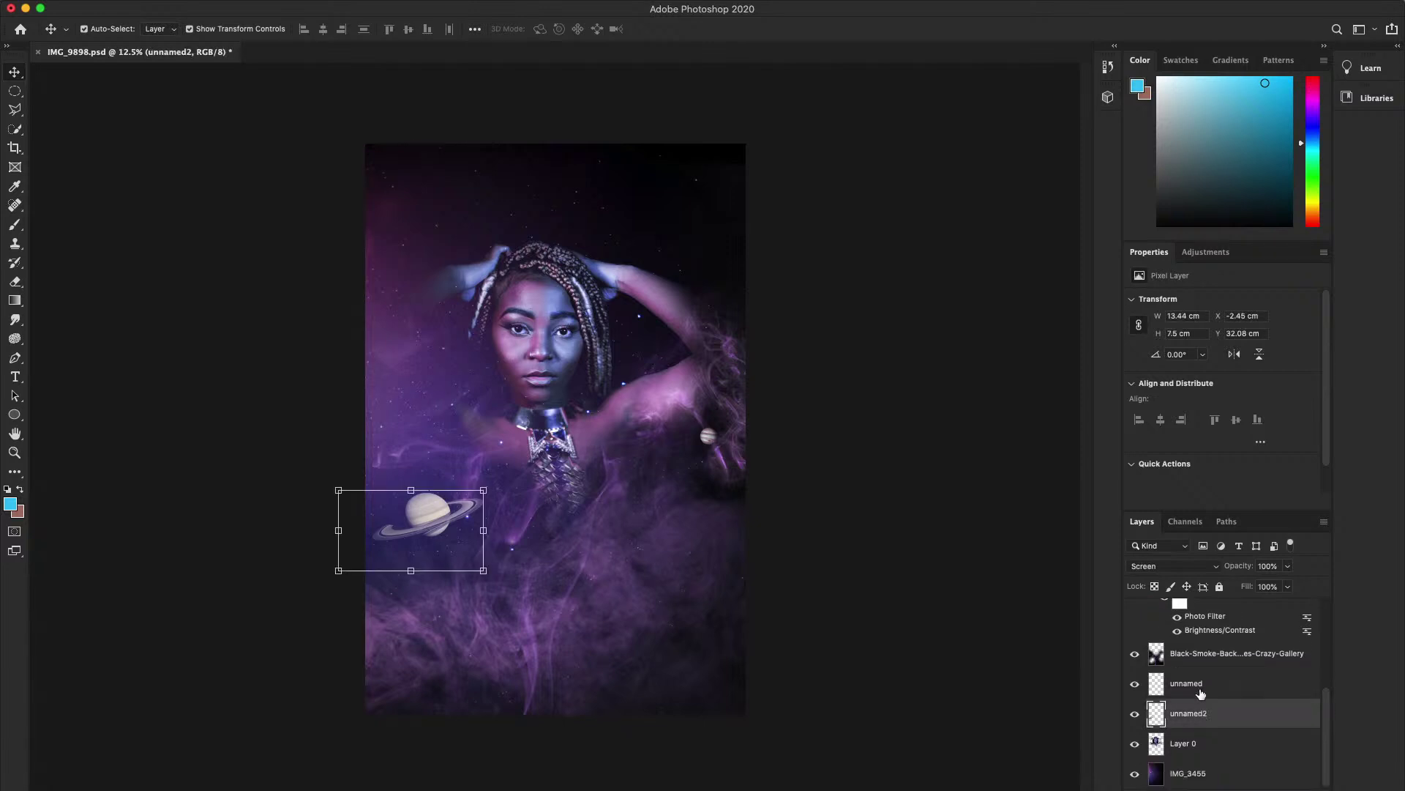
left_click(1200, 692)
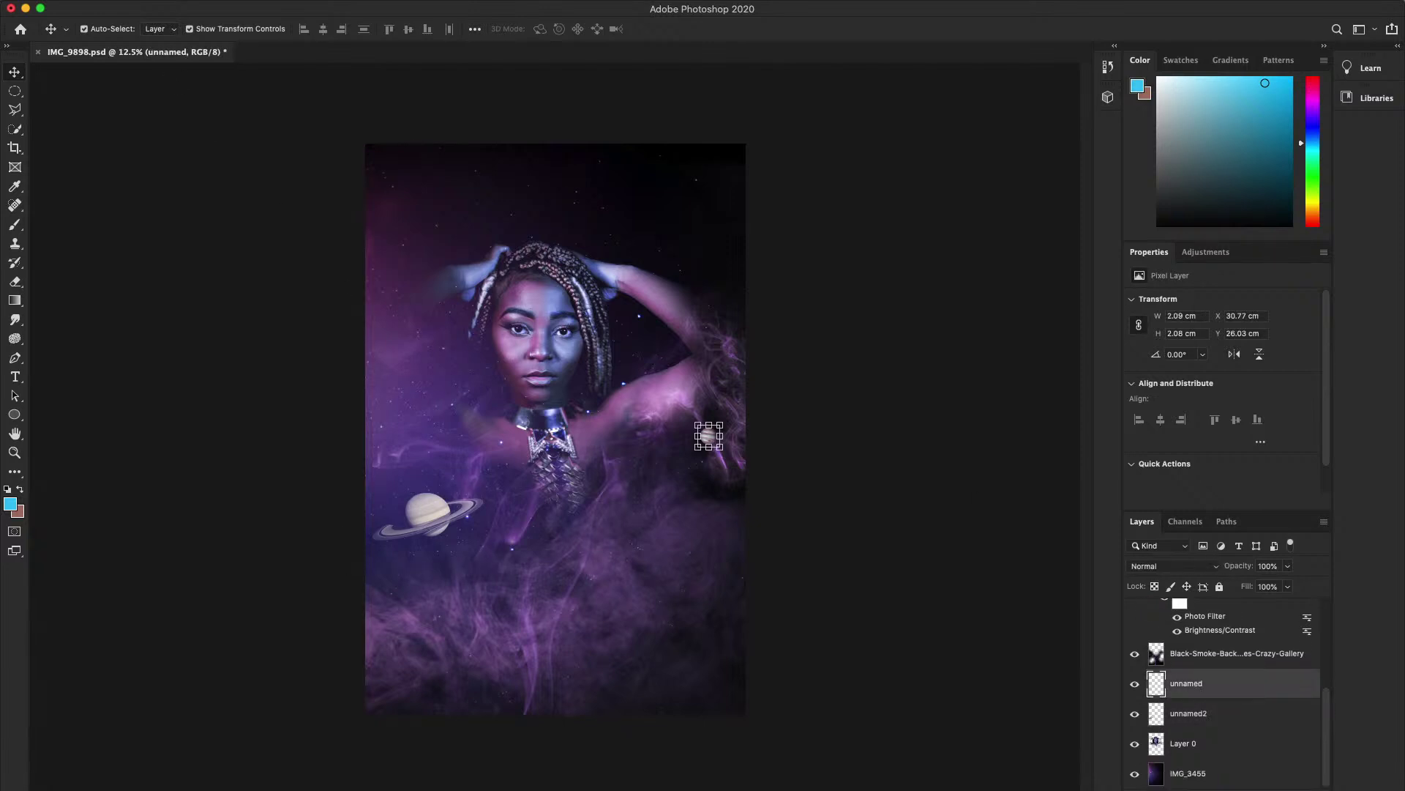
left_click(179, 0)
mouse_move(227, 28)
left_click(420, 27)
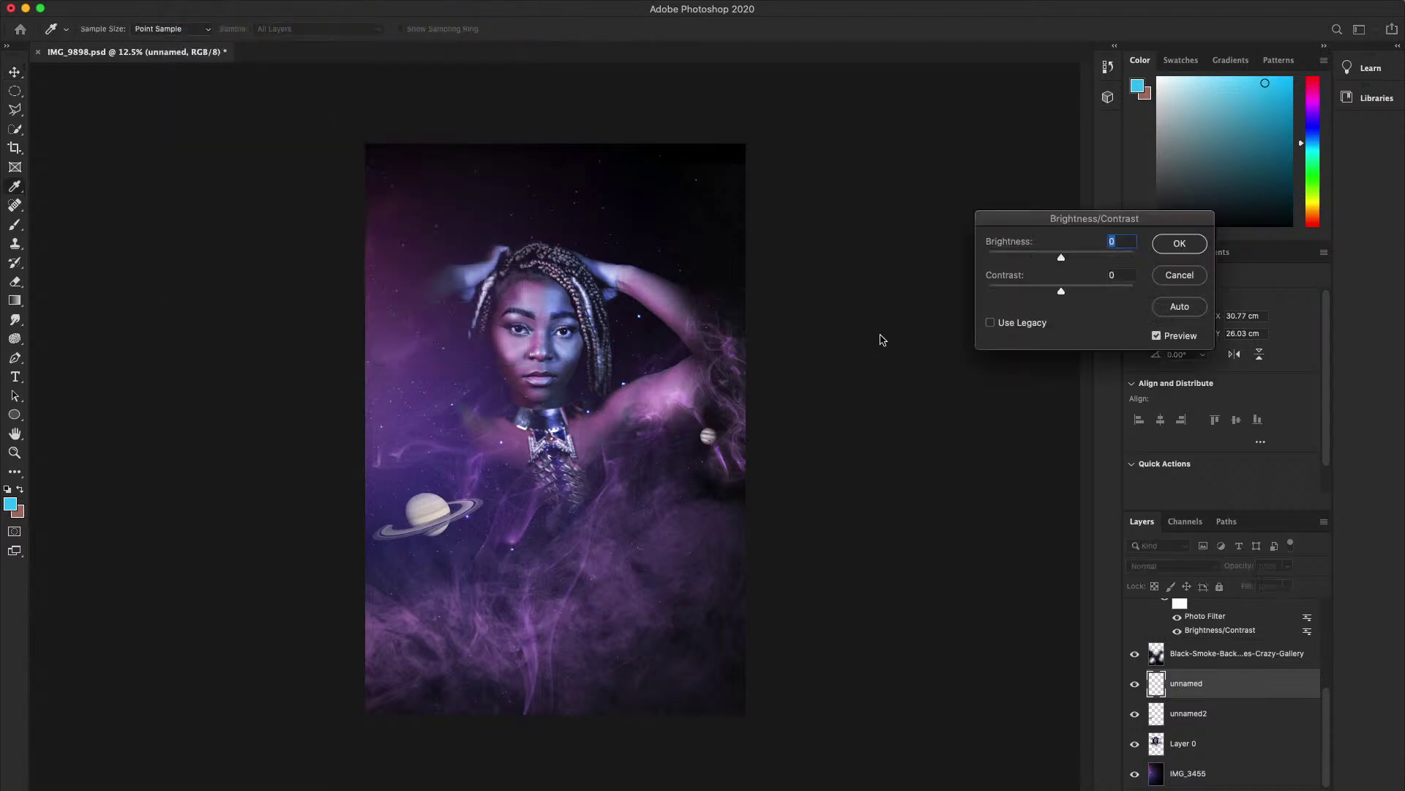
left_click_drag(1062, 258, 1029, 259)
mouse_move(1075, 294)
left_mouse_down()
mouse_move(1021, 313)
mouse_move(1086, 304)
mouse_move(1065, 309)
left_mouse_up()
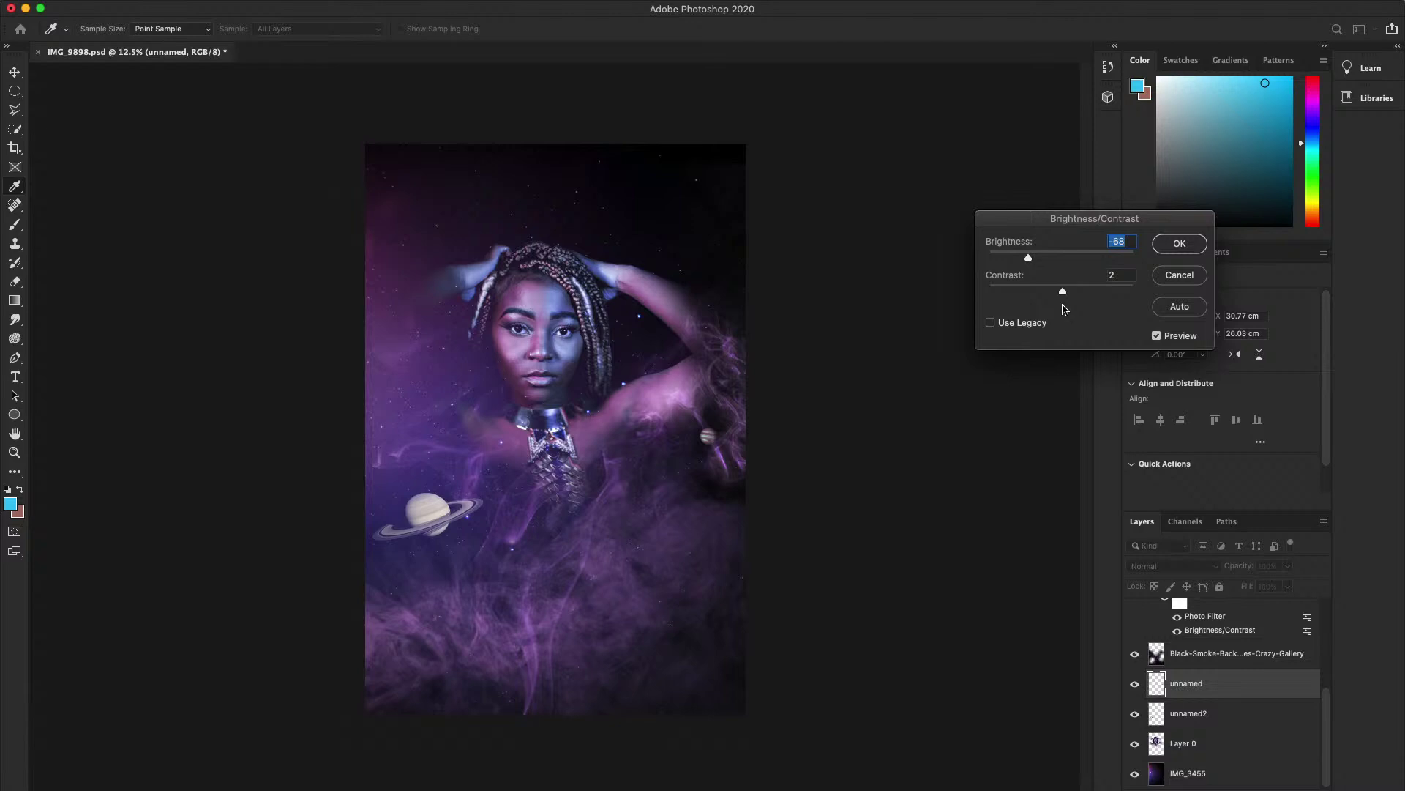
left_click(1179, 243)
key("v")
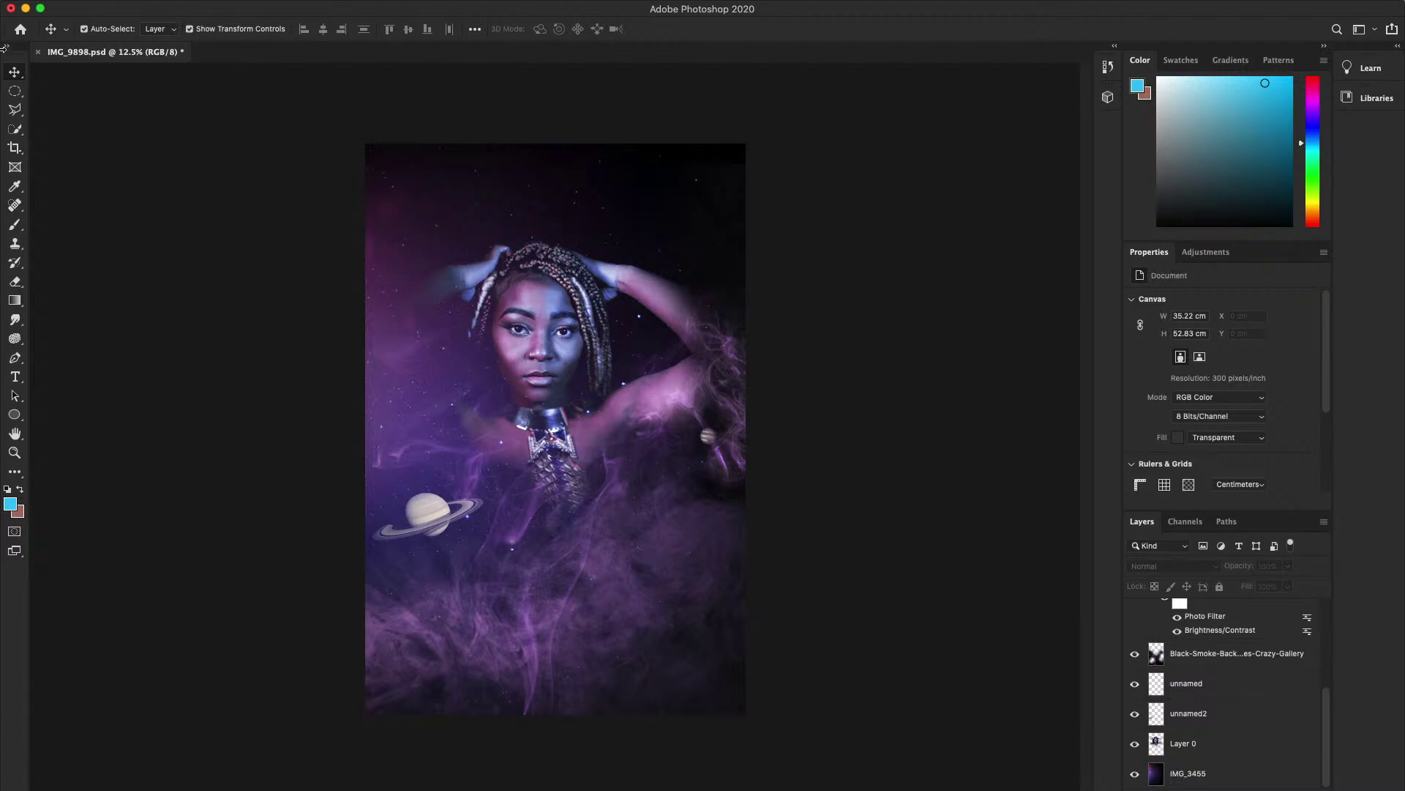
scroll(1248, 670, "up", 5)
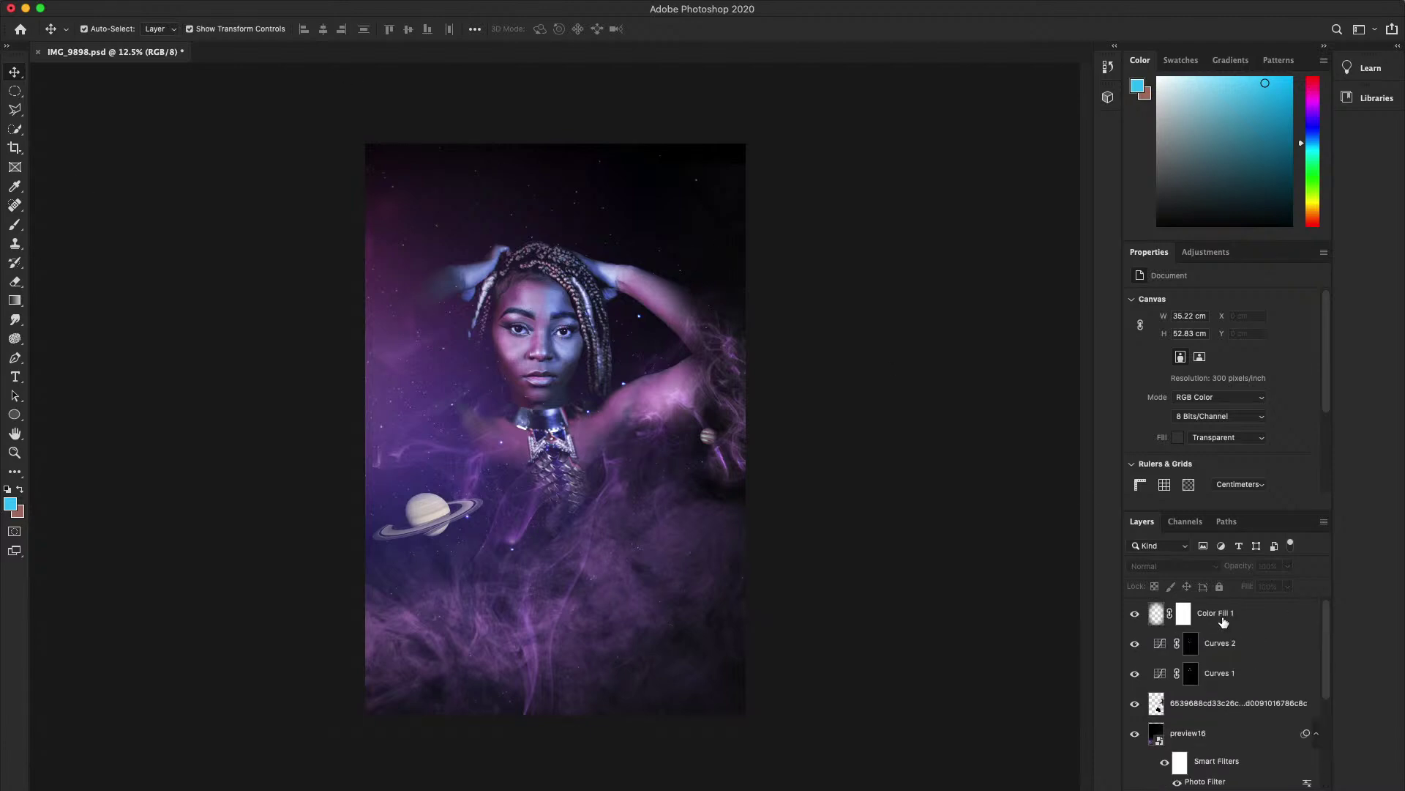
left_click(1221, 617)
left_click(944, 574)
left_click(248, 2)
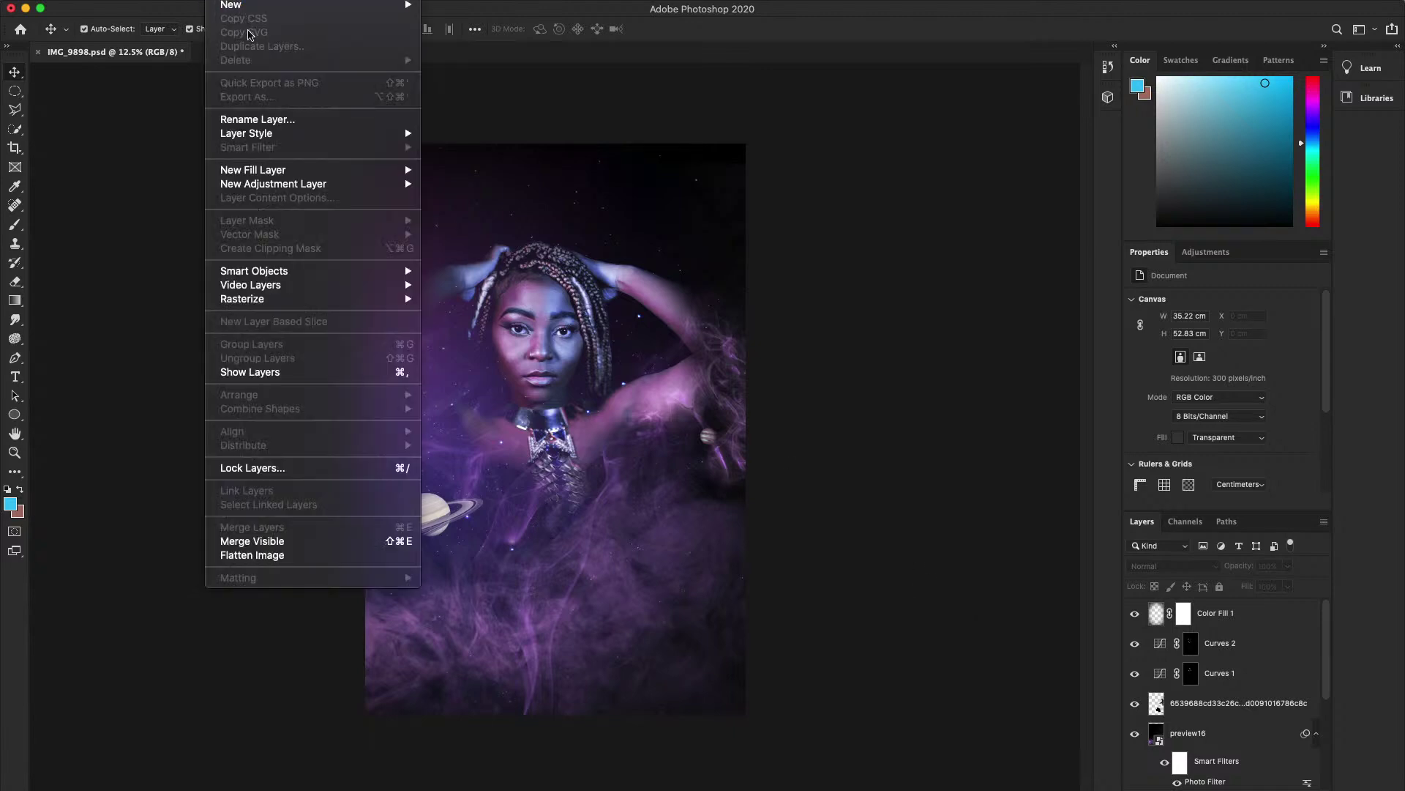
mouse_move(269, 175)
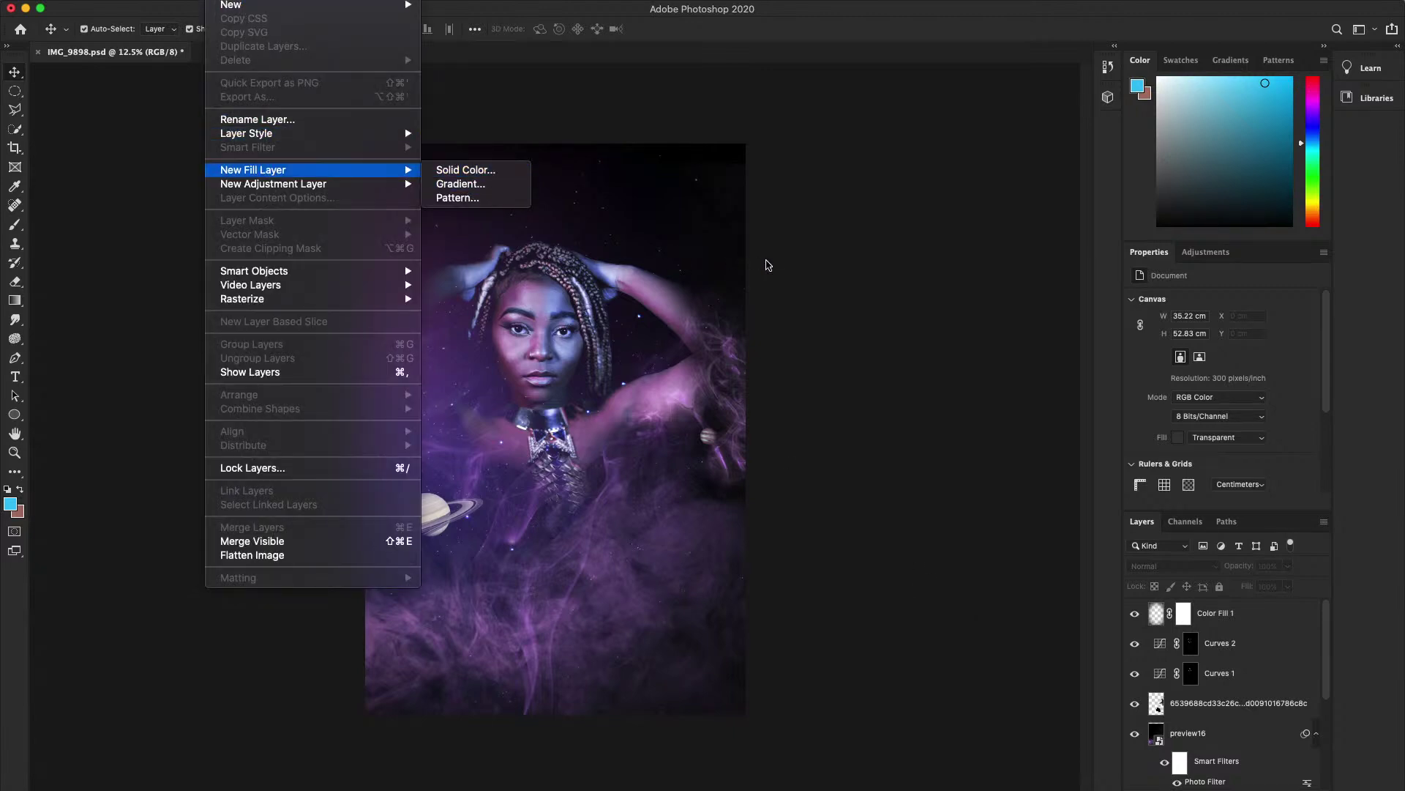
left_click(765, 265)
- Add a Curves adjustment layer above the vignette and pull the lower midtones of the RGB curve down to darken the composite
left_click(1205, 252)
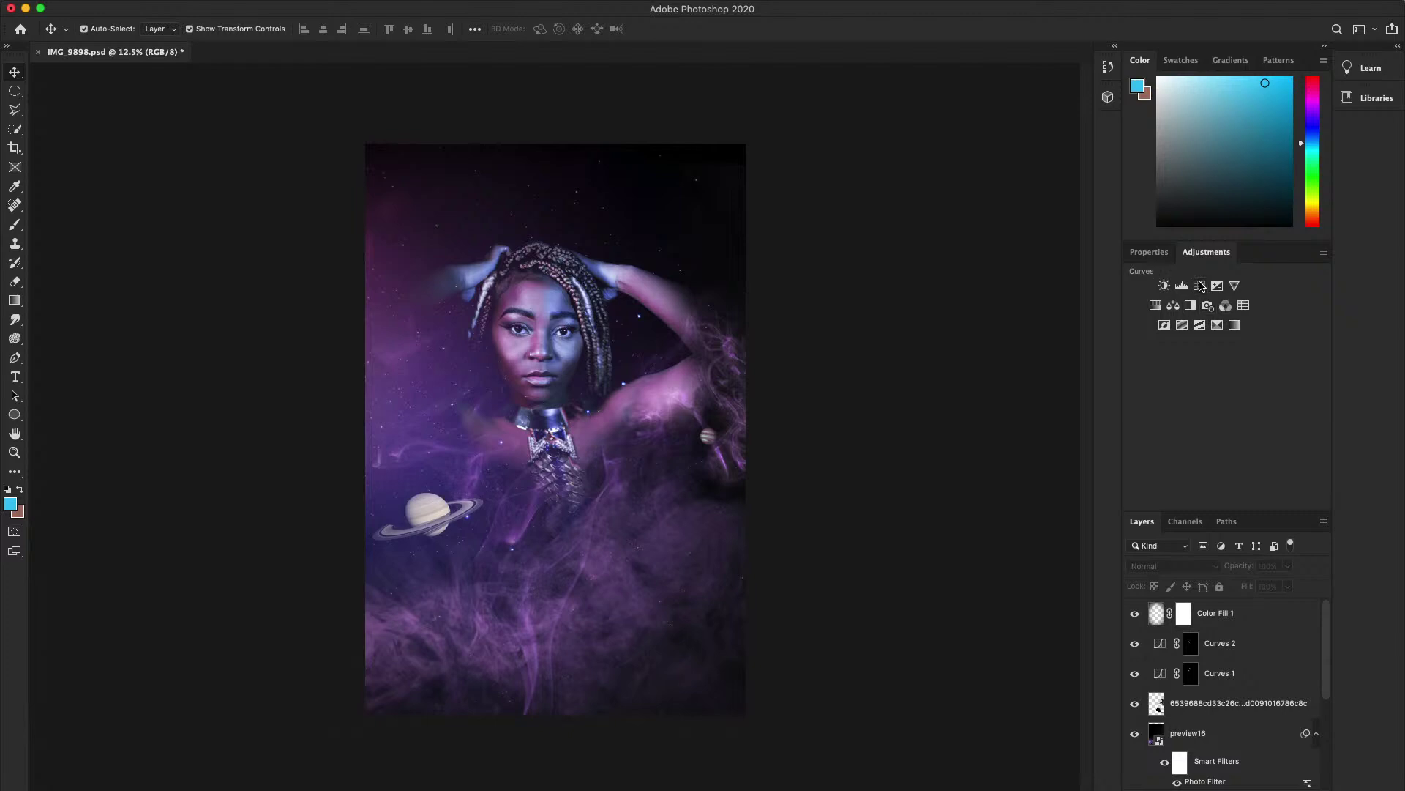
left_click(1200, 286)
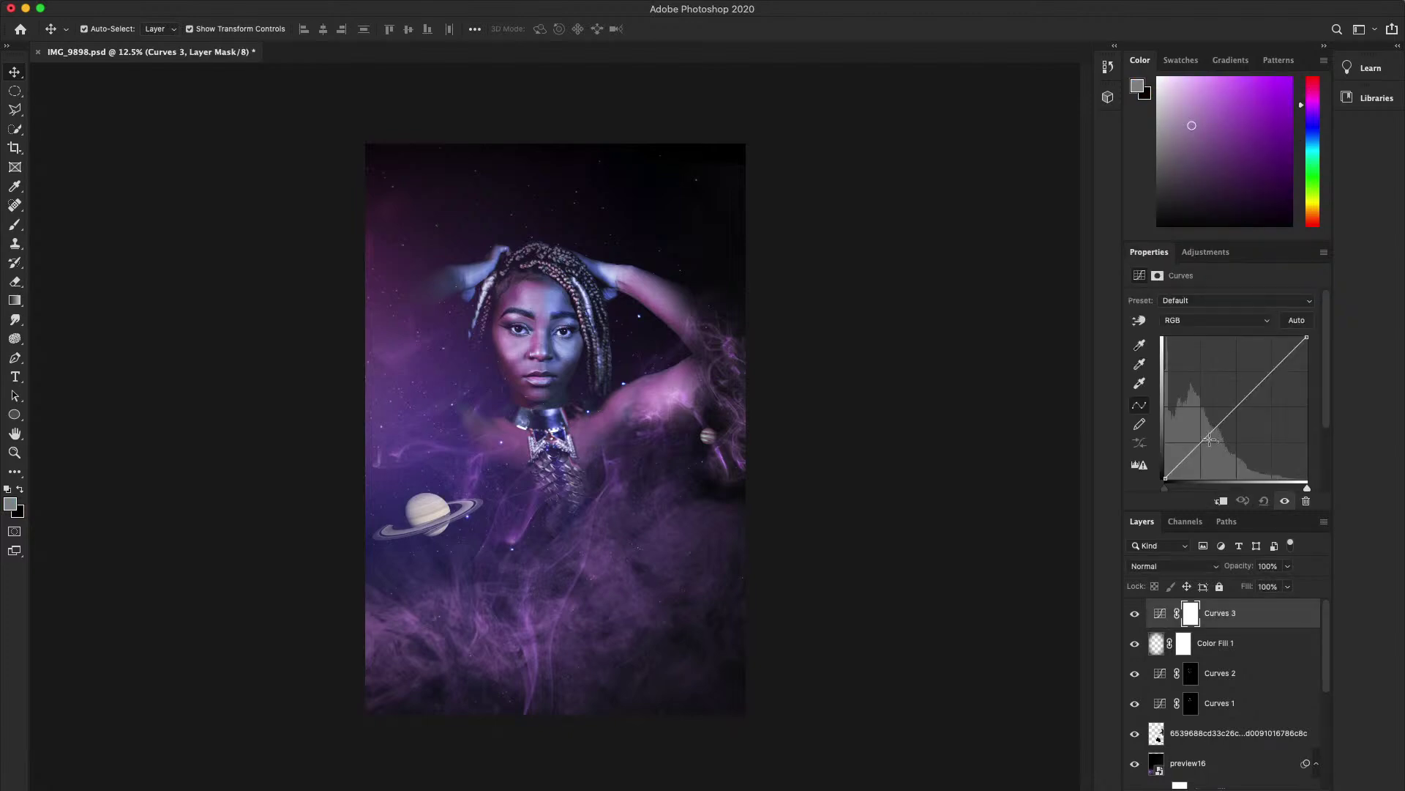
left_click_drag(1212, 440, 1214, 442)
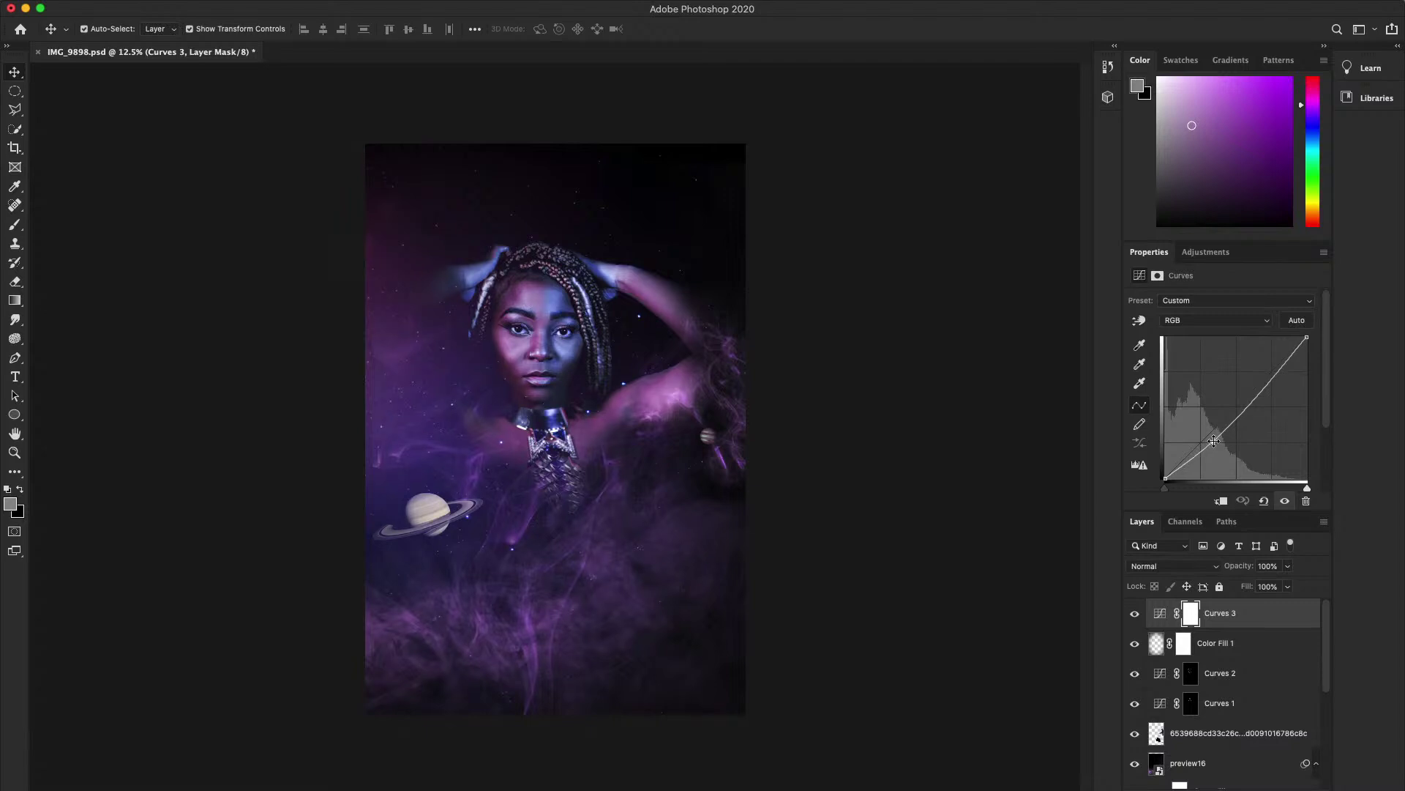
- Raise the highlights and lift the black point of the Curves 3 RGB curve for a contrasty, faded look, then deselect the layer
left_click_drag(1265, 381, 1268, 369)
left_click_drag(1220, 443, 1220, 439)
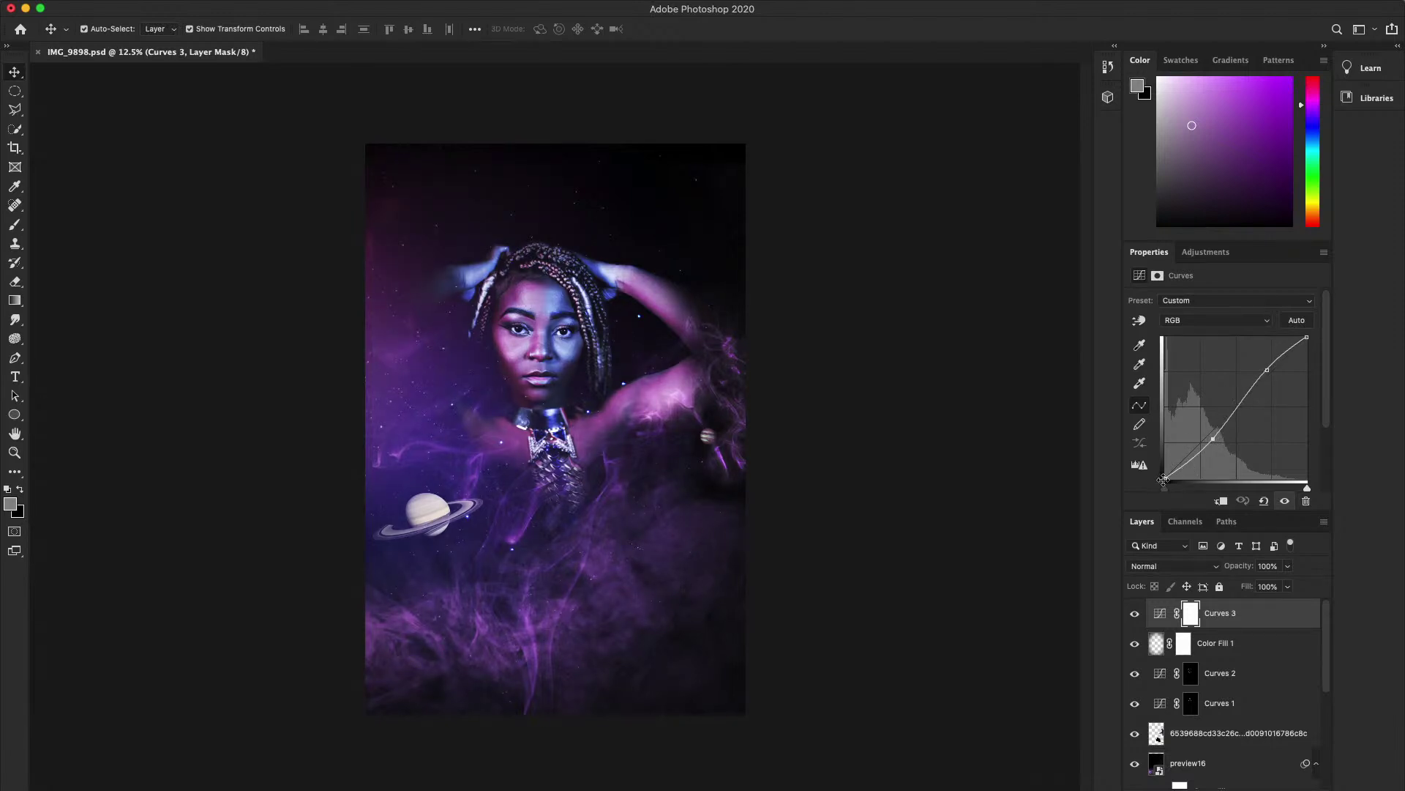
left_click_drag(1166, 478, 1169, 464)
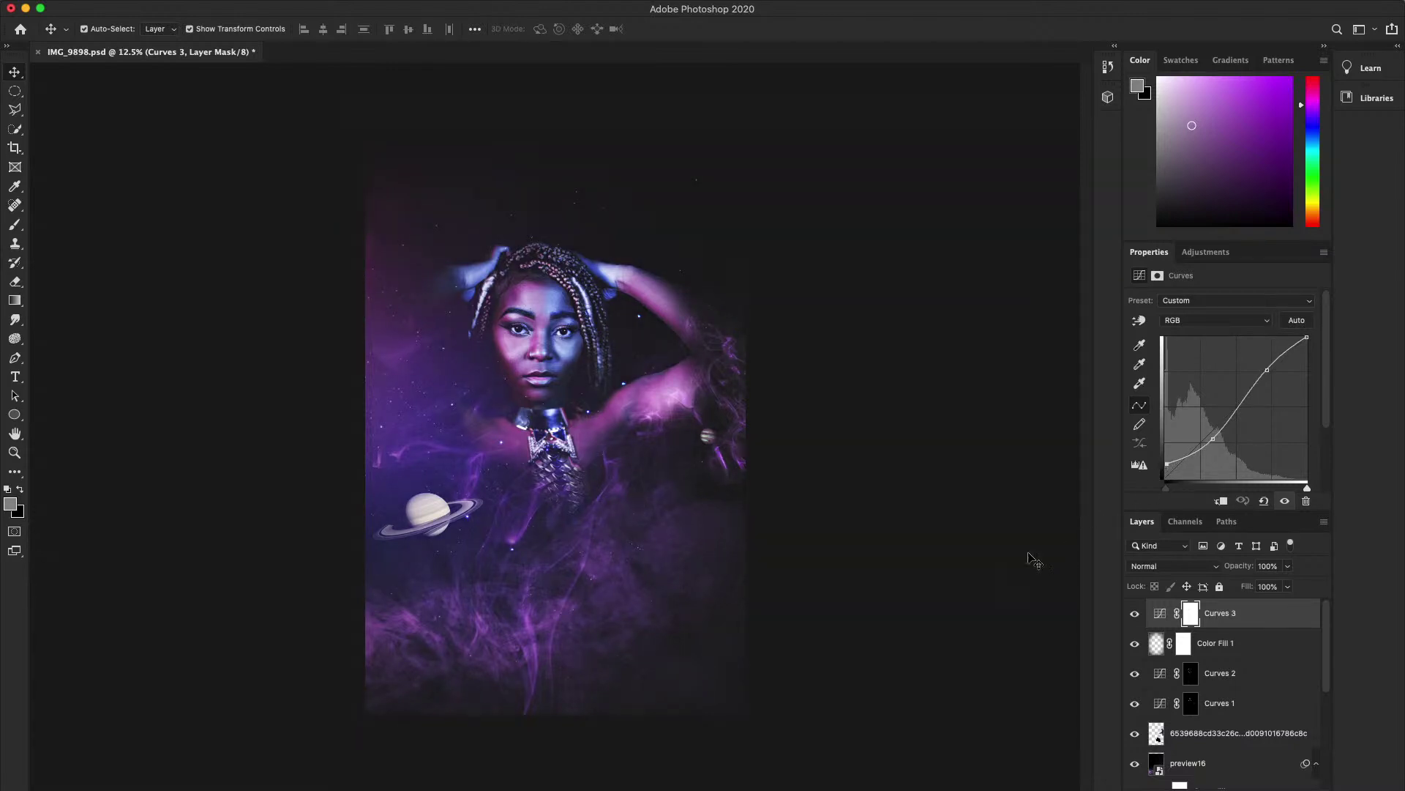
left_click(1001, 564)
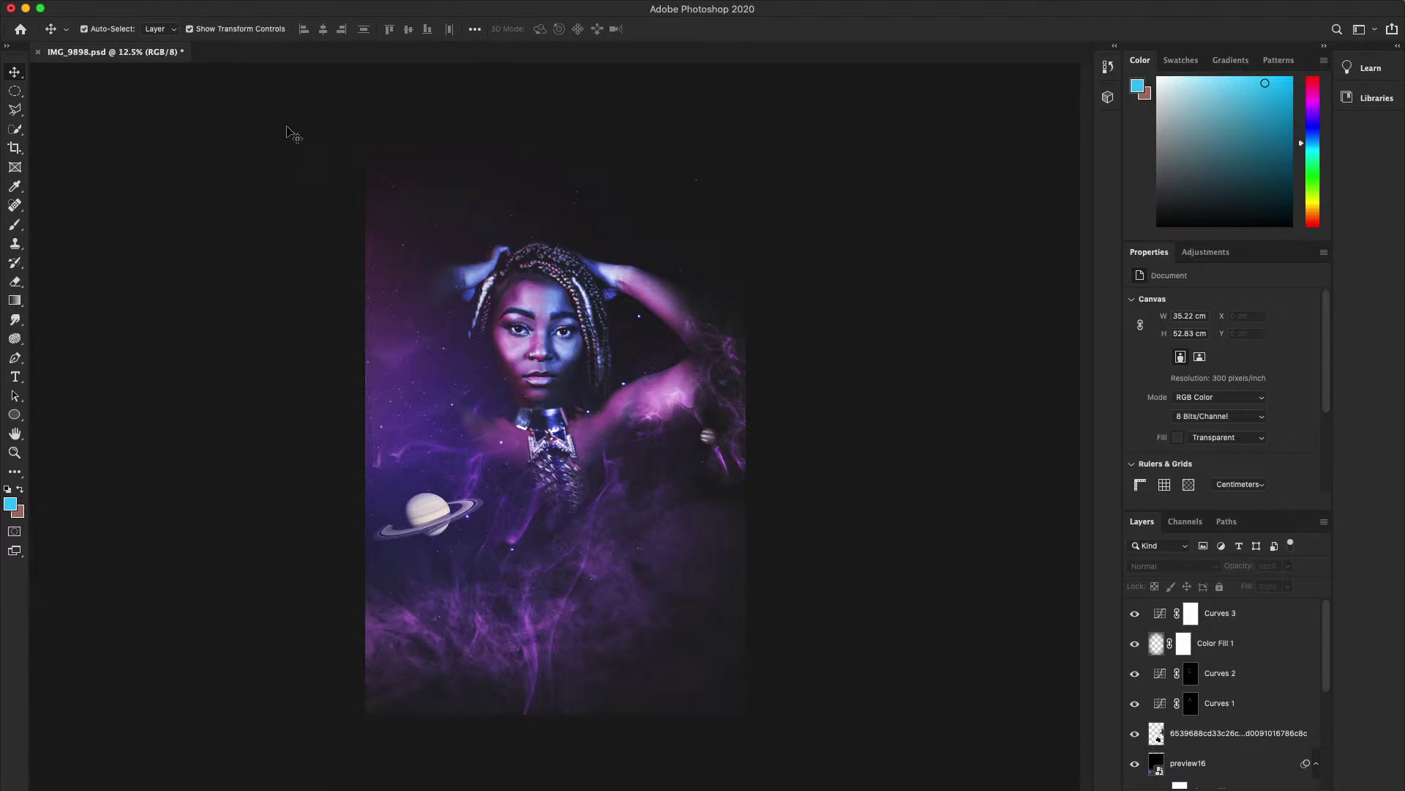
- Save a JPEG copy of the composite named "space1ady3" in the Beardedheretic folder
left_click(117, 0)
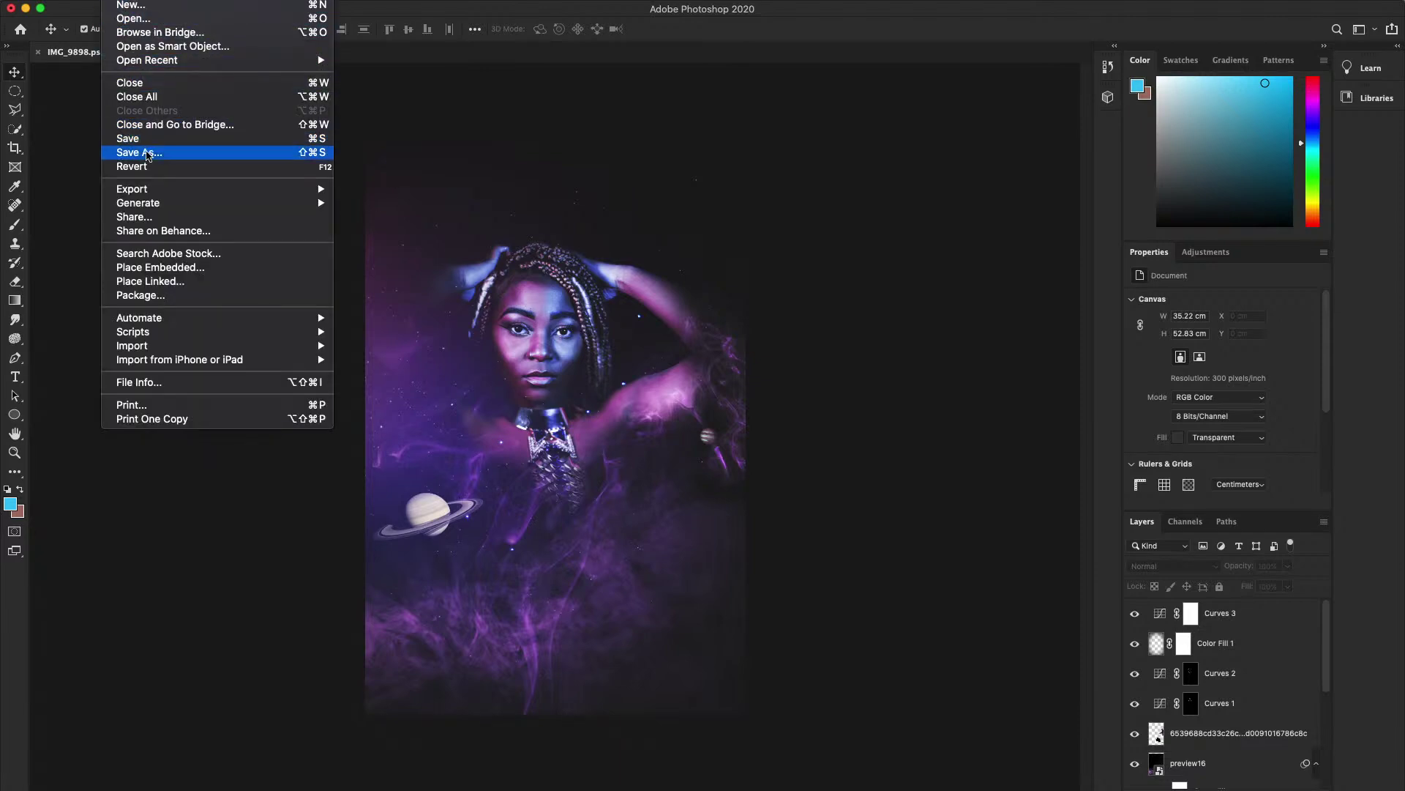
left_click(149, 153)
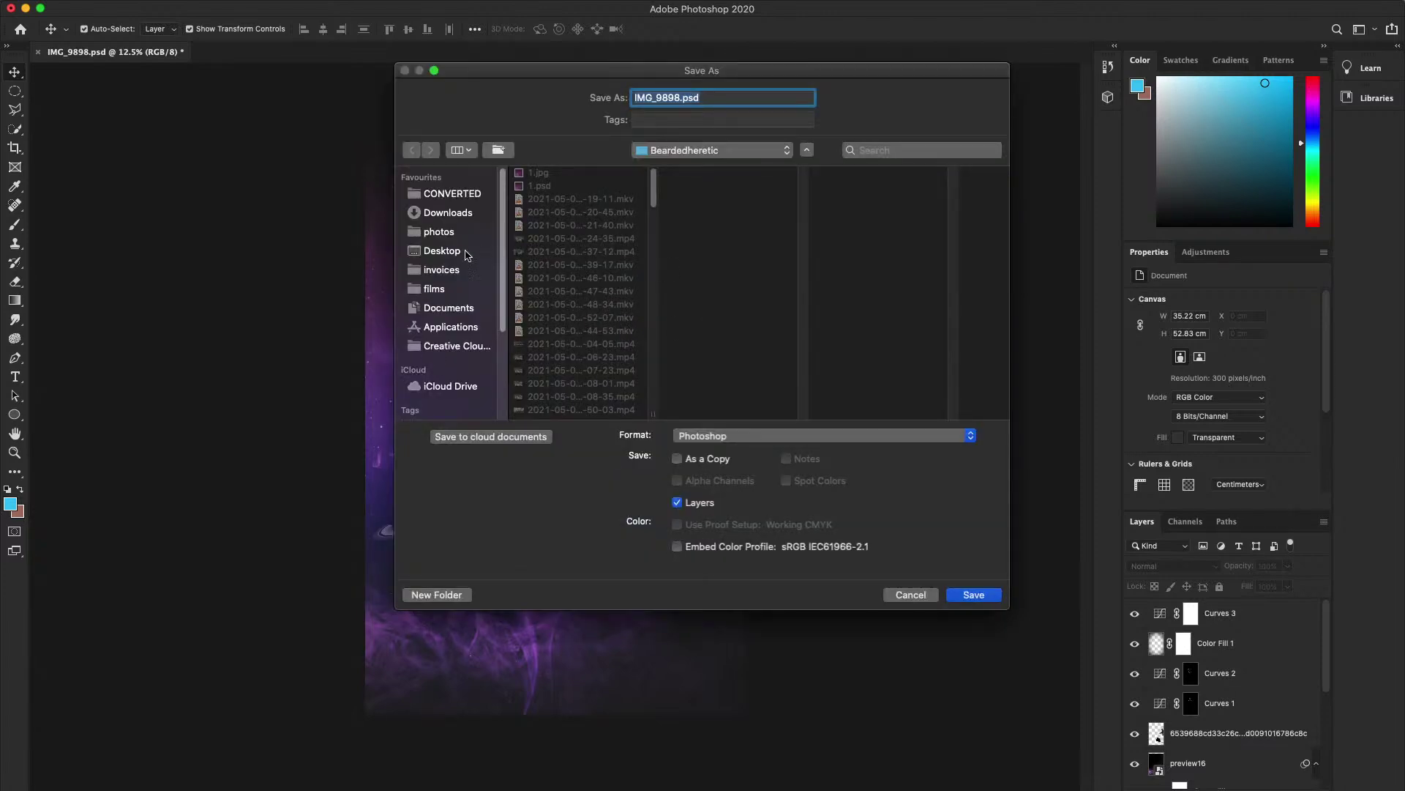
left_click(970, 437)
left_click(787, 527)
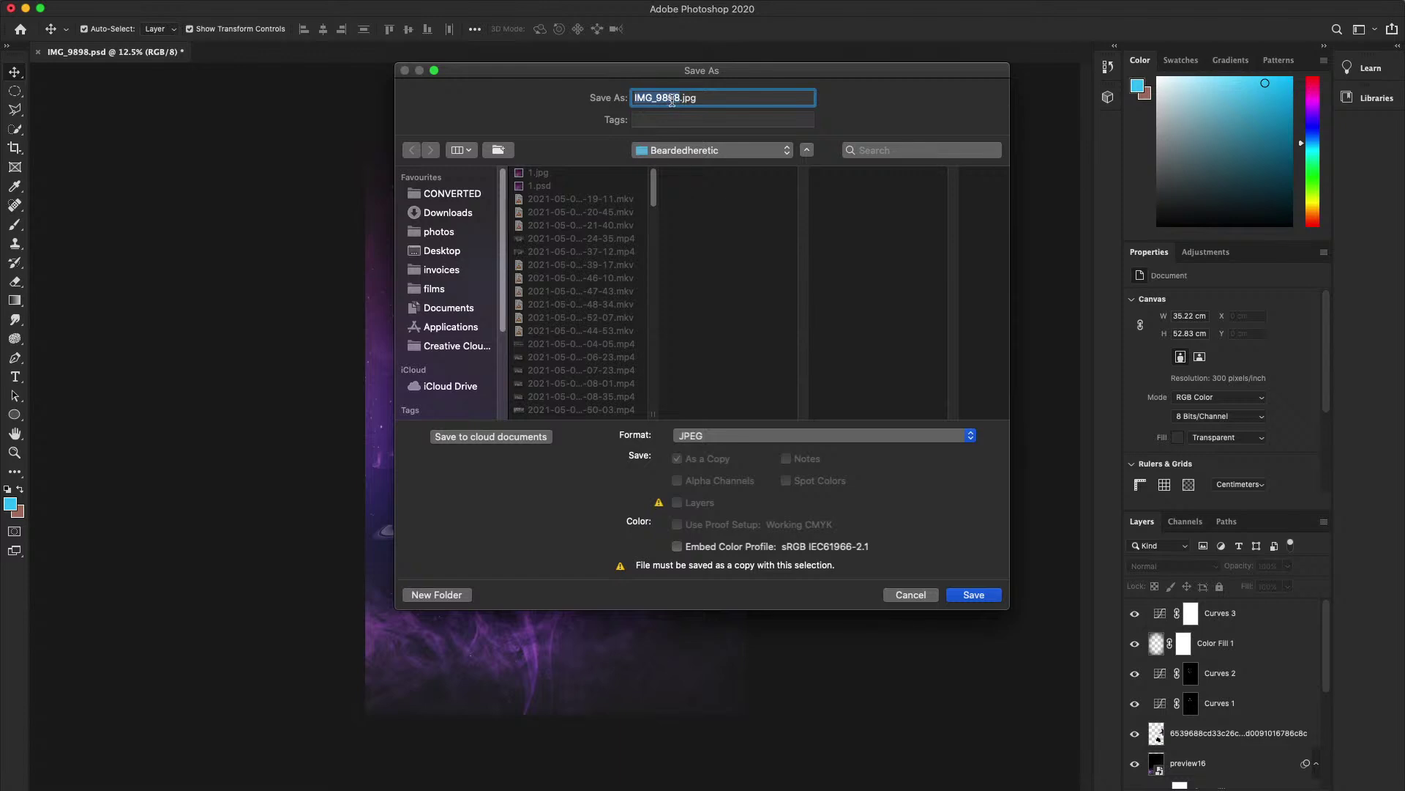
type("space1")
type("ady3")
left_click(974, 595)
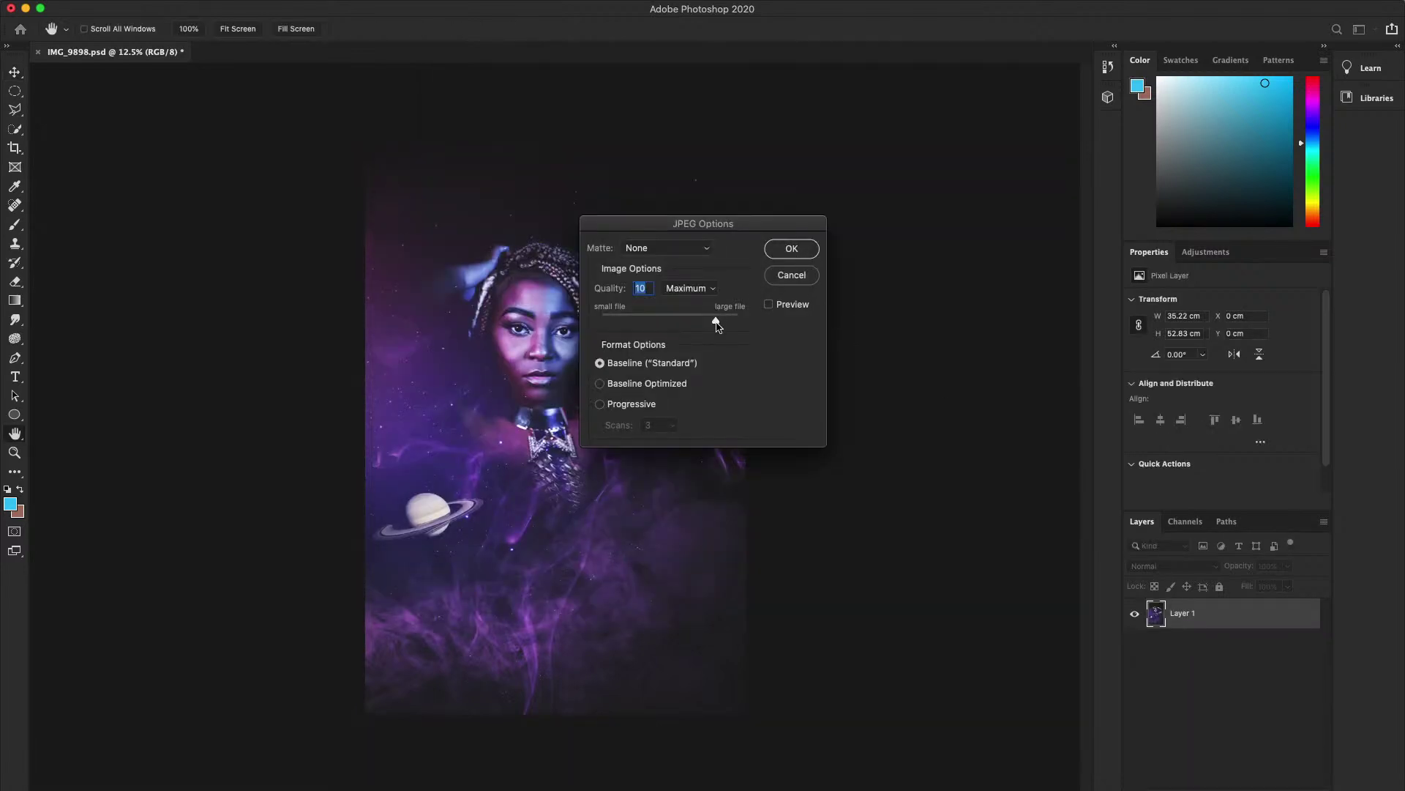
- Write the JPEG copy at quality 8 (High) and save the layered IMG_9898.psd document
left_click_drag(718, 327, 696, 332)
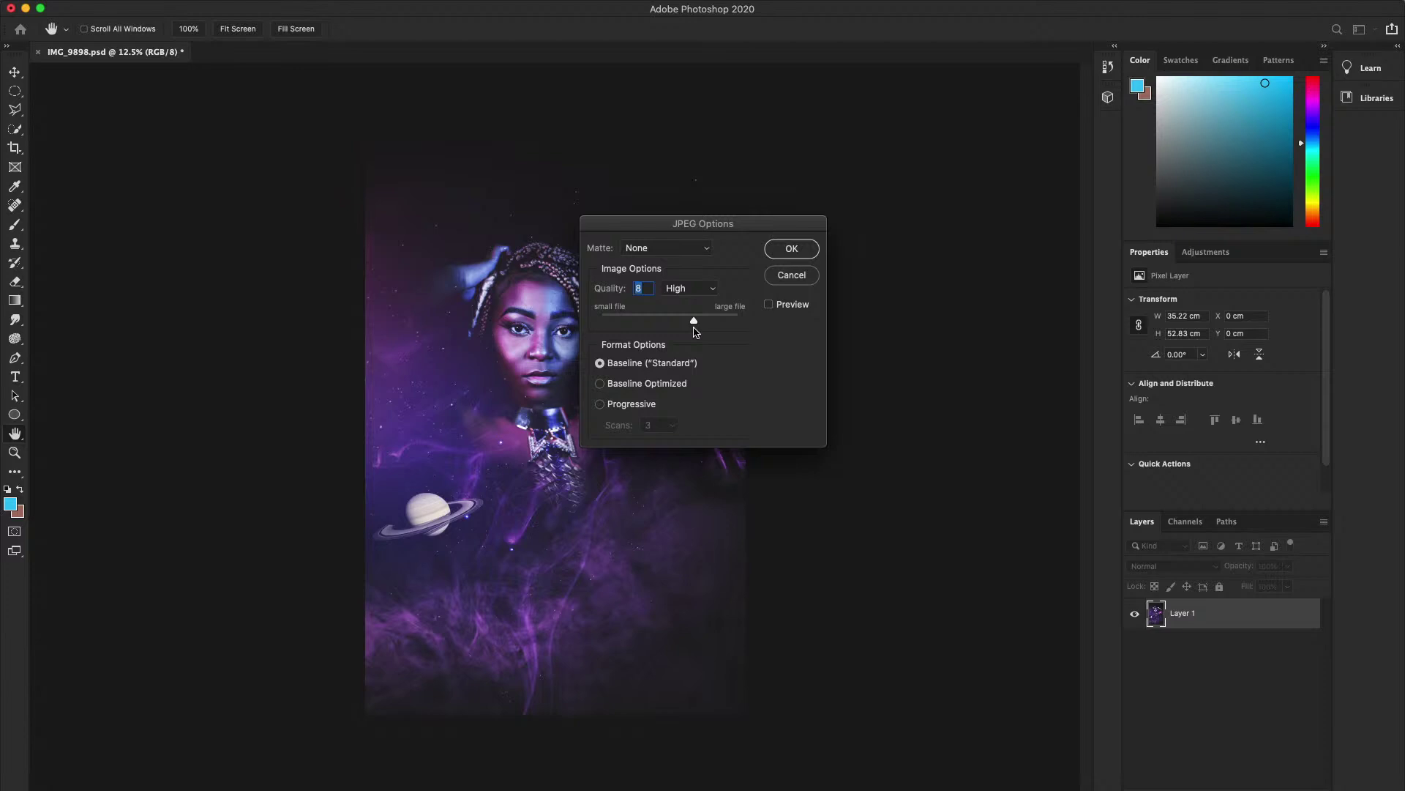
left_click(784, 252)
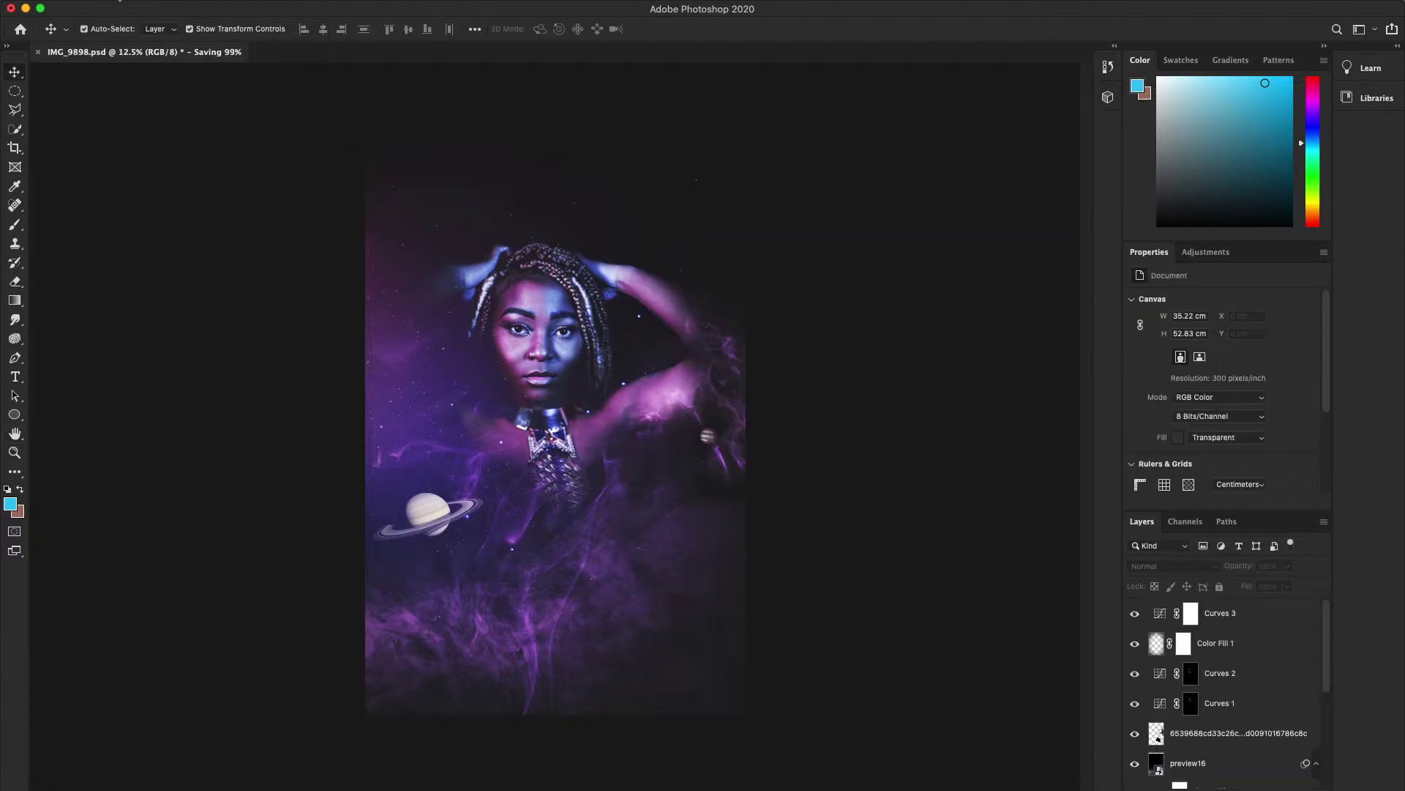
left_click(125, 0)
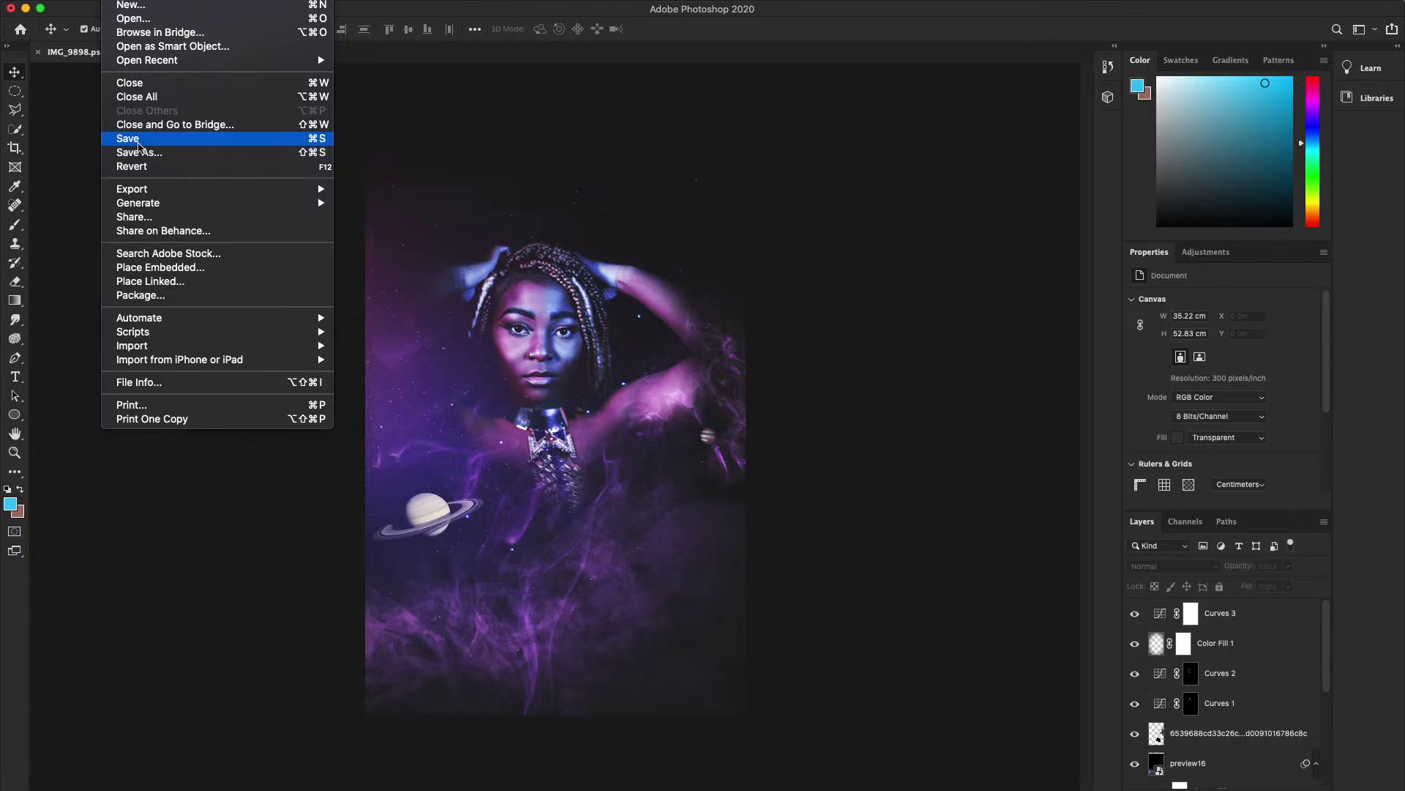
left_click(131, 139)
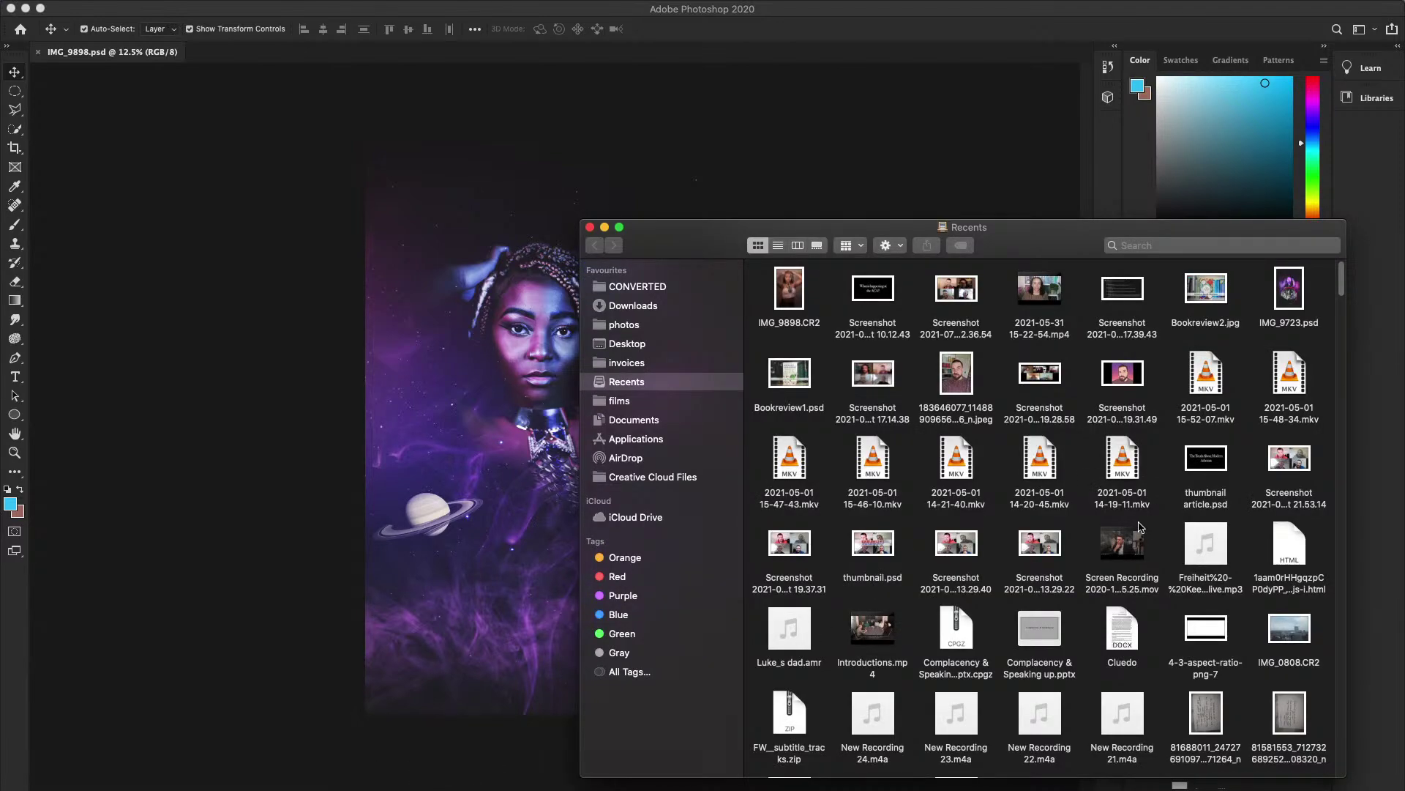
- Preview the original portrait IMG_9898.CR2 from Finder's recent files beside the finished composite to compare them, and close the preview
left_click(656, 344)
scroll(1062, 490, "down", 1)
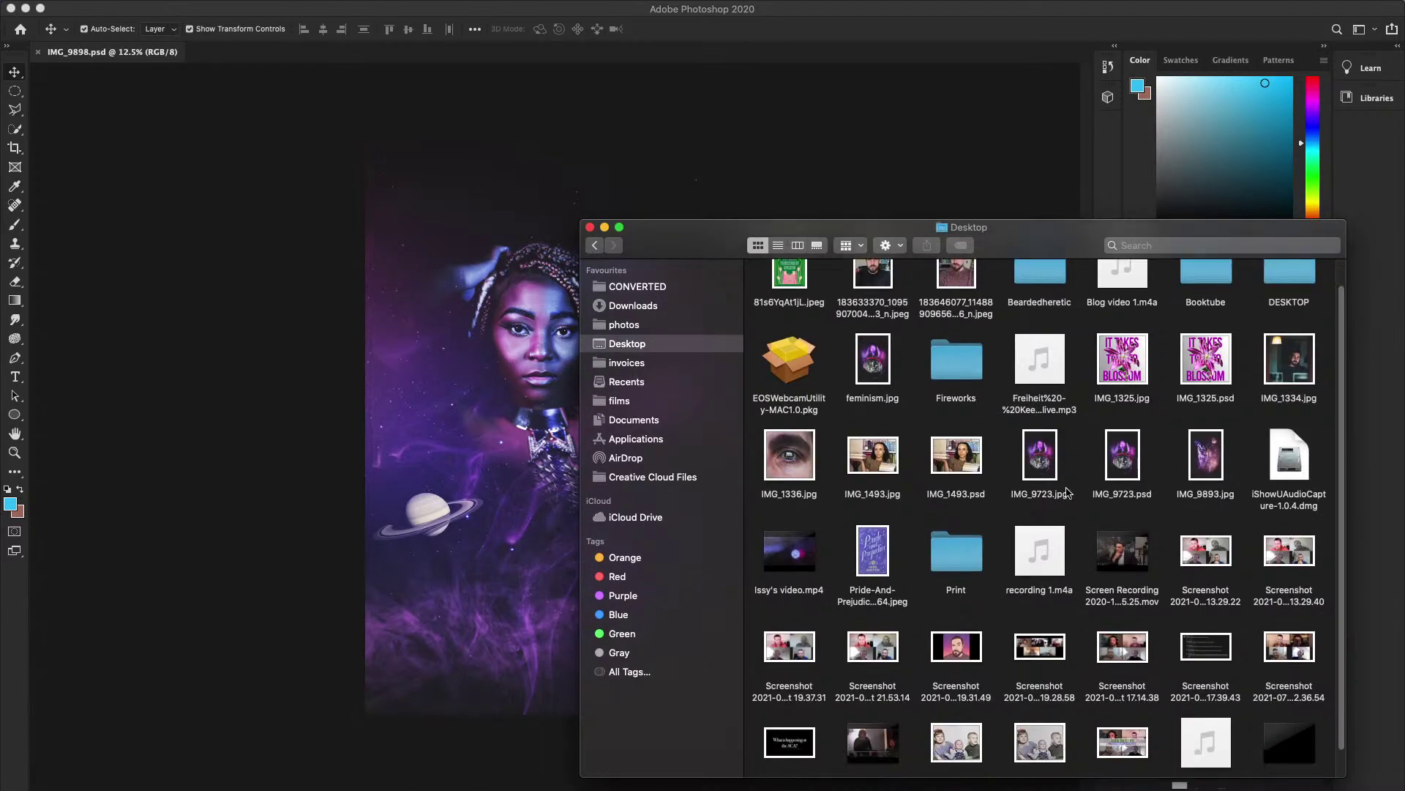
scroll(1062, 490, "up", 1)
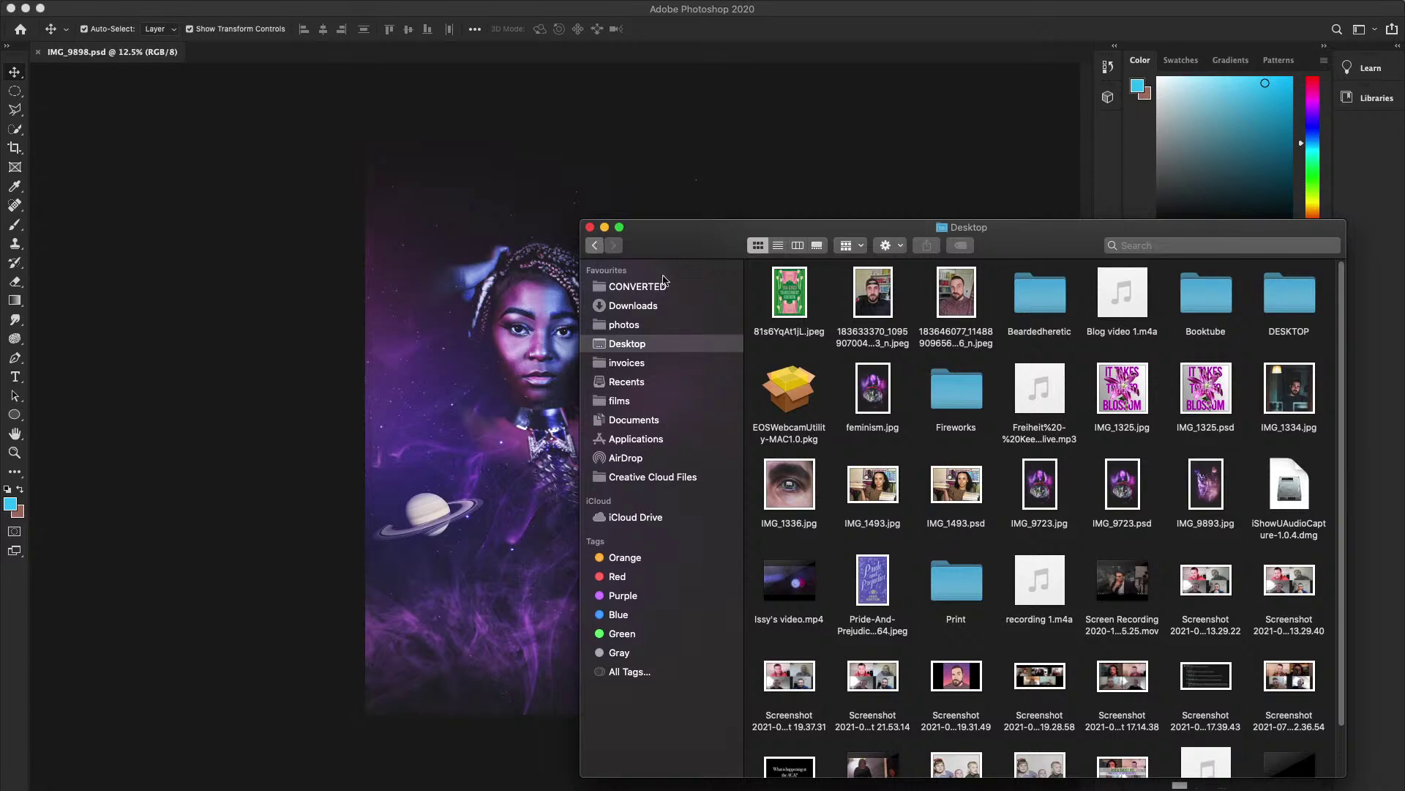
left_click(595, 245)
left_click(784, 301)
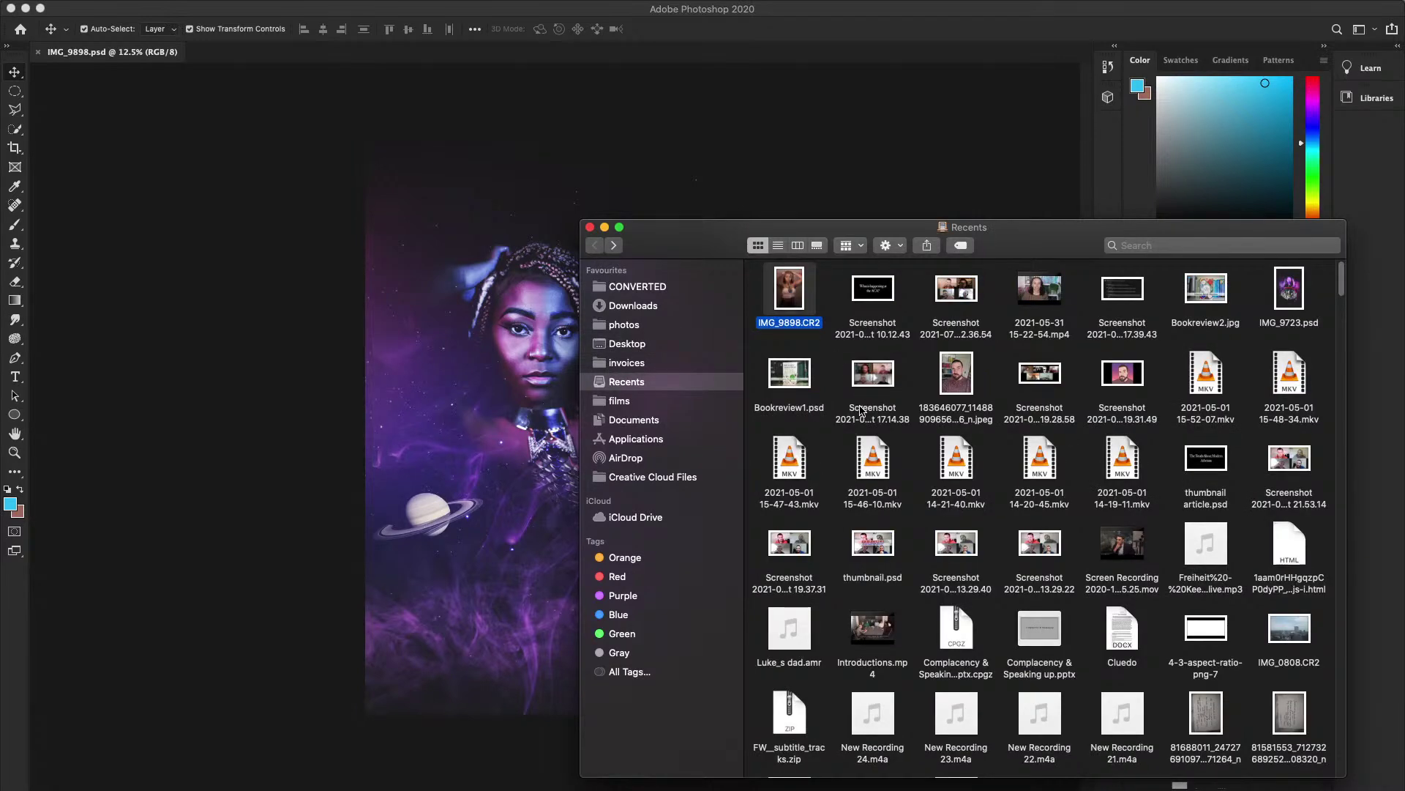
key("space")
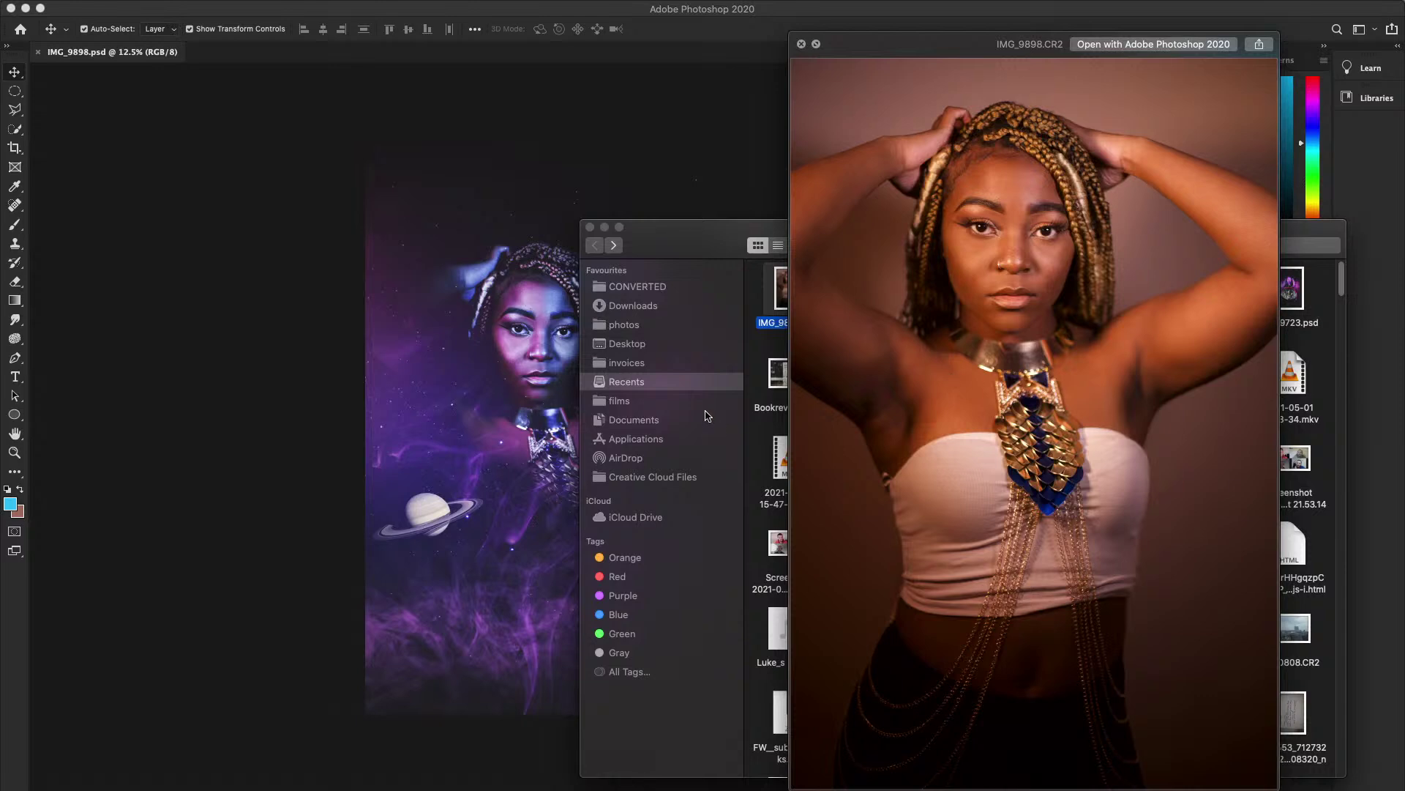
left_click_drag(652, 244, 968, 296)
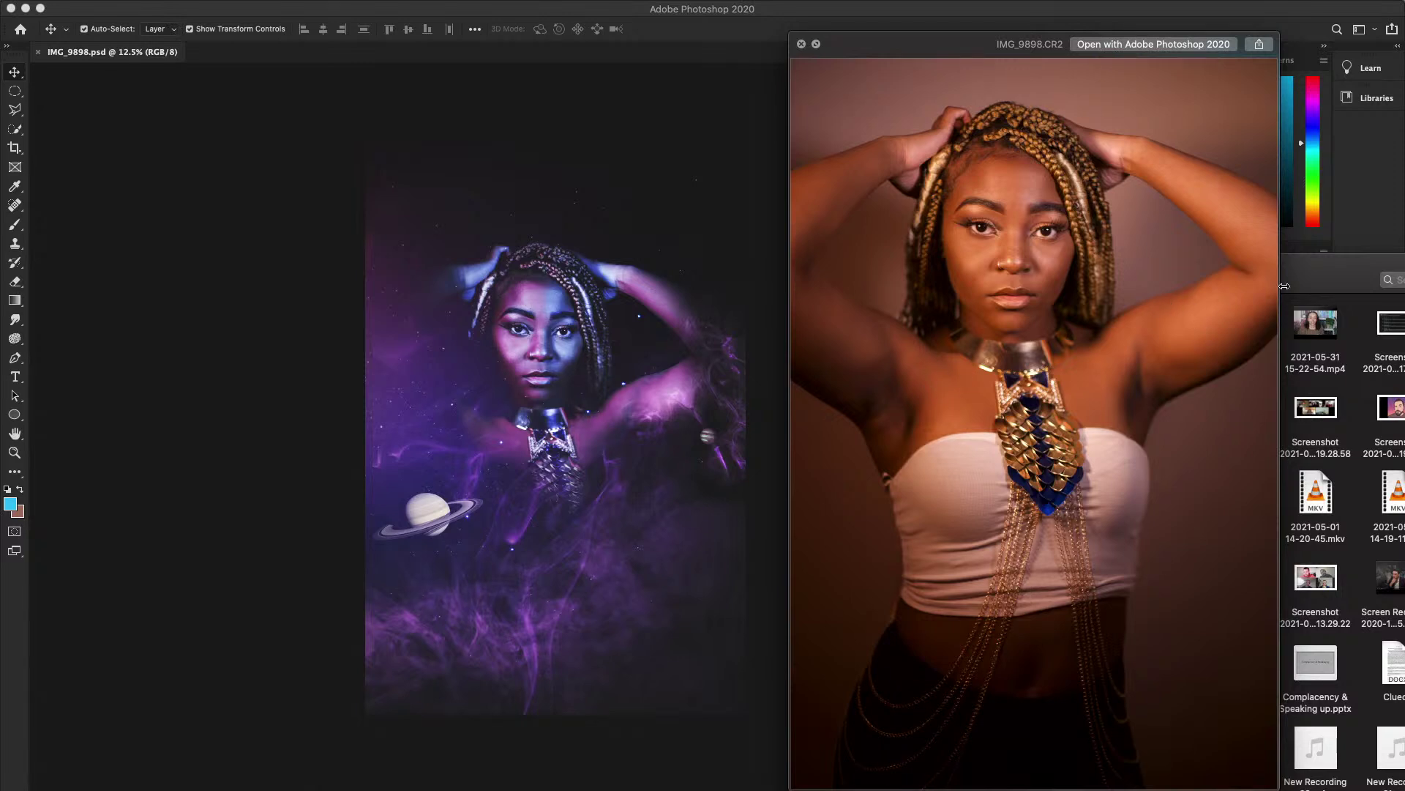
left_click(802, 44)
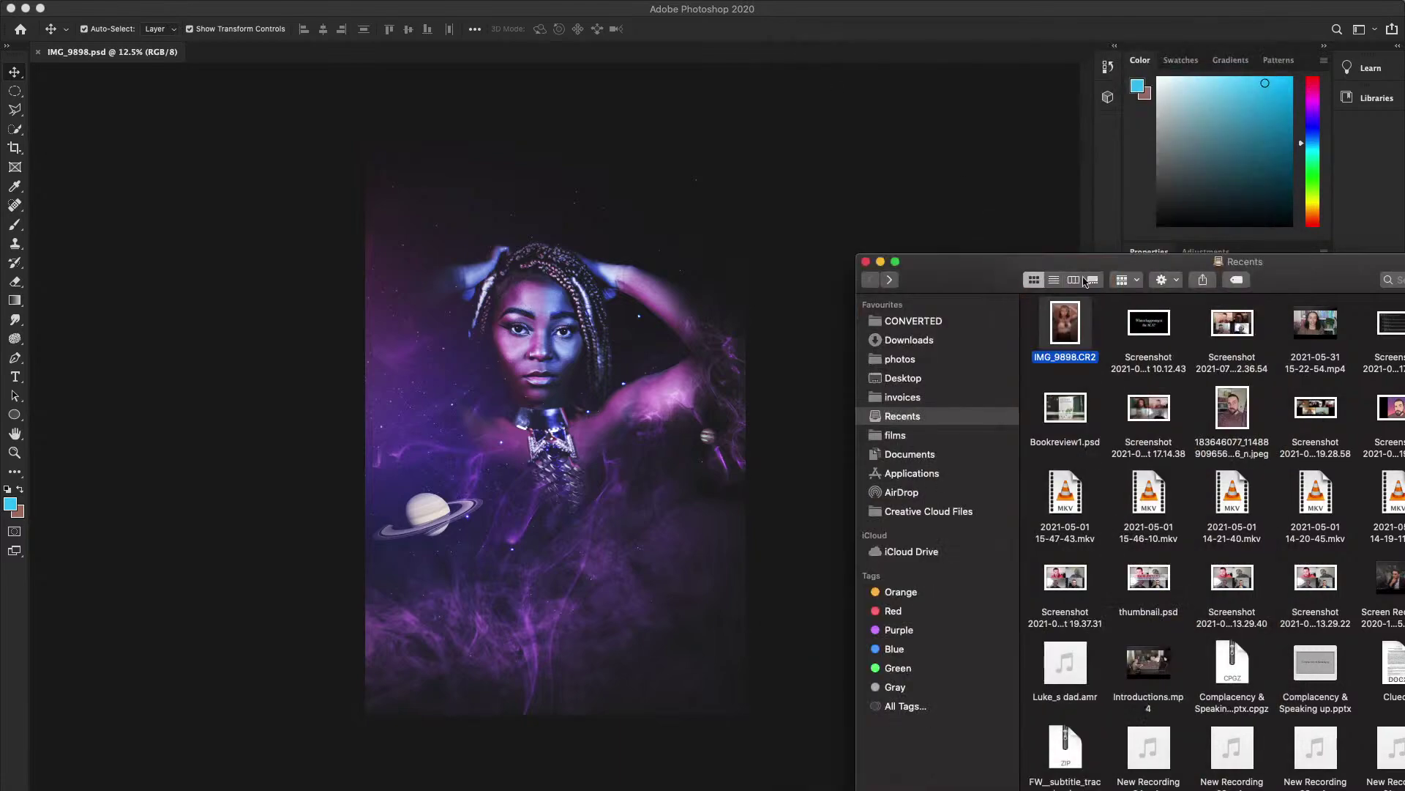
- Preview the earlier space composites IMG_9723.jpg and IMG_9893.jpg from the Desktop folder, and close the Finder window
left_click_drag(1303, 264, 937, 244)
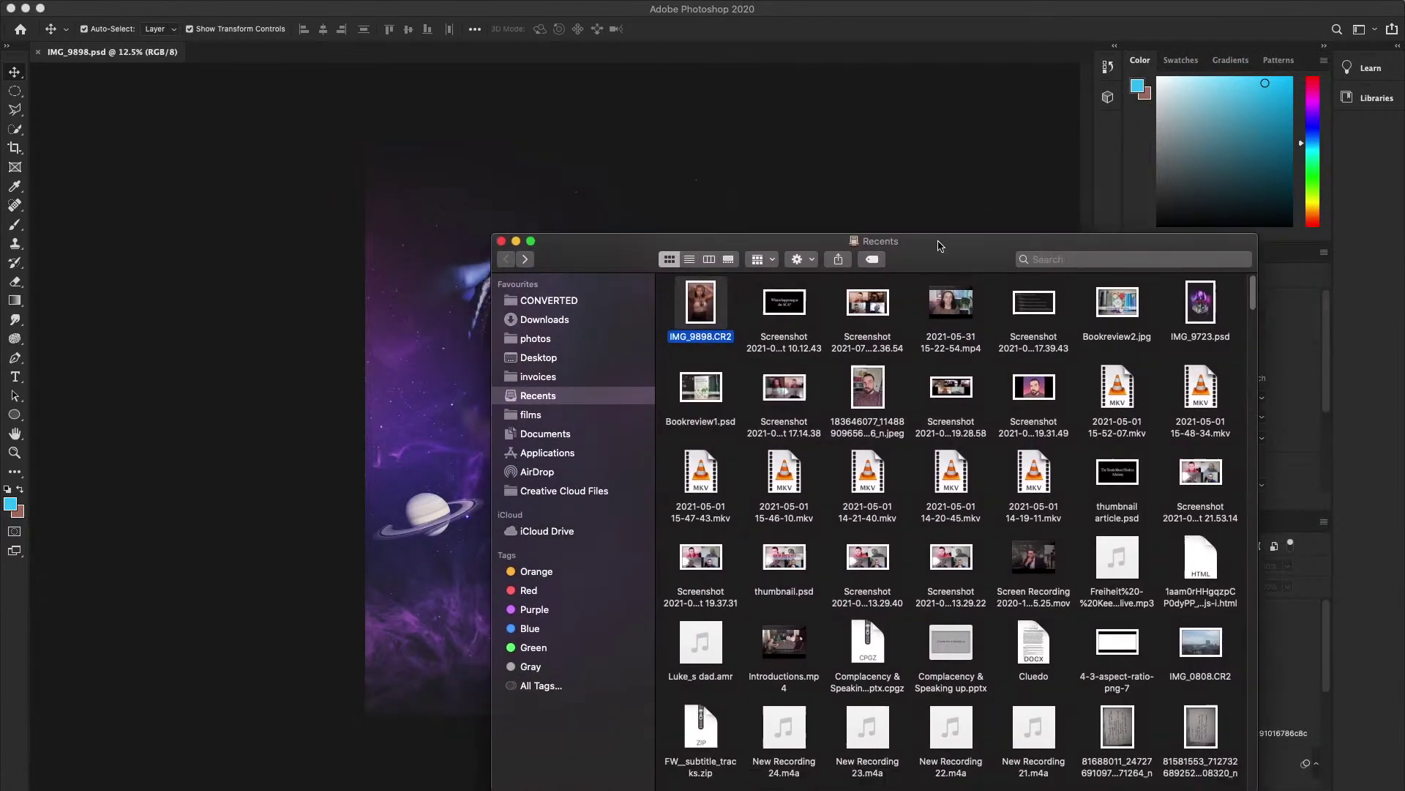
scroll(907, 395, "down", 5)
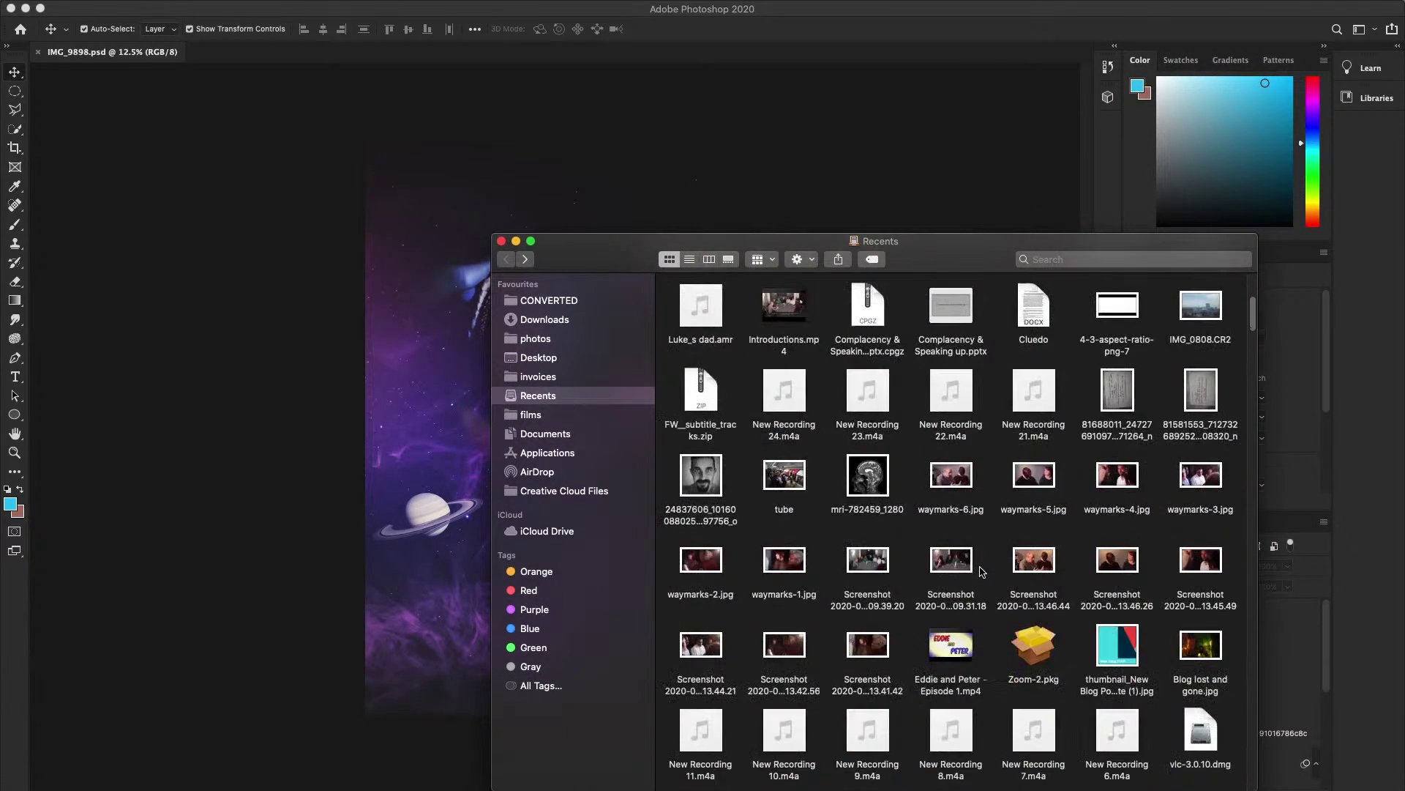
scroll(982, 571, "down", 4)
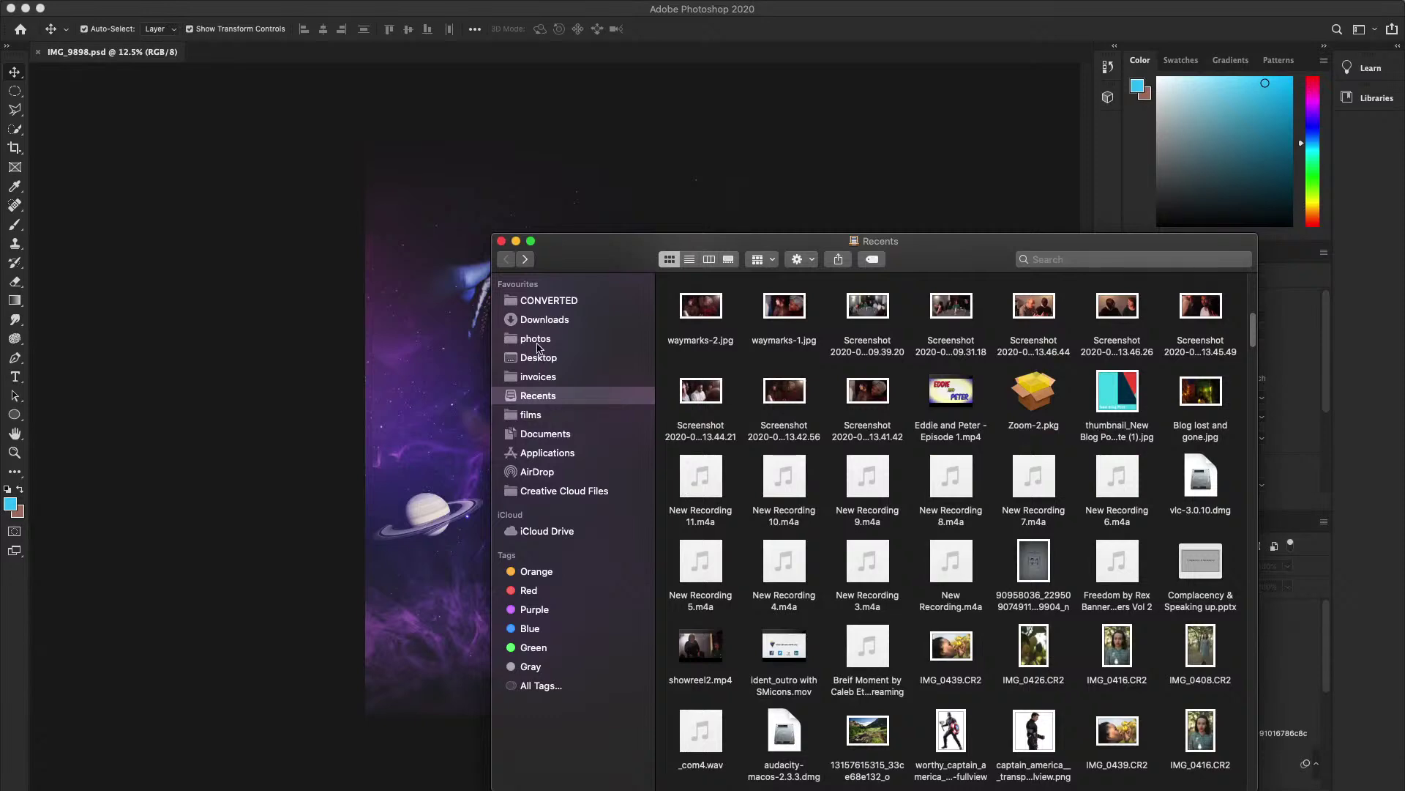
left_click(540, 357)
scroll(966, 509, "down", 2)
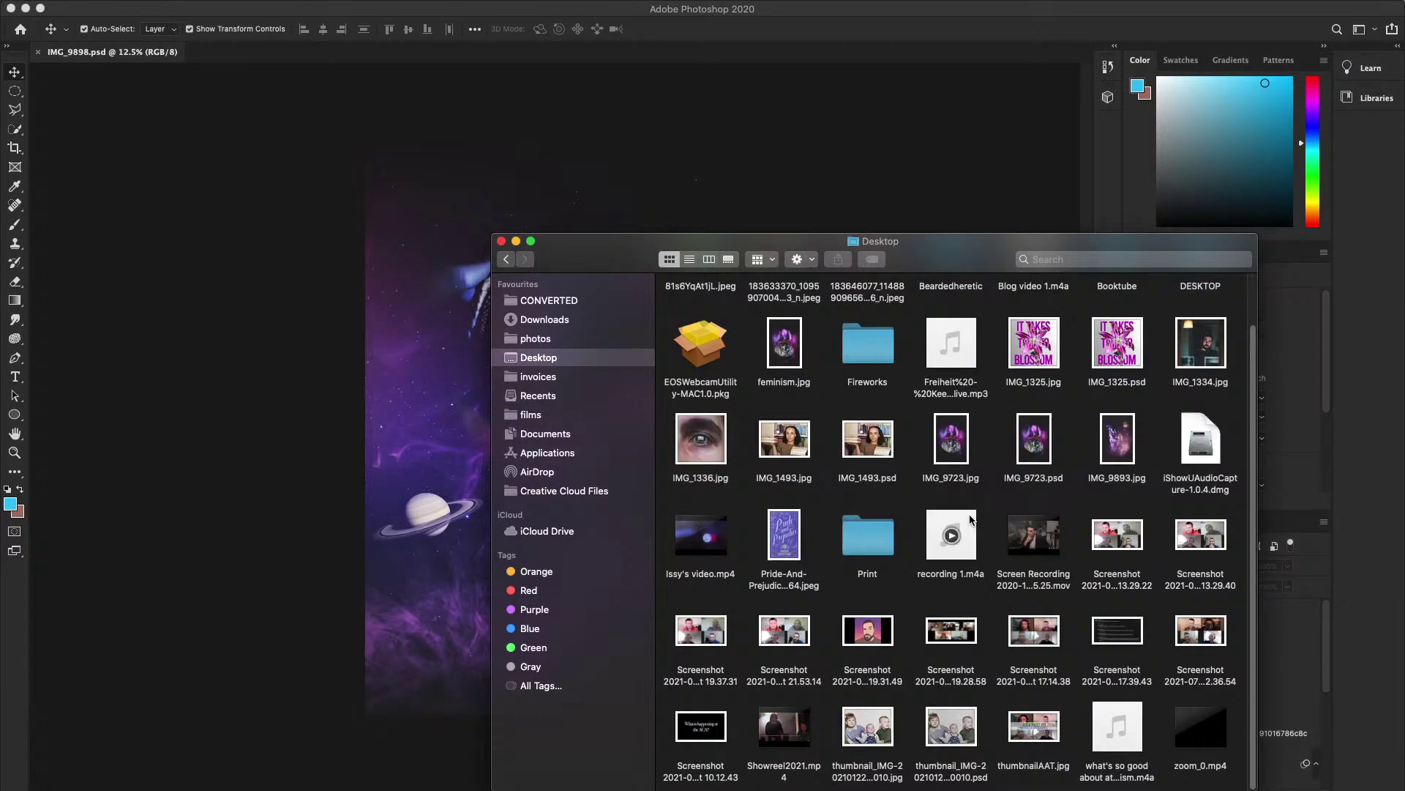
left_click(953, 448)
key("space")
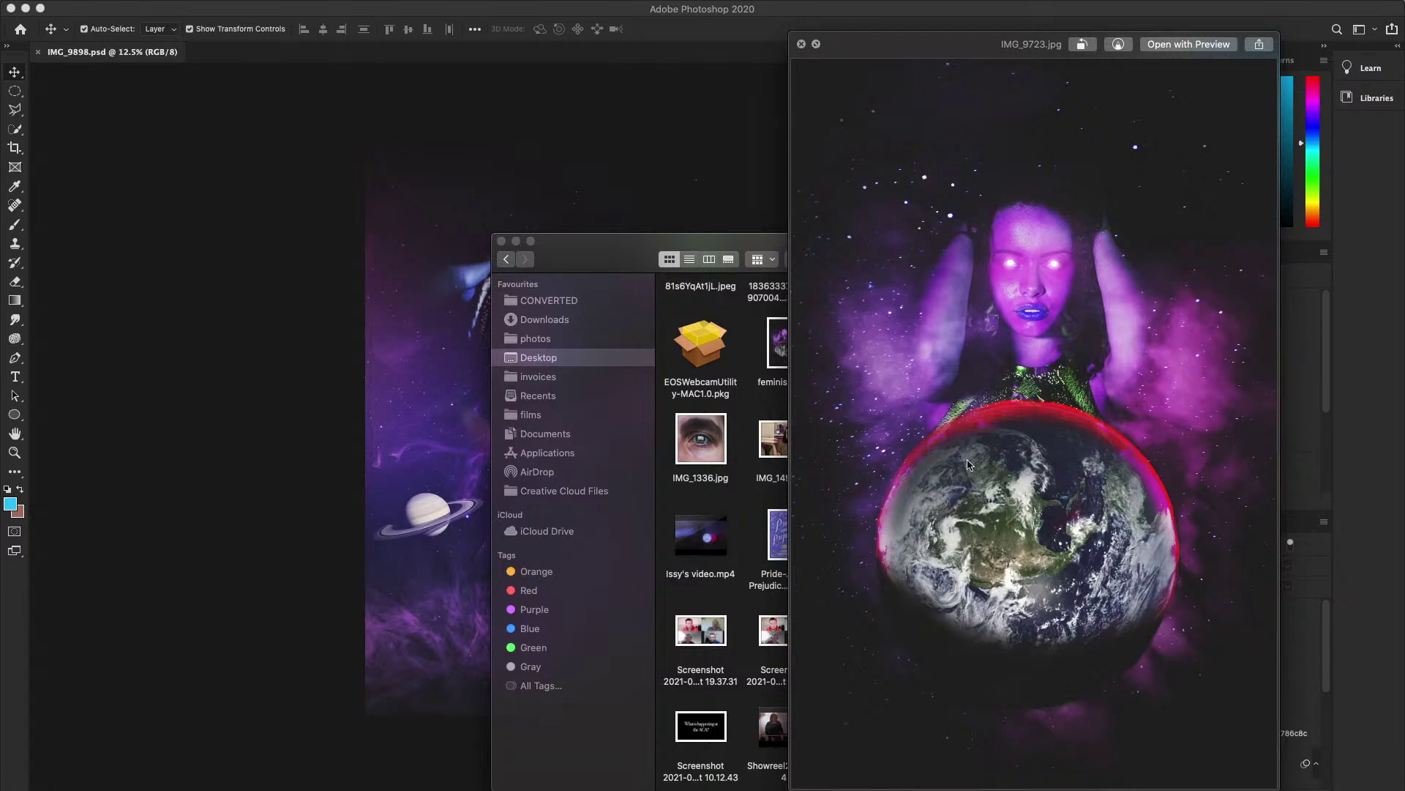
key("space")
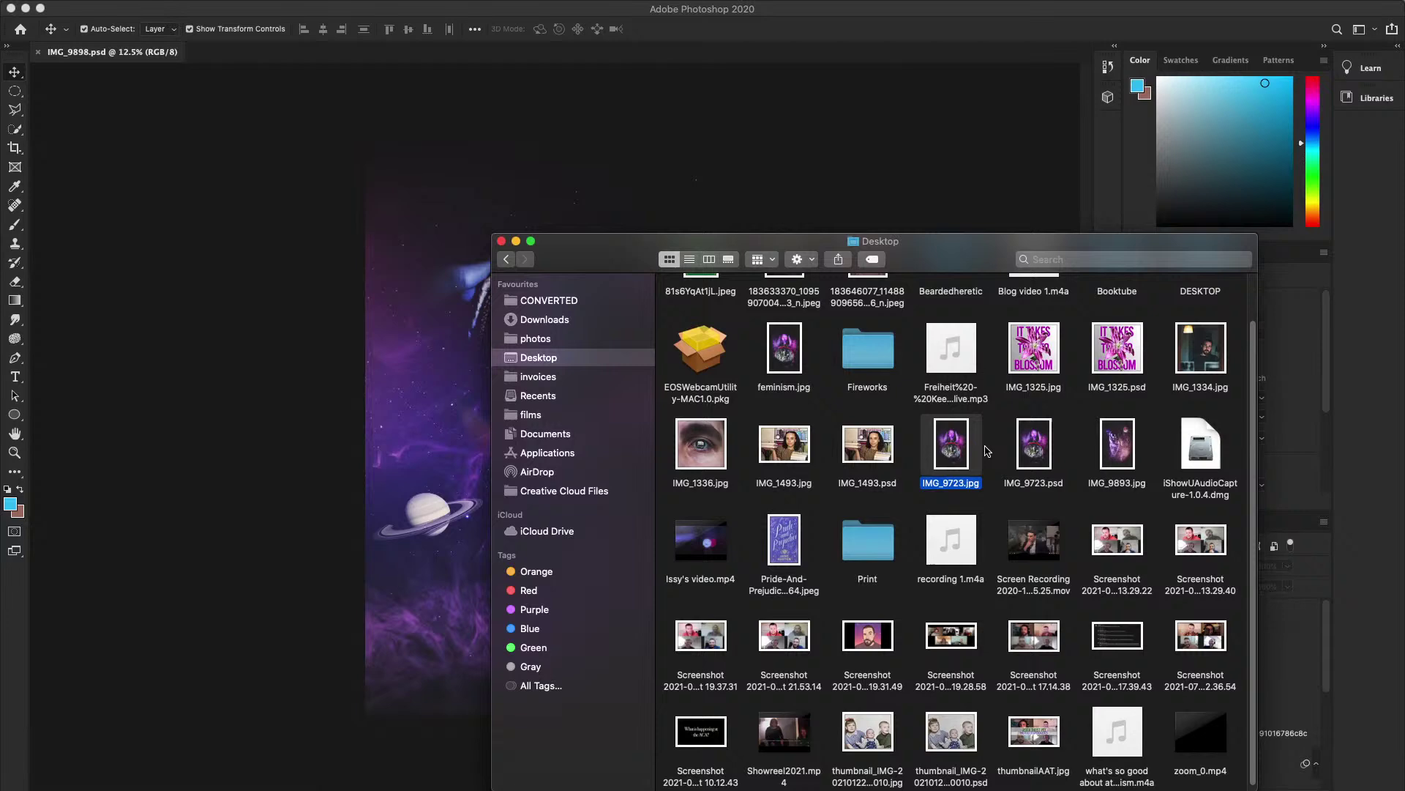
left_click(1116, 462)
key("space")
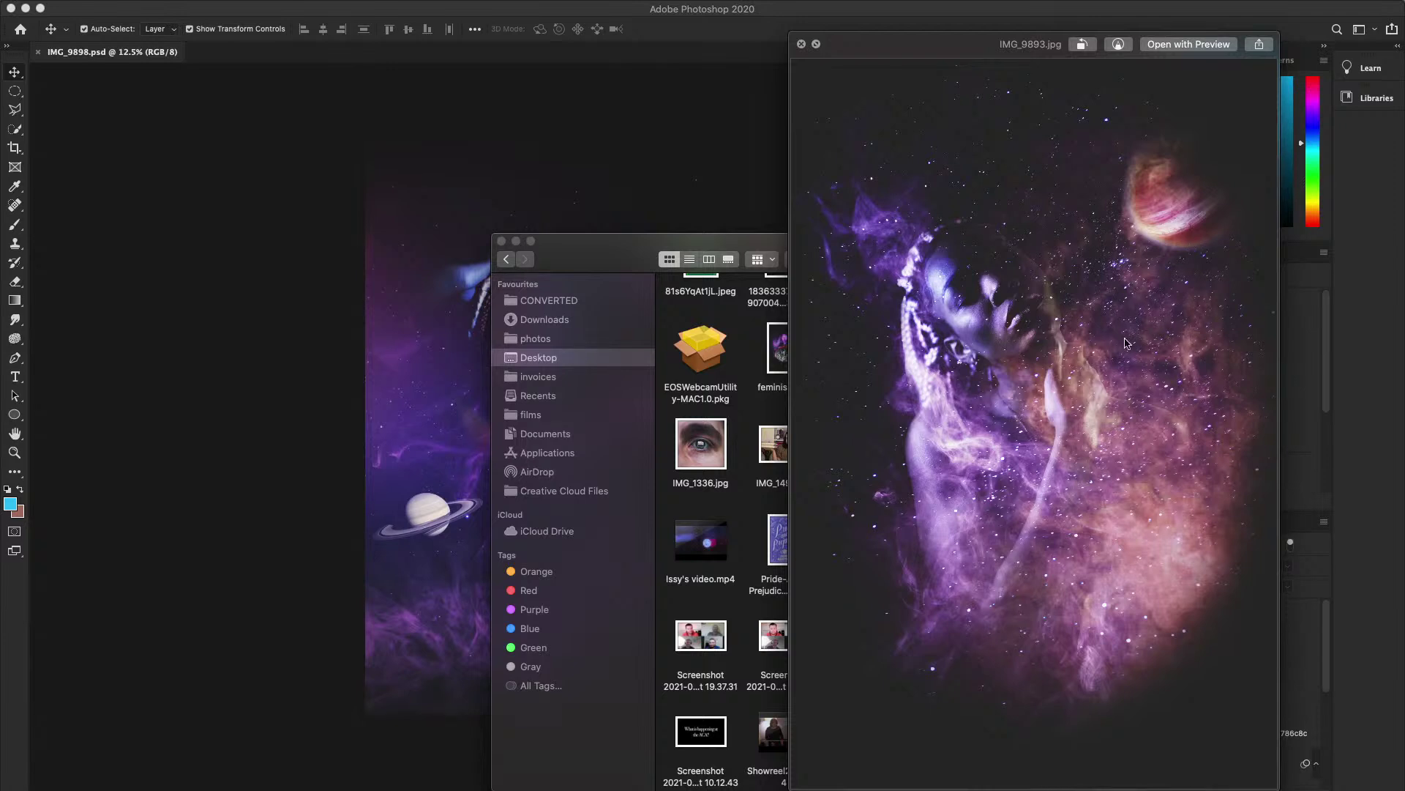
key("space")
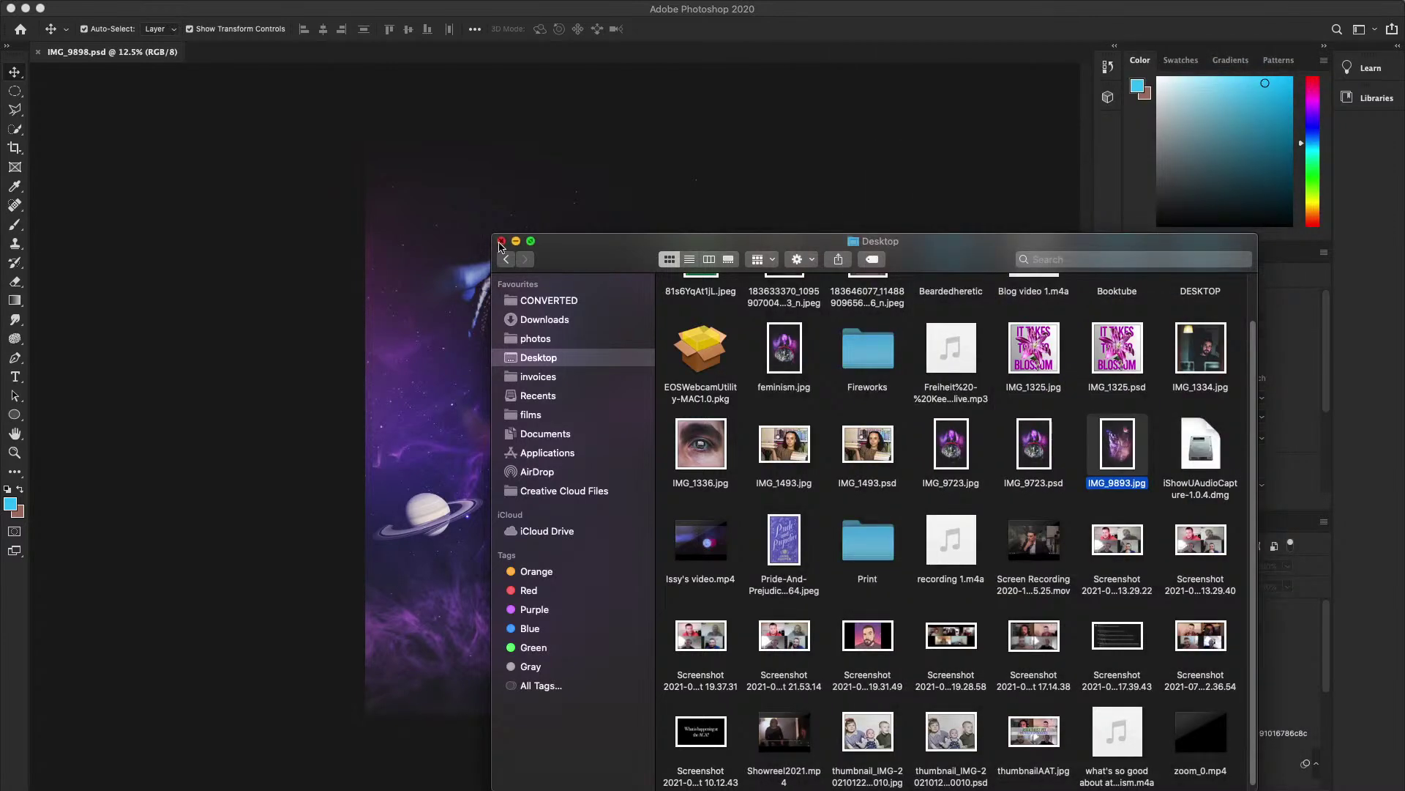
left_click(502, 241)
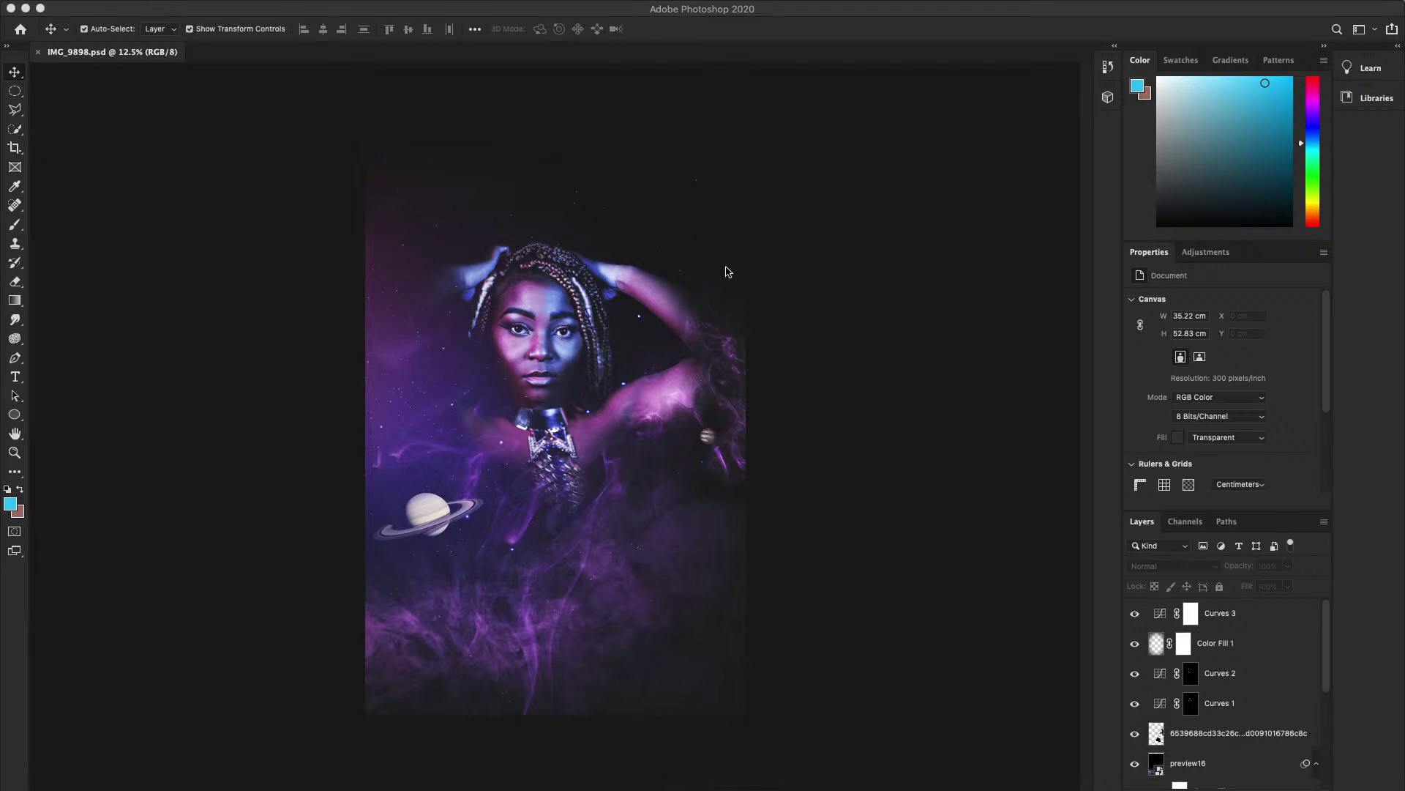
- Switch to YouTube Studio in the browser and end the live stream, confirming the request
key("super+Tab")
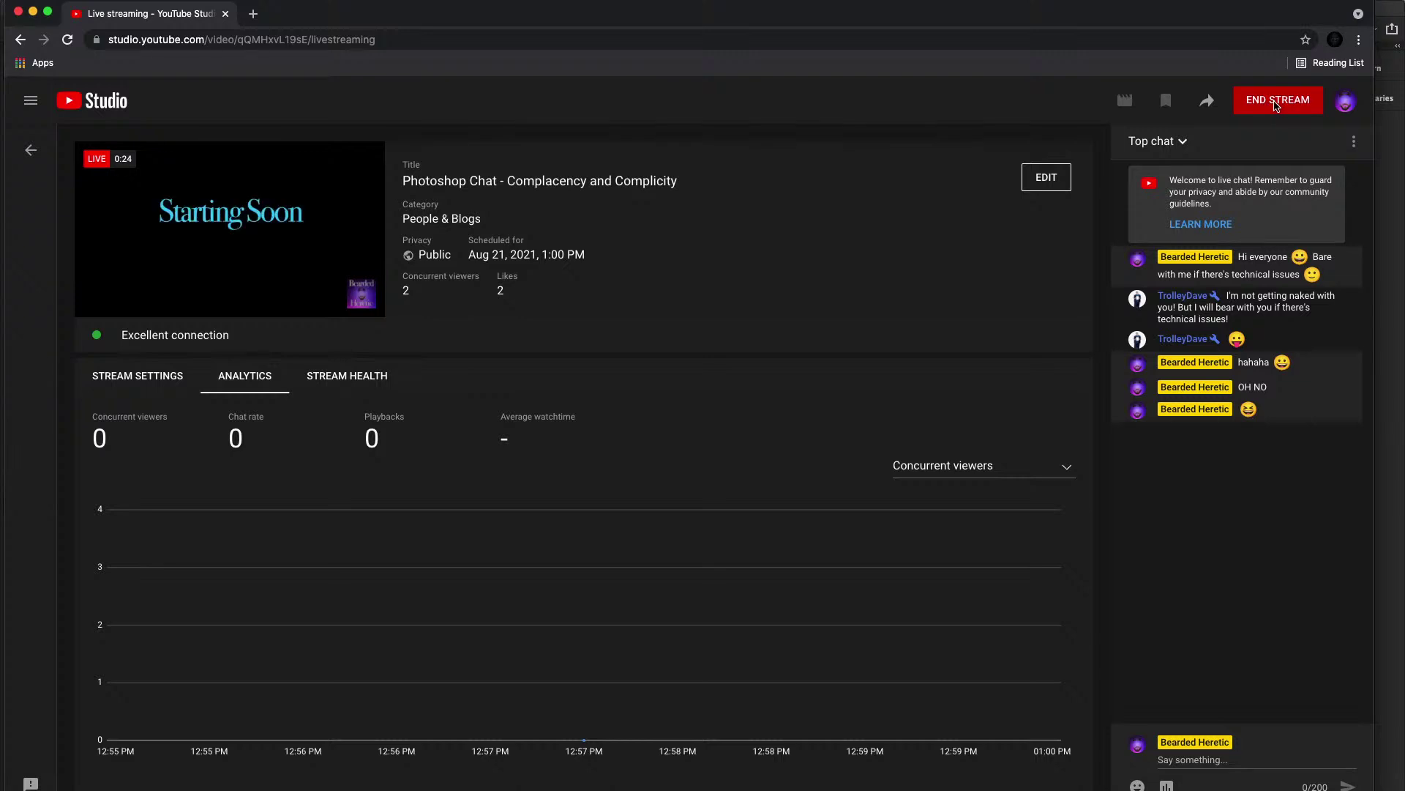
left_click(1270, 104)
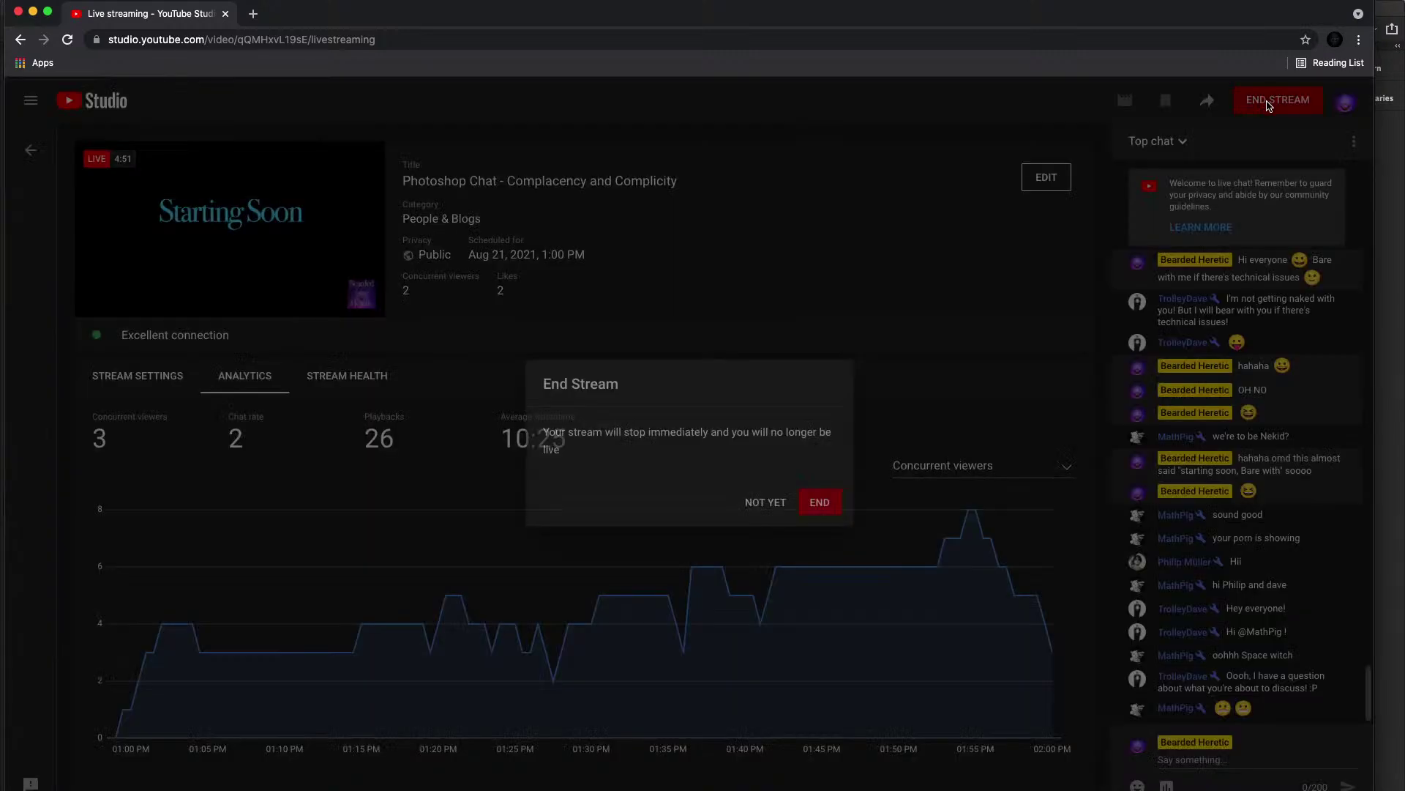
left_click(815, 505)
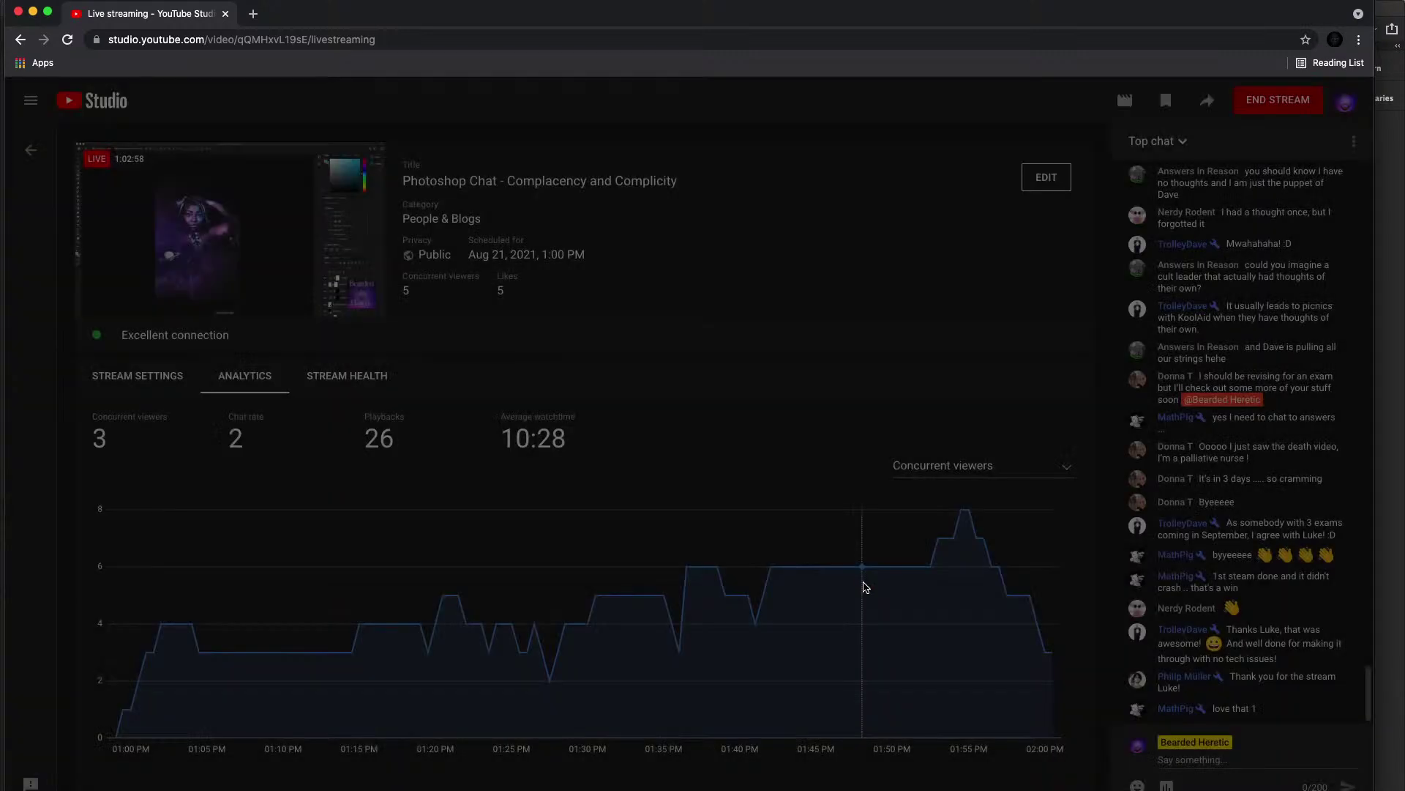